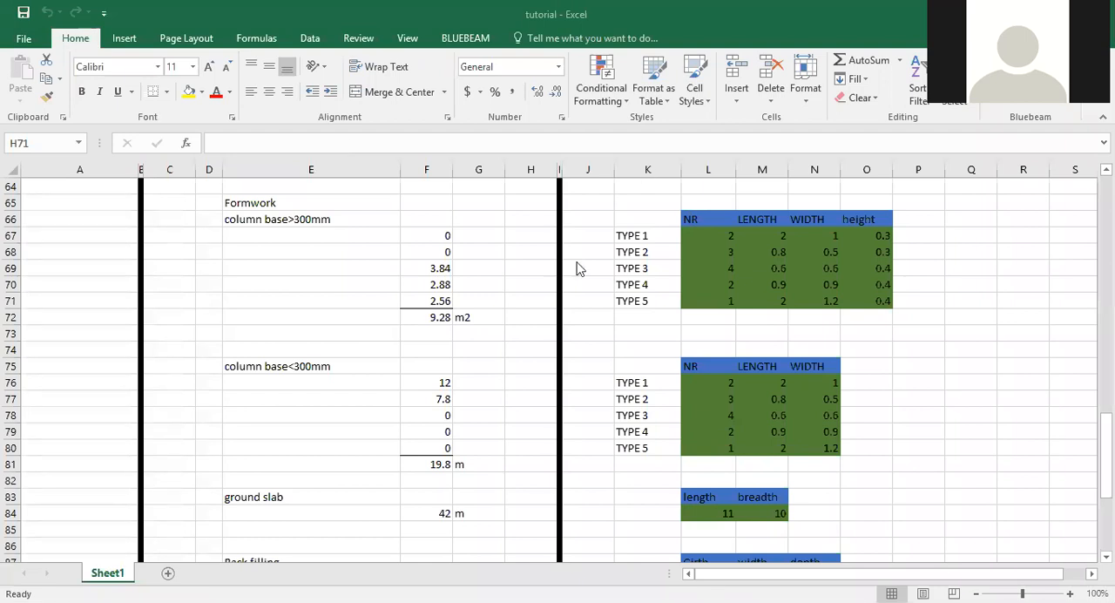
Clear the block work entry in E99:G101 and its girth and depth inputs in K99:M101.
{"action": "left_click", "coordinate": [467, 384]}
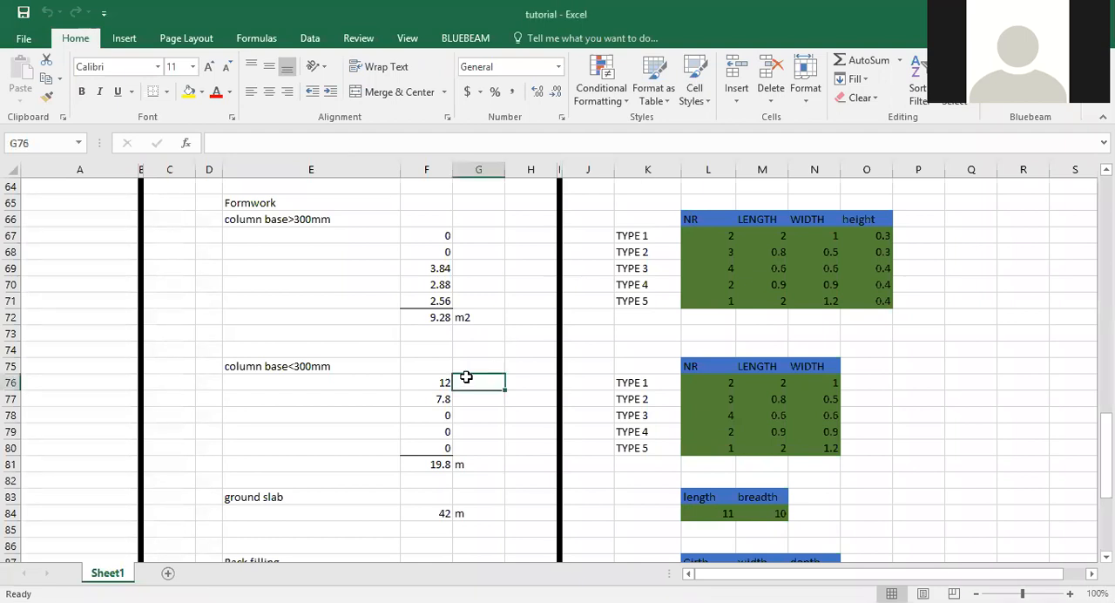
{"action": "scroll", "coordinate": [467, 380], "scroll_direction": "down", "scroll_amount": 13}
{"action": "scroll", "coordinate": [466, 377], "scroll_direction": "up", "scroll_amount": 4}
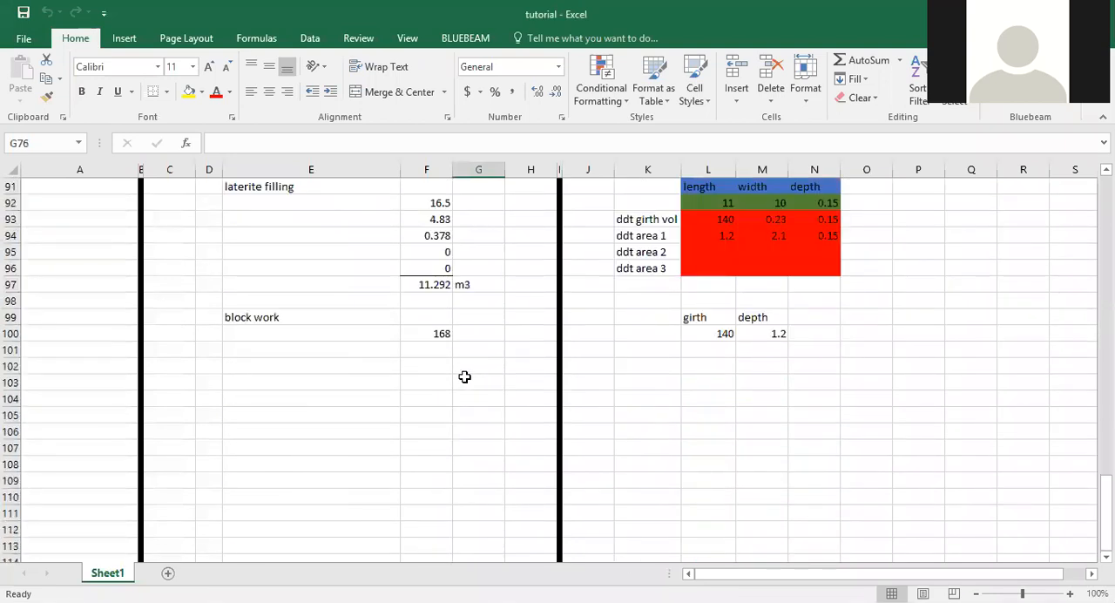
{"action": "left_click_drag", "start_coordinate": [331, 316], "coordinate": [474, 350]}
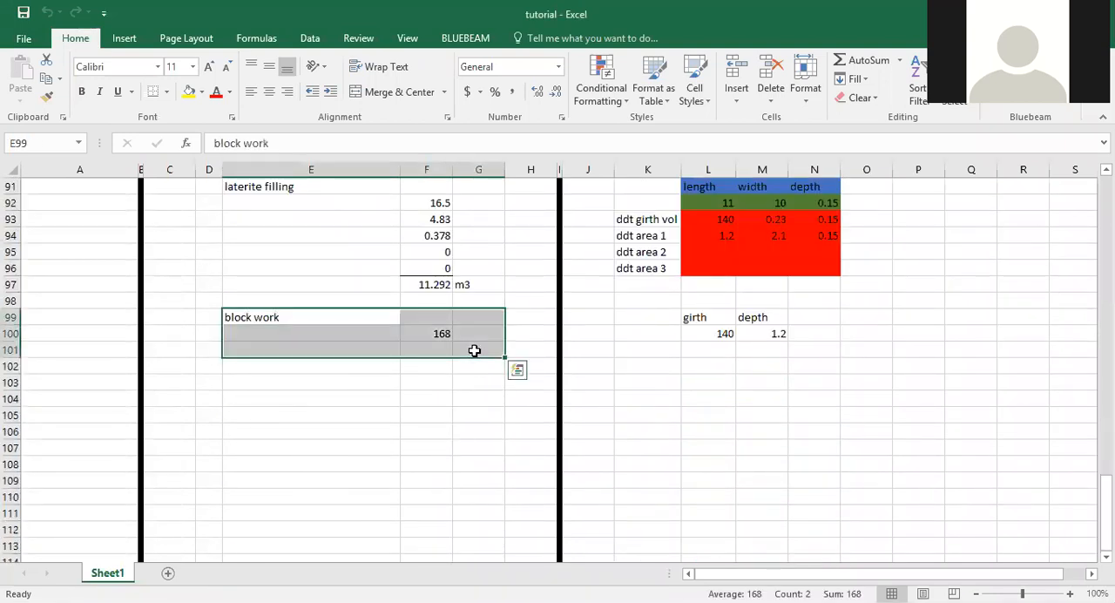
{"action": "key", "text": "Delete"}
{"action": "left_click_drag", "start_coordinate": [642, 318], "coordinate": [762, 343]}
{"action": "key", "text": "Delete"}
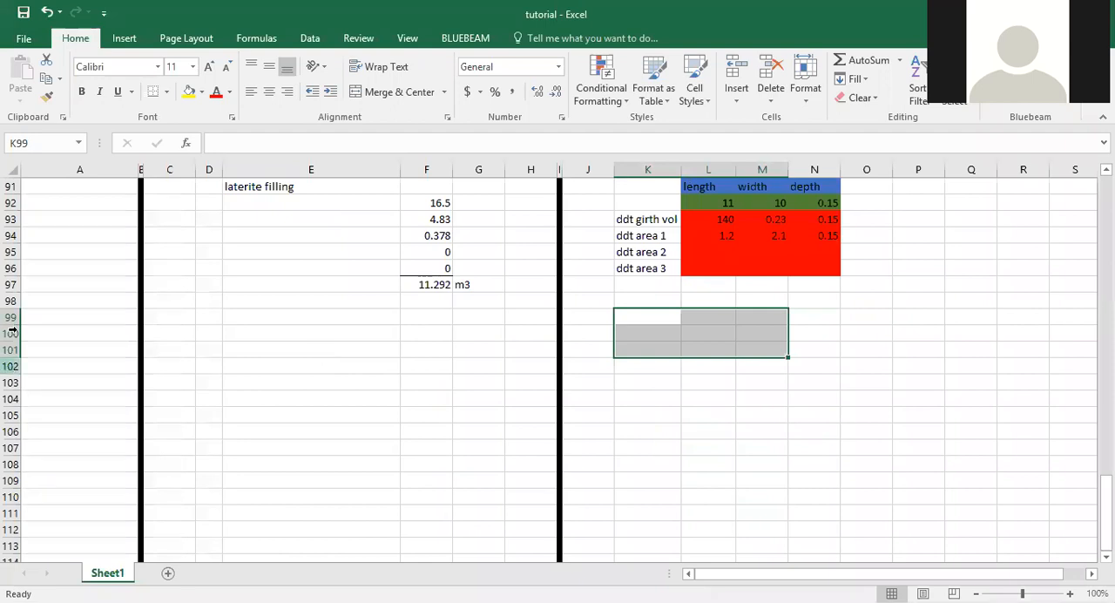
Enter the heading "SUPERSTRUCTURE" in cell A100.
{"action": "left_click", "coordinate": [74, 329]}
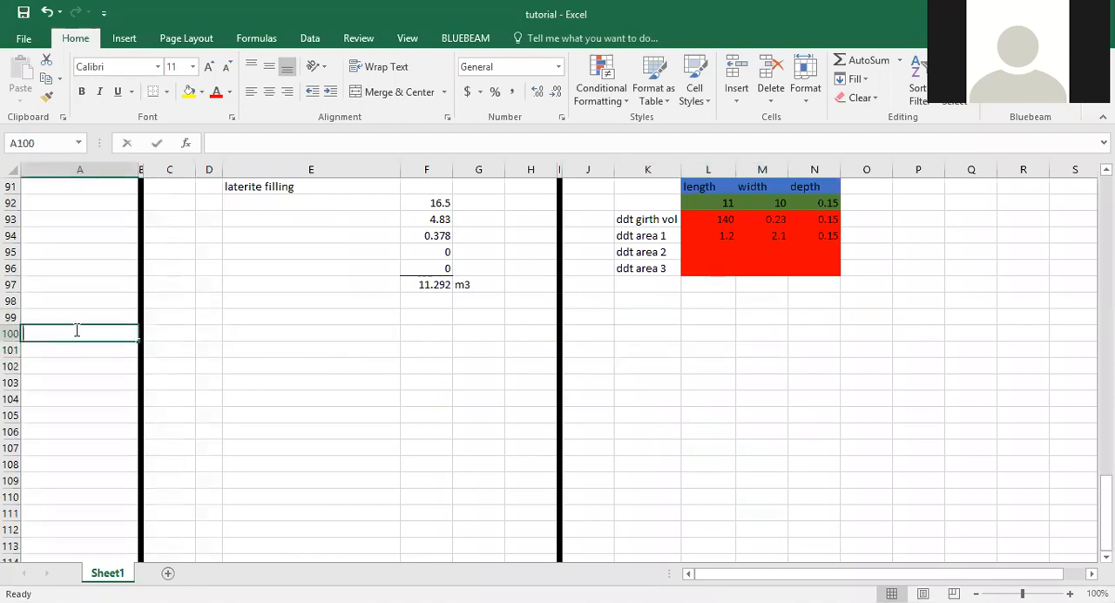
{"action": "type", "text": "SUPERS"}
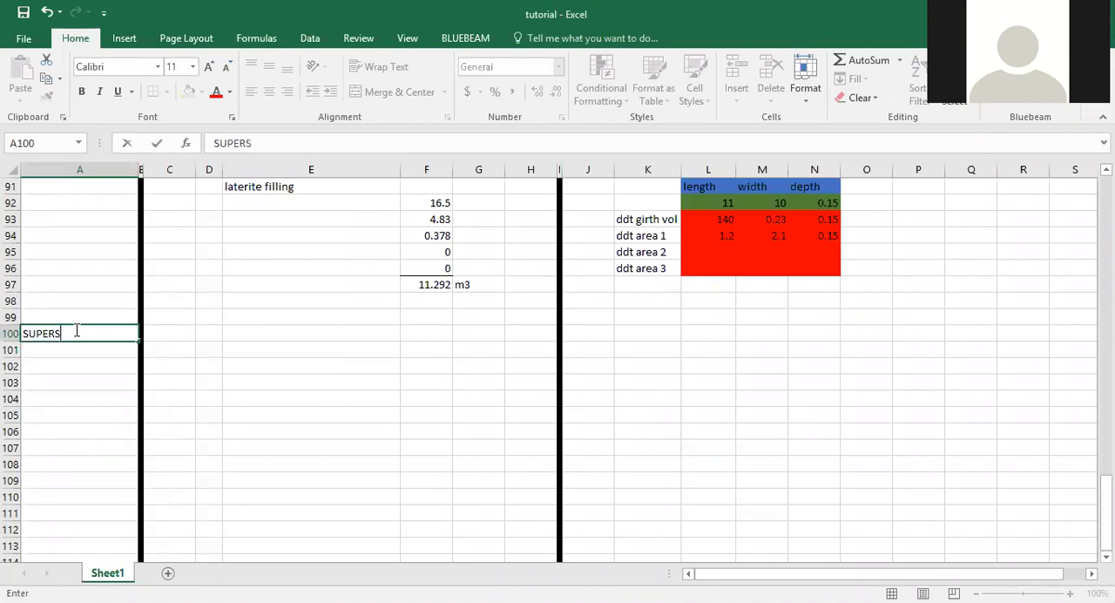
{"action": "type", "text": "TRUCTURE"}
{"action": "key", "text": "Return"}
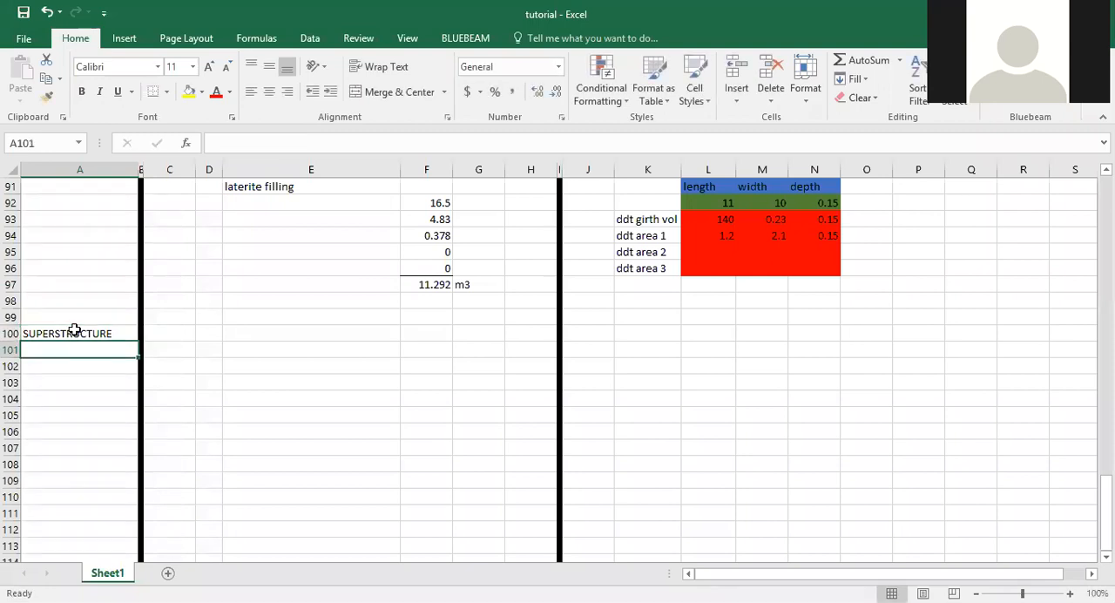
{"action": "type", "text": "BLOCKWORK"}
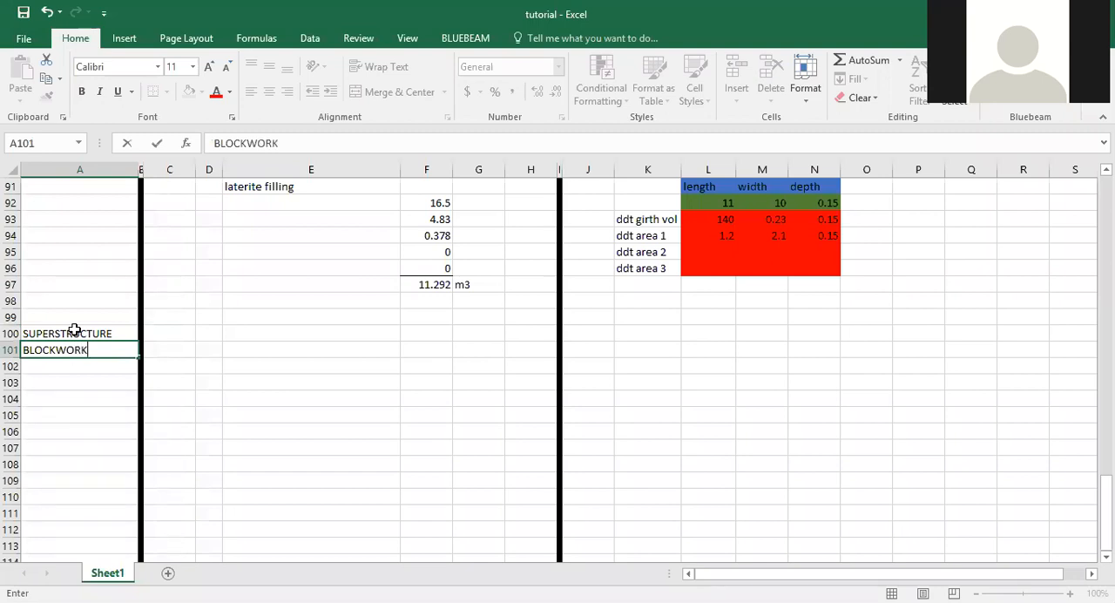
{"action": "key", "text": "BackSpace"}
{"action": "key", "text": "BackSpace"}
{"action": "key", "text": "BackSpace"}
{"action": "key", "text": "BackSpace"}
{"action": "key", "text": "BackSpace"}
{"action": "key", "text": "BackSpace"}
{"action": "key", "text": "BackSpace"}
{"action": "key", "text": "BackSpace"}
{"action": "key", "text": "BackSpace"}
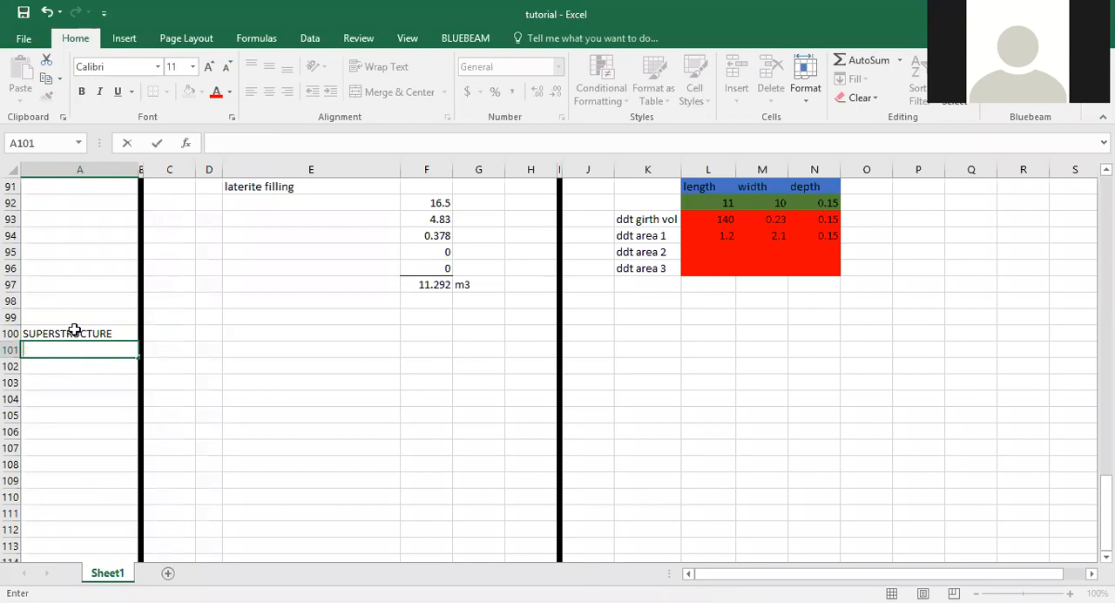
List "blockwork" in A101 and "deductions" in A102 under the SUPERSTRUCTURE heading.
{"action": "type", "text": "blockwork"}
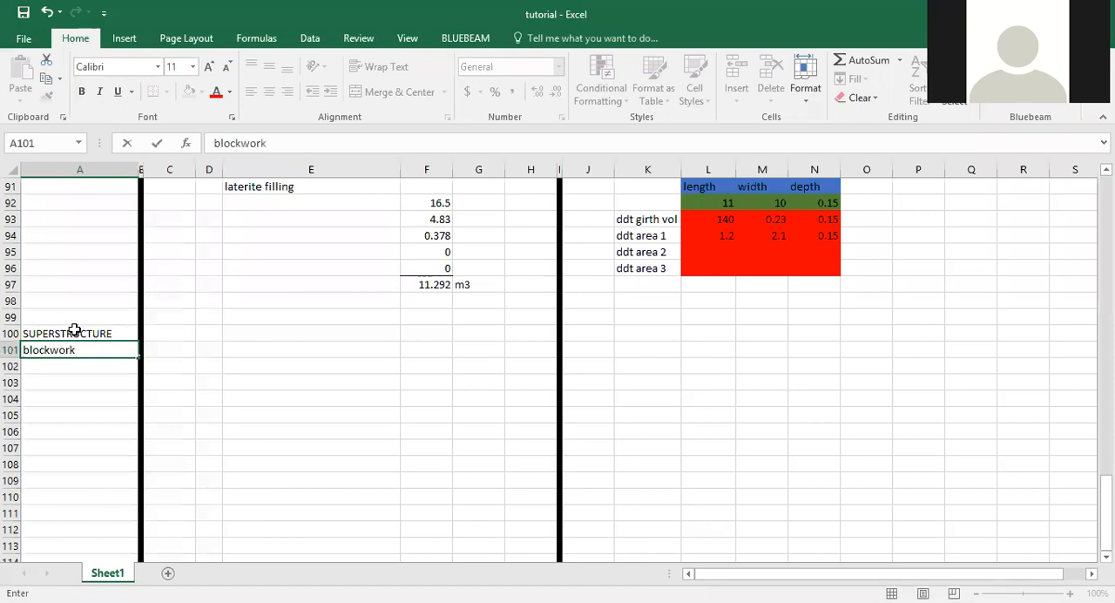
{"action": "key", "text": "Return"}
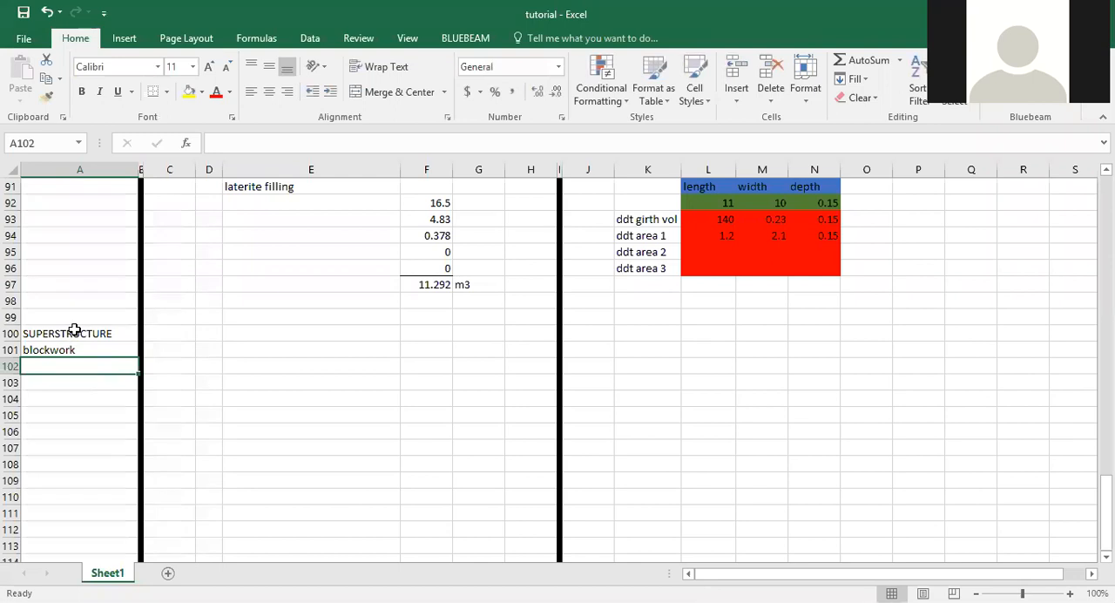
{"action": "type", "text": "dedu"}
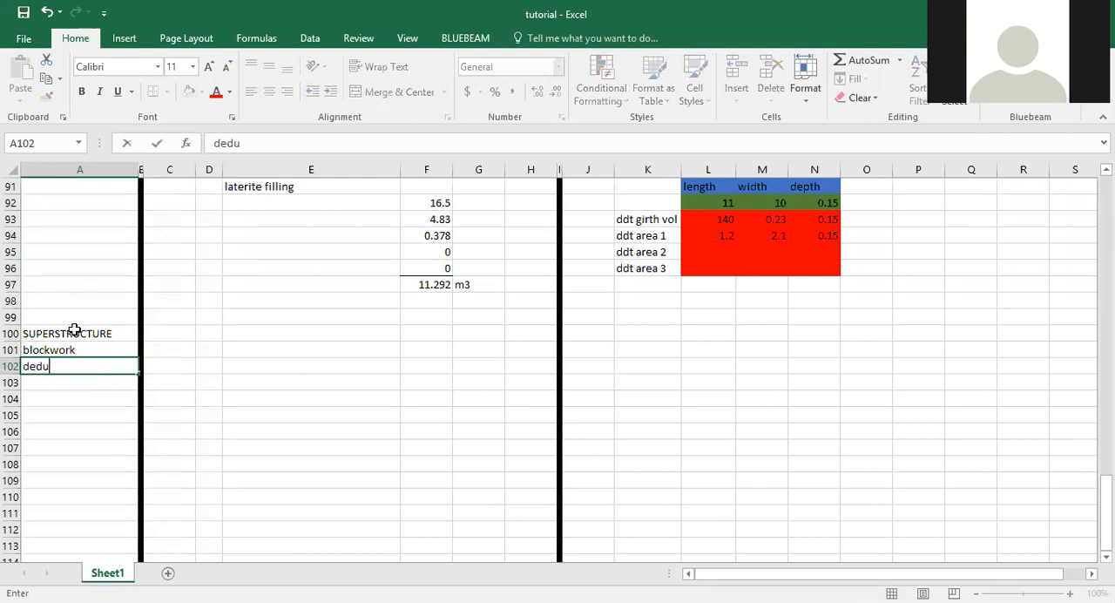
{"action": "type", "text": "v"}
{"action": "key", "text": "BackSpace"}
{"action": "type", "text": "ction"}
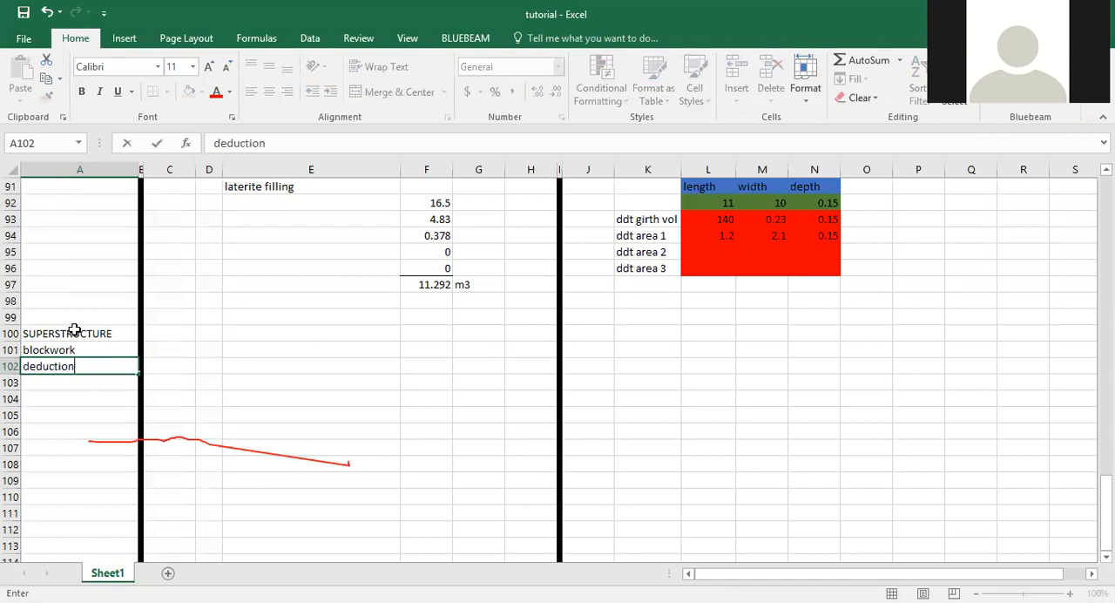
{"action": "type", "text": "s"}
{"action": "key", "text": "Return"}
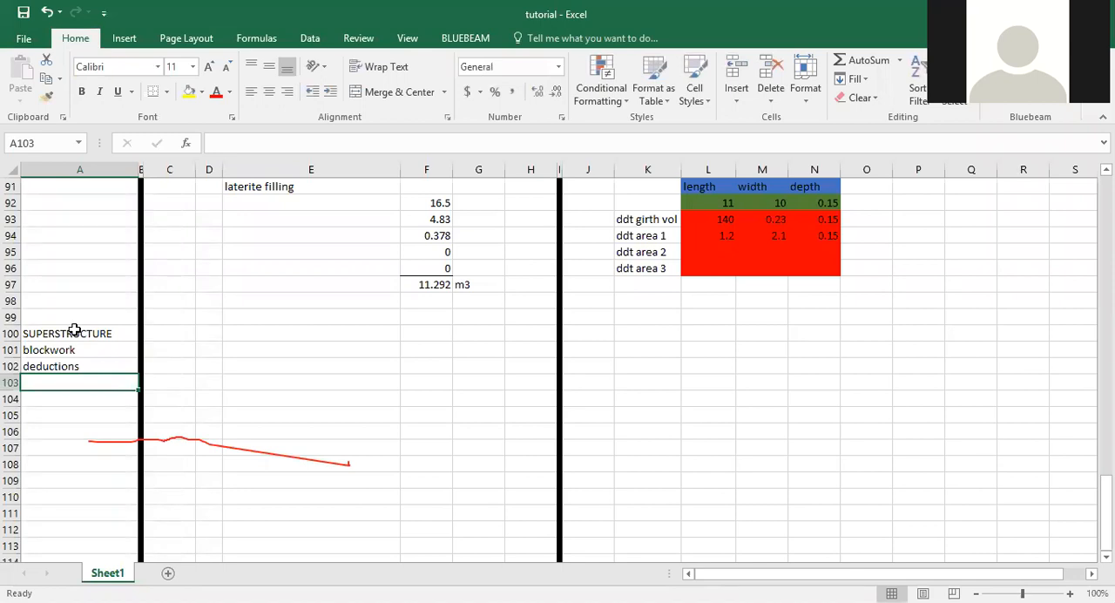
Add "concrete in lintel" in A103 and "formwork" in A104 to the superstructure list.
{"action": "type", "text": "con"}
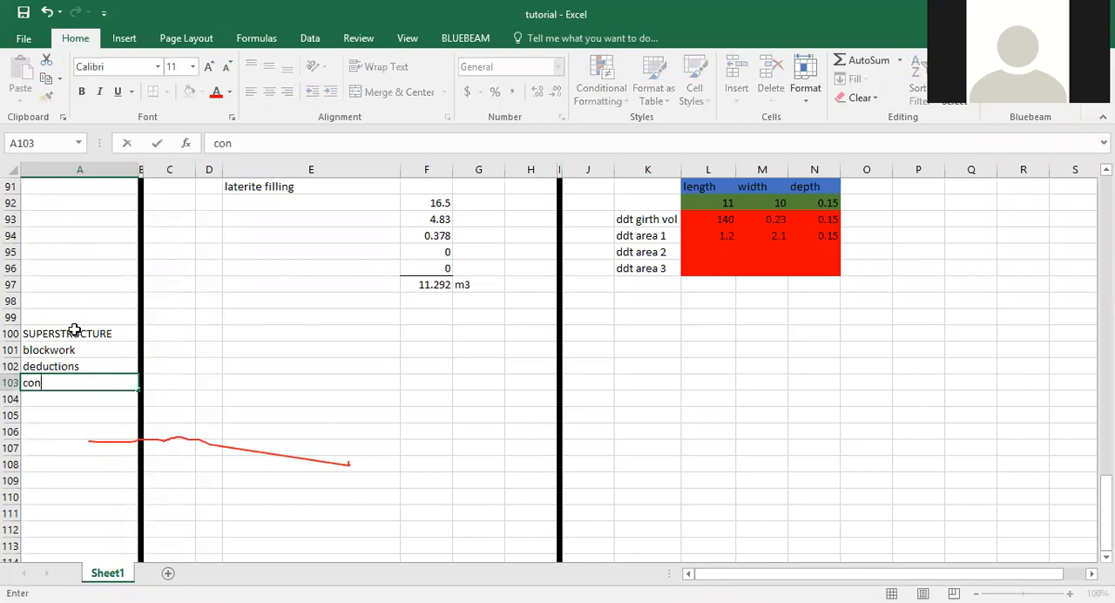
{"action": "type", "text": "crete in lintel"}
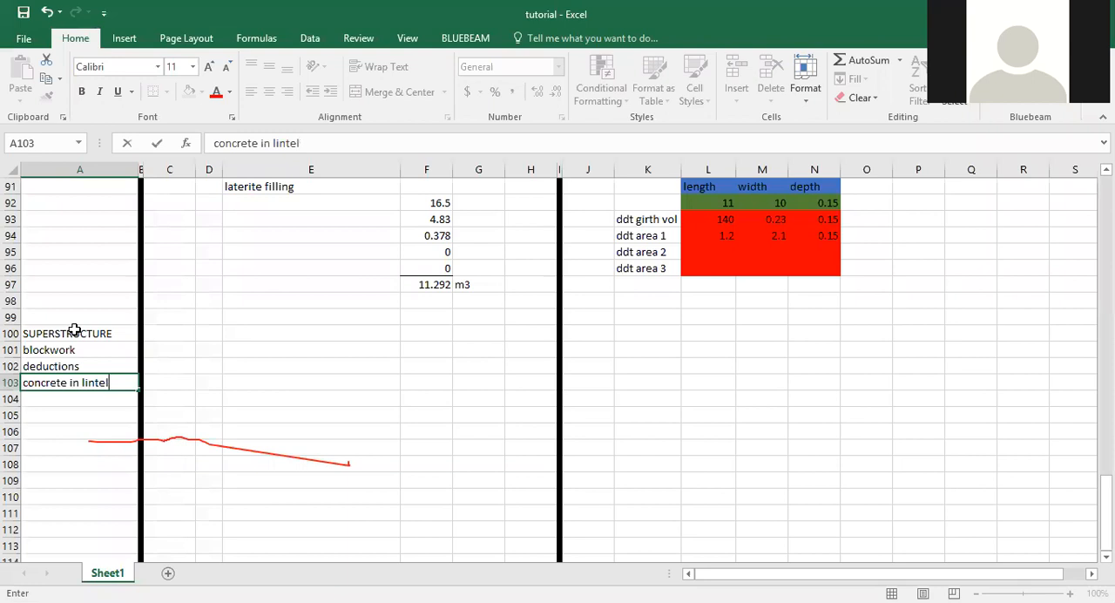
{"action": "key", "text": "Return"}
{"action": "type", "text": "fo"}
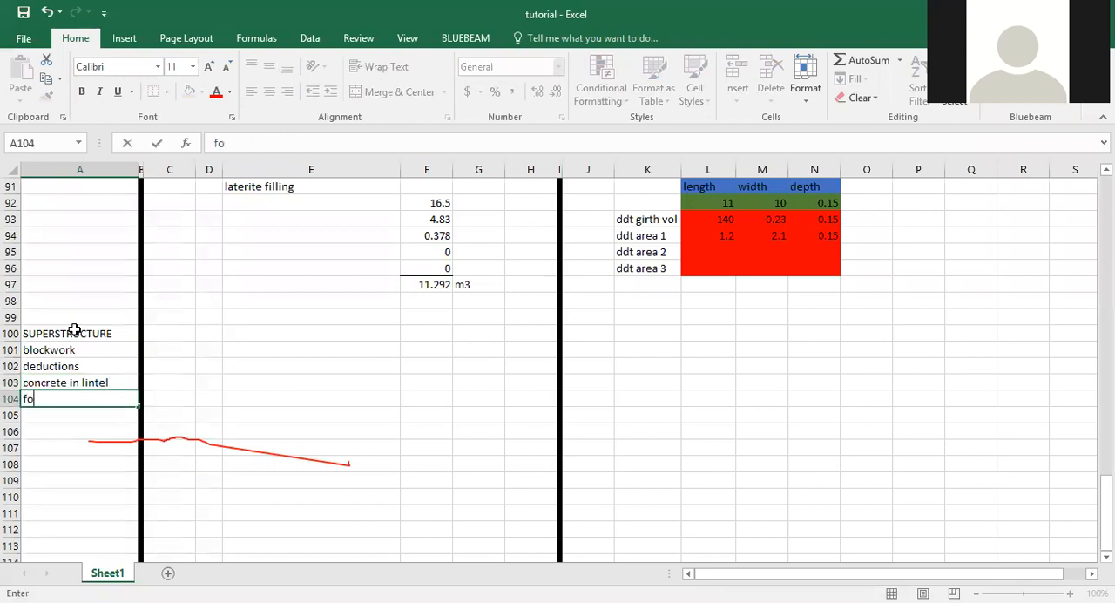
{"action": "type", "text": "rmwork"}
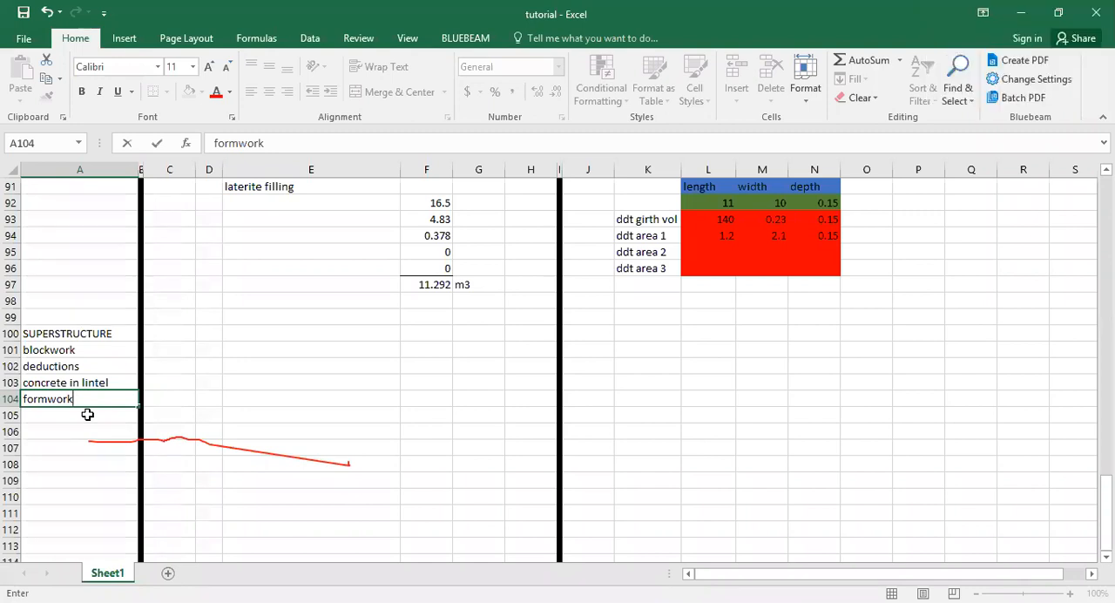
Enter the item description "225mm blockwall" in cell E100.
{"action": "left_click", "coordinate": [291, 336]}
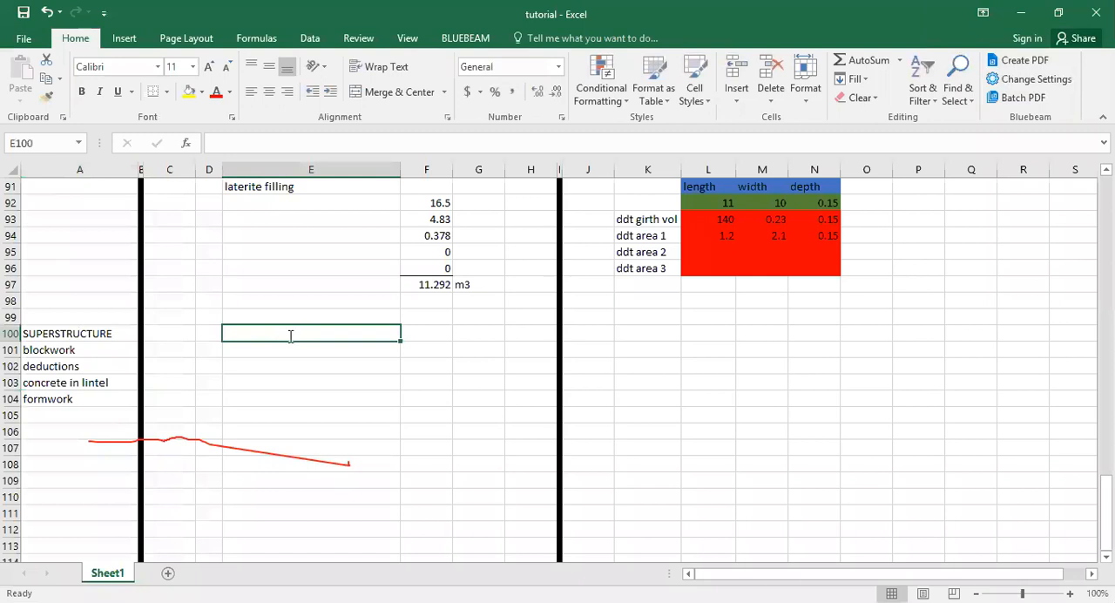
{"action": "type", "text": "225mm blo"}
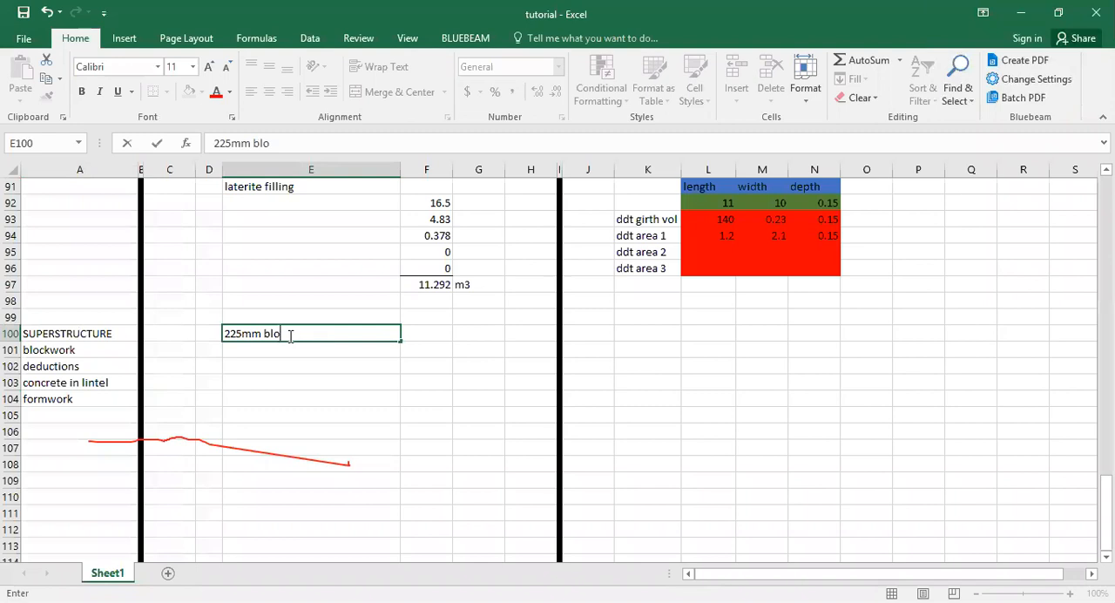
{"action": "type", "text": "ckwall"}
{"action": "left_click", "coordinate": [469, 367]}
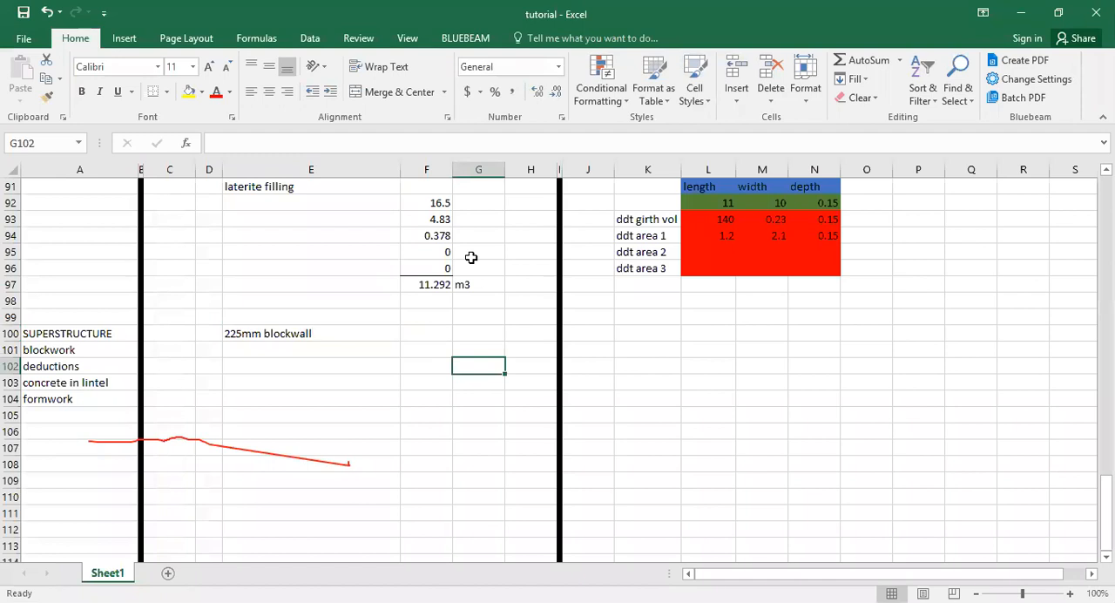
Insert a blank row above row 100, which holds the SUPERSTRUCTURE list heading.
{"action": "key", "text": "alt+Tab"}
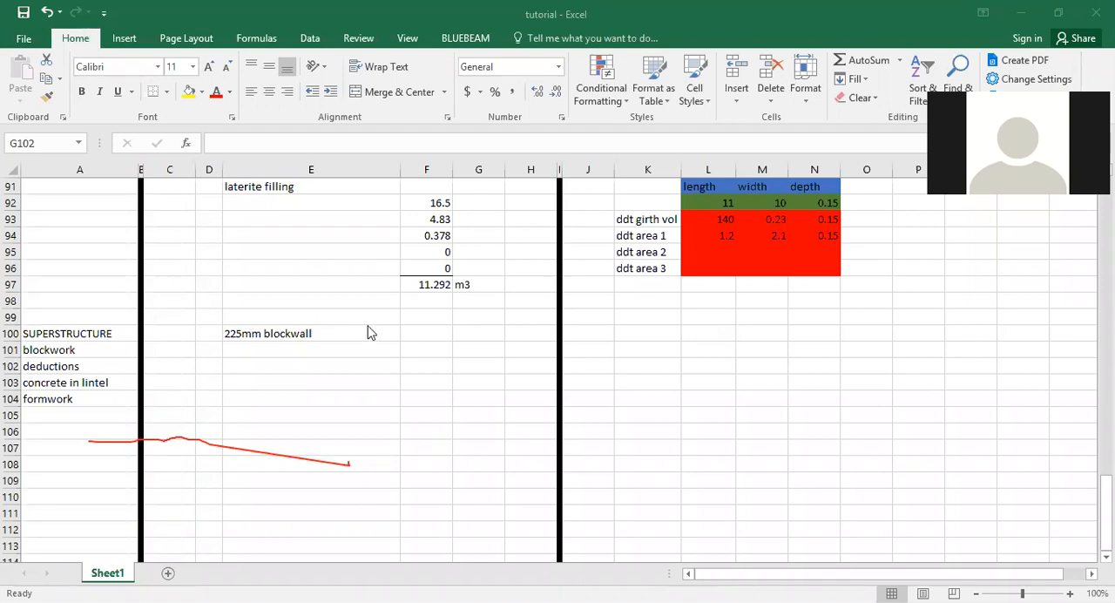
{"action": "right_click", "coordinate": [9, 334]}
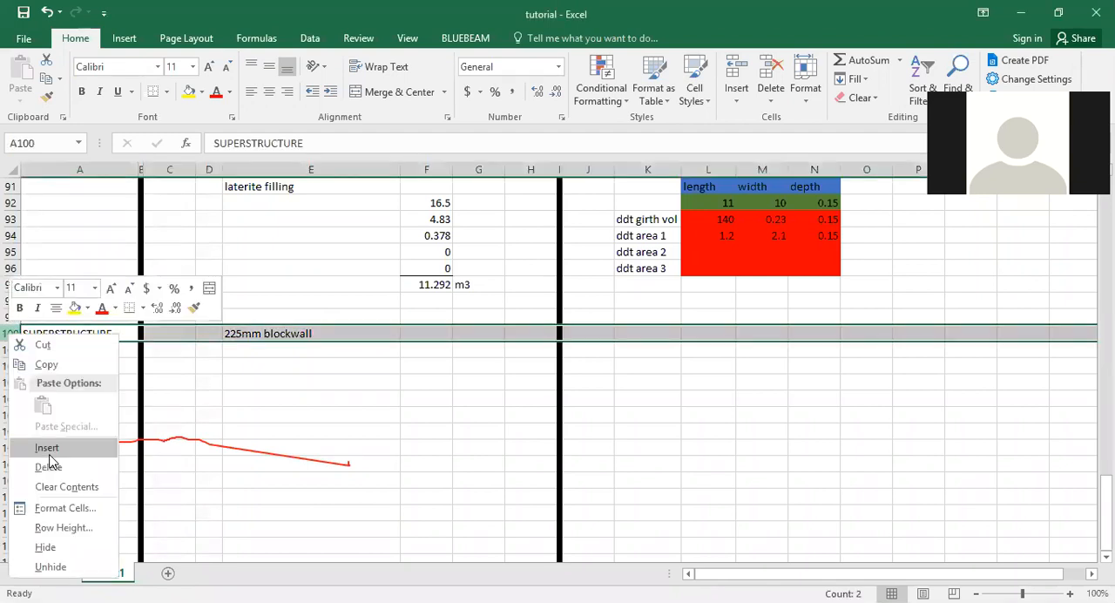
{"action": "left_click", "coordinate": [48, 448]}
Enter the section title "SUPERSTRUCTURE" in cell E99 above the 225mm blockwall item.
{"action": "left_click", "coordinate": [349, 318]}
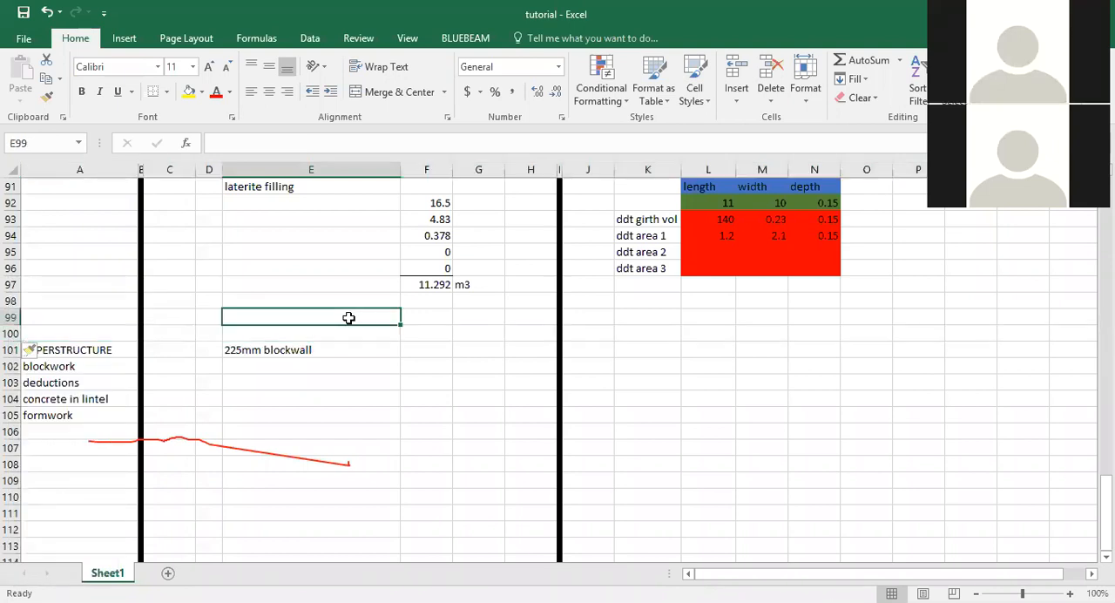
{"action": "type", "text": "SU"}
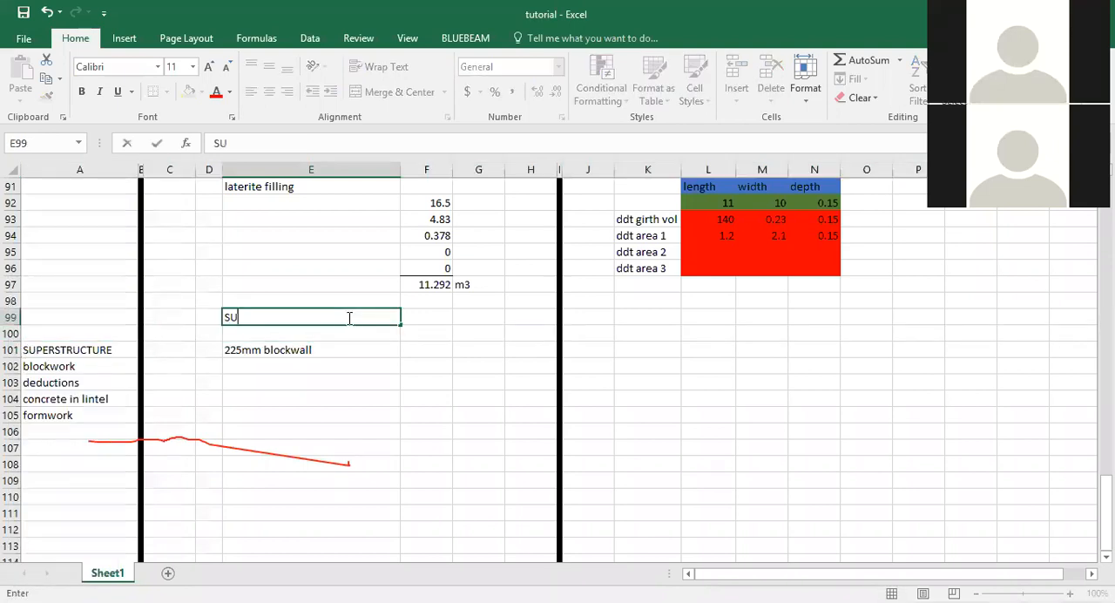
{"action": "type", "text": "PERSTRUCTURE"}
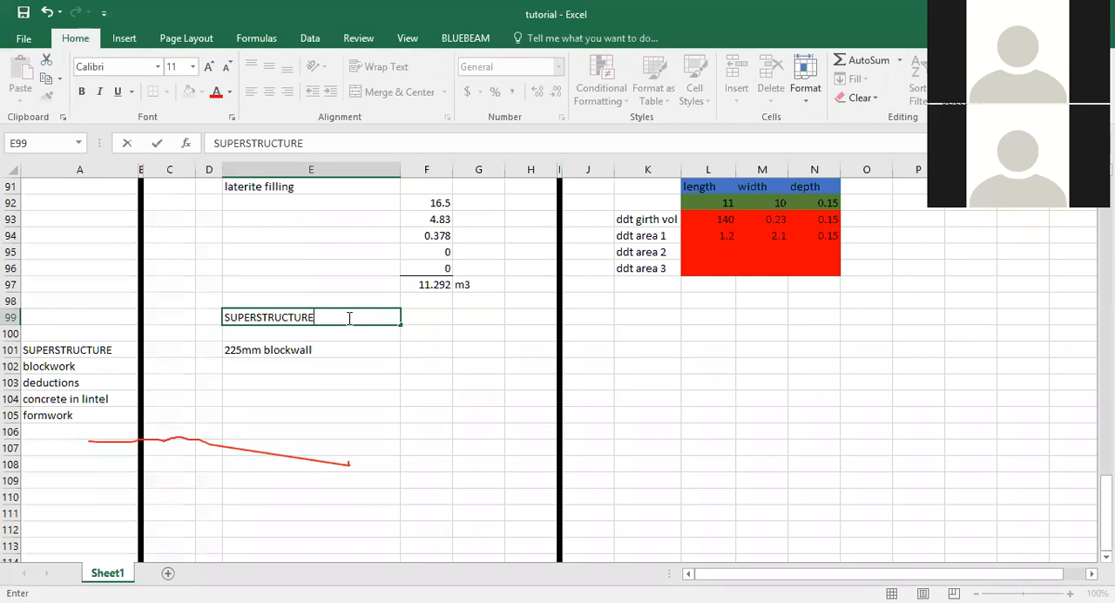
{"action": "left_click", "coordinate": [462, 383]}
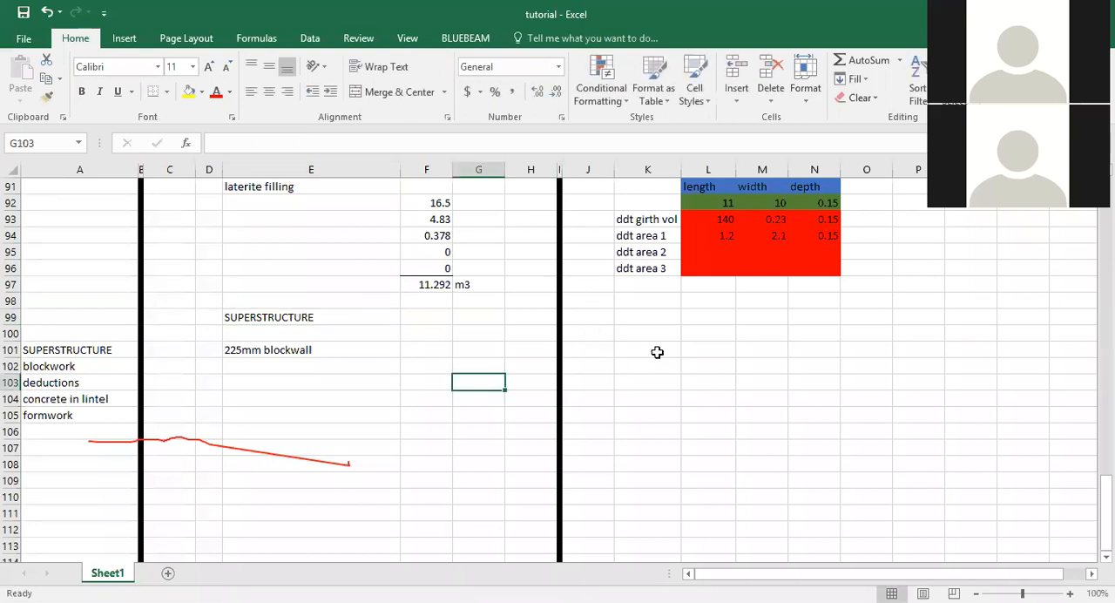
Enter the column headers "girth" in L101 and "height" in M101 for the blockwall dimensions.
{"action": "left_click", "coordinate": [706, 350]}
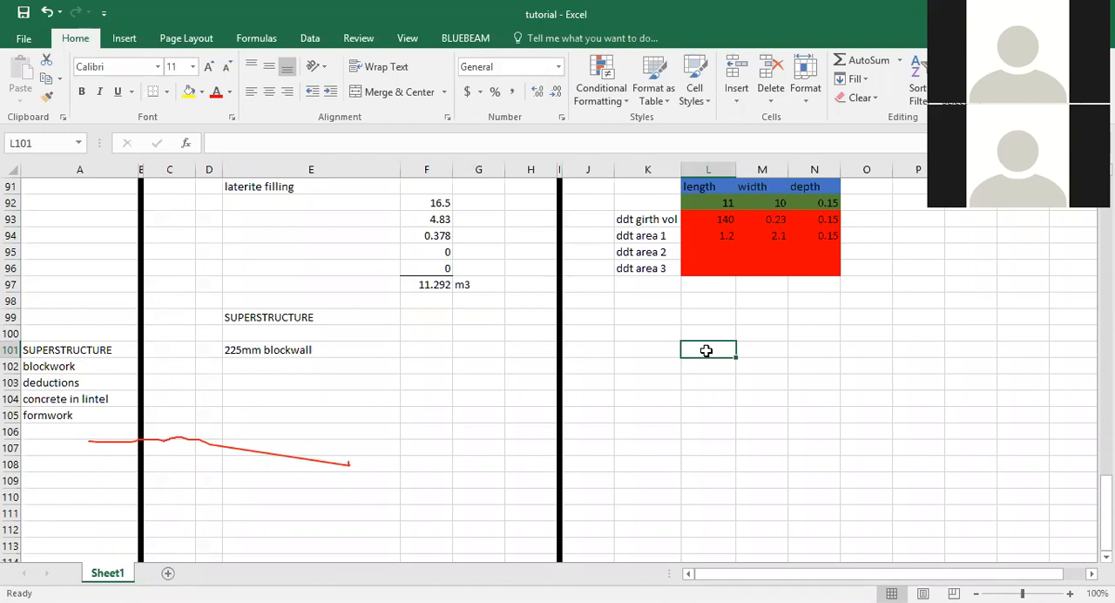
{"action": "type", "text": "glRT"}
{"action": "key", "text": "BackSpace"}
{"action": "key", "text": "BackSpace"}
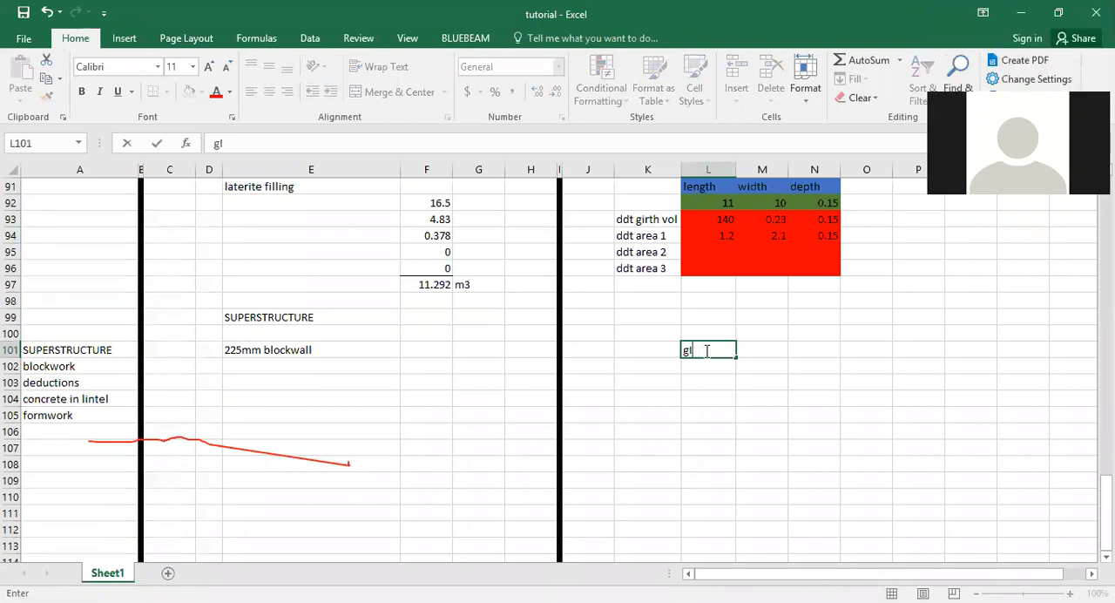
{"action": "type", "text": "rth"}
{"action": "key", "text": "Tab"}
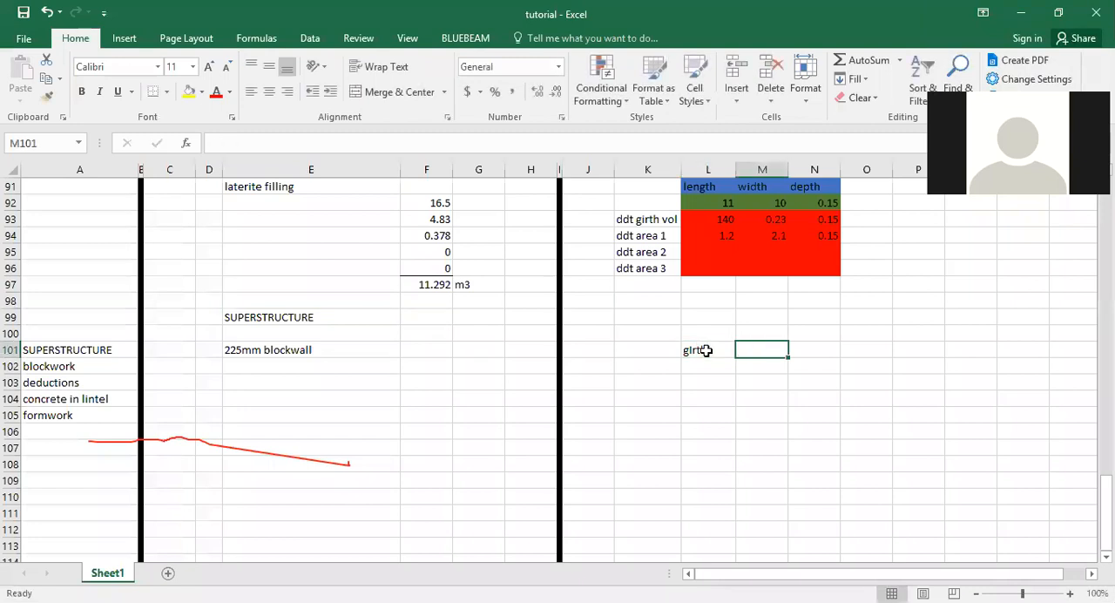
{"action": "type", "text": "height"}
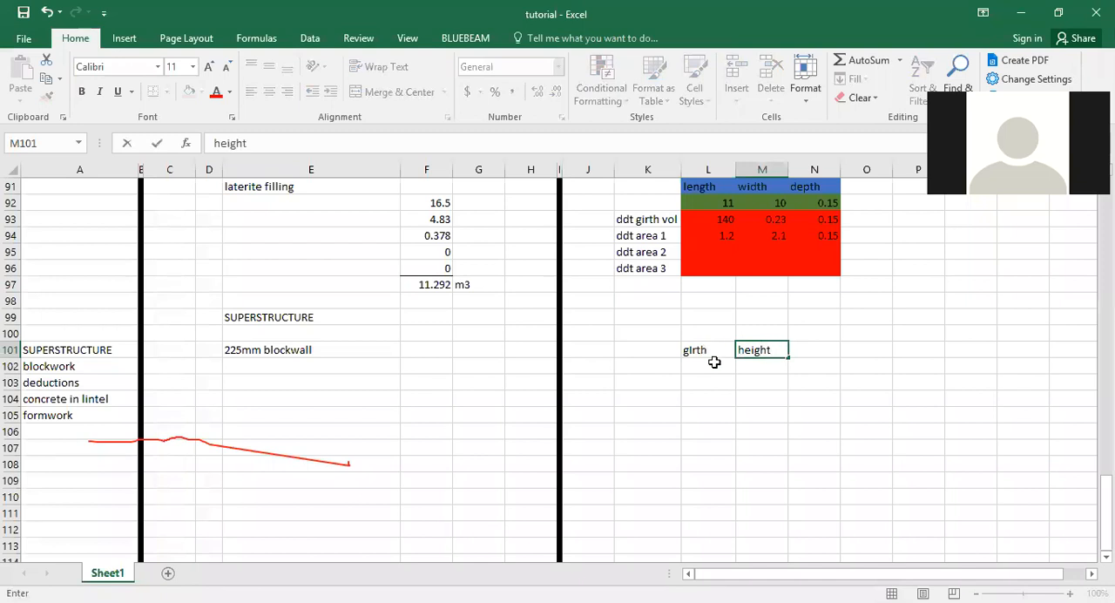
{"action": "key", "text": "Return"}
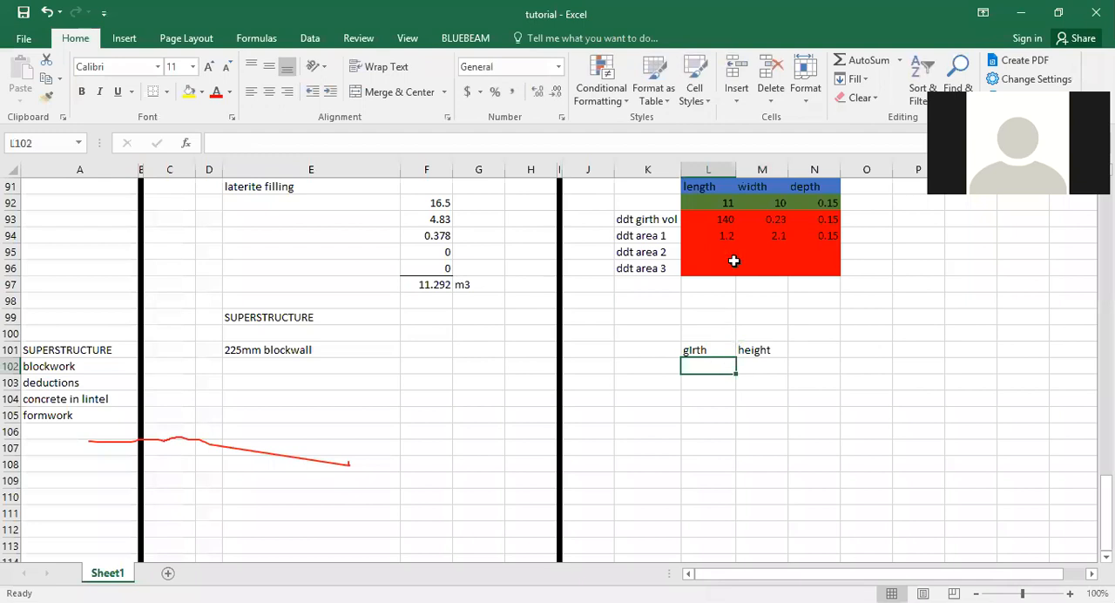
Copy the blue header formatting of cell L91 onto the girth and height headers in L101:M101.
{"action": "scroll", "coordinate": [735, 260], "scroll_direction": "up", "scroll_amount": 3}
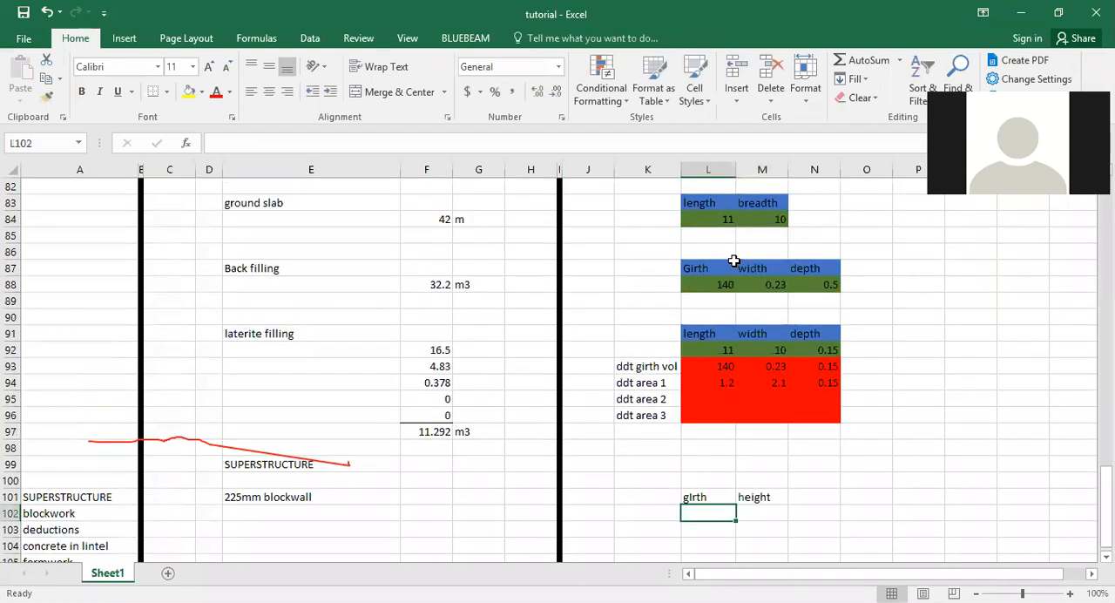
{"action": "left_click", "coordinate": [706, 331]}
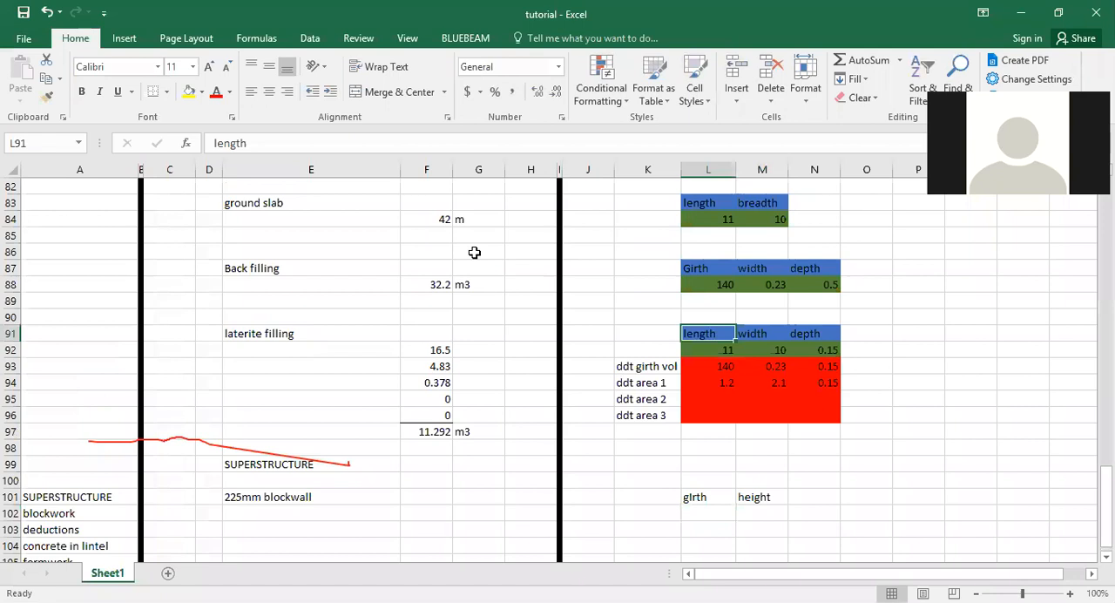
{"action": "left_click", "coordinate": [48, 101]}
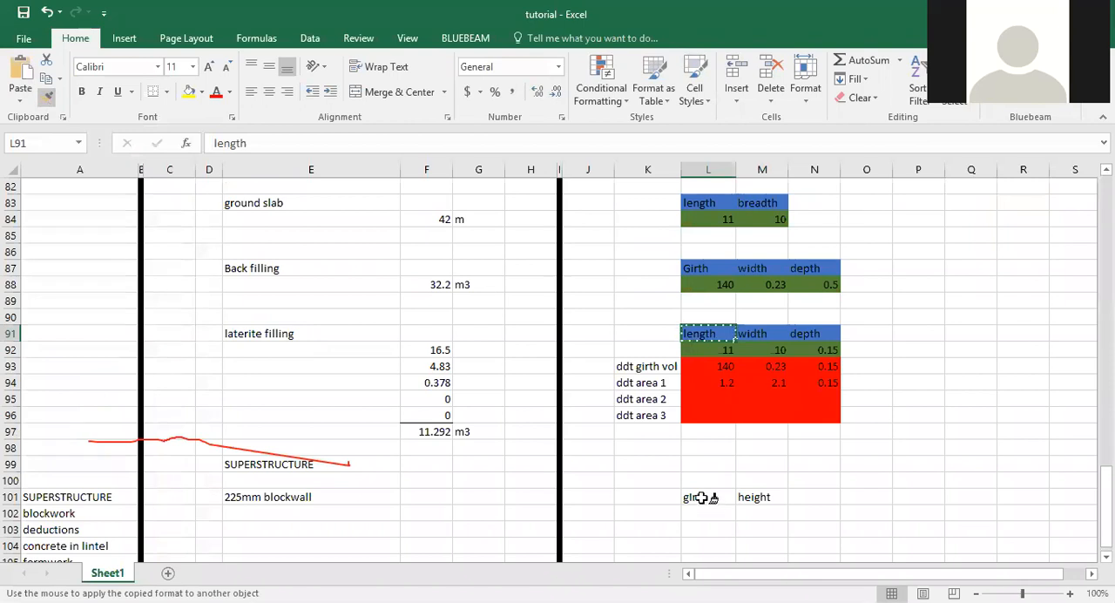
{"action": "left_click_drag", "start_coordinate": [702, 497], "coordinate": [755, 497]}
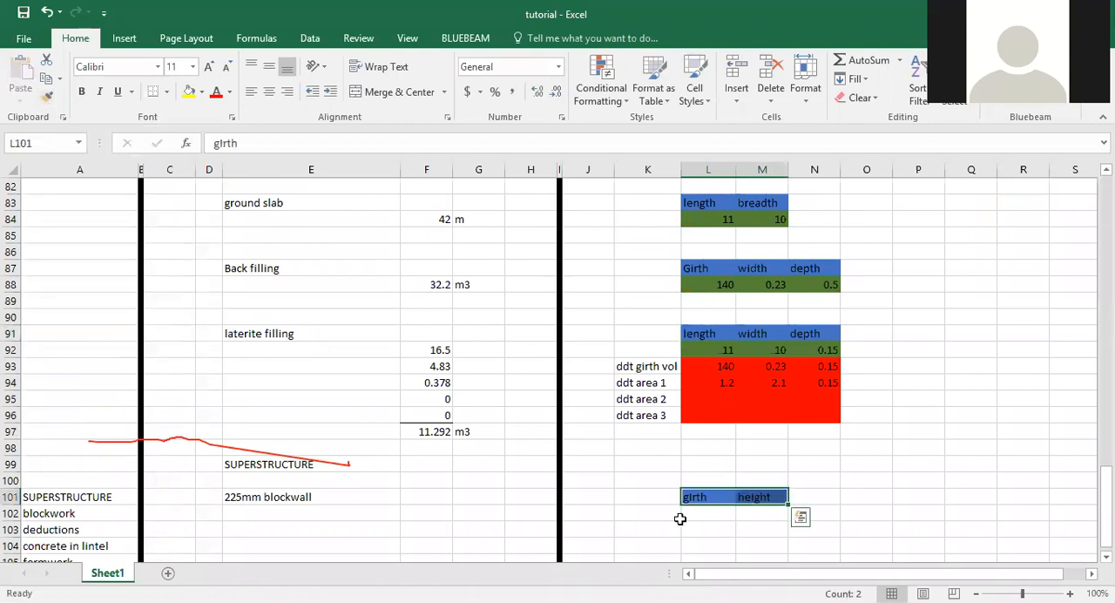
Copy the green input-cell formatting of L92 onto cells L102:M102 beneath the girth and height headers.
{"action": "left_click", "coordinate": [729, 513]}
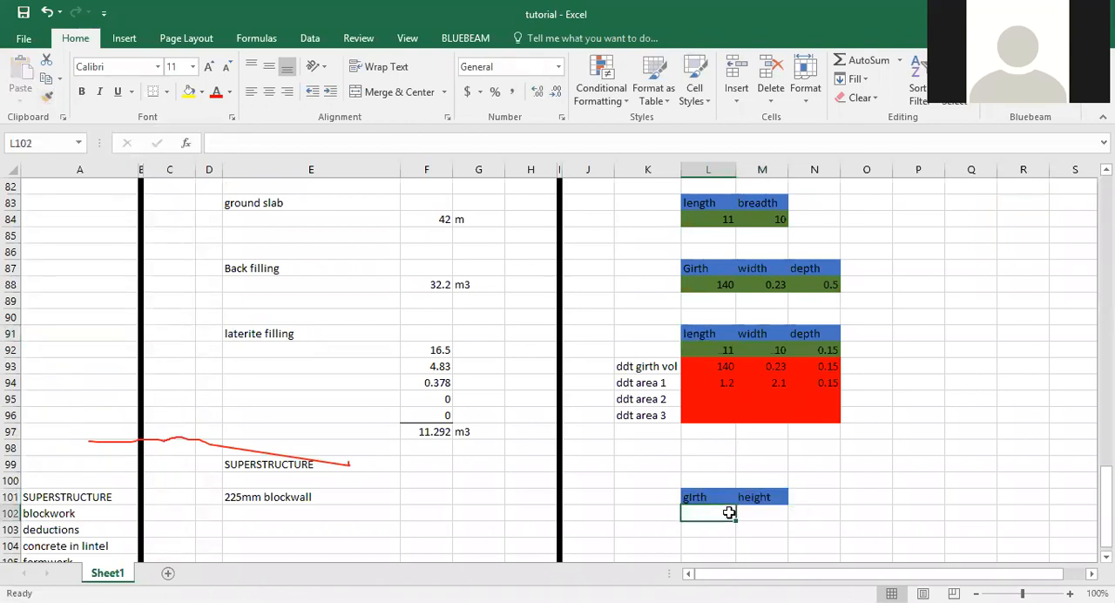
{"action": "left_click", "coordinate": [720, 349]}
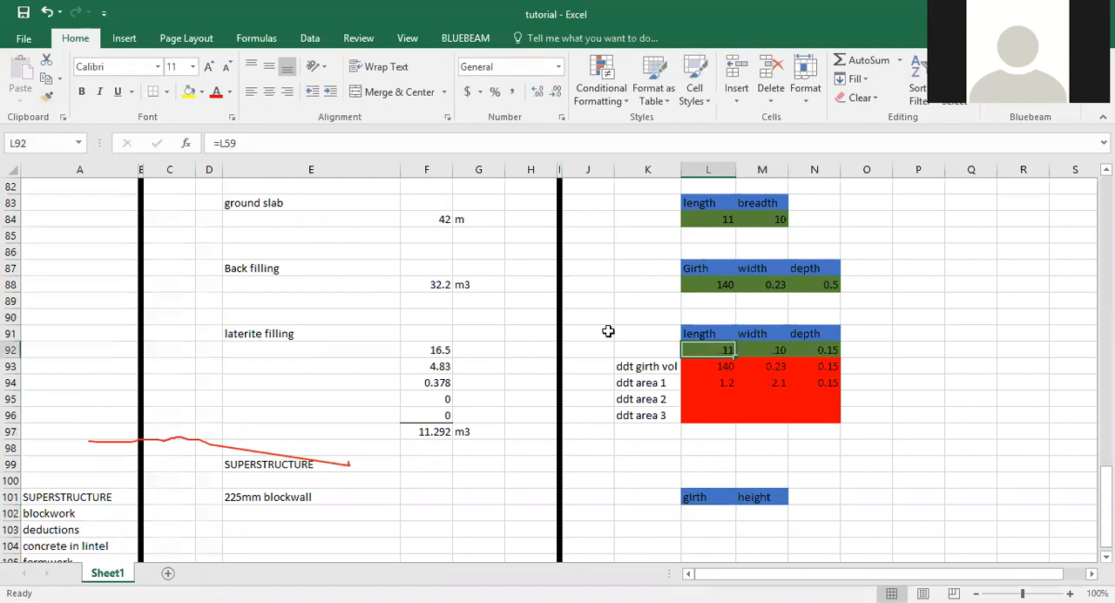
{"action": "left_click", "coordinate": [47, 97]}
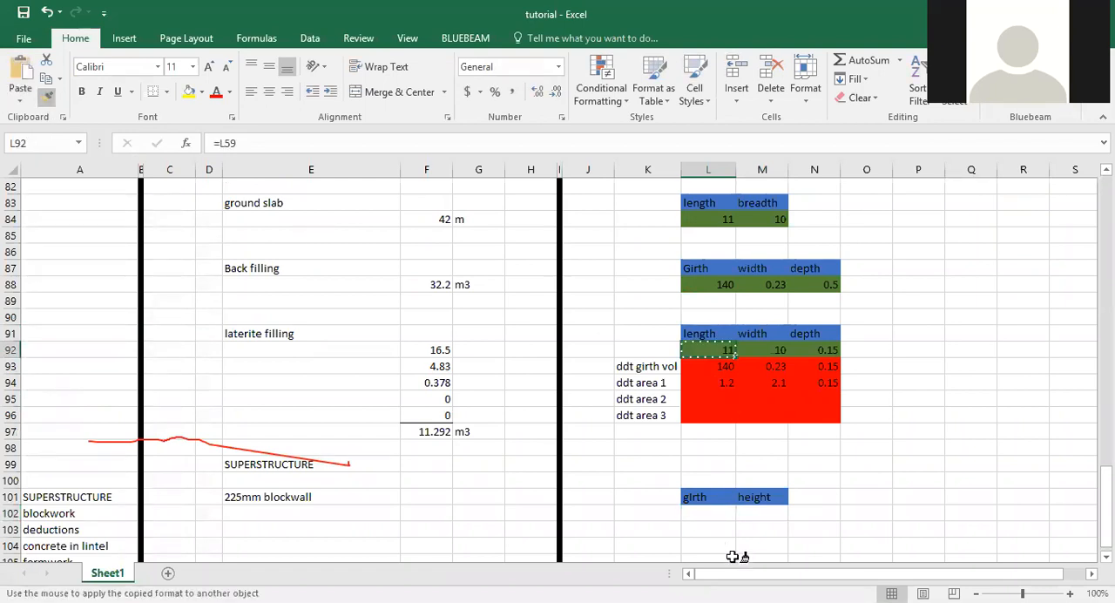
{"action": "left_click_drag", "start_coordinate": [704, 514], "coordinate": [755, 514]}
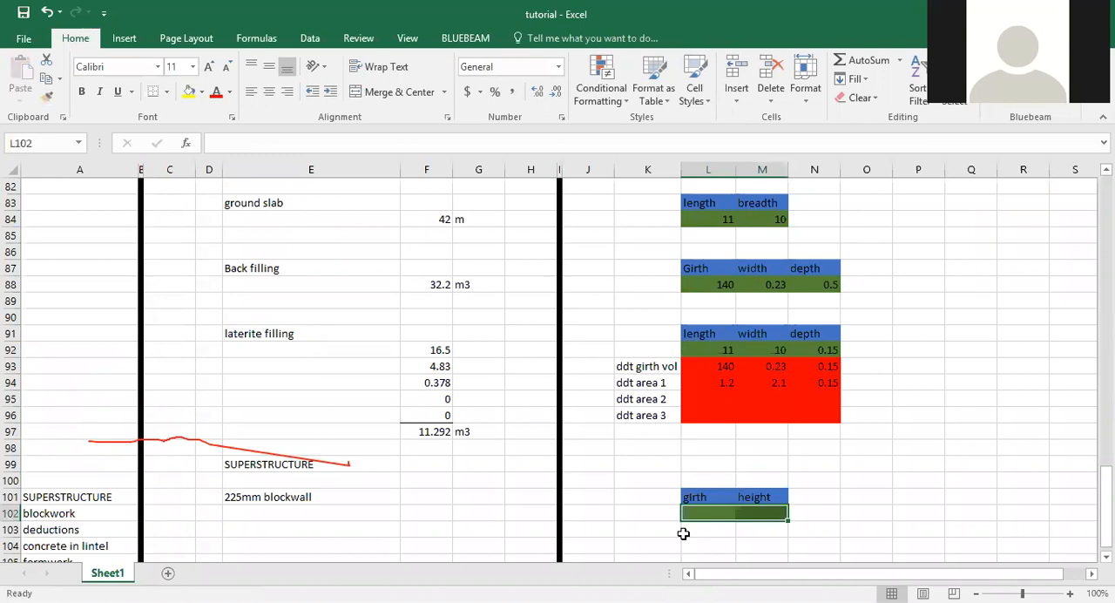
{"action": "left_click", "coordinate": [415, 509]}
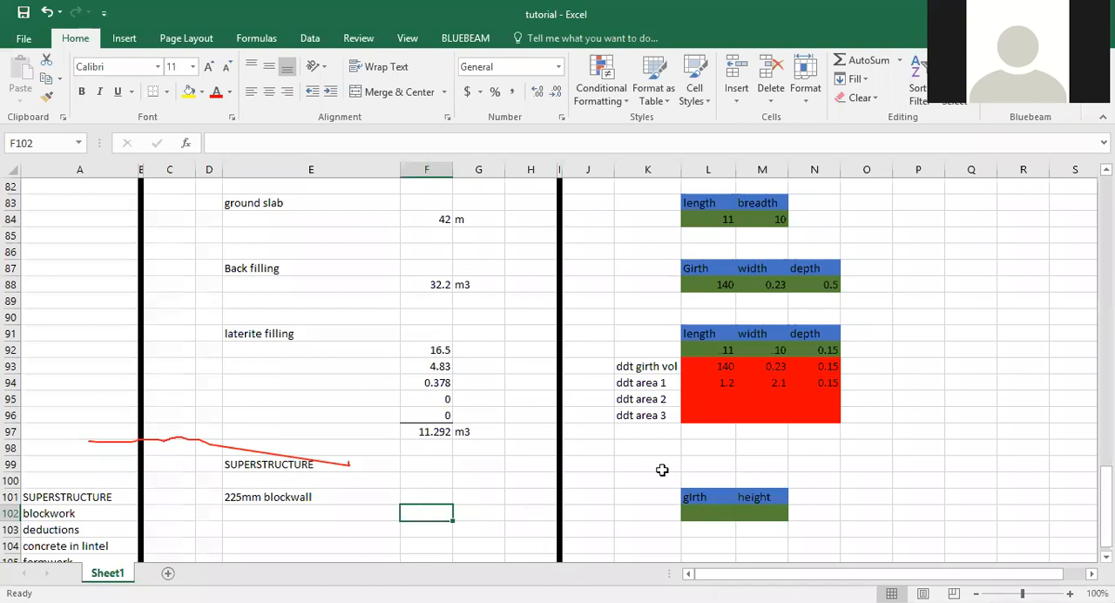
{"action": "scroll", "coordinate": [651, 477], "scroll_direction": "down", "scroll_amount": 3}
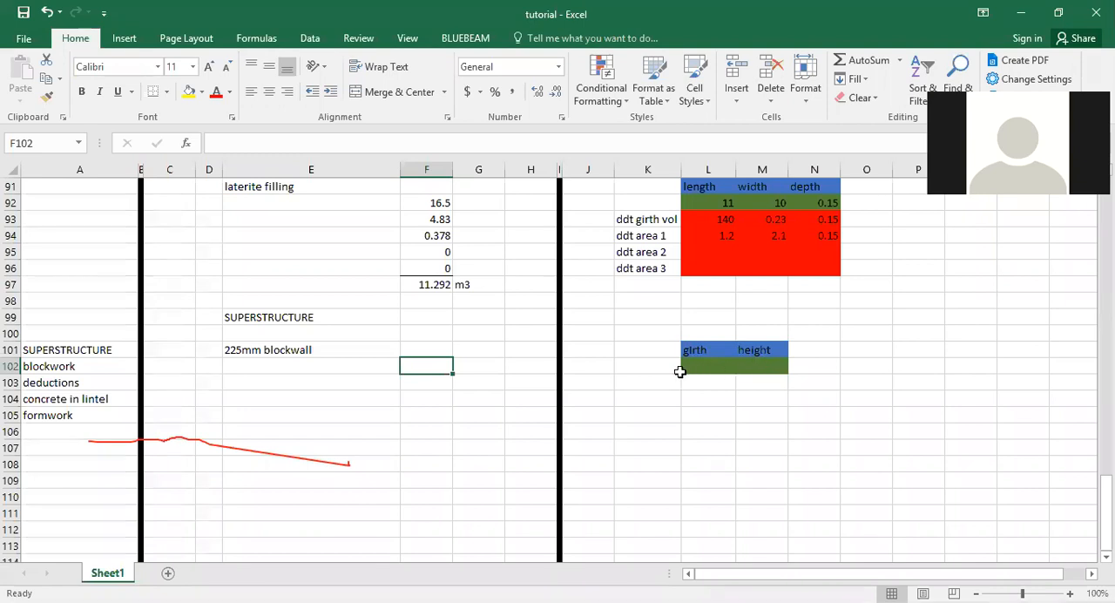
{"action": "left_click", "coordinate": [663, 423]}
{"action": "left_click_drag", "start_coordinate": [692, 365], "coordinate": [738, 409]}
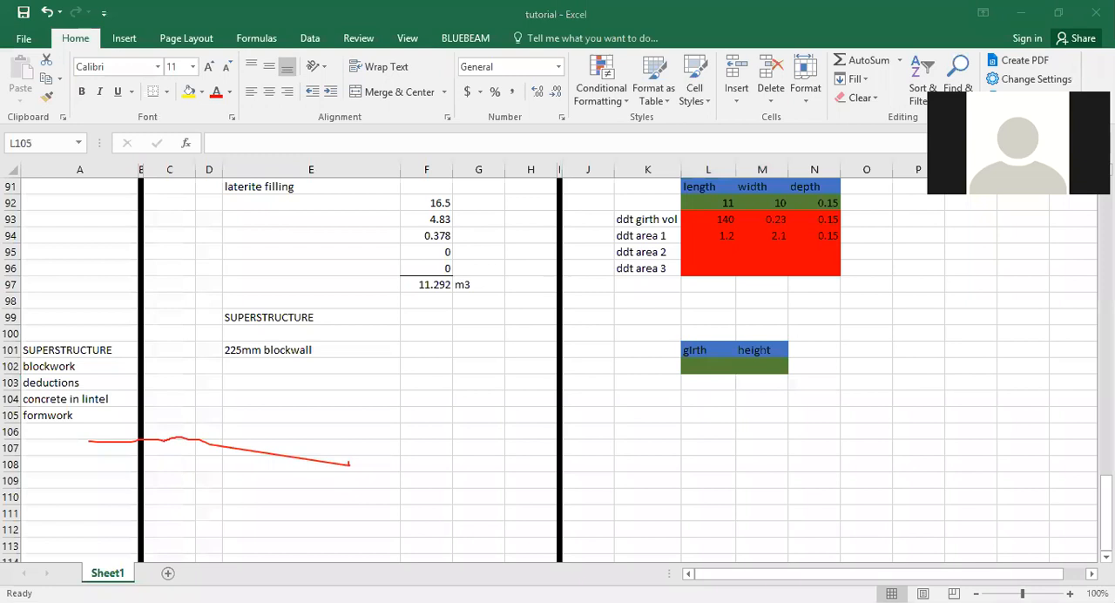
{"action": "left_click", "coordinate": [735, 449]}
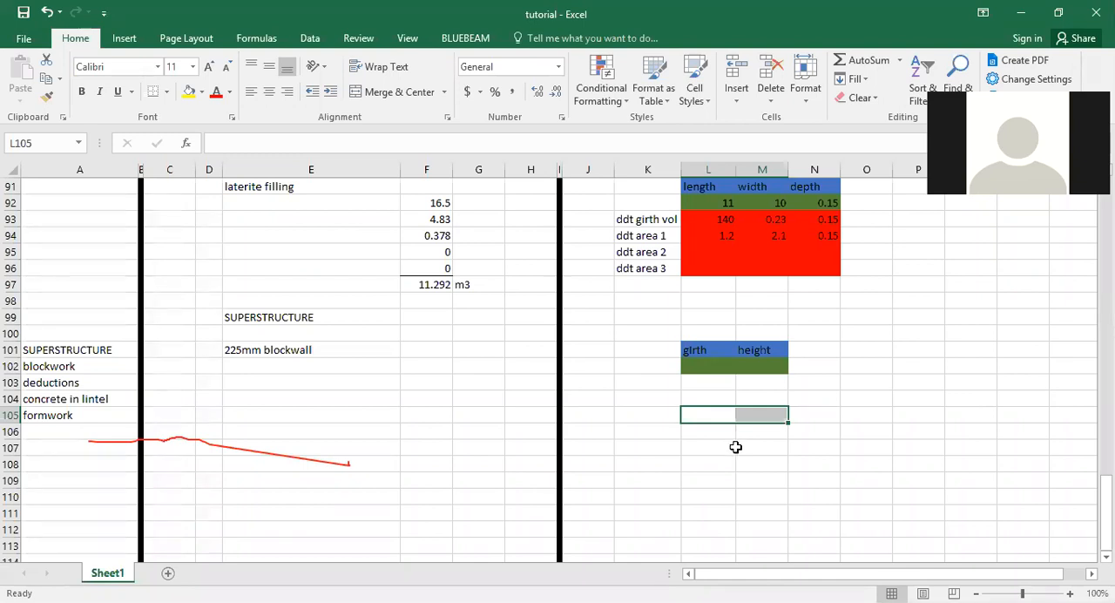
Enter the formula =L102*M102 in cell F102 to multiply the blockwall girth by its height.
{"action": "left_click", "coordinate": [438, 365]}
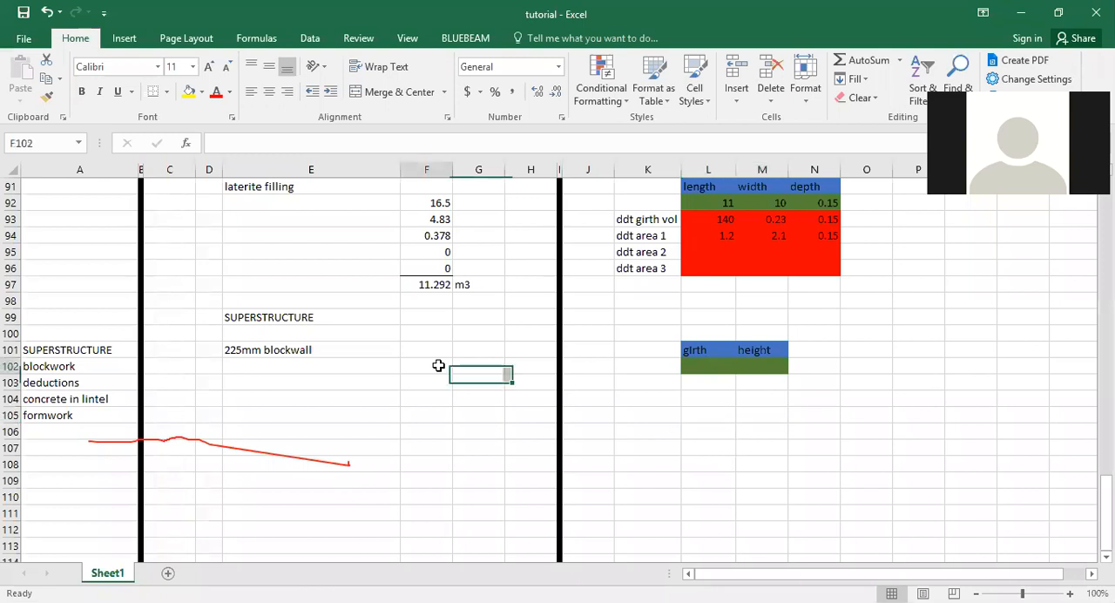
{"action": "type", "text": "="}
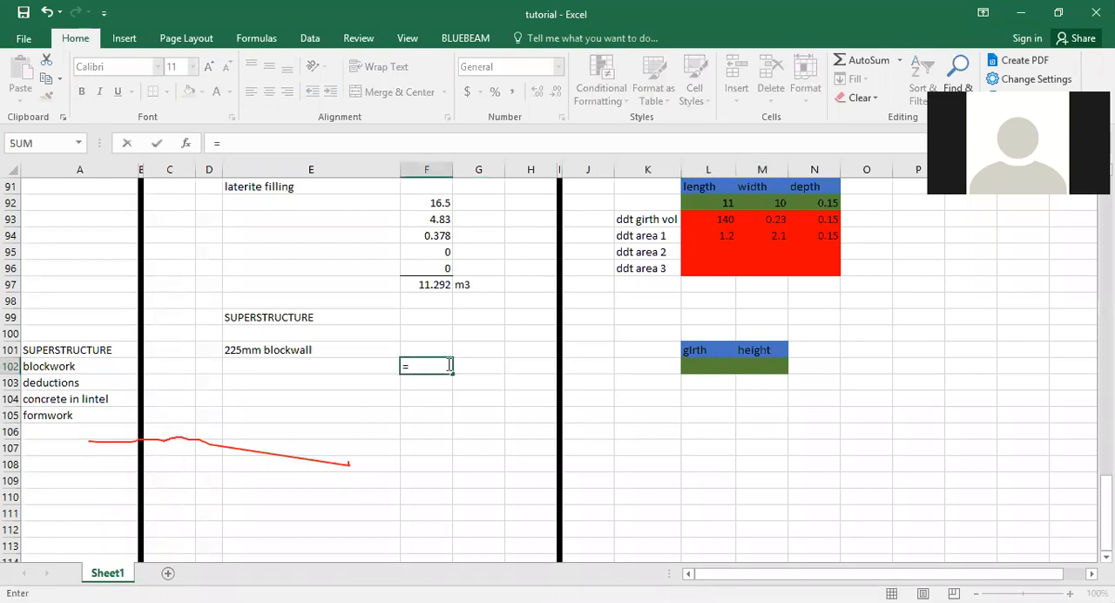
{"action": "left_click", "coordinate": [689, 362]}
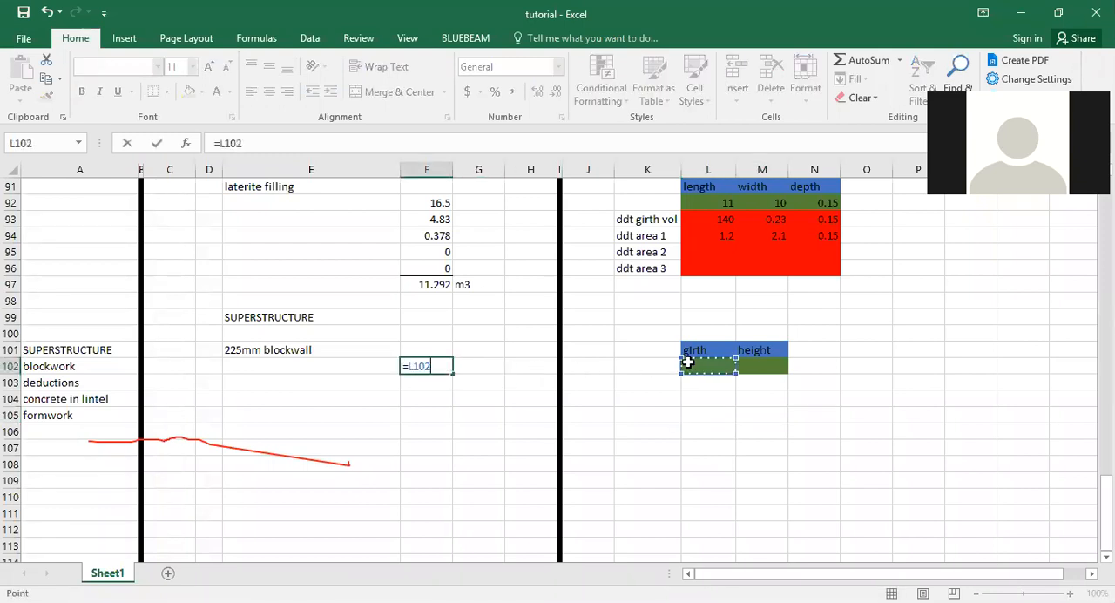
{"action": "type", "text": "*"}
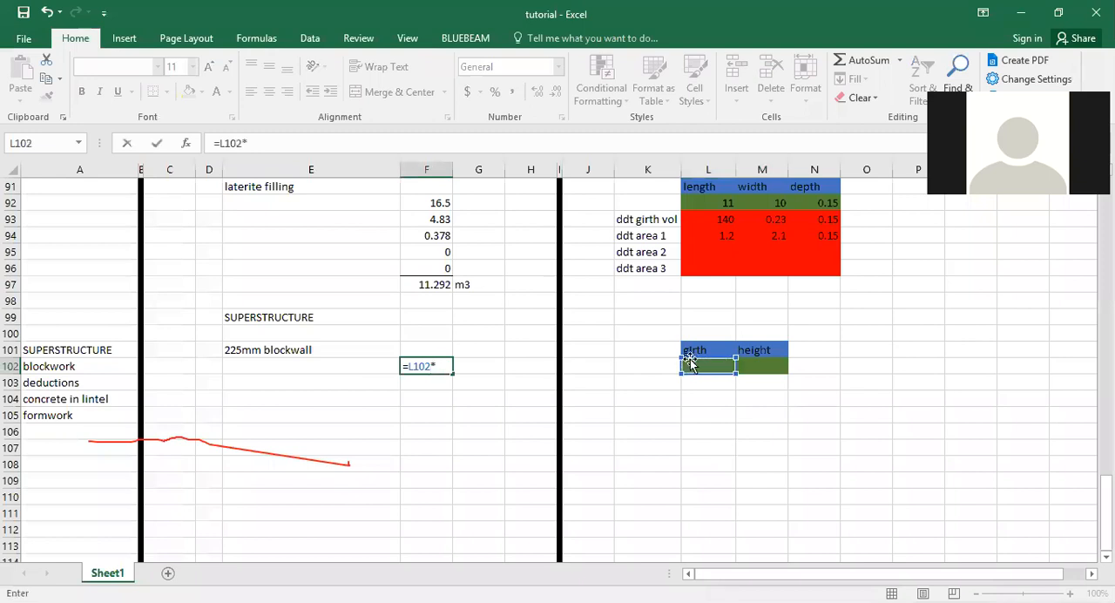
{"action": "left_click", "coordinate": [753, 370]}
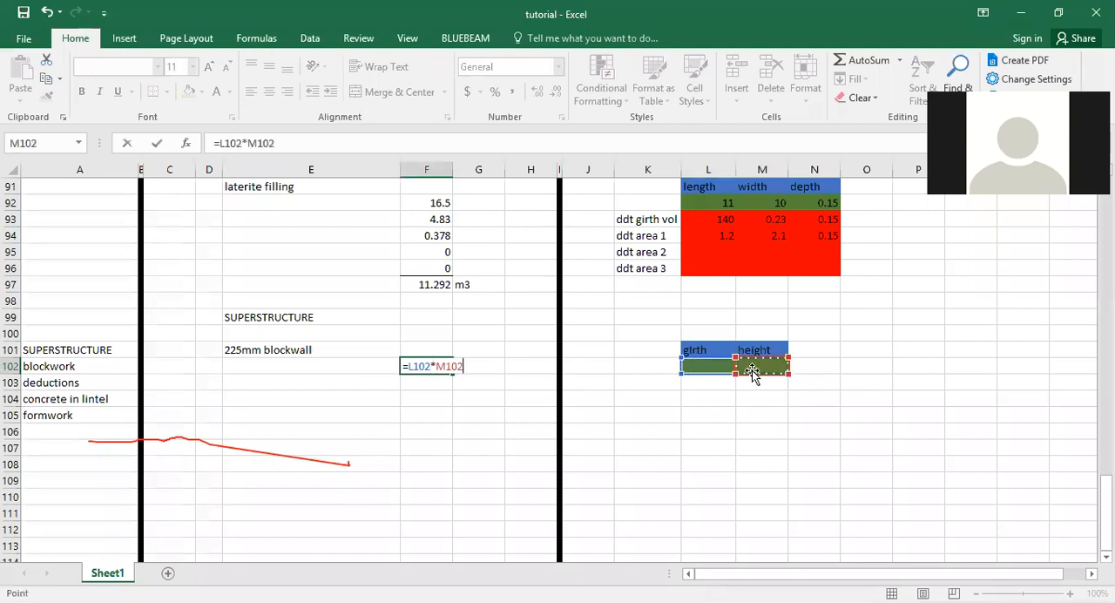
{"action": "key", "text": "Return"}
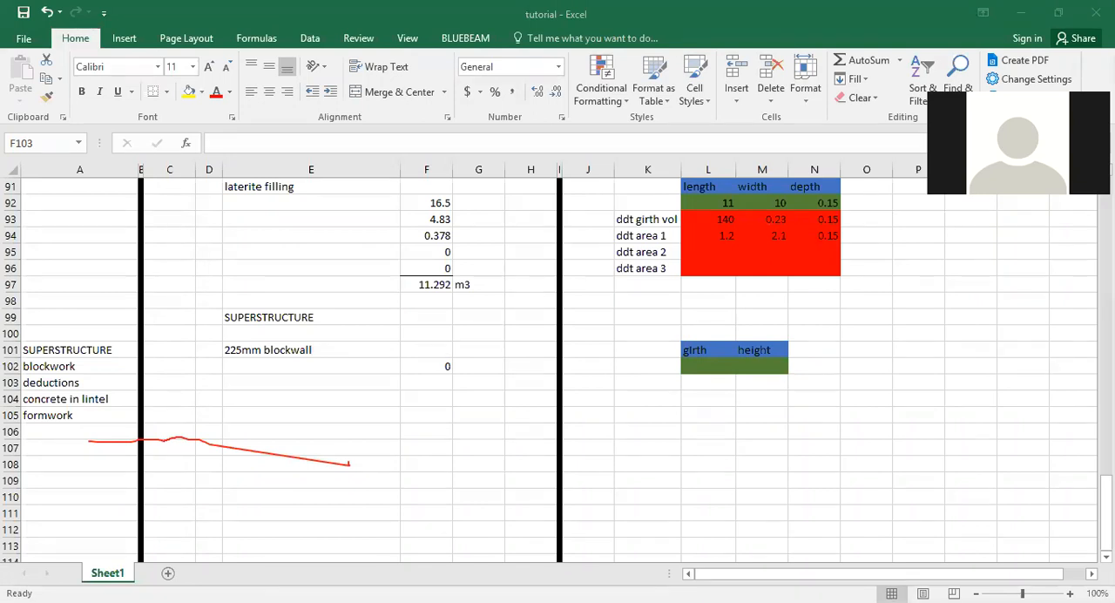
Label the blockwall dimension rows "grd floor" in K102 and "gable" in K103.
{"action": "left_click", "coordinate": [658, 364]}
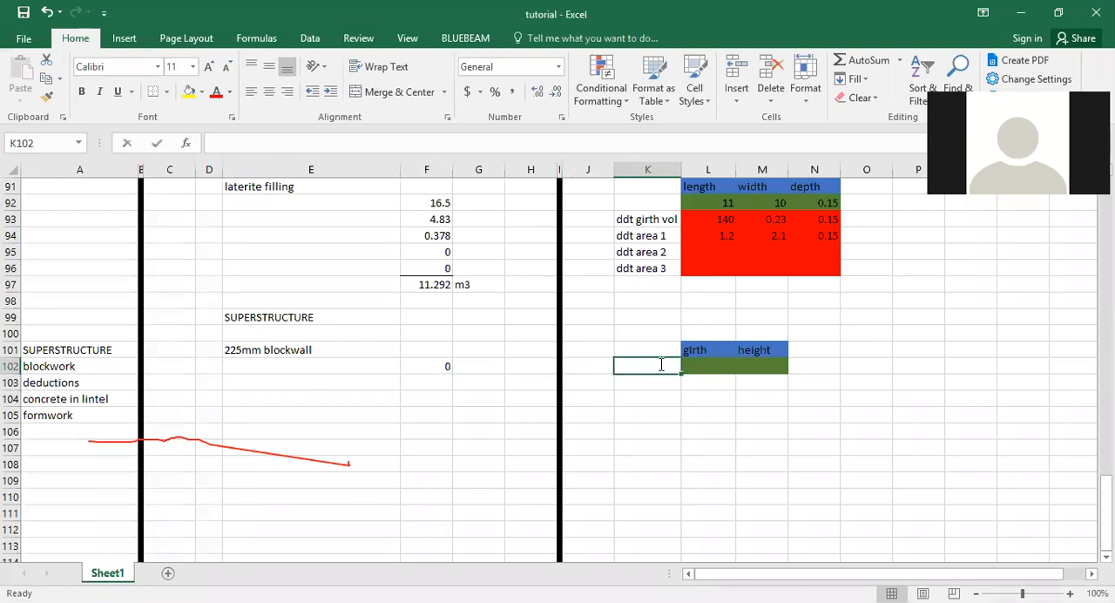
{"action": "type", "text": "grd f"}
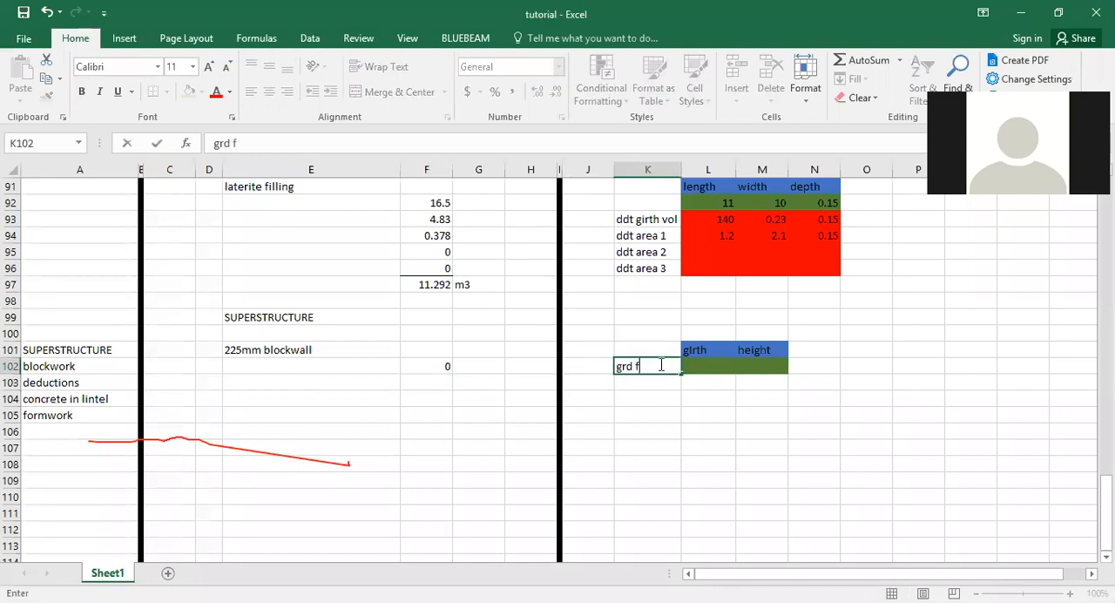
{"action": "type", "text": "loor"}
{"action": "key", "text": "Return"}
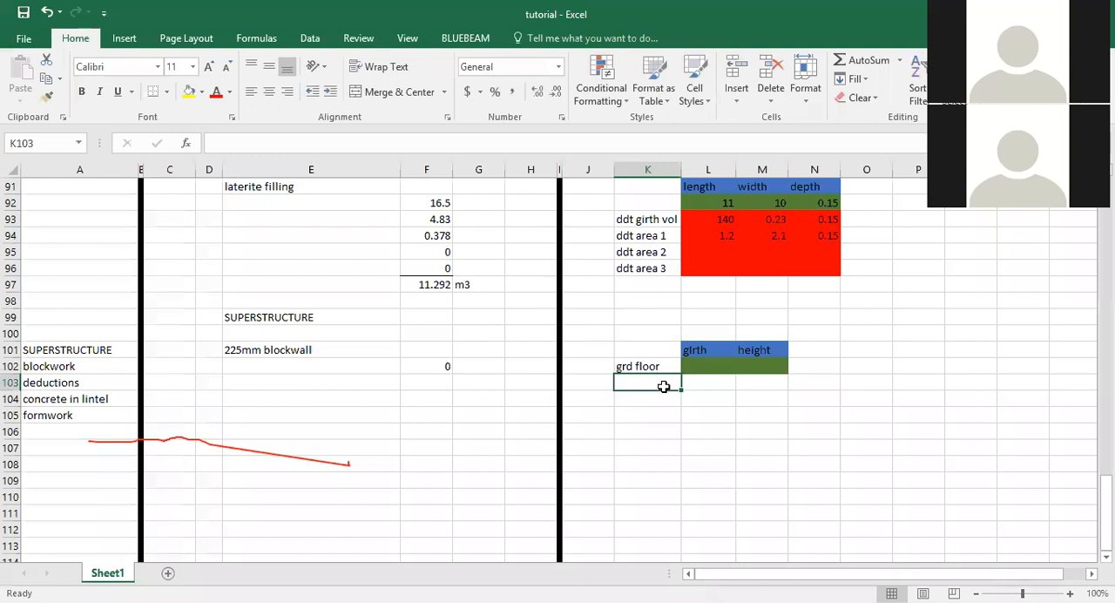
{"action": "type", "text": "gable"}
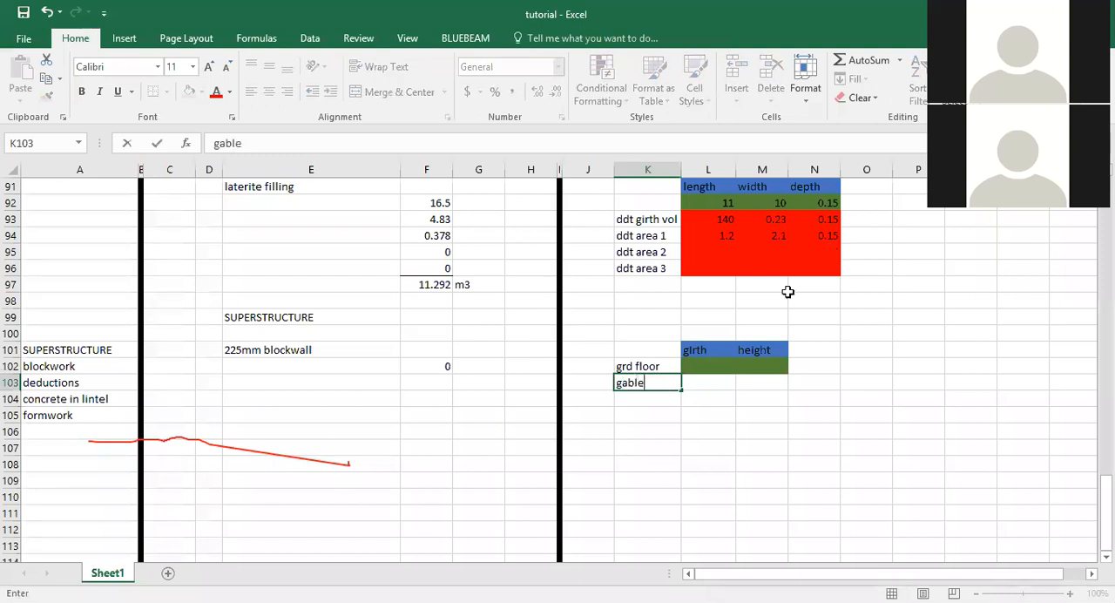
Enter the gable area formula =0.5*L103*M103 in cell F103.
{"action": "left_click", "coordinate": [419, 383]}
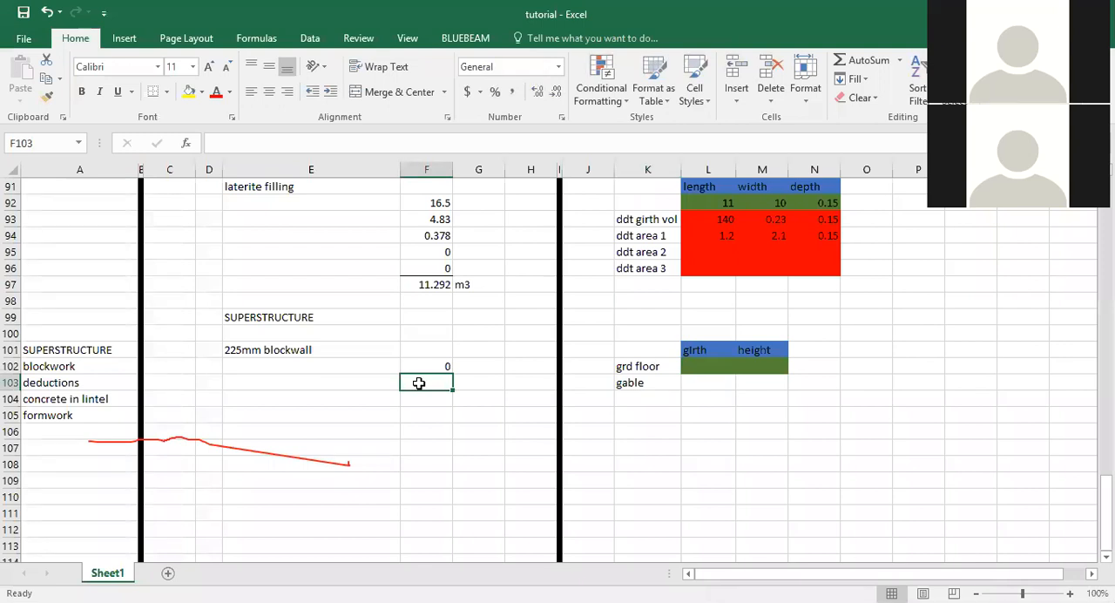
{"action": "type", "text": "="}
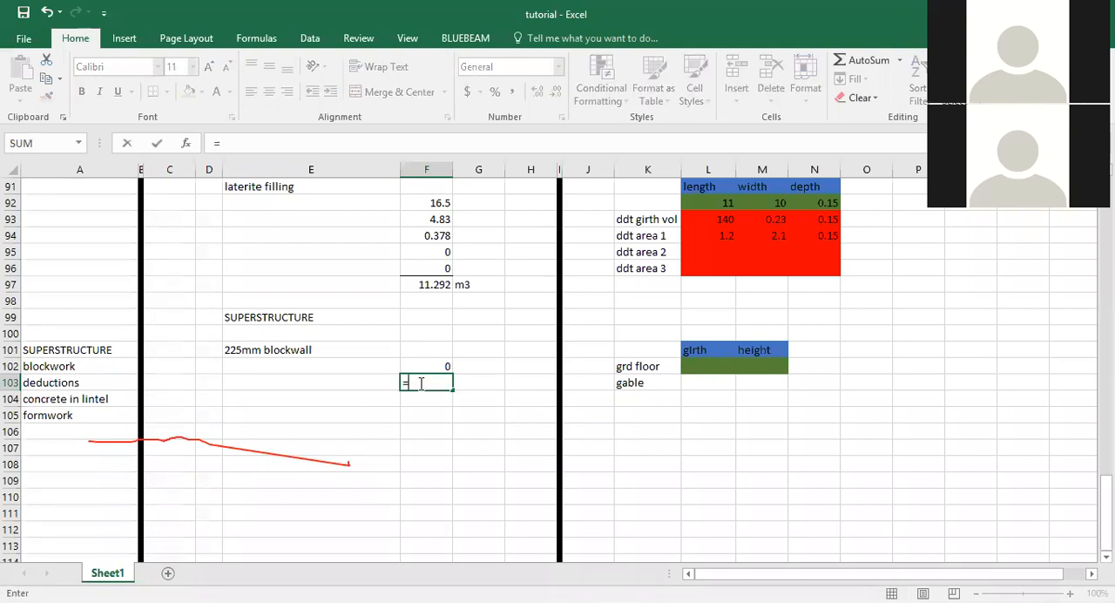
{"action": "type", "text": "0.5"}
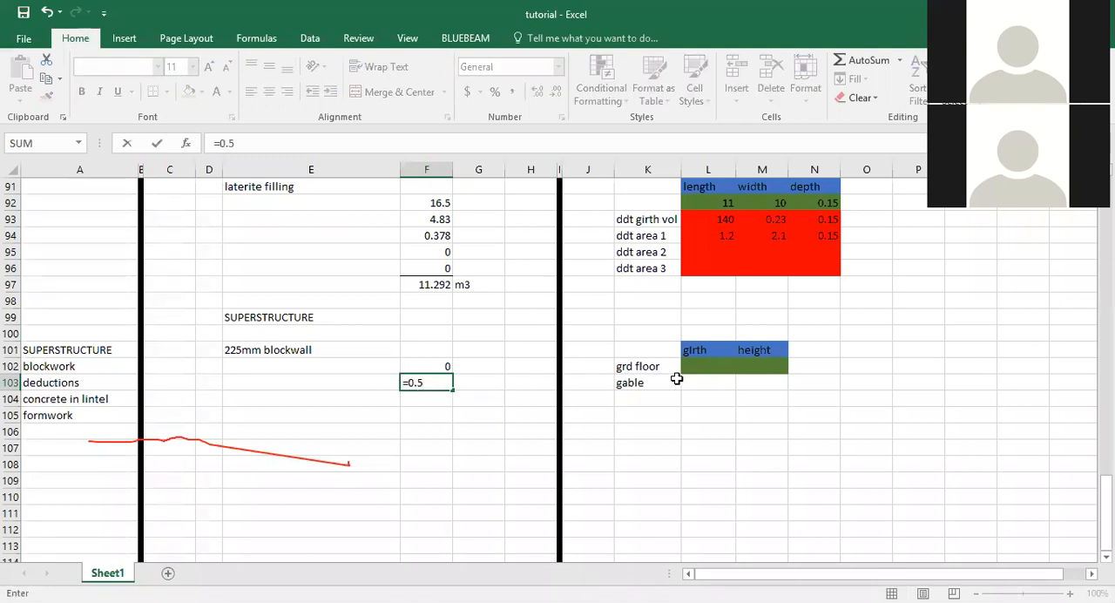
{"action": "type", "text": "*"}
{"action": "left_click", "coordinate": [725, 381]}
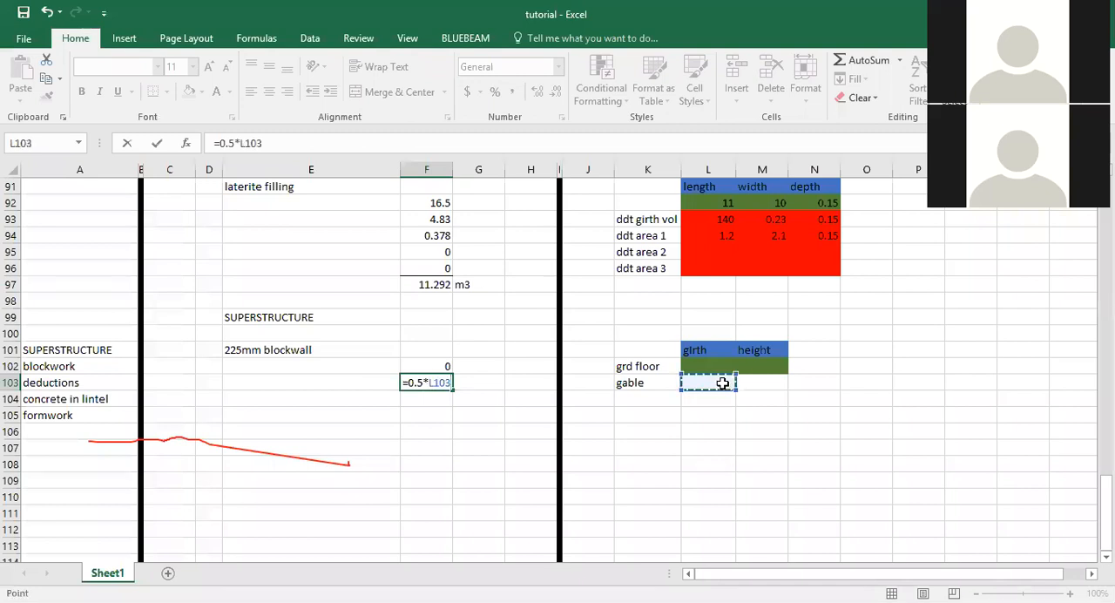
{"action": "type", "text": "*"}
{"action": "left_click", "coordinate": [755, 381]}
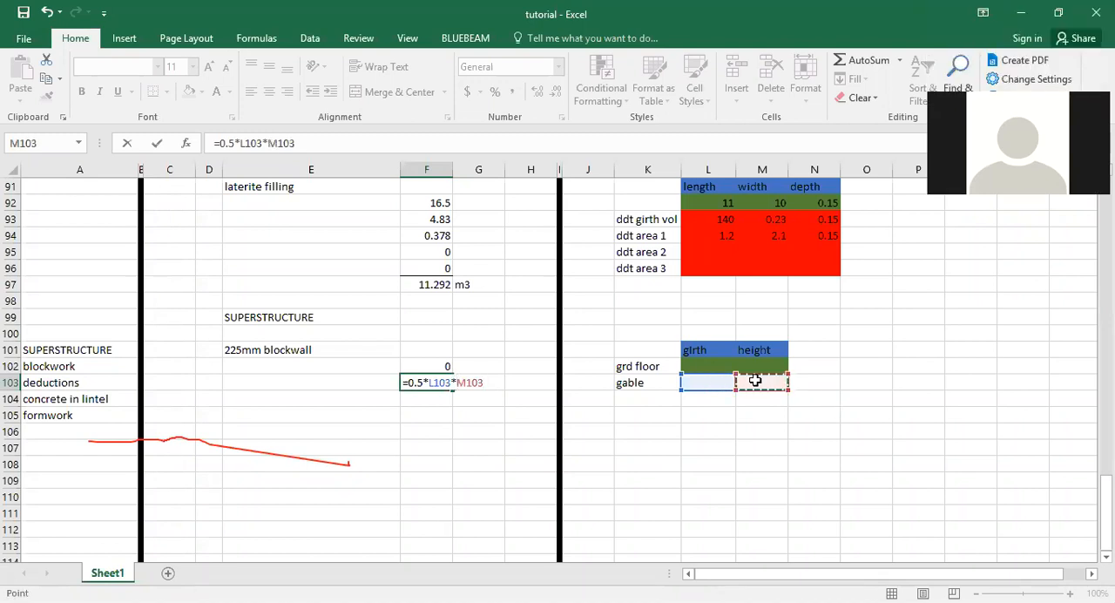
{"action": "key", "text": "Return"}
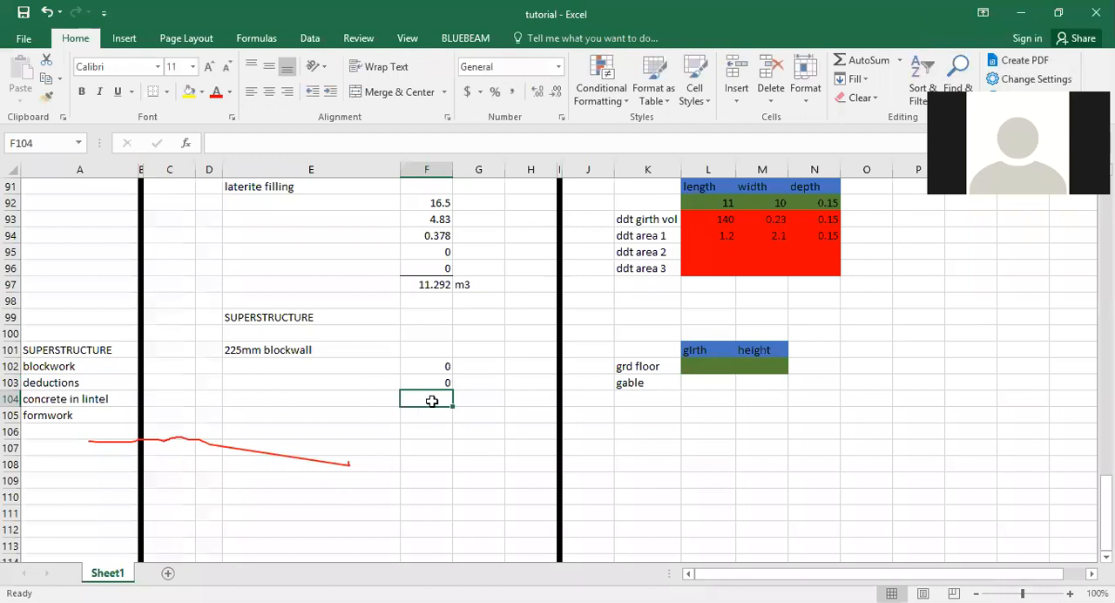
Enter the formula =sum(F102:F103) in cell F104 to total the ground floor and gable blockwall areas.
{"action": "type", "text": "="}
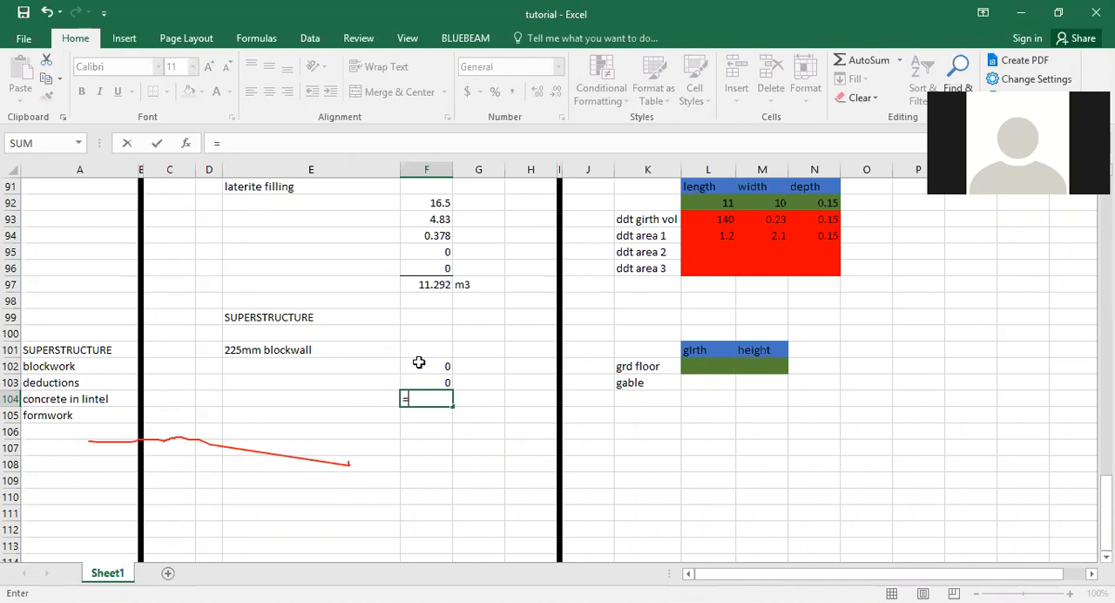
{"action": "left_click", "coordinate": [420, 366]}
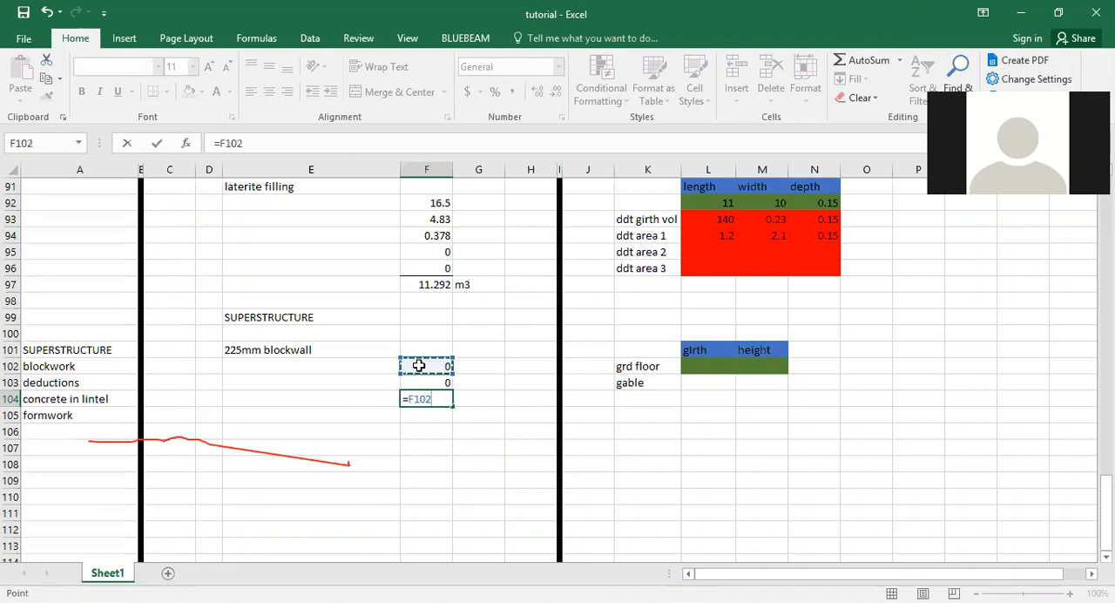
{"action": "key", "text": "BackSpace"}
{"action": "key", "text": "BackSpace"}
{"action": "key", "text": "BackSpace"}
{"action": "key", "text": "BackSpace"}
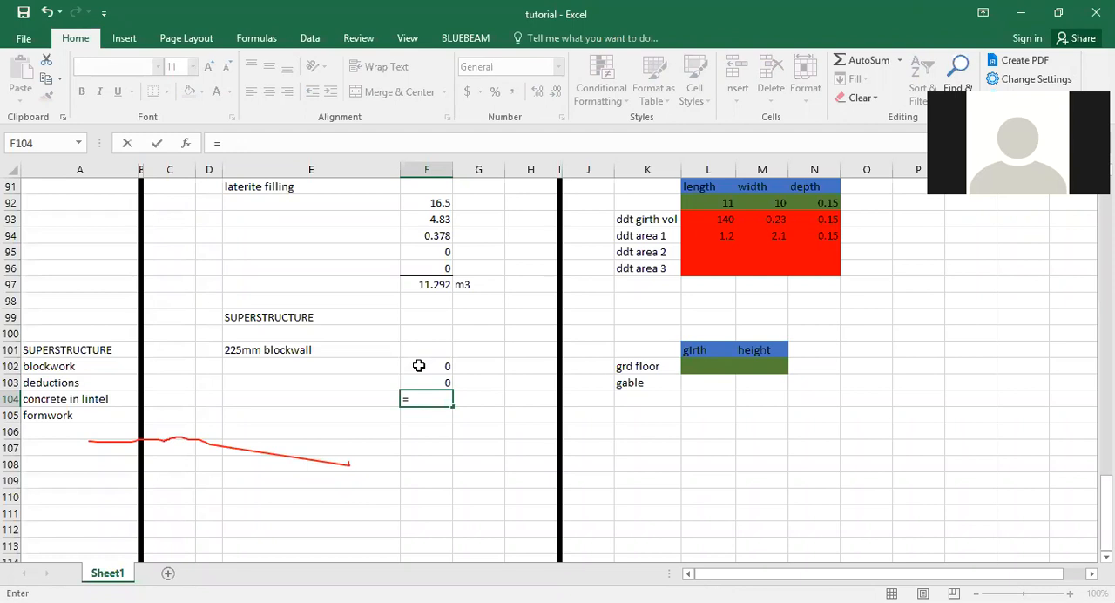
{"action": "type", "text": "sum("}
{"action": "left_click", "coordinate": [419, 368]}
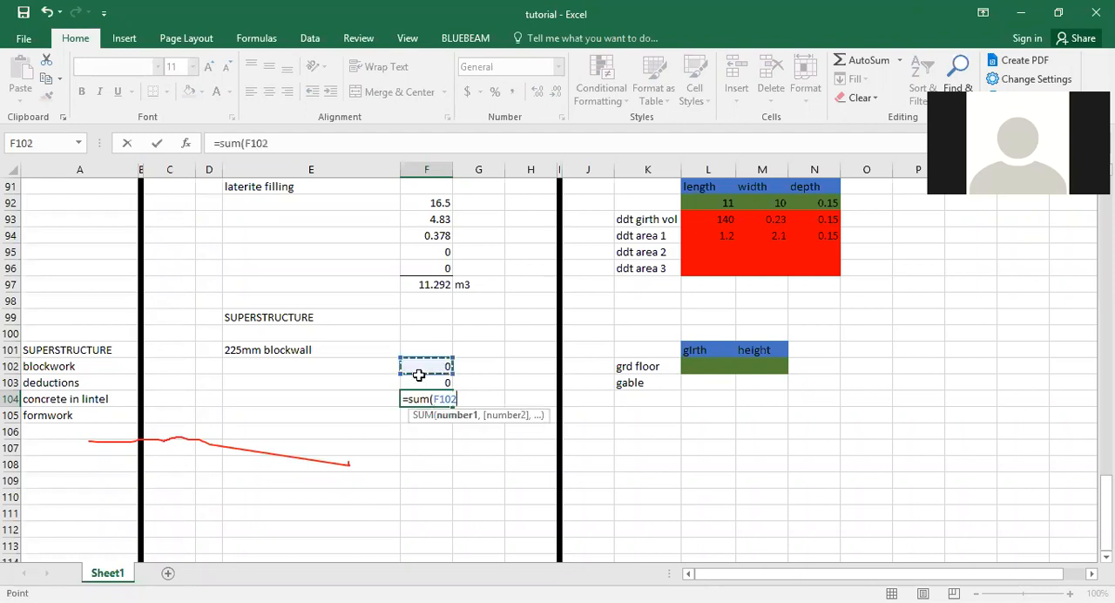
{"action": "key", "text": "shift+Down"}
{"action": "type", "text": ")"}
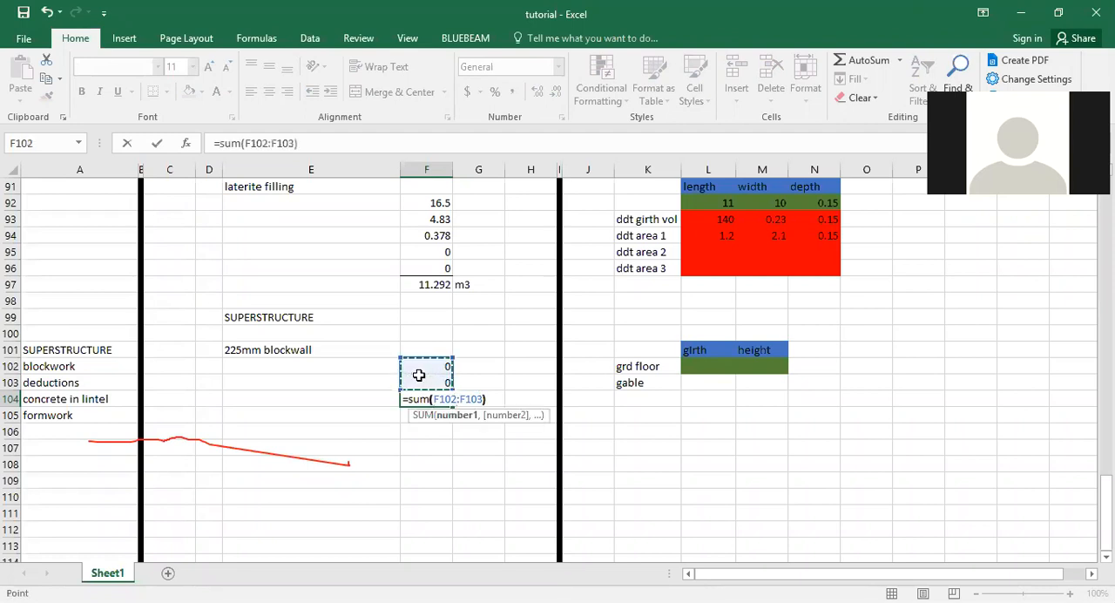
{"action": "key", "text": "Return"}
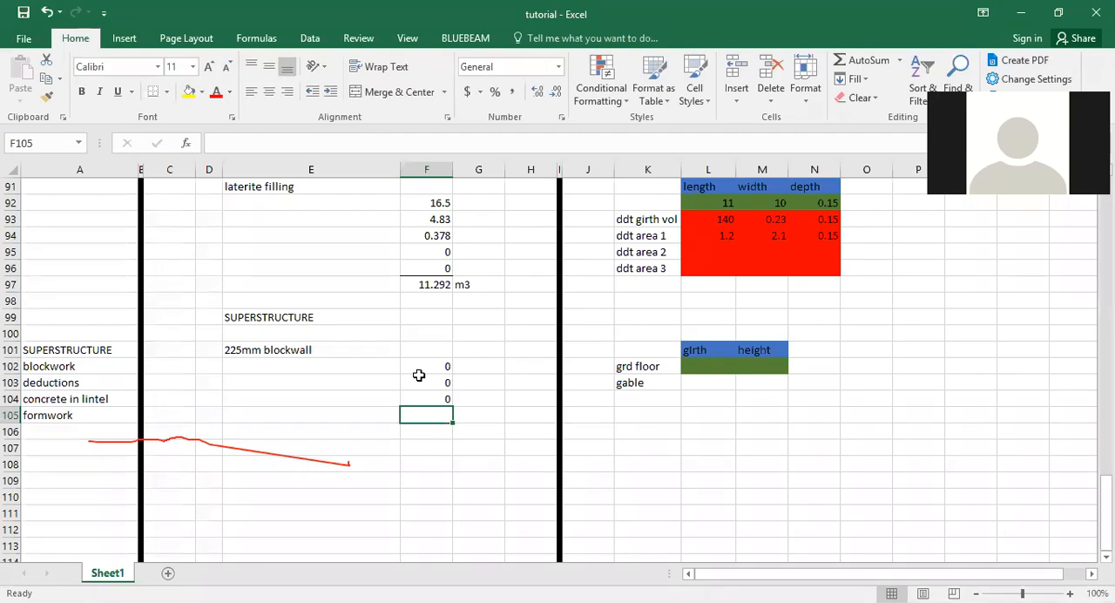
{"action": "key", "text": "alt+Tab"}
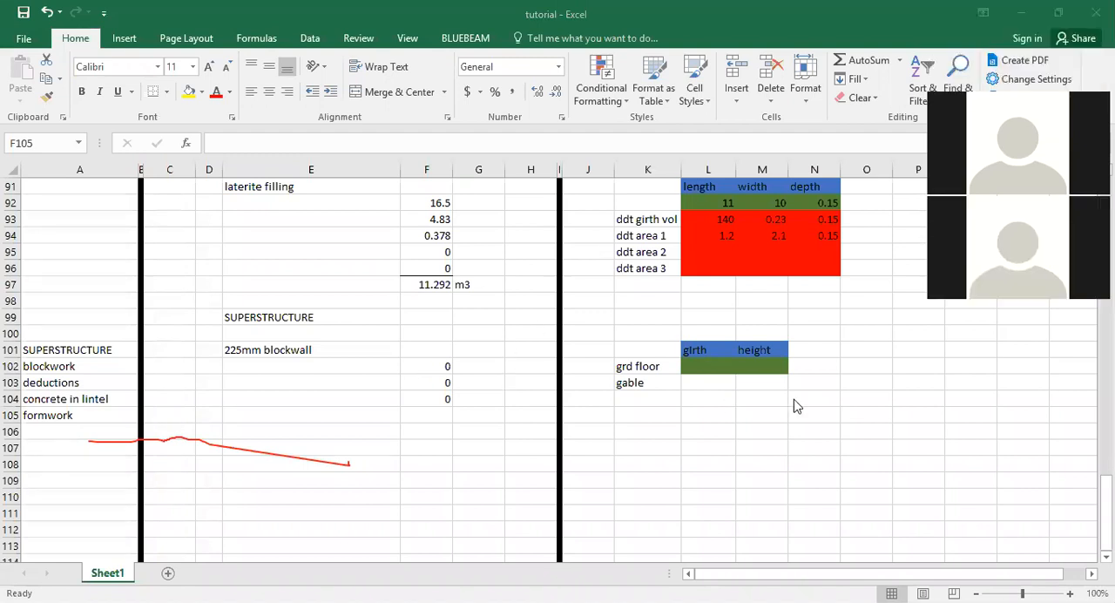
Clear the blockwall sum formula from cell F104.
{"action": "left_click", "coordinate": [444, 399]}
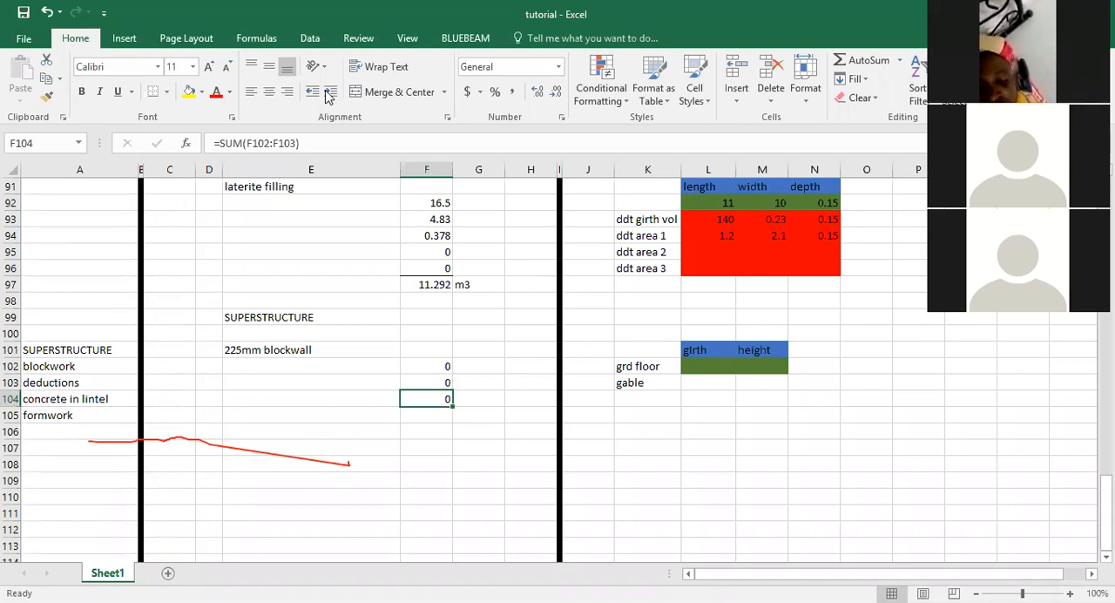
{"action": "left_click", "coordinate": [430, 402]}
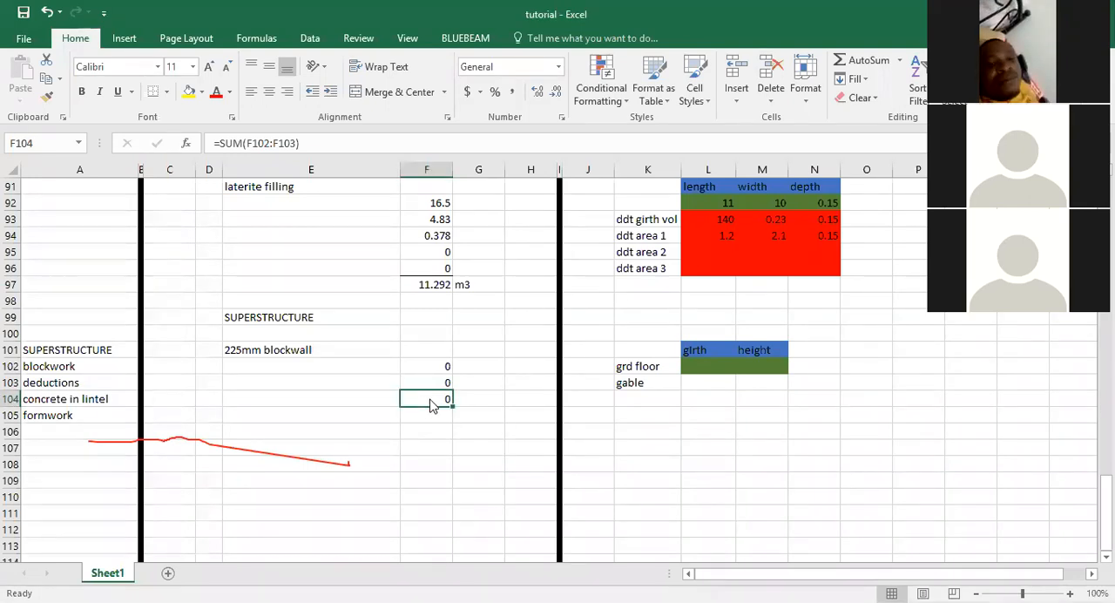
{"action": "key", "text": "BackSpace"}
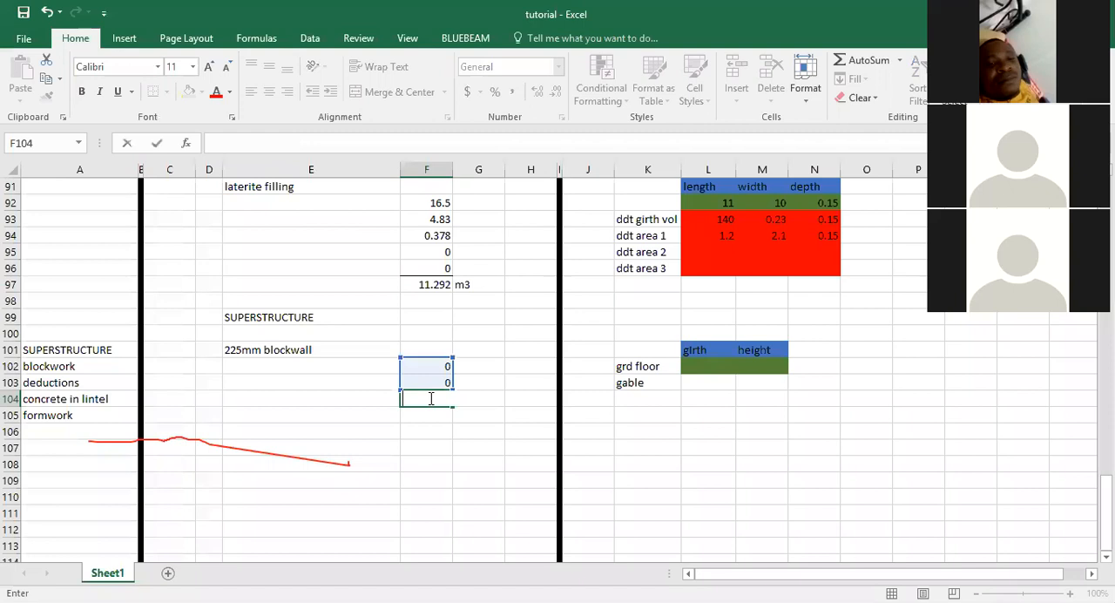
{"action": "key", "text": "Escape"}
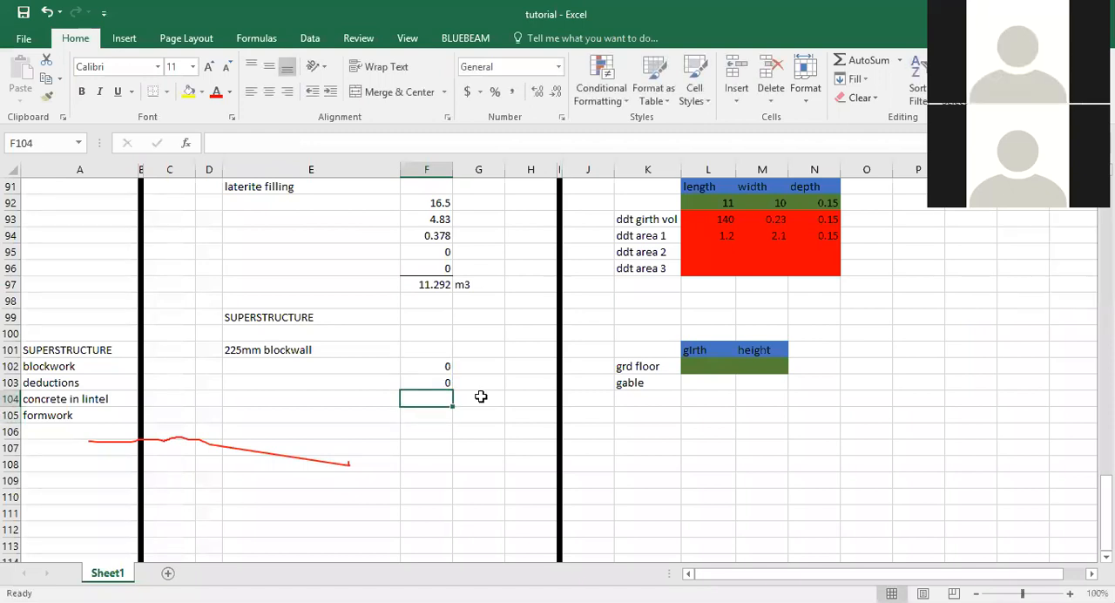
Copy the green input formatting from L102 to the gable cells L103:M103 with Format Painter.
{"action": "left_click", "coordinate": [633, 397]}
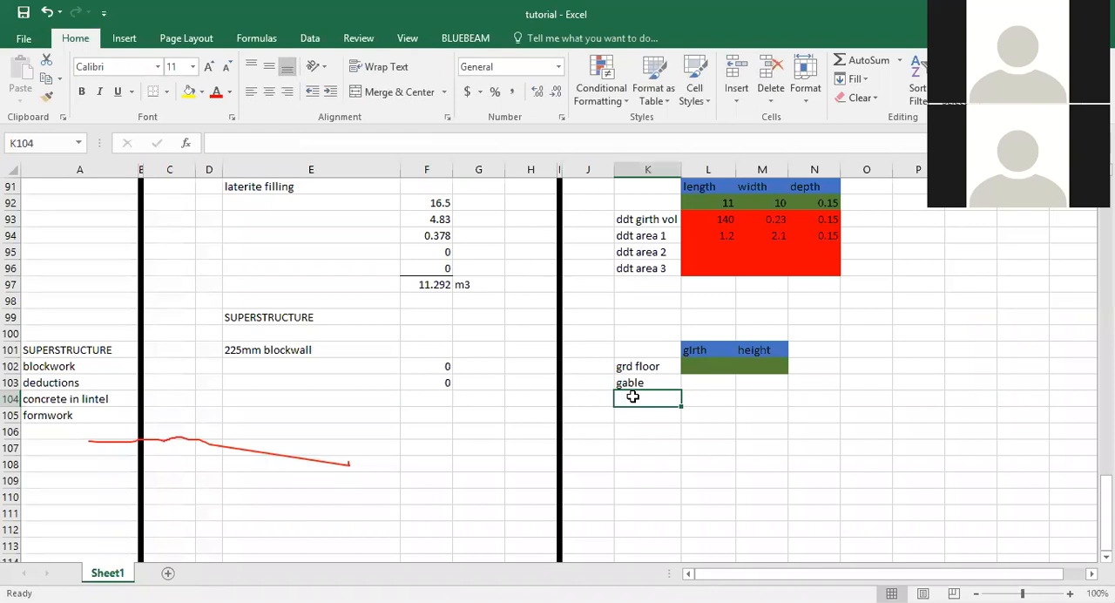
{"action": "left_click", "coordinate": [707, 381]}
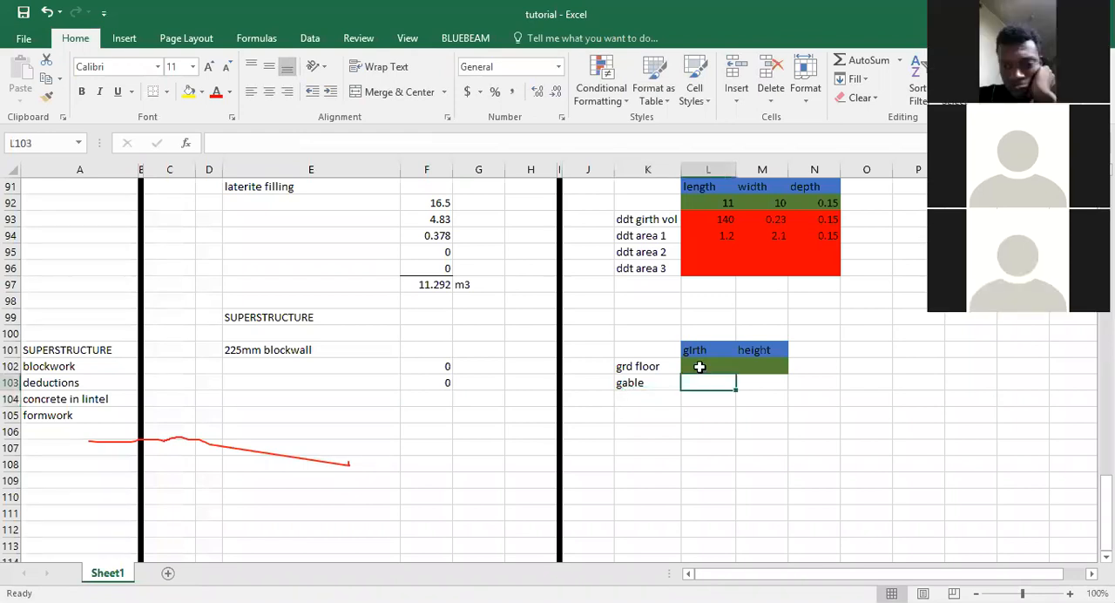
{"action": "key", "text": "Up"}
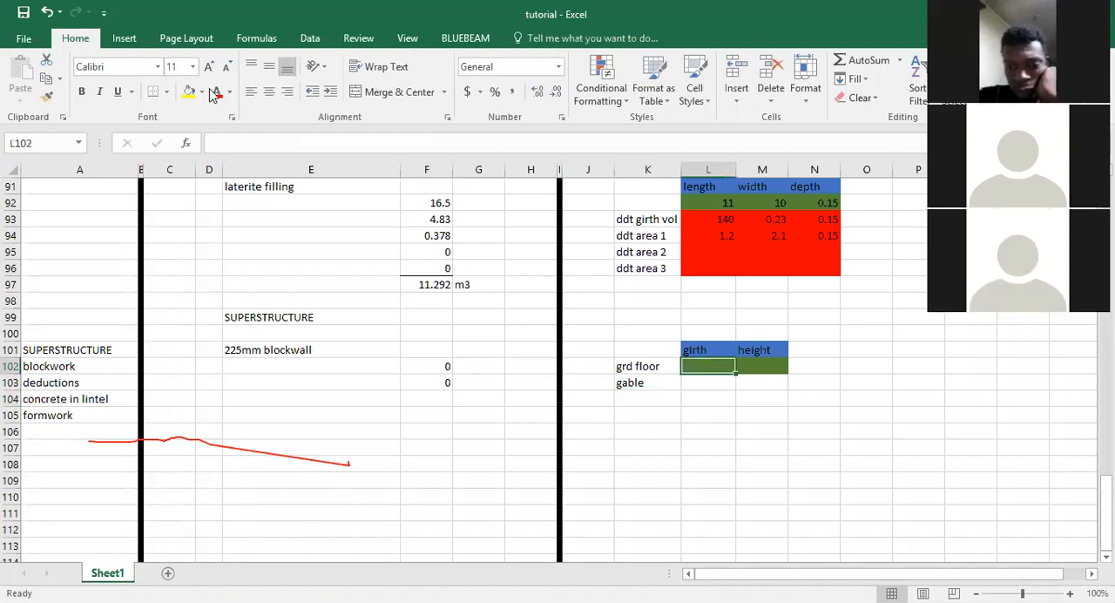
{"action": "left_click", "coordinate": [44, 96]}
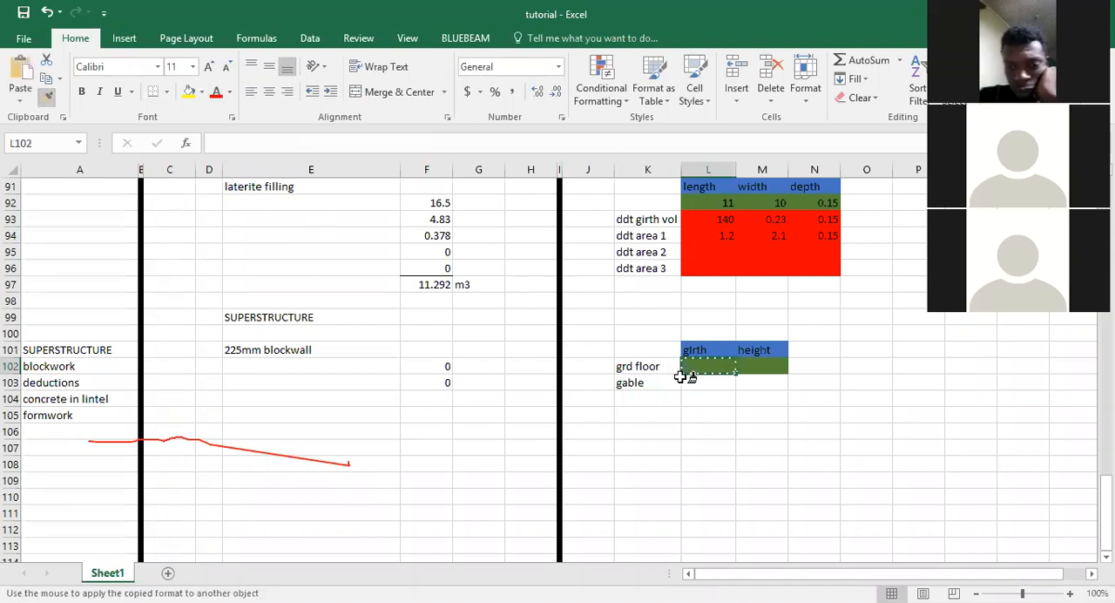
{"action": "left_click_drag", "start_coordinate": [690, 380], "coordinate": [747, 378]}
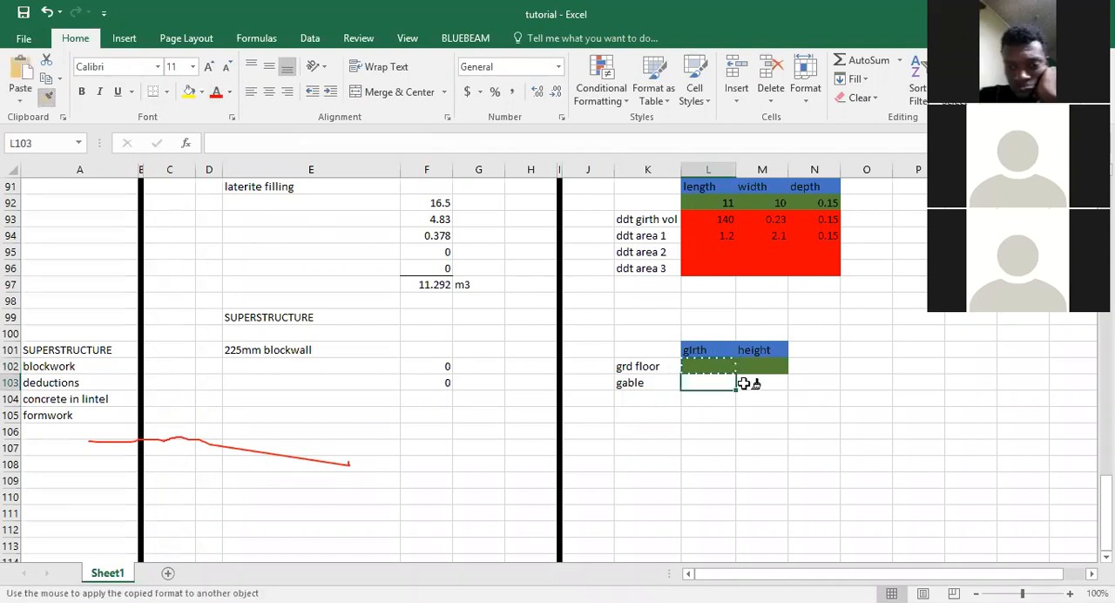
Label K104 as "door 1" and fill the series down to "door 3" in K106.
{"action": "left_click", "coordinate": [639, 397]}
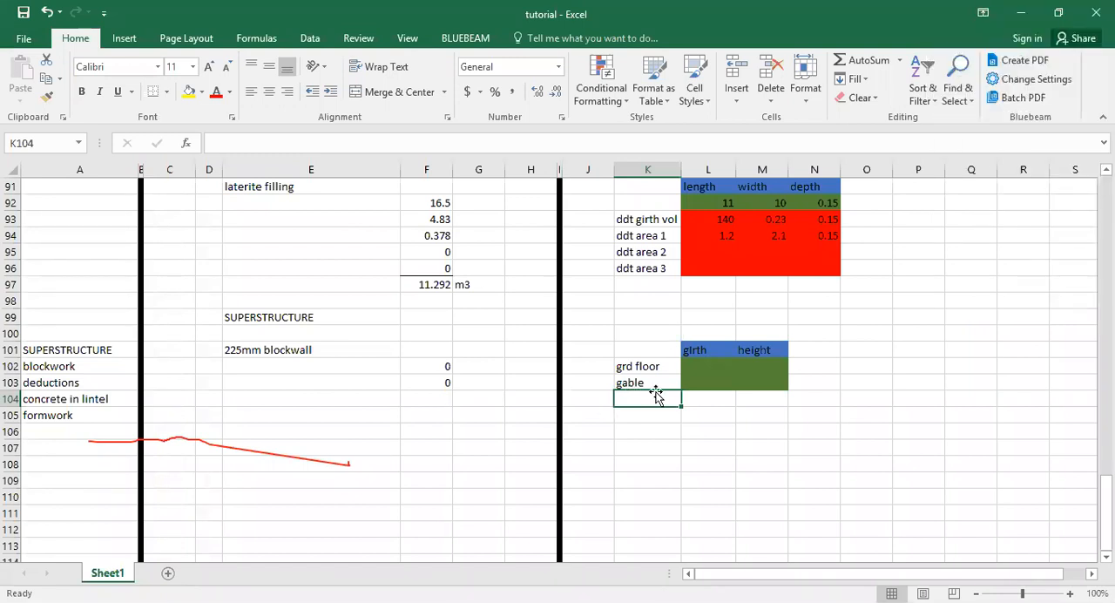
{"action": "type", "text": "doo"}
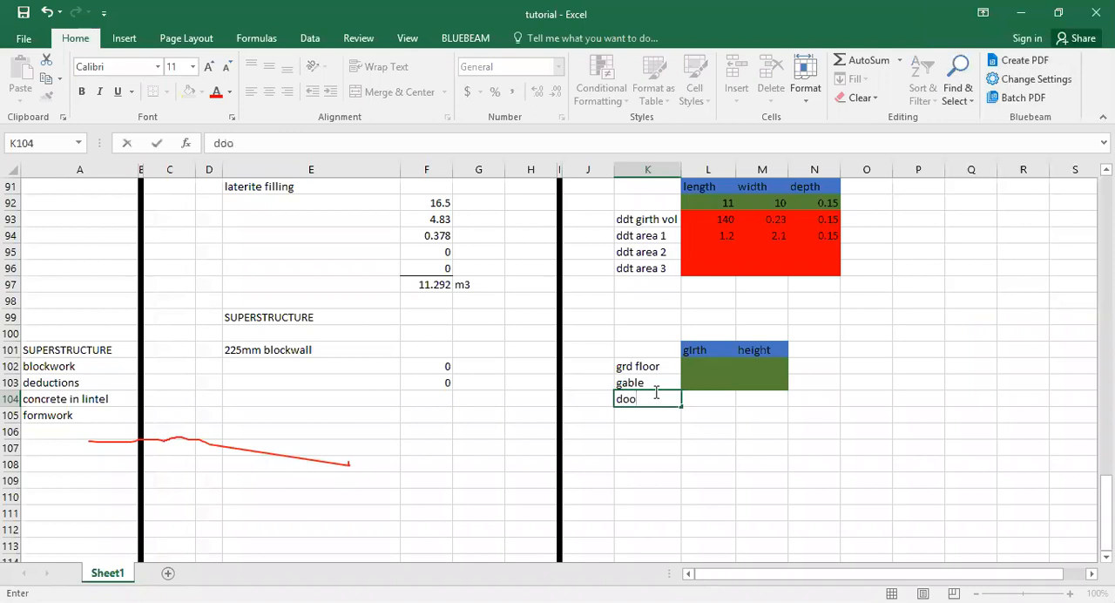
{"action": "key", "text": "BackSpace"}
{"action": "type", "text": "or 1"}
{"action": "left_click_drag", "start_coordinate": [679, 407], "coordinate": [679, 434]}
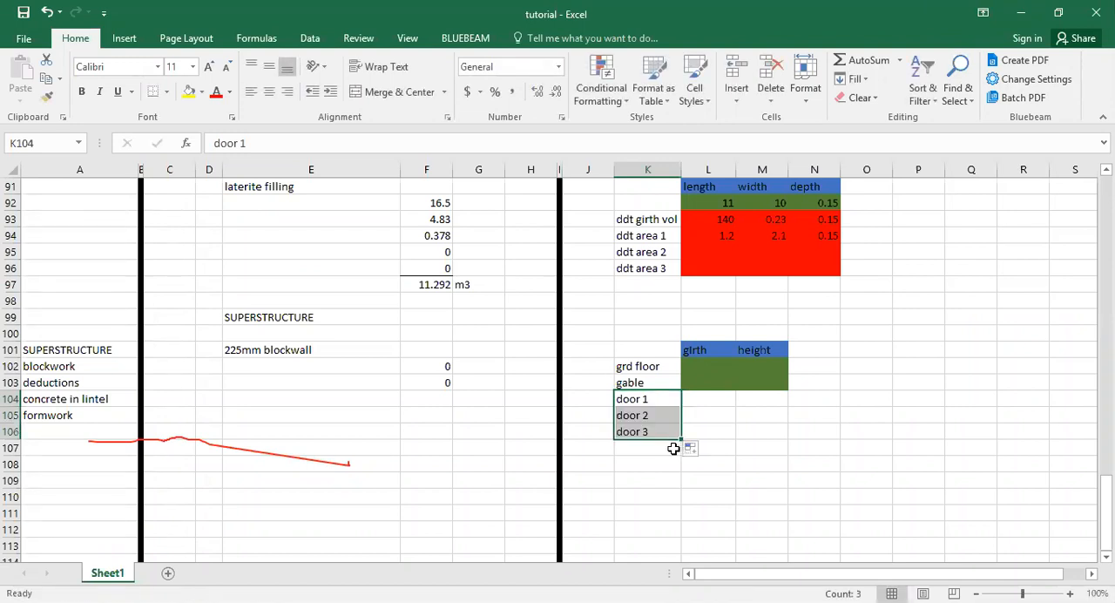
Label K107 as "window 1" and fill the series down to "window 4" in K110.
{"action": "left_click", "coordinate": [671, 448]}
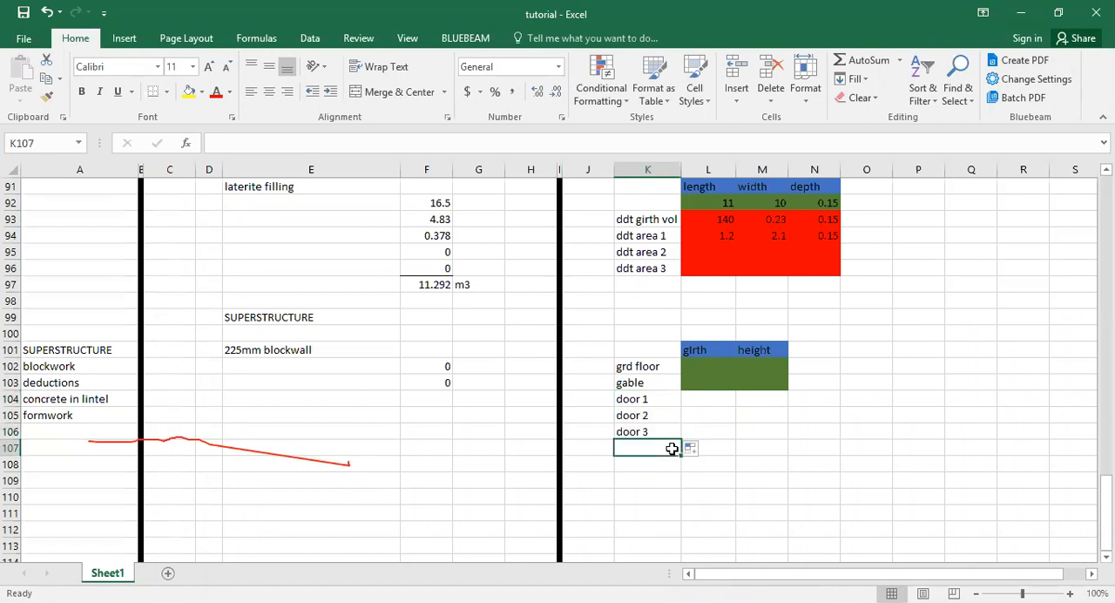
{"action": "type", "text": "wind"}
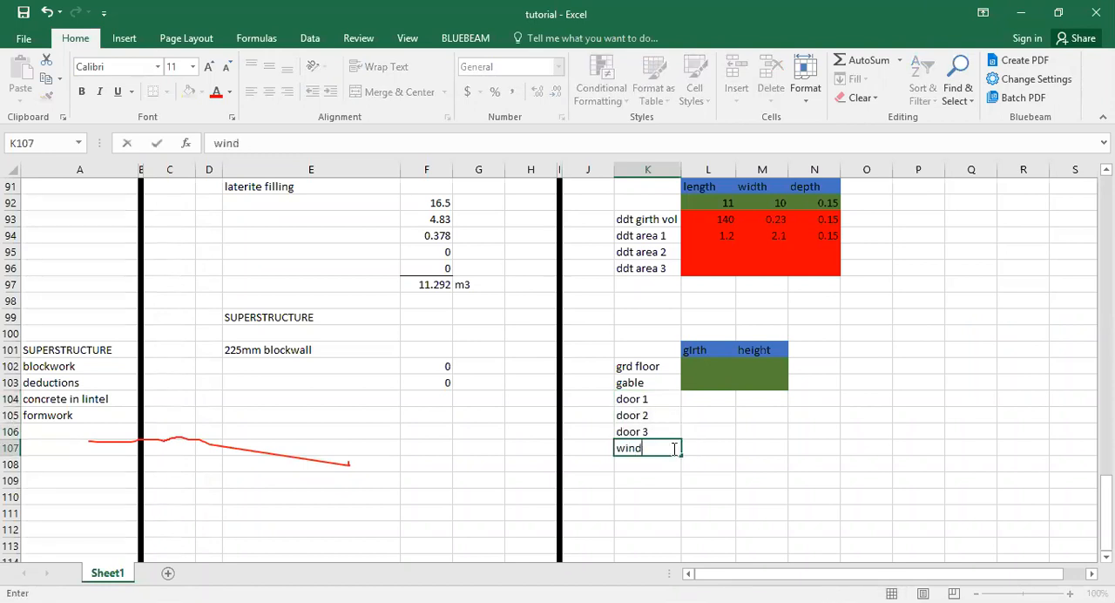
{"action": "type", "text": "ow 1"}
{"action": "left_click_drag", "start_coordinate": [683, 456], "coordinate": [684, 458]}
{"action": "left_click_drag", "start_coordinate": [685, 495], "coordinate": [686, 497]}
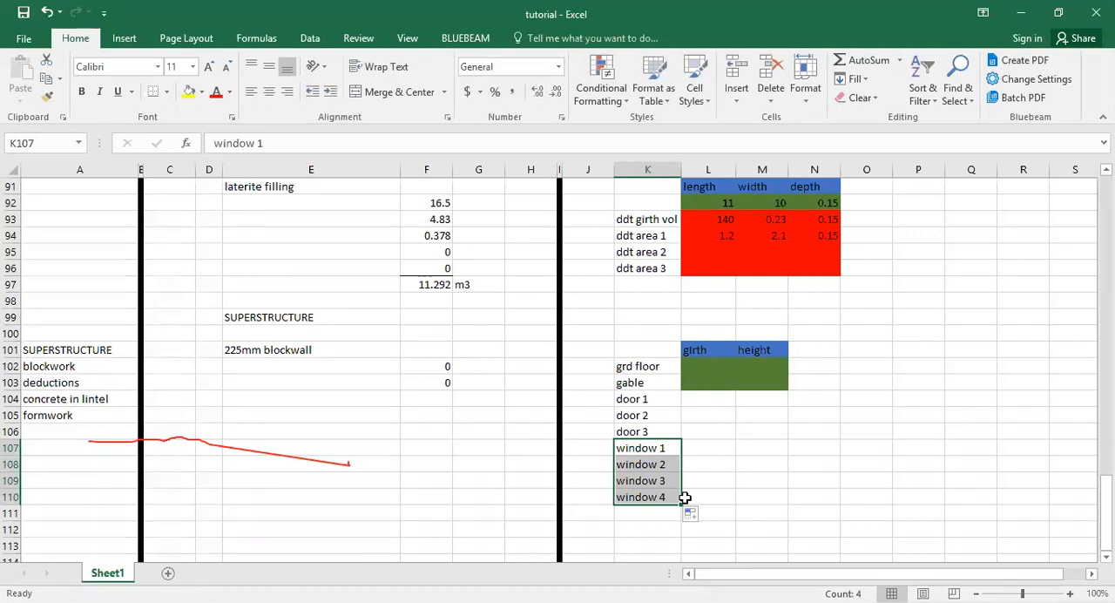
Try to insert blank cells at K104:M104 above the door labels, shifting cells down, and undo the insertion.
{"action": "left_click", "coordinate": [715, 401]}
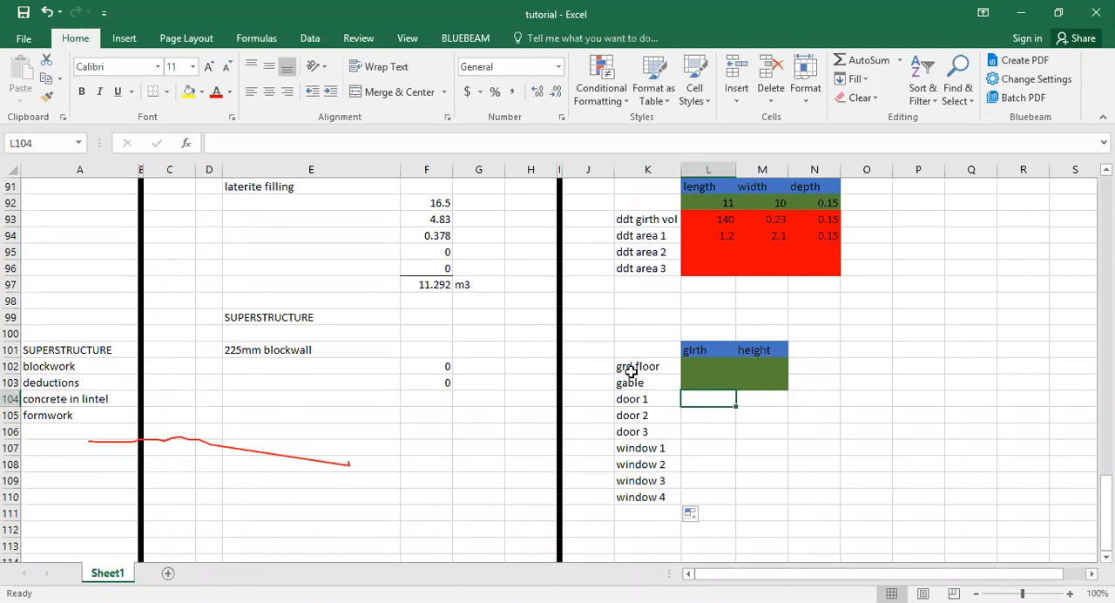
{"action": "left_click_drag", "start_coordinate": [633, 397], "coordinate": [747, 397]}
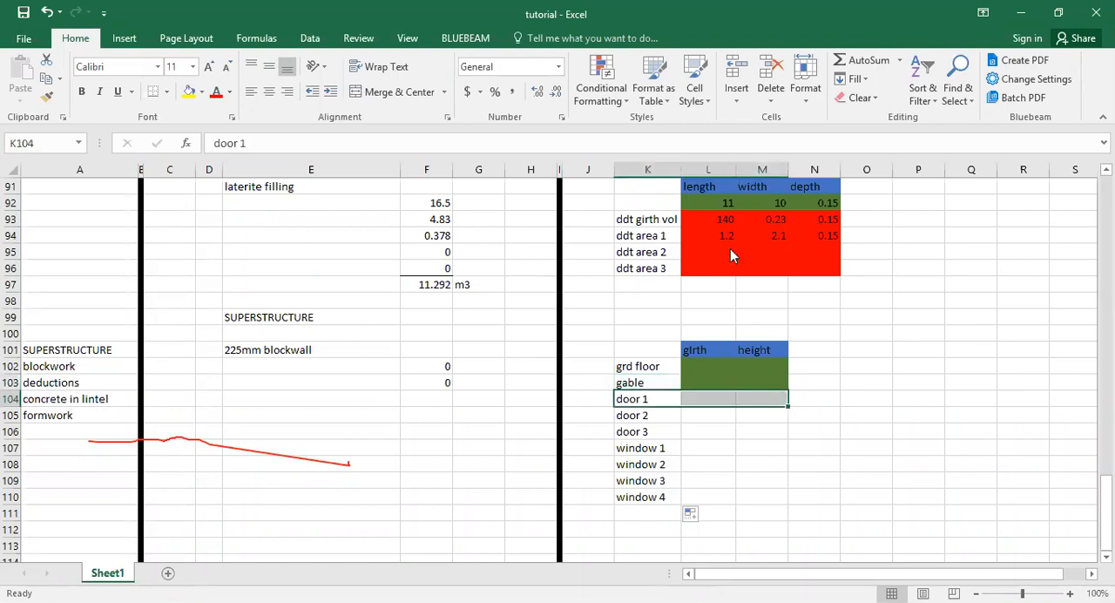
{"action": "right_click", "coordinate": [762, 198]}
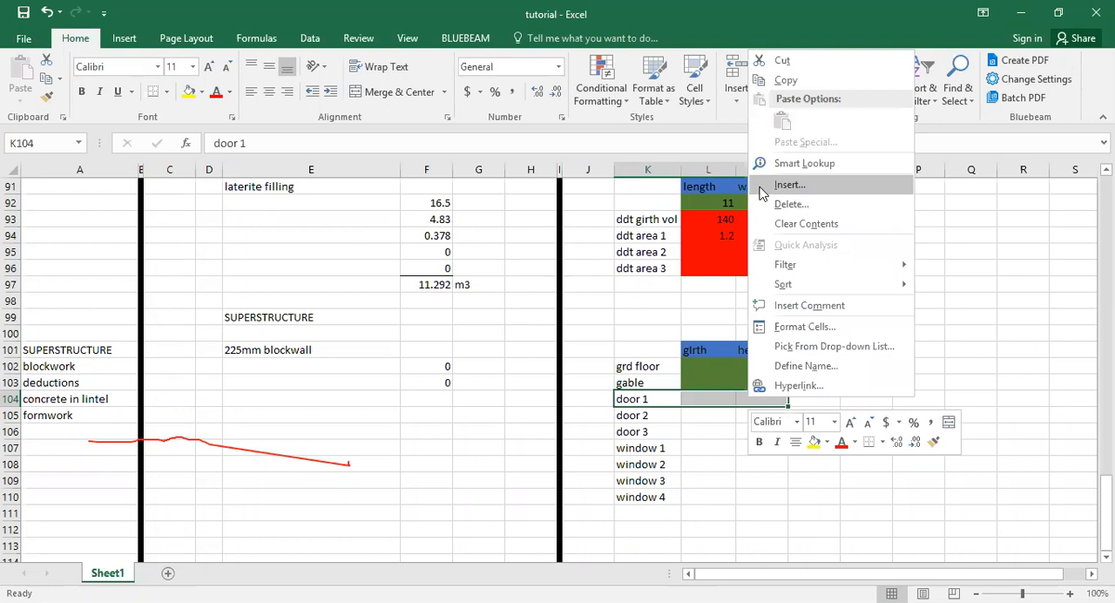
{"action": "left_click", "coordinate": [762, 190]}
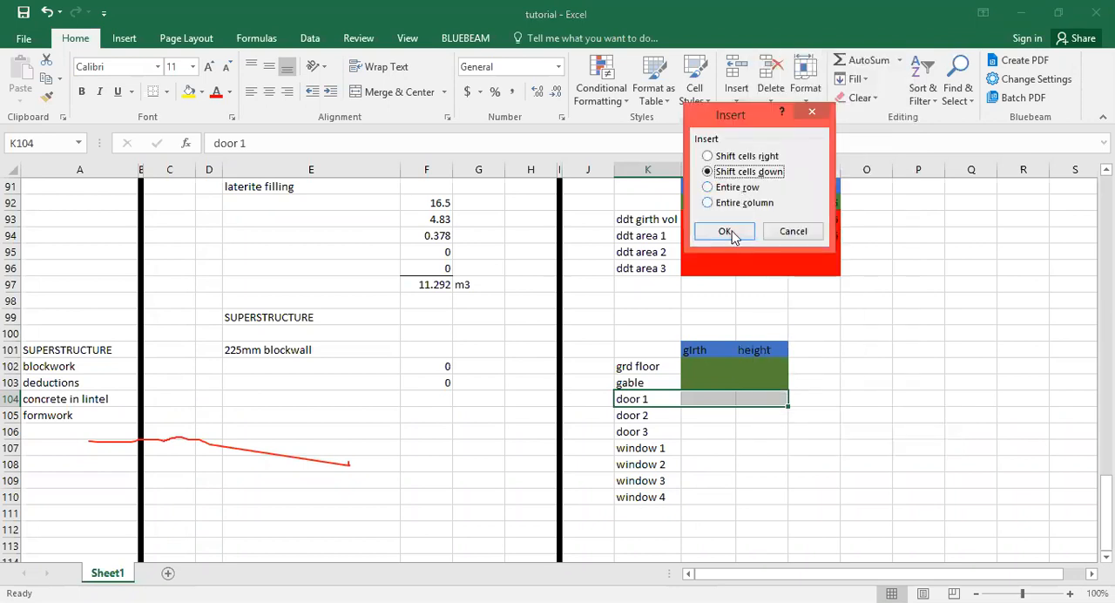
{"action": "left_click", "coordinate": [724, 231]}
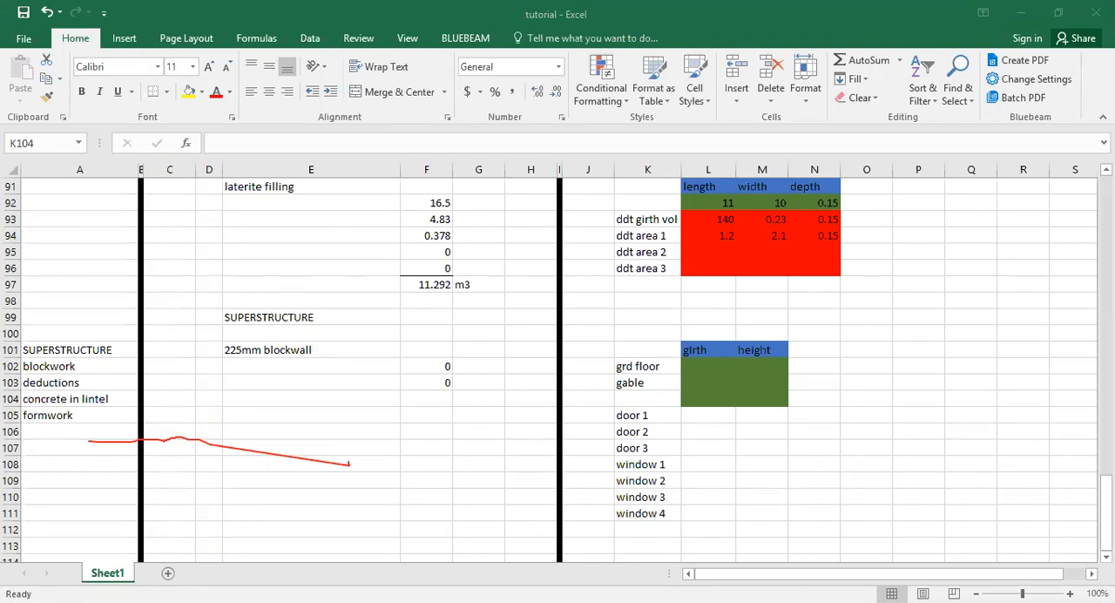
{"action": "left_click", "coordinate": [722, 412]}
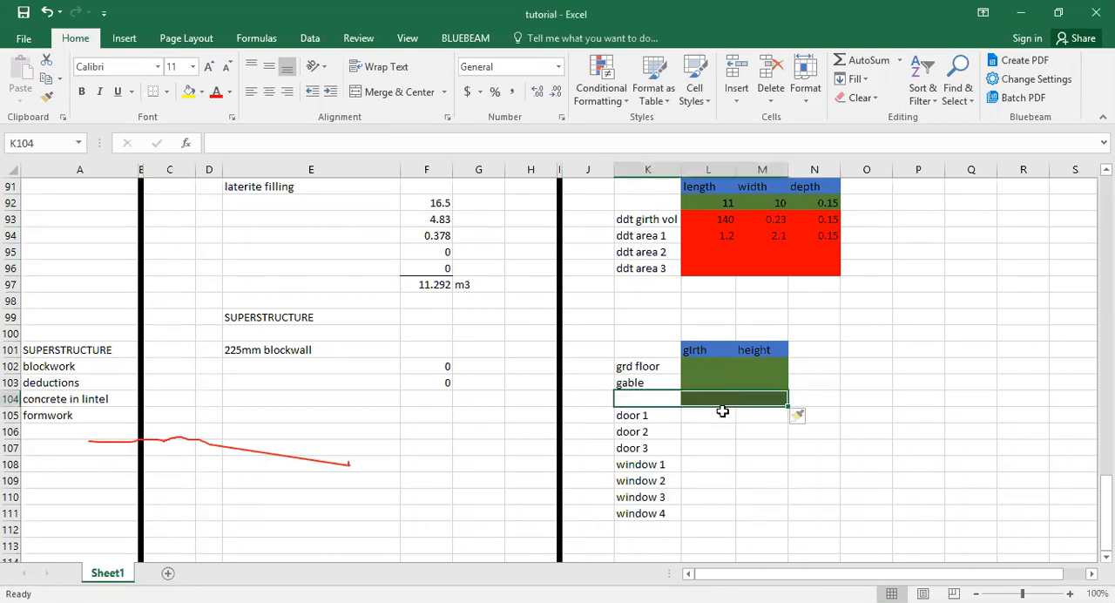
{"action": "left_click", "coordinate": [665, 398]}
{"action": "key", "text": "ctrl+z"}
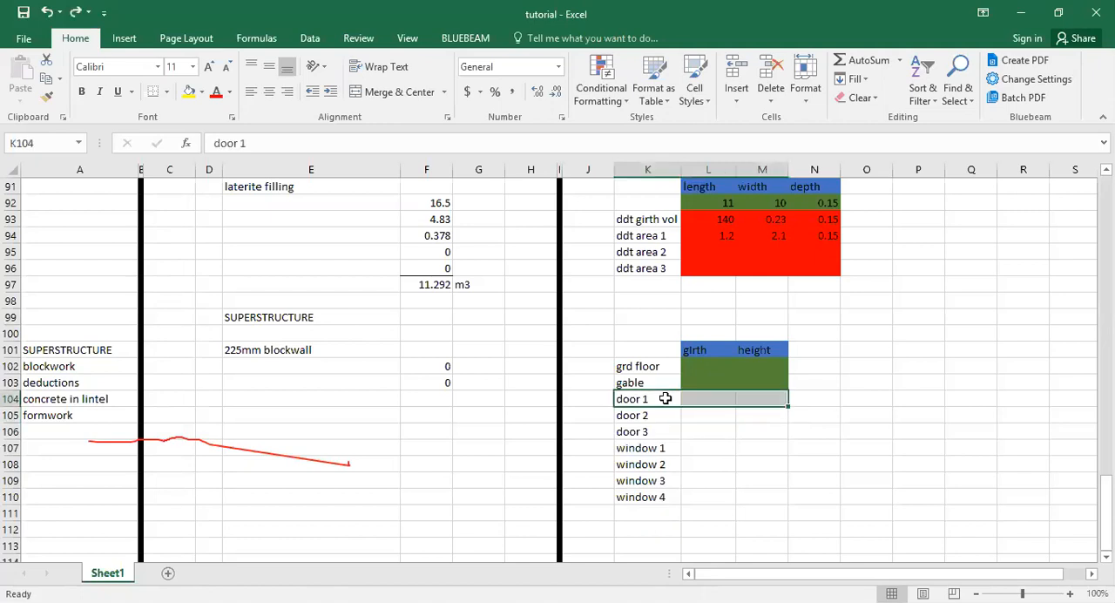
Delete the door and window labels in K104:K110.
{"action": "left_click", "coordinate": [664, 398]}
{"action": "left_click", "coordinate": [652, 496], "text": "shift"}
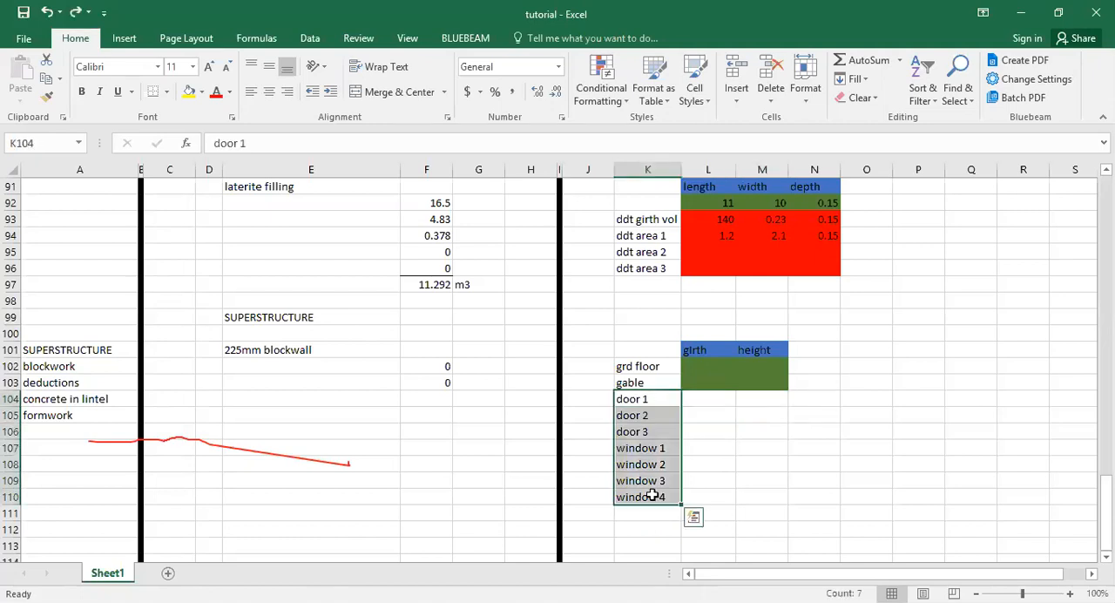
{"action": "key", "text": "Delete"}
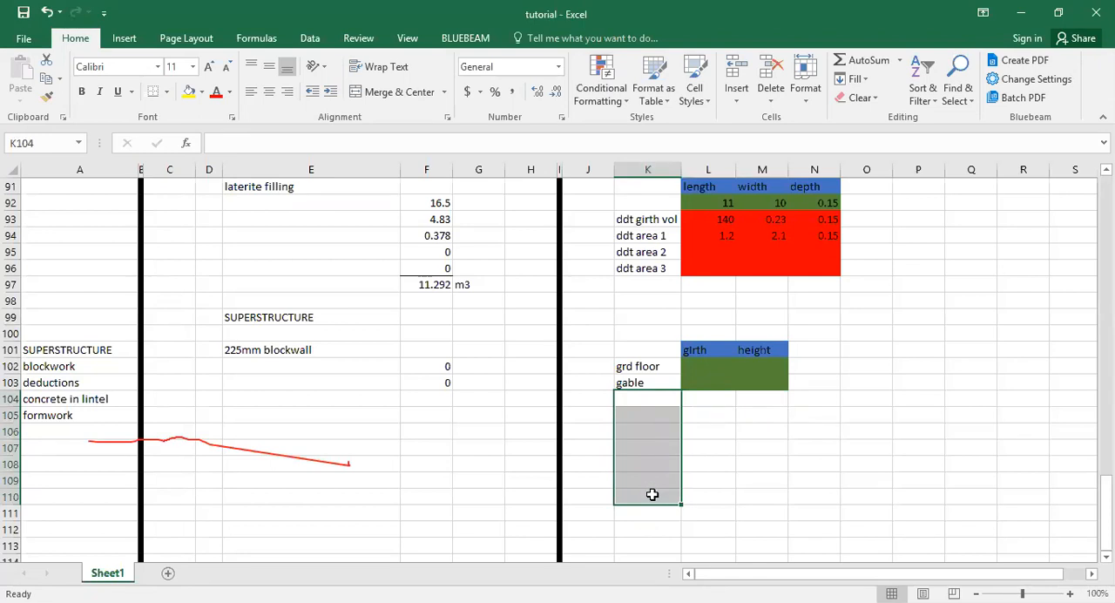
{"action": "left_click", "coordinate": [728, 459]}
Enter an openings header row with "opening" in K104, "NR" in L104, "width" in M104 and "height" in N104.
{"action": "left_click", "coordinate": [664, 398]}
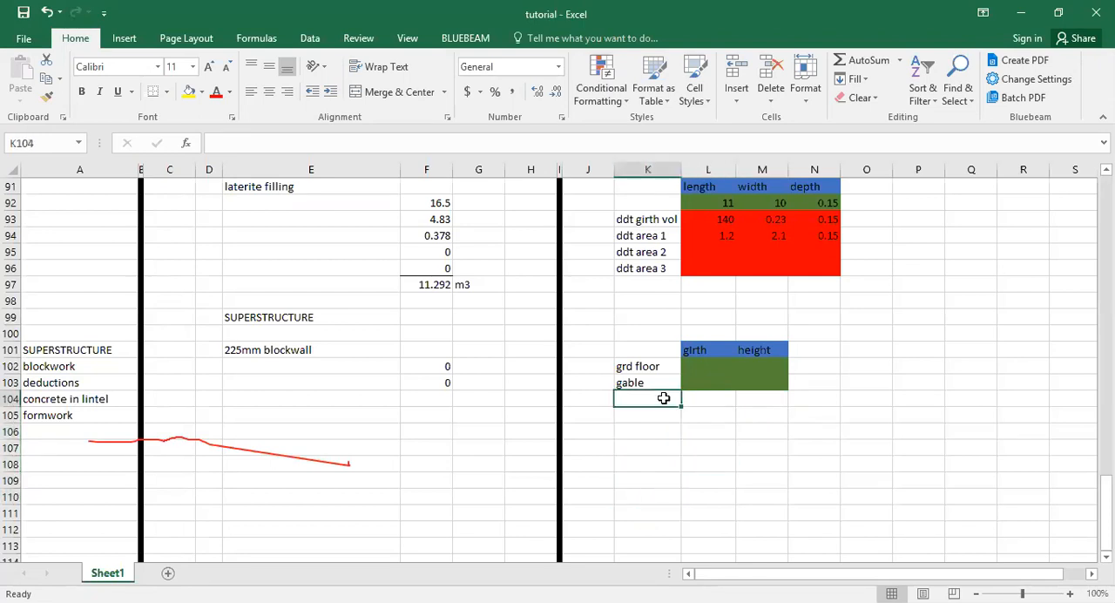
{"action": "type", "text": "ope"}
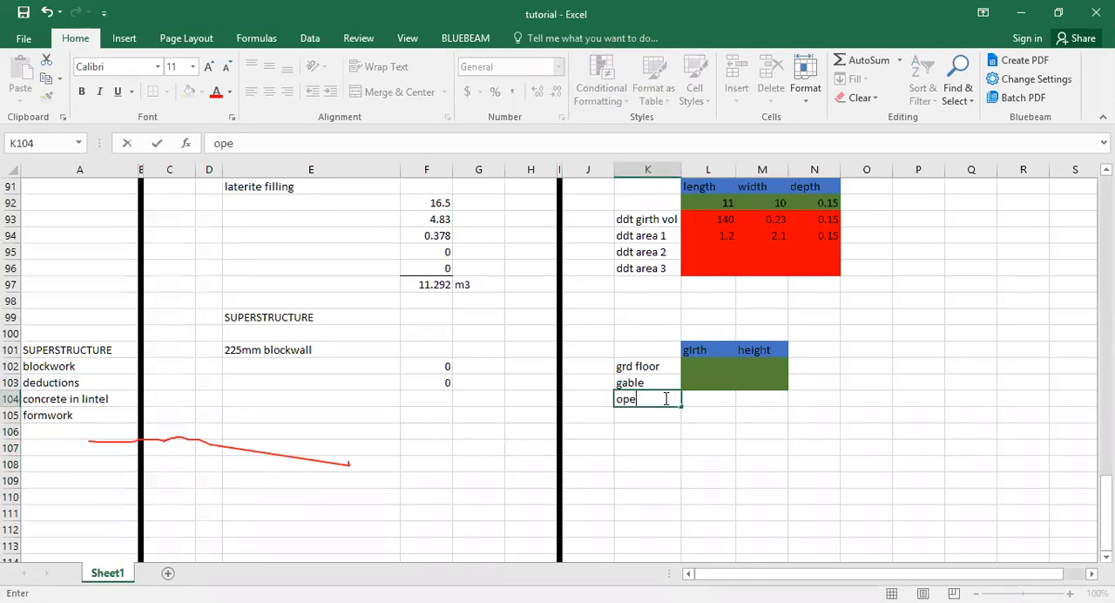
{"action": "type", "text": "ning"}
{"action": "key", "text": "Tab"}
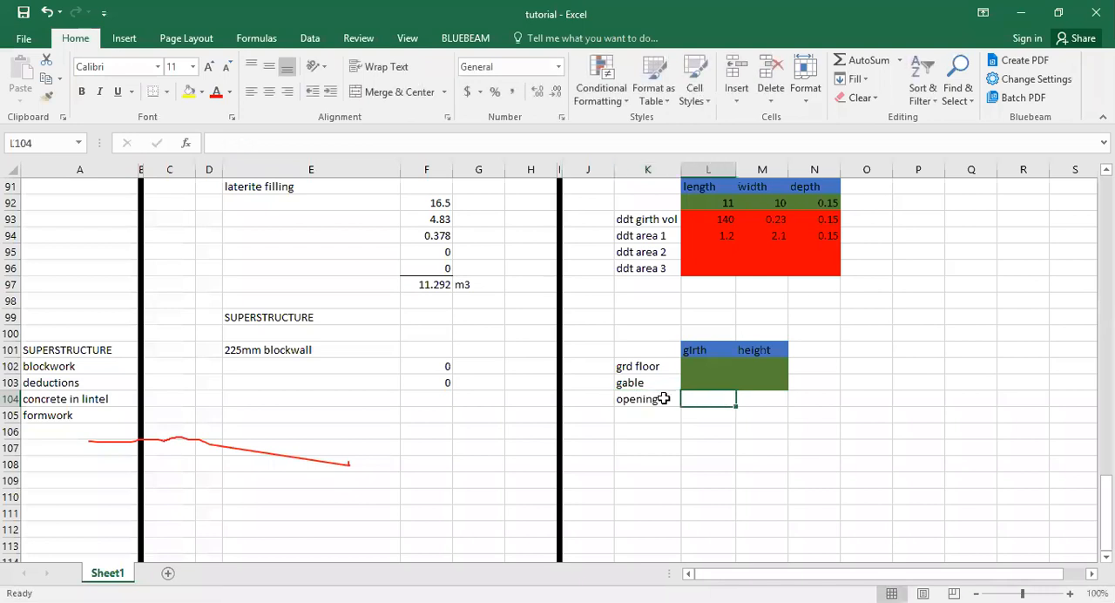
{"action": "type", "text": "NR"}
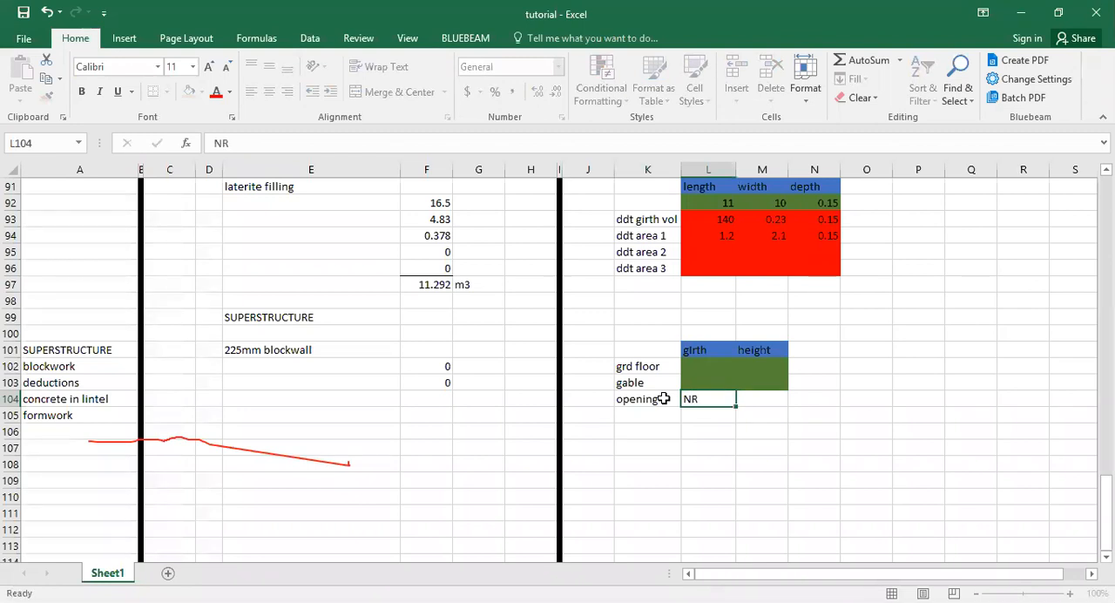
{"action": "key", "text": "Tab"}
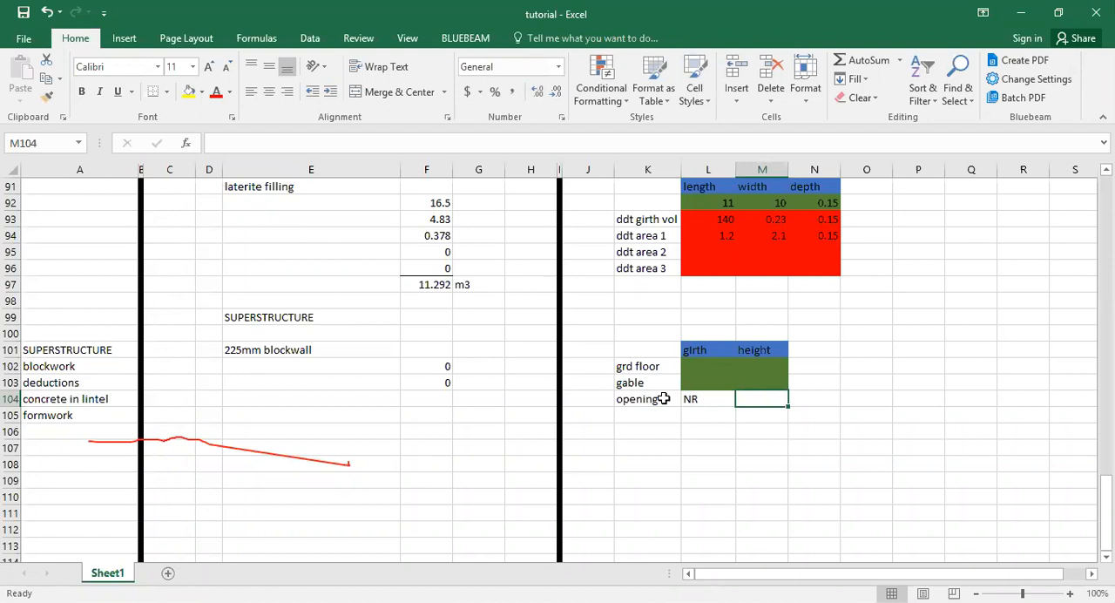
{"action": "type", "text": "w"}
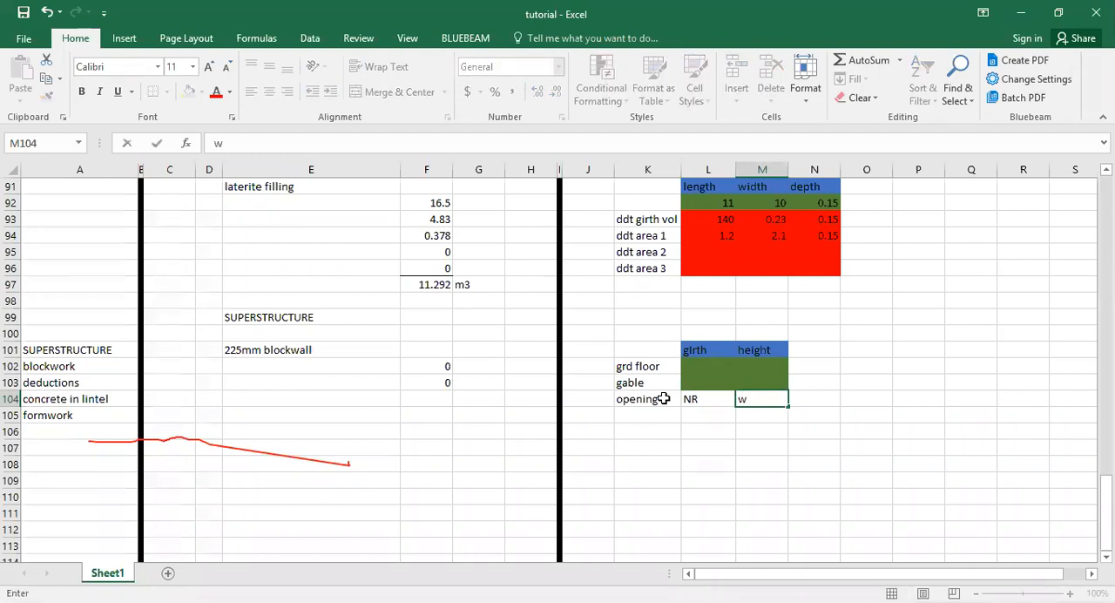
{"action": "type", "text": "idth"}
{"action": "key", "text": "Tab"}
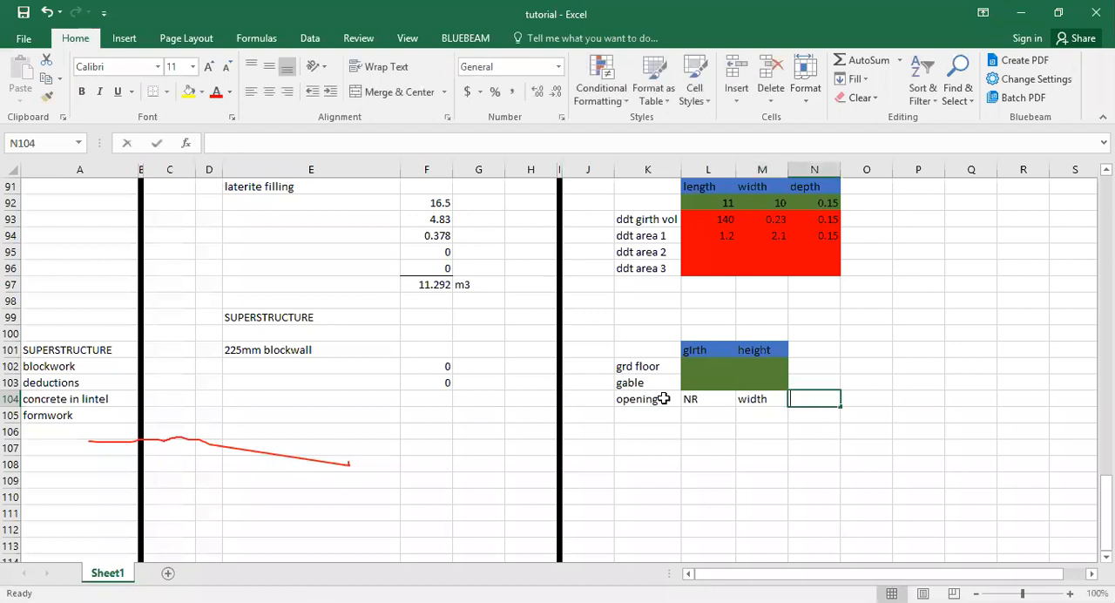
{"action": "type", "text": "height"}
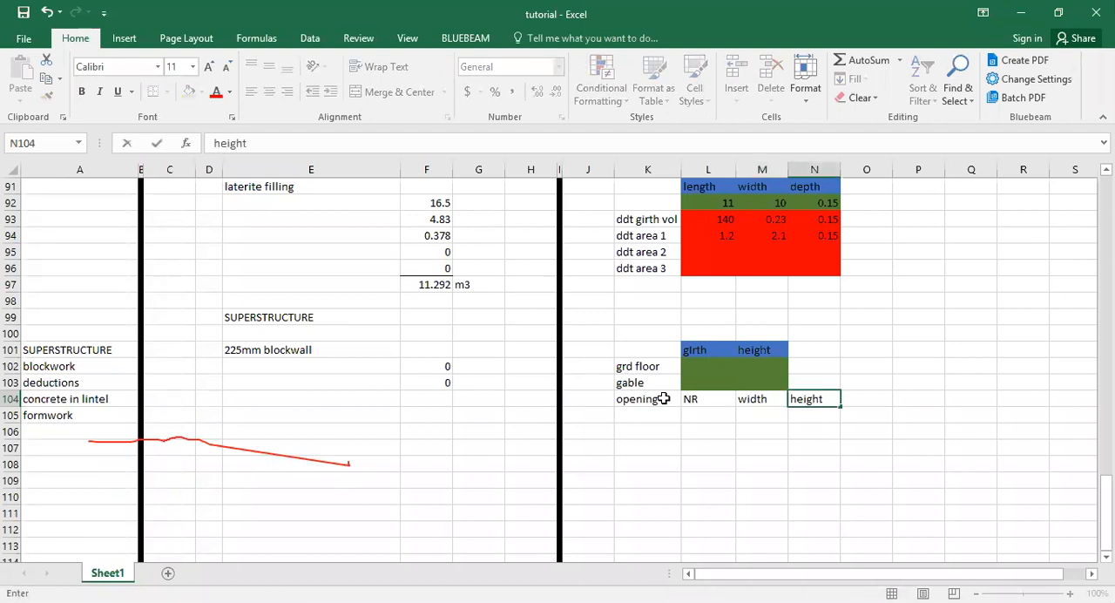
{"action": "key", "text": "Return"}
Copy the blue header formatting from L101 to the opening headers in L104:N104 with Format Painter.
{"action": "left_click_drag", "start_coordinate": [671, 400], "coordinate": [700, 406]}
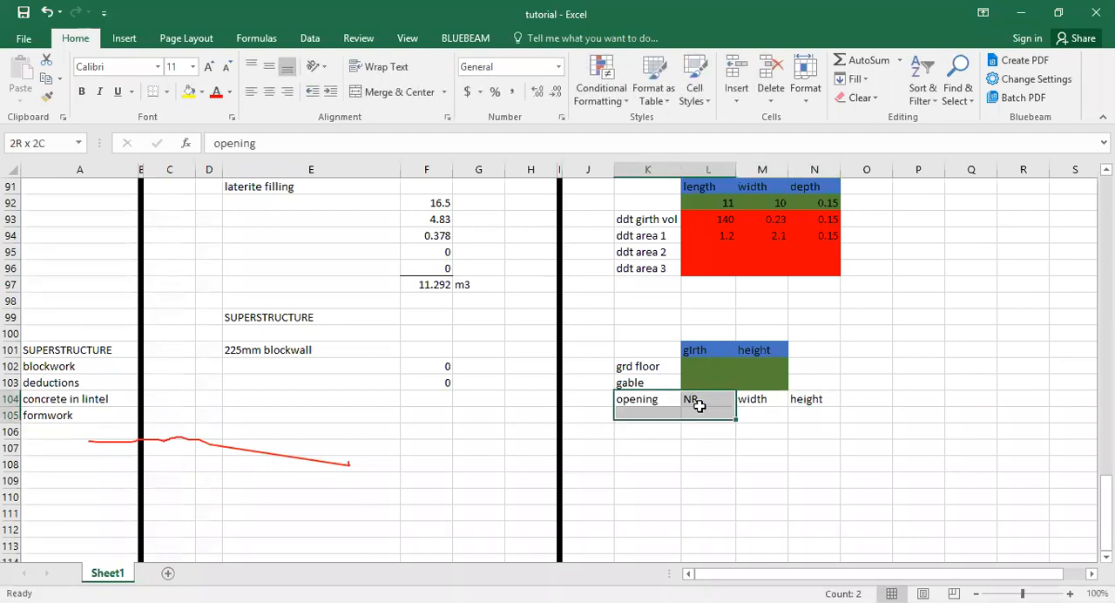
{"action": "left_click", "coordinate": [697, 351]}
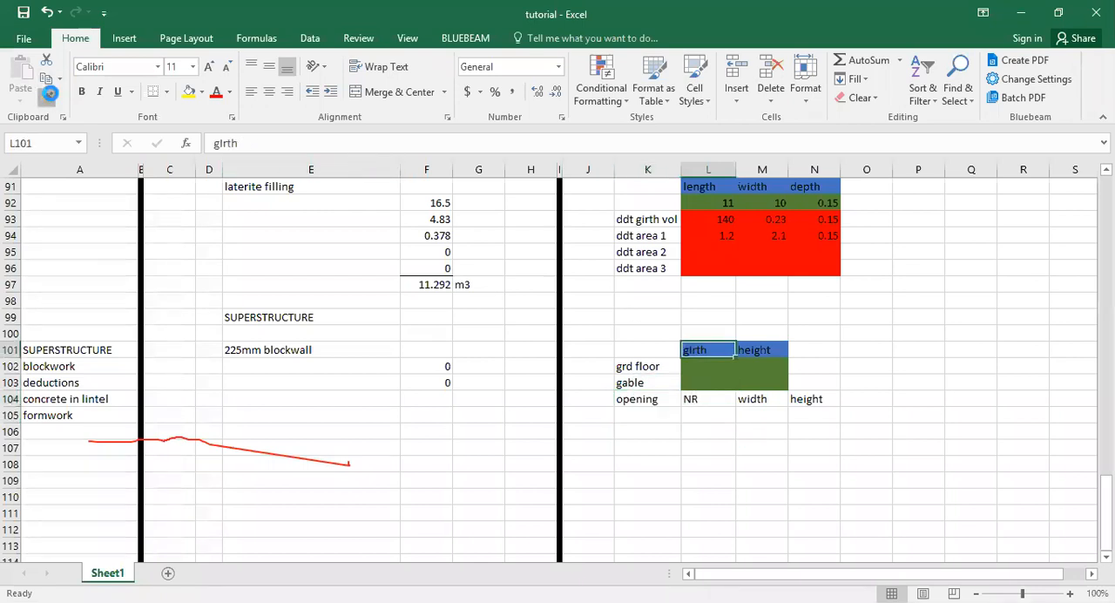
{"action": "left_click", "coordinate": [48, 97]}
{"action": "left_click_drag", "start_coordinate": [718, 398], "coordinate": [800, 399]}
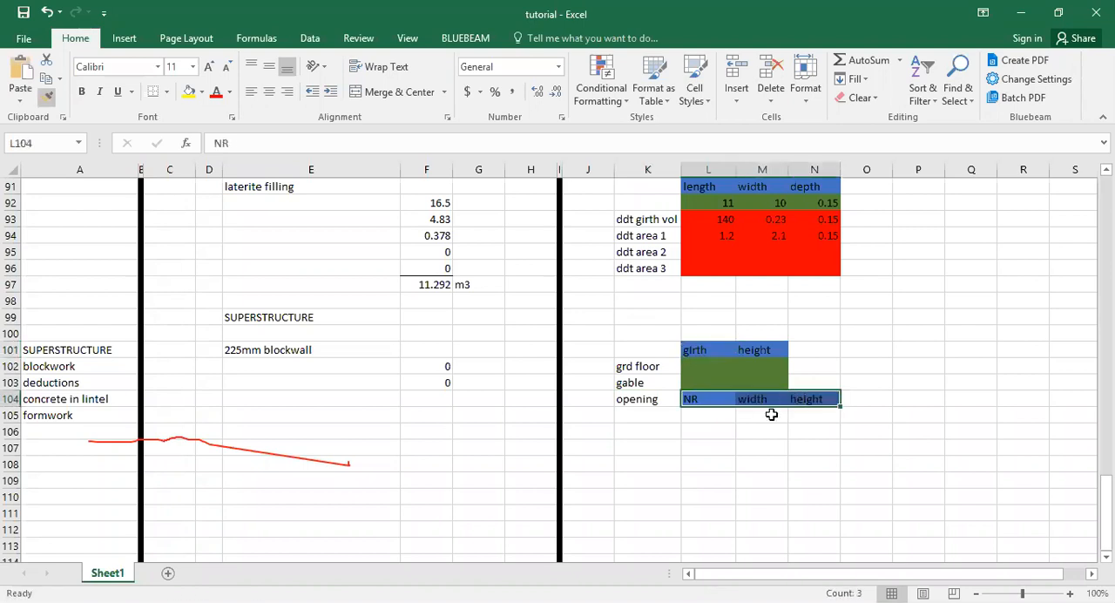
Enter "door 1" in K105 and fill the series down to "door 3" in K107.
{"action": "left_click", "coordinate": [668, 414]}
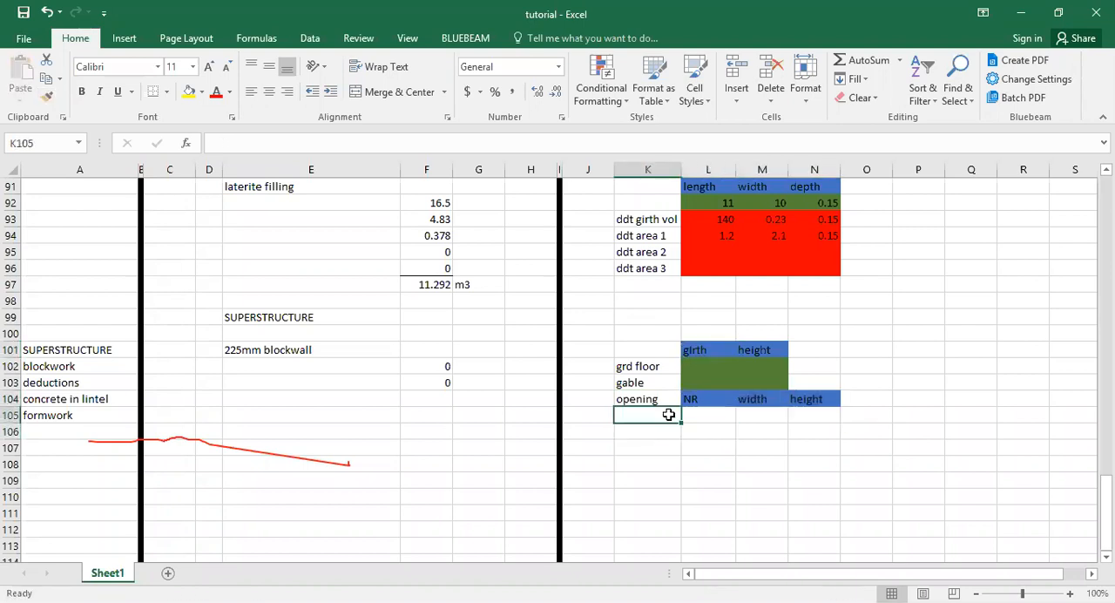
{"action": "type", "text": "door 1"}
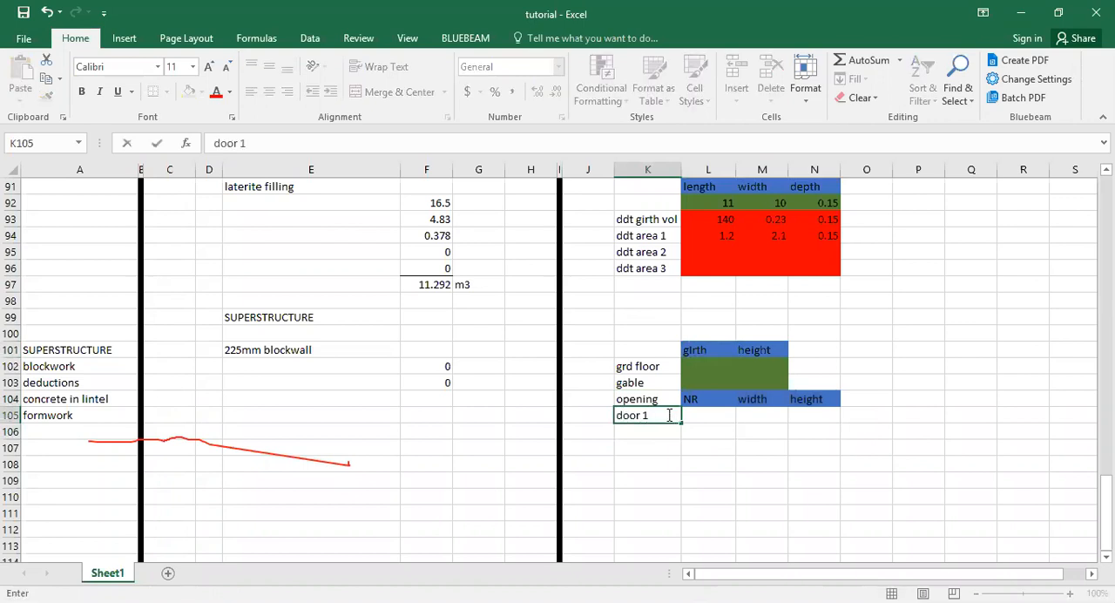
{"action": "key", "text": "Return"}
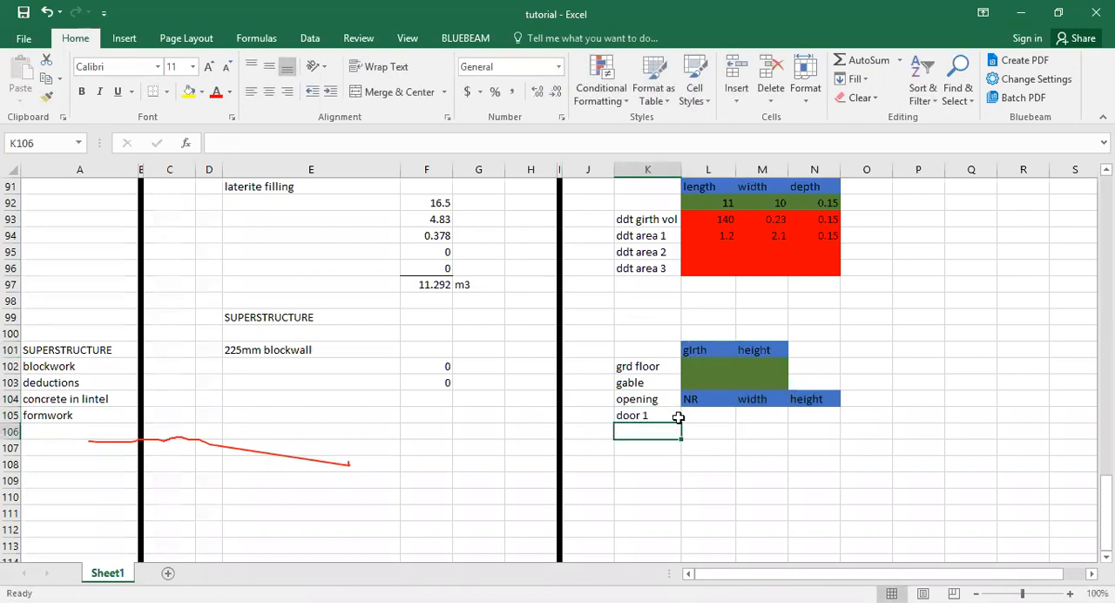
{"action": "left_click", "coordinate": [659, 416]}
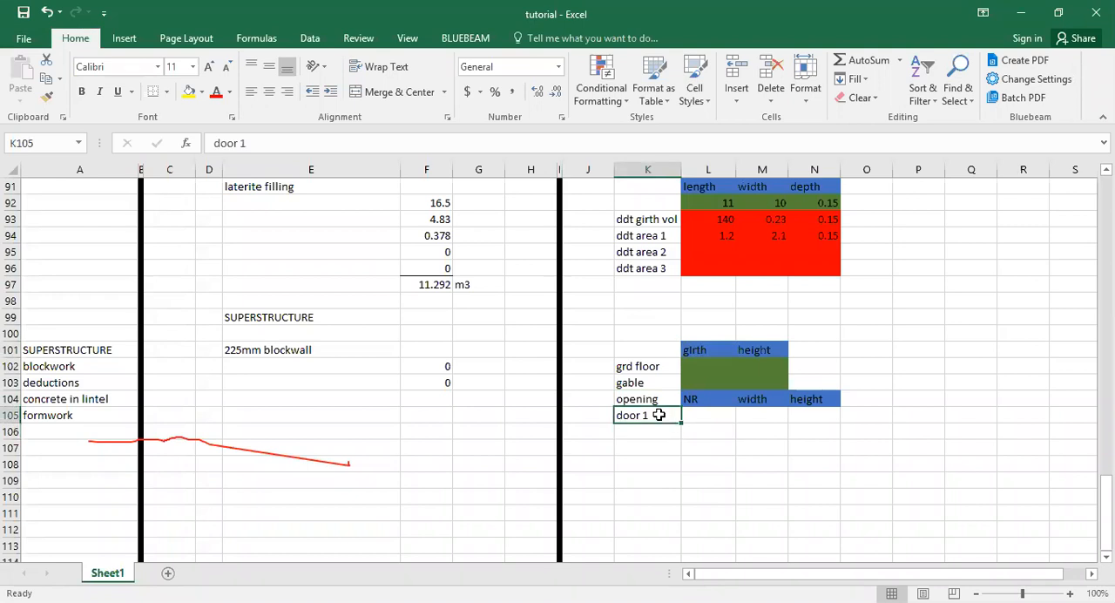
{"action": "left_click_drag", "start_coordinate": [682, 421], "coordinate": [667, 461]}
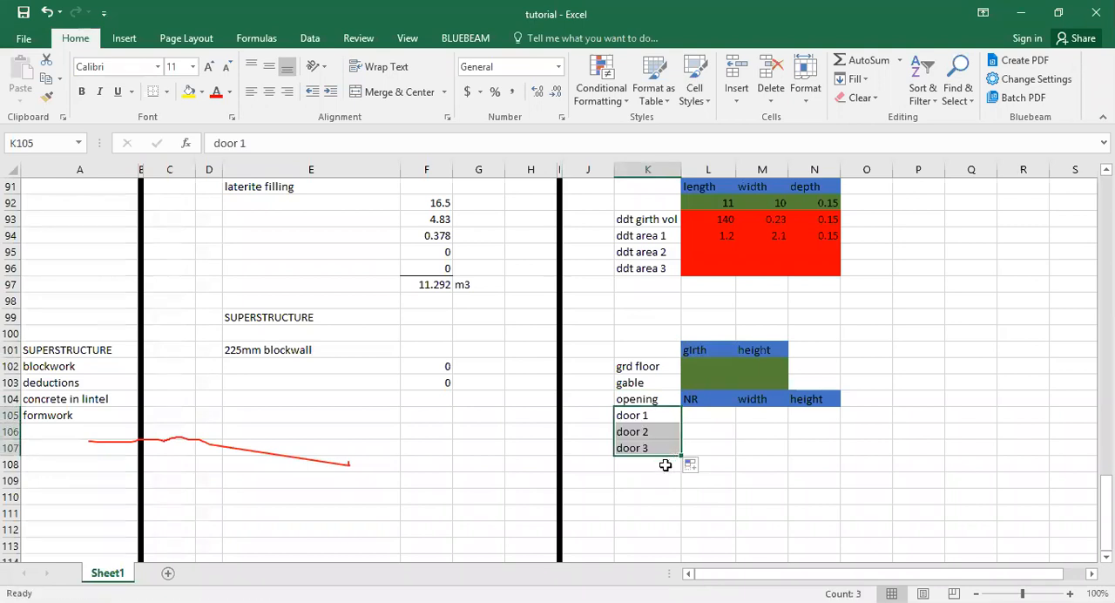
Enter "window 1" in K108 and fill the series down to "window 3" in K110.
{"action": "left_click", "coordinate": [665, 465]}
{"action": "type", "text": "window 1"}
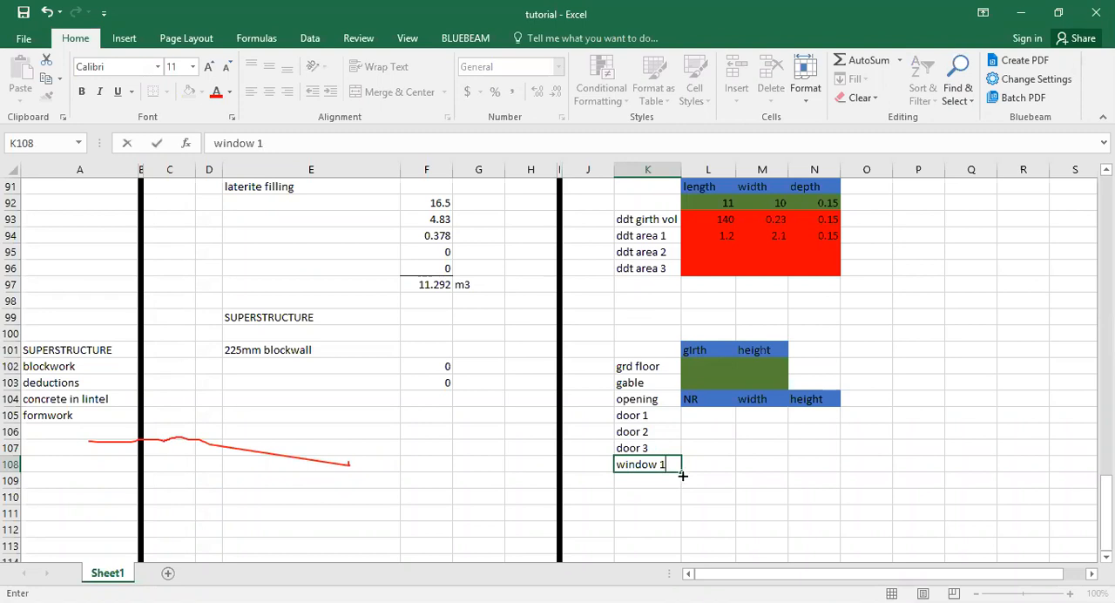
{"action": "left_click_drag", "start_coordinate": [683, 476], "coordinate": [684, 490]}
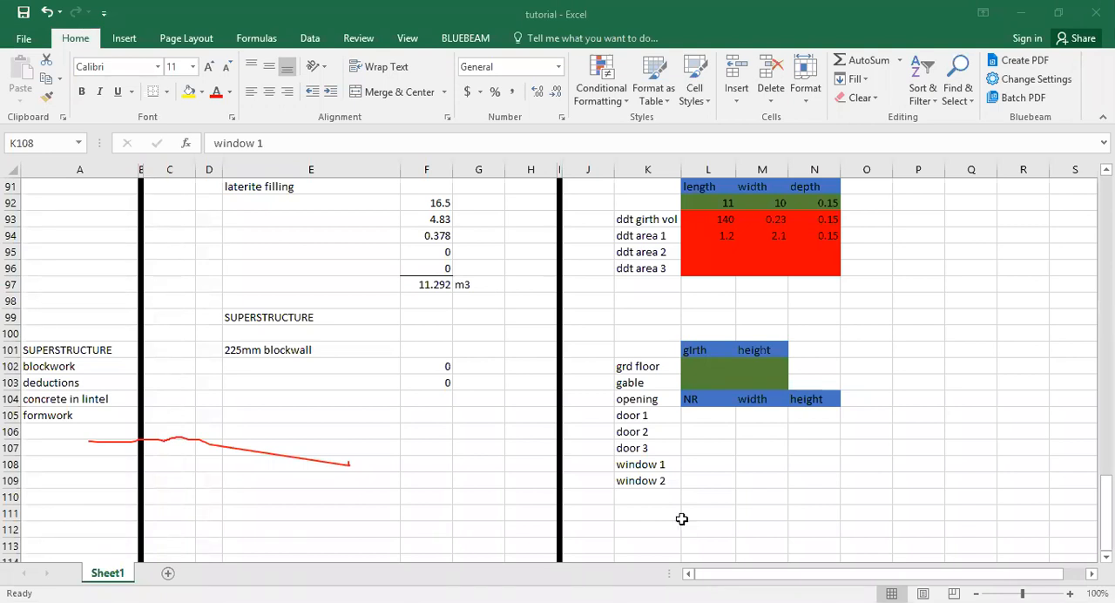
{"action": "left_click", "coordinate": [682, 518]}
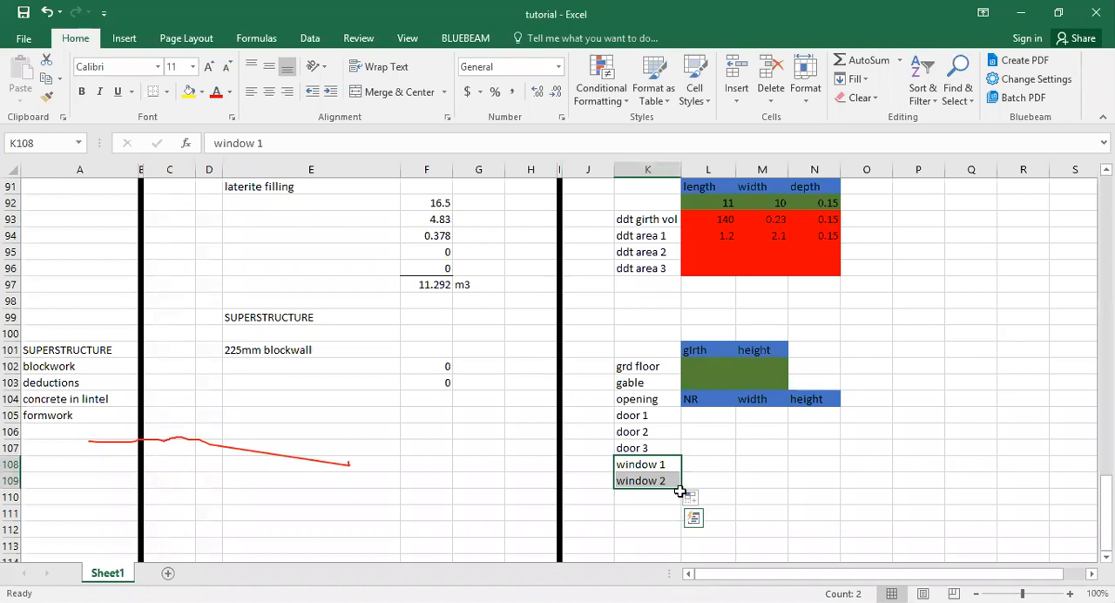
{"action": "left_click_drag", "start_coordinate": [682, 492], "coordinate": [677, 497]}
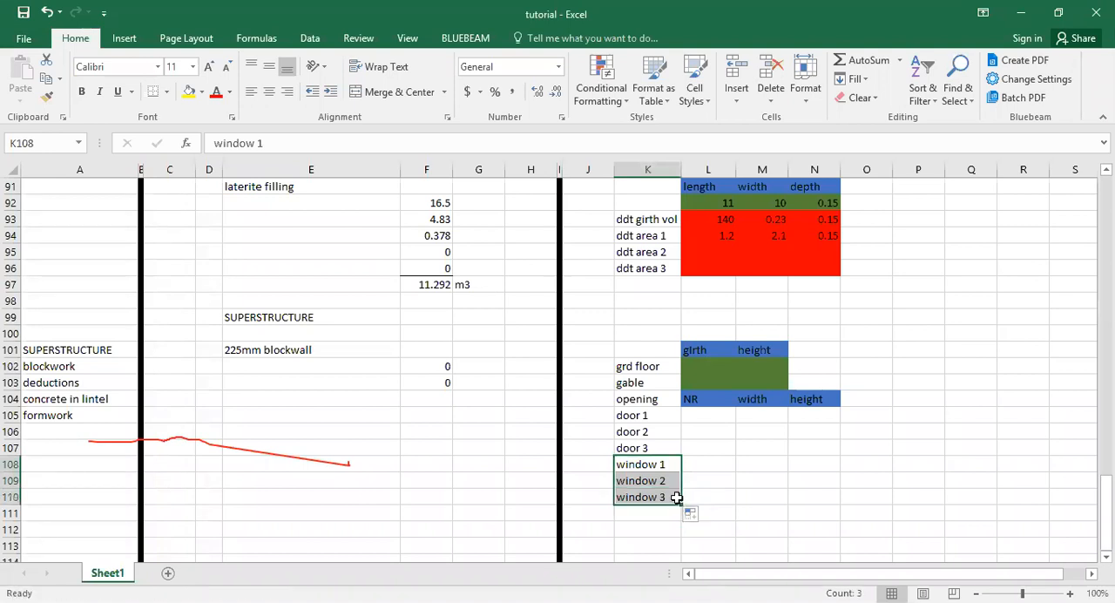
{"action": "left_click", "coordinate": [722, 510]}
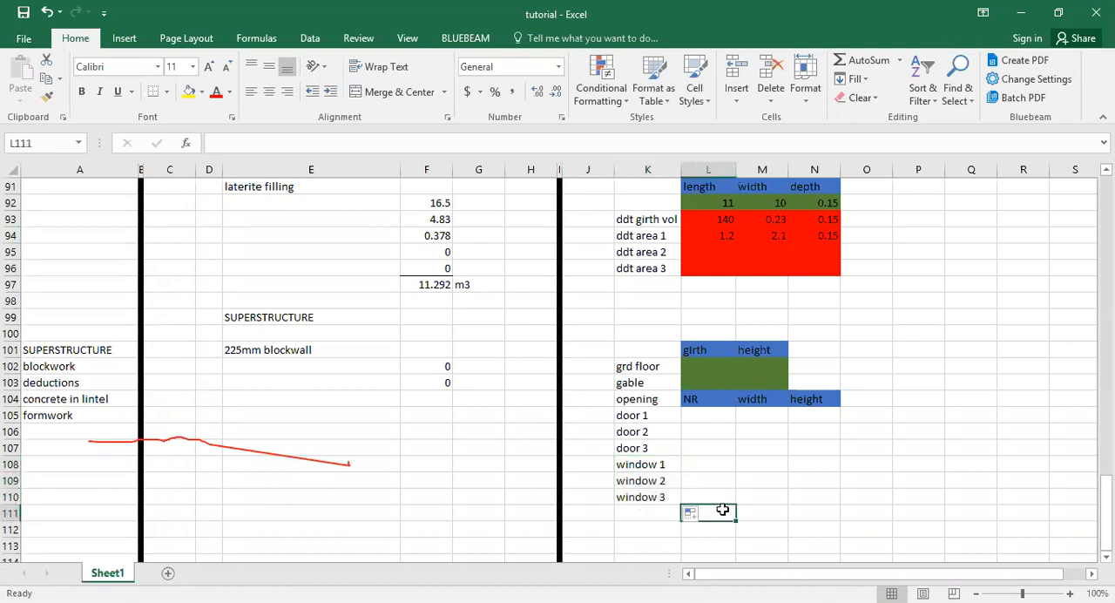
Enter the label "lintel" in K111 below the window rows.
{"action": "left_click", "coordinate": [665, 508]}
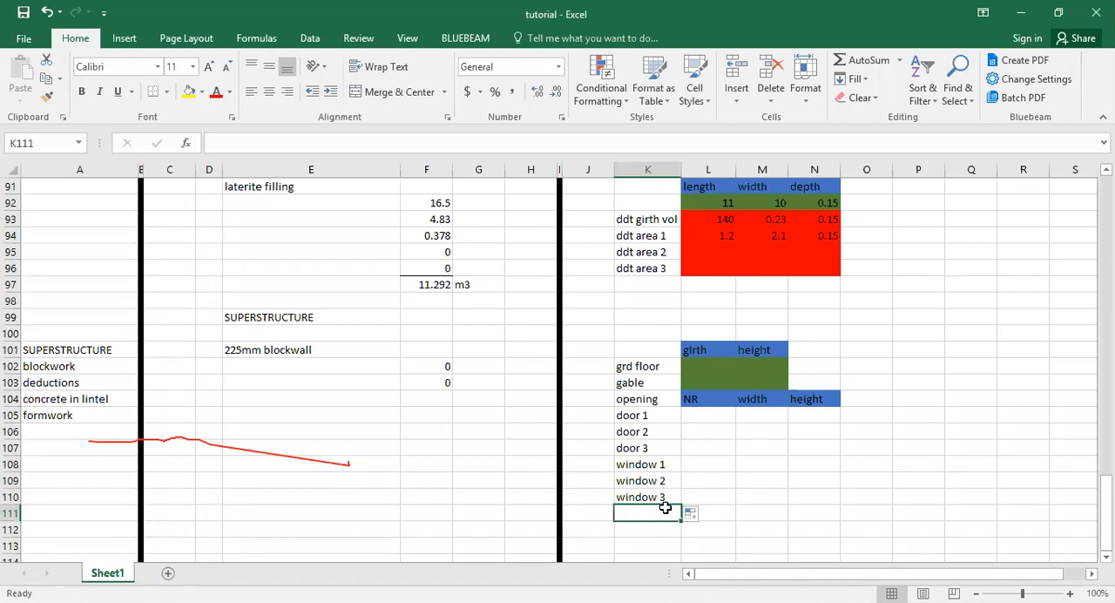
{"action": "type", "text": "lintel"}
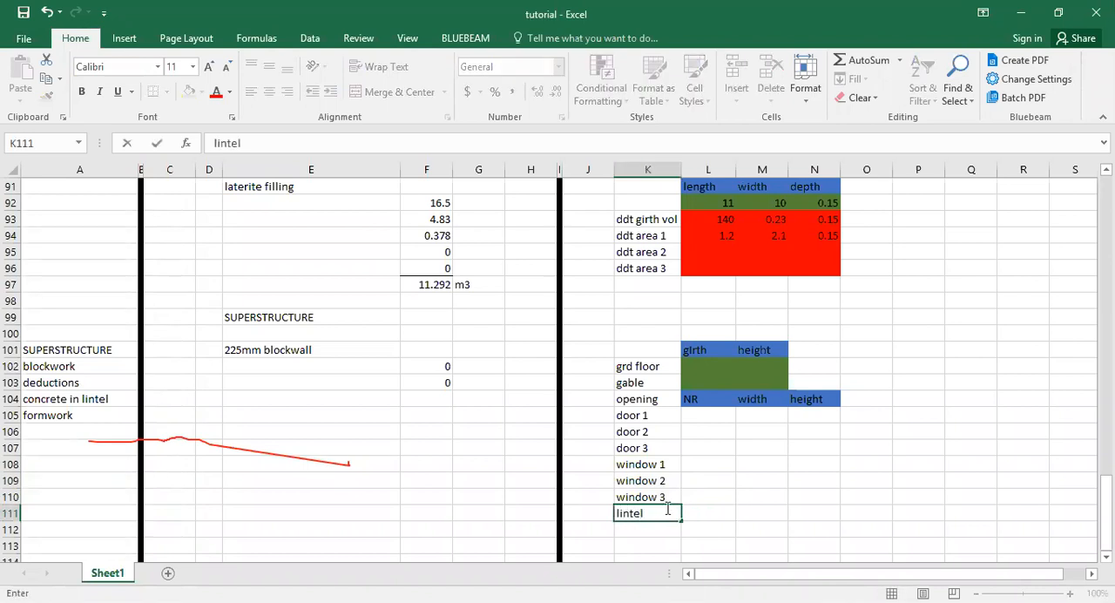
{"action": "key", "text": "Tab"}
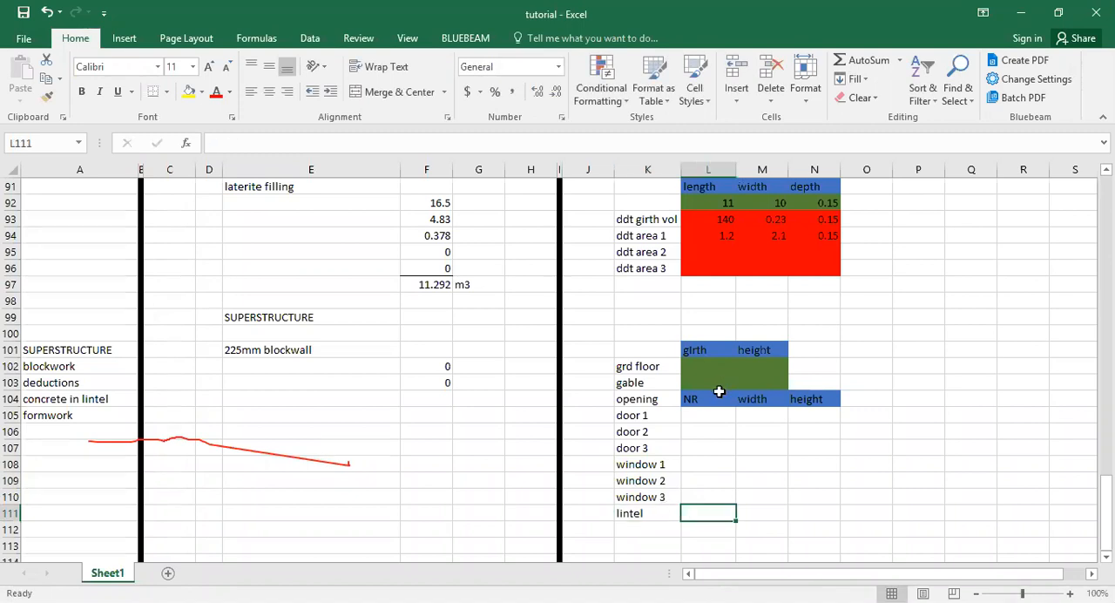
Copy the NR, width and height headers from L104:N104 to L111:N111 beside the lintel label.
{"action": "left_click_drag", "start_coordinate": [715, 398], "coordinate": [795, 401]}
{"action": "right_click", "coordinate": [794, 401]}
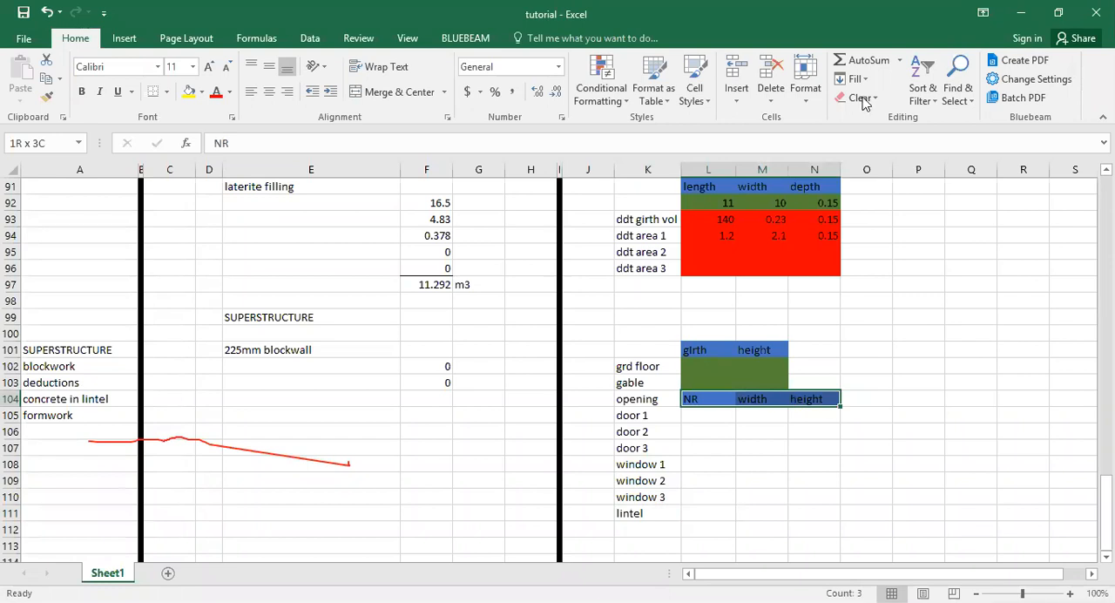
{"action": "left_click", "coordinate": [865, 98]}
{"action": "left_click", "coordinate": [713, 513]}
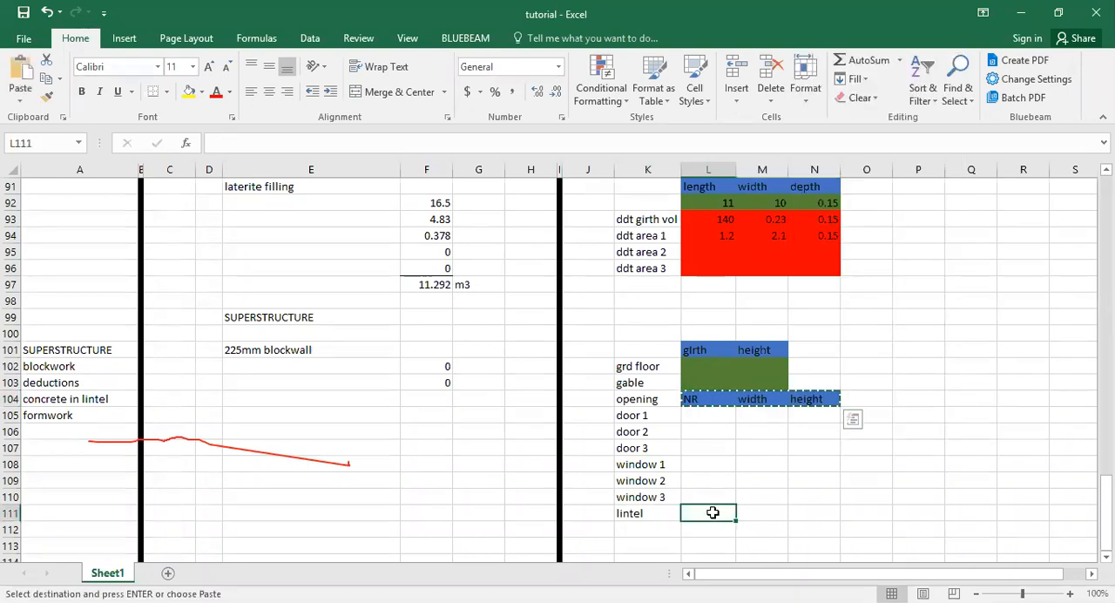
{"action": "right_click", "coordinate": [713, 513]}
{"action": "left_click", "coordinate": [750, 234]}
{"action": "left_click", "coordinate": [707, 453]}
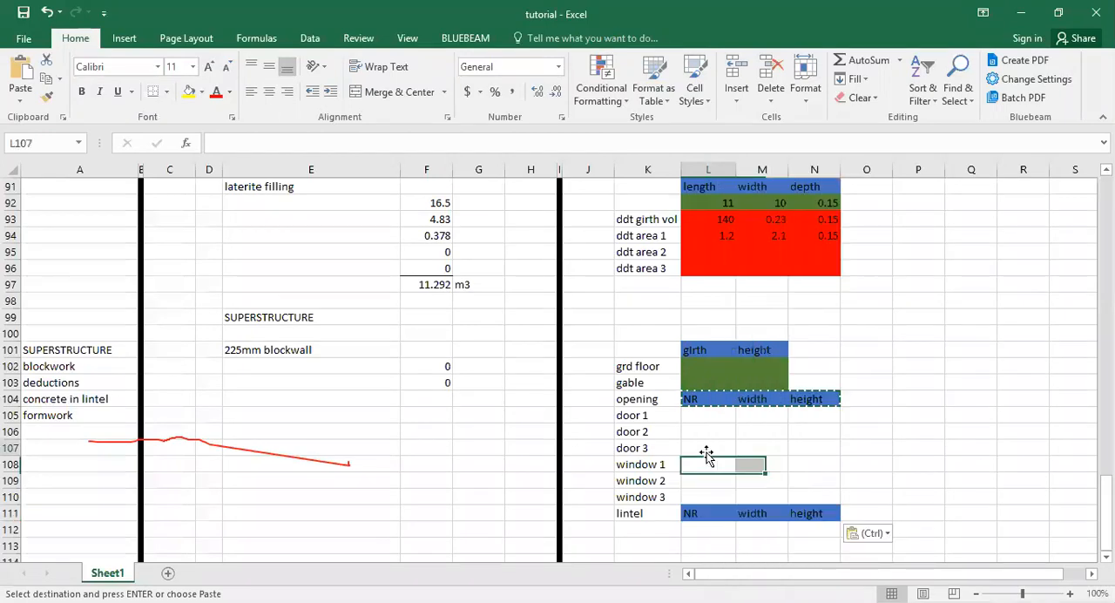
{"action": "key", "text": "Escape"}
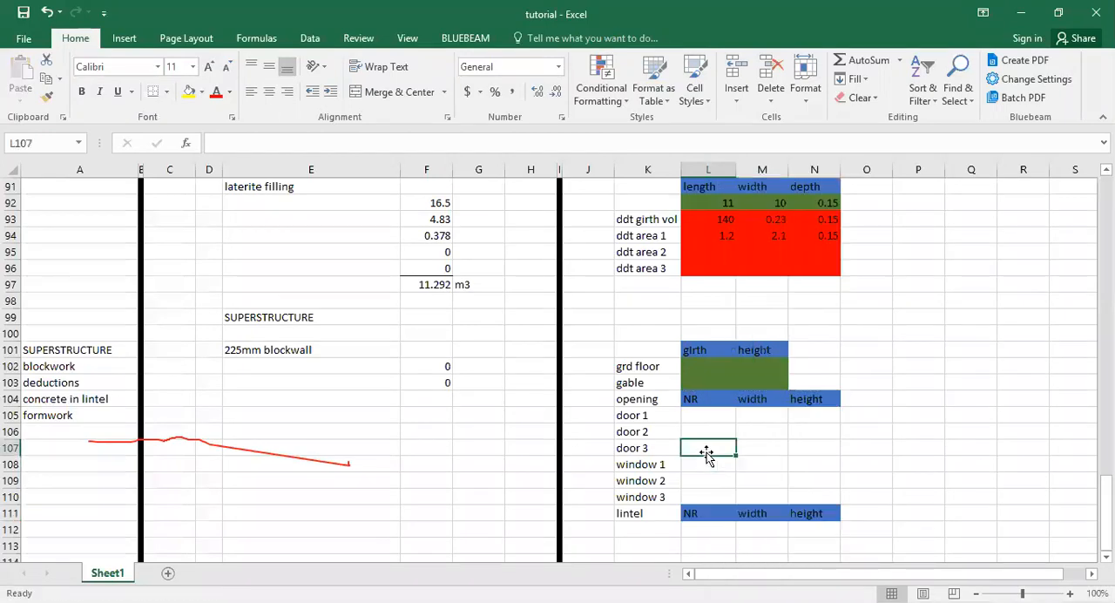
Copy the red cell formatting from M95 to L105:N110 and L112:N121 with Format Painter.
{"action": "left_click", "coordinate": [750, 250]}
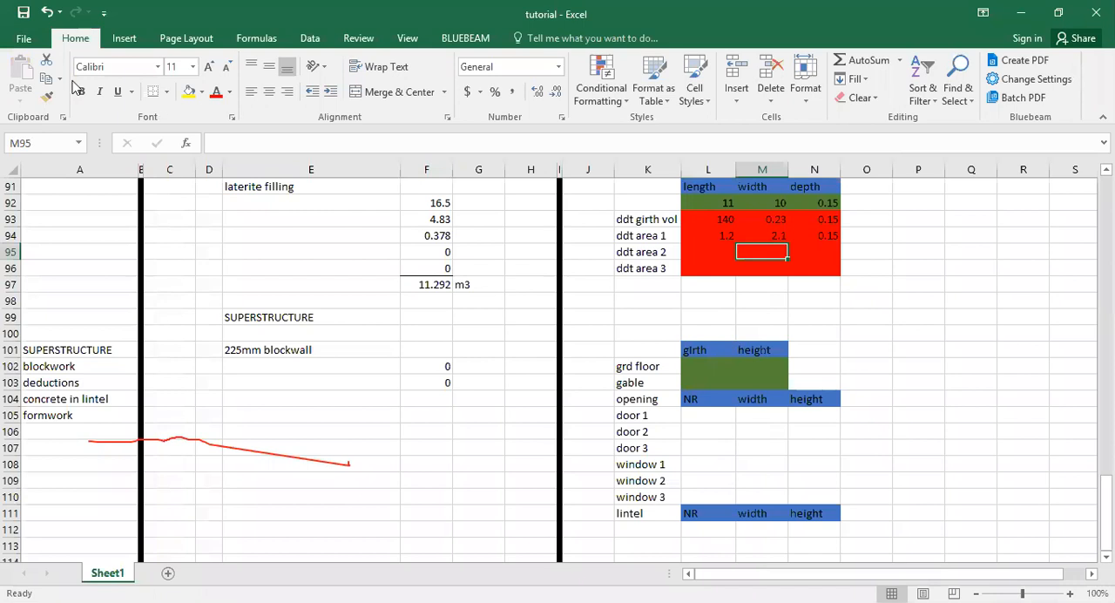
{"action": "left_click", "coordinate": [48, 97]}
{"action": "left_click_drag", "start_coordinate": [708, 416], "coordinate": [804, 494]}
{"action": "scroll", "coordinate": [767, 393], "scroll_direction": "down", "scroll_amount": 2}
{"action": "scroll", "coordinate": [767, 393], "scroll_direction": "down", "scroll_amount": 2}
{"action": "mouse_move", "coordinate": [704, 381]}
{"action": "left_mouse_down"}
{"action": "mouse_move", "coordinate": [773, 434]}
{"action": "mouse_move", "coordinate": [810, 498]}
{"action": "mouse_move", "coordinate": [812, 530]}
{"action": "left_mouse_up"}
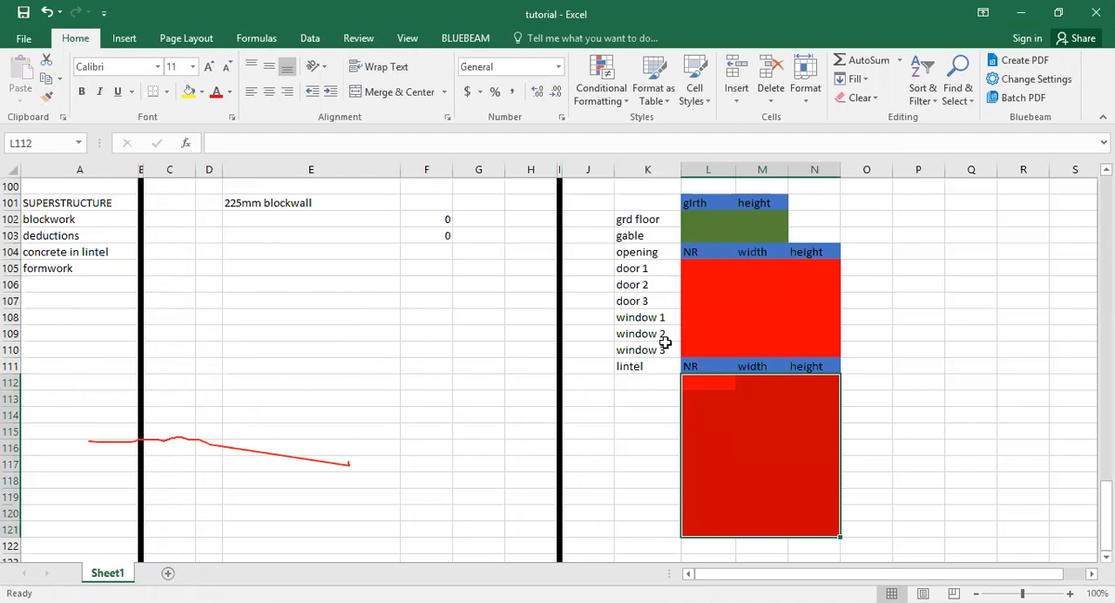
Copy the door and window labels from K105:K110 to K112:K117 and remove the surplus red fill from L118:N121.
{"action": "left_click_drag", "start_coordinate": [642, 261], "coordinate": [653, 333]}
{"action": "left_click", "coordinate": [650, 379]}
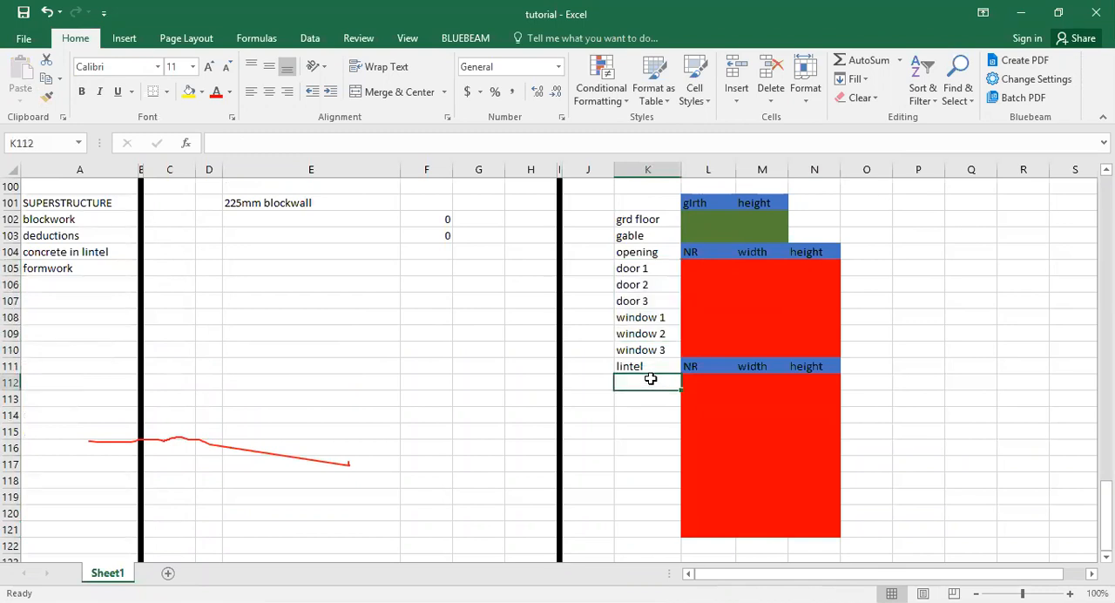
{"action": "key", "text": "alt+Tab"}
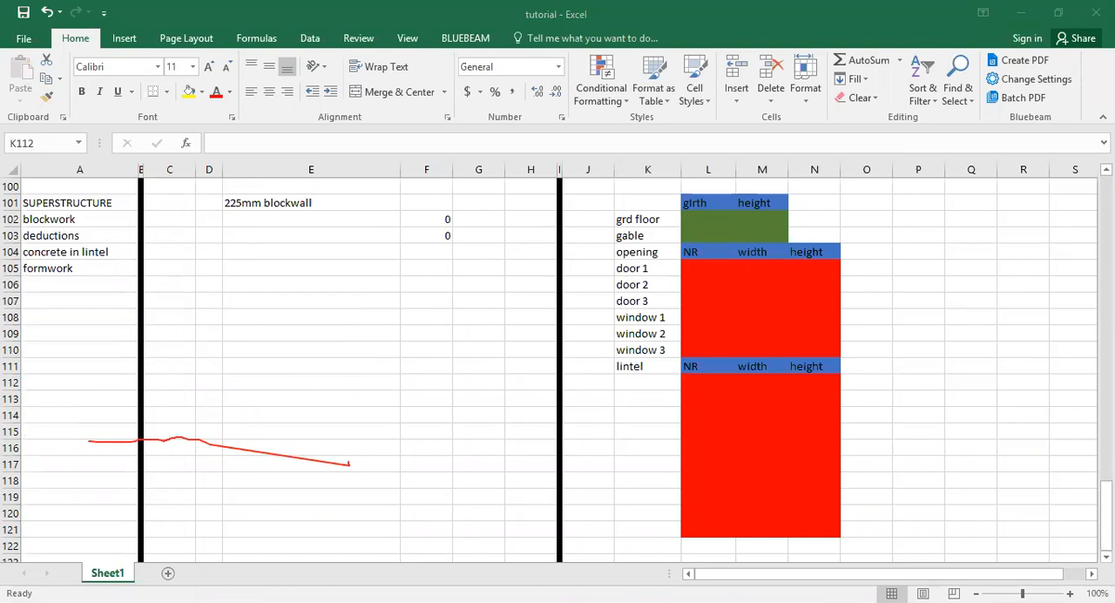
{"action": "left_click", "coordinate": [650, 380]}
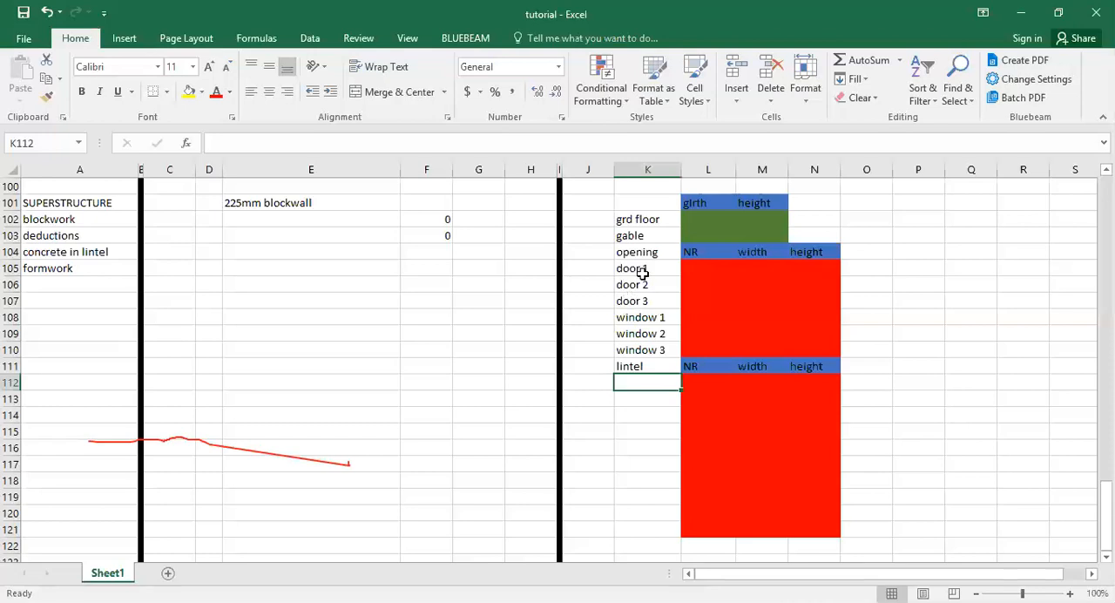
{"action": "left_click_drag", "start_coordinate": [643, 273], "coordinate": [642, 350]}
{"action": "right_click", "coordinate": [643, 350]}
{"action": "left_click", "coordinate": [725, 32]}
{"action": "right_click", "coordinate": [651, 385]}
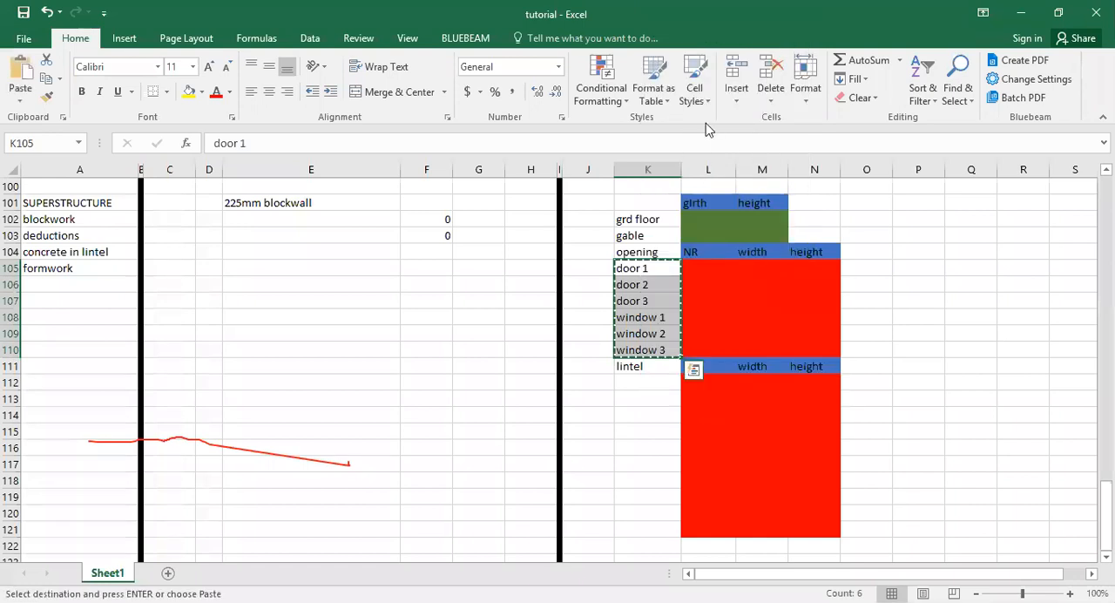
{"action": "left_click", "coordinate": [693, 113]}
{"action": "key", "text": "Escape"}
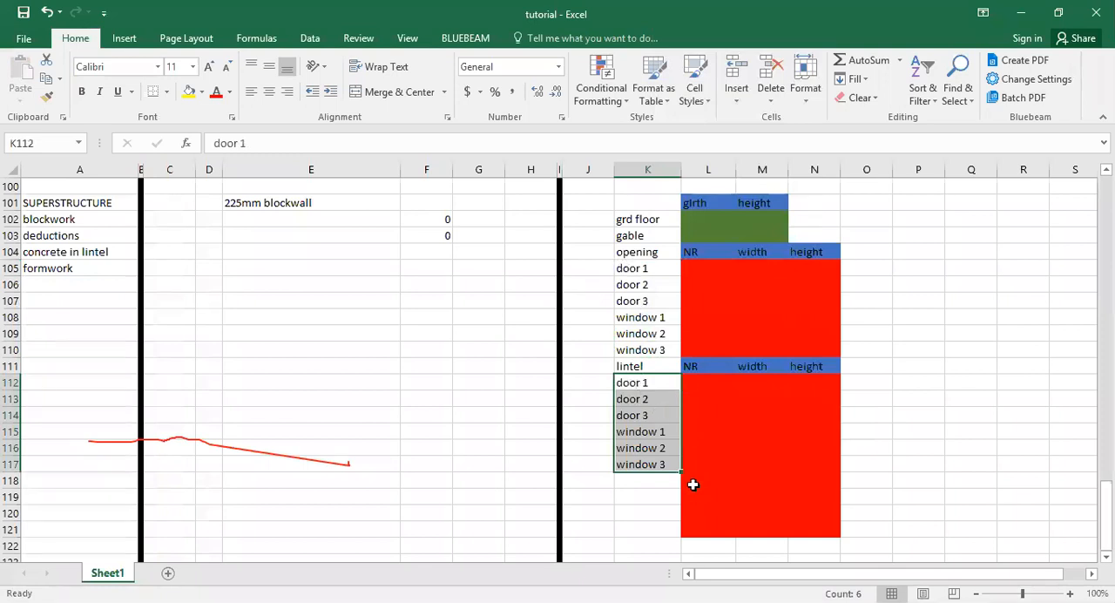
{"action": "left_click_drag", "start_coordinate": [694, 484], "coordinate": [816, 531]}
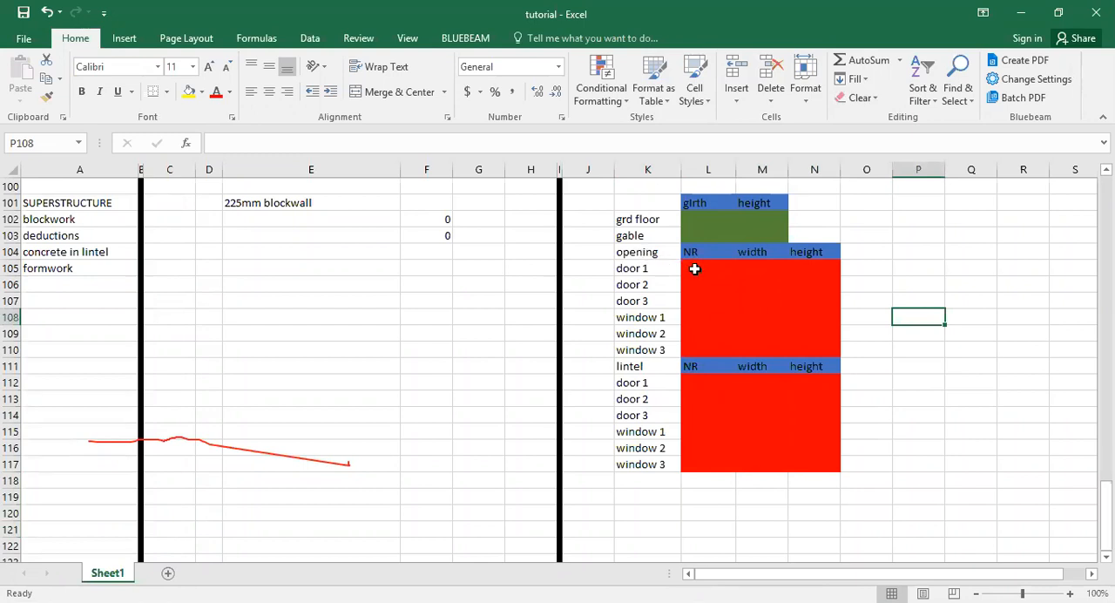
Enter the door 1 opening area formula =L105*M105*N105 in F105.
{"action": "left_click", "coordinate": [436, 267]}
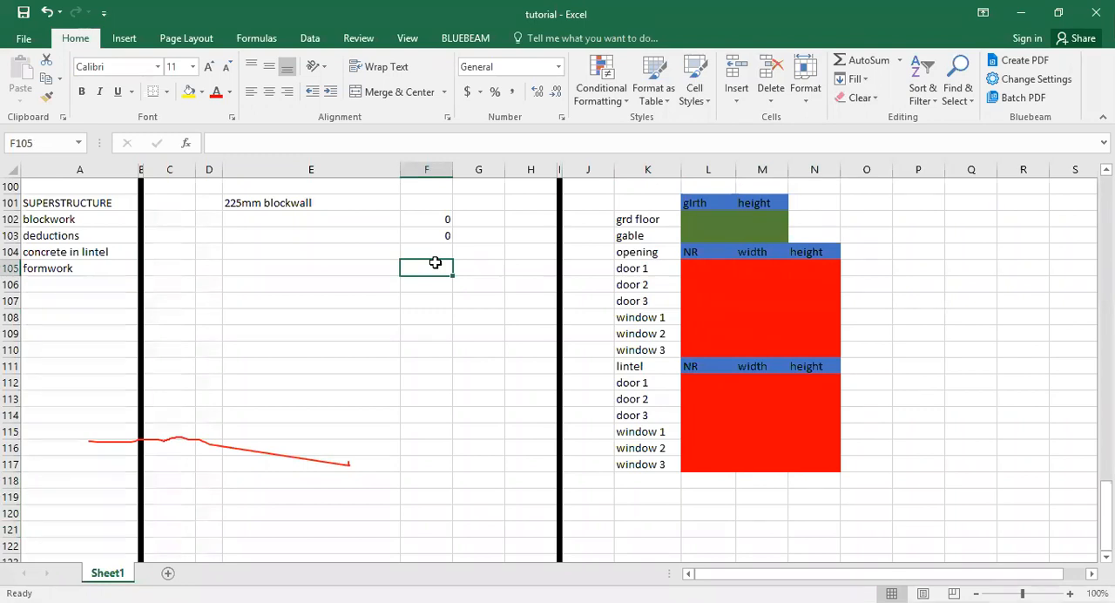
{"action": "type", "text": "="}
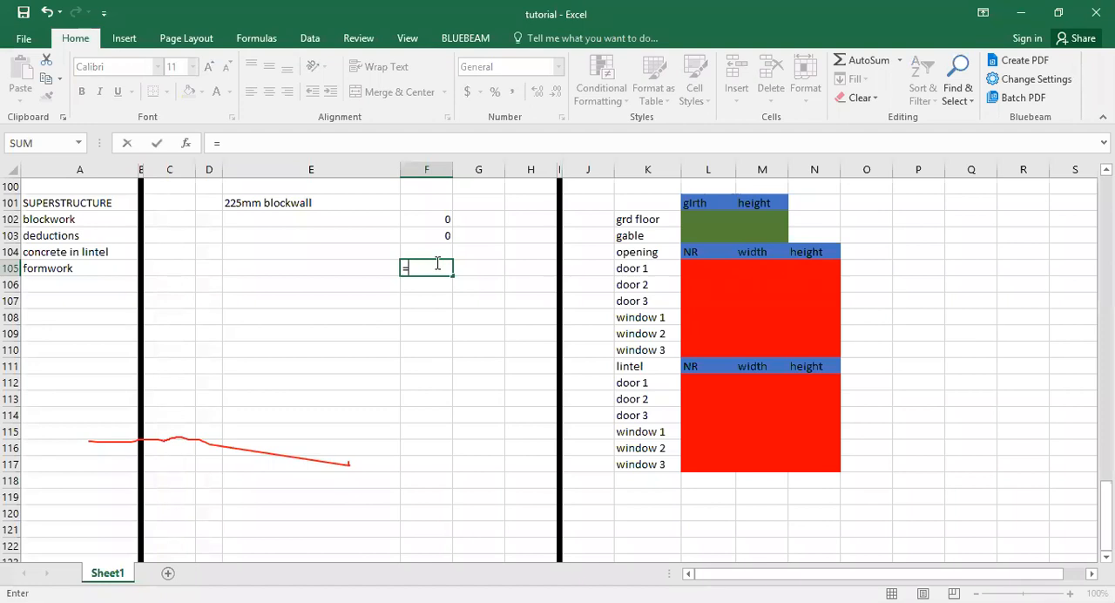
{"action": "left_click", "coordinate": [693, 269]}
{"action": "type", "text": "*"}
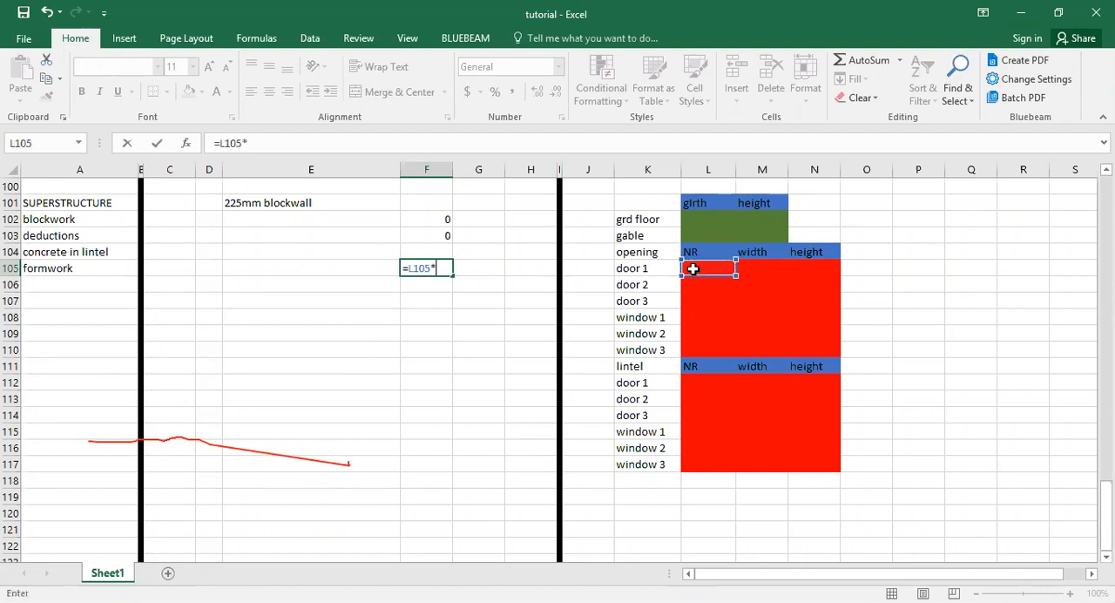
{"action": "left_click", "coordinate": [771, 264]}
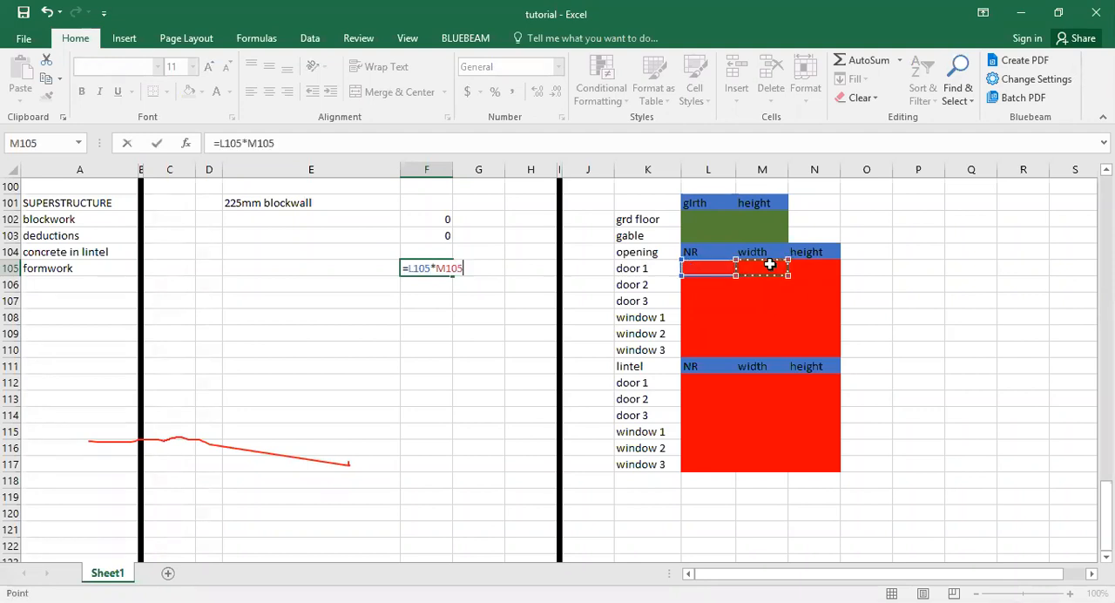
{"action": "type", "text": "*"}
{"action": "left_click", "coordinate": [800, 266]}
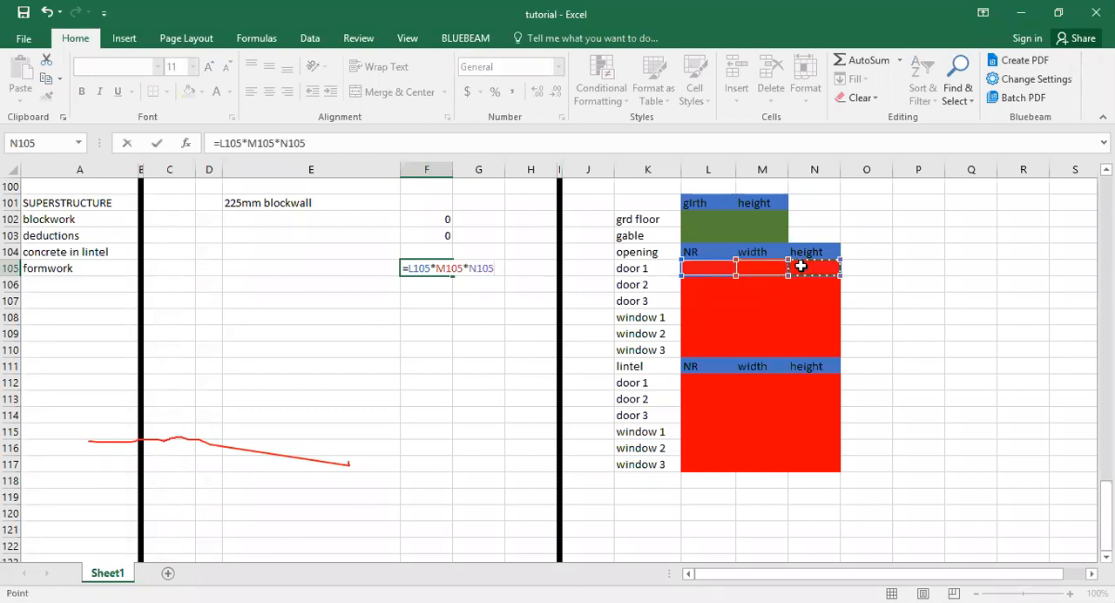
{"action": "key", "text": "Return"}
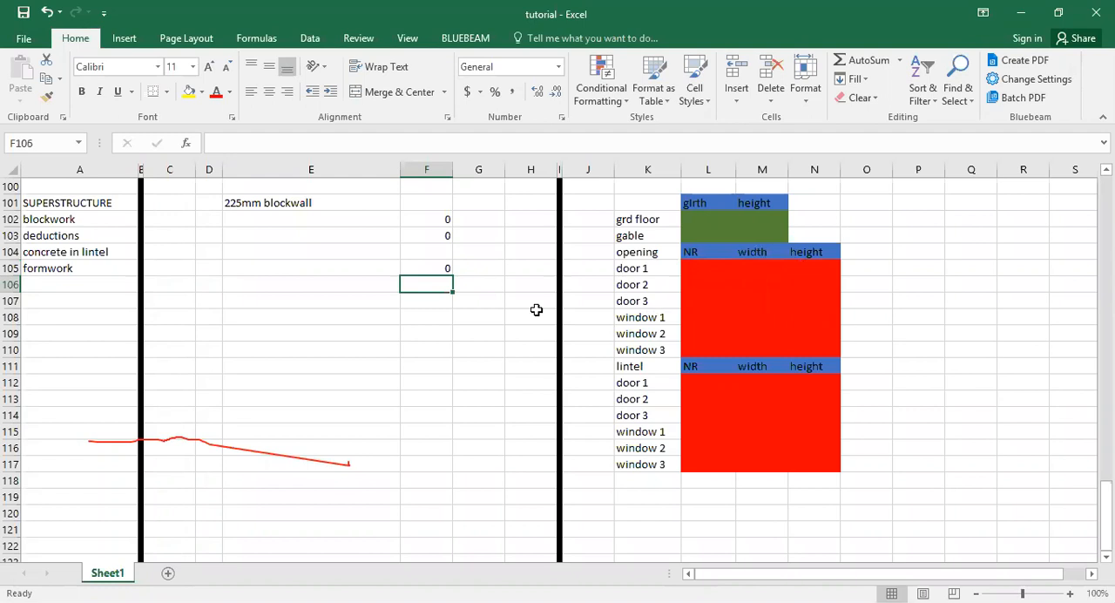
Fill the opening area formula from F105 down to F110 for the remaining doors and windows.
{"action": "left_click", "coordinate": [448, 269]}
{"action": "left_click_drag", "start_coordinate": [450, 276], "coordinate": [450, 355]}
{"action": "left_click", "coordinate": [493, 314]}
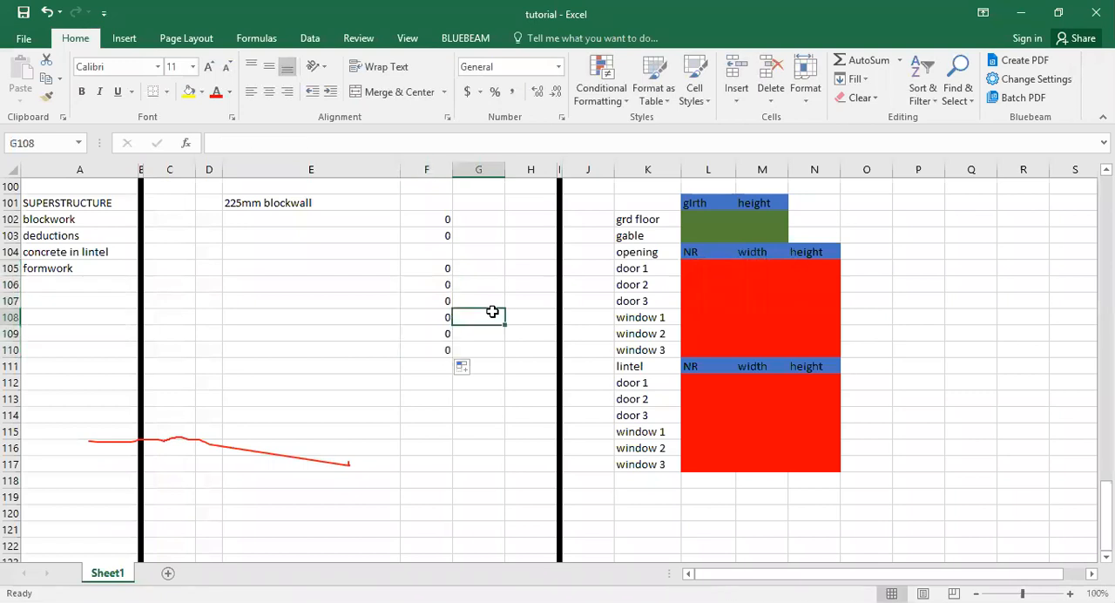
{"action": "left_click", "coordinate": [696, 383]}
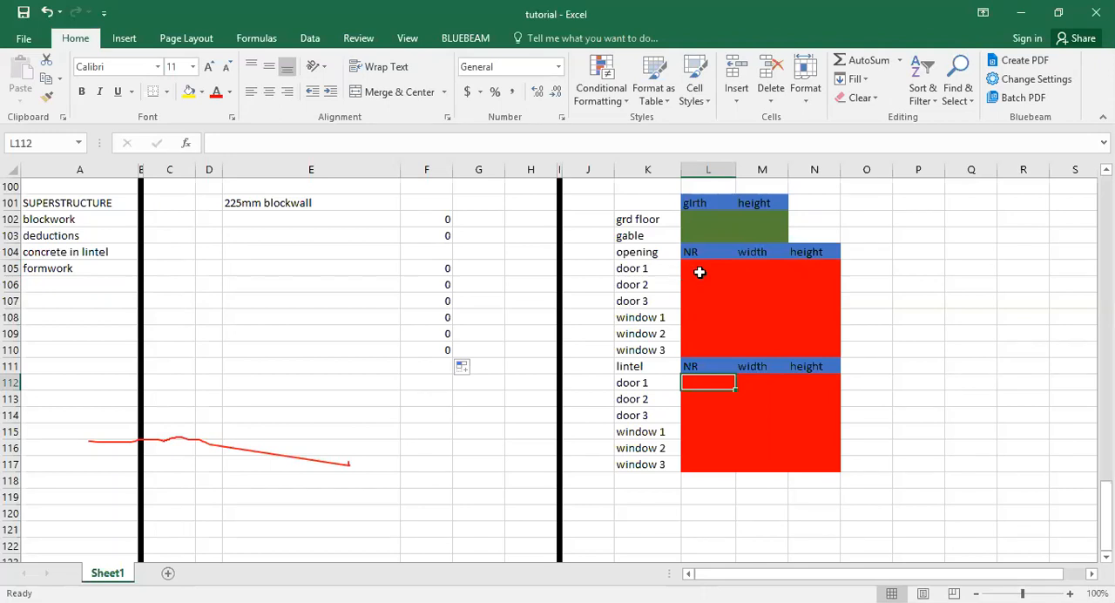
{"action": "left_click", "coordinate": [751, 381]}
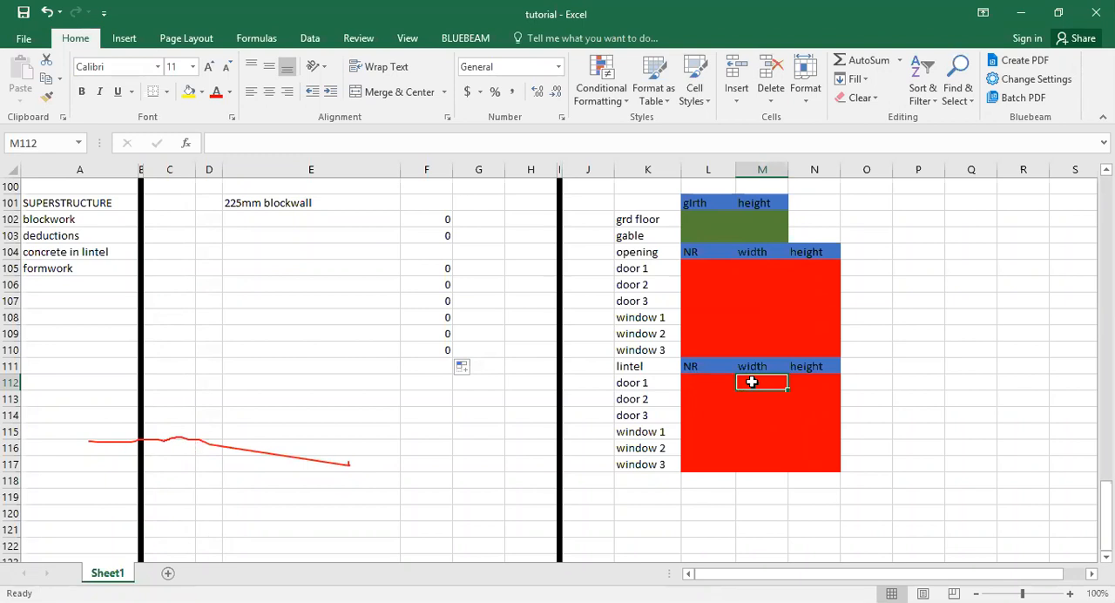
{"action": "left_click", "coordinate": [438, 380]}
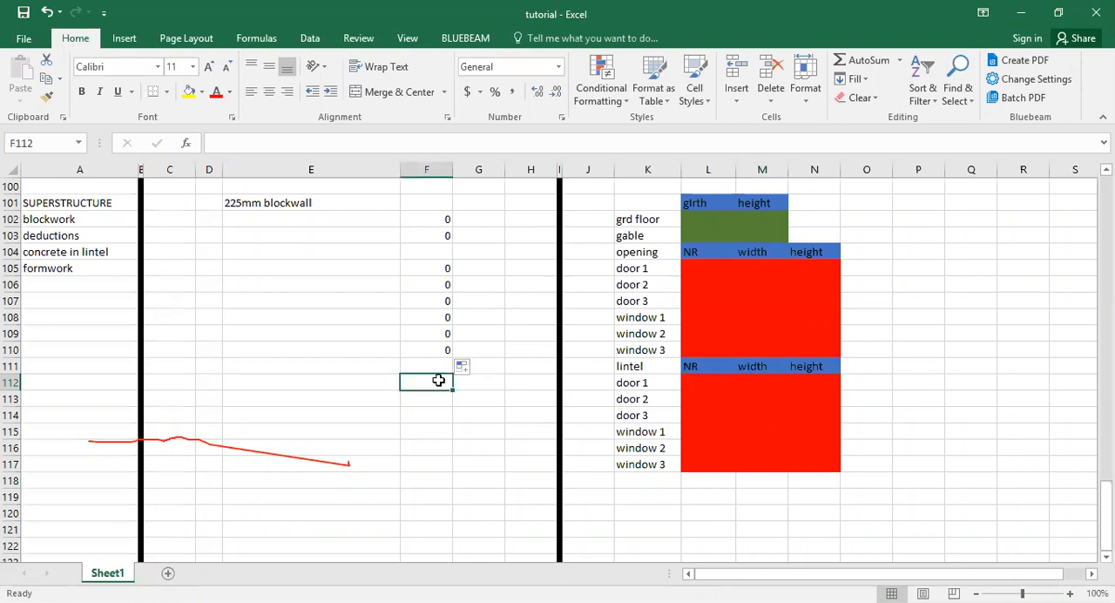
{"action": "left_click", "coordinate": [704, 385]}
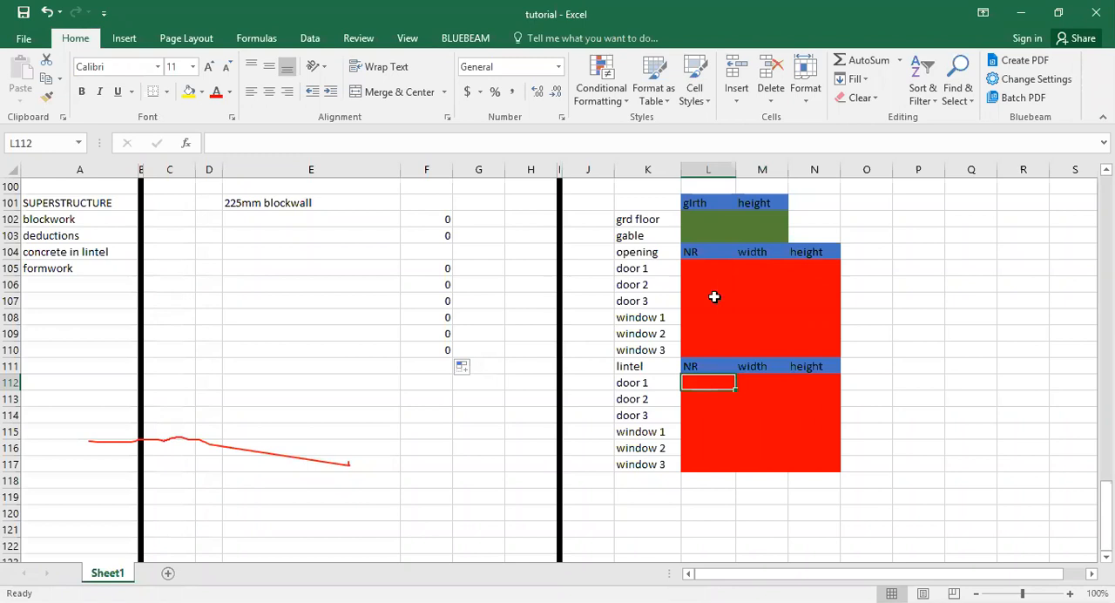
{"action": "type", "text": "="}
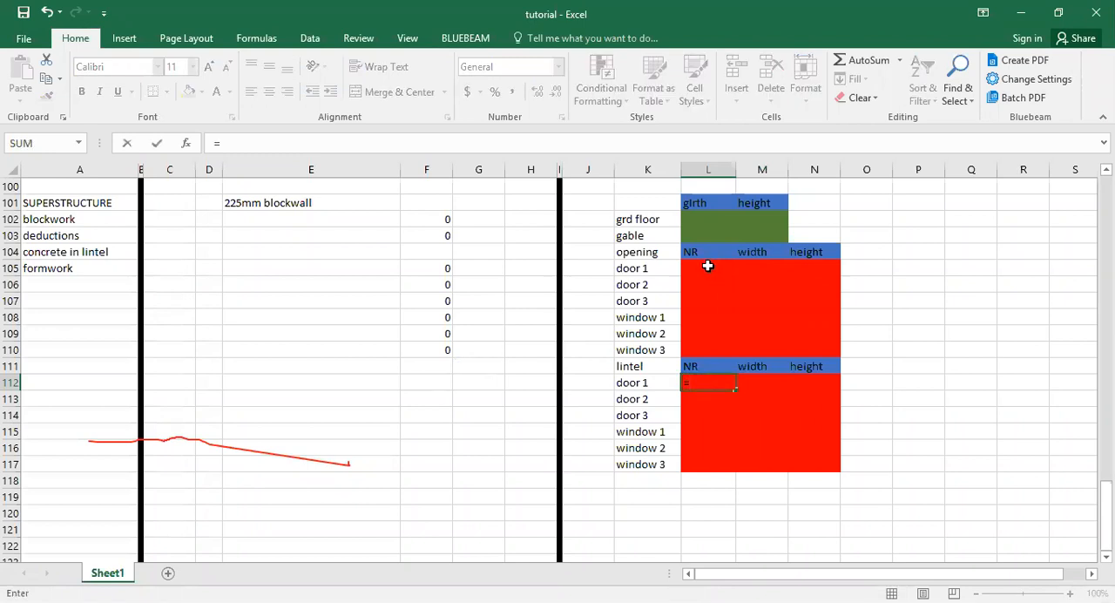
{"action": "scroll", "coordinate": [702, 266], "scroll_direction": "right", "scroll_amount": 1}
{"action": "left_click", "coordinate": [591, 269]}
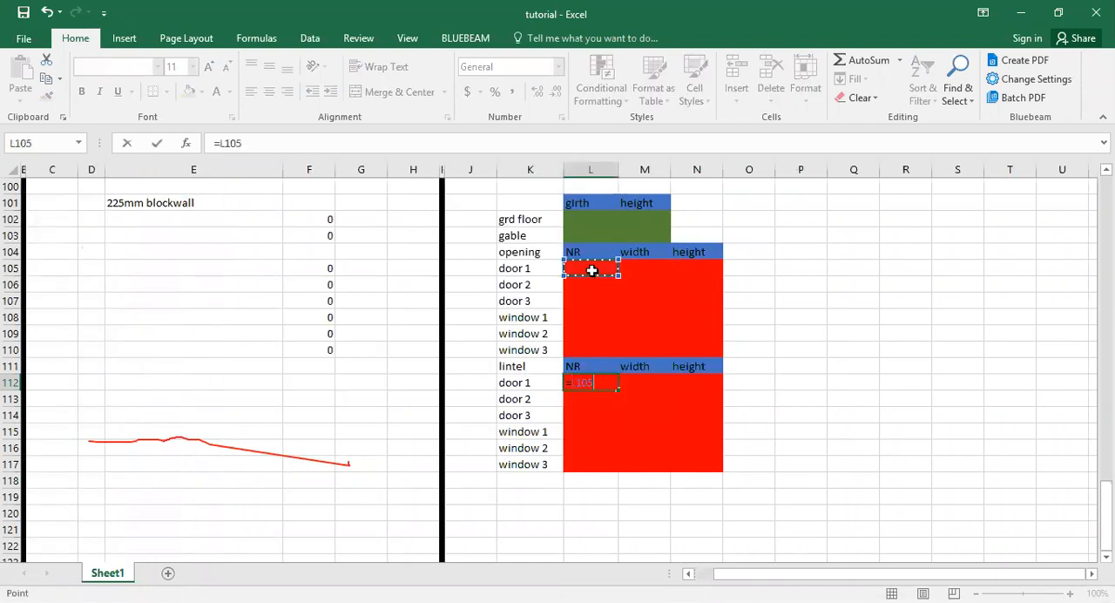
{"action": "scroll", "coordinate": [590, 274], "scroll_direction": "right", "scroll_amount": 3}
{"action": "key", "text": "Escape"}
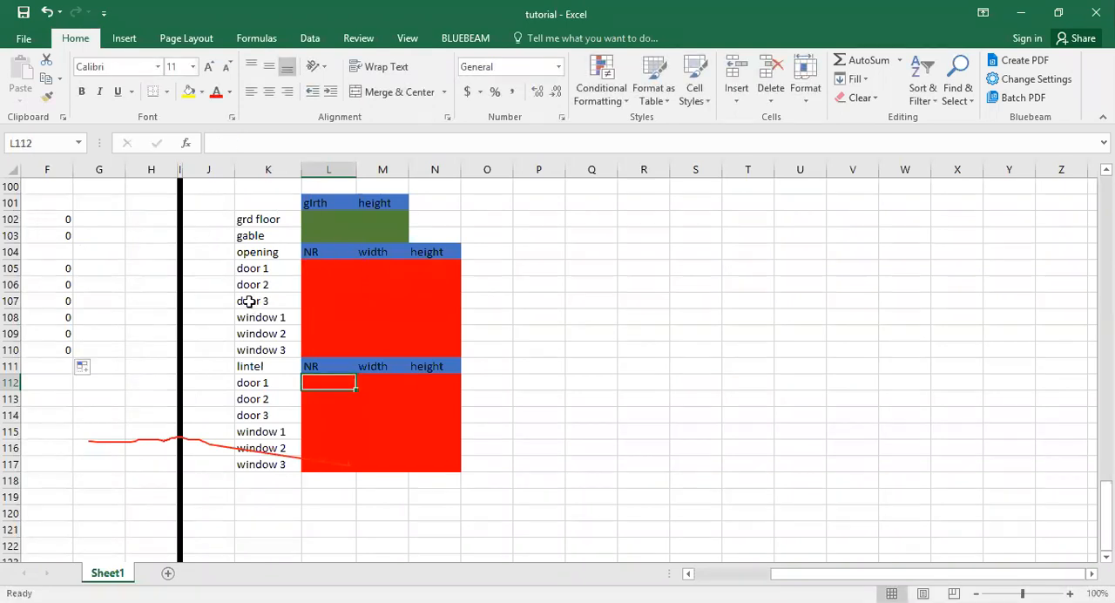
Enter =L105 in L112 and fill it through L112:M117 to link the lintel NR and width cells to the openings.
{"action": "left_click", "coordinate": [322, 264]}
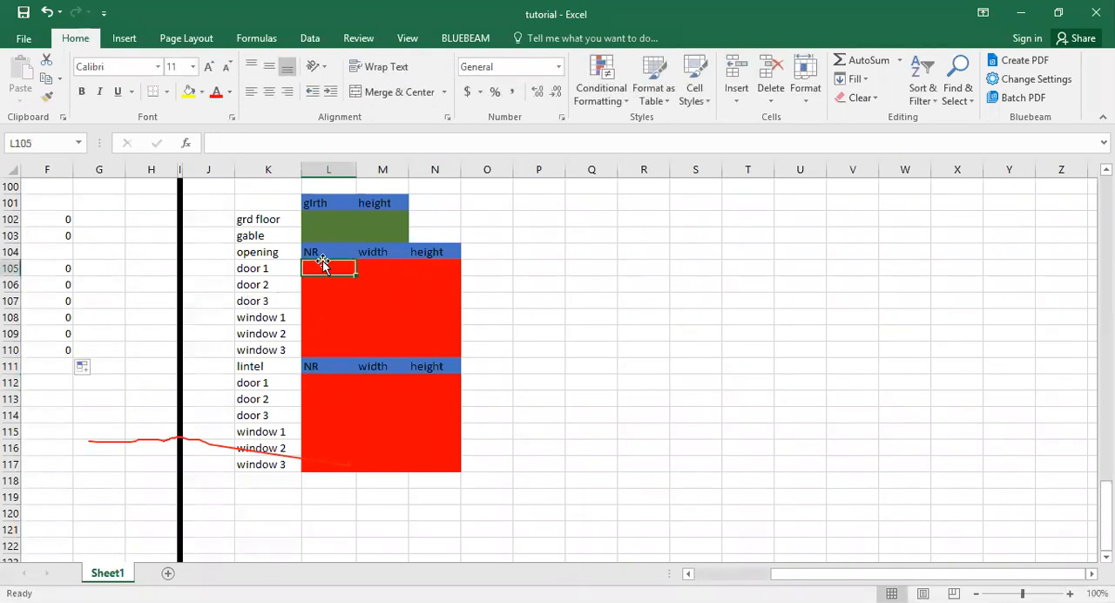
{"action": "left_click", "coordinate": [322, 376]}
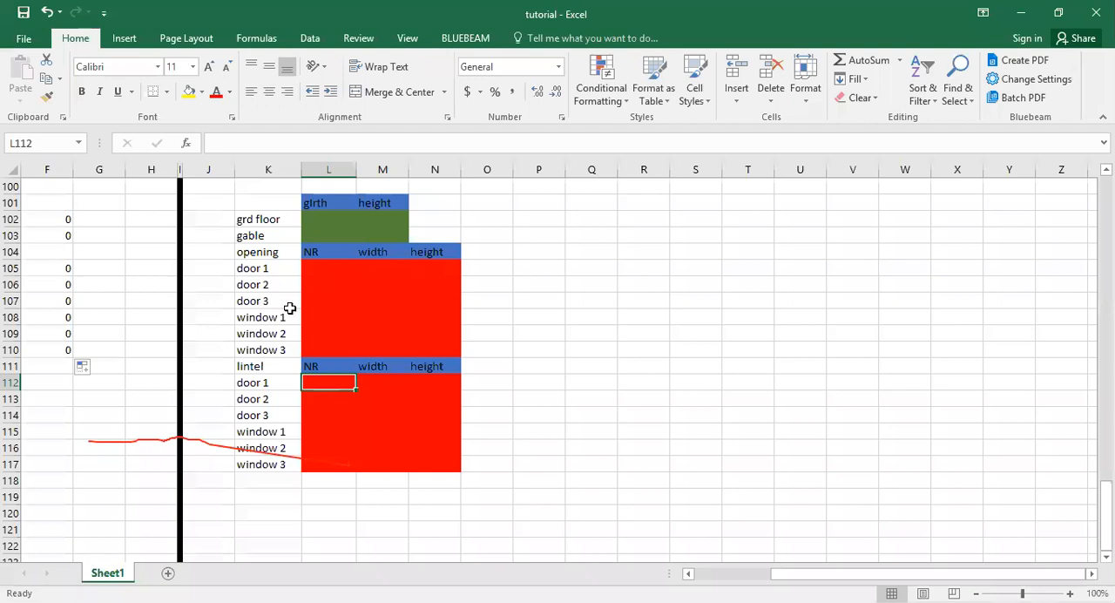
{"action": "type", "text": "="}
{"action": "left_click", "coordinate": [319, 266]}
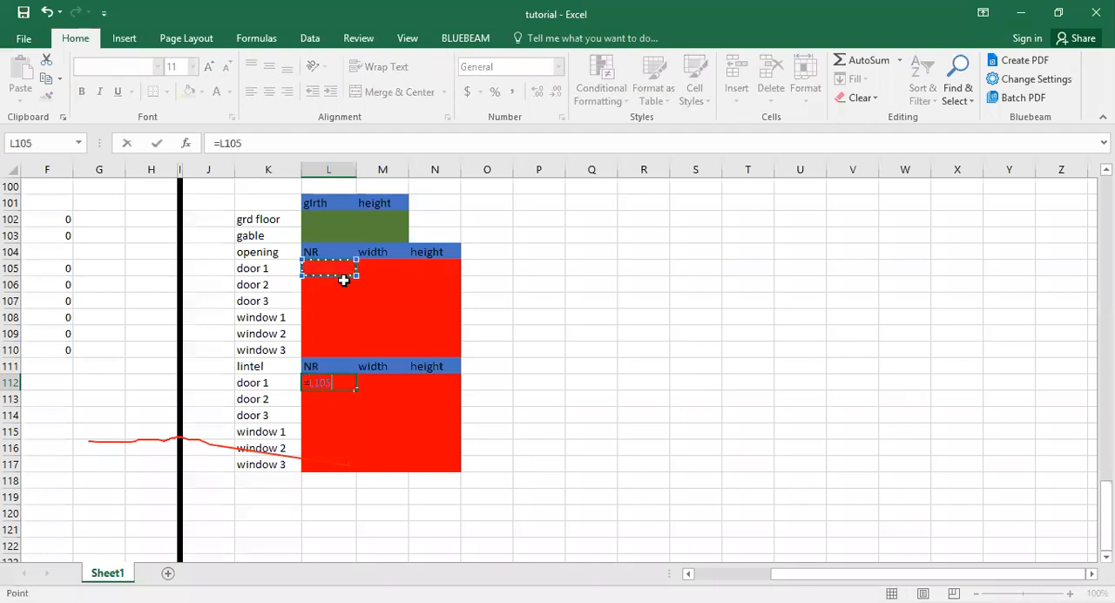
{"action": "key", "text": "ctrl+Return"}
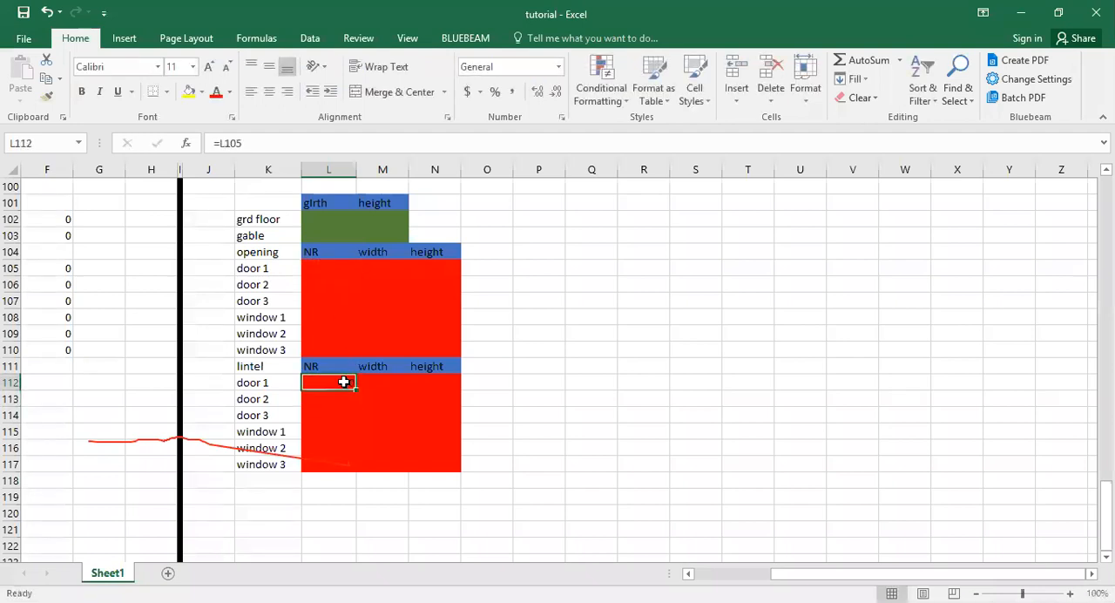
{"action": "left_click_drag", "start_coordinate": [357, 393], "coordinate": [358, 471]}
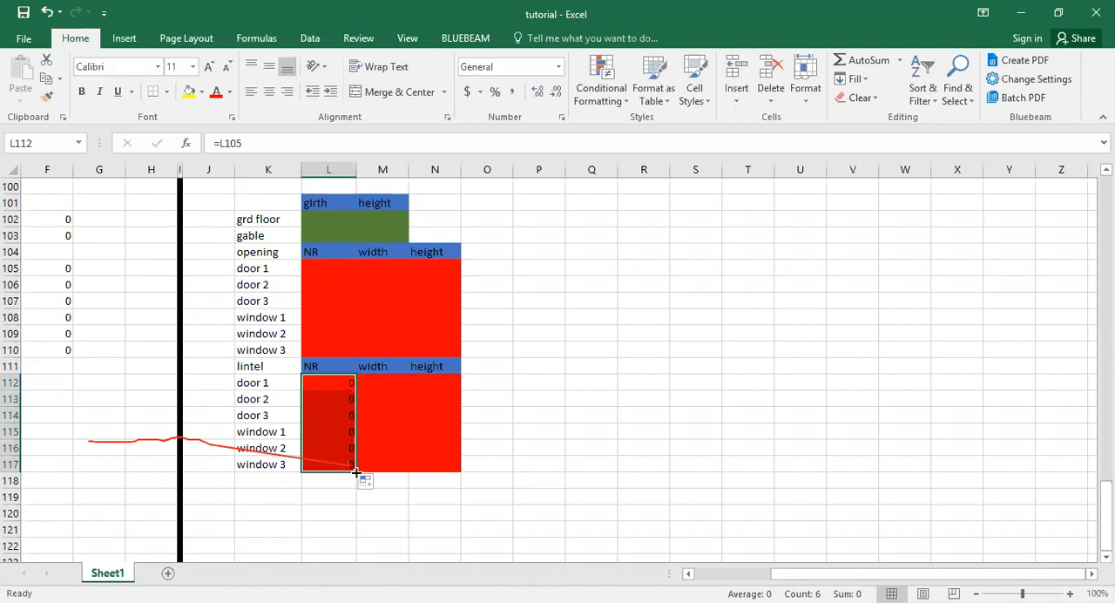
{"action": "left_click_drag", "start_coordinate": [357, 471], "coordinate": [394, 471]}
Enter the door 1 opening data in row 105: width 0.9, height 2.1 and NR 3.
{"action": "left_click", "coordinate": [369, 266]}
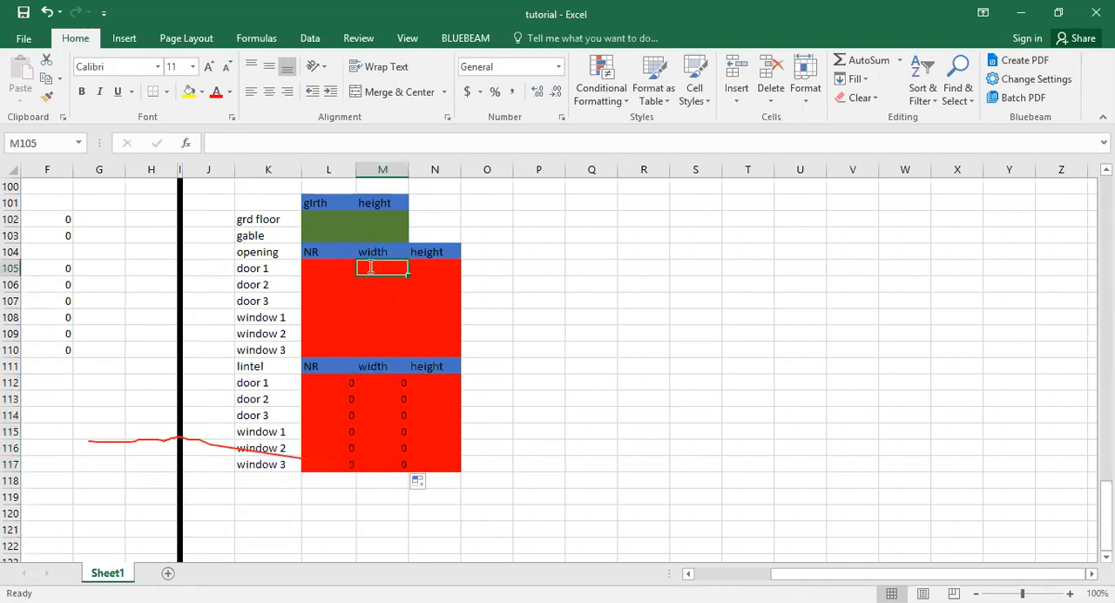
{"action": "type", "text": "0.9"}
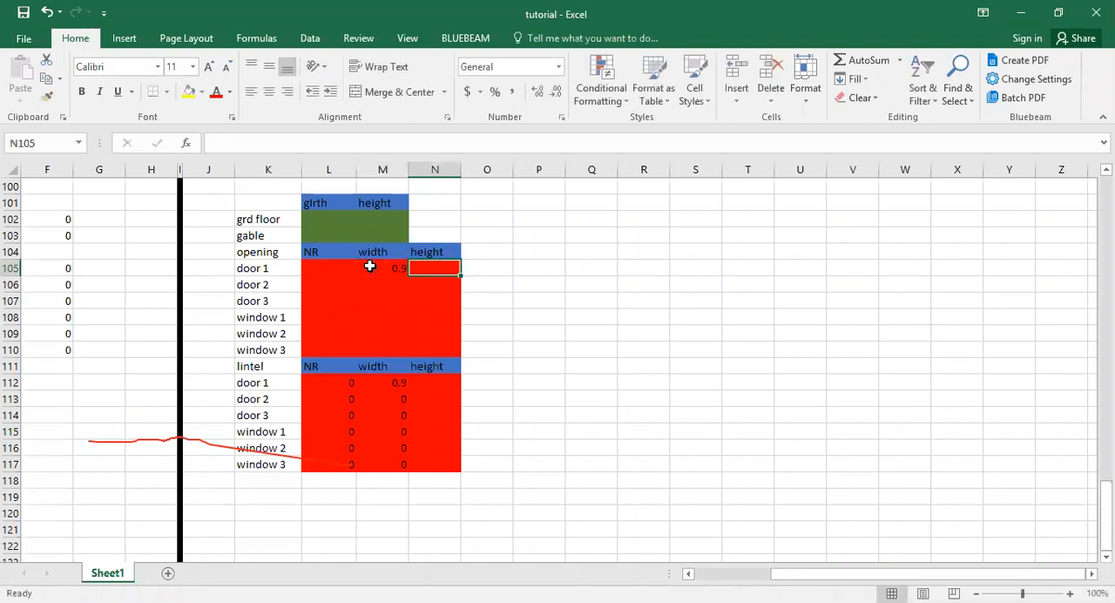
{"action": "type", "text": "2.1"}
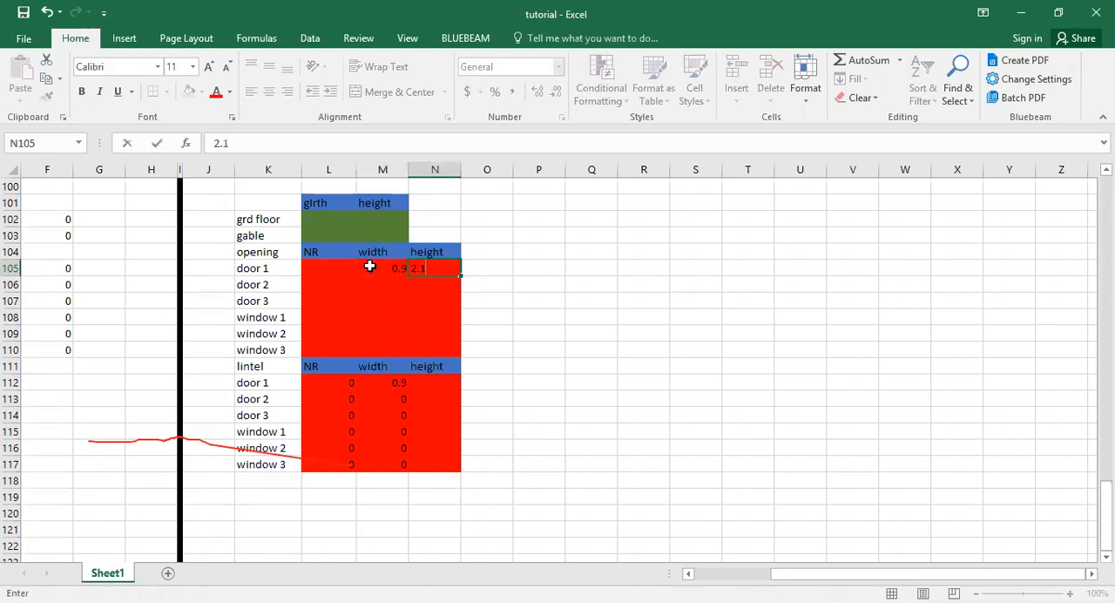
{"action": "key", "text": "Return"}
{"action": "left_click", "coordinate": [345, 268]}
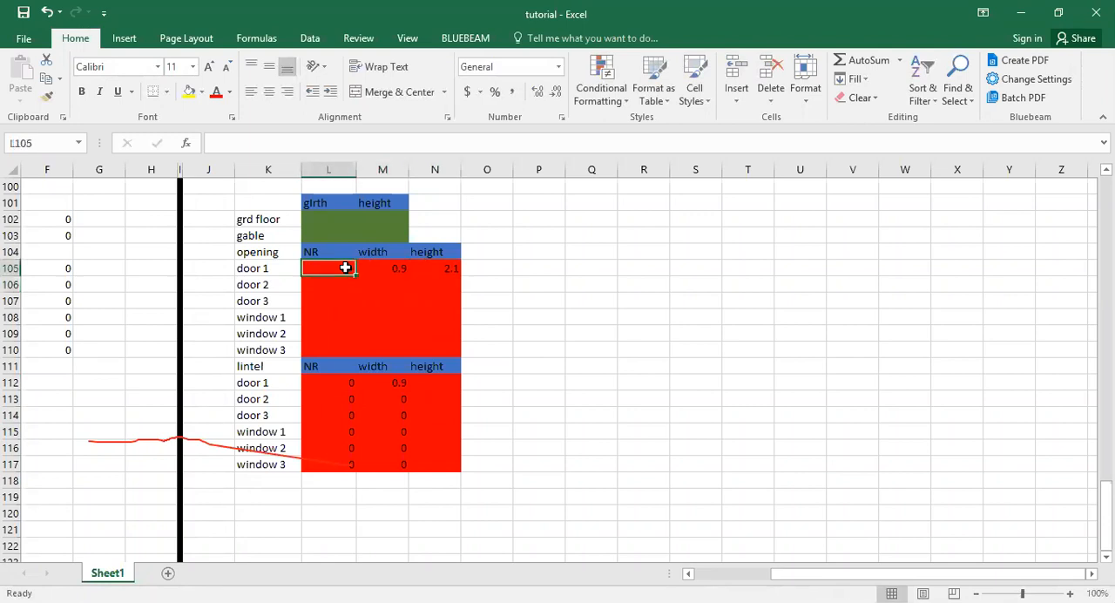
{"action": "type", "text": "3"}
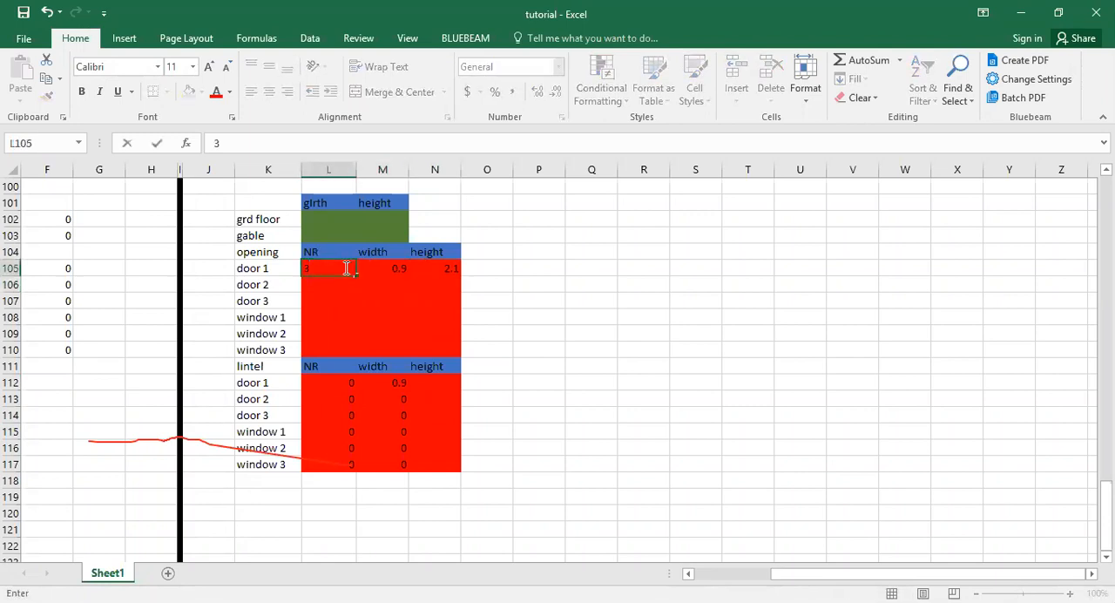
{"action": "key", "text": "Return"}
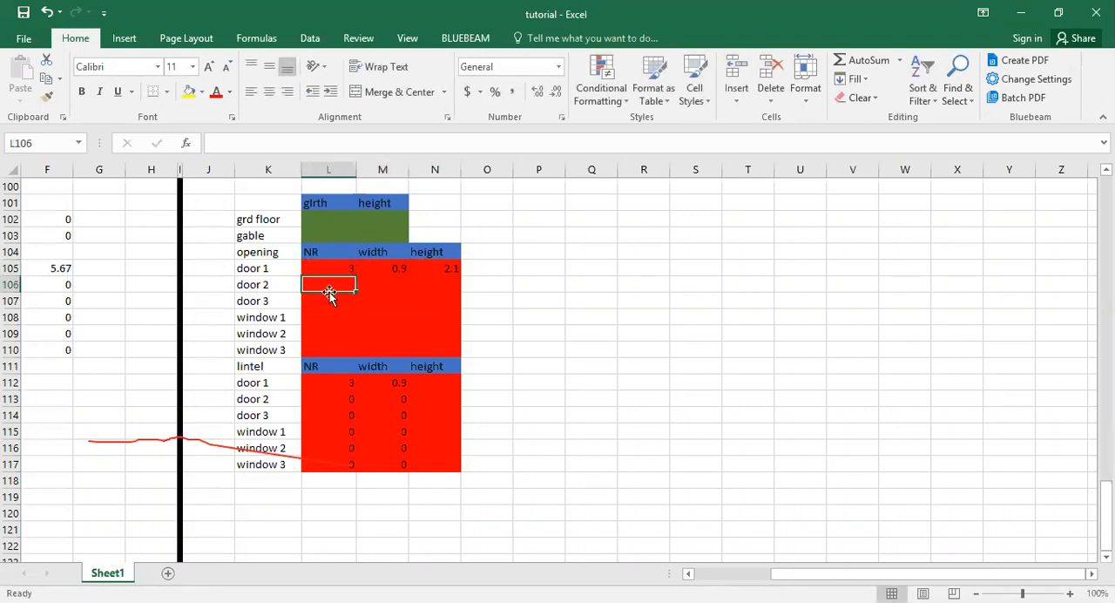
{"action": "left_click", "coordinate": [327, 313]}
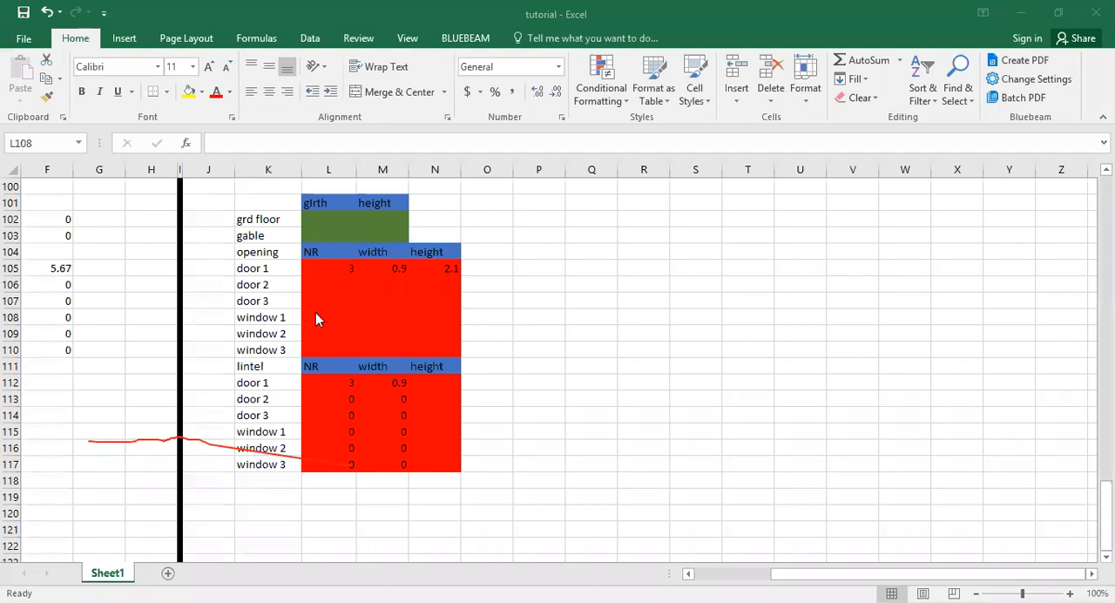
{"action": "type", "text": "1.3"}
{"action": "key", "text": "BackSpace"}
{"action": "key", "text": "BackSpace"}
{"action": "key", "text": "BackSpace"}
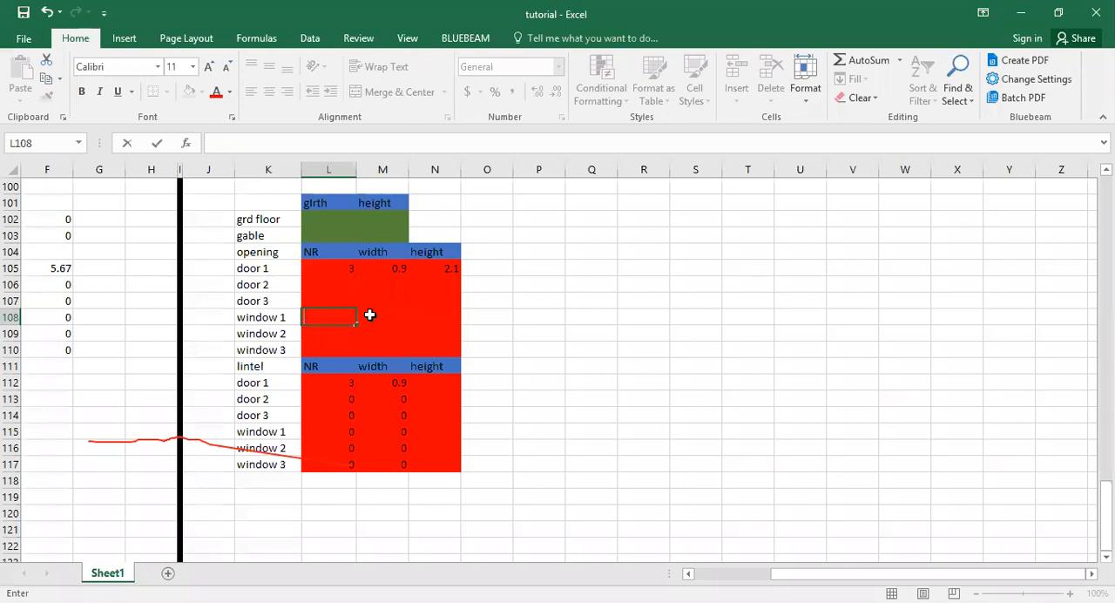
Enter the window 1 opening data in row 108: width 1.2, height 1.2 and NR 2.
{"action": "left_click", "coordinate": [370, 314]}
{"action": "type", "text": "1"}
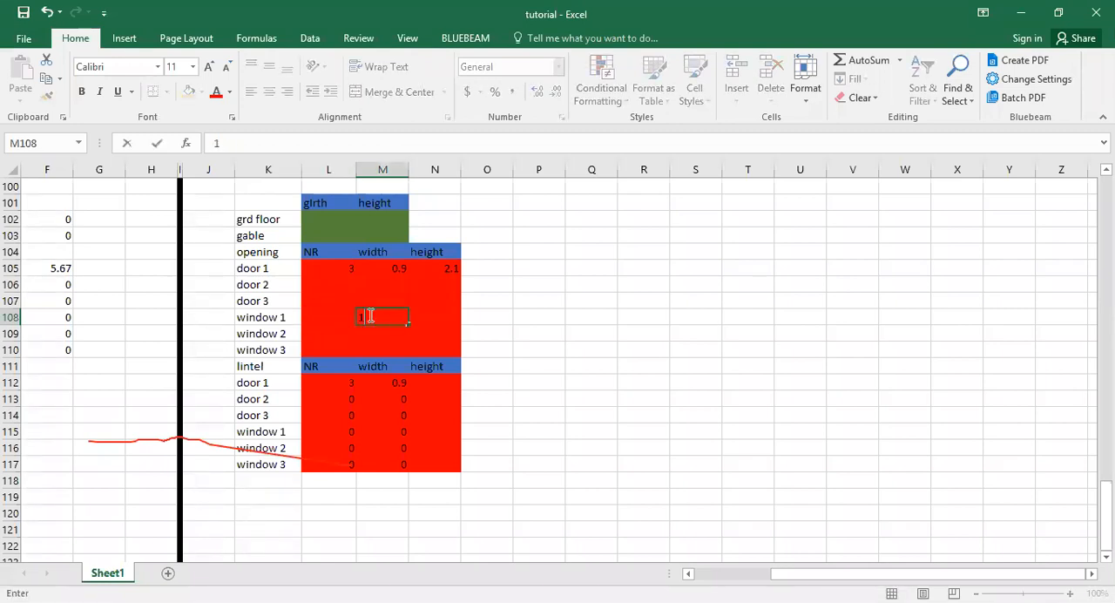
{"action": "type", "text": ".3"}
{"action": "key", "text": "BackSpace"}
{"action": "type", "text": "2"}
{"action": "key", "text": "Tab"}
{"action": "type", "text": "1."}
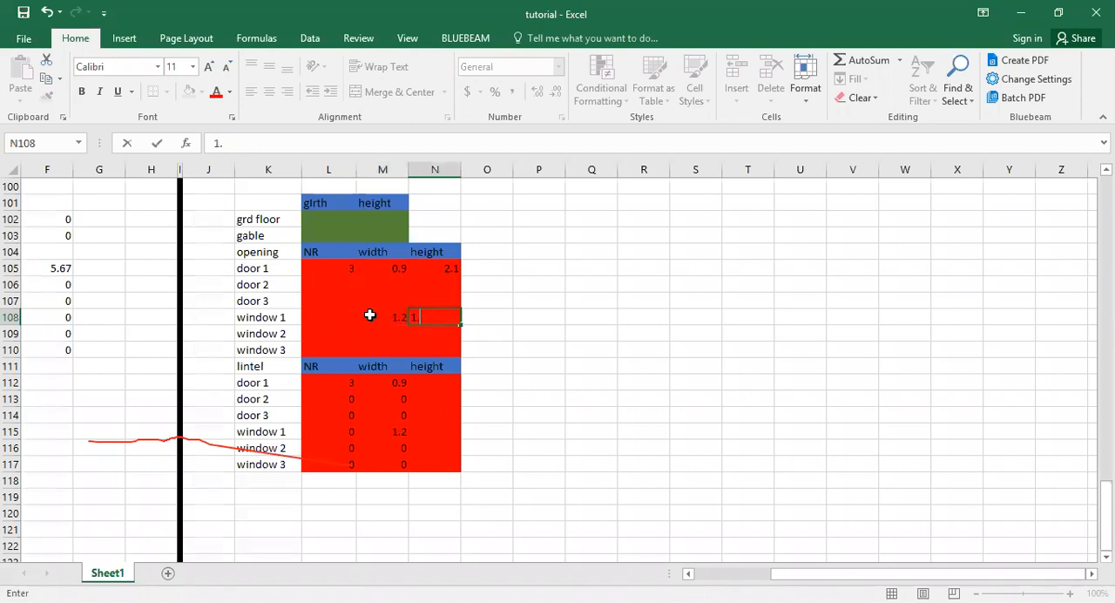
{"action": "type", "text": "2"}
{"action": "key", "text": "Return"}
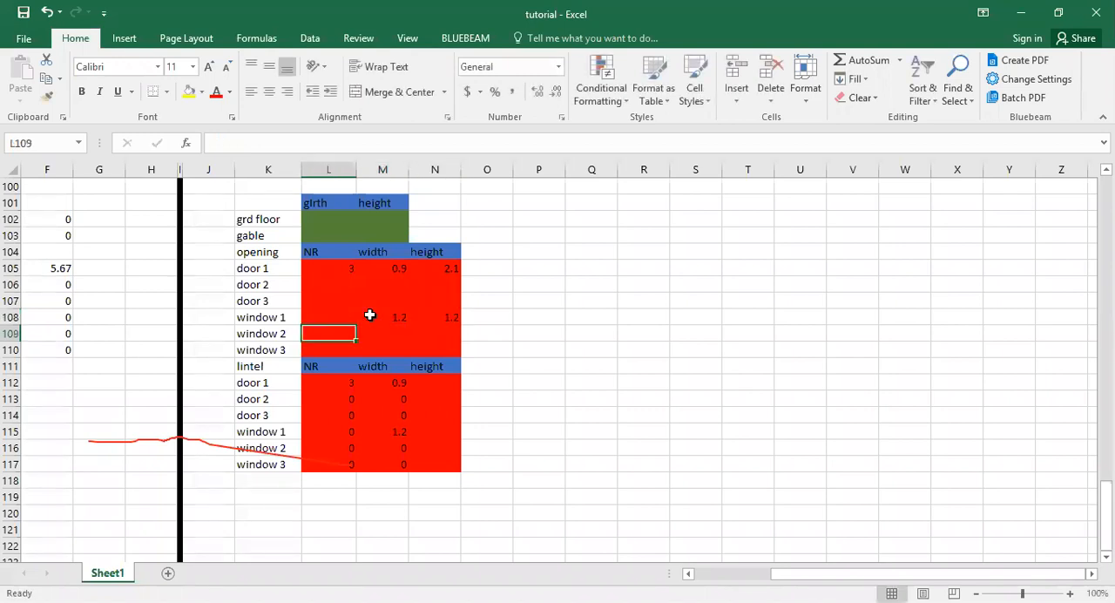
{"action": "left_click", "coordinate": [348, 314]}
{"action": "type", "text": "2"}
{"action": "key", "text": "Return"}
{"action": "key", "text": "alt+Tab"}
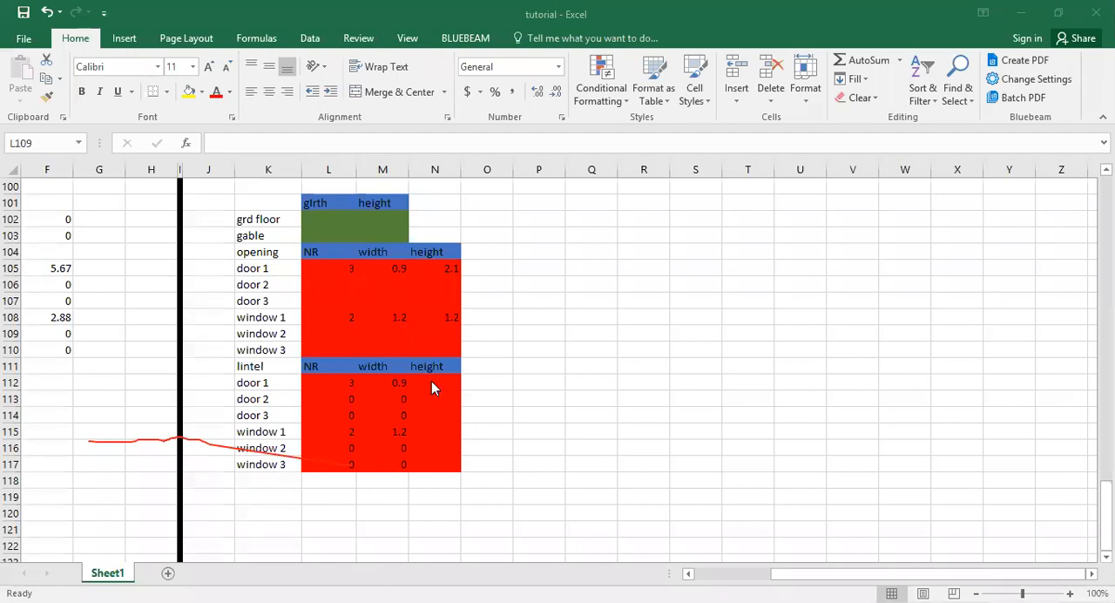
{"action": "left_click", "coordinate": [323, 318]}
{"action": "left_click", "coordinate": [401, 317]}
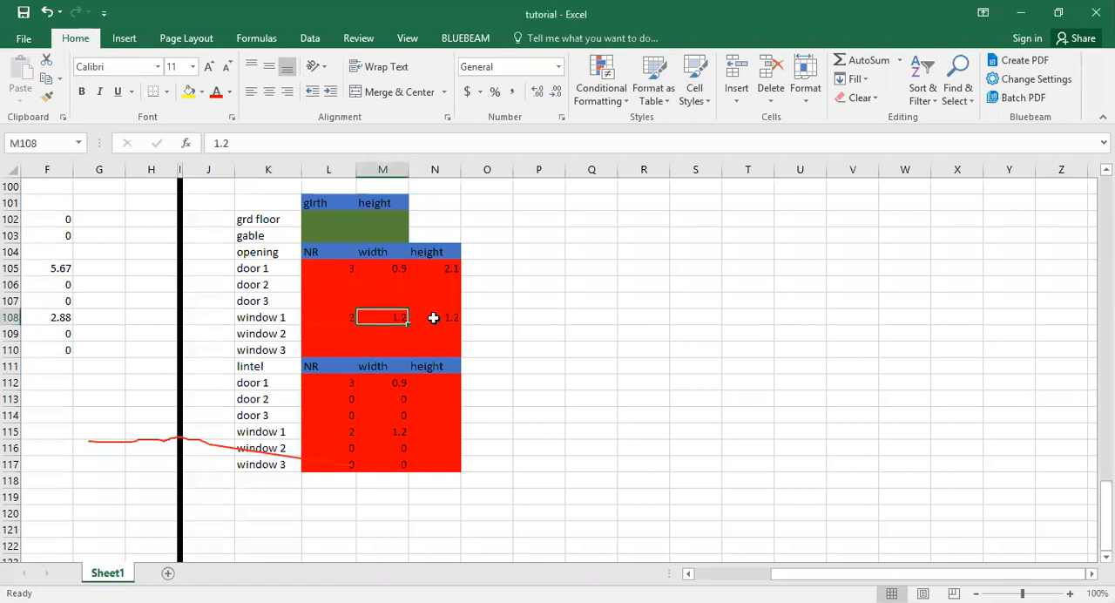
{"action": "left_click", "coordinate": [433, 317]}
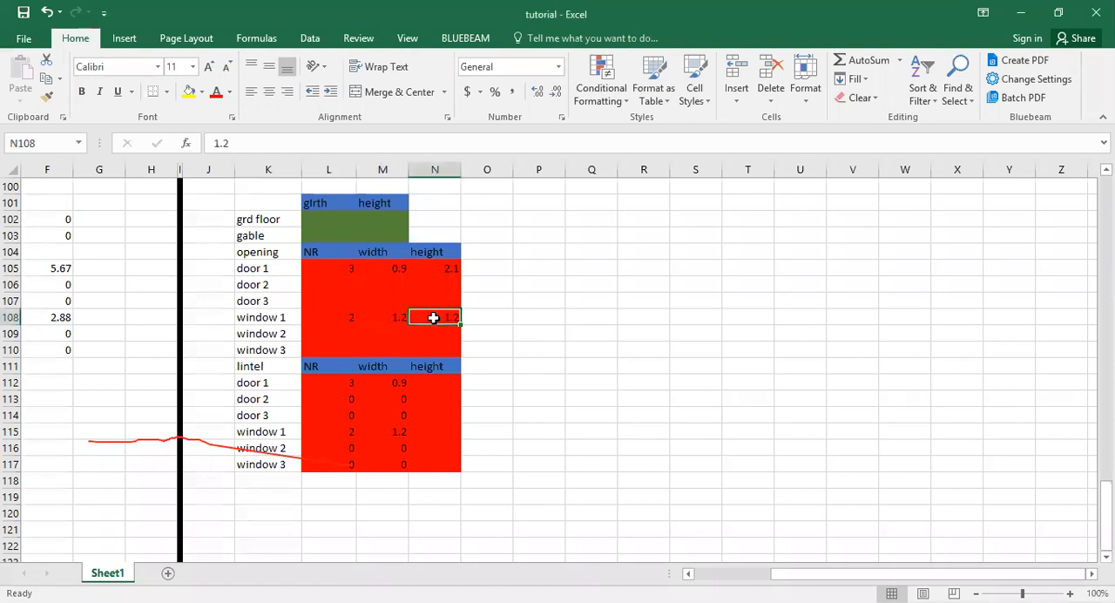
{"action": "left_click", "coordinate": [351, 432]}
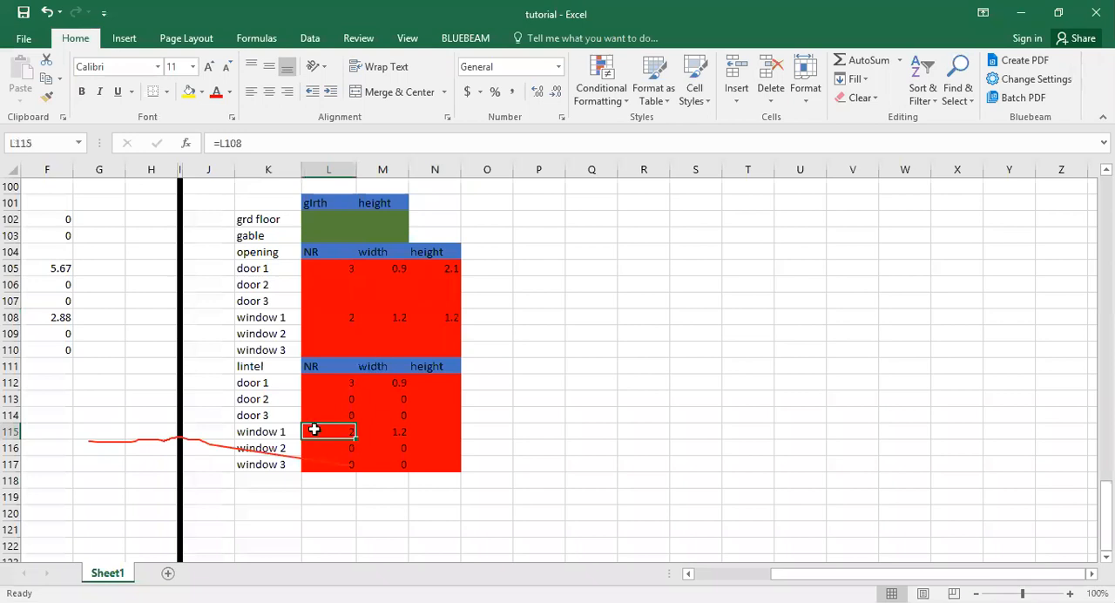
{"action": "left_click", "coordinate": [396, 386]}
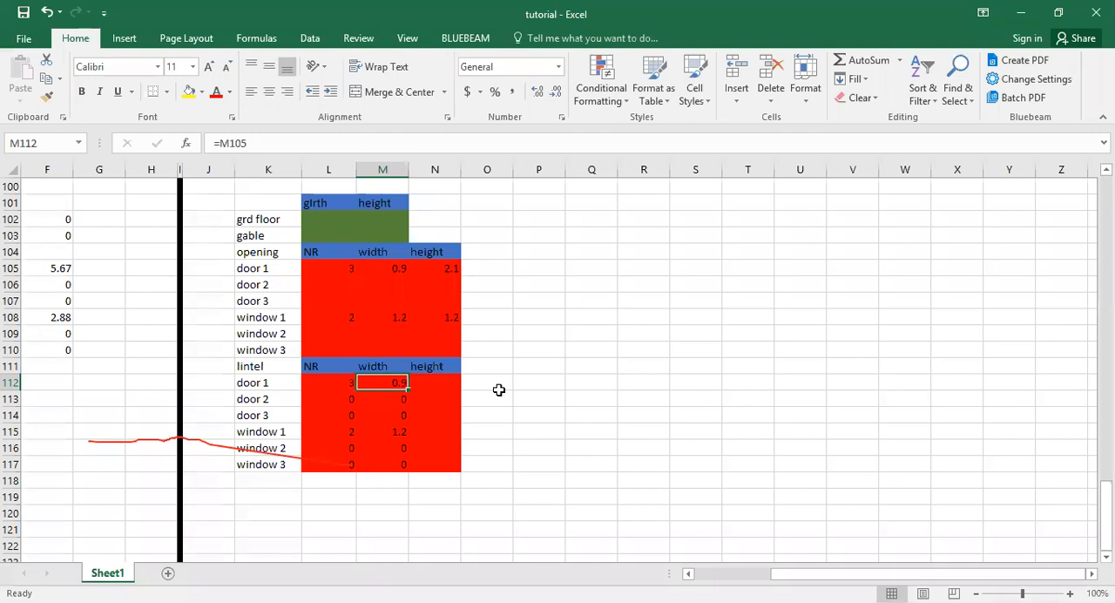
Enter 0.23 as the door 1 lintel height in N112.
{"action": "left_click", "coordinate": [424, 382]}
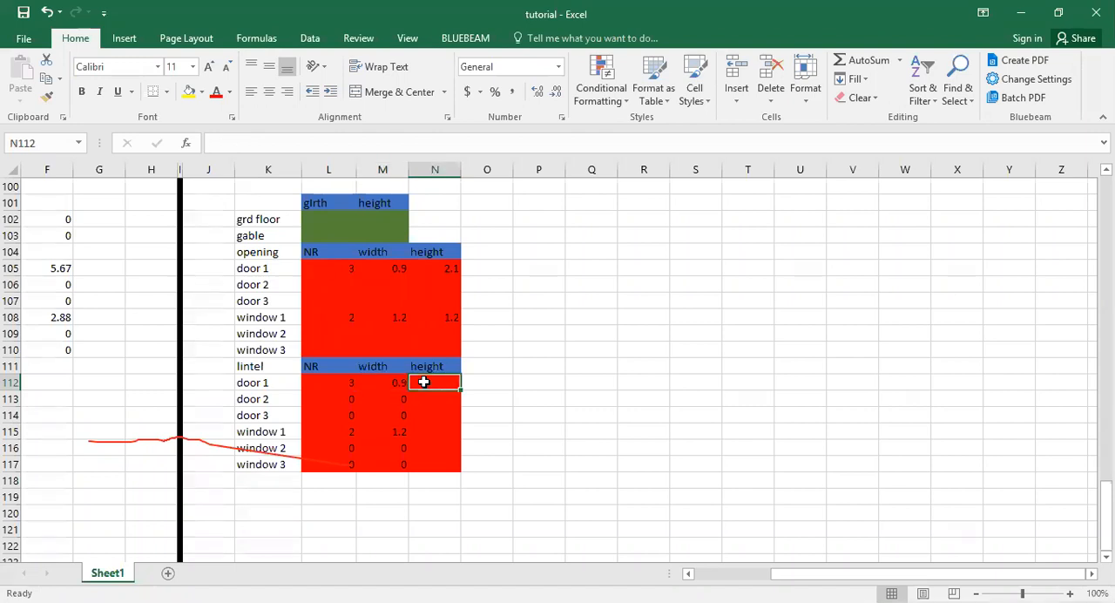
{"action": "type", "text": "0."}
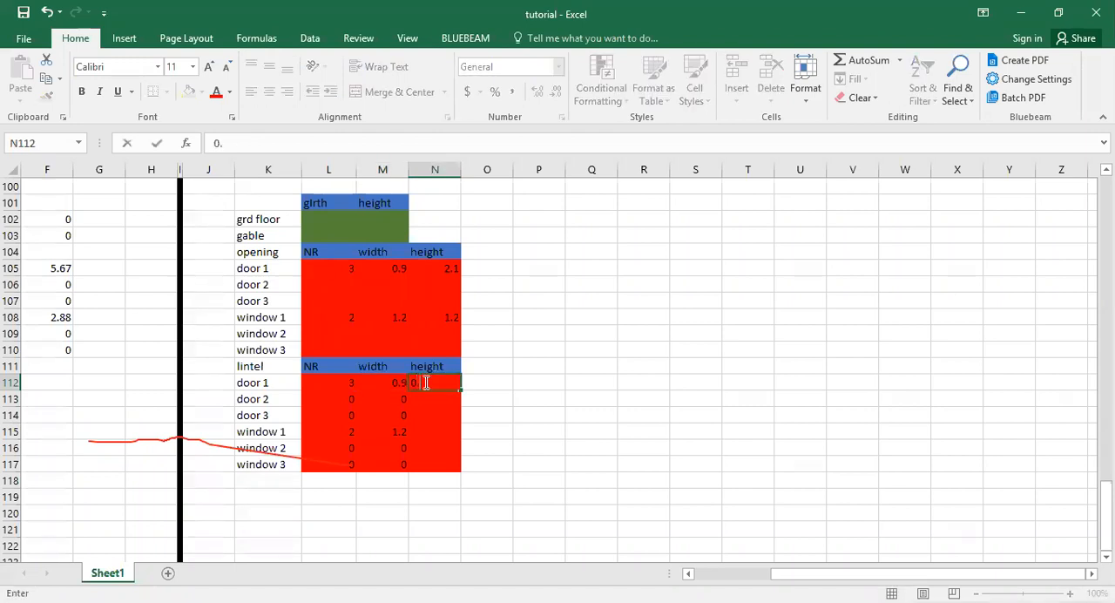
{"action": "type", "text": "23"}
{"action": "key", "text": "Return"}
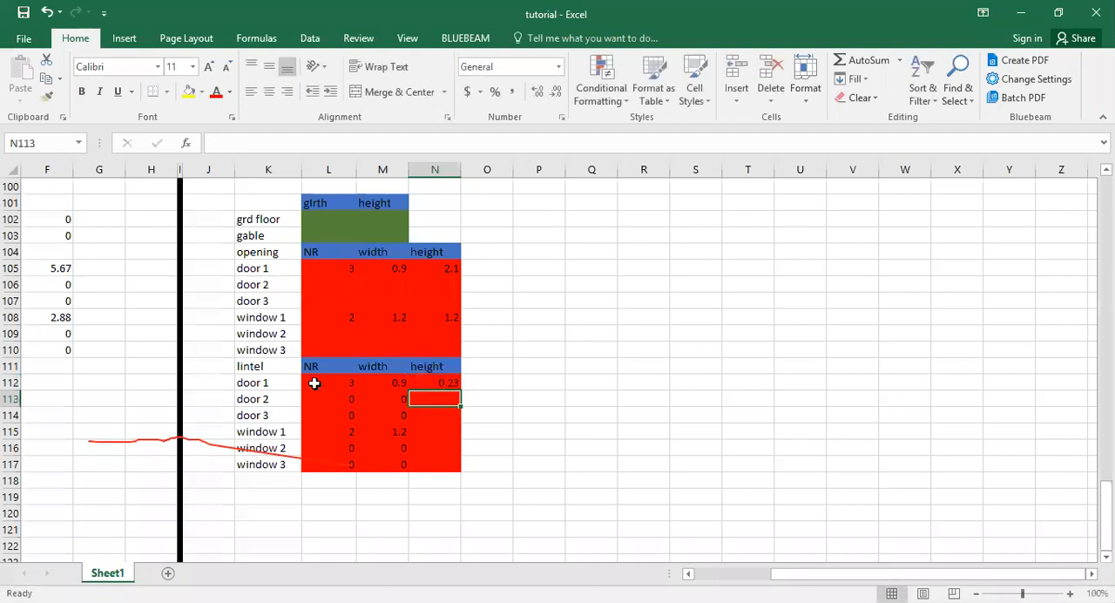
Enter =L112*(M112+0.45)*N112 in F112 to calculate the door 1 lintel deduction area.
{"action": "key", "text": "Left"}
{"action": "key", "text": "Left"}
{"action": "key", "text": "Left"}
{"action": "key", "text": "Left"}
{"action": "key", "text": "Left"}
{"action": "key", "text": "Left"}
{"action": "key", "text": "Left"}
{"action": "key", "text": "Left"}
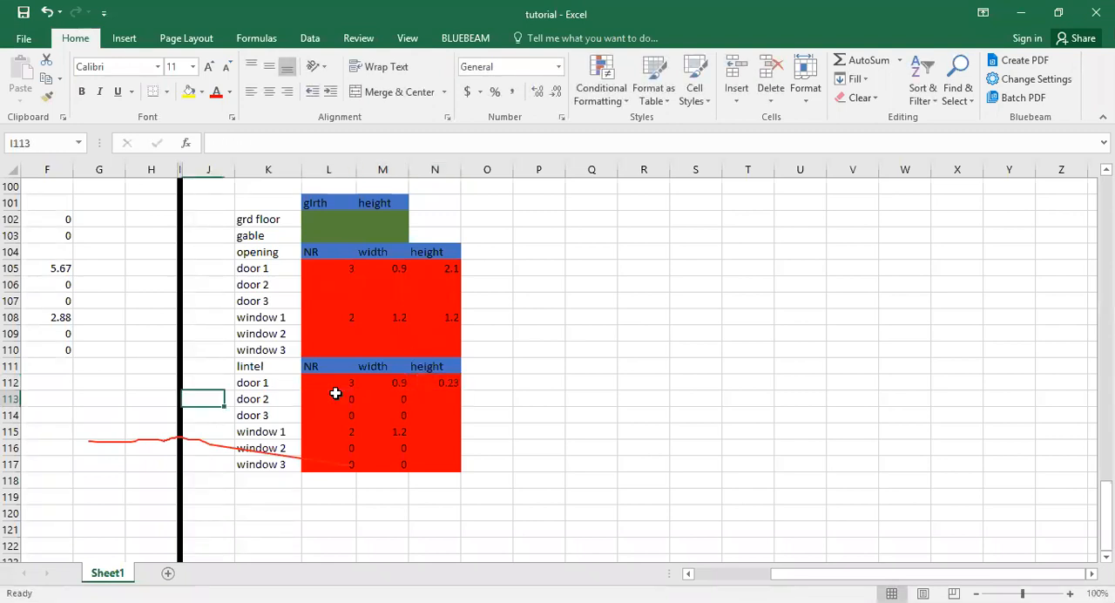
{"action": "key", "text": "Left"}
{"action": "key", "text": "Left"}
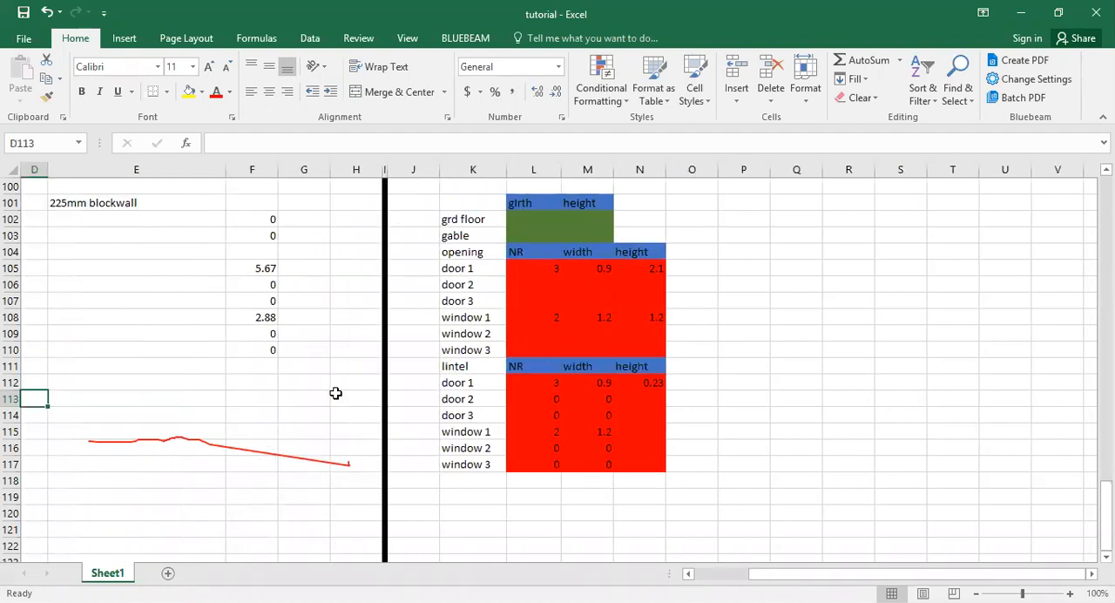
{"action": "left_click", "coordinate": [248, 380]}
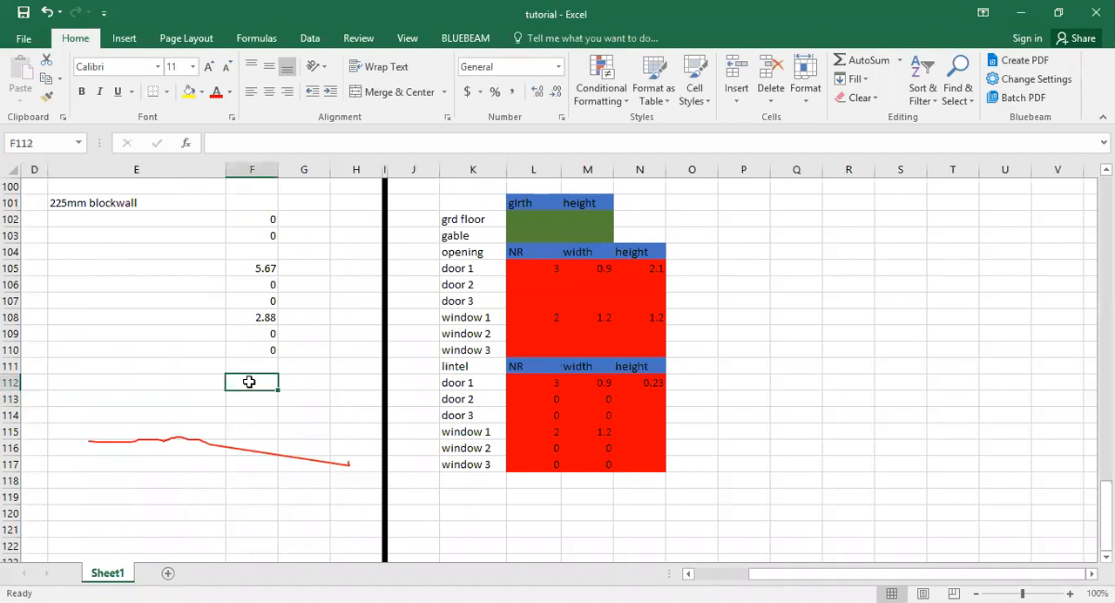
{"action": "type", "text": "="}
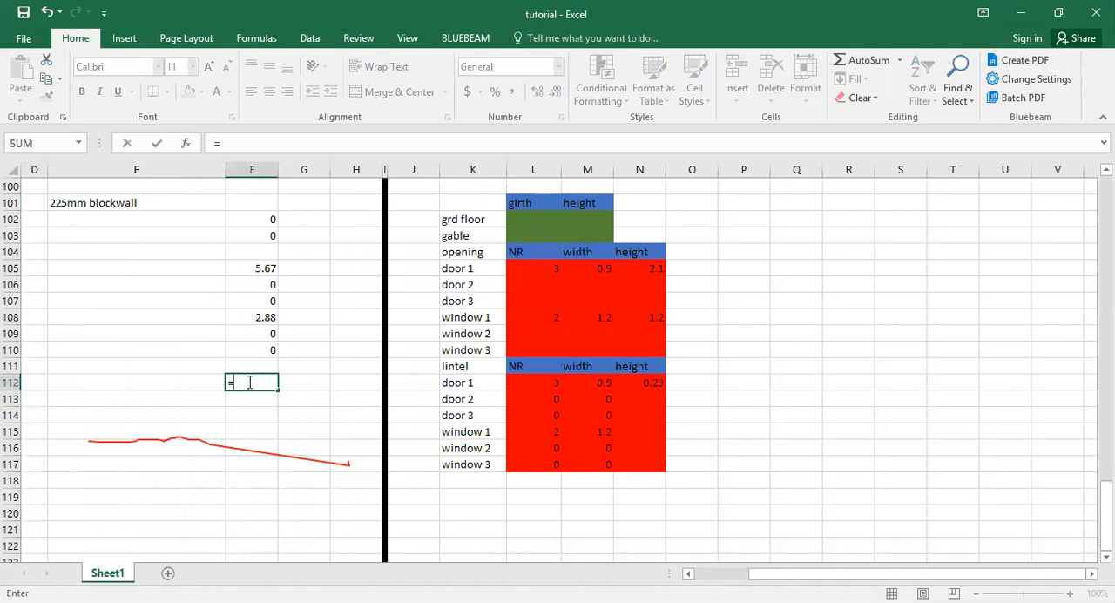
{"action": "left_click", "coordinate": [548, 381]}
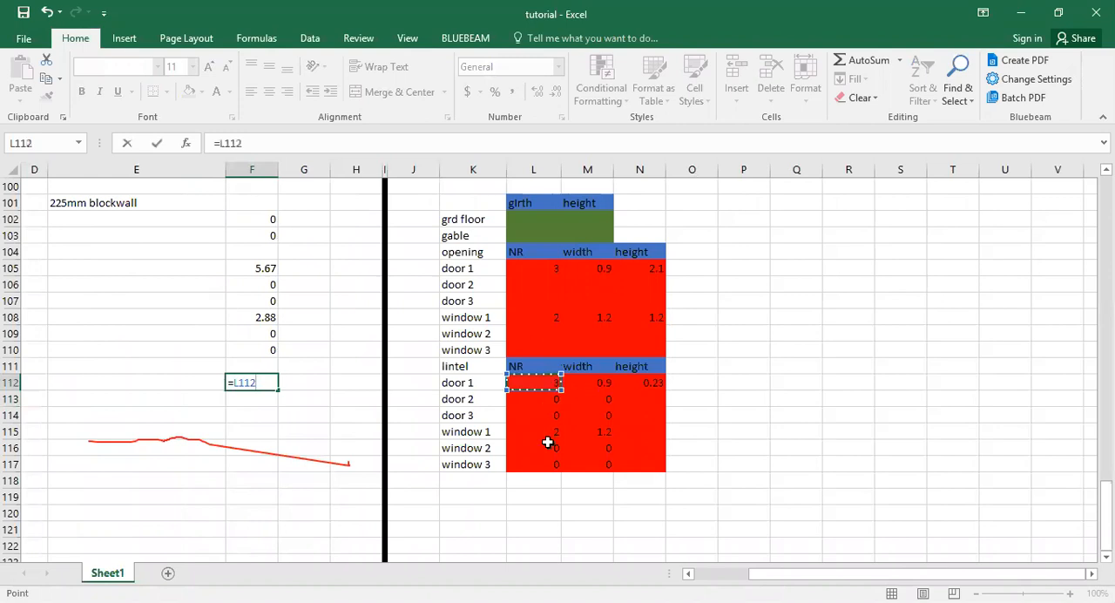
{"action": "type", "text": "*("}
{"action": "left_click", "coordinate": [577, 381]}
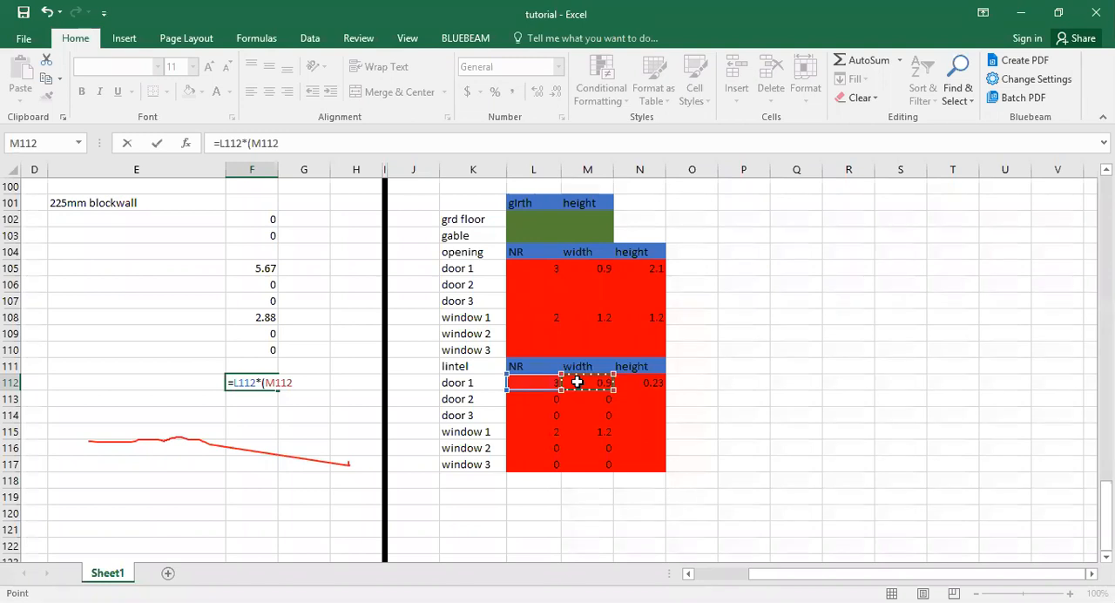
{"action": "type", "text": "+0.45)"}
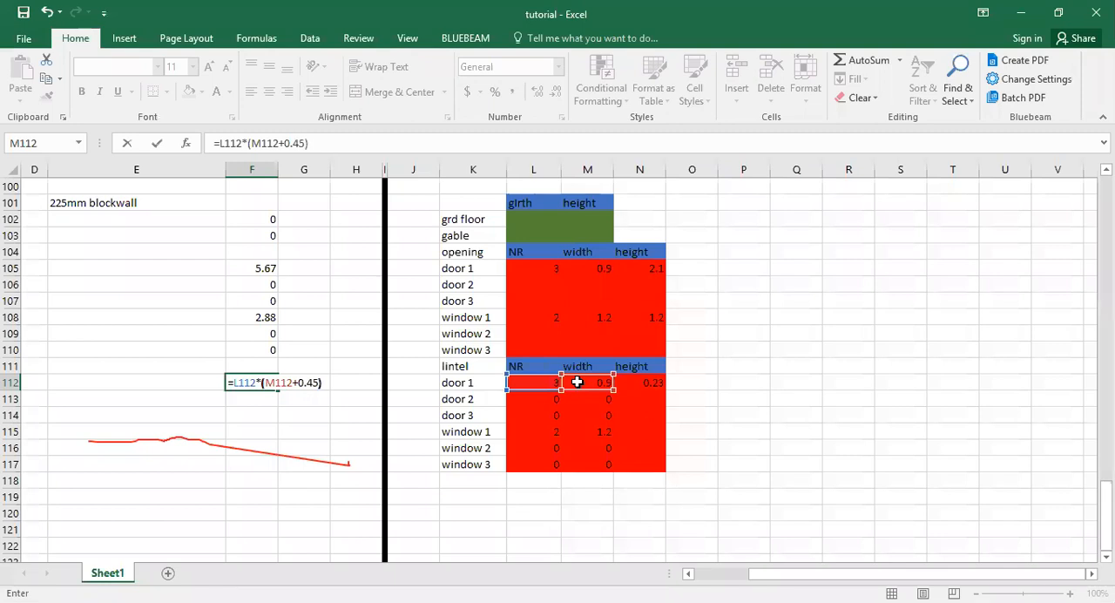
{"action": "type", "text": "*"}
{"action": "left_click", "coordinate": [652, 383]}
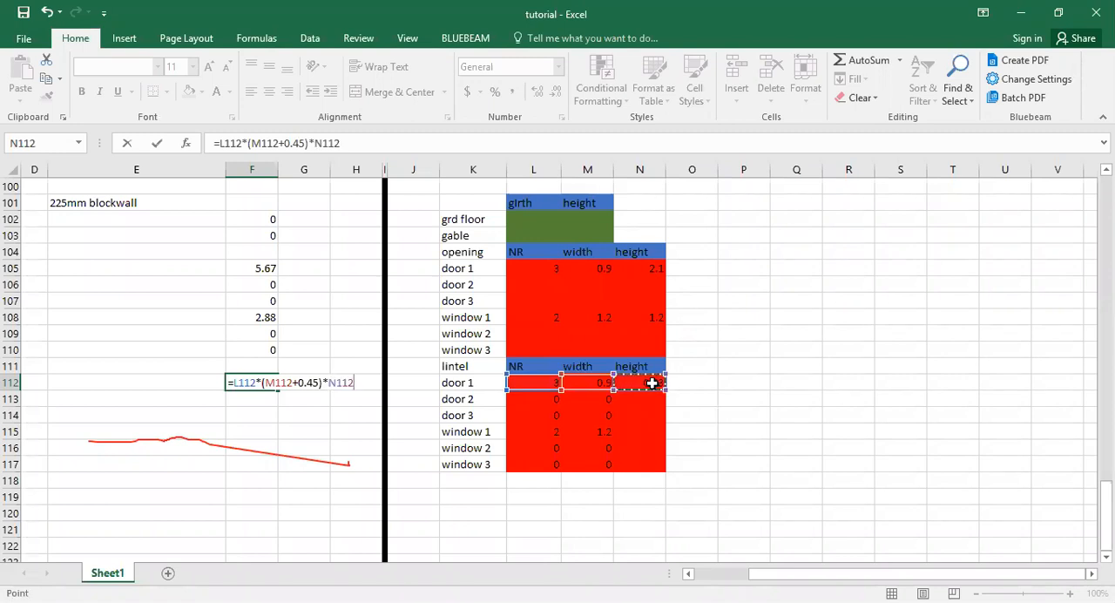
{"action": "key", "text": "Return"}
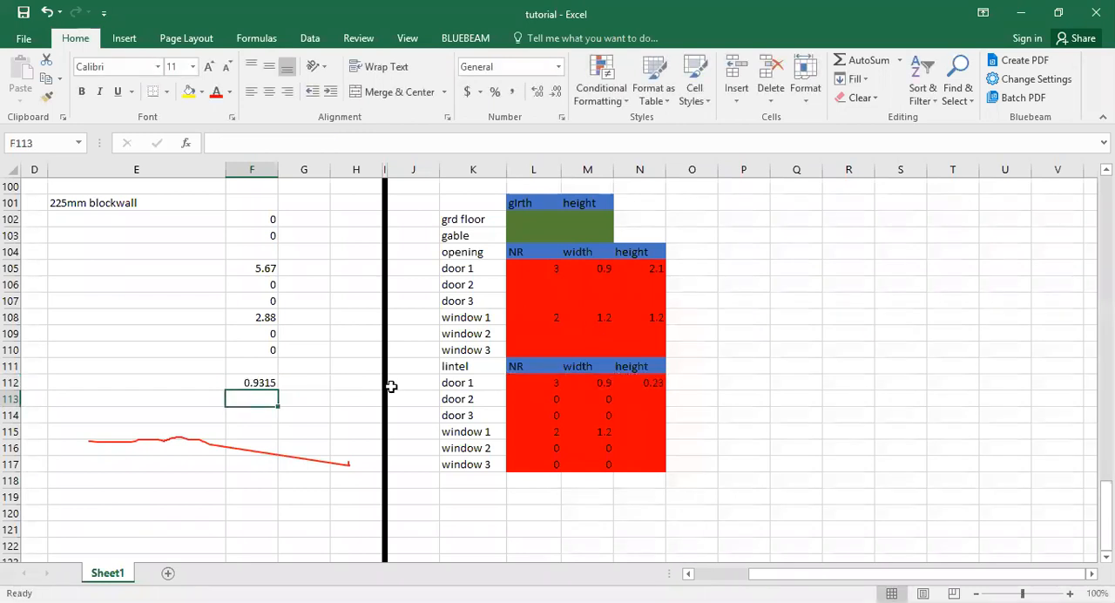
Fill the lintel area formula from F112 down to F117 for the remaining doors and windows.
{"action": "left_click", "coordinate": [274, 382]}
{"action": "left_click_drag", "start_coordinate": [276, 391], "coordinate": [371, 411]}
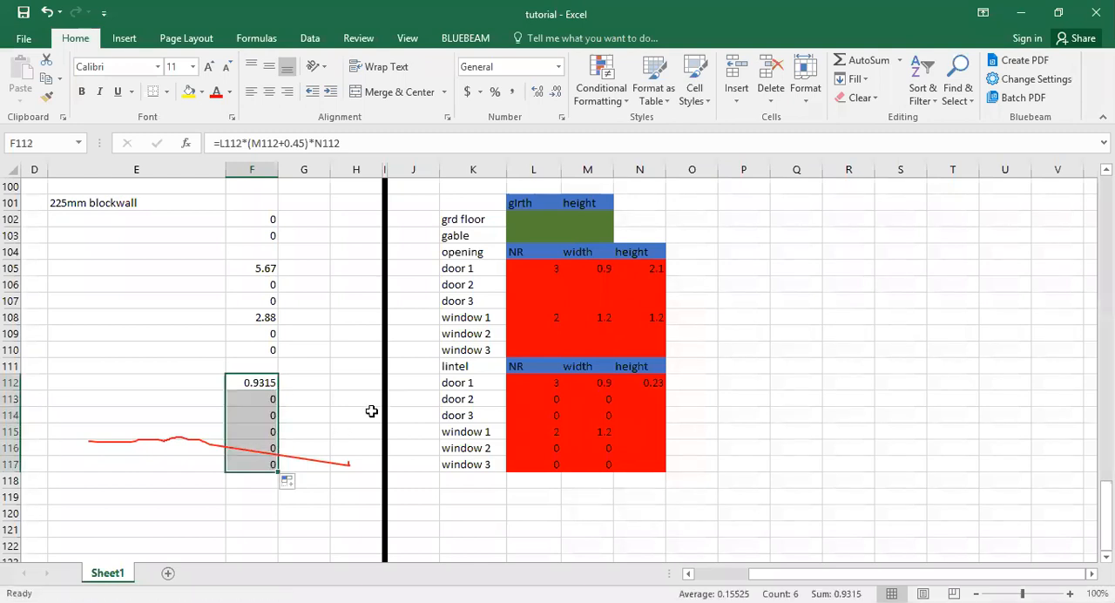
{"action": "left_click", "coordinate": [371, 411]}
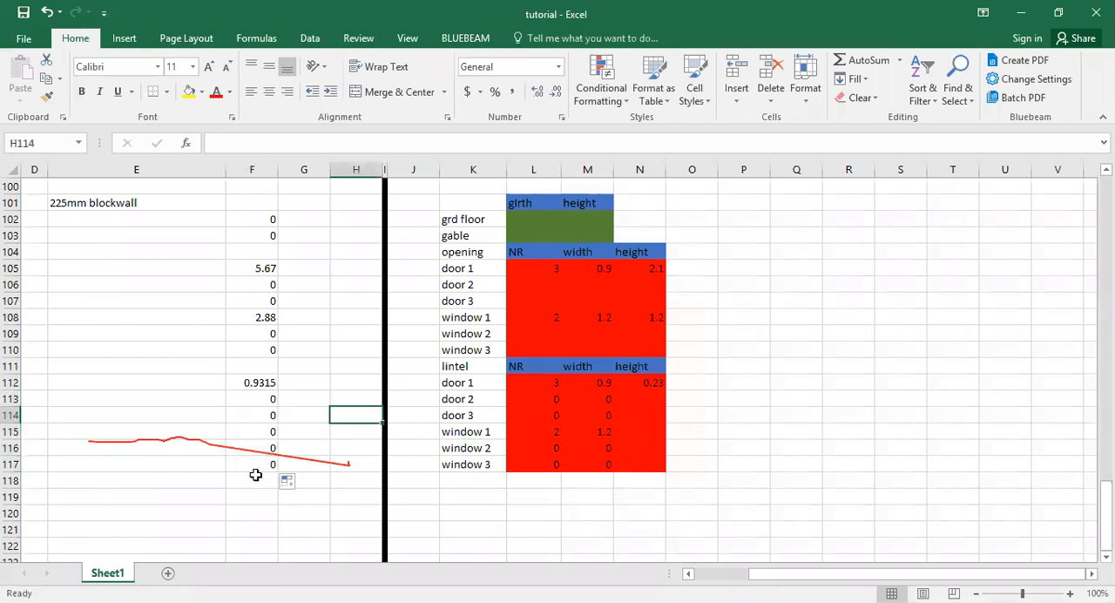
Add a bottom border to F117 beneath the last lintel area.
{"action": "left_click", "coordinate": [255, 479]}
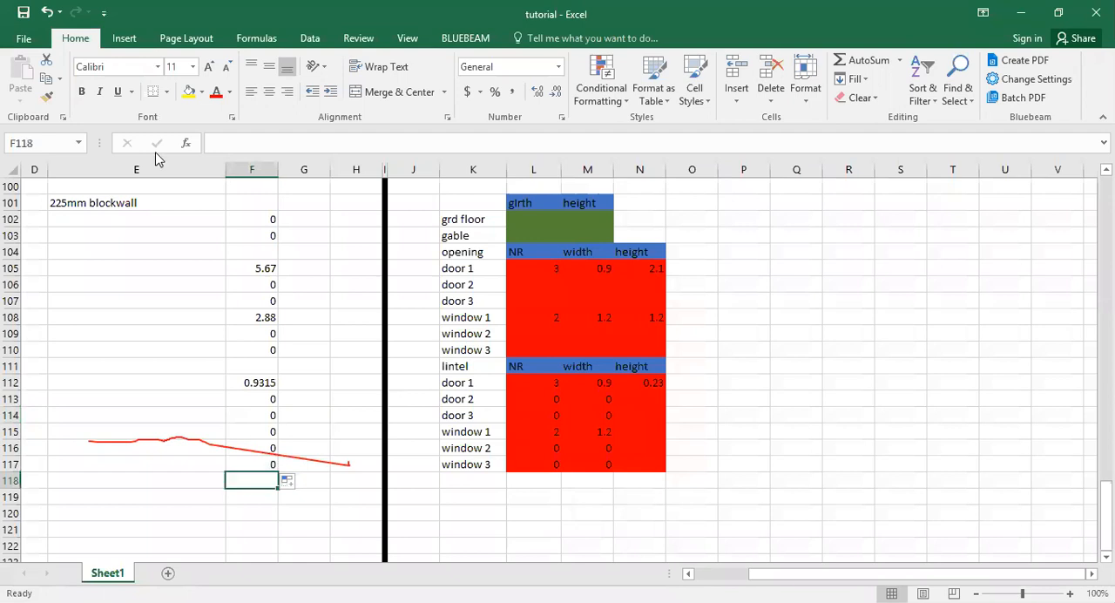
{"action": "left_click", "coordinate": [248, 462]}
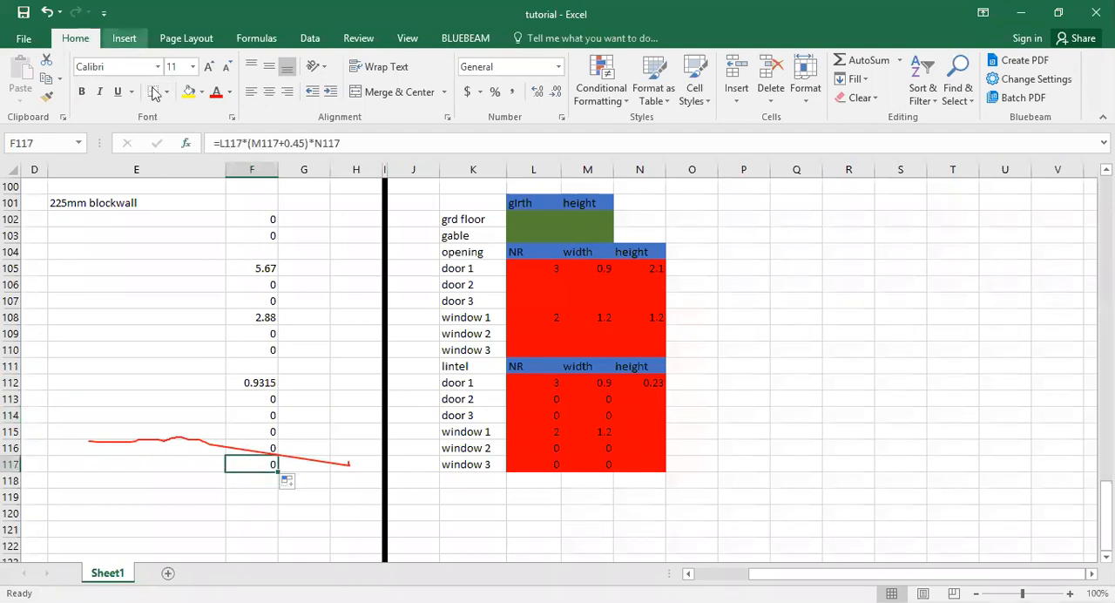
{"action": "left_click", "coordinate": [264, 477]}
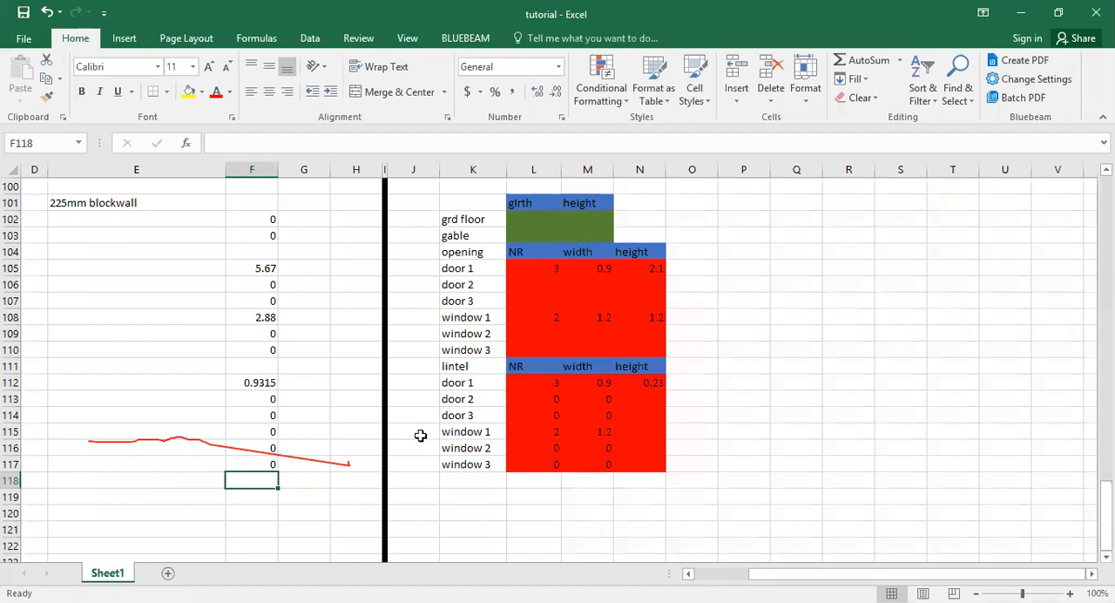
Review the wall, opening and lintel area ranges in turn: F102:F103, F105:F110 and F112:F117.
{"action": "left_click", "coordinate": [270, 219]}
{"action": "left_click_drag", "start_coordinate": [277, 226], "coordinate": [263, 248]}
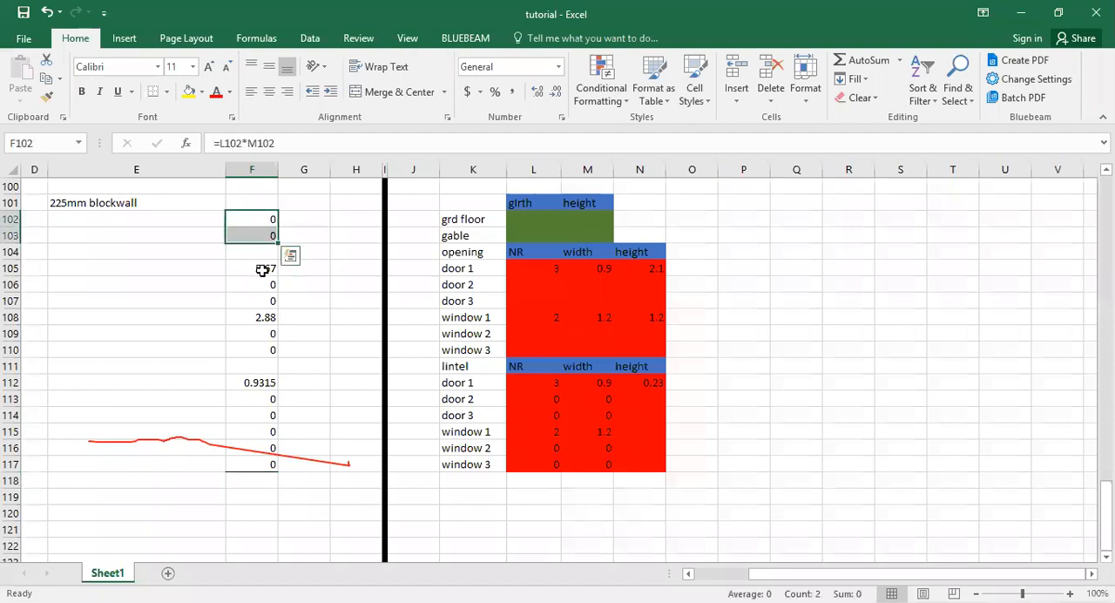
{"action": "left_click_drag", "start_coordinate": [262, 269], "coordinate": [269, 352]}
{"action": "left_click_drag", "start_coordinate": [257, 382], "coordinate": [273, 463]}
{"action": "key", "text": "ctrl+d"}
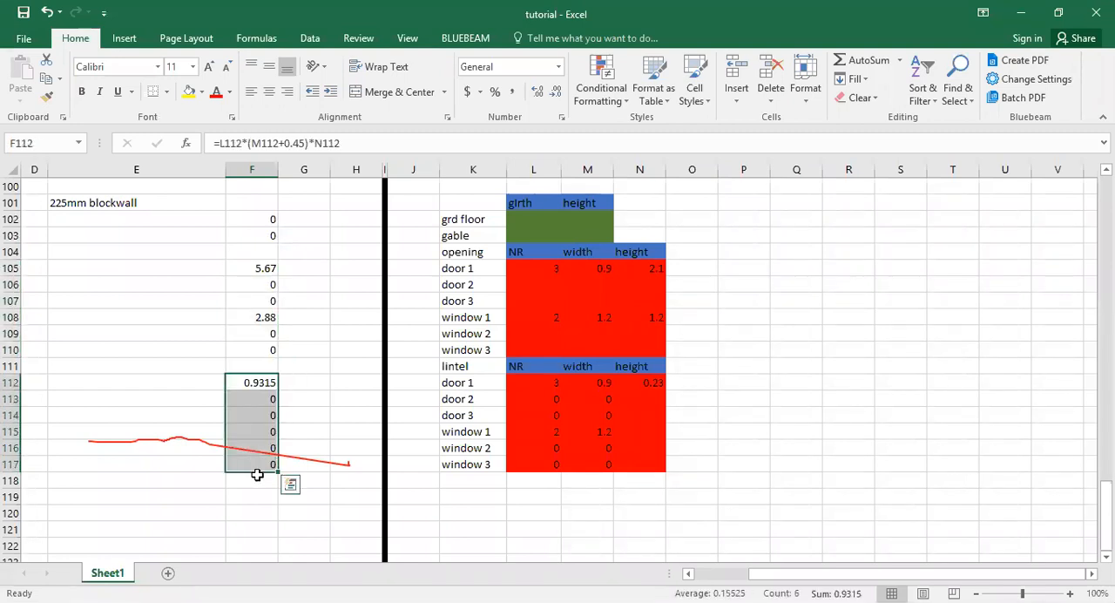
{"action": "left_click", "coordinate": [257, 475]}
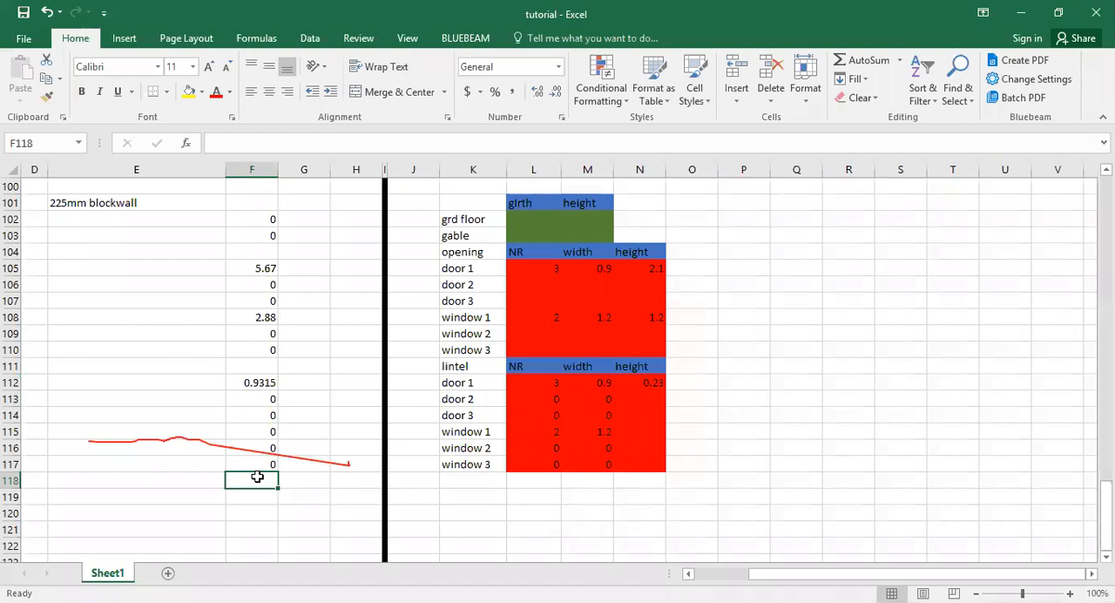
{"action": "type", "text": "="}
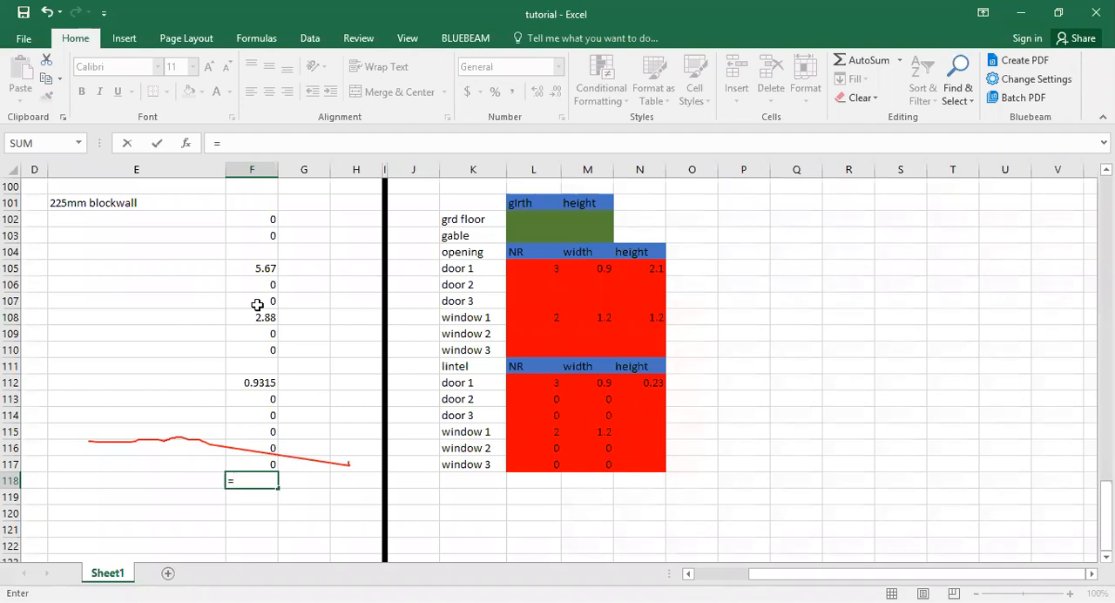
{"action": "left_click_drag", "start_coordinate": [533, 285], "coordinate": [587, 415]}
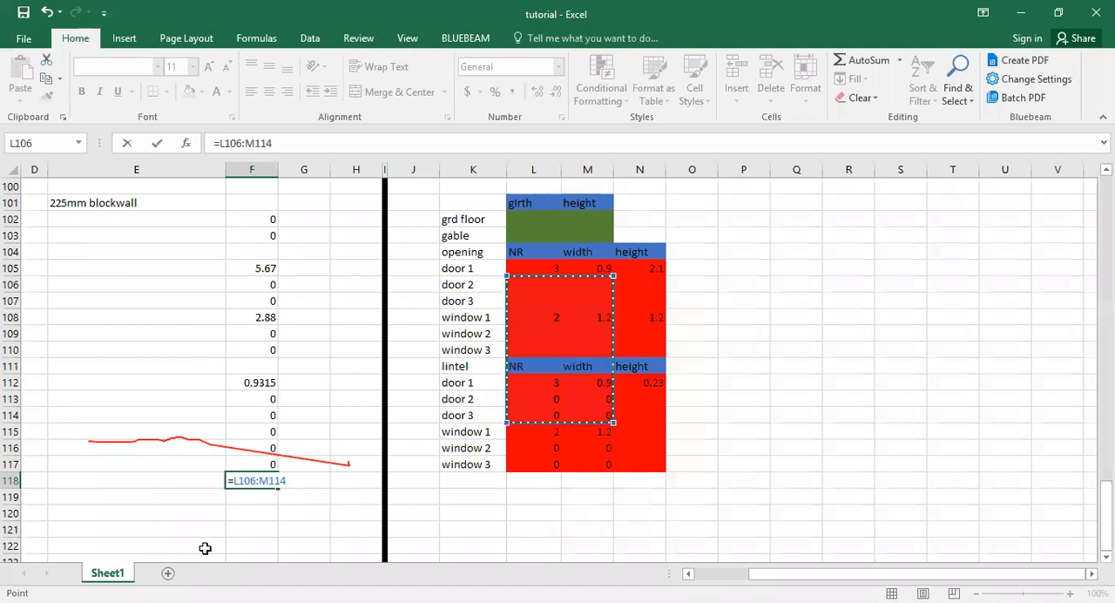
{"action": "key", "text": "Escape"}
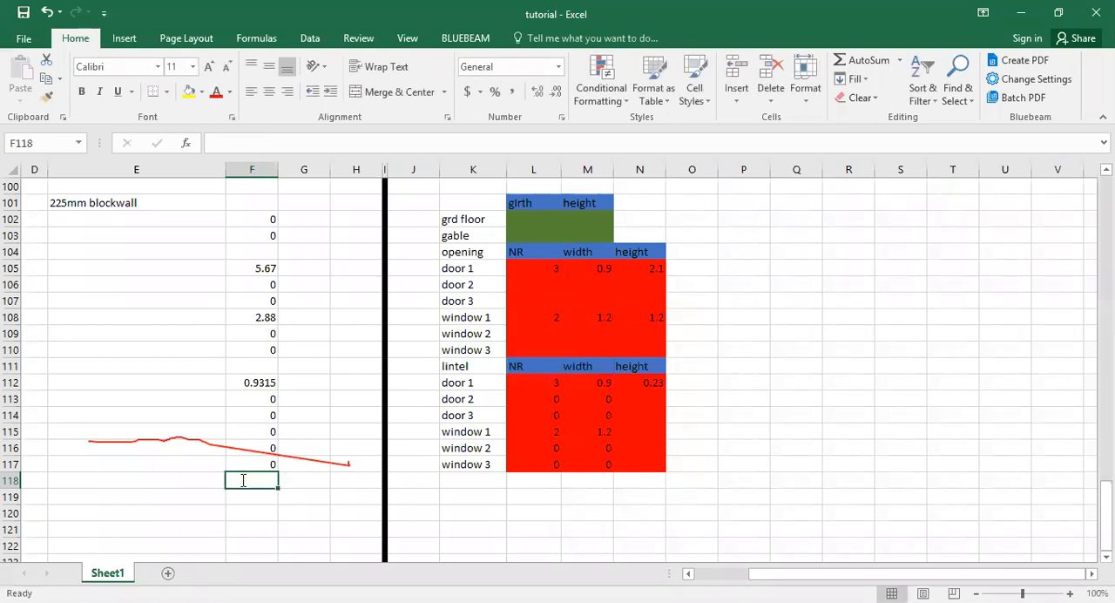
Enter =sum(F102:F103)-sum(F105:F110)-sum(F112:F117) in F118 to get the net blockwall area after opening and lintel deductions.
{"action": "type", "text": "="}
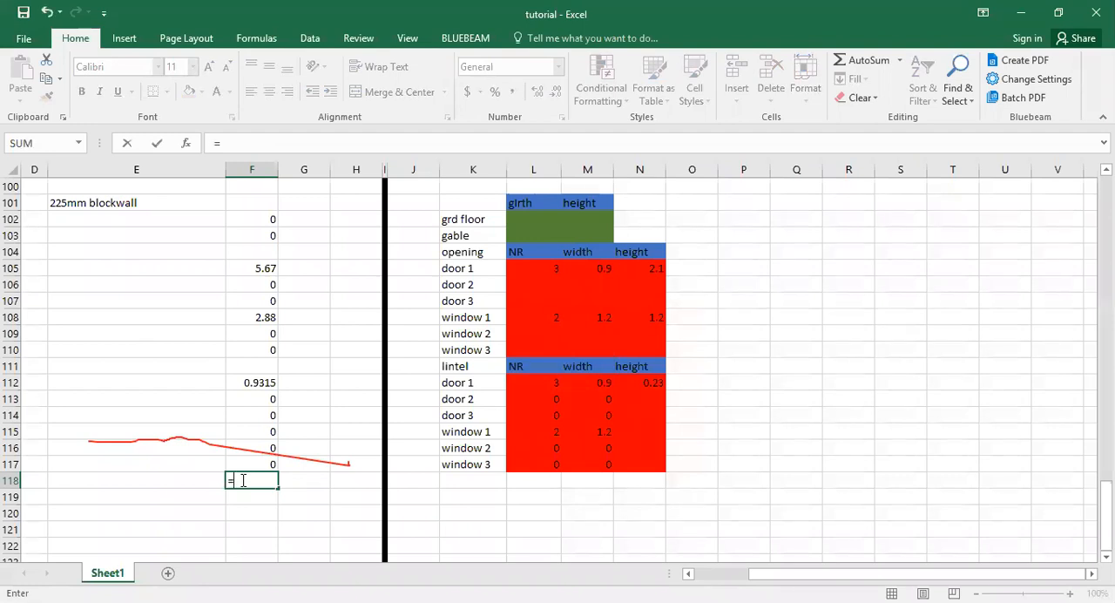
{"action": "type", "text": "sum"}
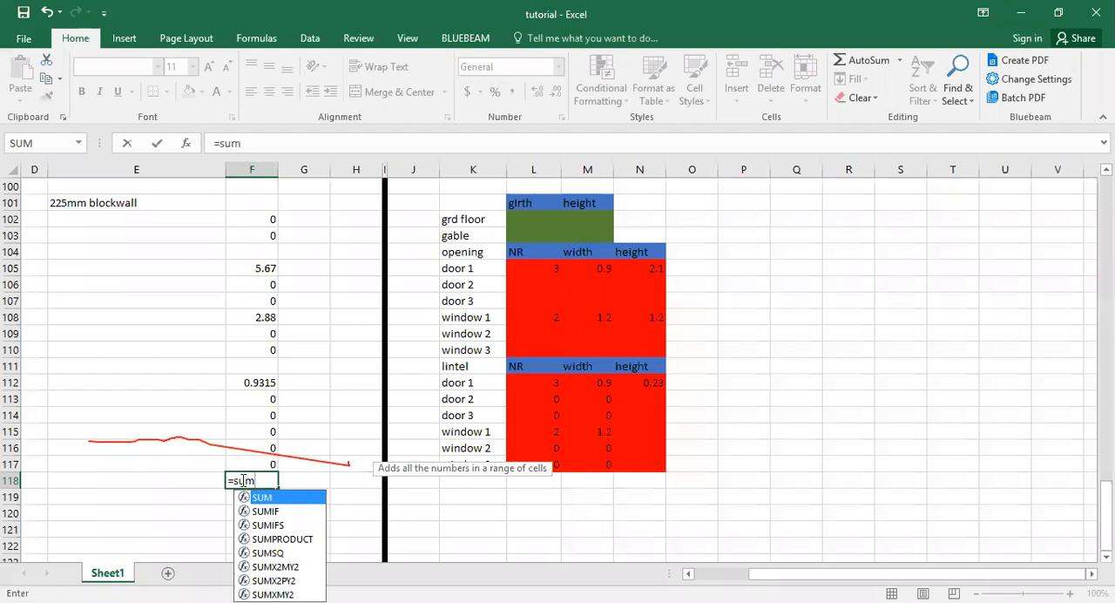
{"action": "type", "text": "("}
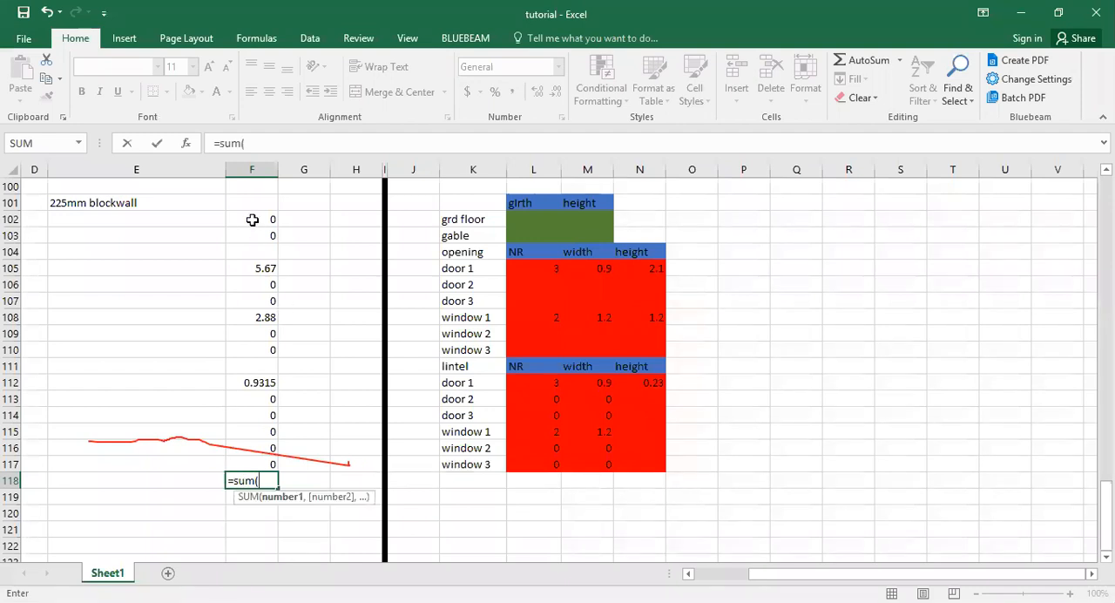
{"action": "left_click", "coordinate": [252, 219]}
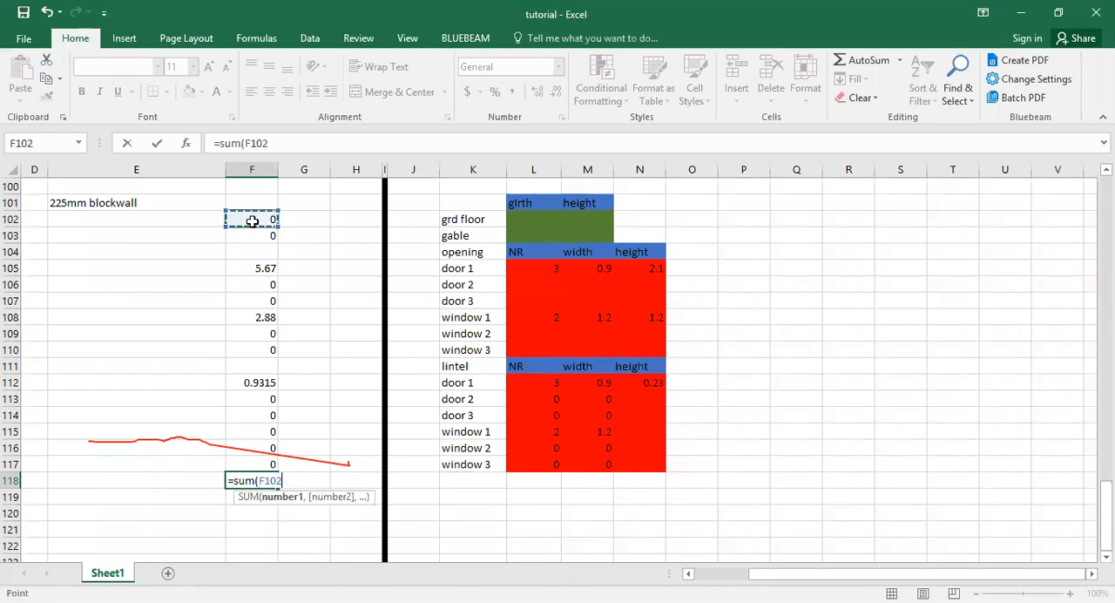
{"action": "left_click_drag", "start_coordinate": [252, 221], "coordinate": [252, 233]}
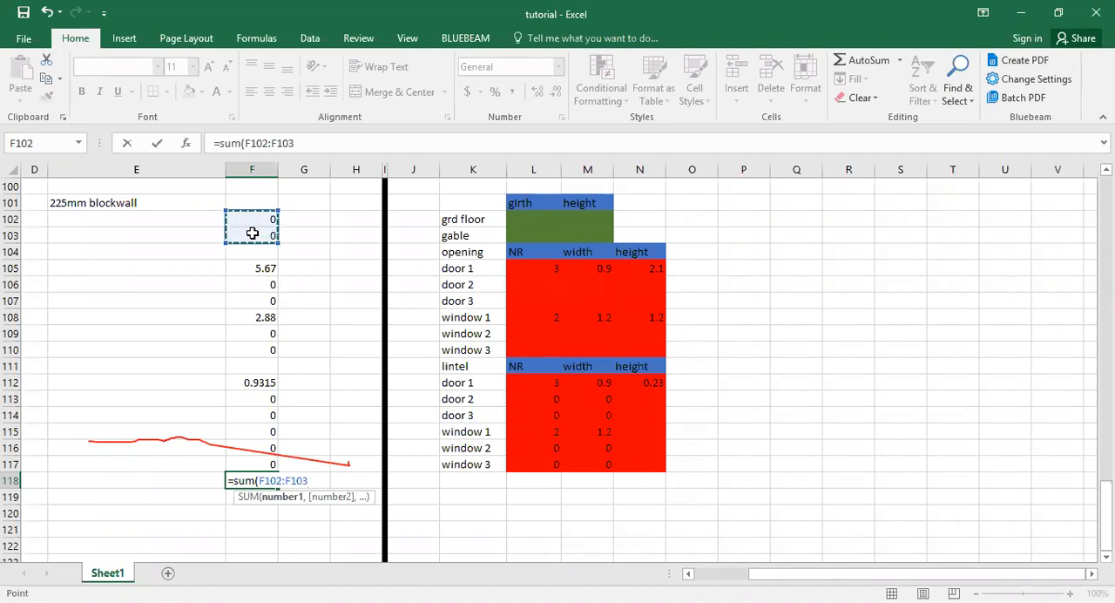
{"action": "type", "text": ")"}
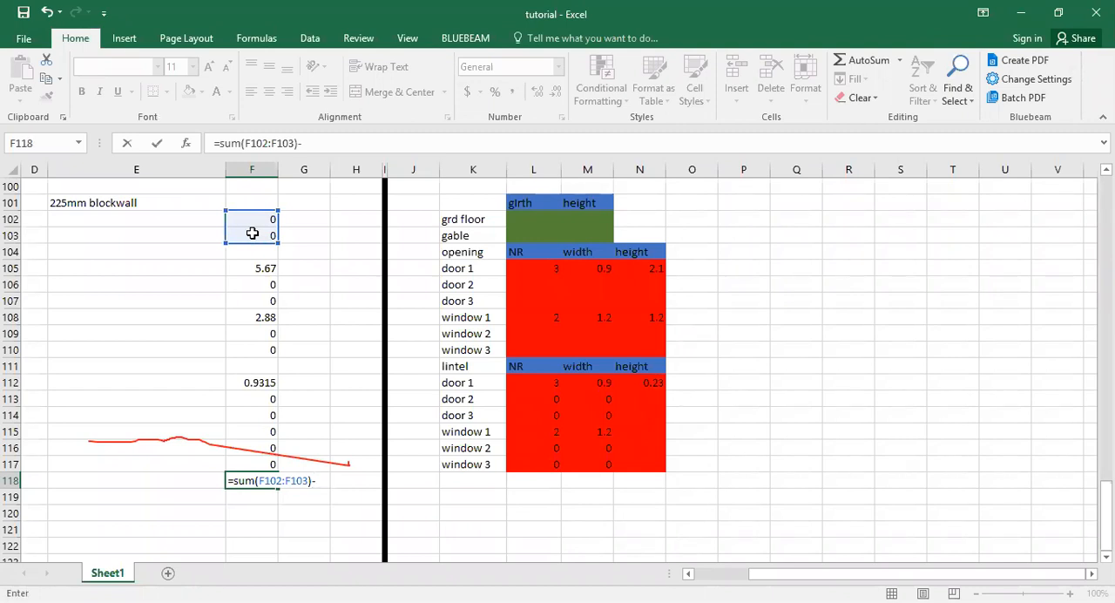
{"action": "type", "text": "-sum"}
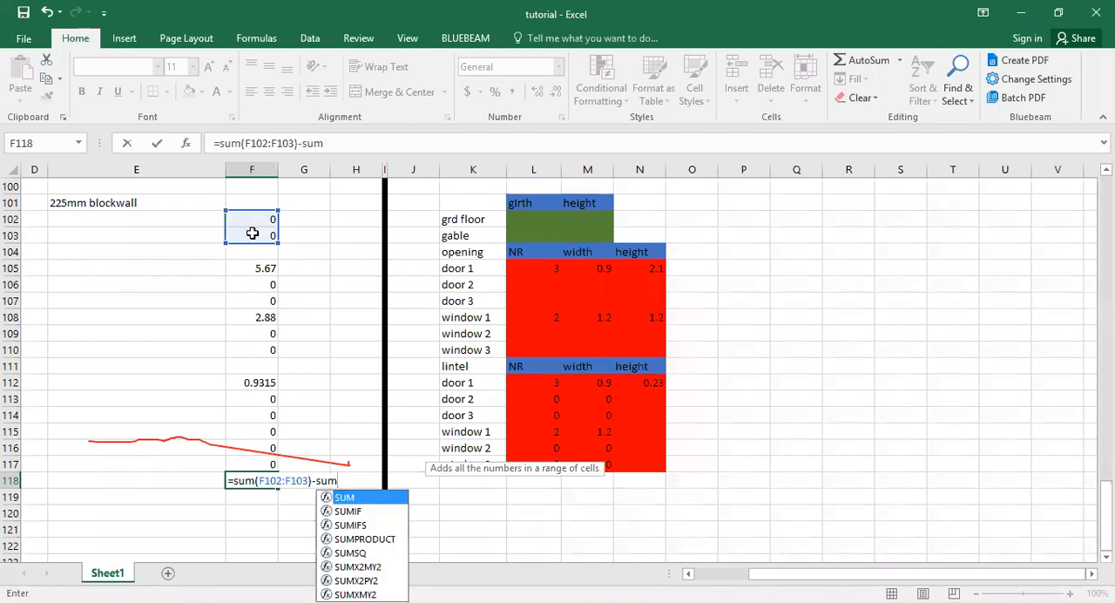
{"action": "type", "text": "("}
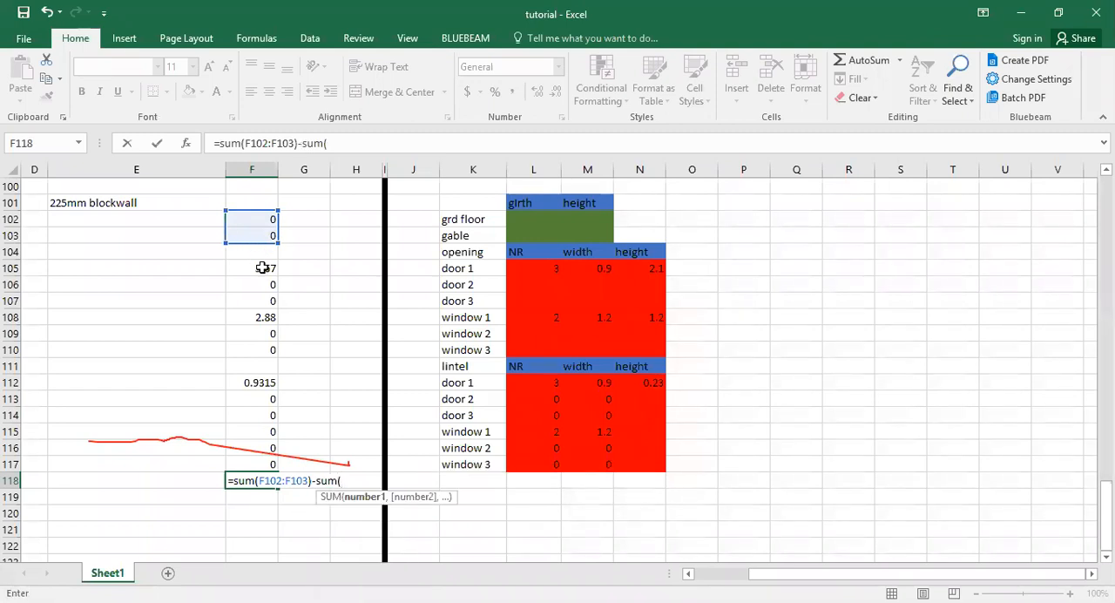
{"action": "left_click_drag", "start_coordinate": [262, 267], "coordinate": [260, 340]}
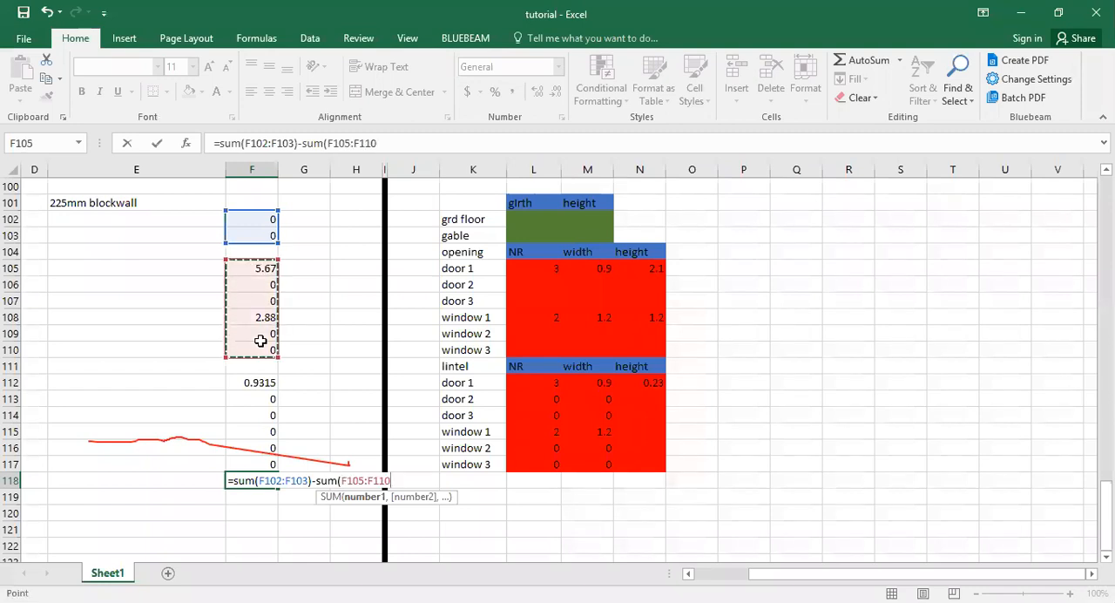
{"action": "type", "text": ")-"}
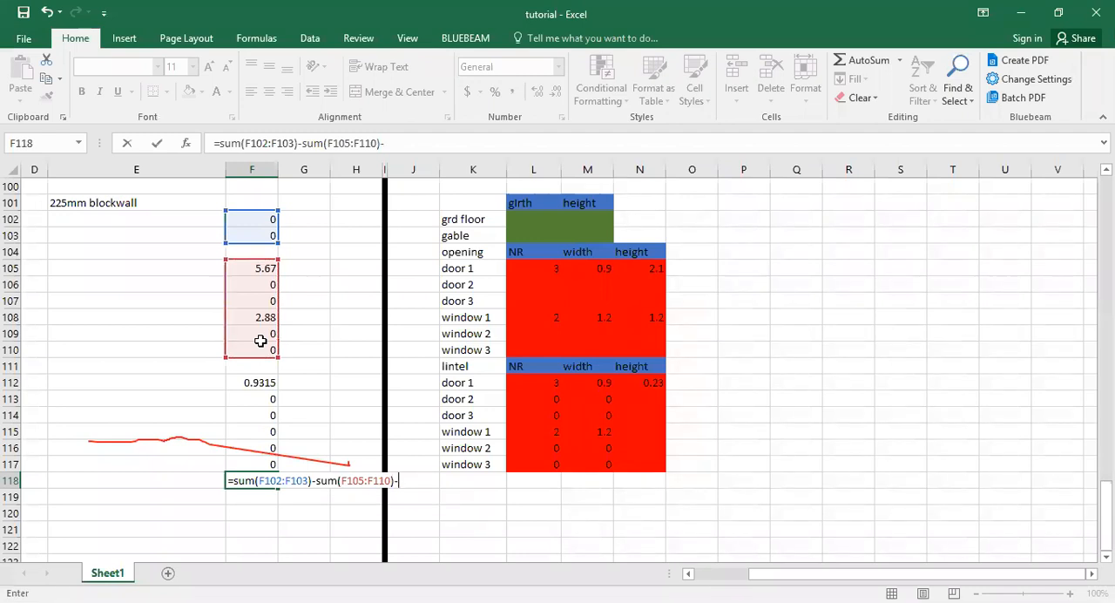
{"action": "type", "text": "sum"}
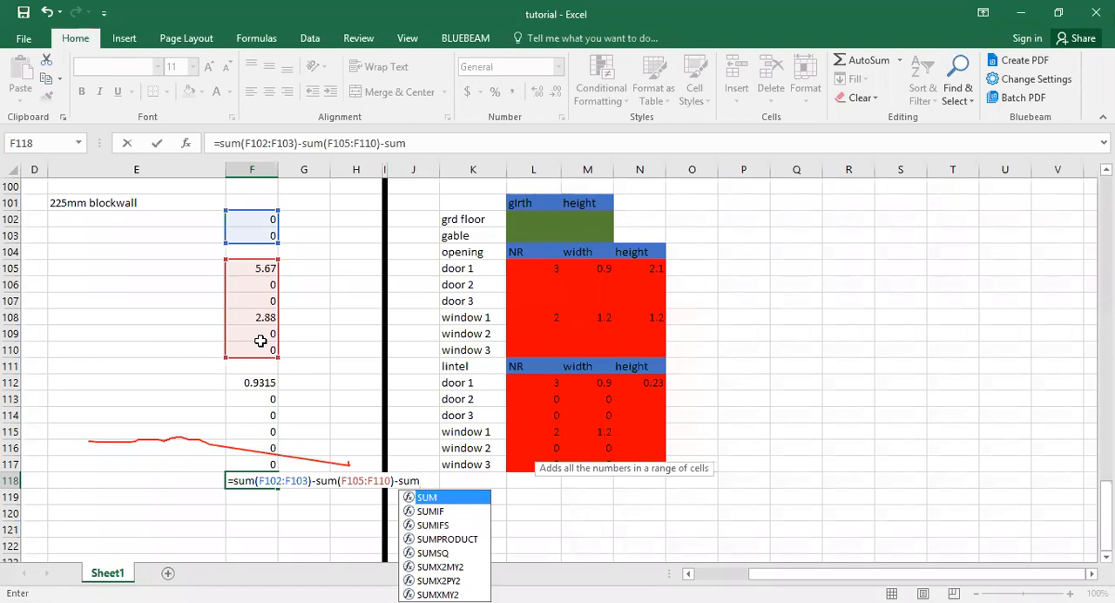
{"action": "type", "text": "("}
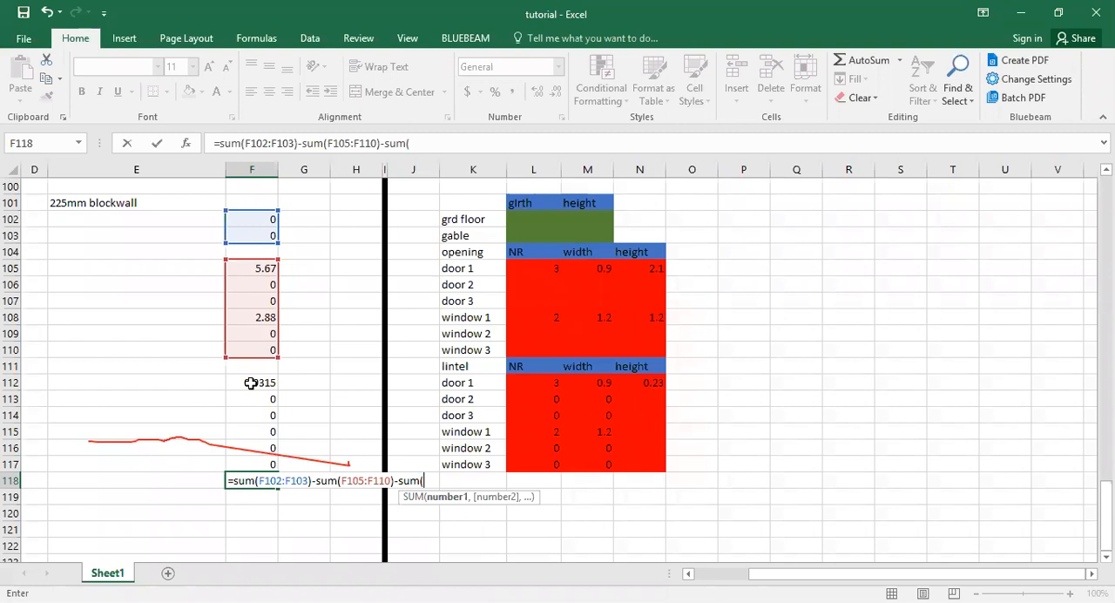
{"action": "left_click_drag", "start_coordinate": [250, 384], "coordinate": [249, 461]}
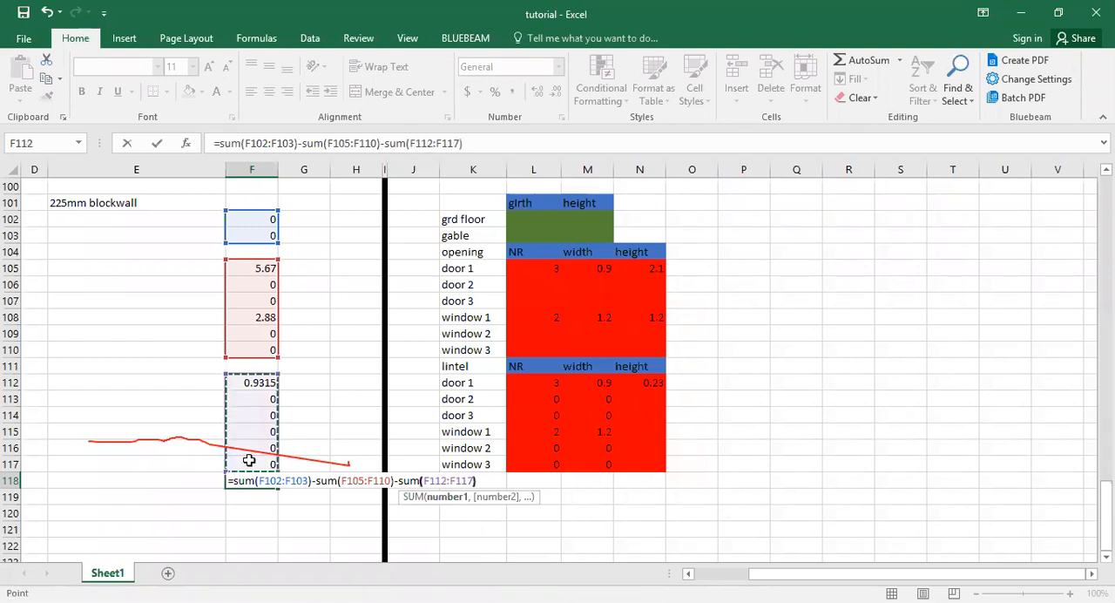
{"action": "key", "text": "Return"}
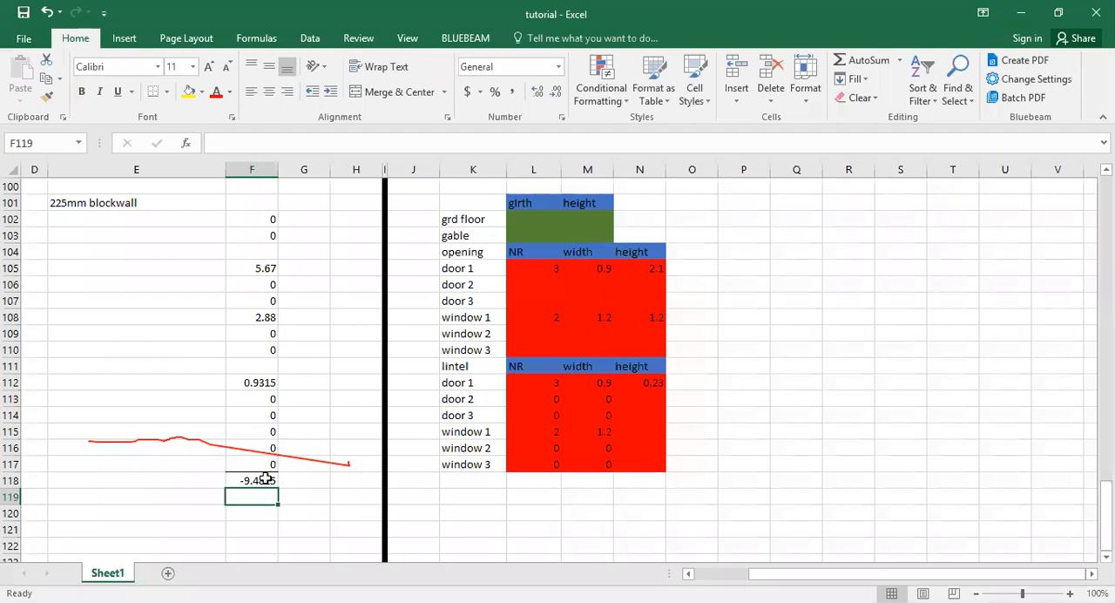
Enter a ground floor girth of 120 in L102 and a height of 3 in M102.
{"action": "left_click", "coordinate": [265, 478]}
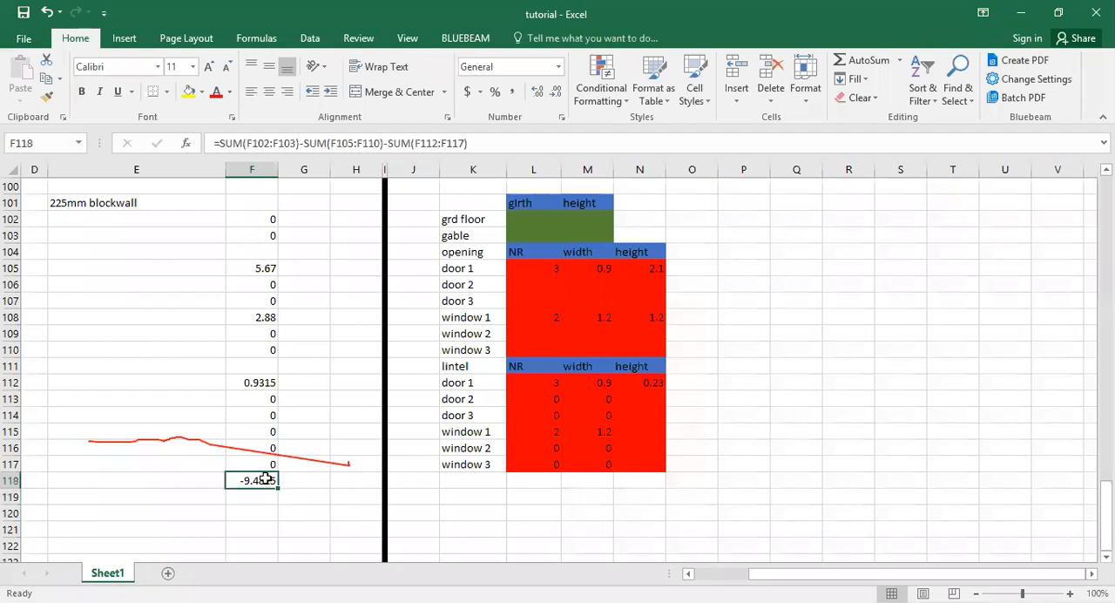
{"action": "left_click", "coordinate": [518, 214]}
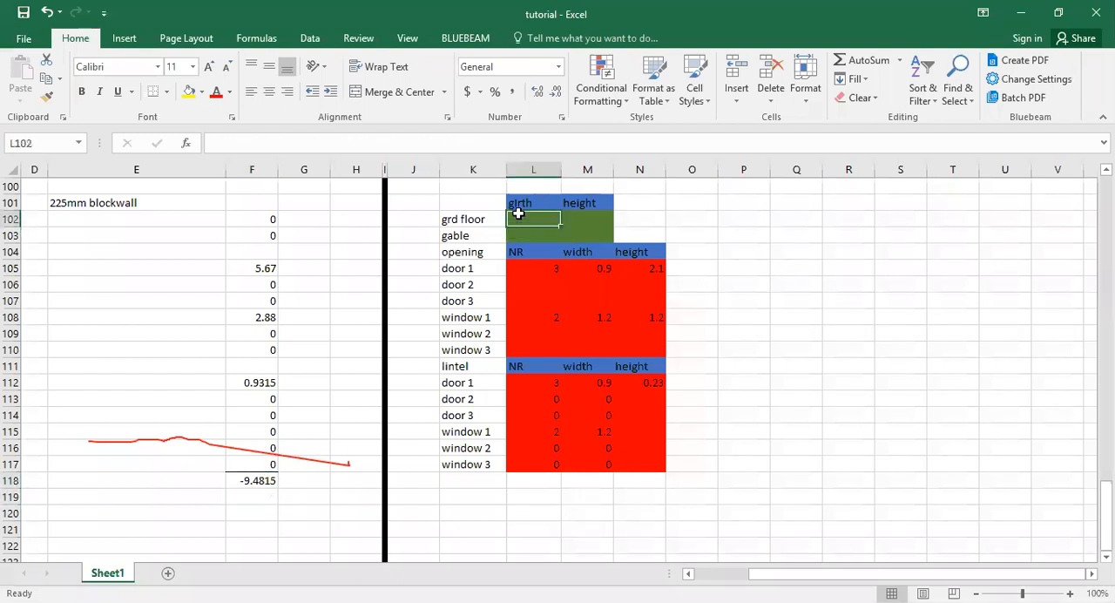
{"action": "type", "text": "120"}
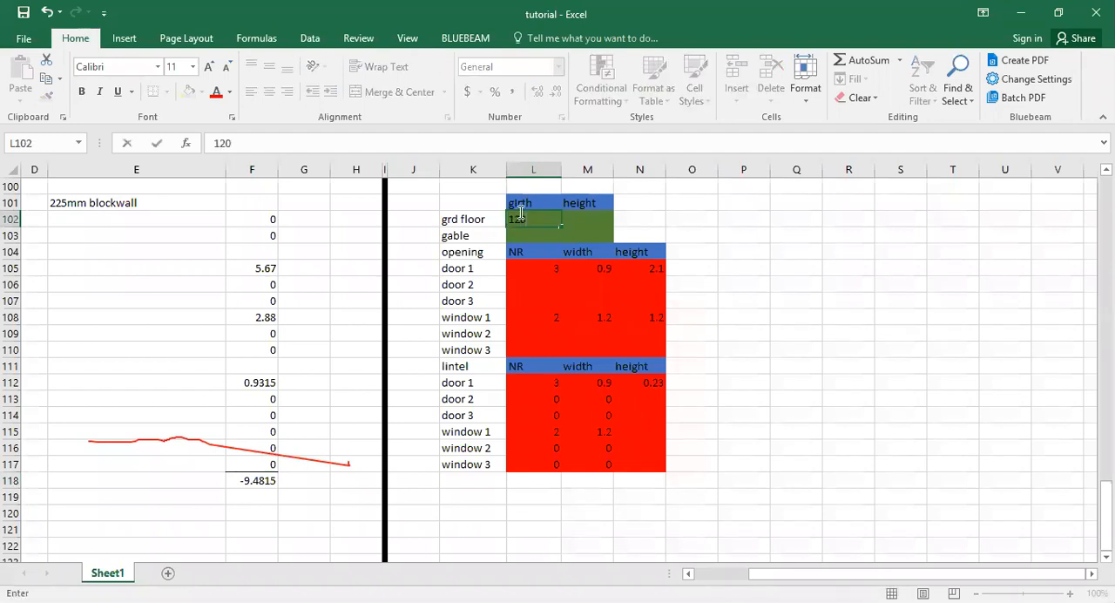
{"action": "key", "text": "Tab"}
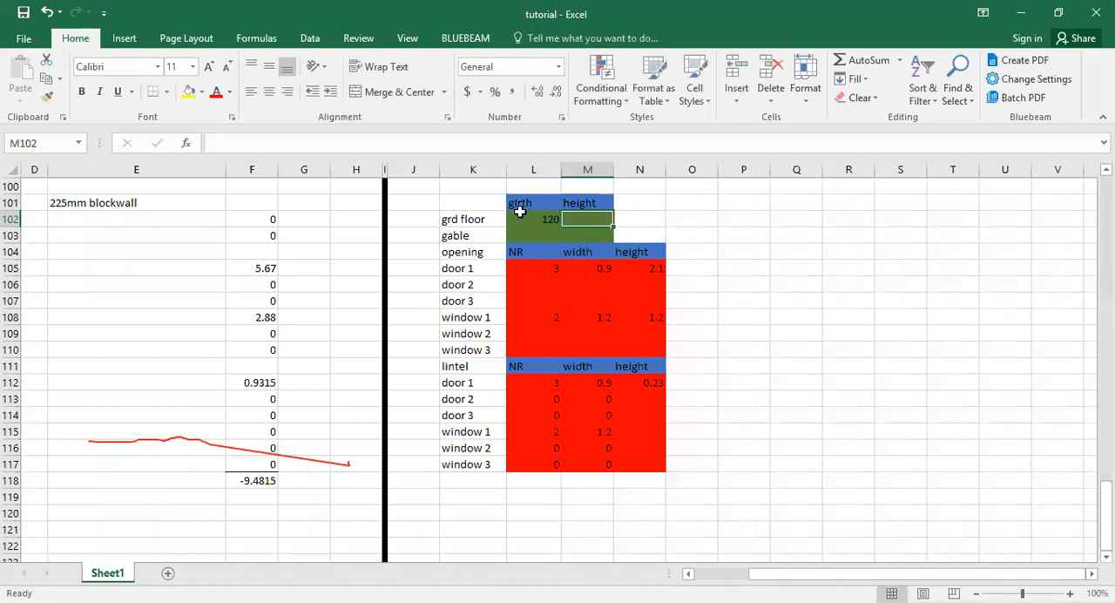
{"action": "type", "text": "3"}
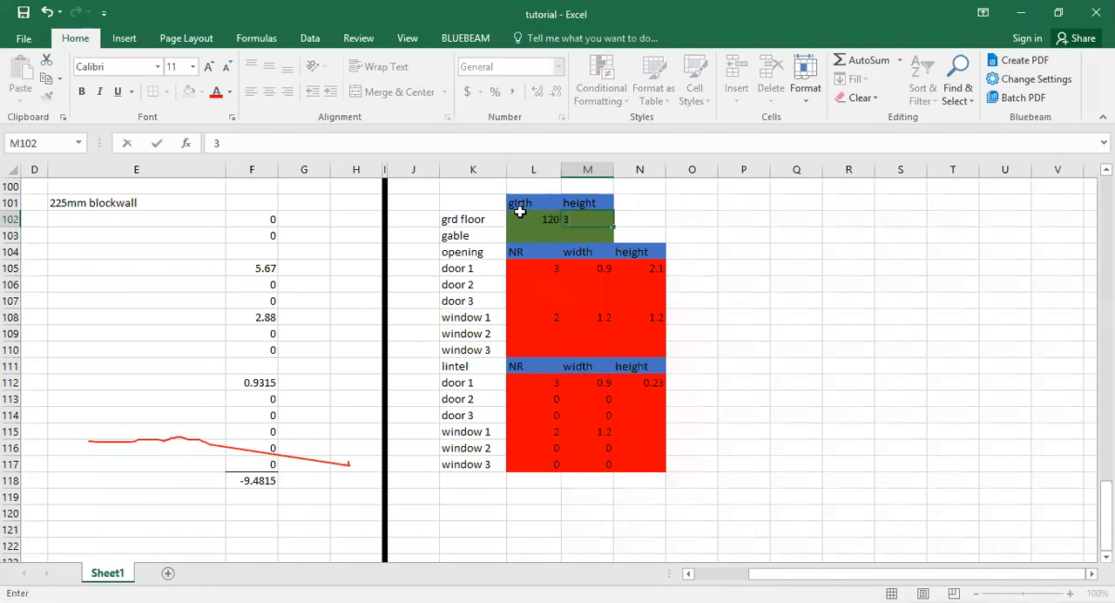
{"action": "key", "text": "Return"}
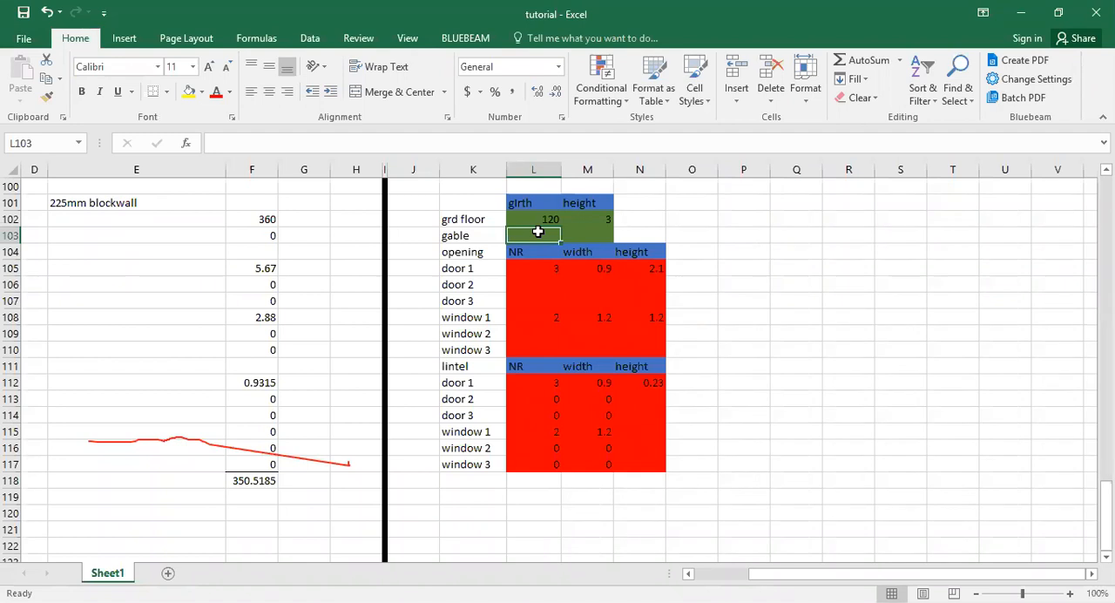
Enter a gable girth of 10 in L103 and a height of 3 in M103.
{"action": "type", "text": "10"}
{"action": "key", "text": "BackSpace"}
{"action": "key", "text": "BackSpace"}
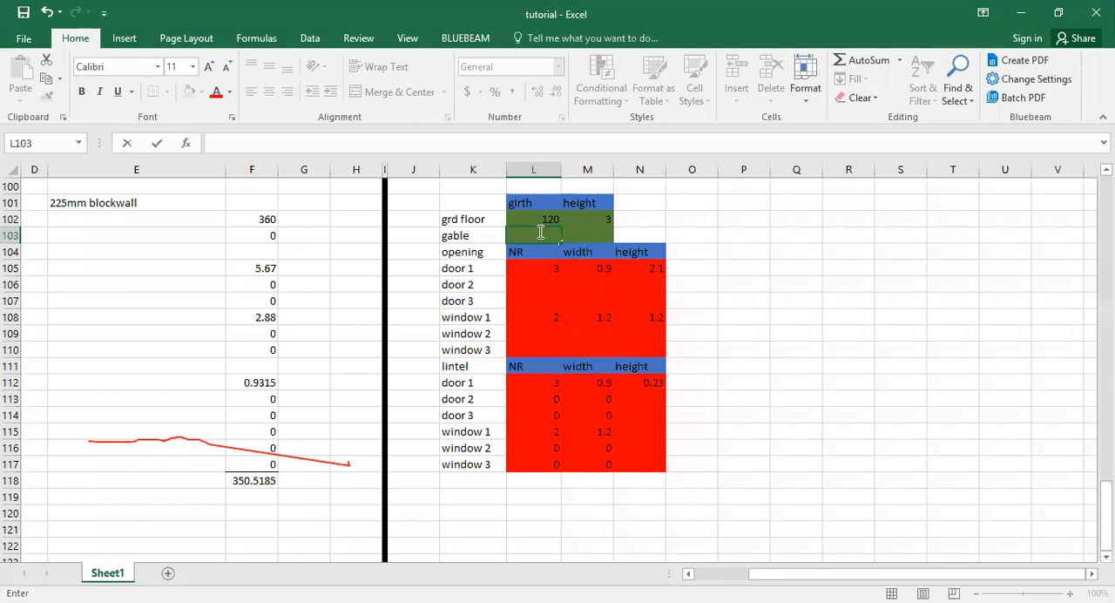
{"action": "type", "text": "10"}
{"action": "key", "text": "Tab"}
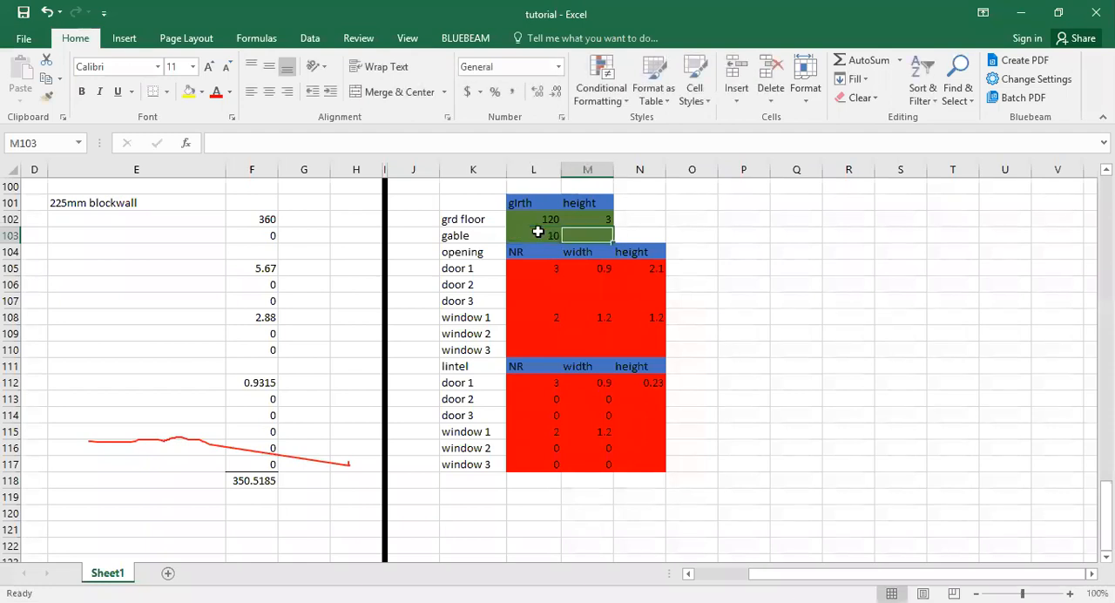
{"action": "type", "text": "2"}
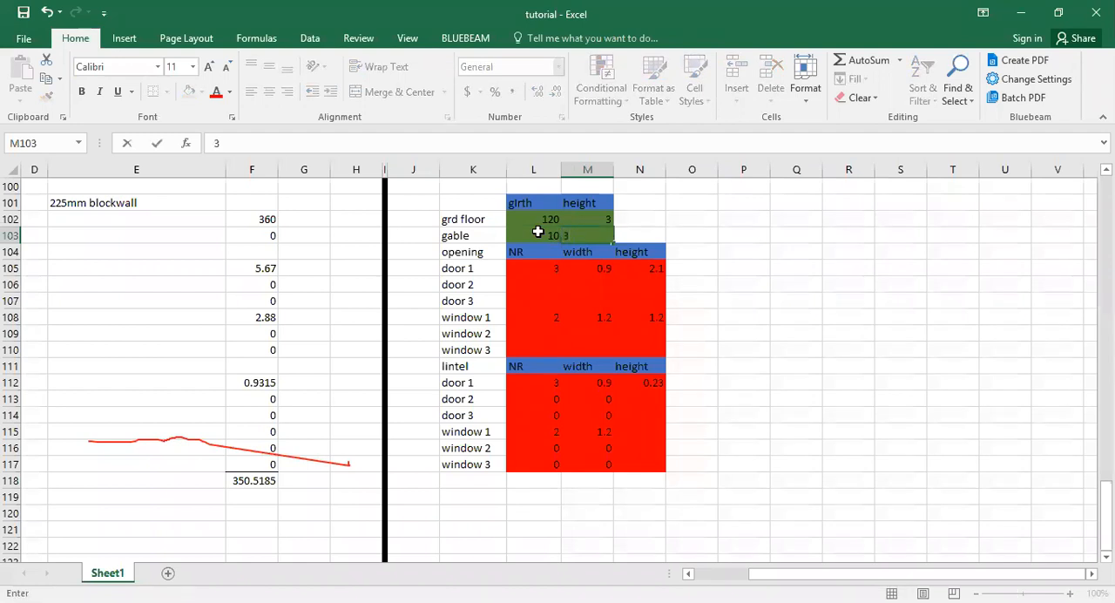
{"action": "key", "text": "Return"}
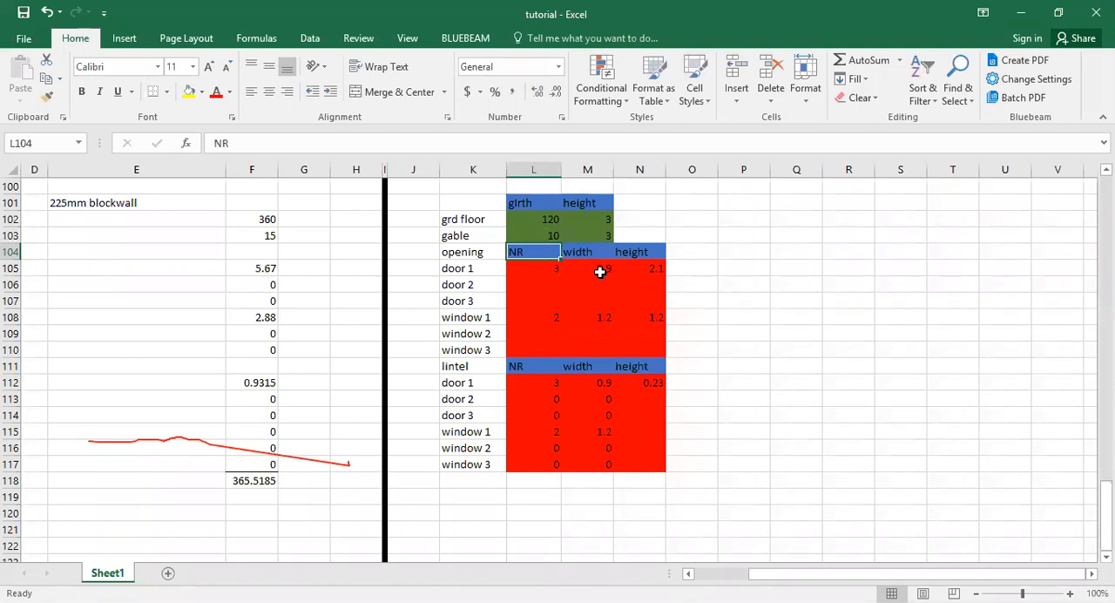
Fill in the door 2 opening in L106:N106 with NR 2, width 0.75 and height 2.1.
{"action": "left_click", "coordinate": [543, 281]}
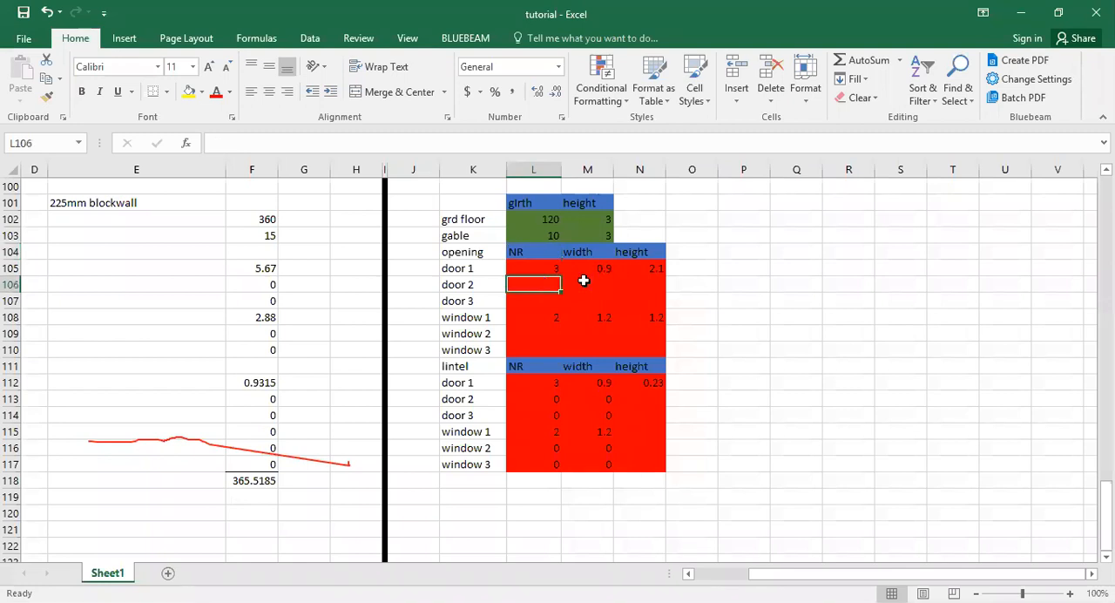
{"action": "type", "text": "2"}
{"action": "left_click", "coordinate": [585, 281]}
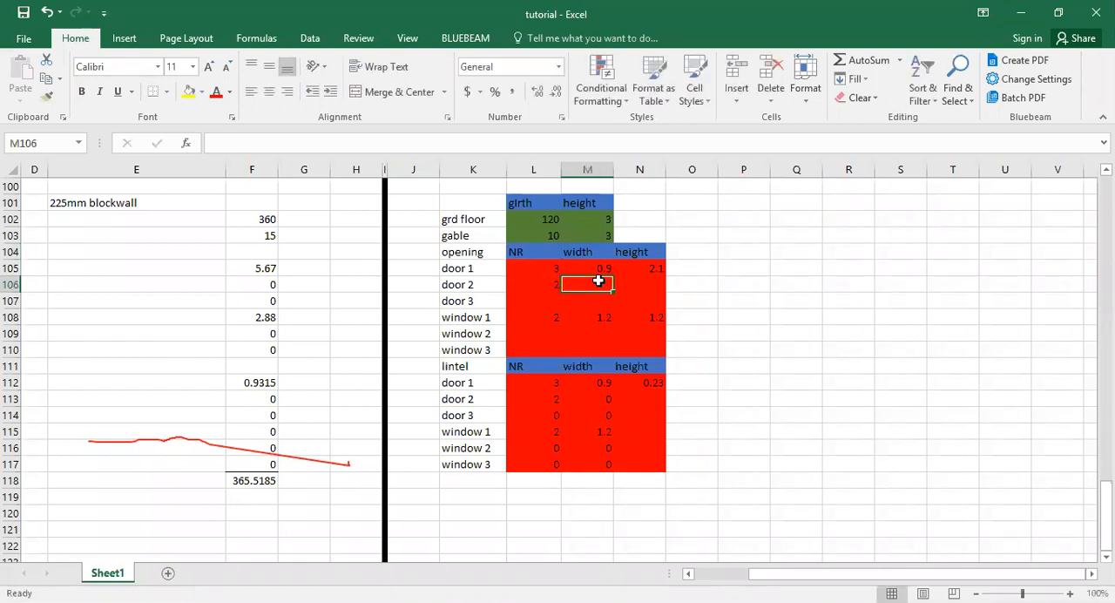
{"action": "type", "text": "0.75"}
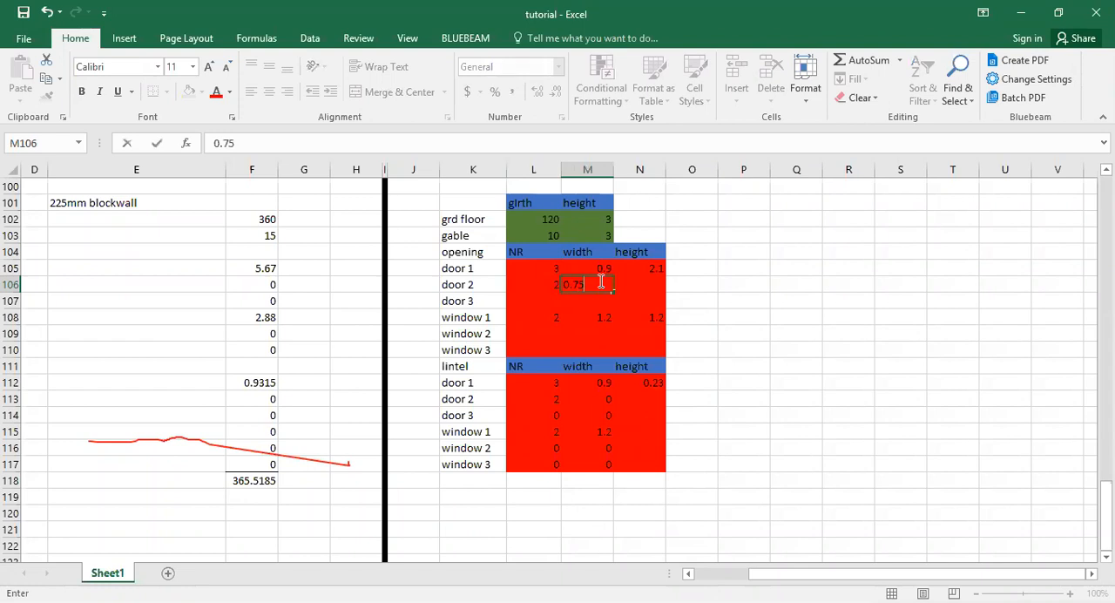
{"action": "key", "text": "Tab"}
{"action": "type", "text": "2.1"}
{"action": "key", "text": "Return"}
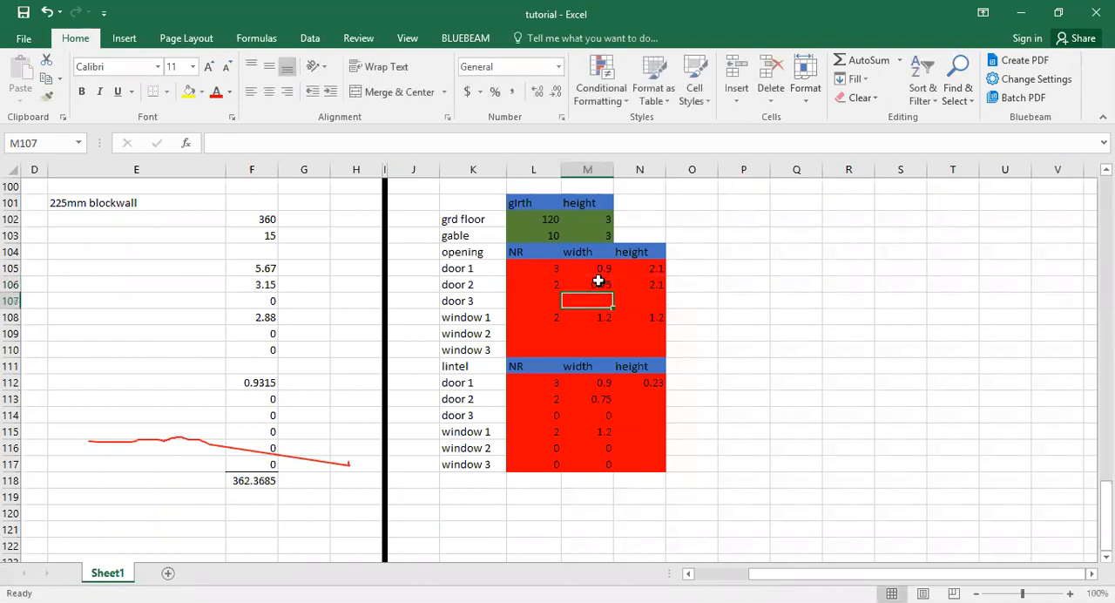
Fill in the window 2 opening in L109:N109 with NR 2, width 0.6 and height 0.6, and check the net area formula in F118.
{"action": "left_click", "coordinate": [539, 330]}
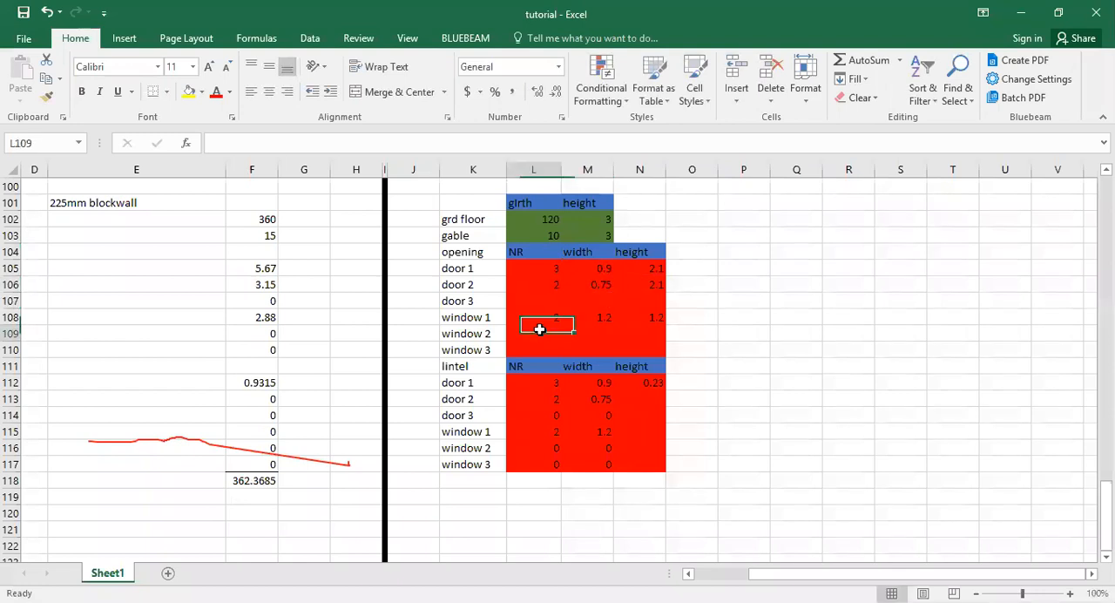
{"action": "type", "text": "2"}
{"action": "left_click", "coordinate": [579, 335]}
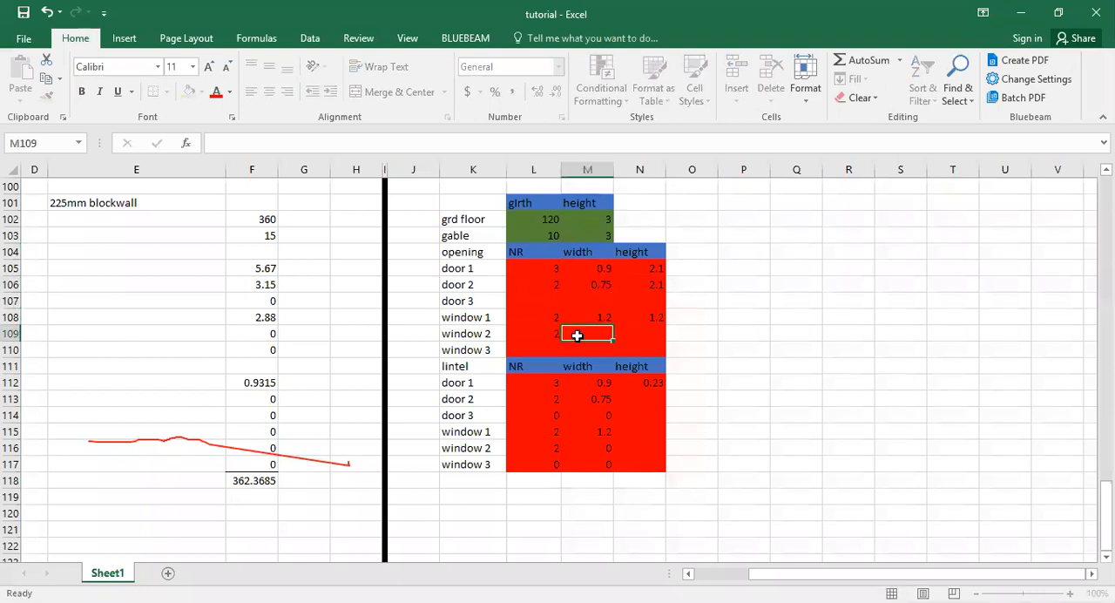
{"action": "type", "text": "0.6"}
{"action": "key", "text": "Tab"}
{"action": "type", "text": "0,"}
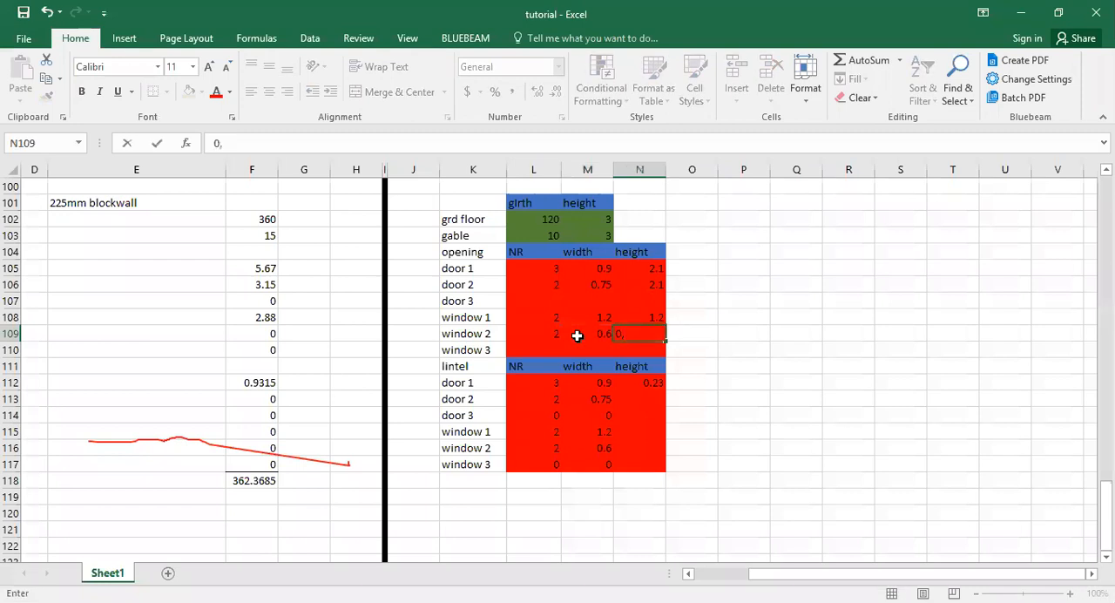
{"action": "key", "text": "BackSpace"}
{"action": "type", "text": ".6"}
{"action": "key", "text": "Return"}
{"action": "left_click", "coordinate": [355, 415]}
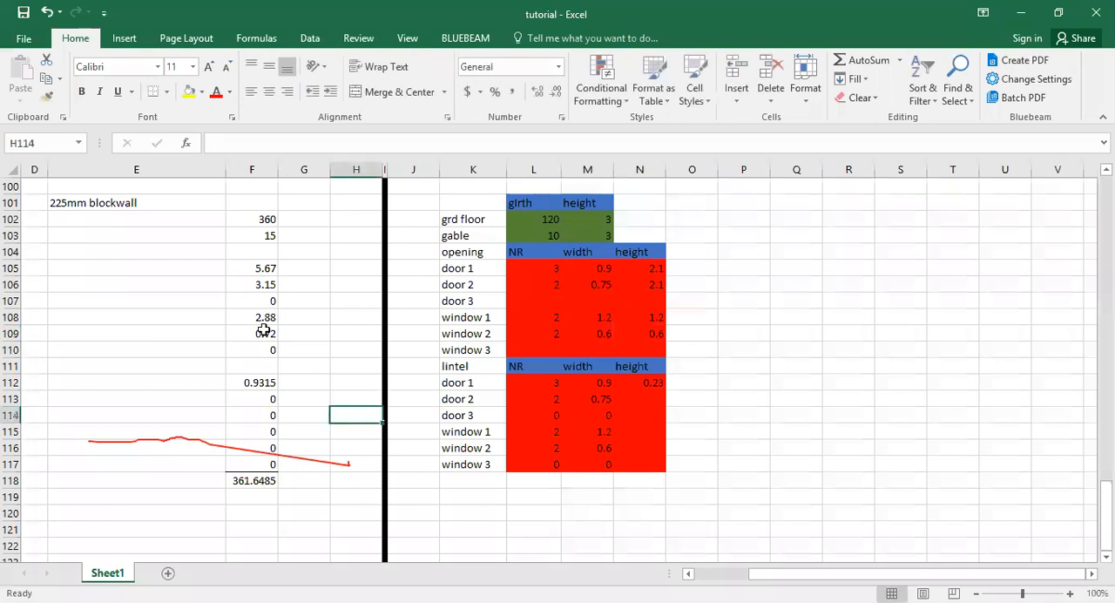
{"action": "left_click", "coordinate": [252, 480]}
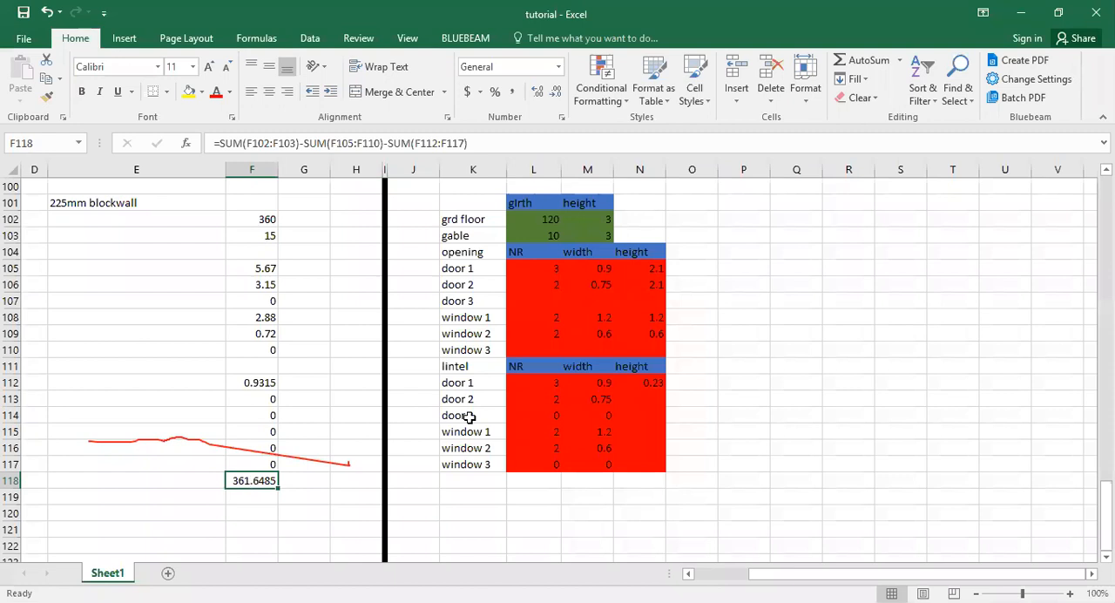
Enter a lintel height of 0.23 for door 2, window 1 and window 2 in N113, N115 and N116.
{"action": "left_click", "coordinate": [641, 385]}
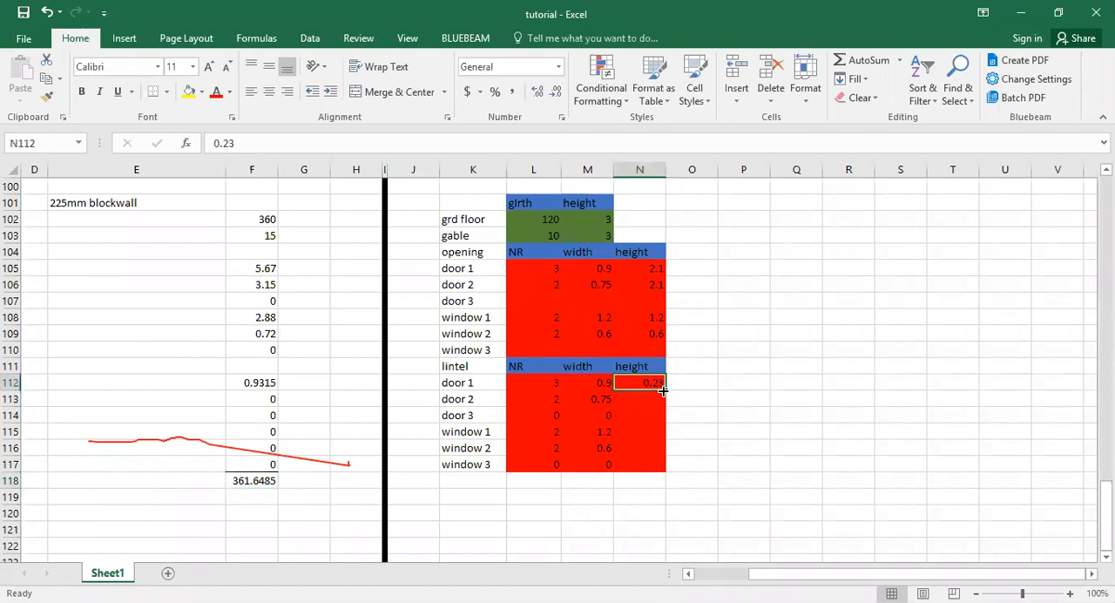
{"action": "left_click_drag", "start_coordinate": [663, 392], "coordinate": [633, 439]}
{"action": "left_click", "coordinate": [631, 433]}
{"action": "type", "text": "0.3"}
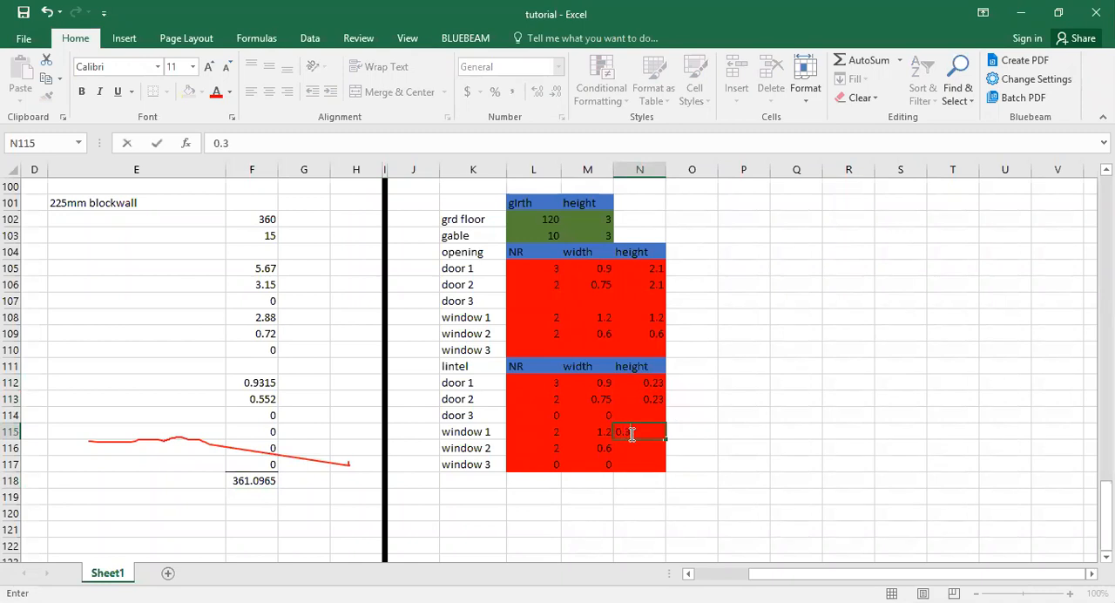
{"action": "key", "text": "BackSpace"}
{"action": "type", "text": "23"}
{"action": "key", "text": "Return"}
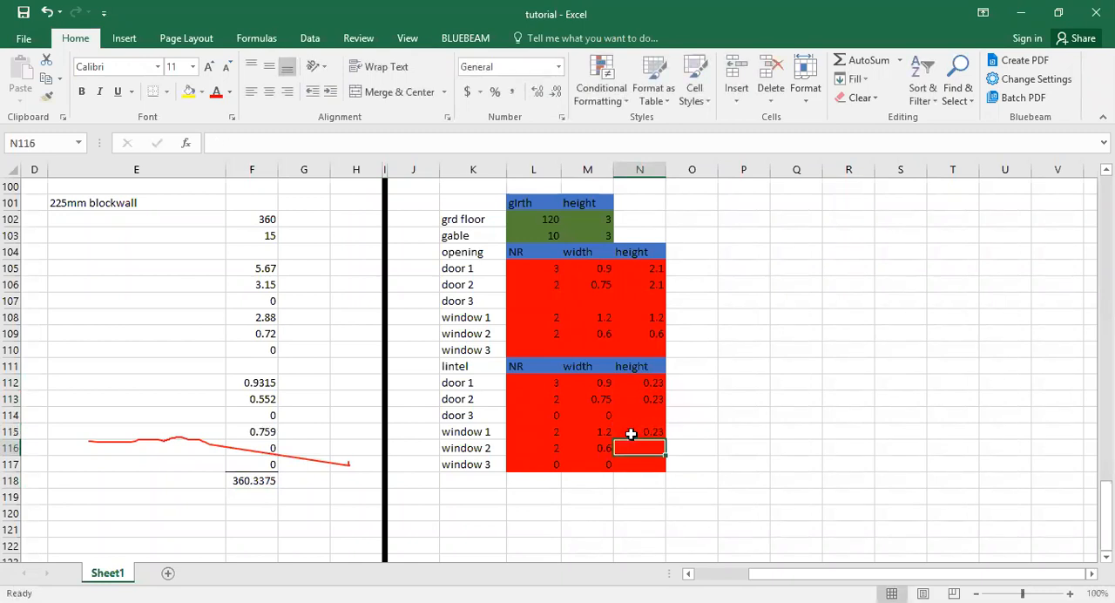
{"action": "type", "text": "0.23"}
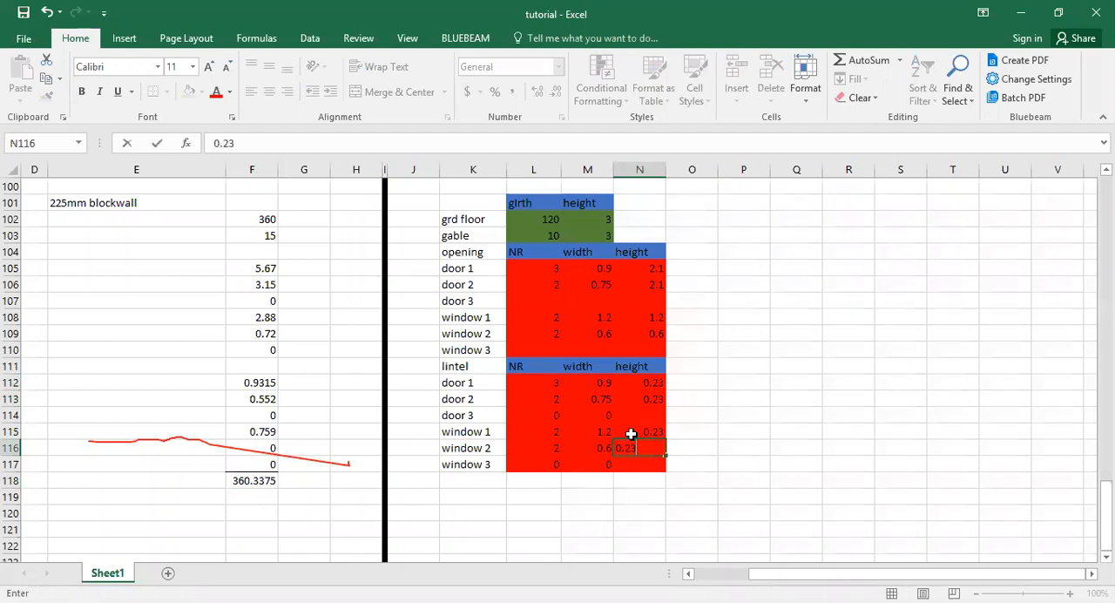
{"action": "key", "text": "Return"}
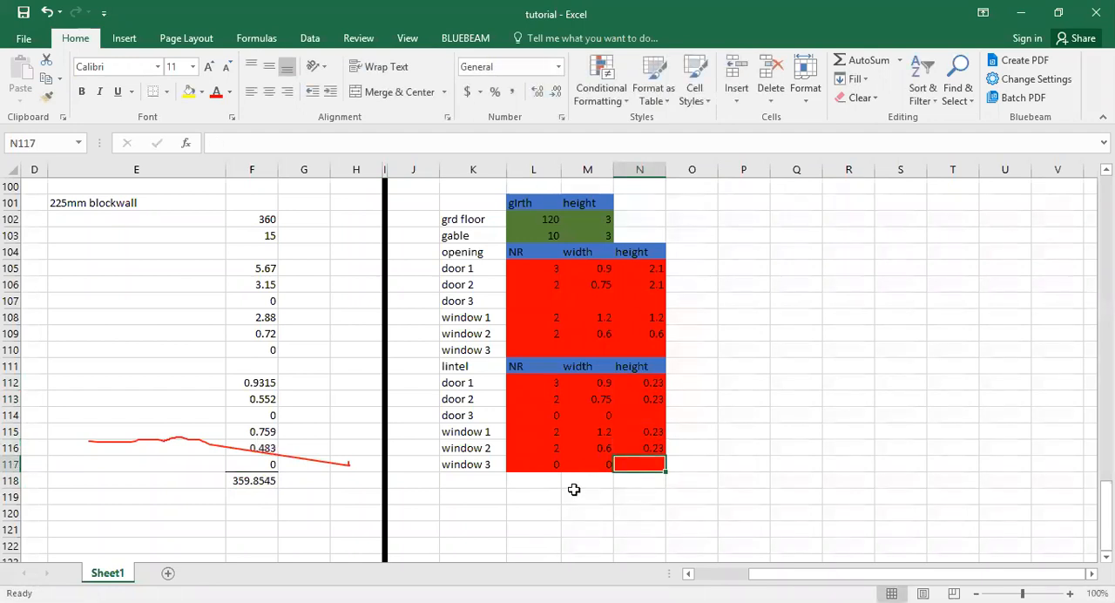
Clear the lintel heights in N112:N116 and re-enter 0.23 for door 1 in N112.
{"action": "left_click", "coordinate": [556, 513]}
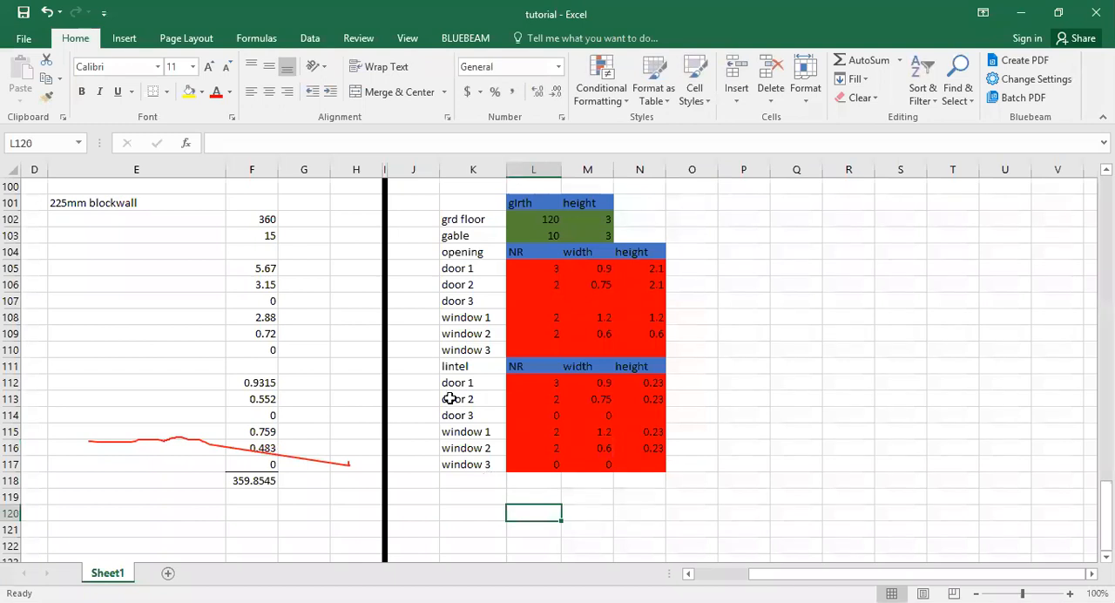
{"action": "left_click", "coordinate": [154, 205]}
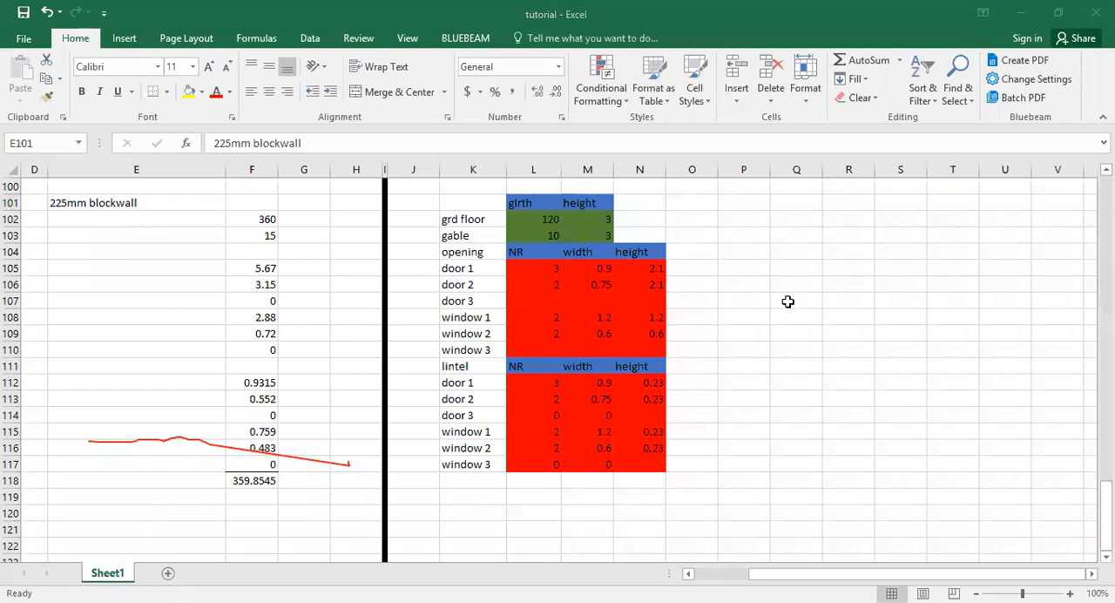
{"action": "left_click_drag", "start_coordinate": [665, 378], "coordinate": [666, 448]}
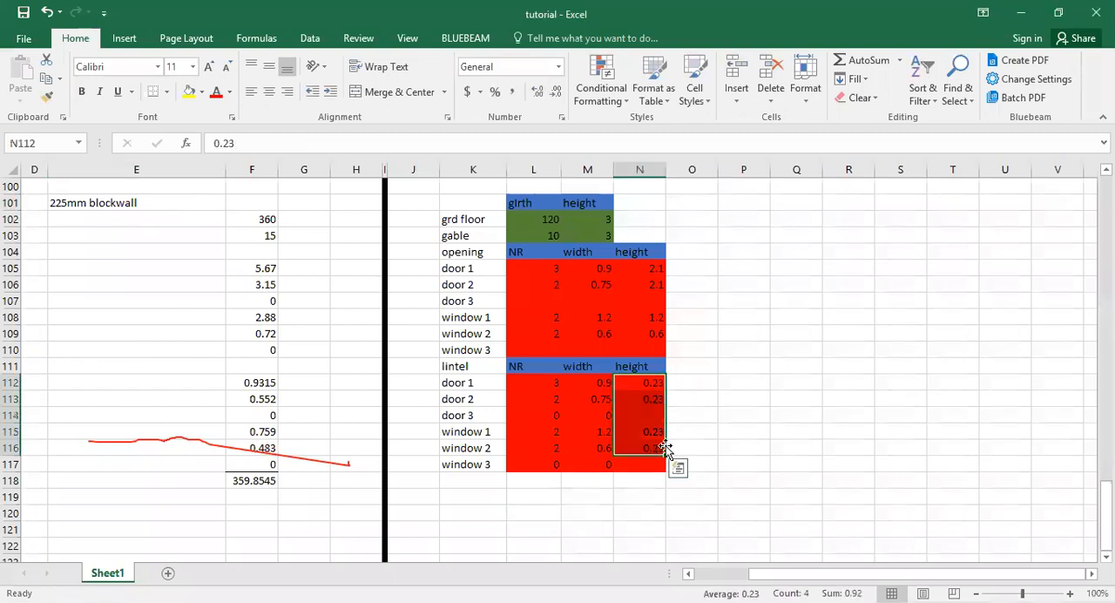
{"action": "key", "text": "Delete"}
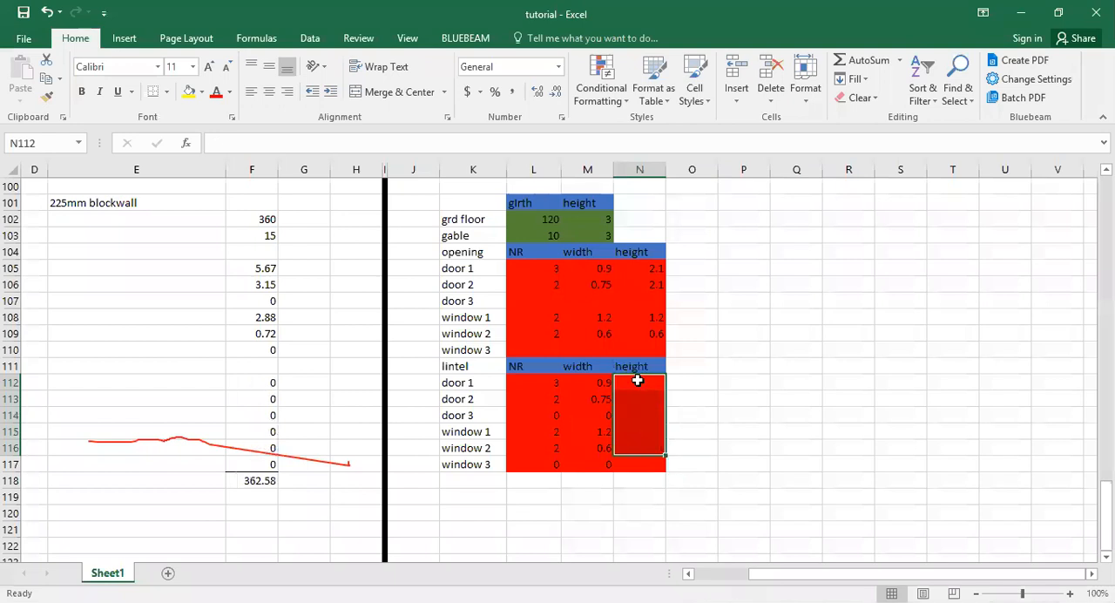
{"action": "left_click", "coordinate": [638, 381]}
{"action": "type", "text": "0.23"}
{"action": "key", "text": "Return"}
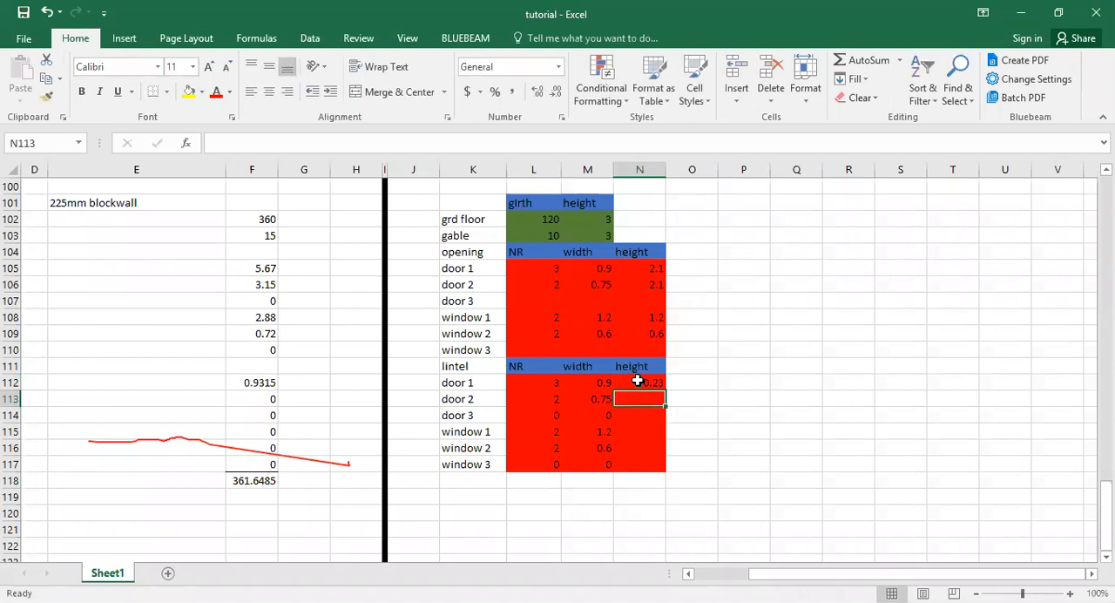
Link the lintel heights of doors 2 and 3 and windows 1 and 2 in N113:N116 to door 1's height with =N112.
{"action": "left_click", "coordinate": [644, 381]}
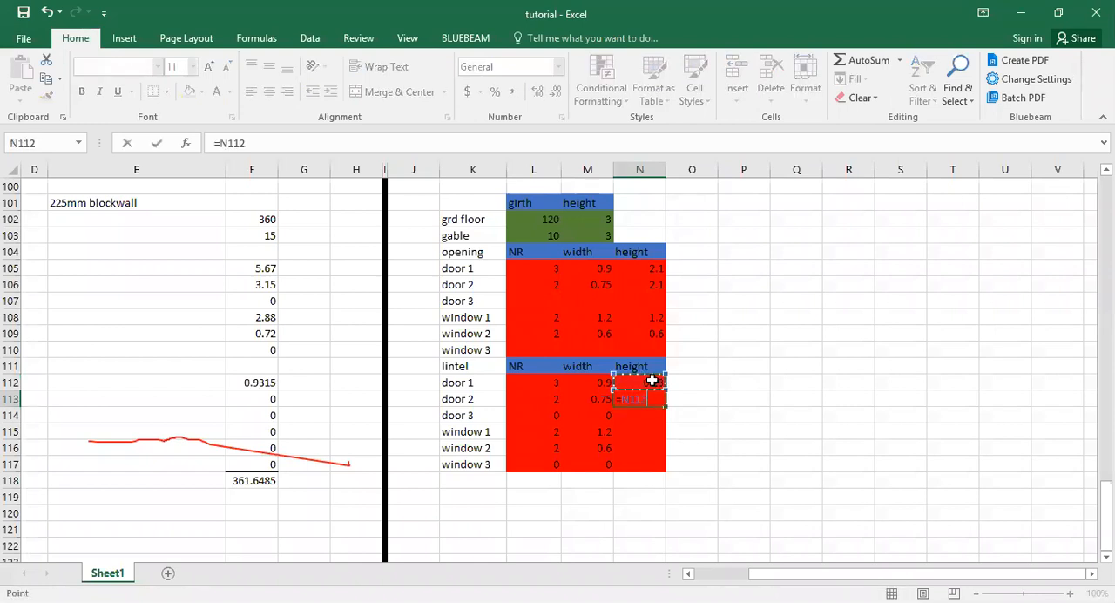
{"action": "key", "text": "Return"}
{"action": "type", "text": "="}
{"action": "left_click", "coordinate": [652, 386]}
{"action": "key", "text": "Return"}
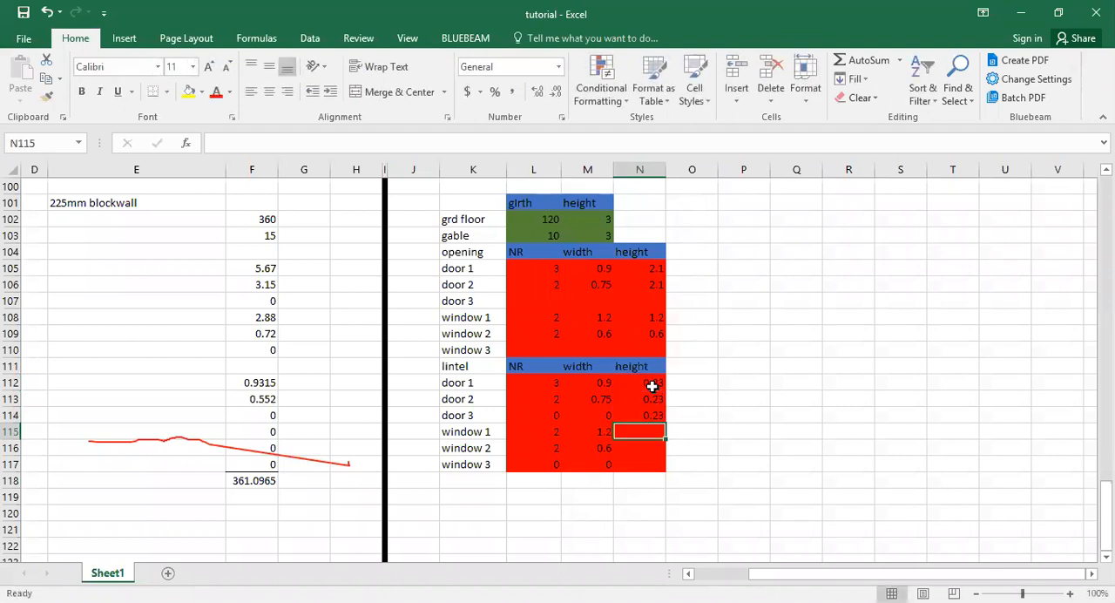
{"action": "type", "text": "="}
{"action": "left_click", "coordinate": [651, 386]}
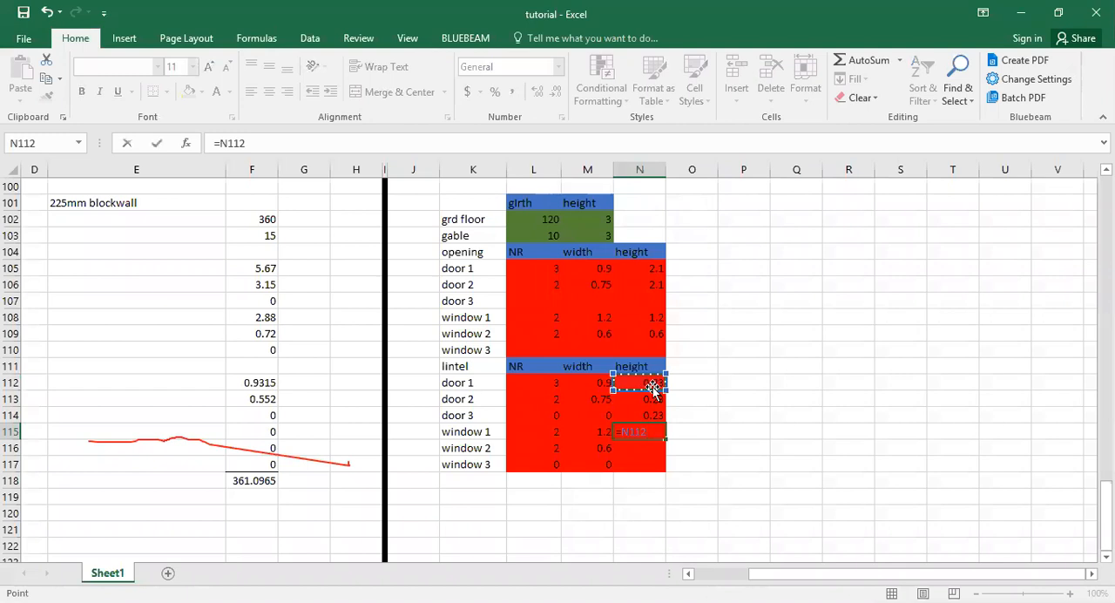
{"action": "key", "text": "Return"}
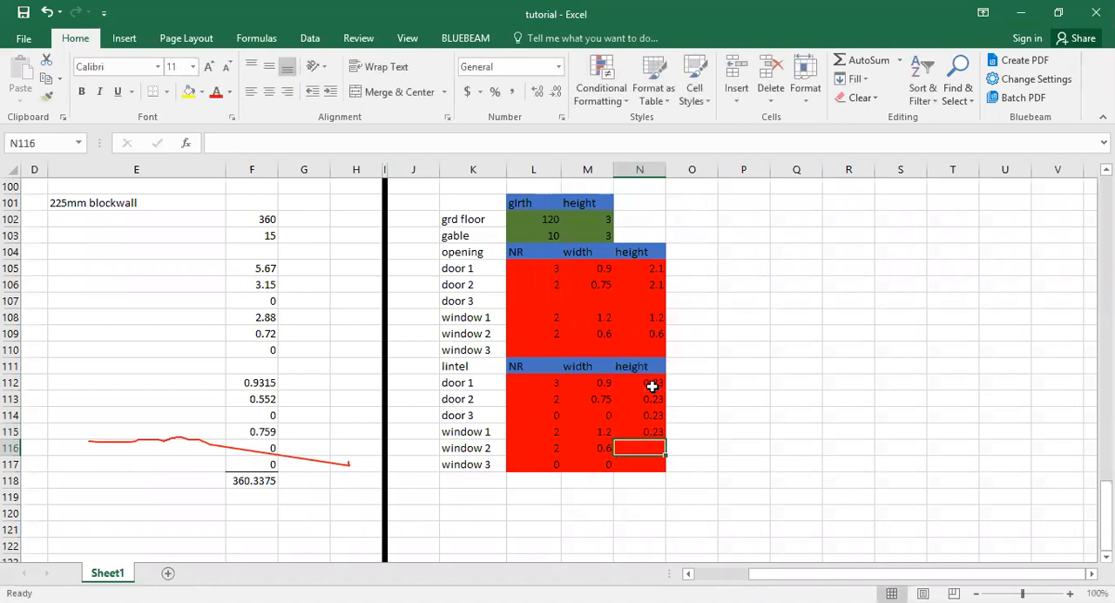
{"action": "type", "text": "="}
{"action": "left_click", "coordinate": [652, 386]}
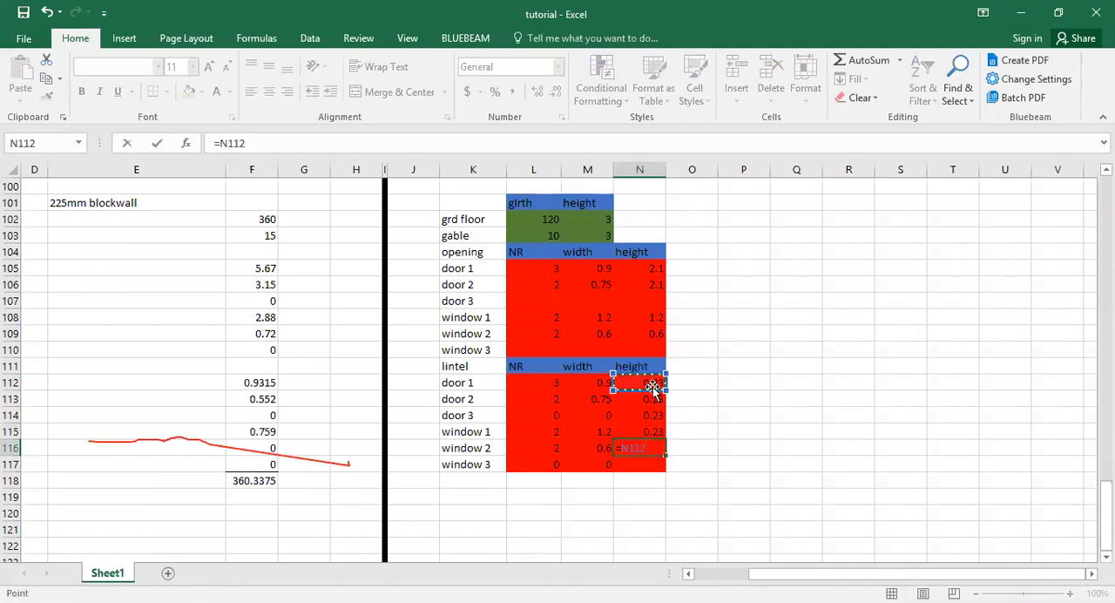
{"action": "key", "text": "Return"}
{"action": "left_click", "coordinate": [650, 383]}
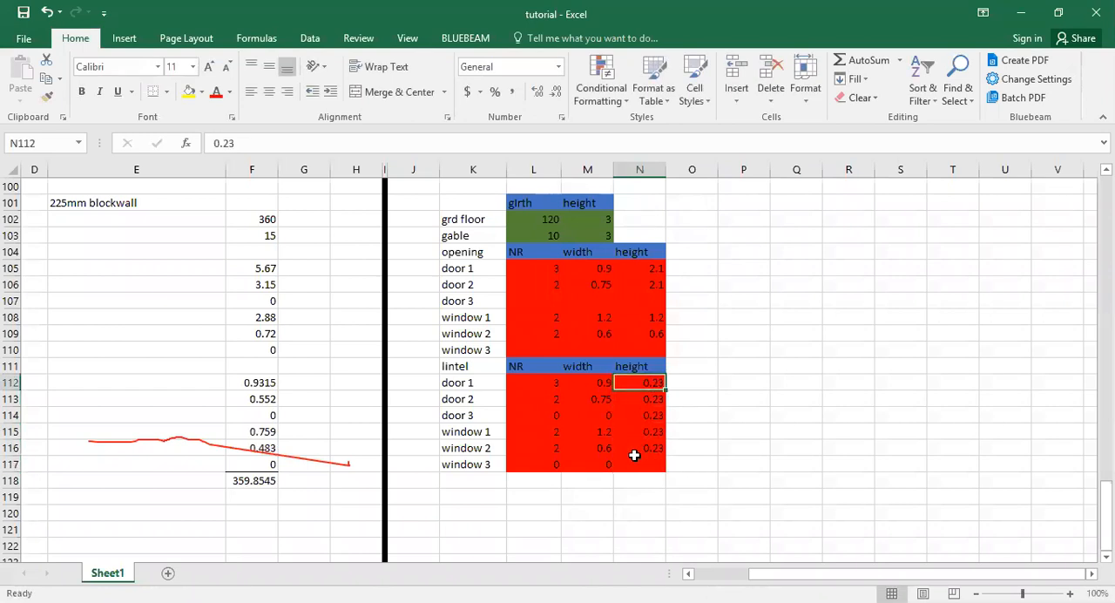
Link window 3's lintel height in N117 to door 1's height with =N112.
{"action": "left_click", "coordinate": [635, 465]}
{"action": "type", "text": "="}
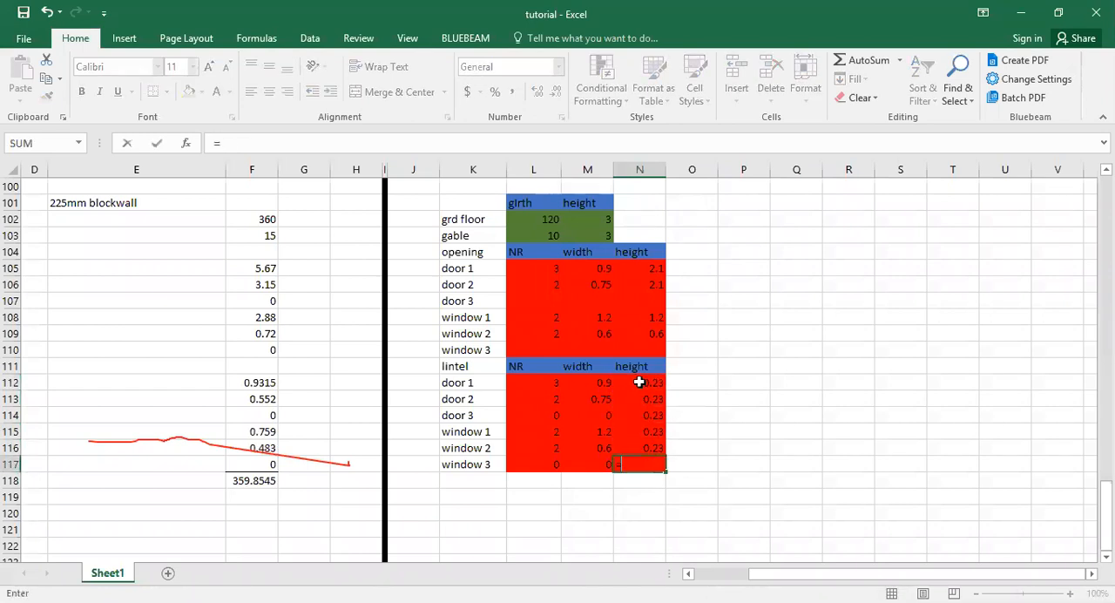
{"action": "left_click", "coordinate": [639, 381]}
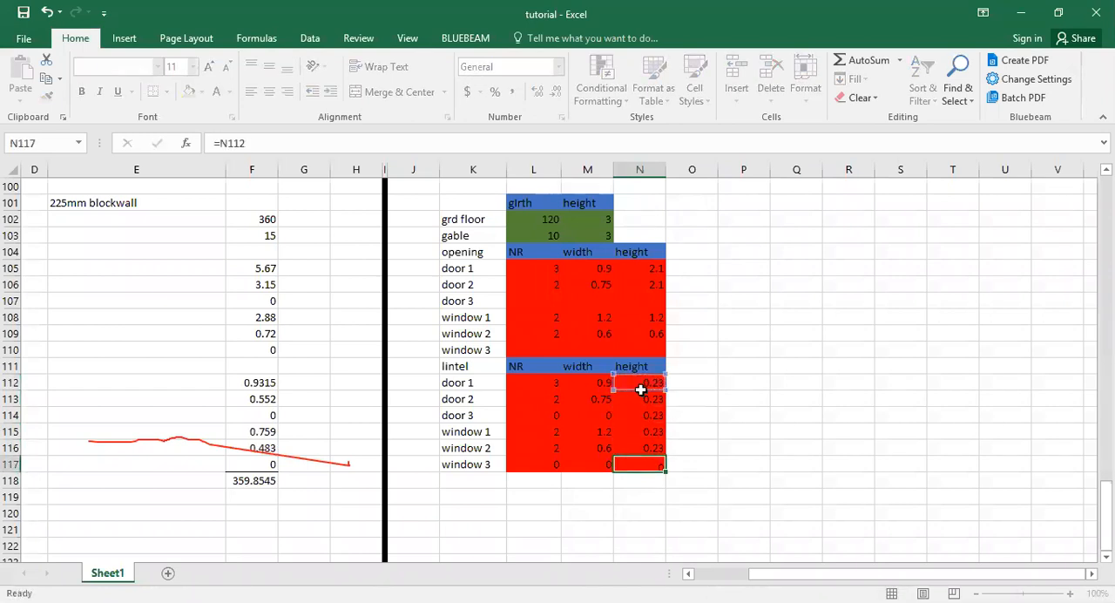
{"action": "key", "text": "Return"}
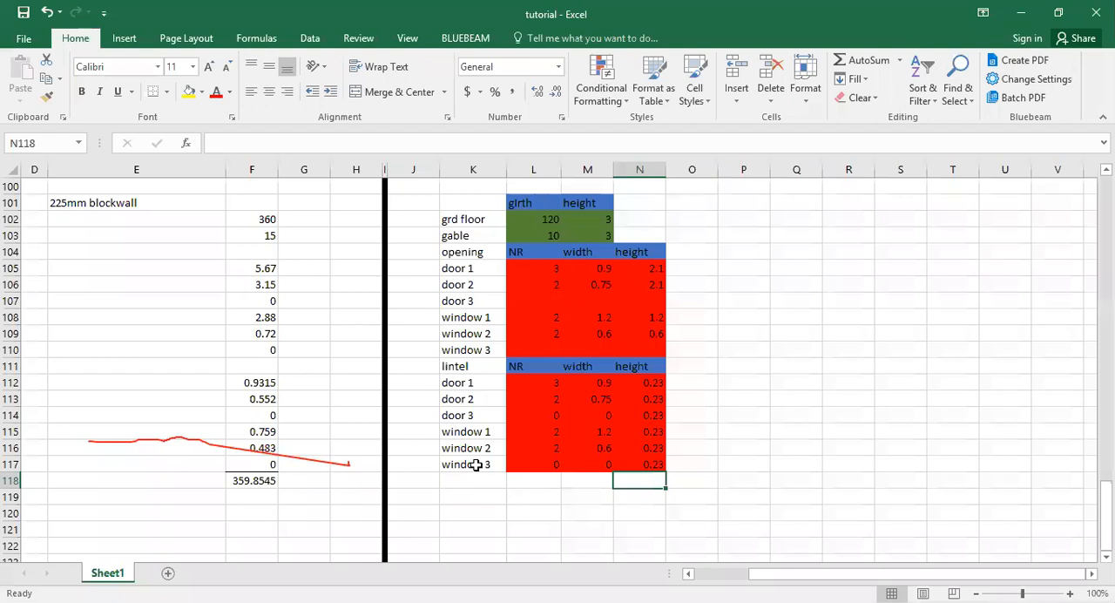
Check the "concrete in lintel" item in A104 and enter the heading "concrete works" in E121.
{"action": "key", "text": "Home"}
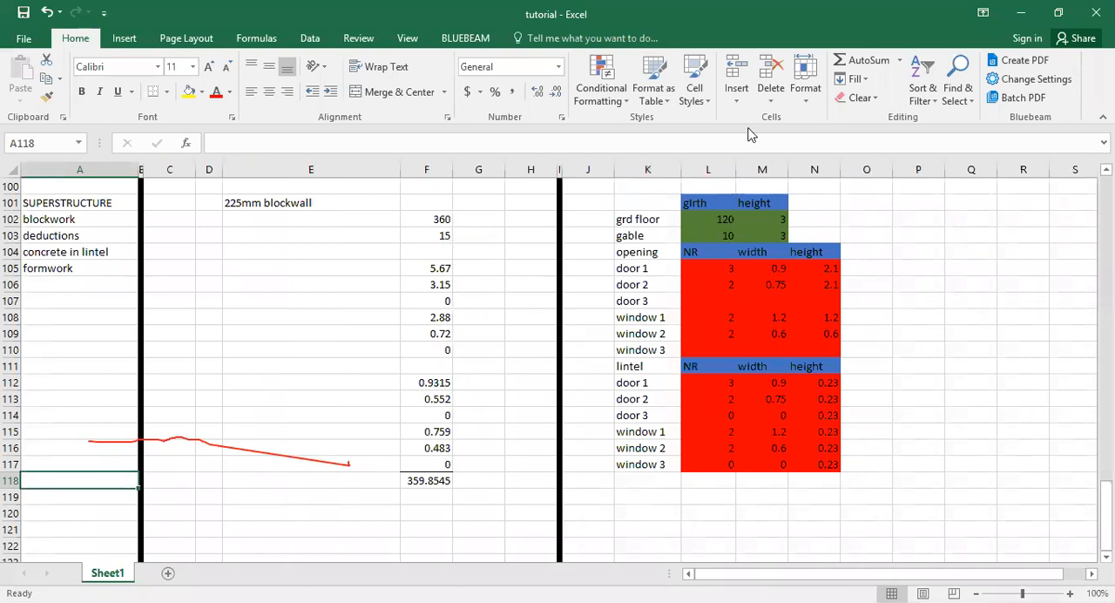
{"action": "left_click", "coordinate": [104, 251]}
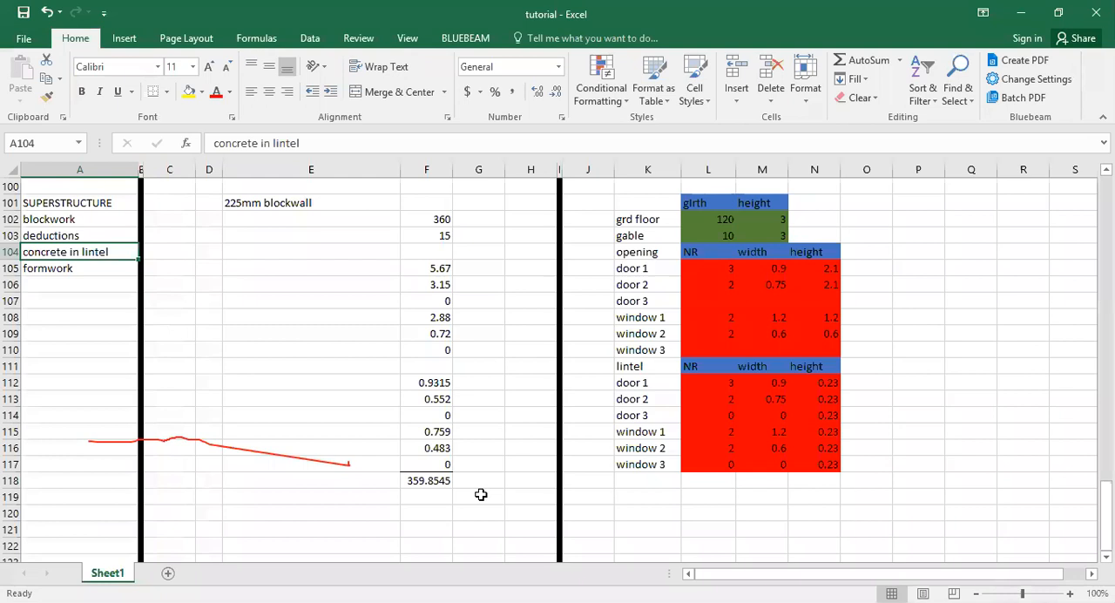
{"action": "left_click", "coordinate": [329, 529]}
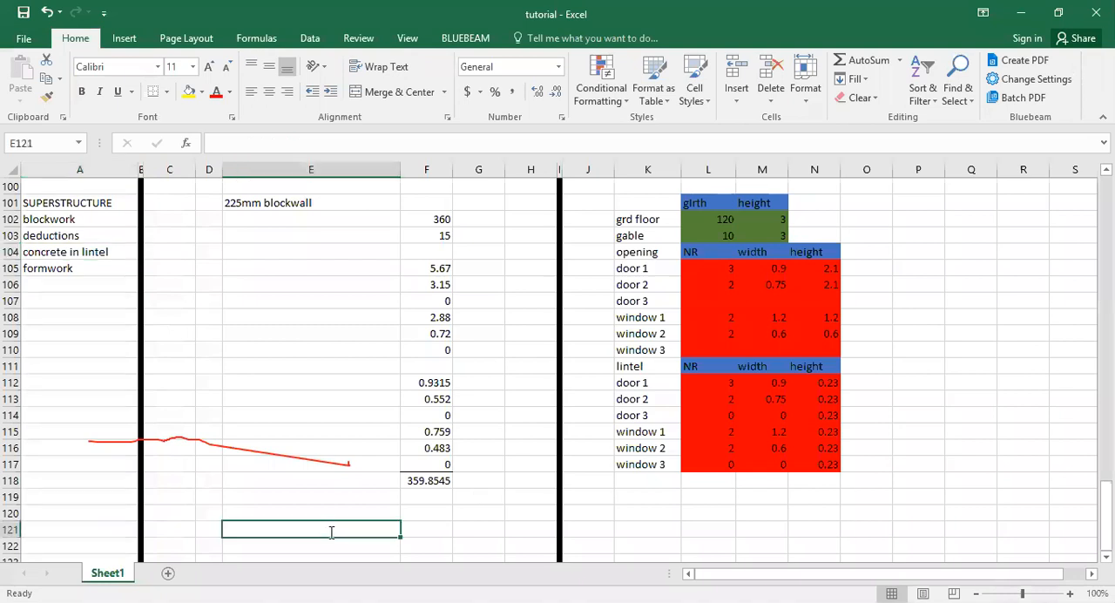
{"action": "type", "text": "concret"}
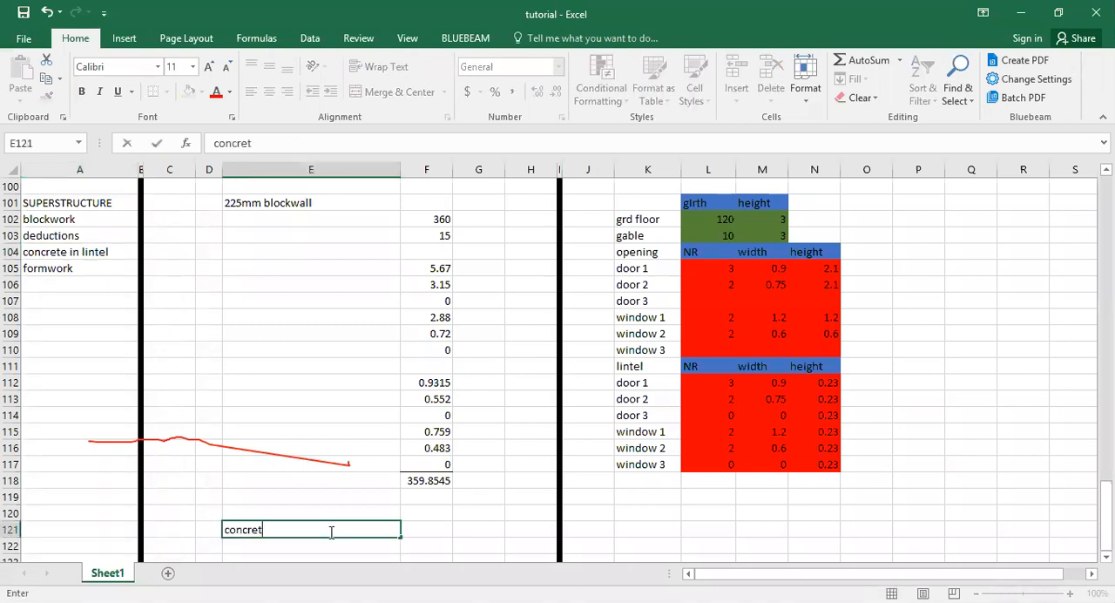
{"action": "type", "text": "e works"}
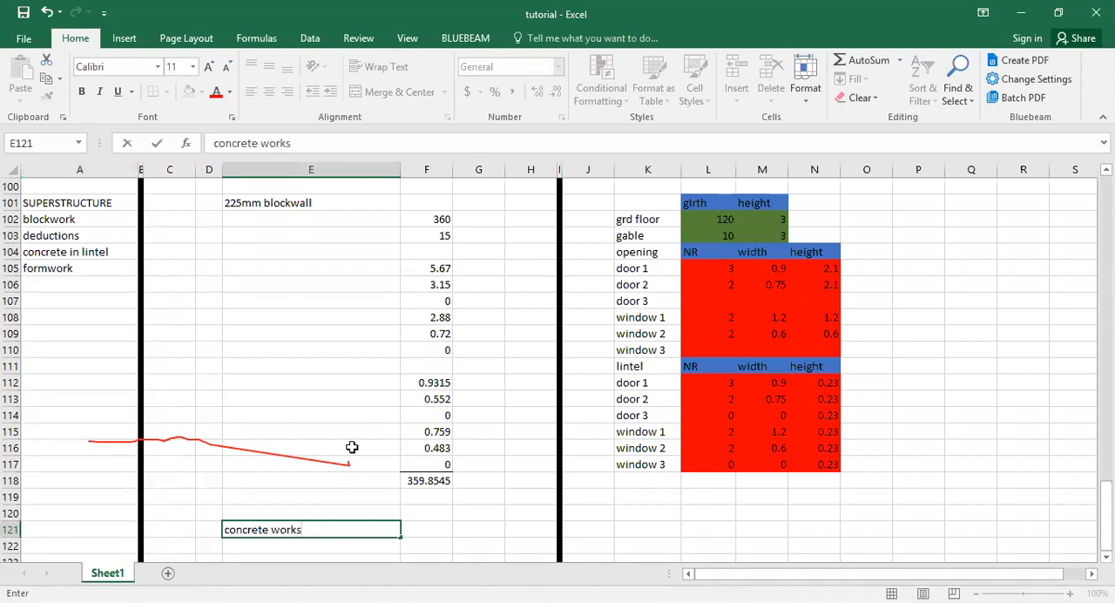
{"action": "key", "text": "Up"}
{"action": "key", "text": "Up"}
{"action": "key", "text": "Up"}
{"action": "key", "text": "Up"}
Label the net blockwall area in F118 with the unit m2 in G118.
{"action": "left_click", "coordinate": [464, 477]}
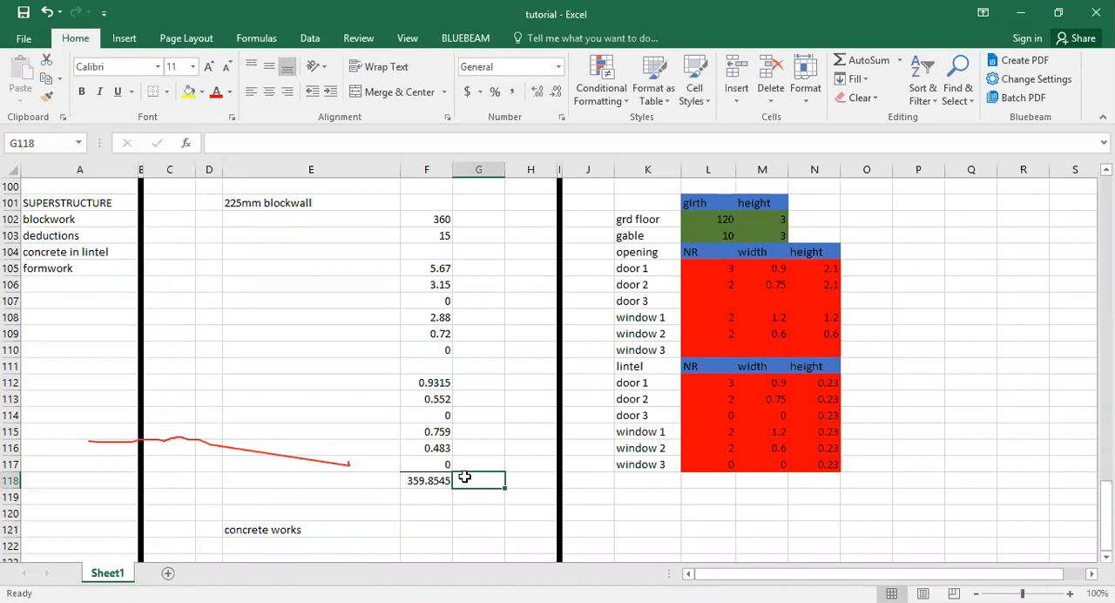
{"action": "type", "text": "m2"}
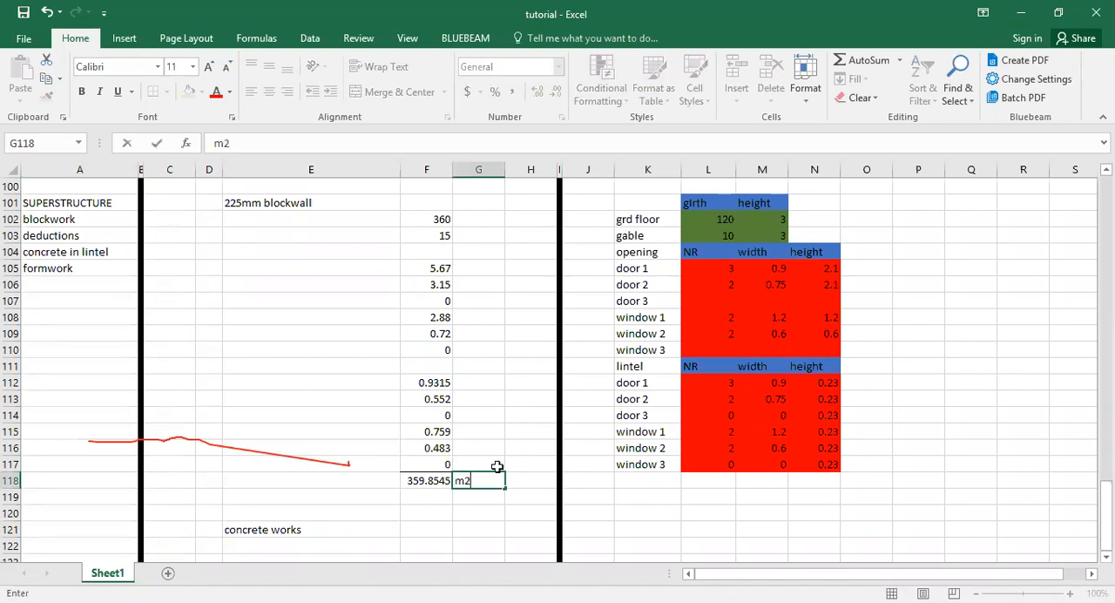
{"action": "left_click", "coordinate": [498, 466]}
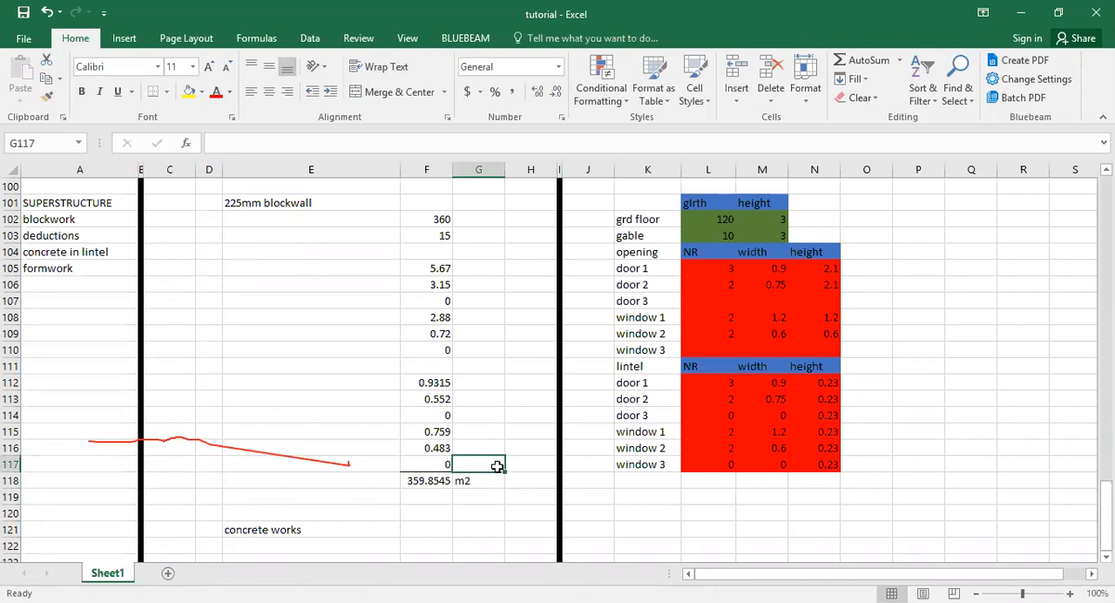
{"action": "scroll", "coordinate": [498, 467], "scroll_direction": "down", "scroll_amount": 3}
{"action": "scroll", "coordinate": [498, 466], "scroll_direction": "up", "scroll_amount": 3}
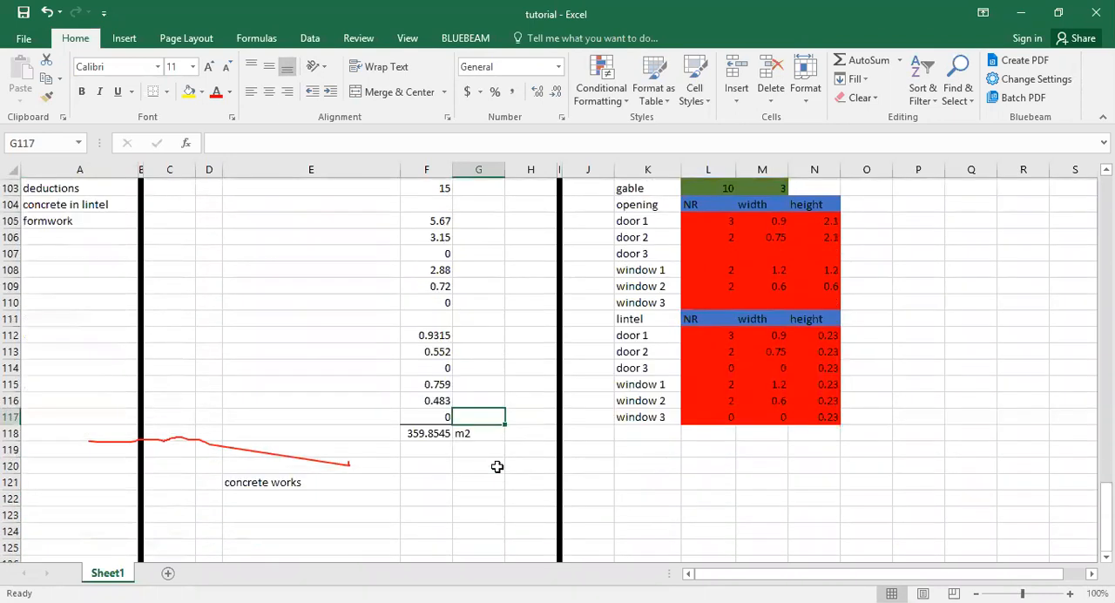
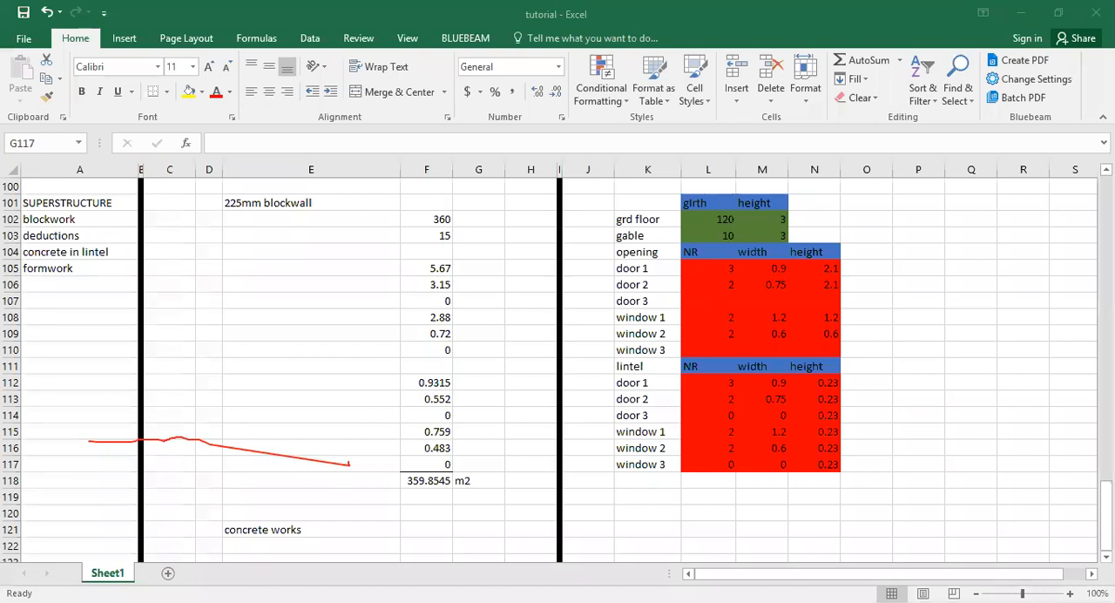
Copy the lintel heading row K111:N111 (lintel, NR, width, height) to K121 beside the concrete works heading.
{"action": "left_click", "coordinate": [642, 480]}
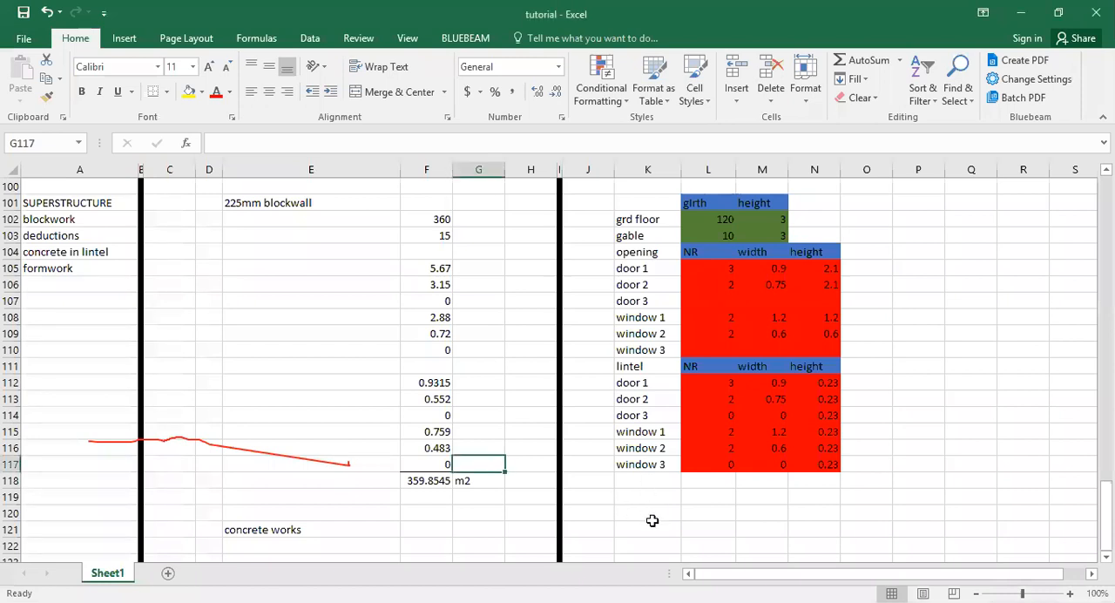
{"action": "left_click", "coordinate": [652, 365]}
{"action": "left_click_drag", "start_coordinate": [683, 369], "coordinate": [802, 370]}
{"action": "key", "text": "ctrl+c"}
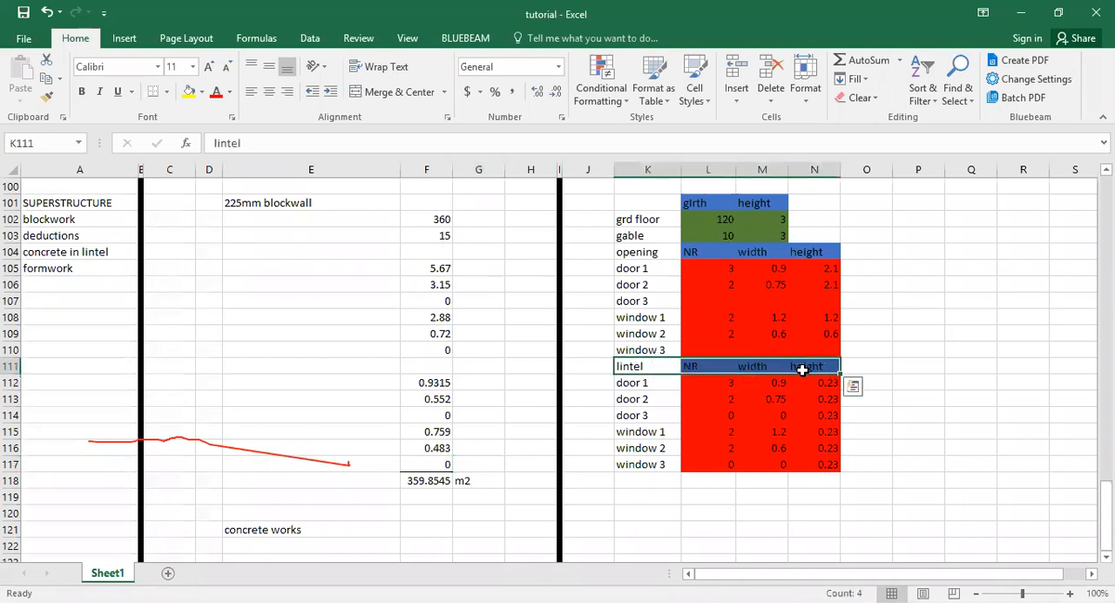
{"action": "right_click", "coordinate": [808, 363]}
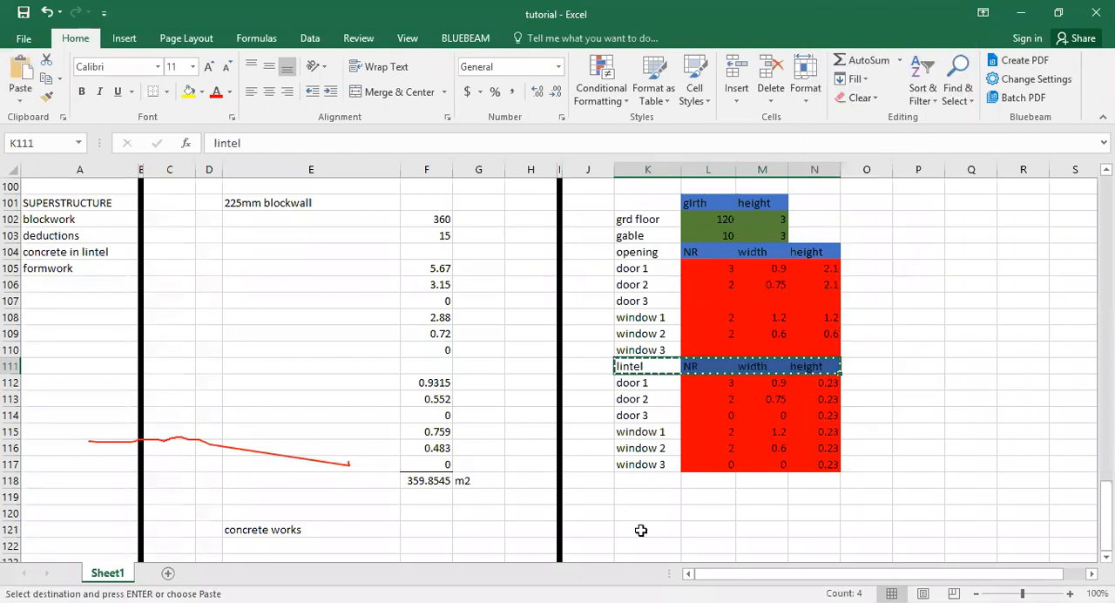
{"action": "left_click", "coordinate": [642, 531]}
{"action": "key", "text": "ctrl+v"}
{"action": "left_click", "coordinate": [835, 499]}
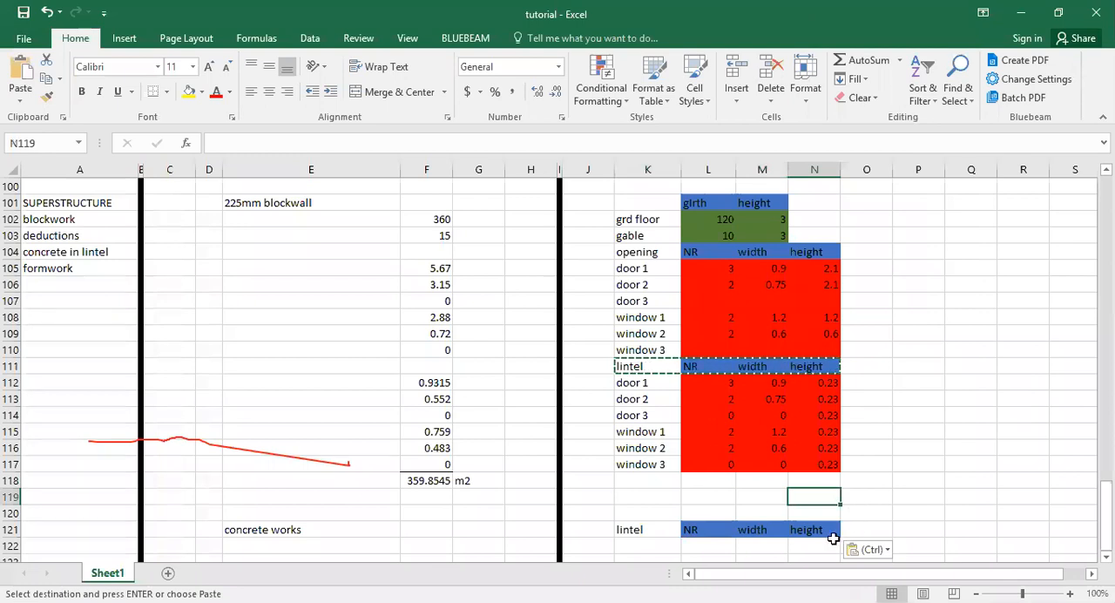
{"action": "left_click", "coordinate": [826, 531]}
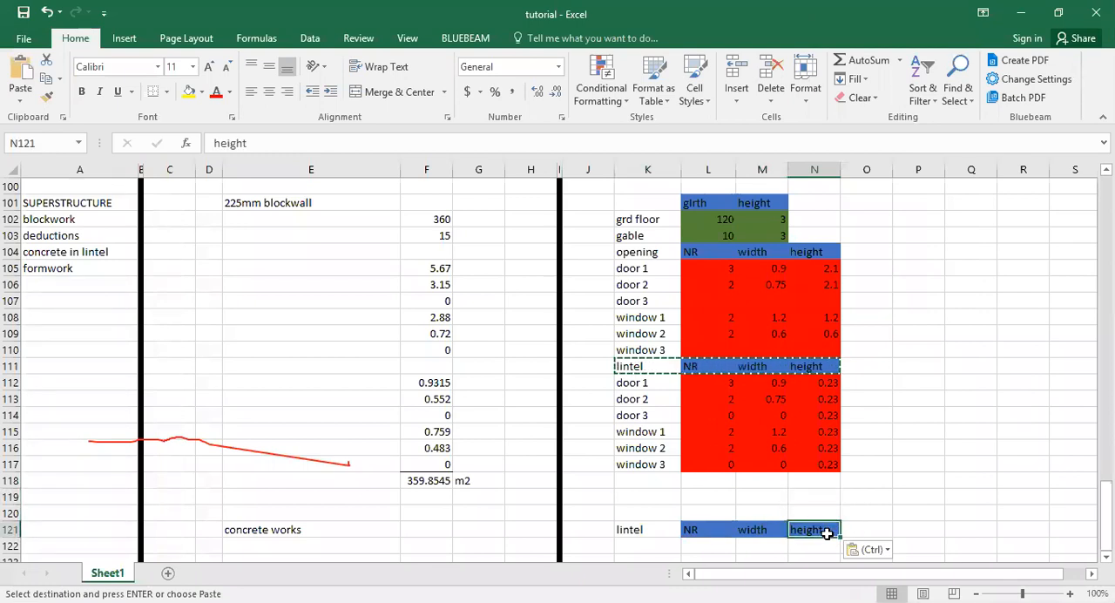
Rename the copied headings in M121 and N121 to length and width, and add the heading thickness in O121.
{"action": "key", "text": "alt+Tab"}
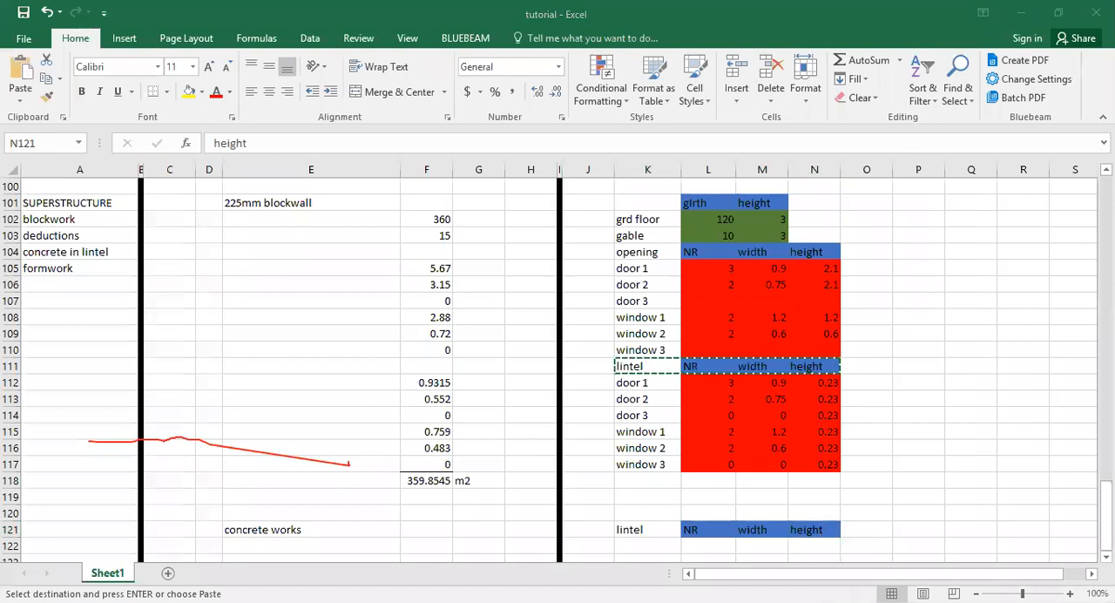
{"action": "left_click", "coordinate": [740, 527]}
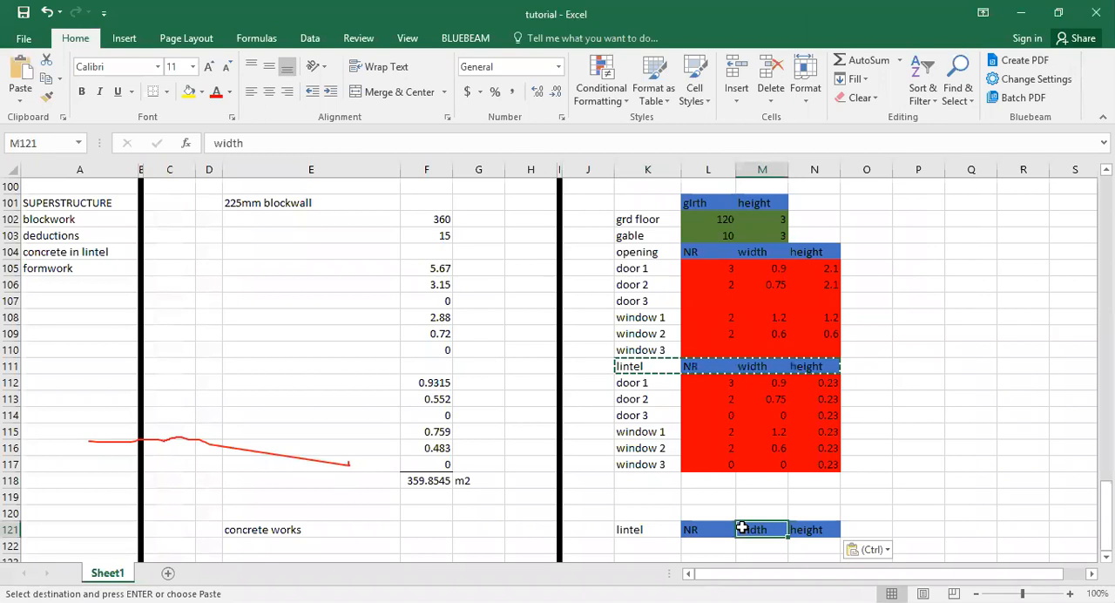
{"action": "type", "text": "lenr"}
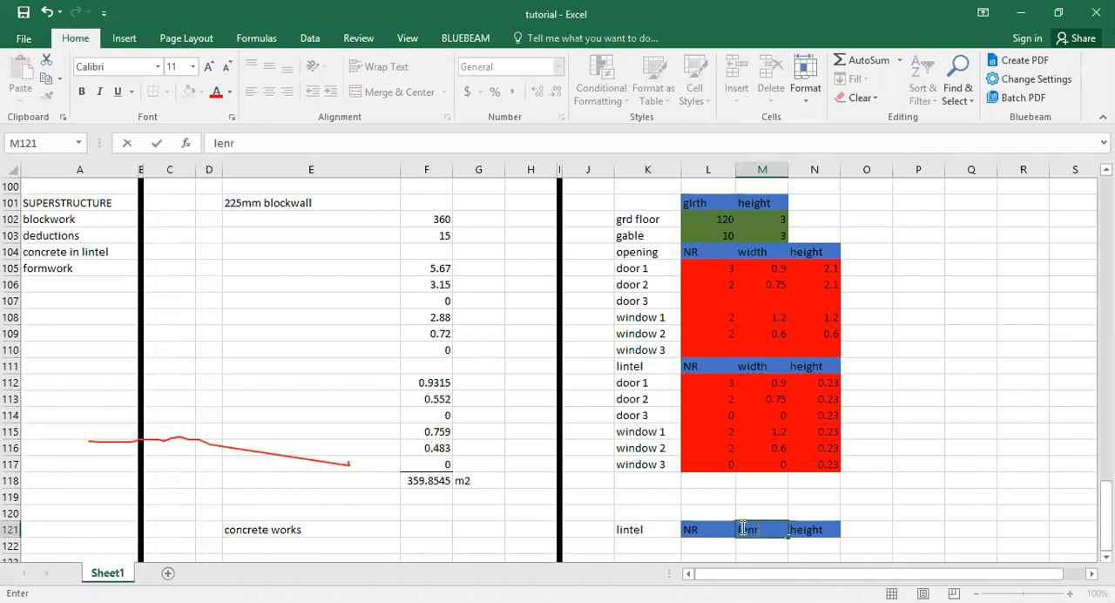
{"action": "type", "text": "gth"}
{"action": "key", "text": "Tab"}
{"action": "type", "text": "width"}
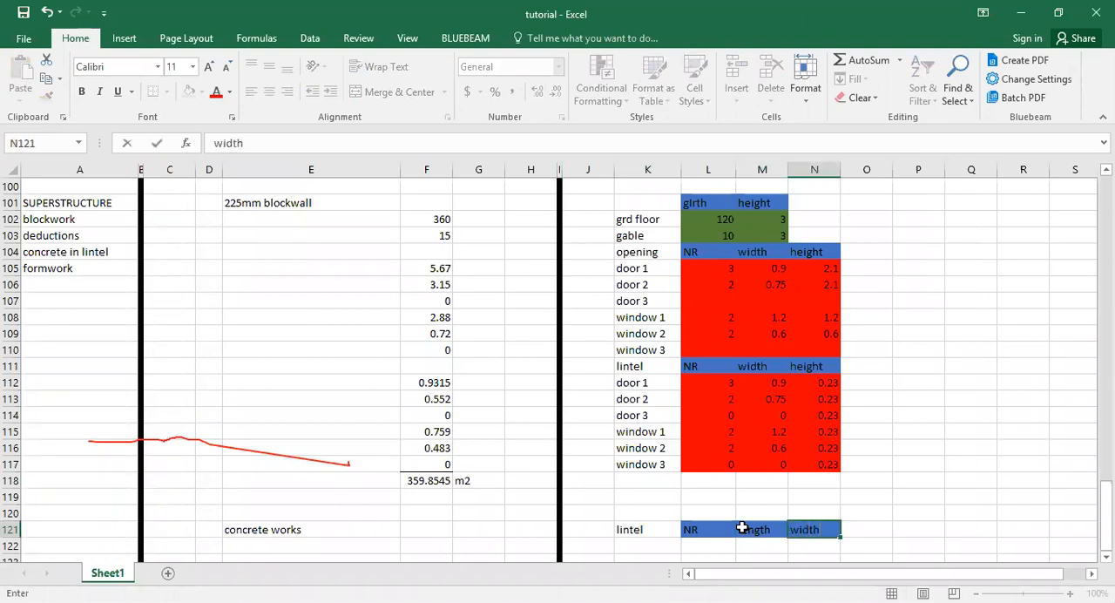
{"action": "key", "text": "Tab"}
{"action": "type", "text": "thickn"}
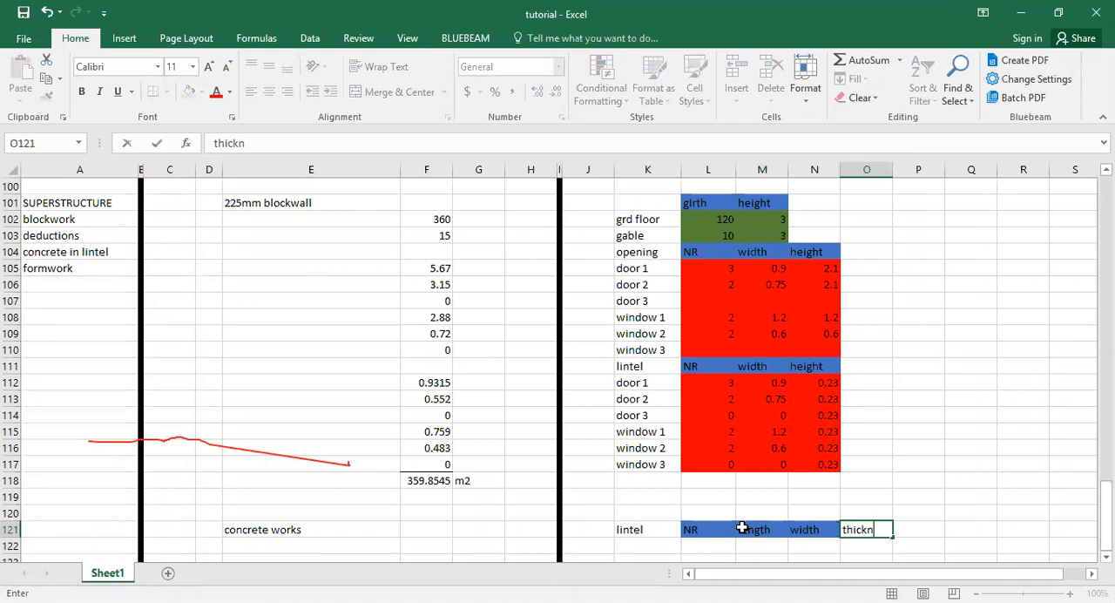
{"action": "type", "text": "ess"}
{"action": "key", "text": "Return"}
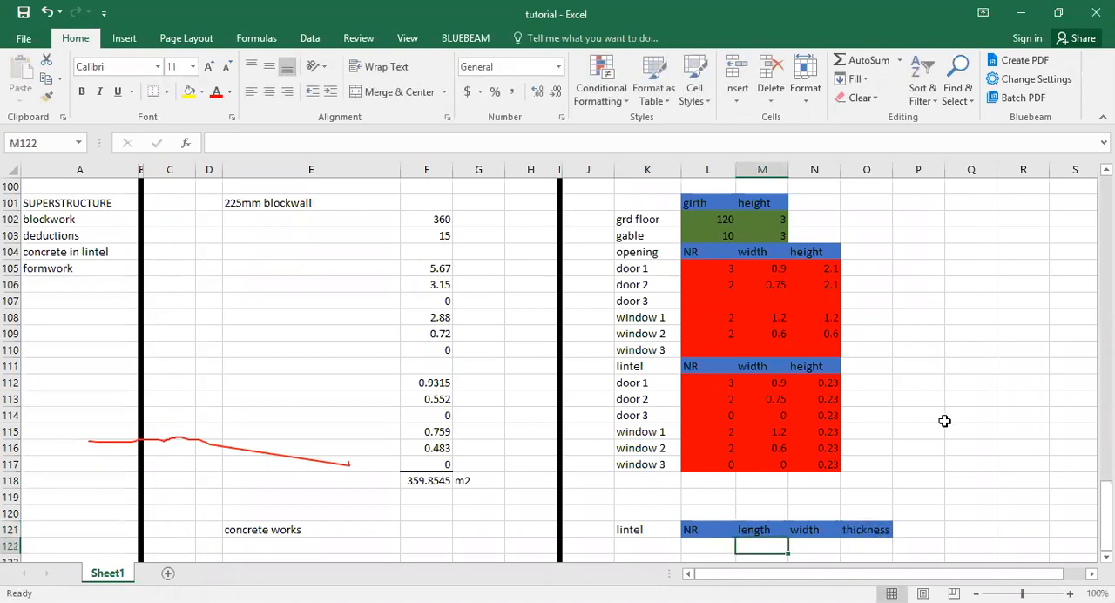
Link door 1's lintel number in L122 with =L112 and fill the formula down to L128.
{"action": "scroll", "coordinate": [775, 405], "scroll_direction": "down", "scroll_amount": 3}
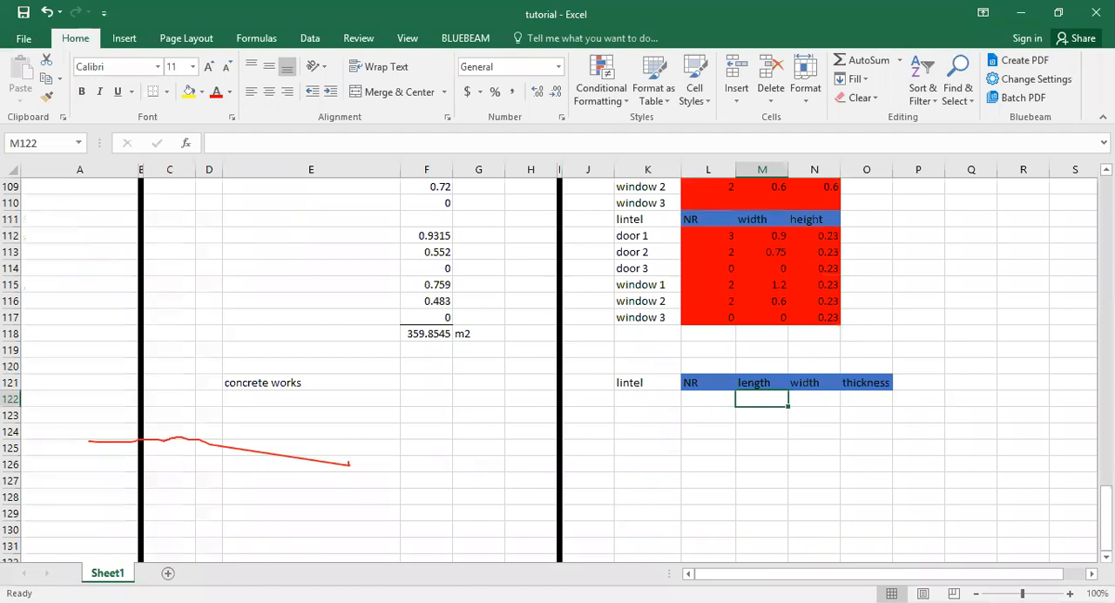
{"action": "key", "text": "alt+Tab"}
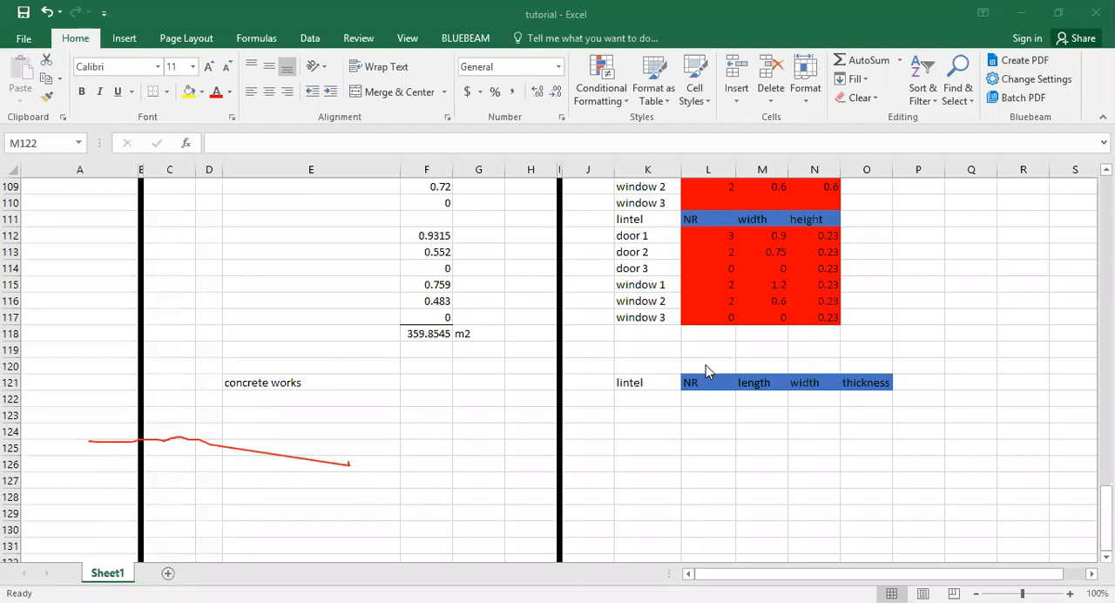
{"action": "left_click", "coordinate": [713, 235]}
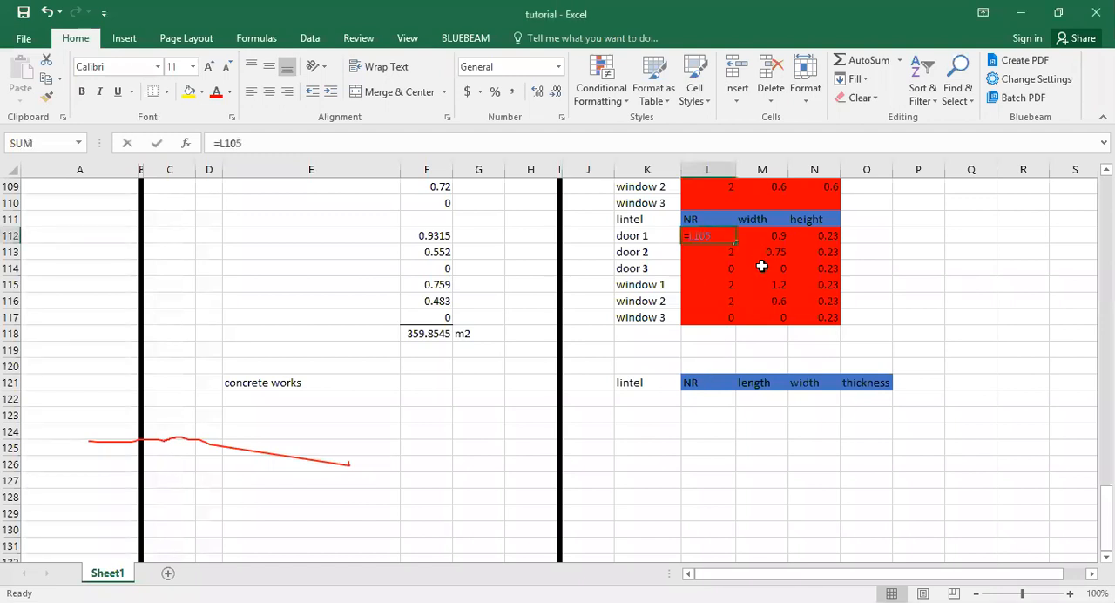
{"action": "key", "text": "F2"}
{"action": "key", "text": "Escape"}
{"action": "left_click_drag", "start_coordinate": [722, 239], "coordinate": [808, 323]}
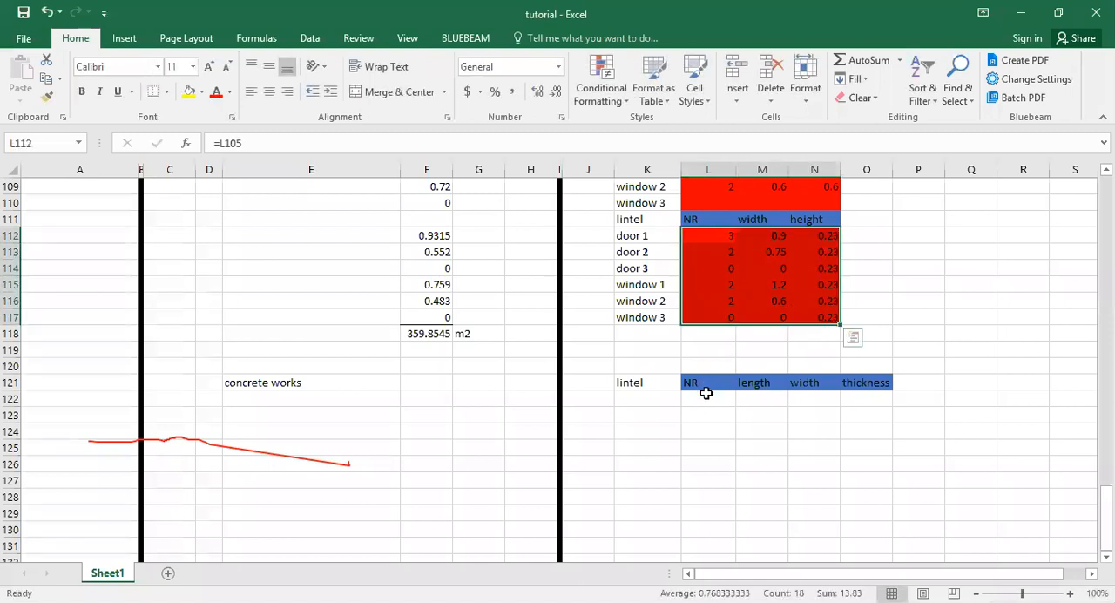
{"action": "left_click", "coordinate": [708, 397]}
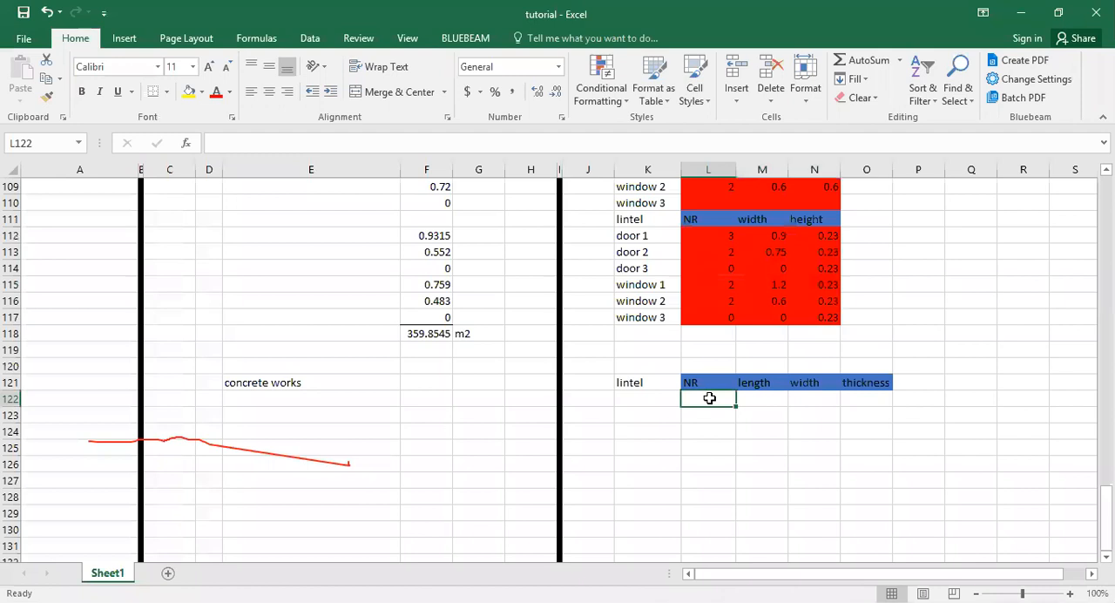
{"action": "type", "text": "="}
{"action": "left_click", "coordinate": [731, 237]}
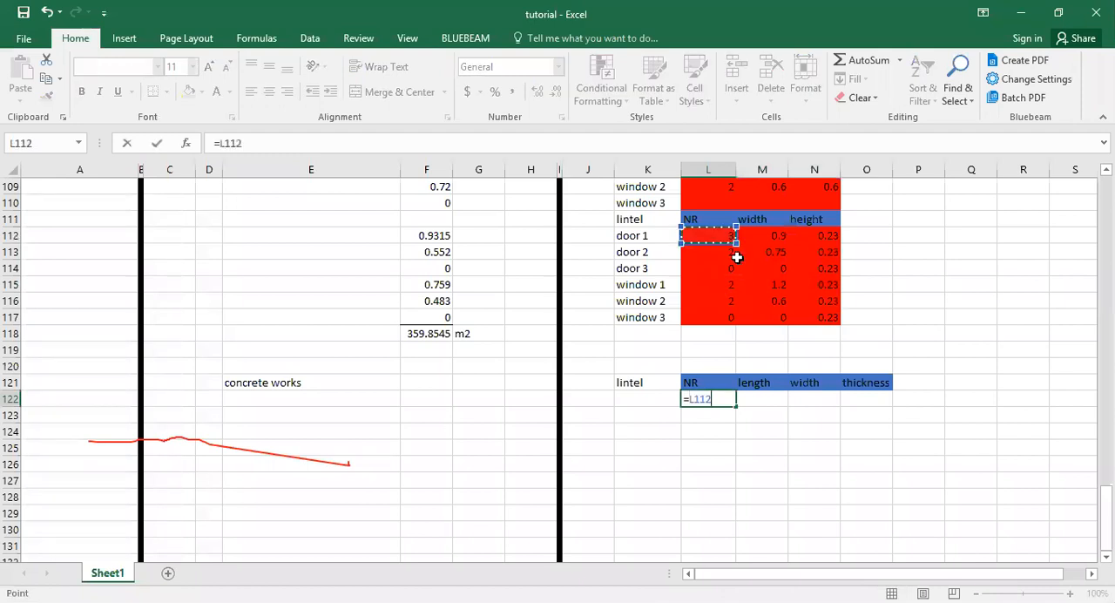
{"action": "key", "text": "Return"}
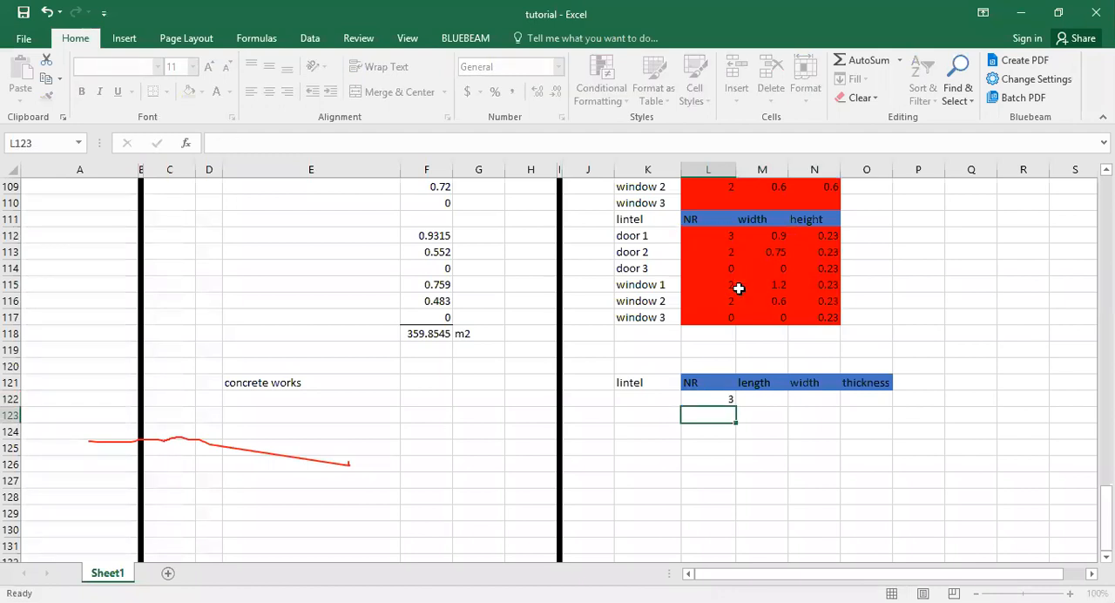
{"action": "left_click", "coordinate": [730, 396]}
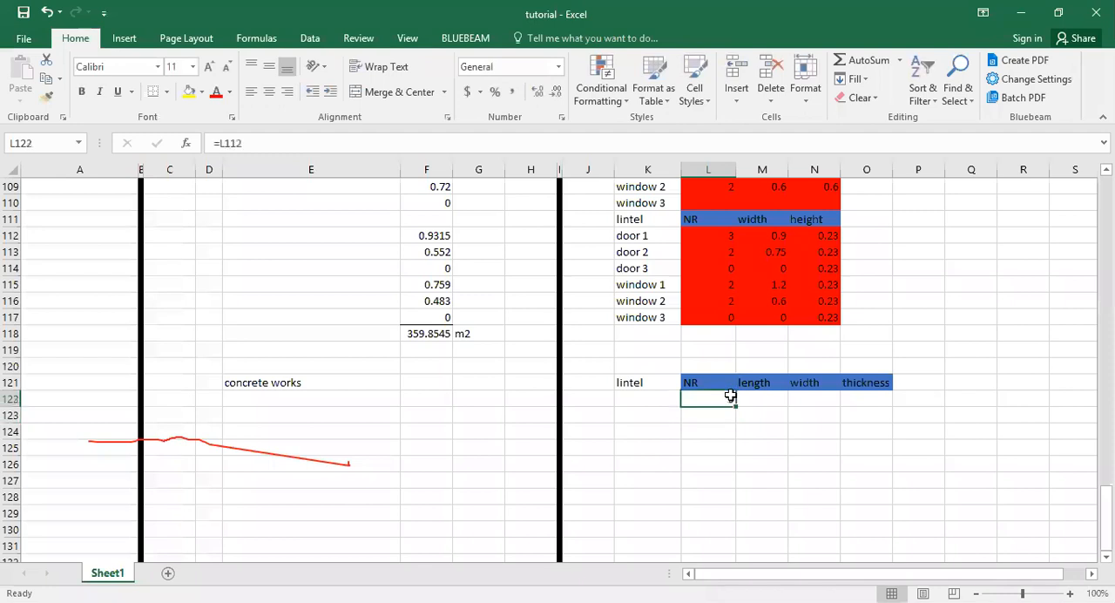
{"action": "left_click_drag", "start_coordinate": [736, 407], "coordinate": [742, 500]}
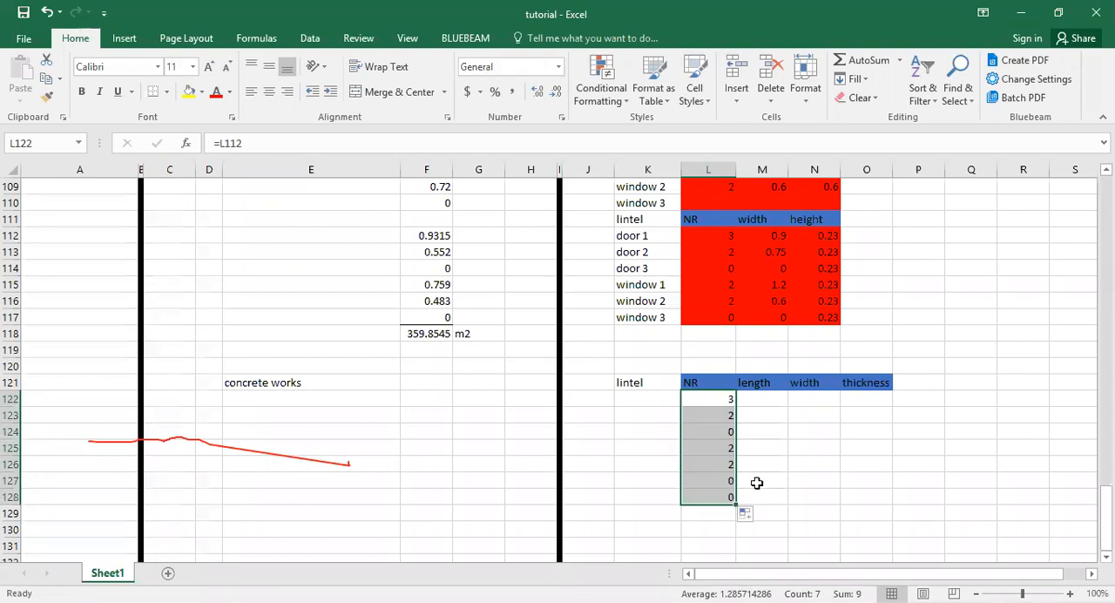
{"action": "left_click", "coordinate": [757, 483]}
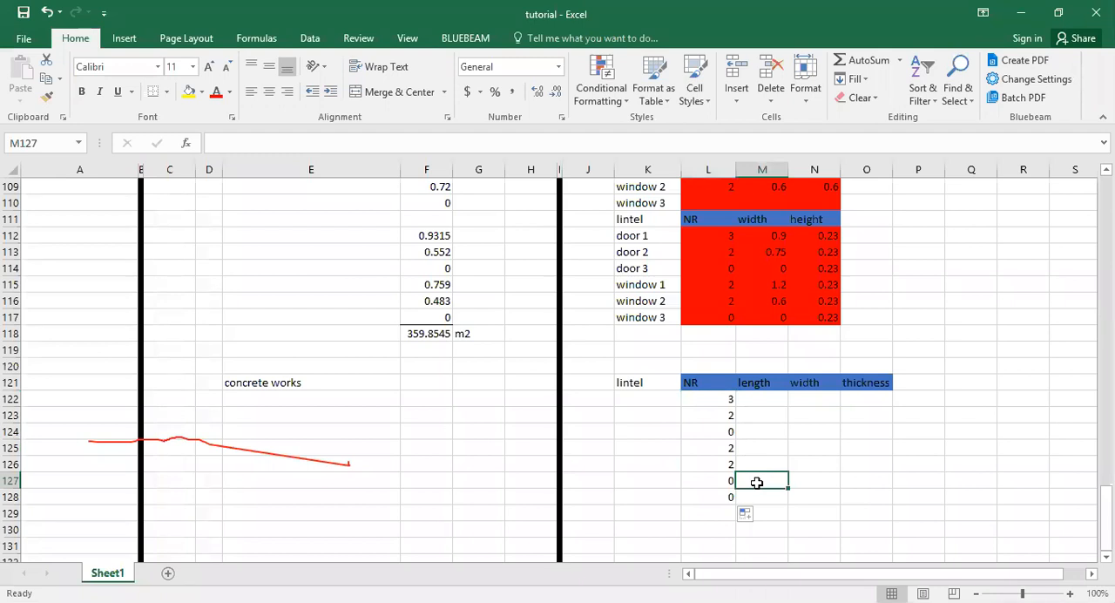
Copy the door and window labels from K112:K117 to K122:K127 for the concrete lintel table.
{"action": "left_click_drag", "start_coordinate": [645, 237], "coordinate": [643, 316]}
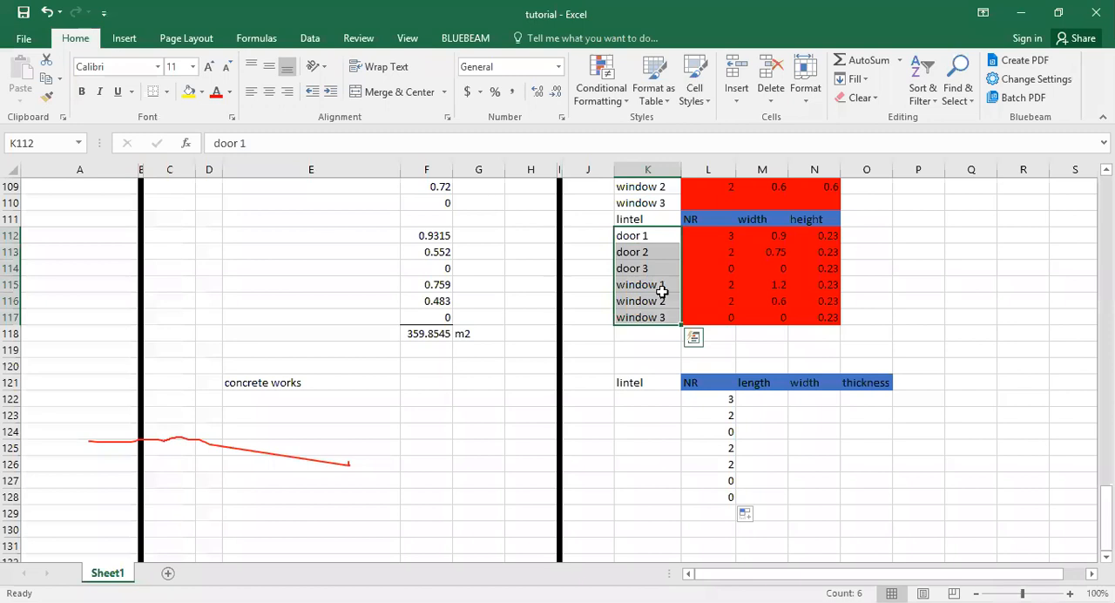
{"action": "key", "text": "ctrl+c"}
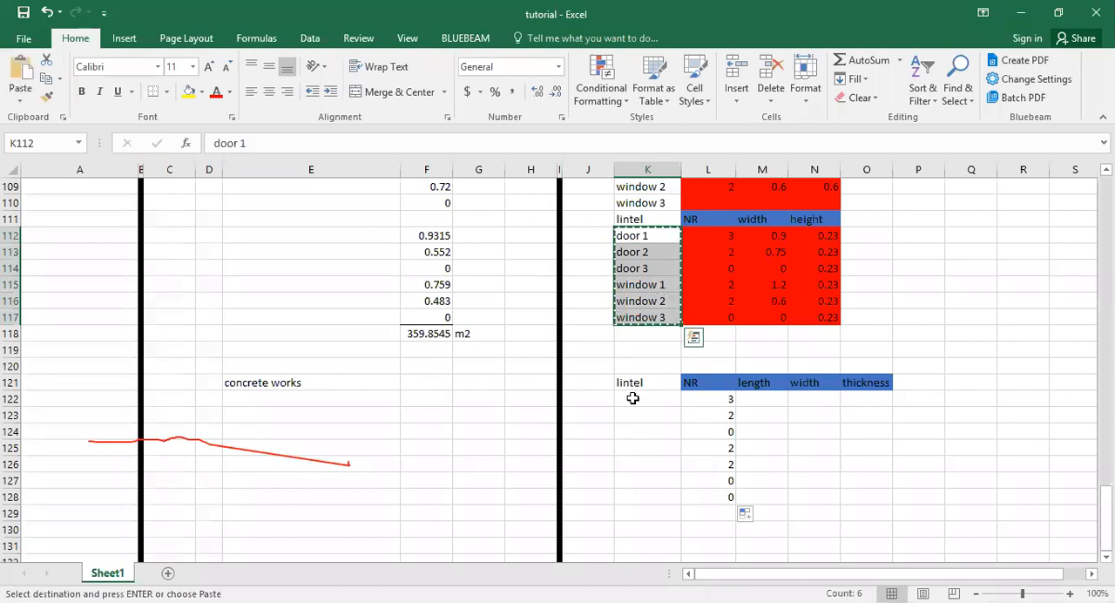
{"action": "left_click", "coordinate": [633, 398]}
{"action": "key", "text": "ctrl+v"}
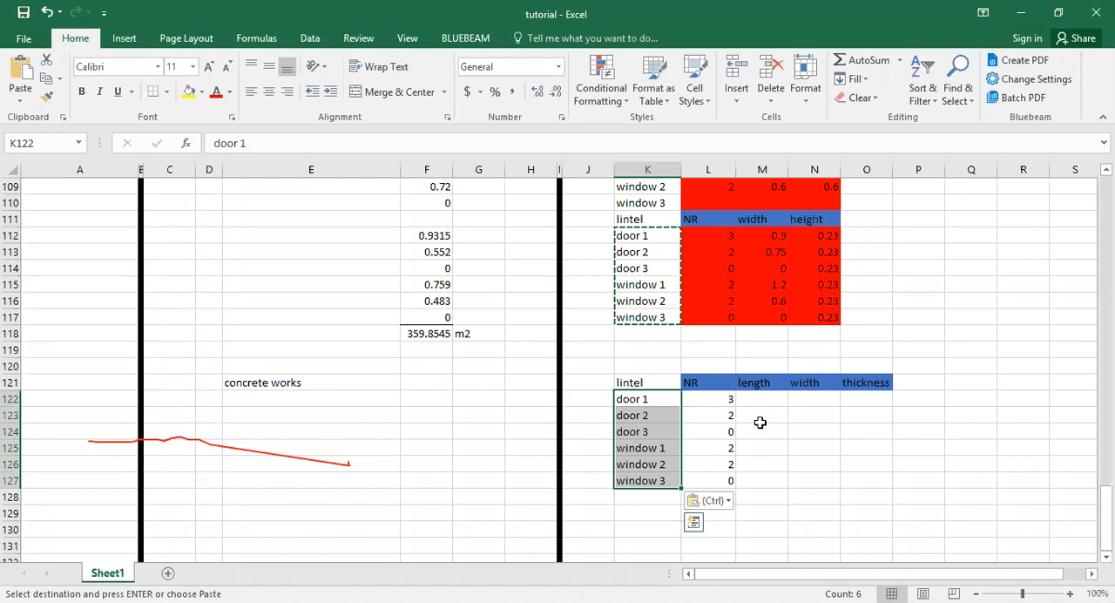
{"action": "scroll", "coordinate": [759, 421], "scroll_direction": "up", "scroll_amount": 3}
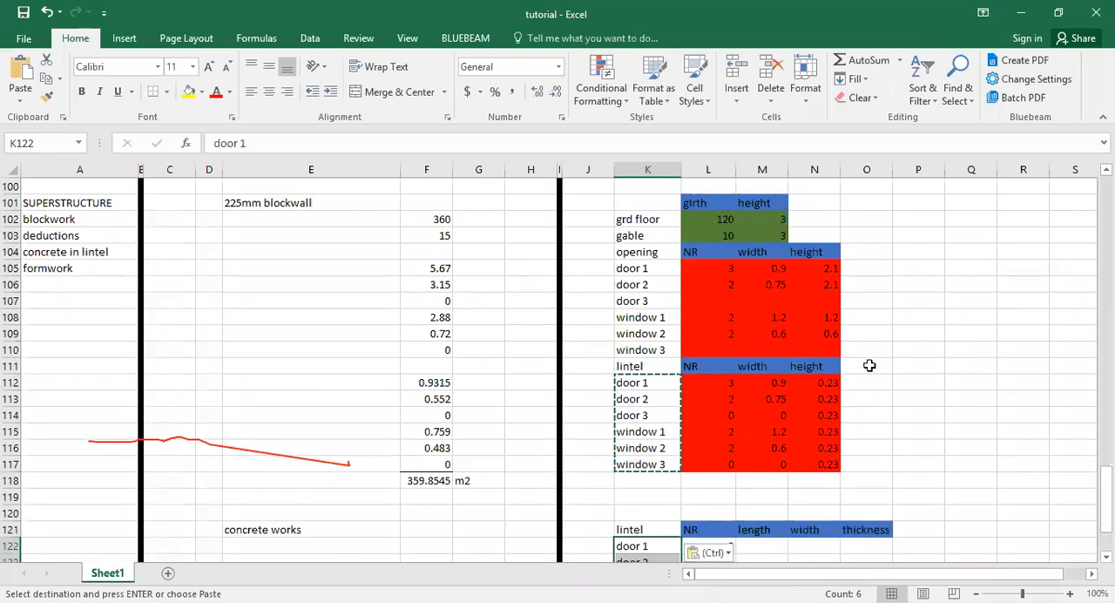
{"action": "scroll", "coordinate": [740, 290], "scroll_direction": "down", "scroll_amount": 3}
{"action": "key", "text": "ctrl+v"}
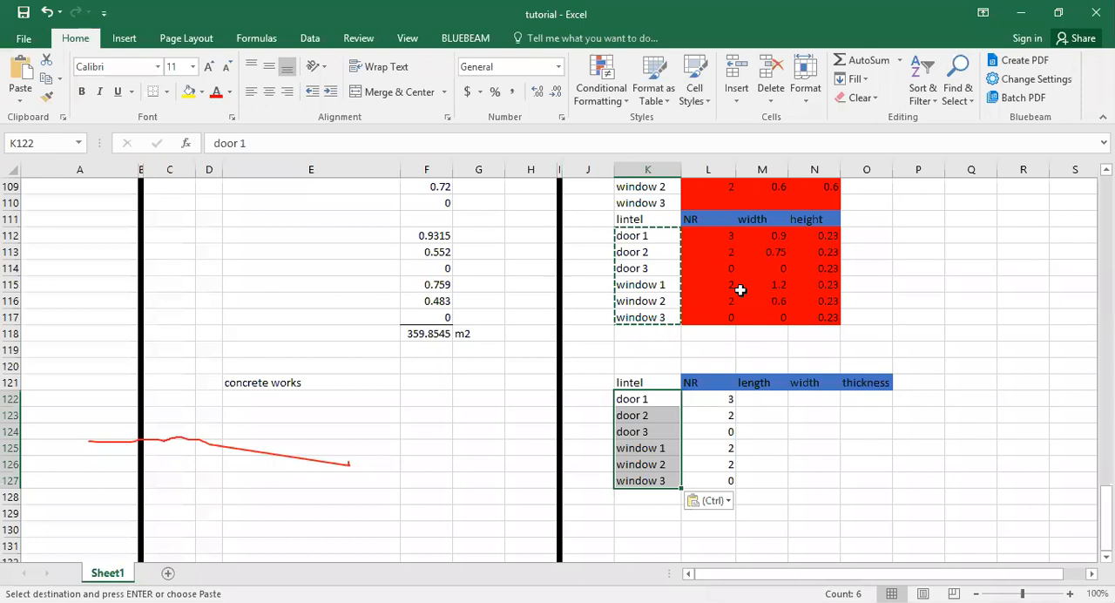
Link door 1's lintel length in M122 with =M112, fill it down the table, and clear the surplus formulas in L128:M128.
{"action": "left_click", "coordinate": [762, 406]}
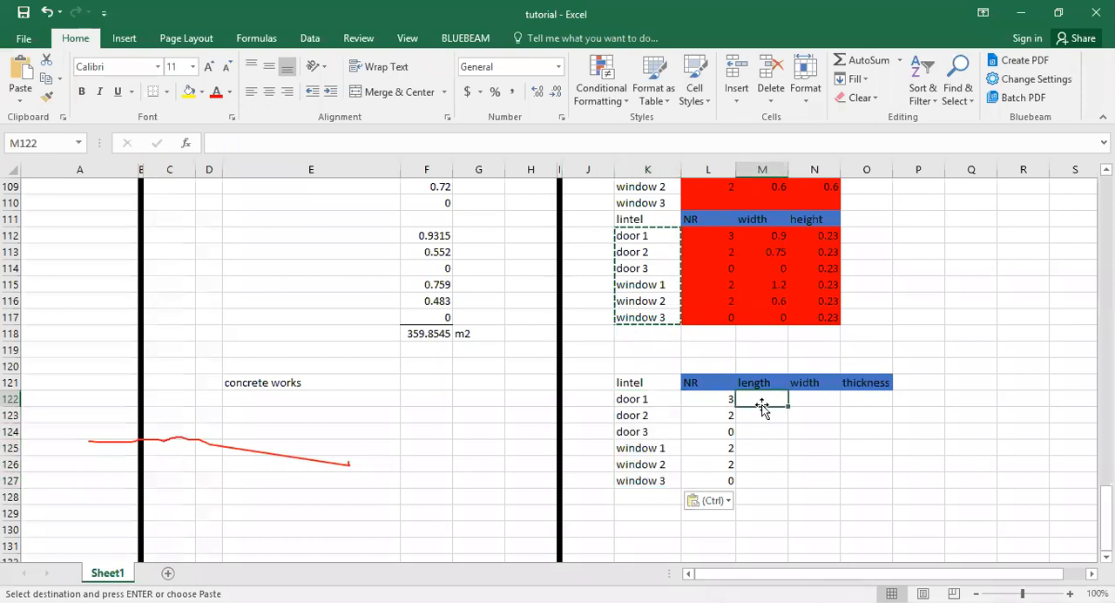
{"action": "key", "text": "Escape"}
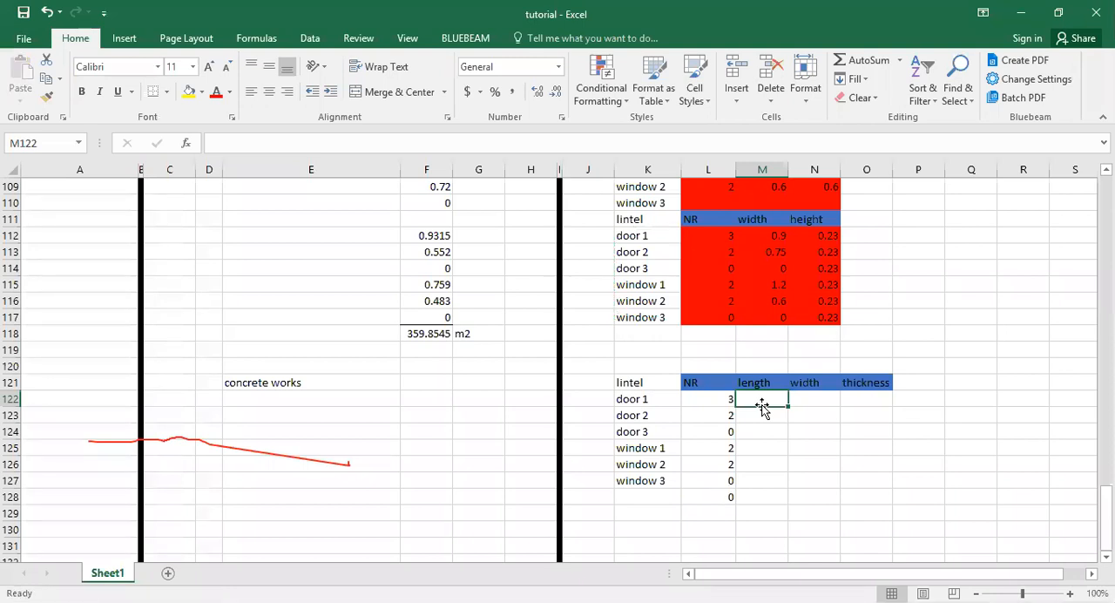
{"action": "type", "text": "="}
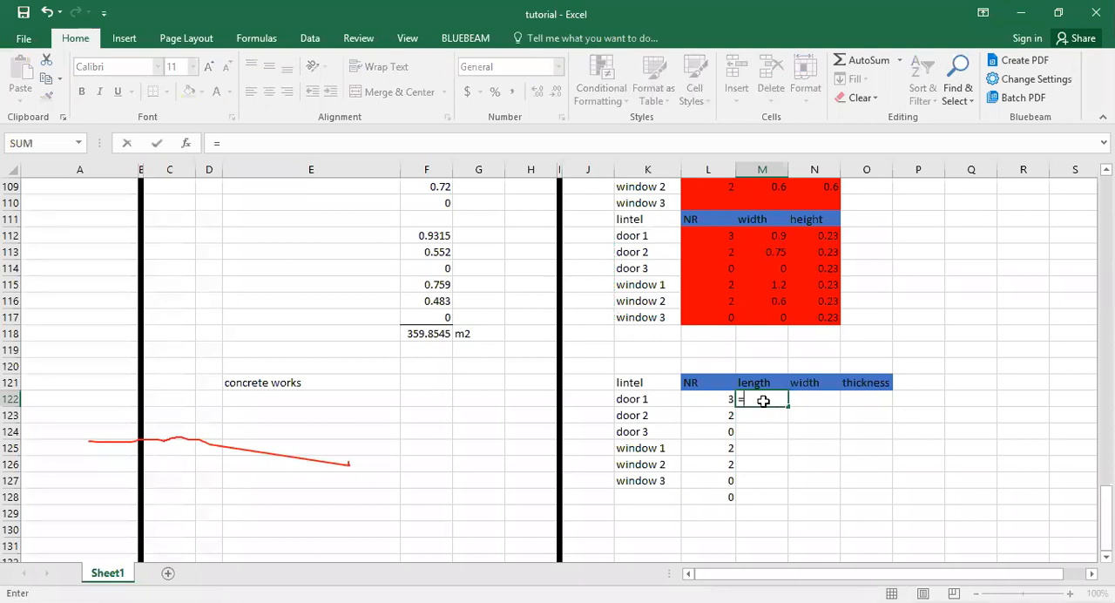
{"action": "scroll", "coordinate": [762, 403], "scroll_direction": "up", "scroll_amount": 3}
{"action": "left_click", "coordinate": [769, 384]}
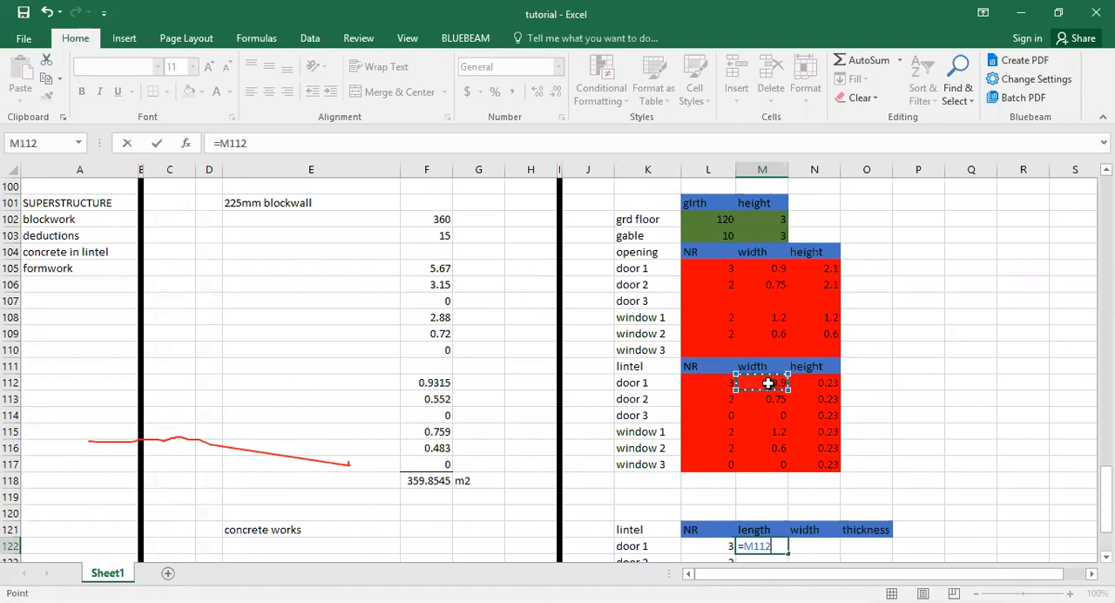
{"action": "key", "text": "Return"}
{"action": "scroll", "coordinate": [771, 379], "scroll_direction": "down", "scroll_amount": 3}
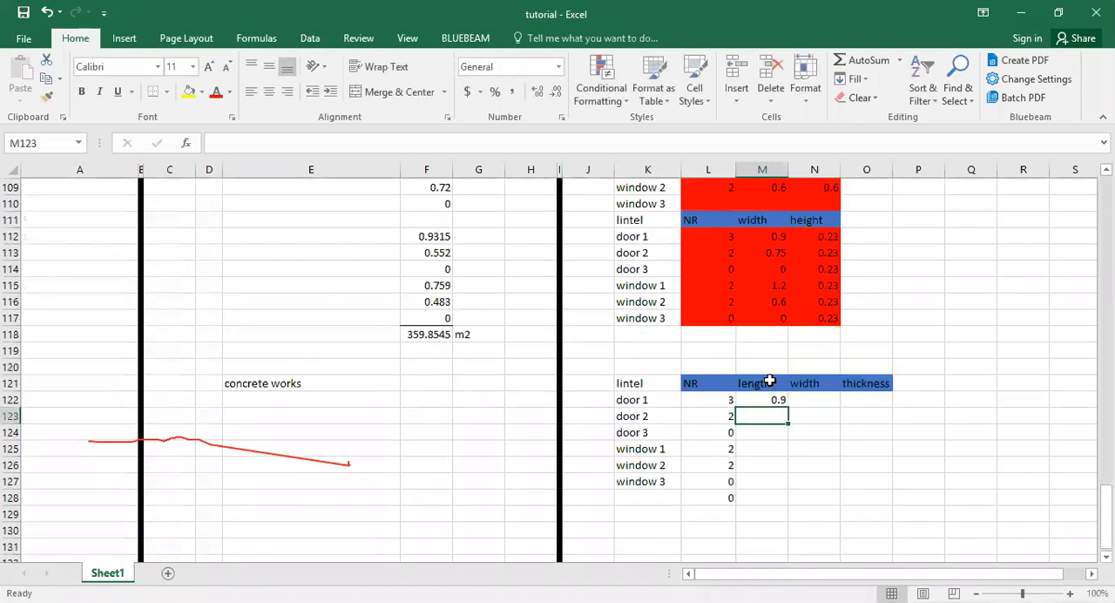
{"action": "left_click", "coordinate": [779, 382]}
{"action": "left_click_drag", "start_coordinate": [787, 389], "coordinate": [746, 482]}
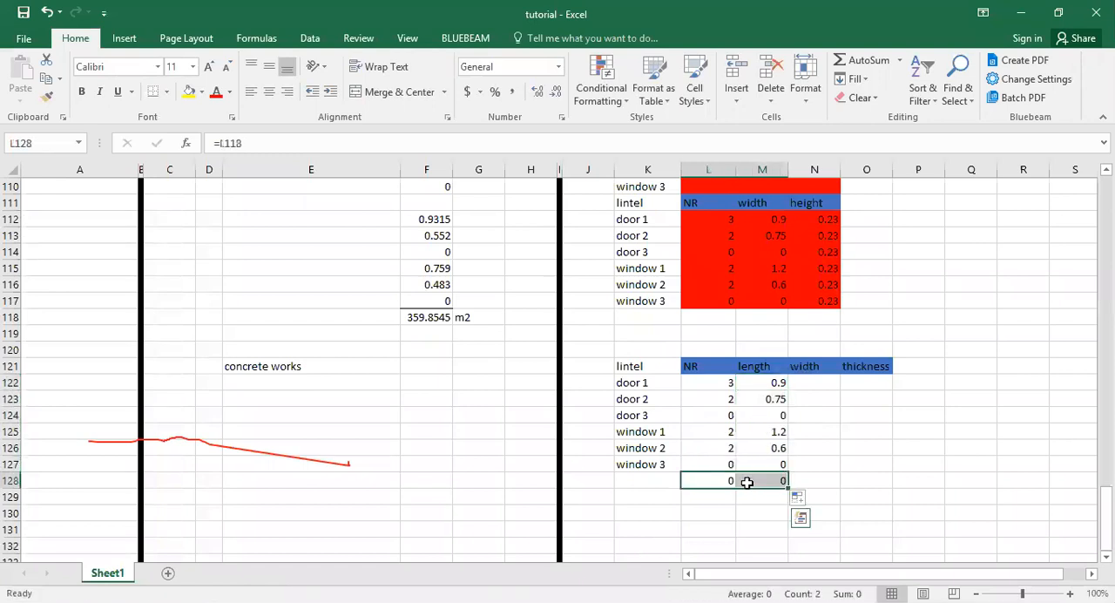
{"action": "key", "text": "Delete"}
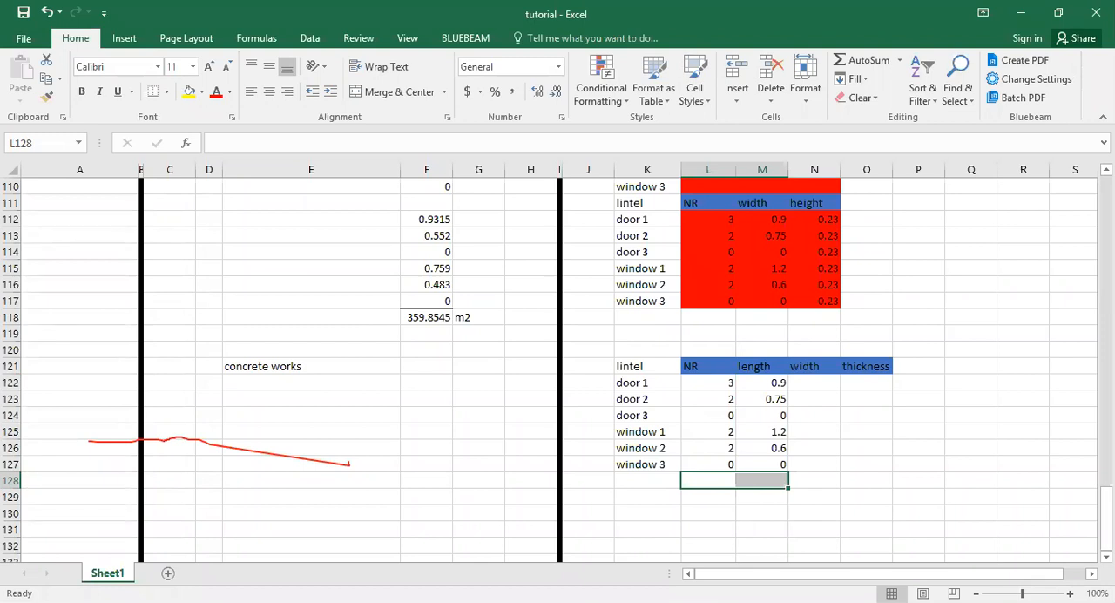
Enter 0.23 as both the width in N122 and the thickness in O122 for door 1's lintel.
{"action": "key", "text": "alt+Tab"}
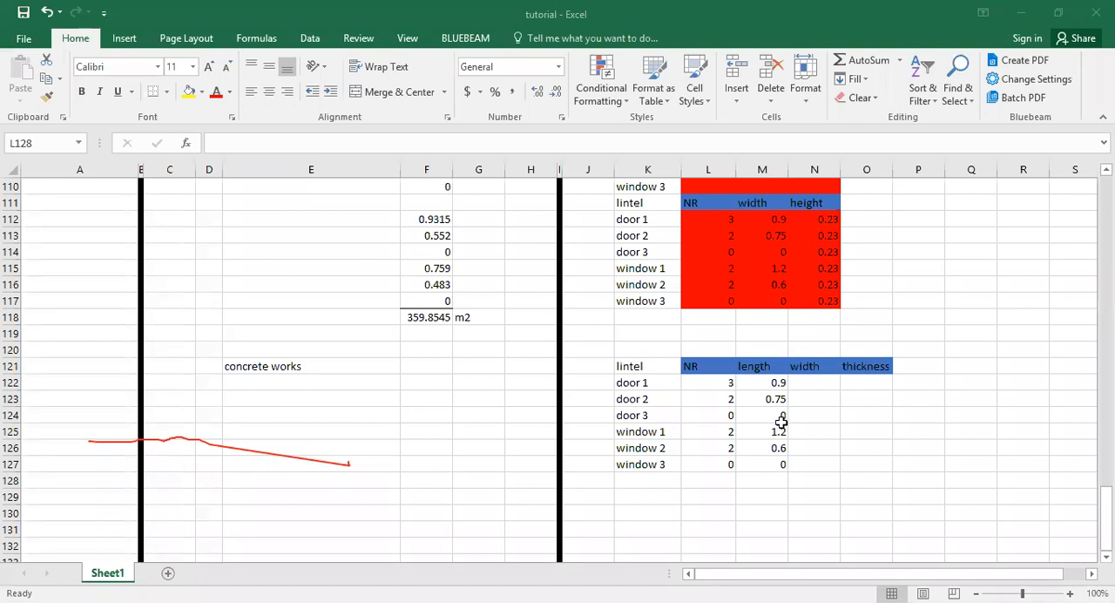
{"action": "scroll", "coordinate": [776, 423], "scroll_direction": "up", "scroll_amount": 3}
{"action": "left_click", "coordinate": [813, 526]}
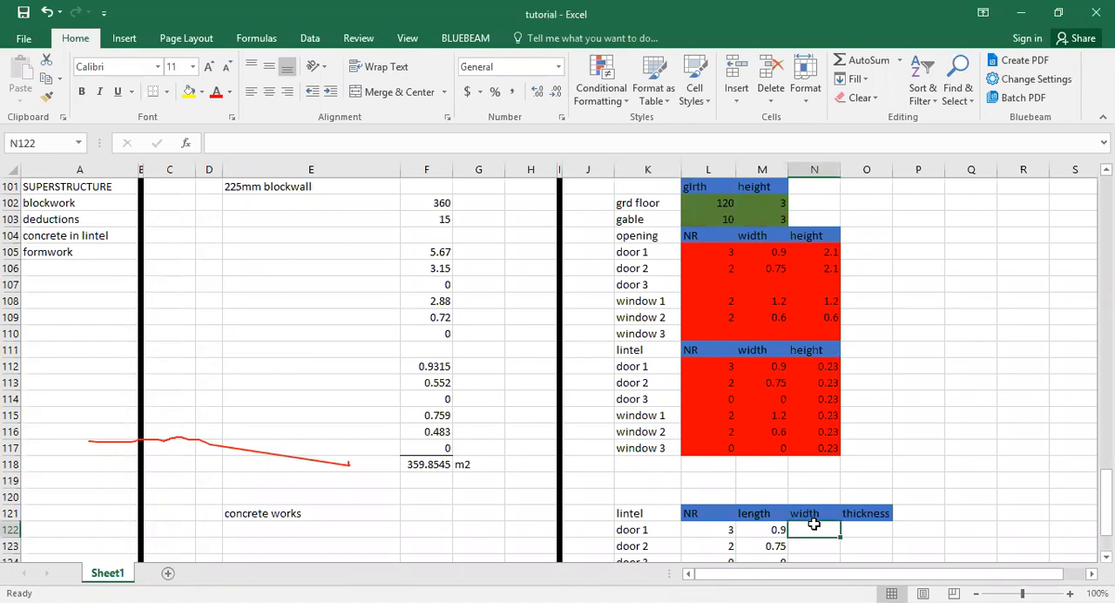
{"action": "scroll", "coordinate": [814, 523], "scroll_direction": "down", "scroll_amount": 3}
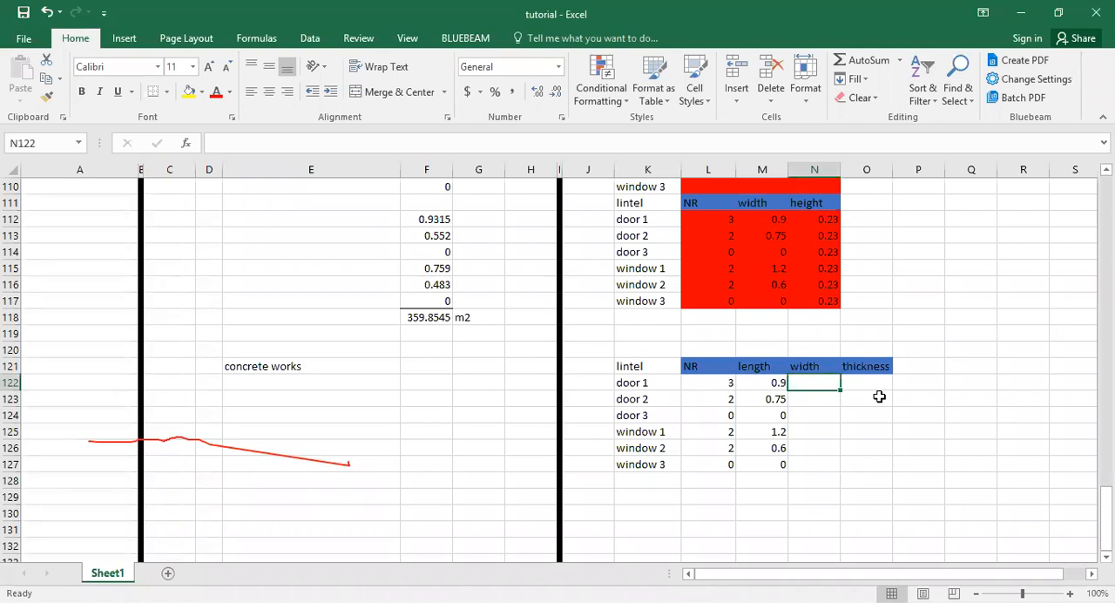
{"action": "type", "text": "0."}
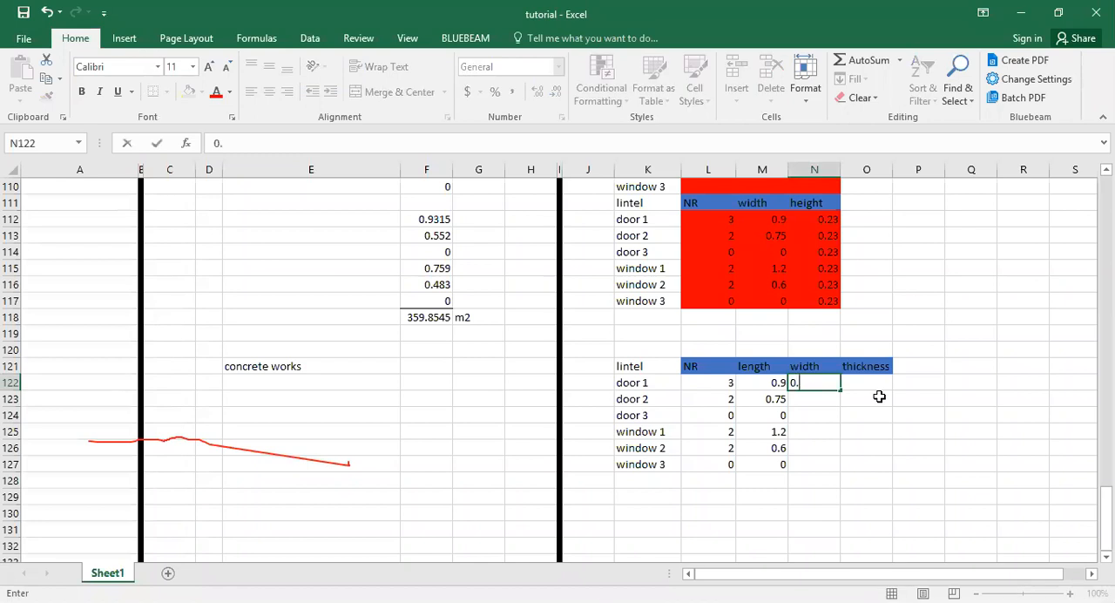
{"action": "type", "text": "23"}
{"action": "key", "text": "Tab"}
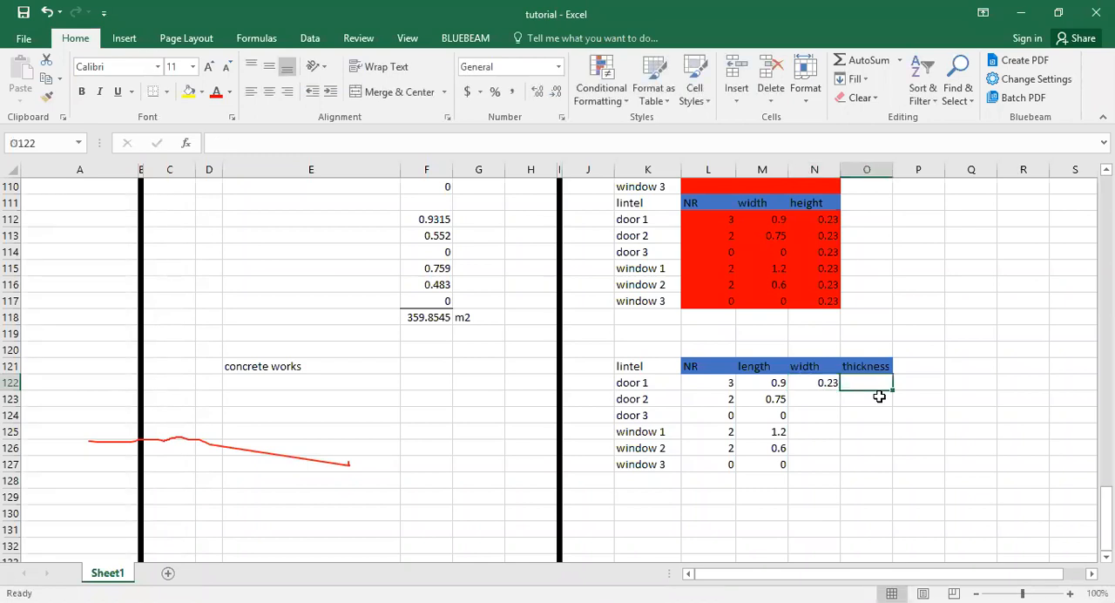
{"action": "type", "text": "0.23"}
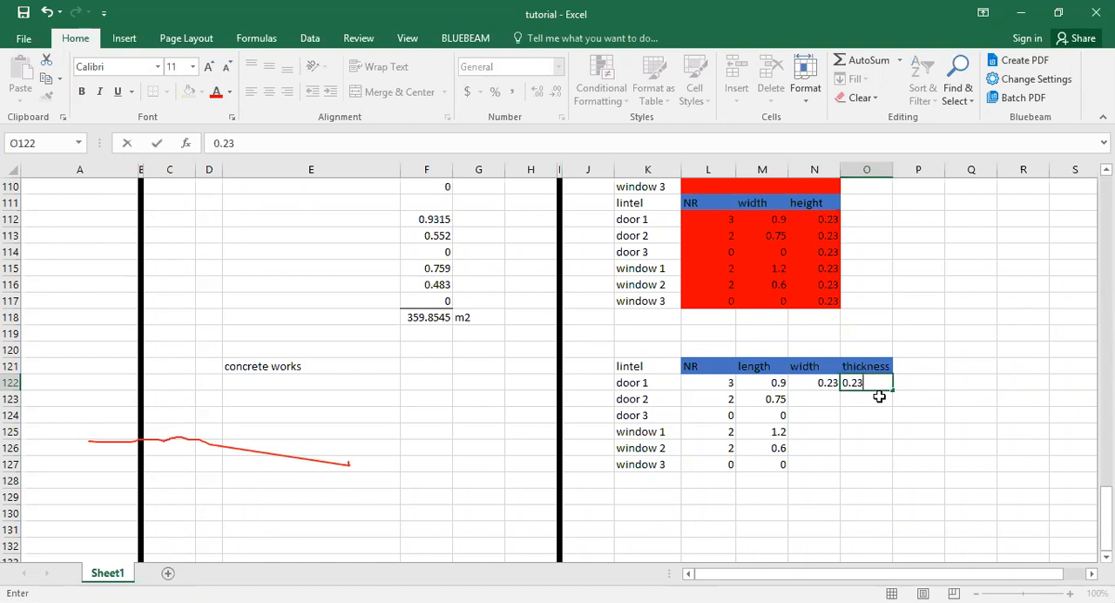
{"action": "key", "text": "Return"}
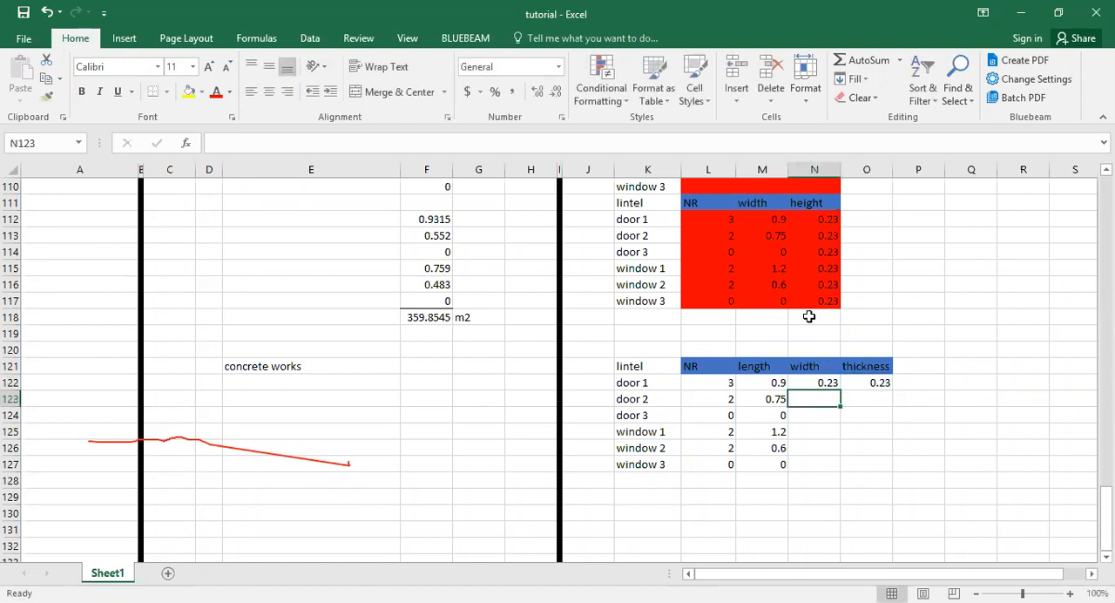
Calculate door 1's lintel concrete volume in F122 with =L122*(M122+0.45)*N122*O122 and fill the formula down to F127.
{"action": "left_click", "coordinate": [444, 376]}
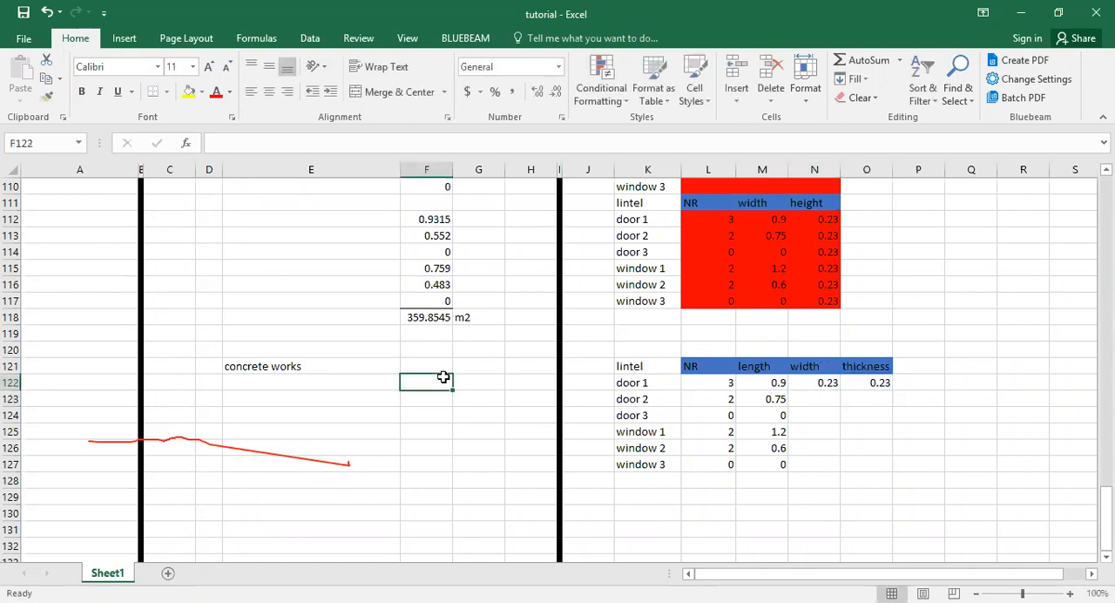
{"action": "type", "text": "="}
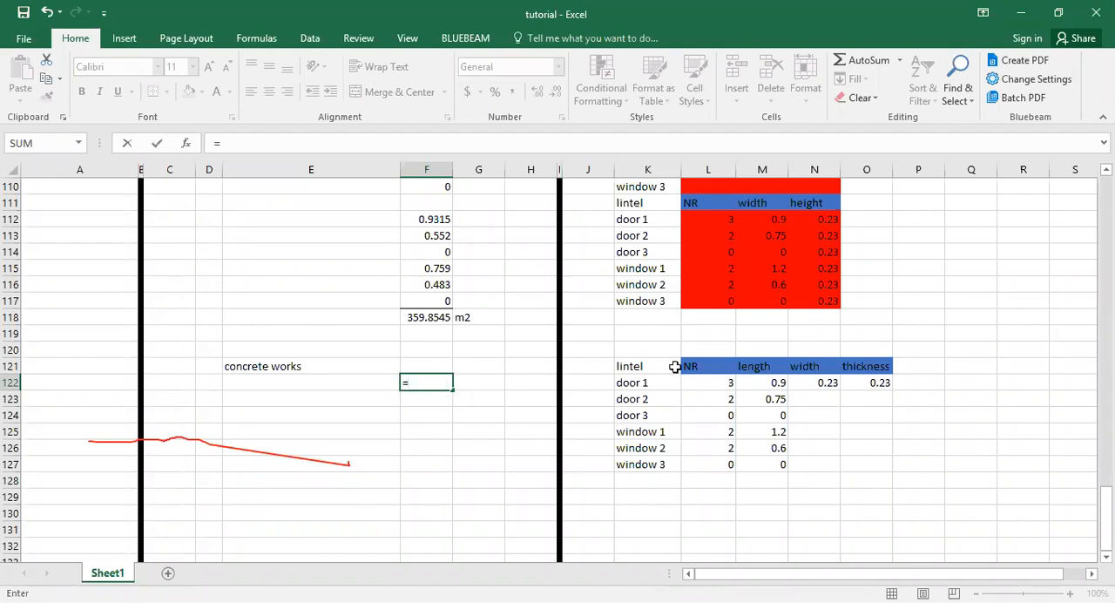
{"action": "left_click", "coordinate": [697, 384]}
{"action": "type", "text": "*("}
{"action": "left_click", "coordinate": [778, 382]}
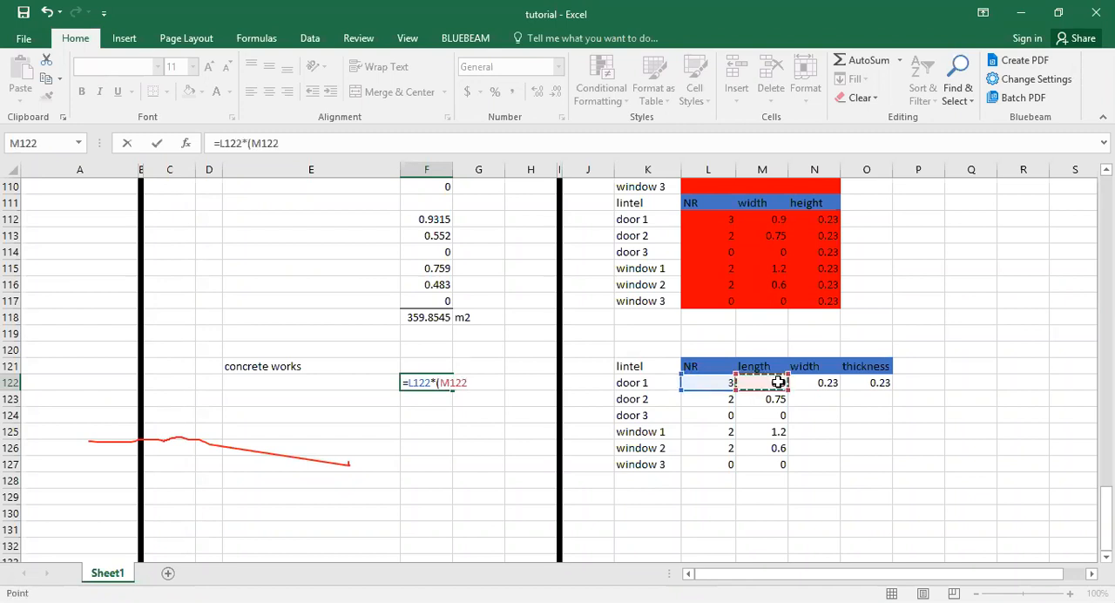
{"action": "type", "text": "+0.45)"}
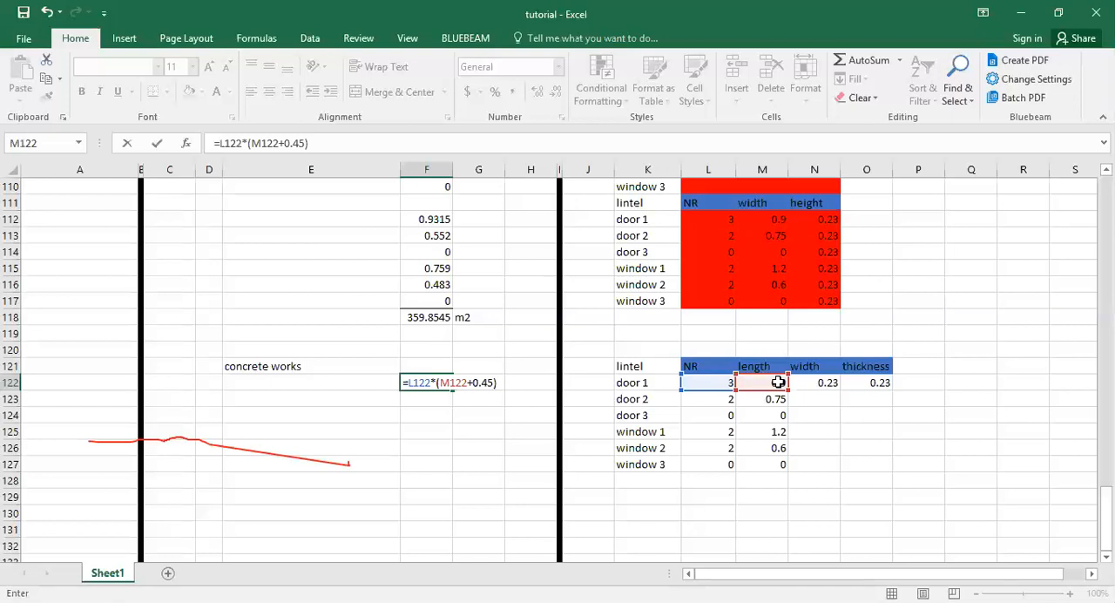
{"action": "type", "text": "*"}
{"action": "left_click", "coordinate": [828, 382]}
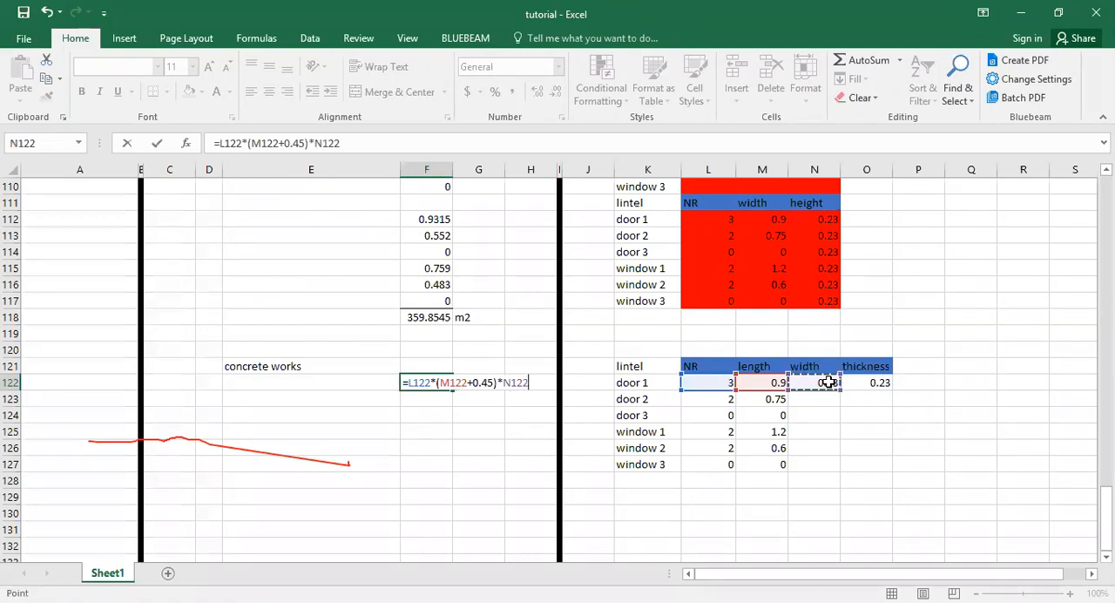
{"action": "type", "text": "*"}
{"action": "left_click", "coordinate": [870, 381]}
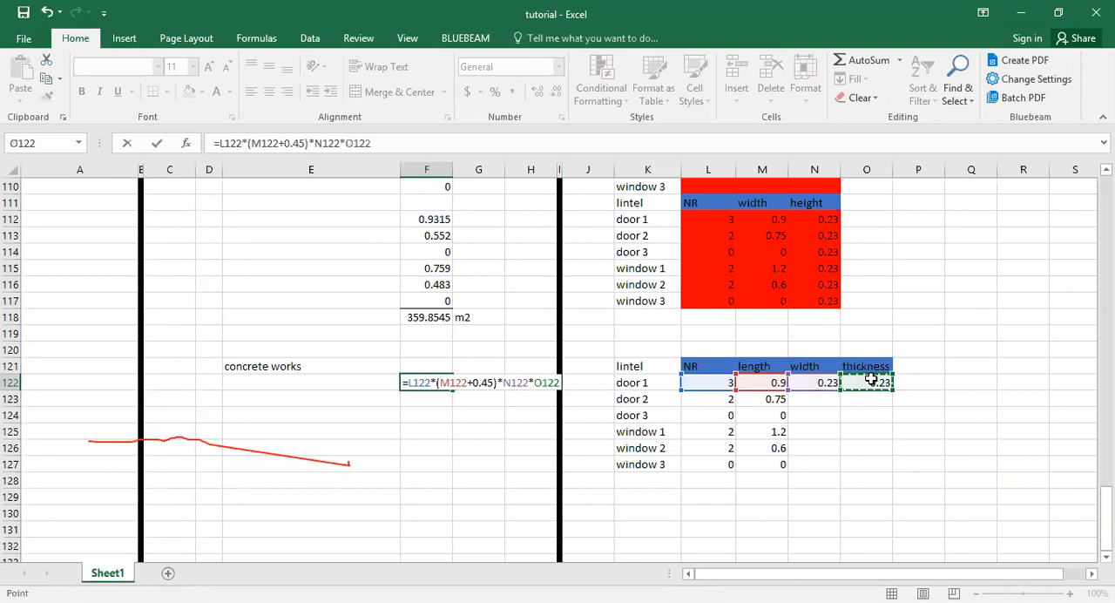
{"action": "key", "text": "Return"}
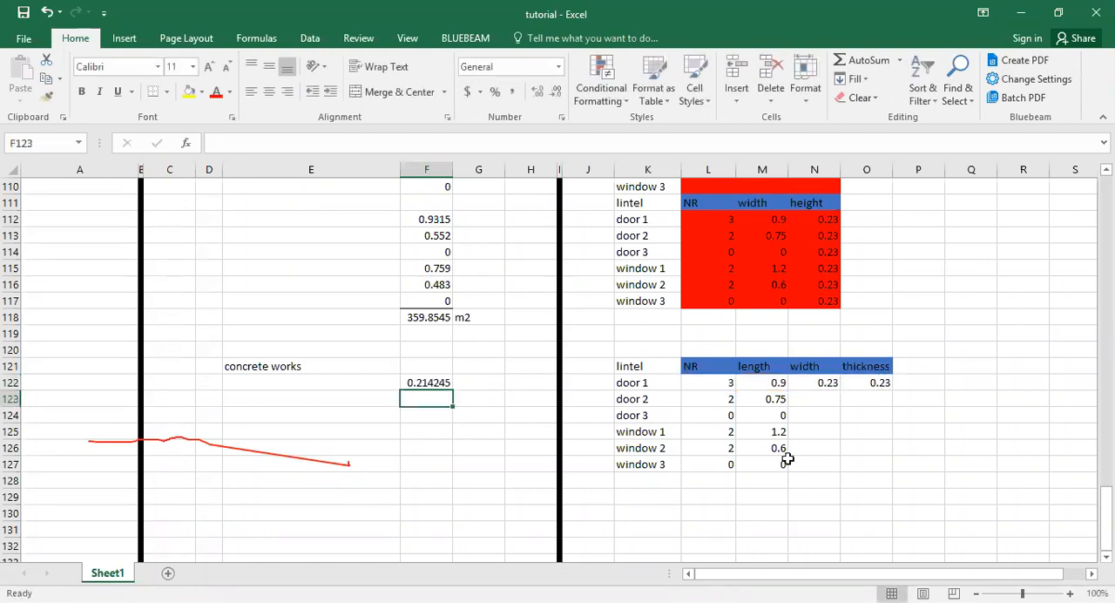
{"action": "left_click", "coordinate": [436, 382]}
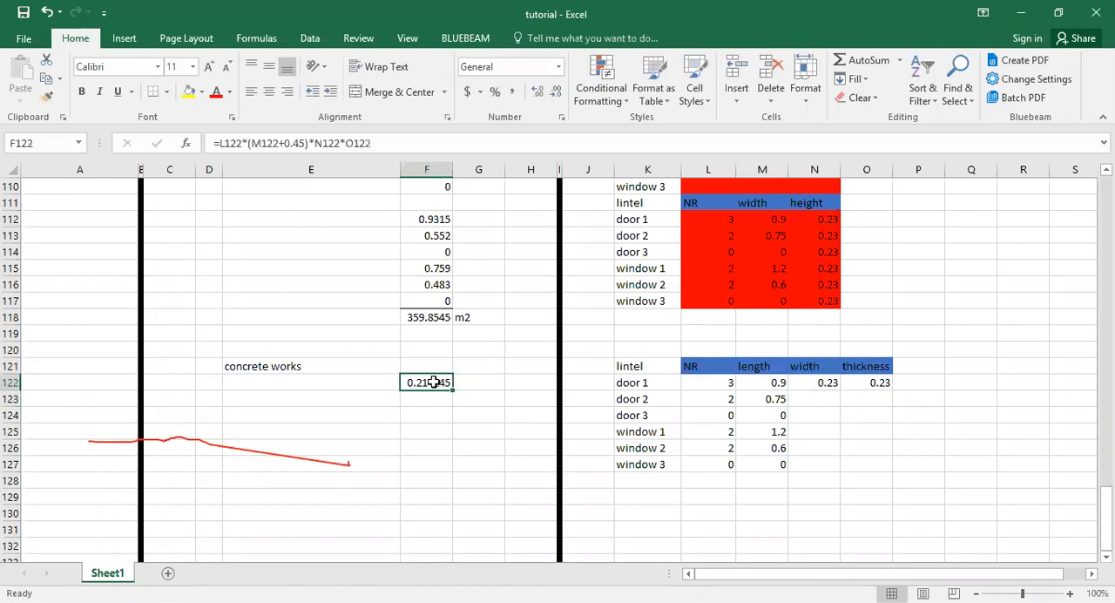
{"action": "left_click_drag", "start_coordinate": [450, 389], "coordinate": [447, 471]}
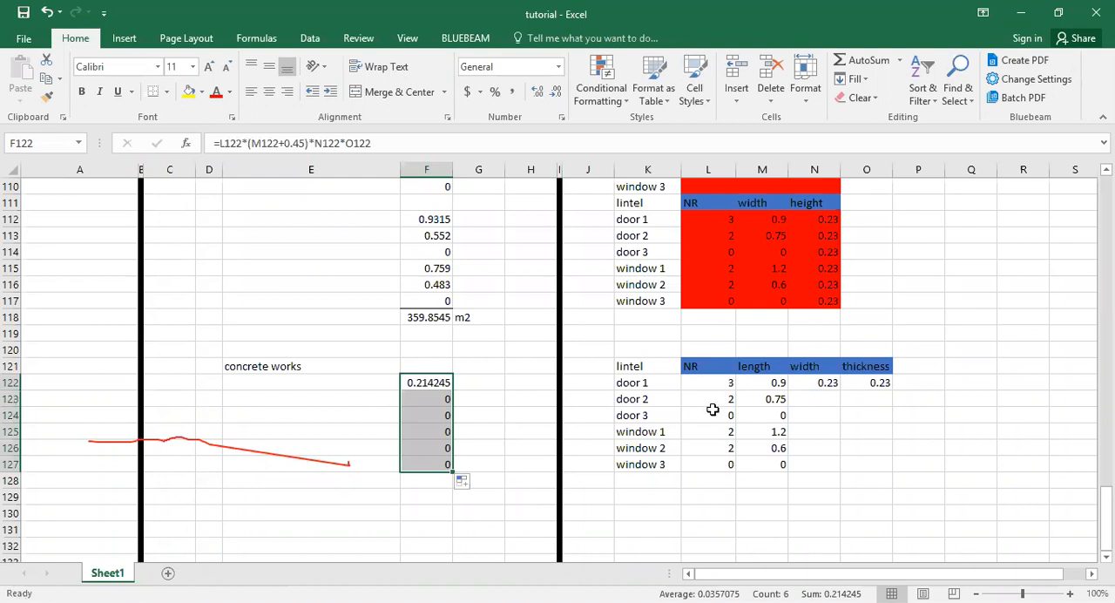
Fill door 1's lintel width and thickness from N122 and O122 down to row 127.
{"action": "left_click", "coordinate": [822, 384]}
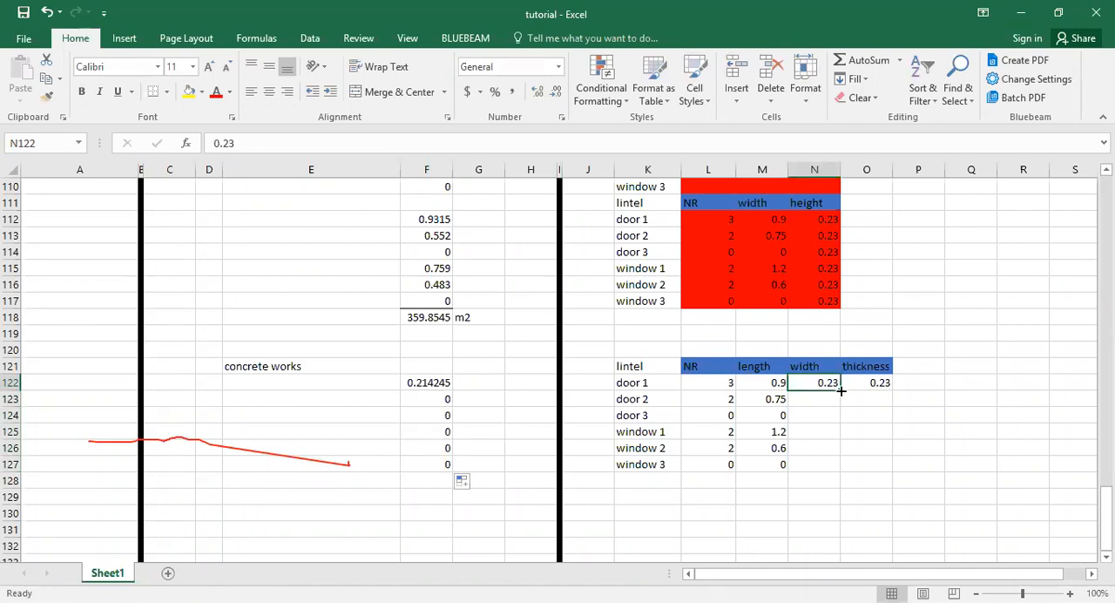
{"action": "double_click", "coordinate": [841, 392]}
{"action": "left_click", "coordinate": [880, 383]}
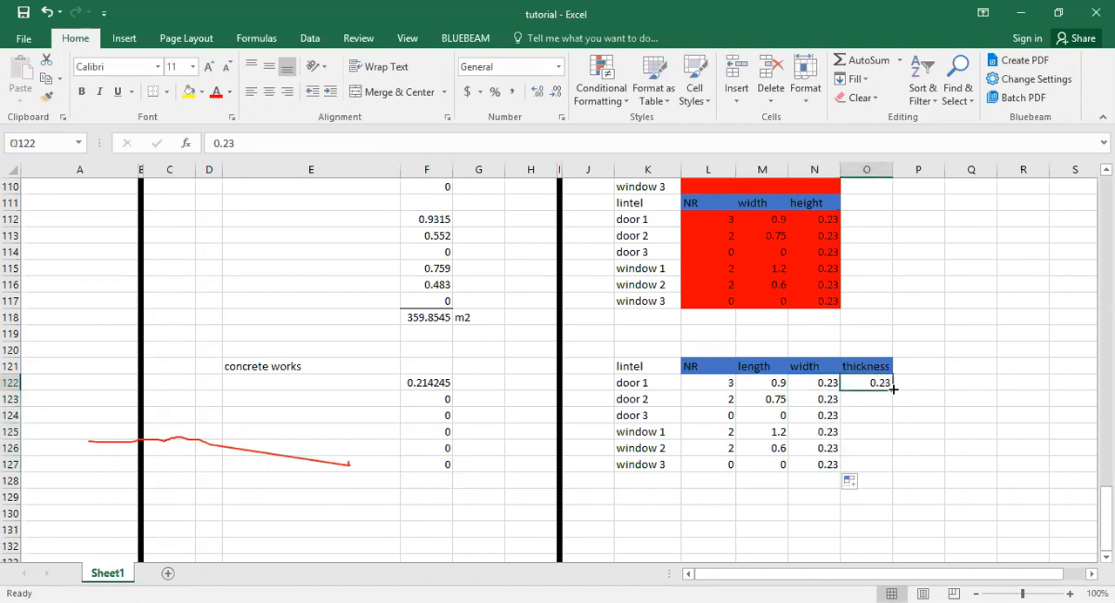
{"action": "double_click", "coordinate": [893, 390]}
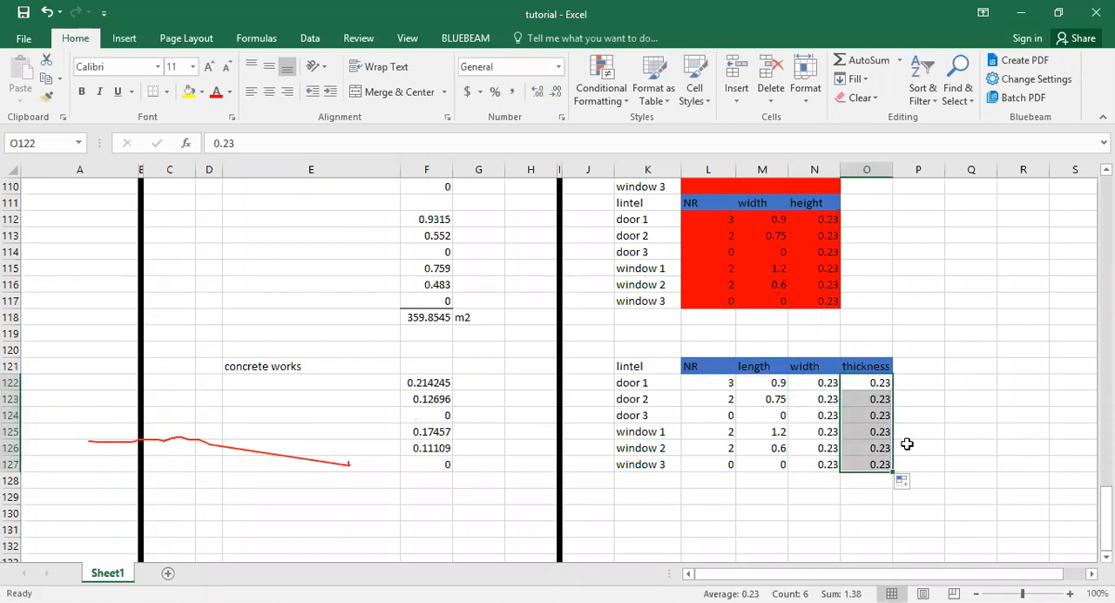
{"action": "left_click", "coordinate": [878, 385]}
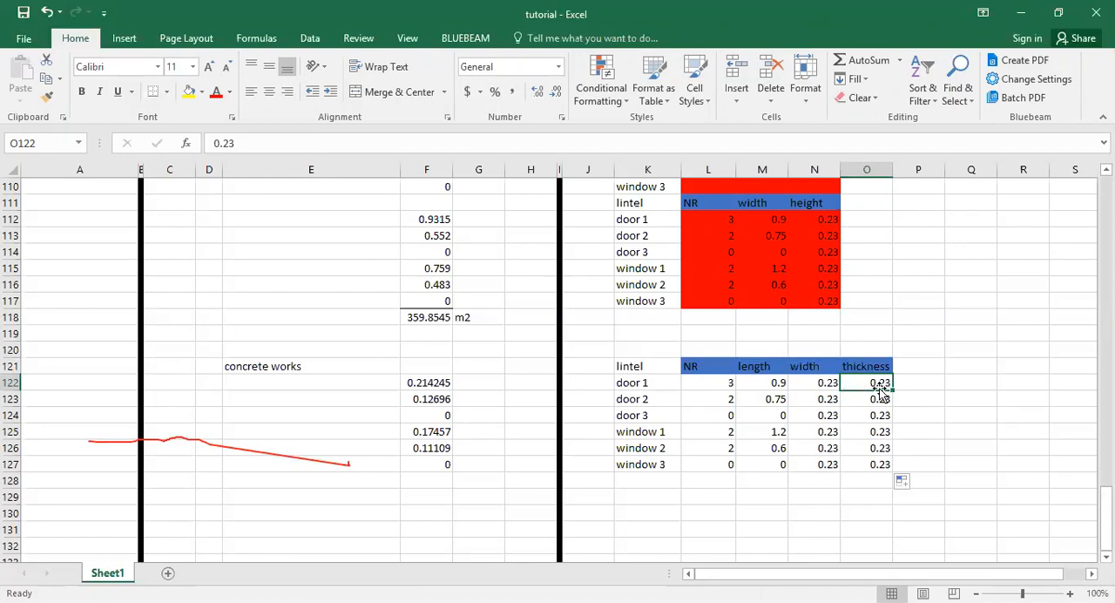
{"action": "left_click_drag", "start_coordinate": [817, 399], "coordinate": [864, 455]}
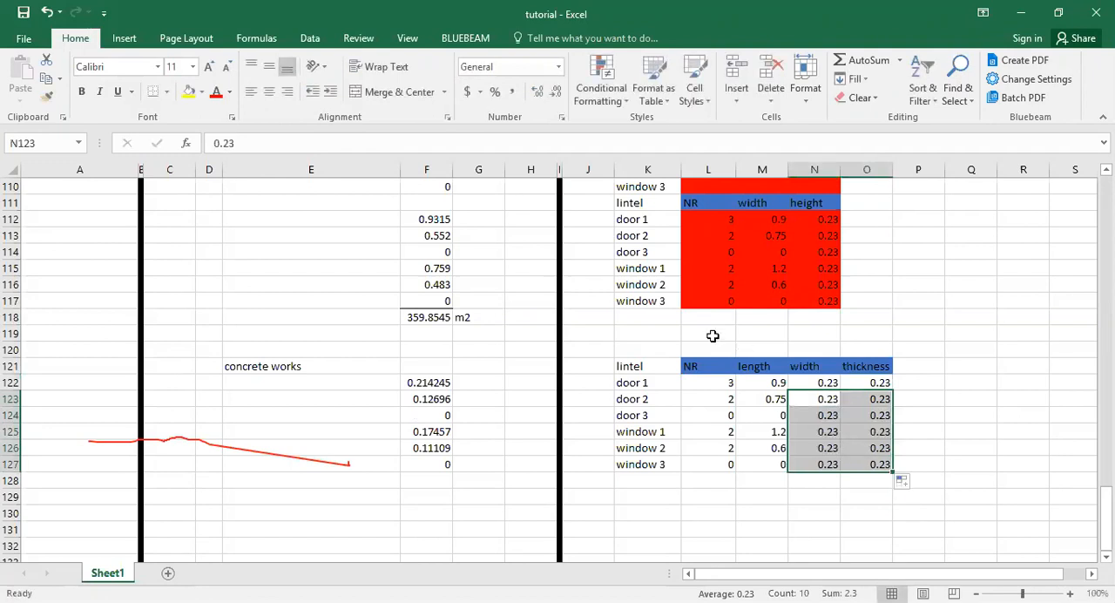
{"action": "left_click", "coordinate": [832, 383]}
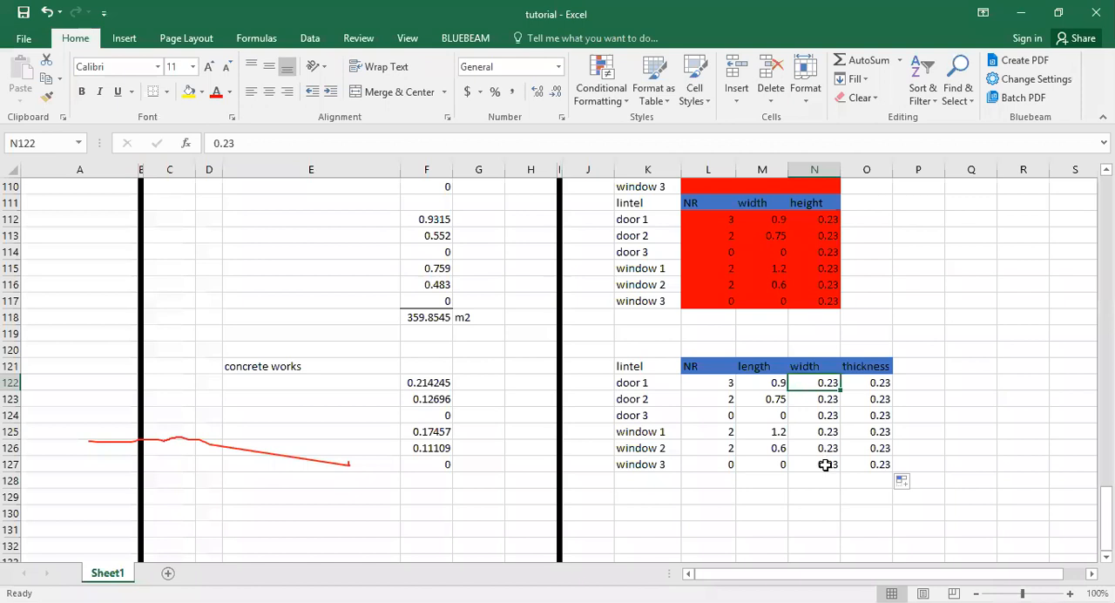
{"action": "left_click", "coordinate": [825, 398]}
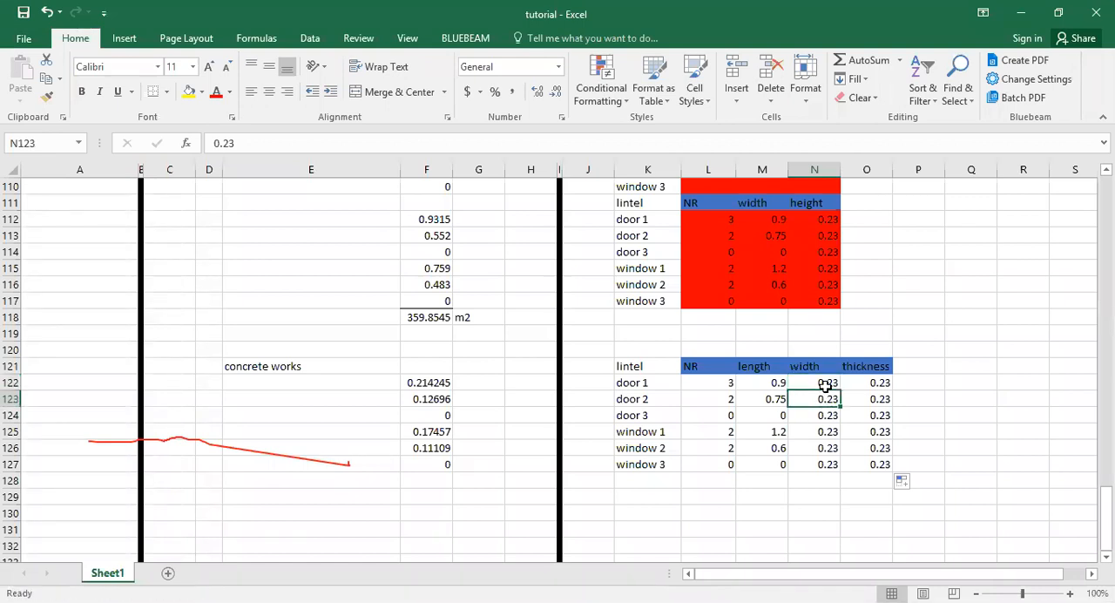
Total the lintel concrete volumes in F128 with =SUM(F122:F127).
{"action": "left_click", "coordinate": [434, 477]}
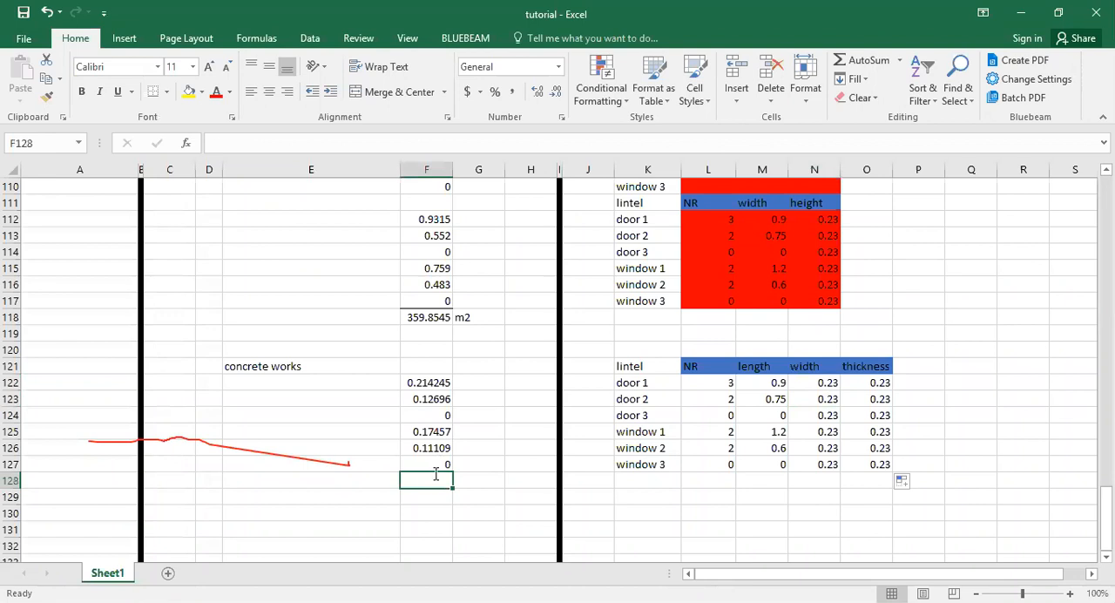
{"action": "type", "text": "="}
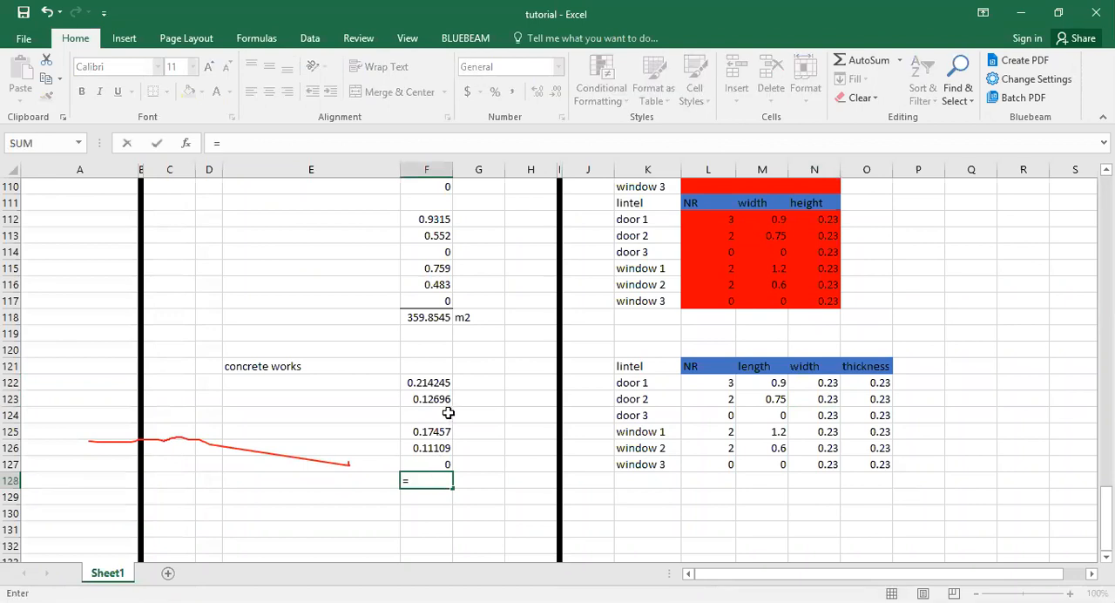
{"action": "type", "text": "sum"}
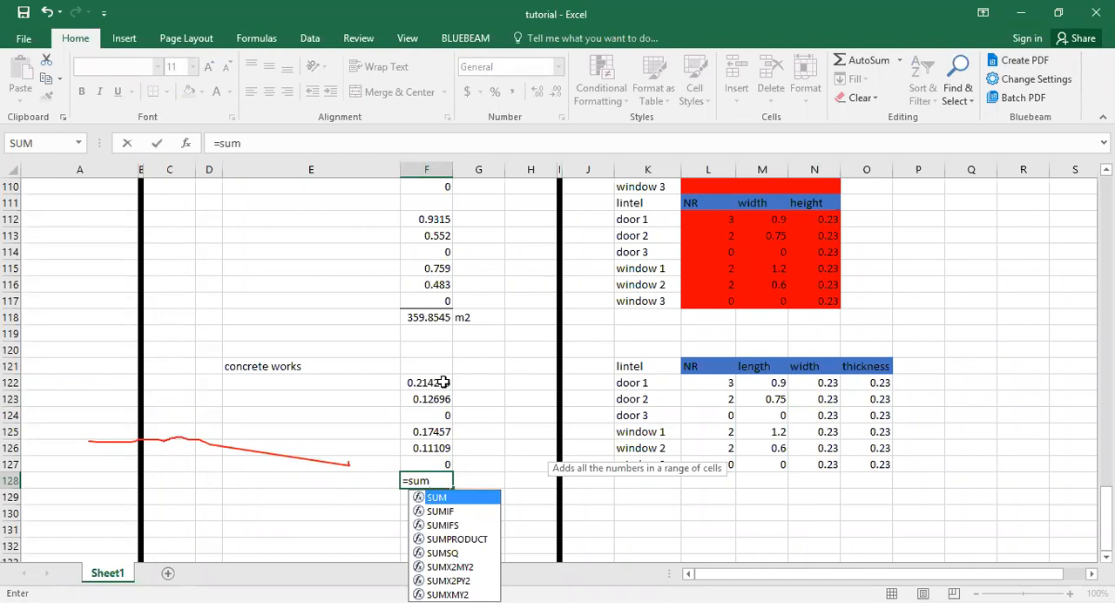
{"action": "type", "text": "("}
{"action": "left_click_drag", "start_coordinate": [436, 383], "coordinate": [433, 461]}
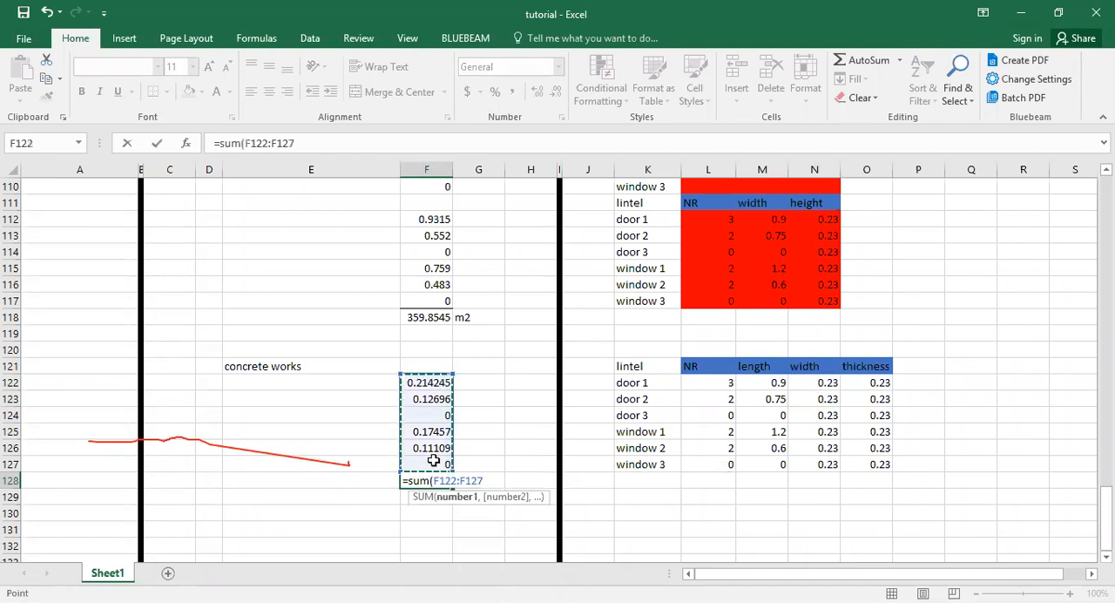
{"action": "type", "text": ")"}
{"action": "key", "text": "Return"}
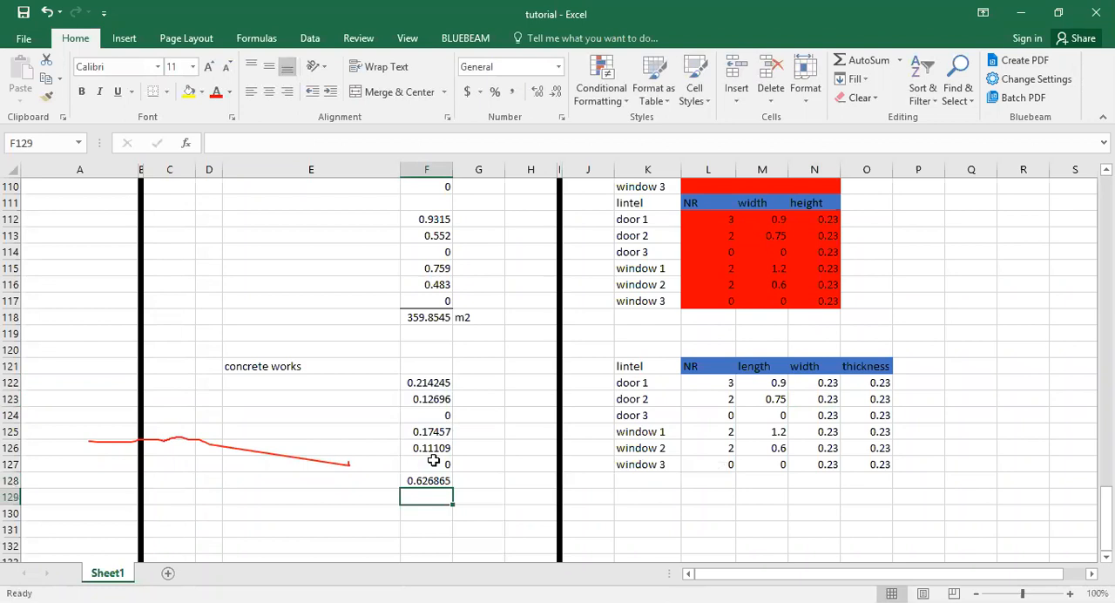
Enter the unit m3 in G128 beside the concrete total and add a bottom border to F127.
{"action": "left_click", "coordinate": [480, 479]}
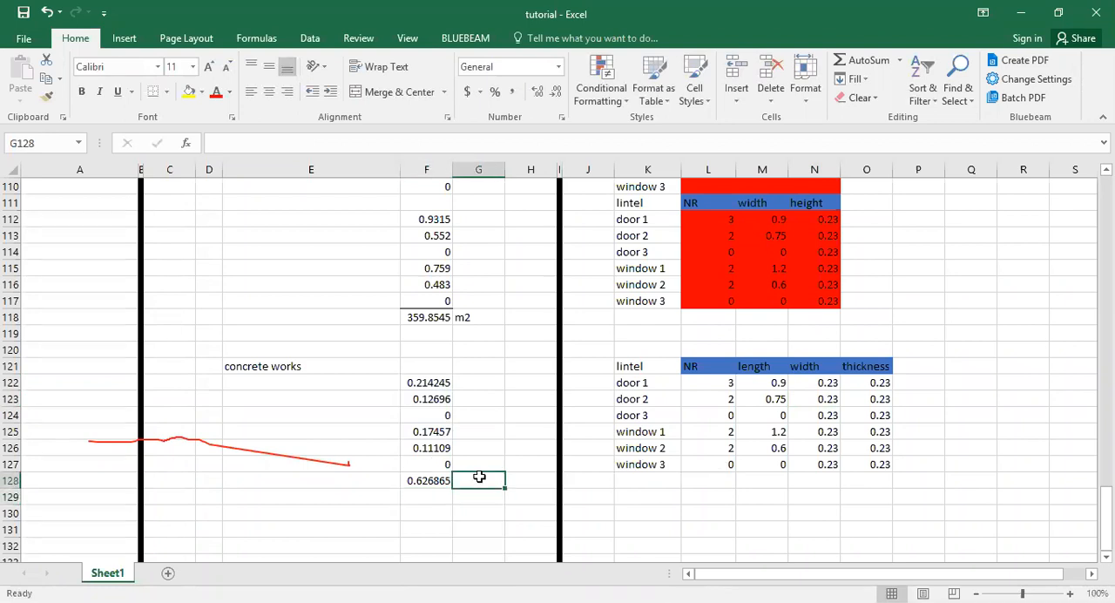
{"action": "type", "text": "m3"}
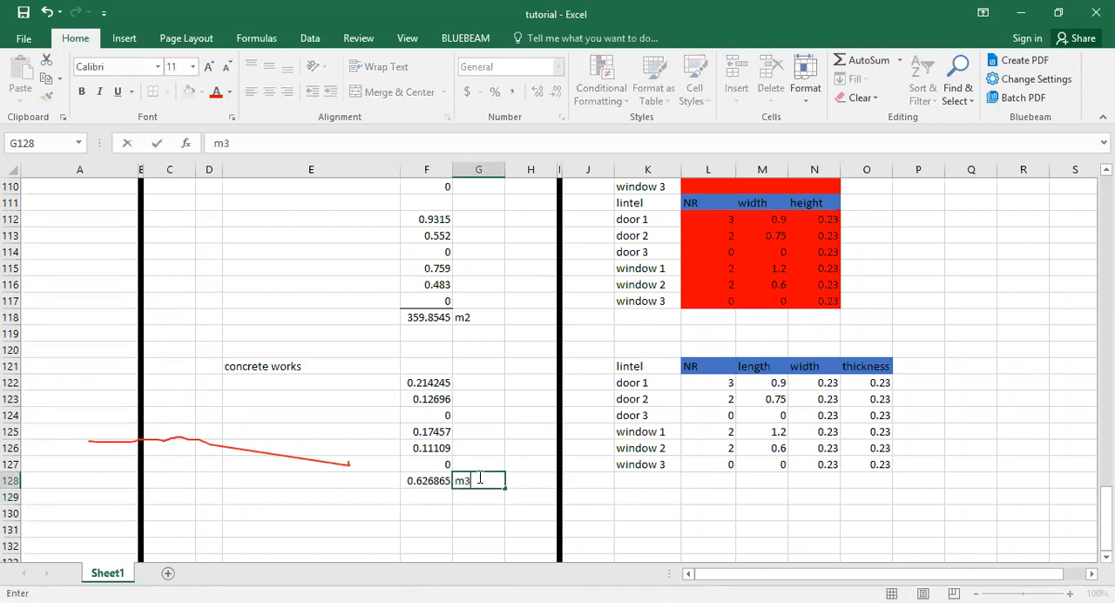
{"action": "left_click", "coordinate": [429, 480]}
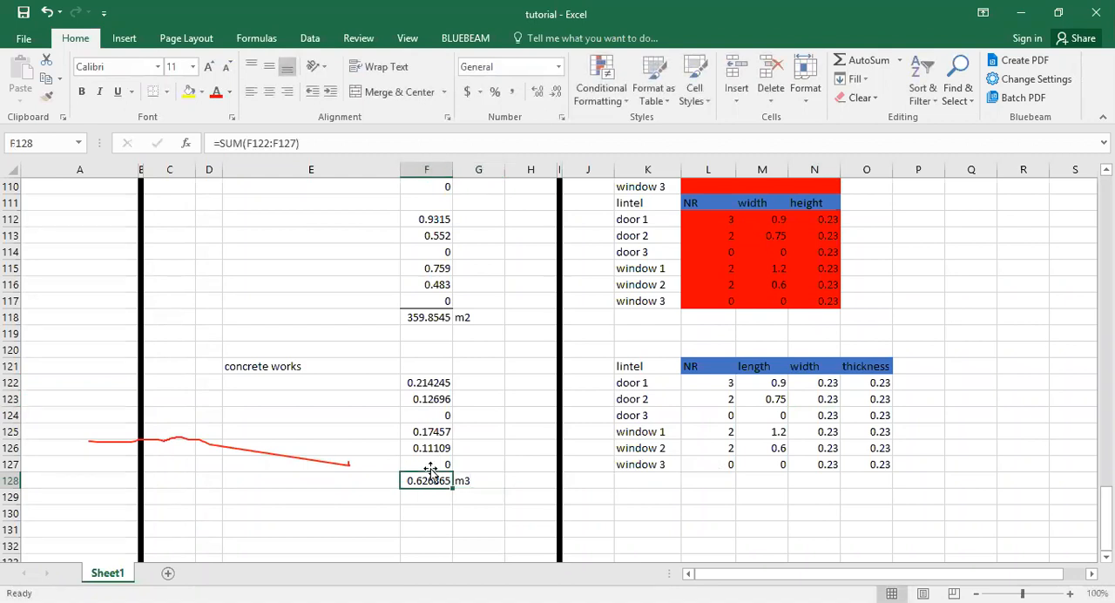
{"action": "left_click", "coordinate": [431, 465]}
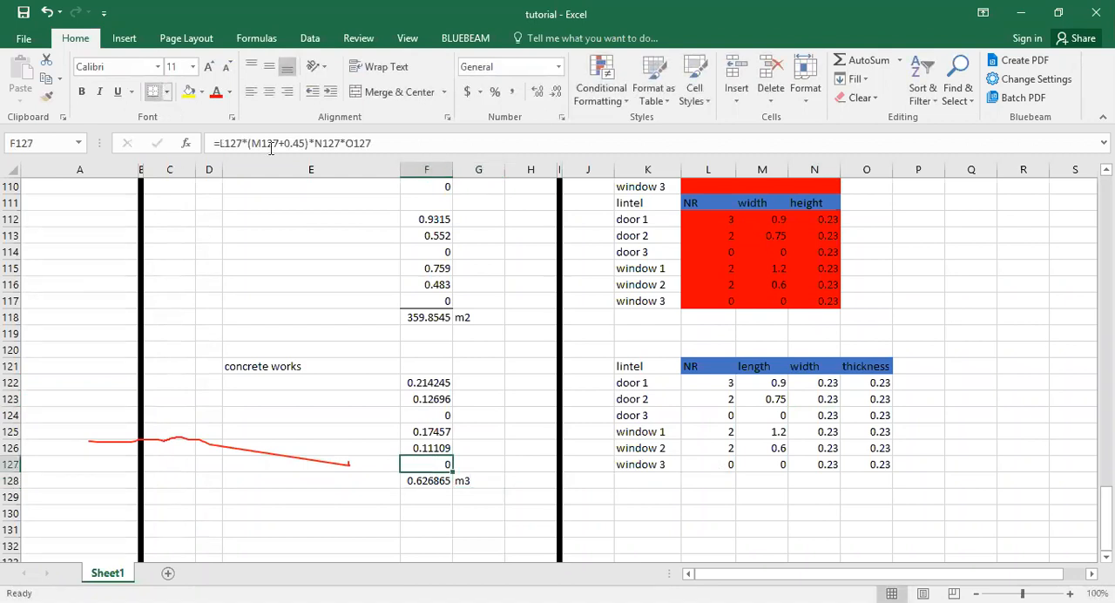
{"action": "left_click", "coordinate": [423, 349]}
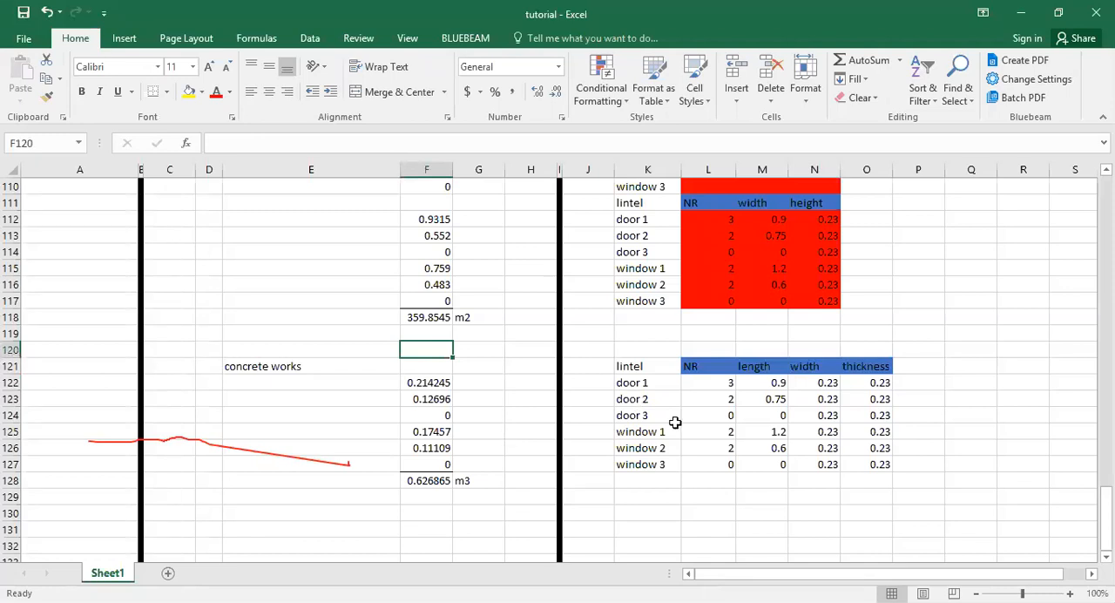
{"action": "left_click", "coordinate": [641, 461]}
{"action": "left_click_drag", "start_coordinate": [823, 466], "coordinate": [858, 465]}
{"action": "left_click", "coordinate": [721, 461]}
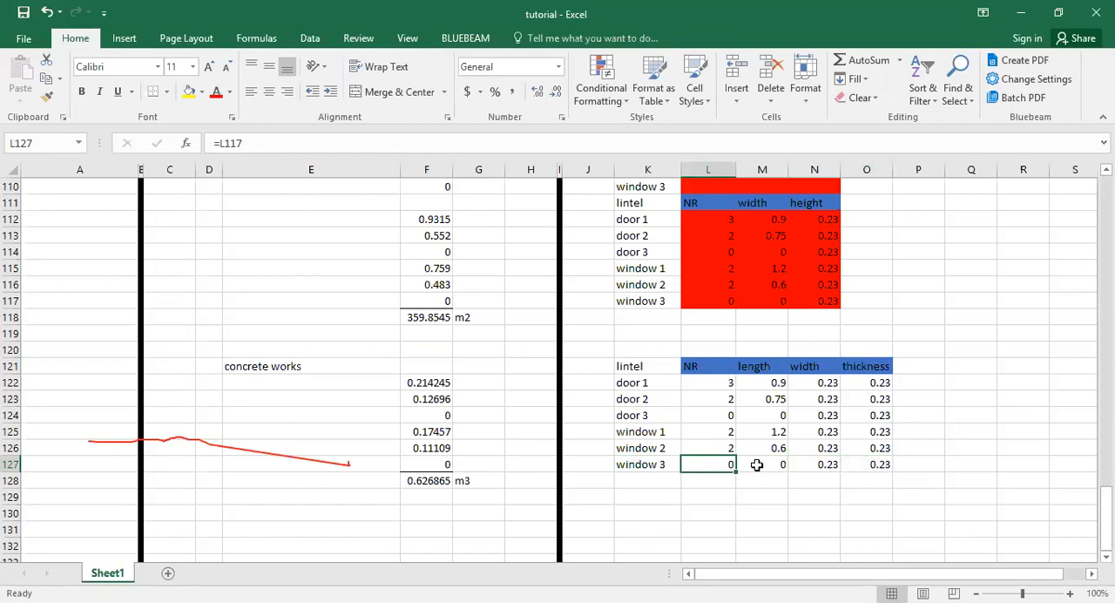
{"action": "left_click", "coordinate": [449, 464]}
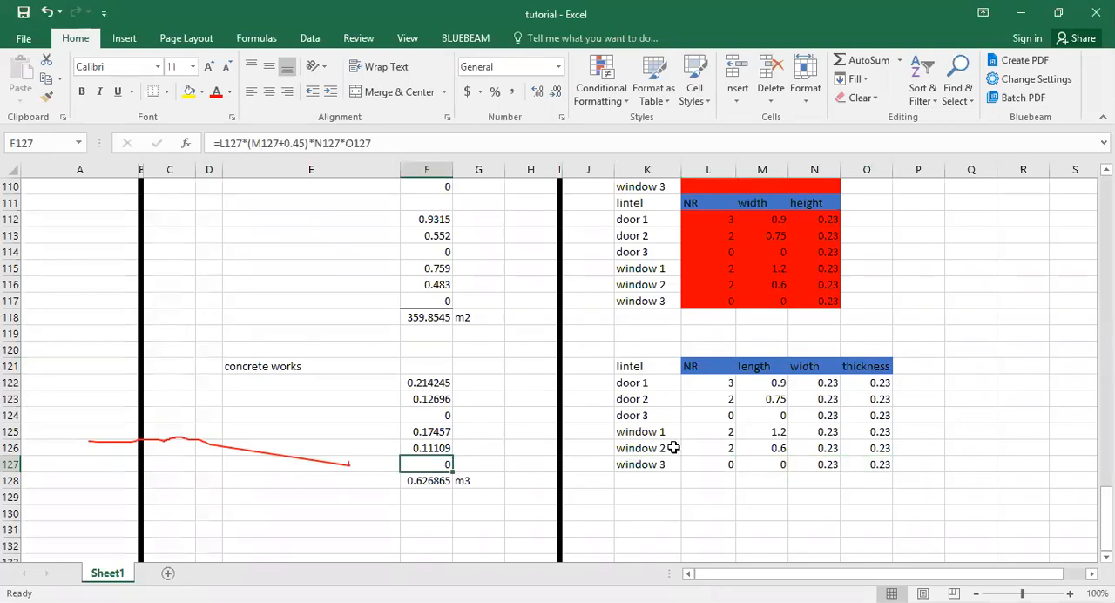
{"action": "left_click_drag", "start_coordinate": [723, 459], "coordinate": [862, 473]}
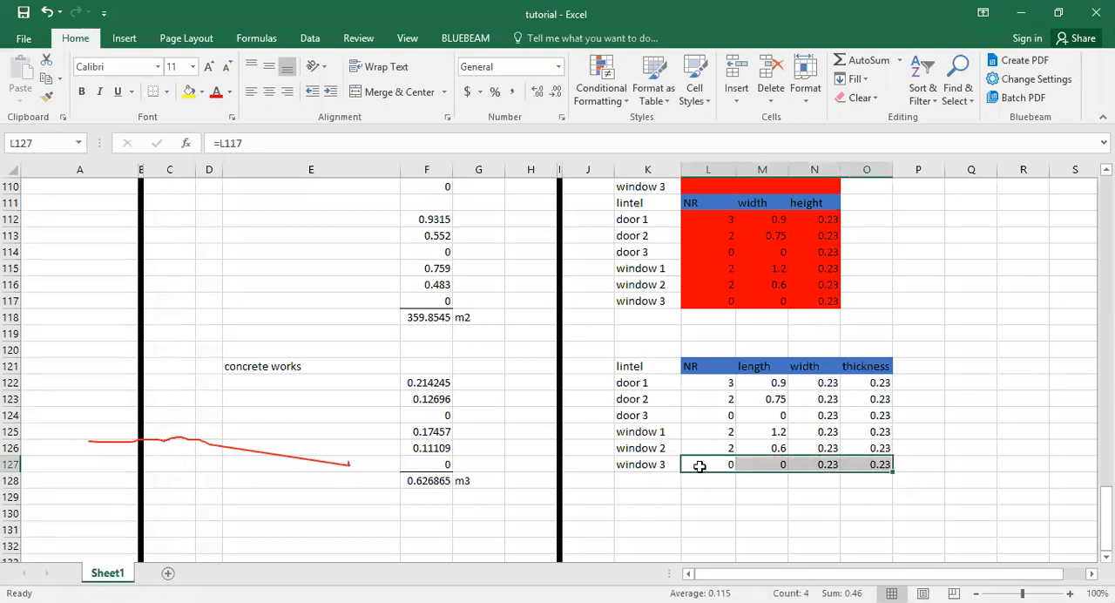
{"action": "left_click", "coordinate": [867, 480], "text": "shift"}
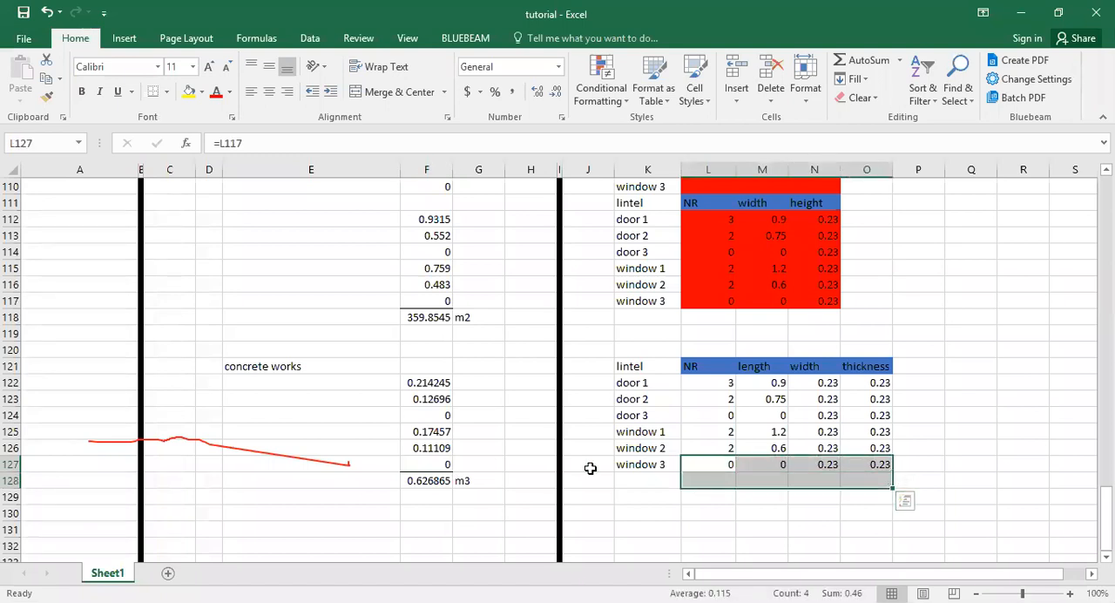
{"action": "left_click", "coordinate": [435, 464]}
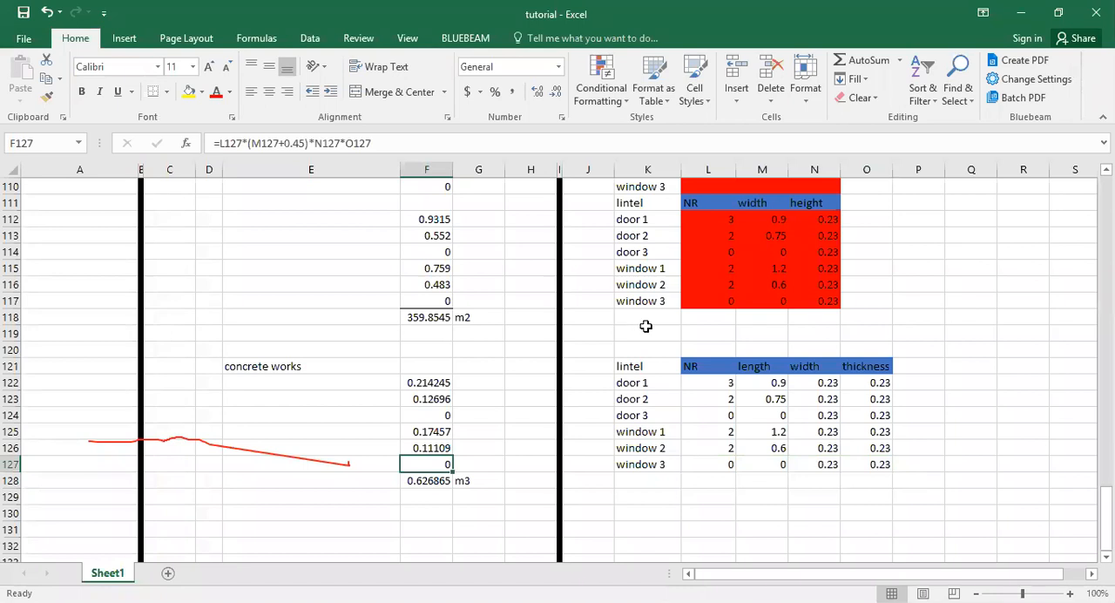
Enter trial values for the window 3 opening: number 3 in L110 and width 1.5 in M110.
{"action": "scroll", "coordinate": [675, 325], "scroll_direction": "up", "scroll_amount": 3}
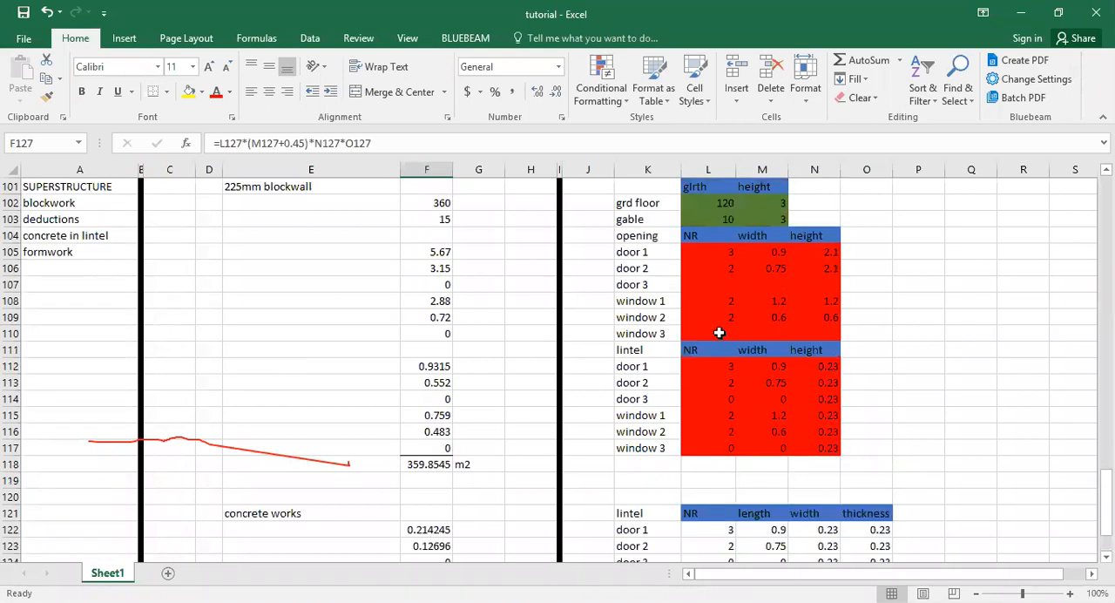
{"action": "left_click", "coordinate": [719, 333]}
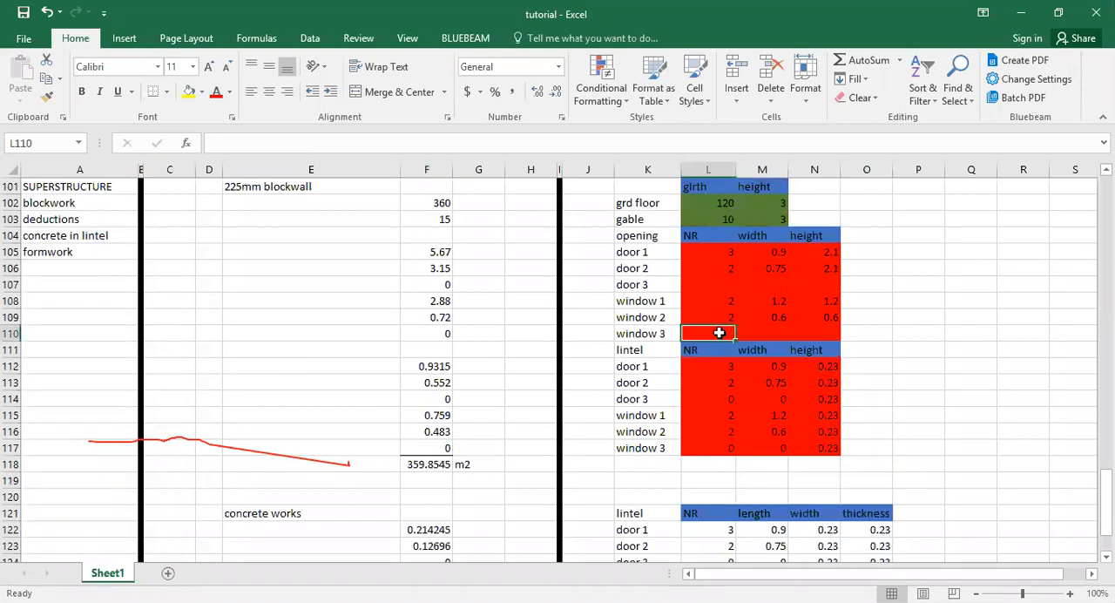
{"action": "type", "text": "3"}
{"action": "left_click", "coordinate": [755, 333]}
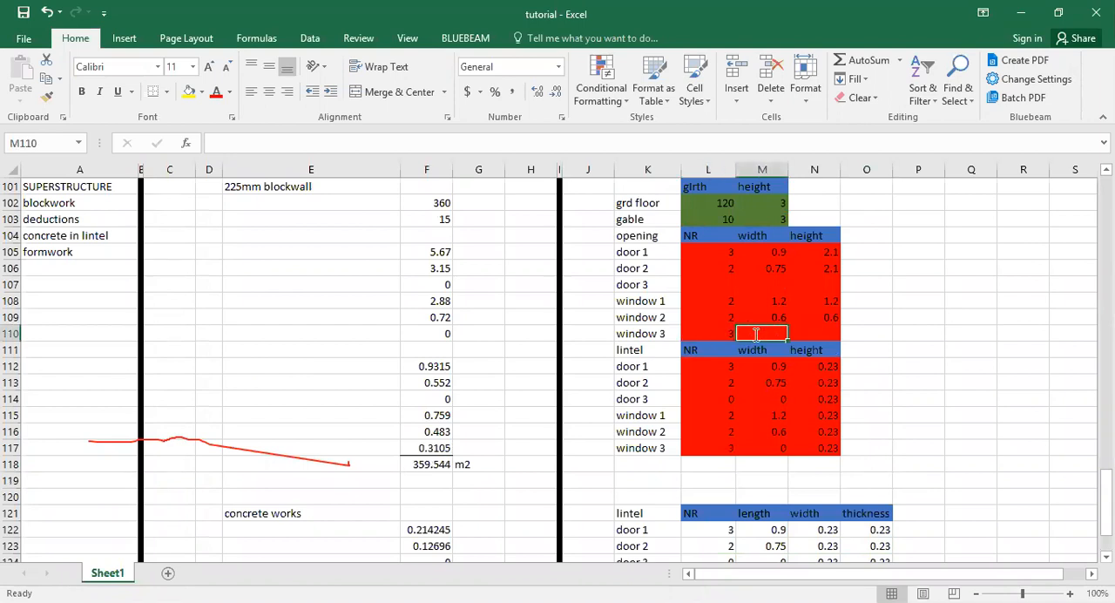
{"action": "type", "text": "1/5"}
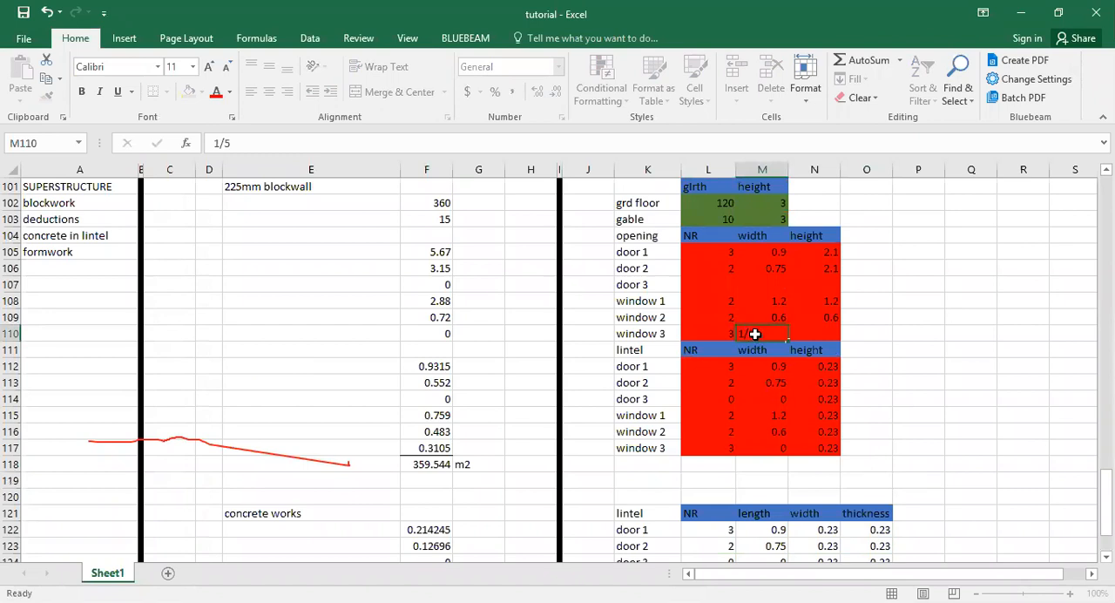
{"action": "key", "text": "Tab"}
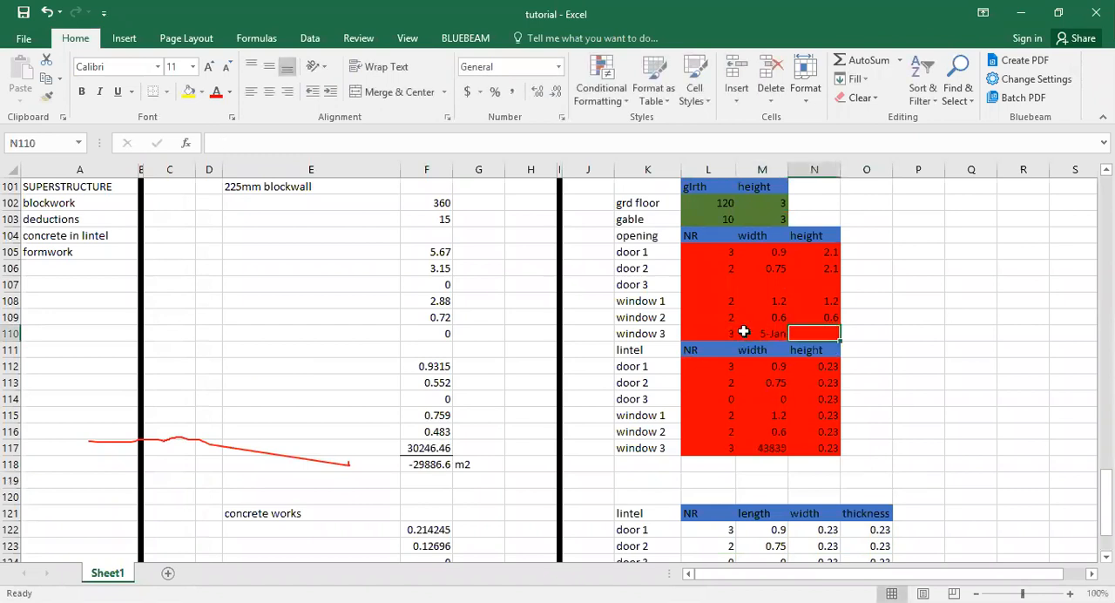
{"action": "left_click", "coordinate": [743, 331]}
{"action": "type", "text": "1.5"}
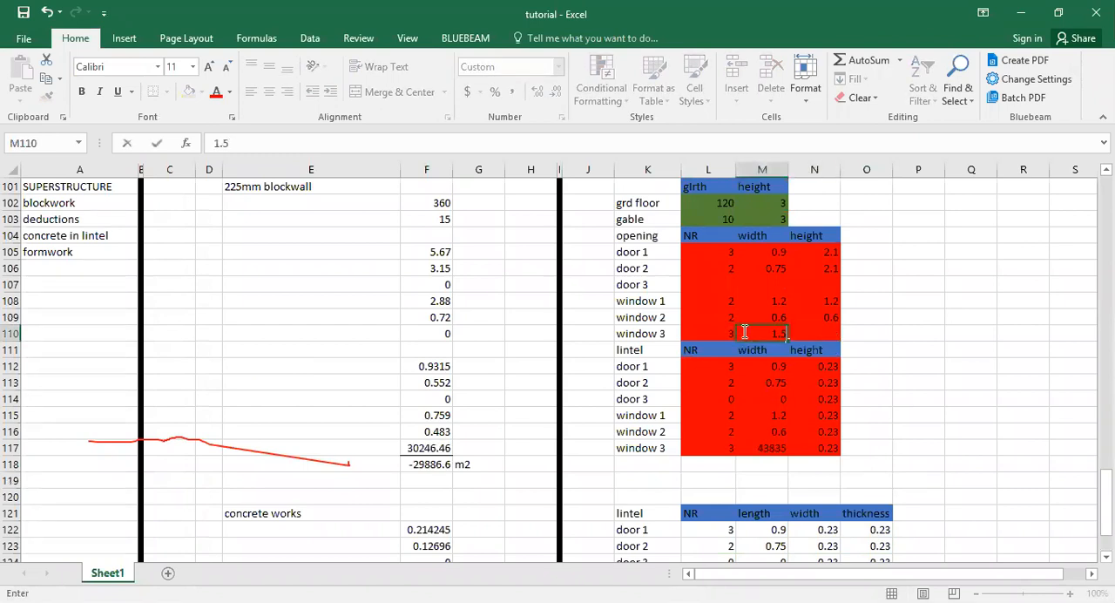
{"action": "key", "text": "Tab"}
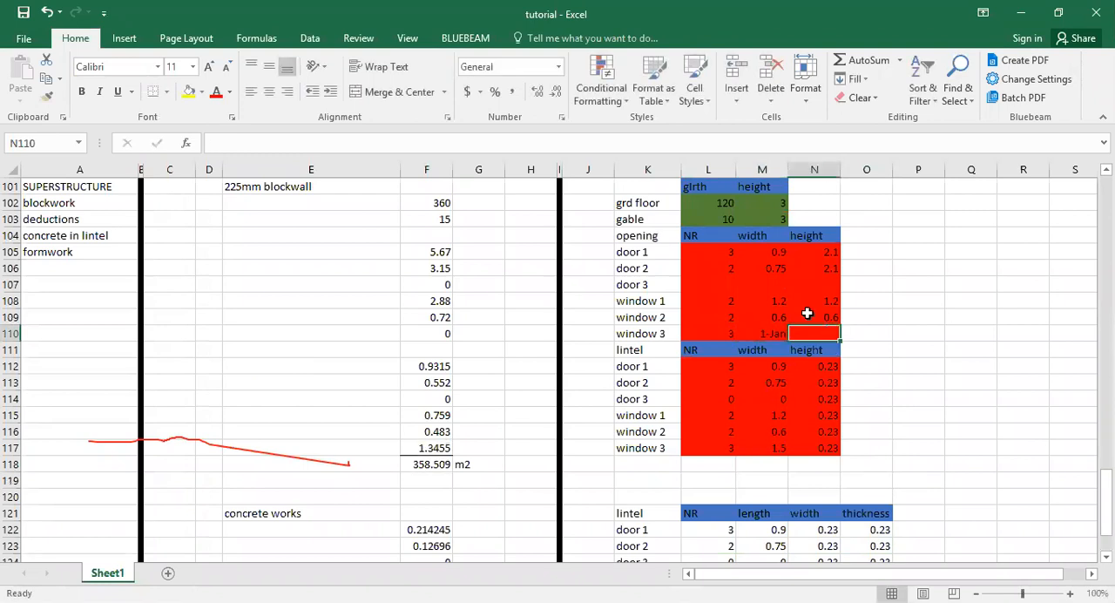
Clear the trial width and number of the window 3 opening from M110 and L110.
{"action": "left_click", "coordinate": [775, 331]}
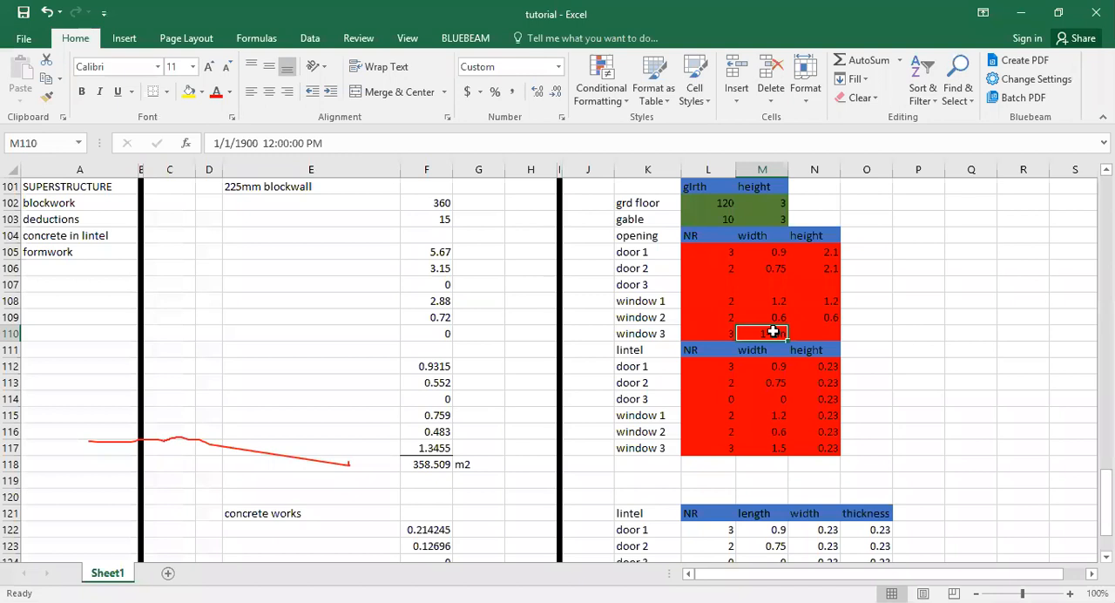
{"action": "key", "text": "Delete"}
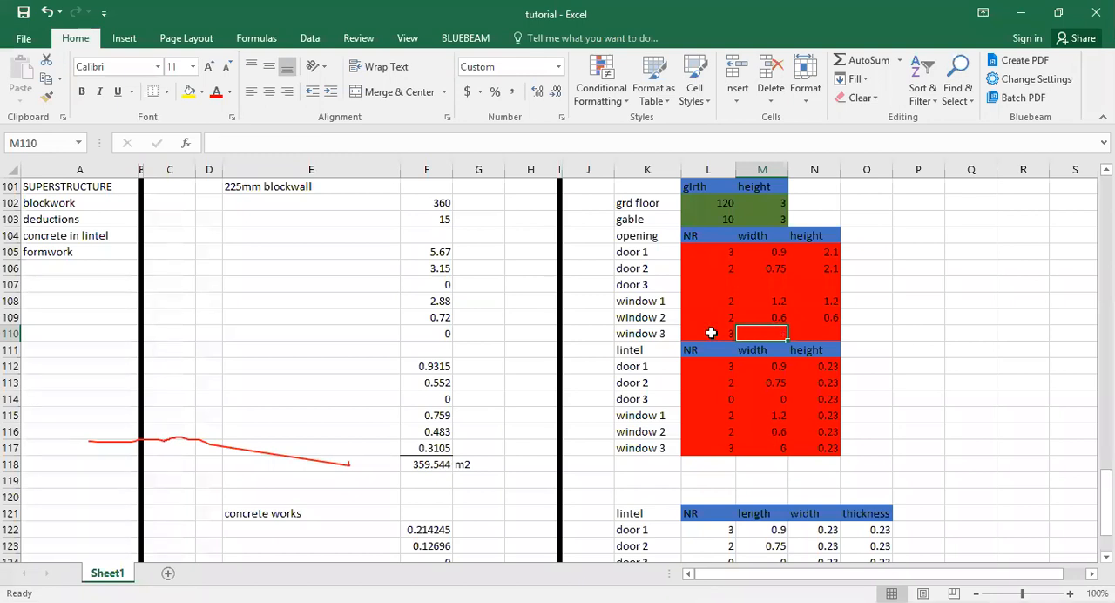
{"action": "left_click", "coordinate": [711, 332]}
{"action": "key", "text": "Delete"}
{"action": "left_click", "coordinate": [688, 465]}
Copy the green formatting of the ground floor girth cell L102 onto the concrete lintel inputs L122:O127.
{"action": "scroll", "coordinate": [688, 449], "scroll_direction": "down", "scroll_amount": 3}
{"action": "scroll", "coordinate": [689, 449], "scroll_direction": "down", "scroll_amount": 3}
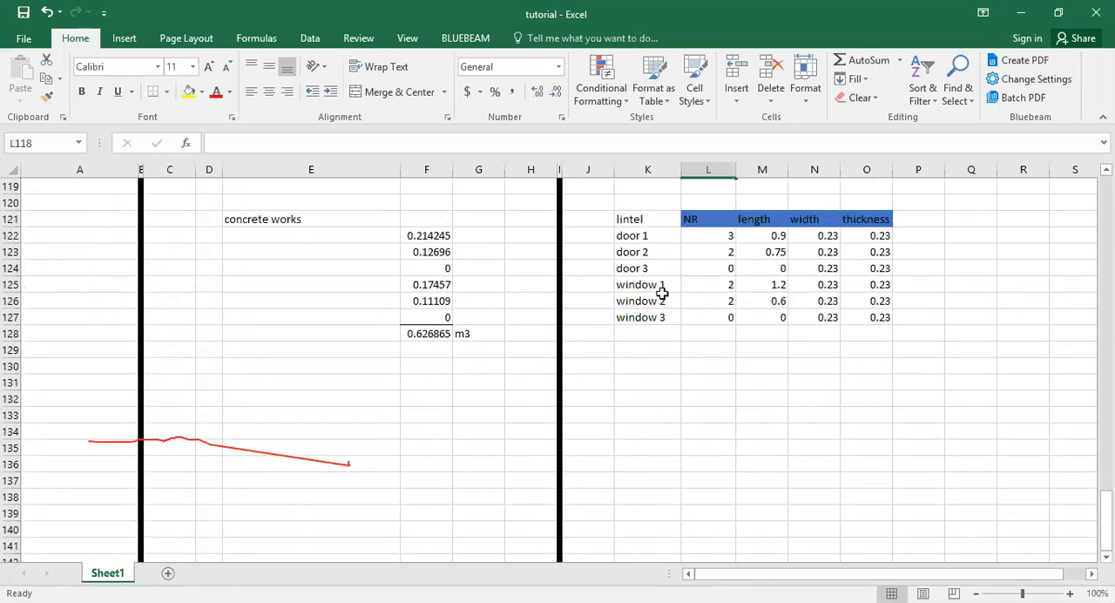
{"action": "scroll", "coordinate": [672, 341], "scroll_direction": "up", "scroll_amount": 3}
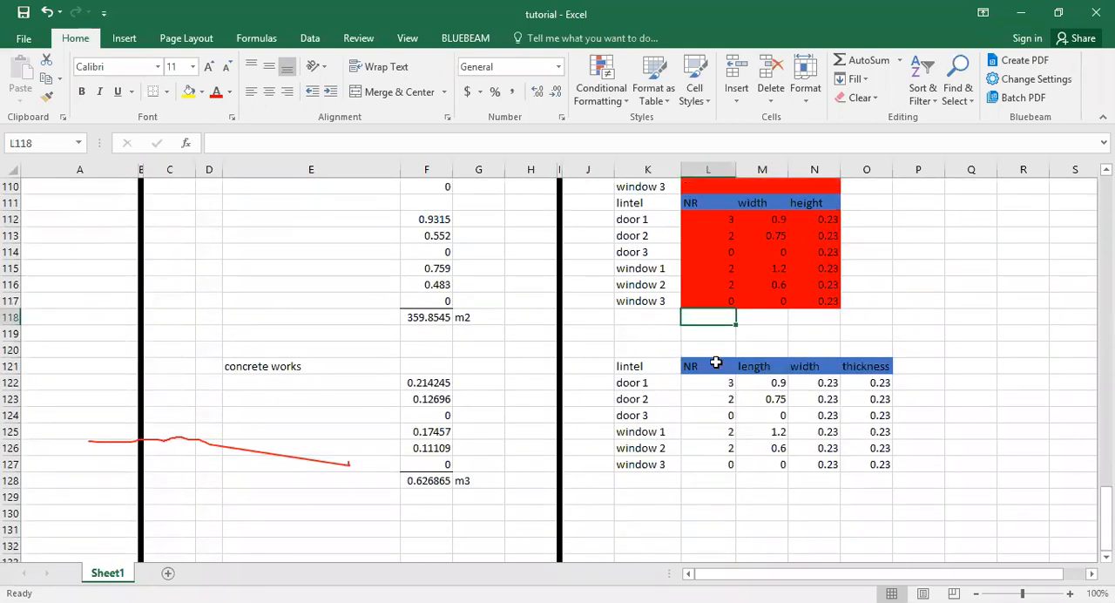
{"action": "scroll", "coordinate": [722, 289], "scroll_direction": "up", "scroll_amount": 3}
{"action": "left_click", "coordinate": [715, 202]}
{"action": "scroll", "coordinate": [758, 372], "scroll_direction": "down", "scroll_amount": 3}
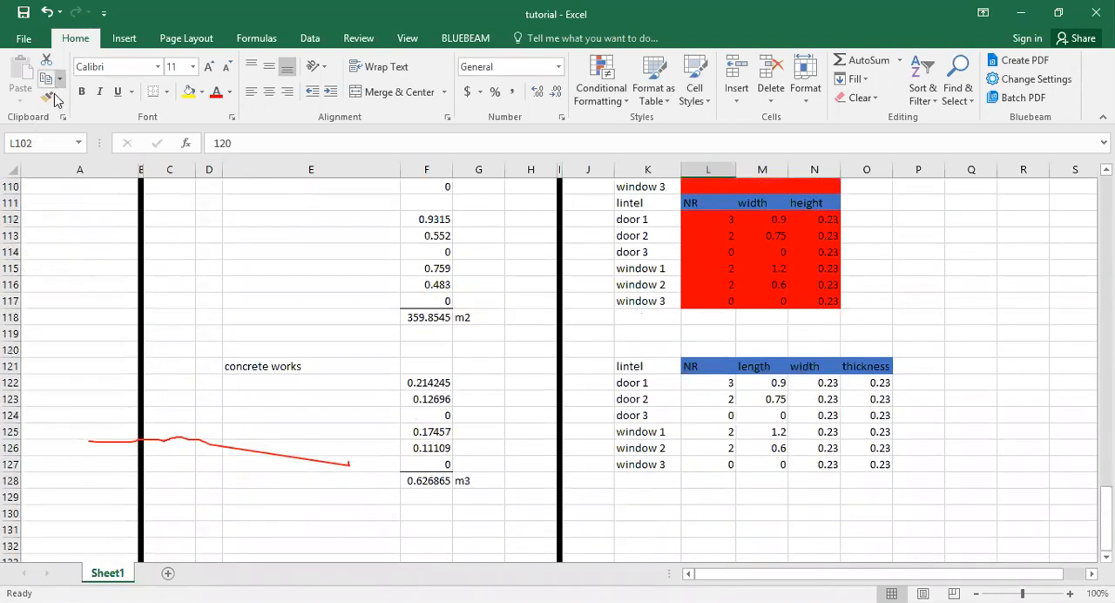
{"action": "left_click", "coordinate": [47, 96]}
{"action": "left_click_drag", "start_coordinate": [727, 387], "coordinate": [880, 464]}
{"action": "left_click", "coordinate": [692, 504]}
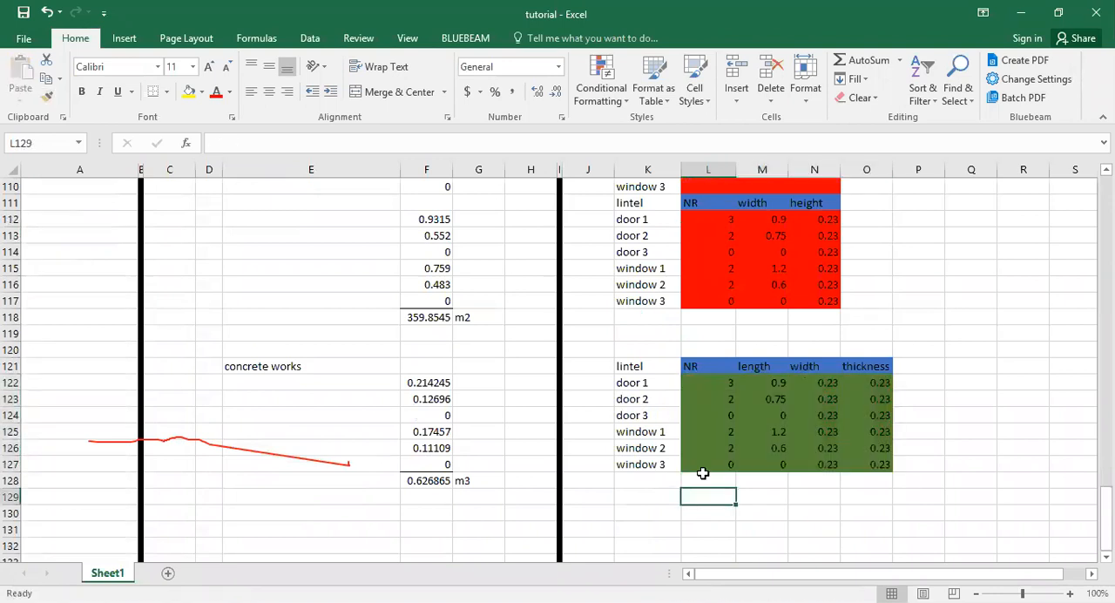
Enter the heading formwork in E132 below the concrete works section.
{"action": "scroll", "coordinate": [703, 471], "scroll_direction": "up", "scroll_amount": 3}
{"action": "scroll", "coordinate": [703, 468], "scroll_direction": "up", "scroll_amount": 3}
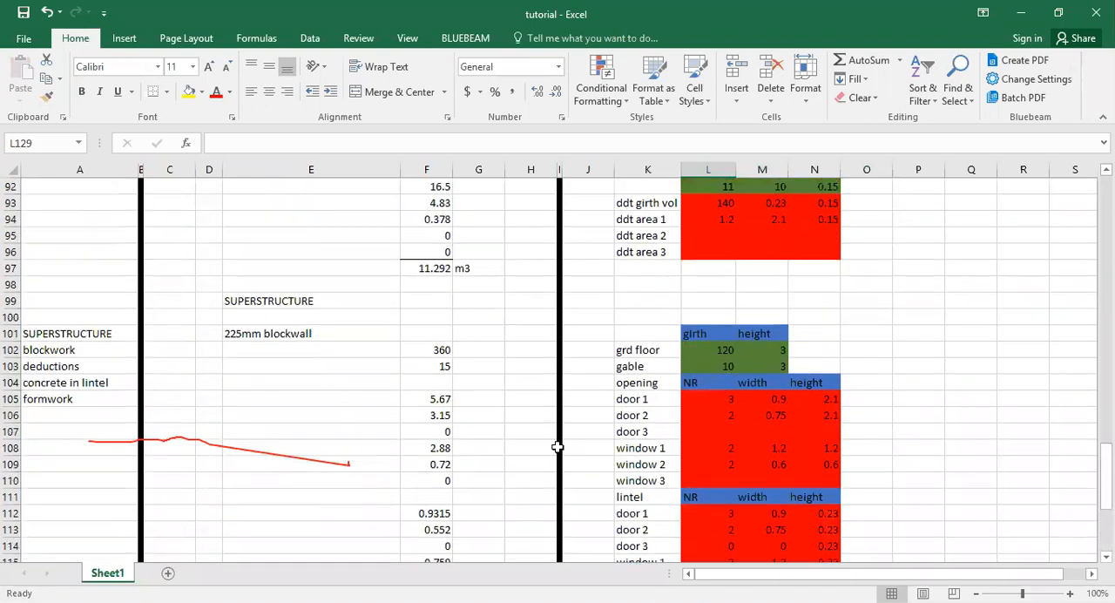
{"action": "left_click", "coordinate": [74, 400]}
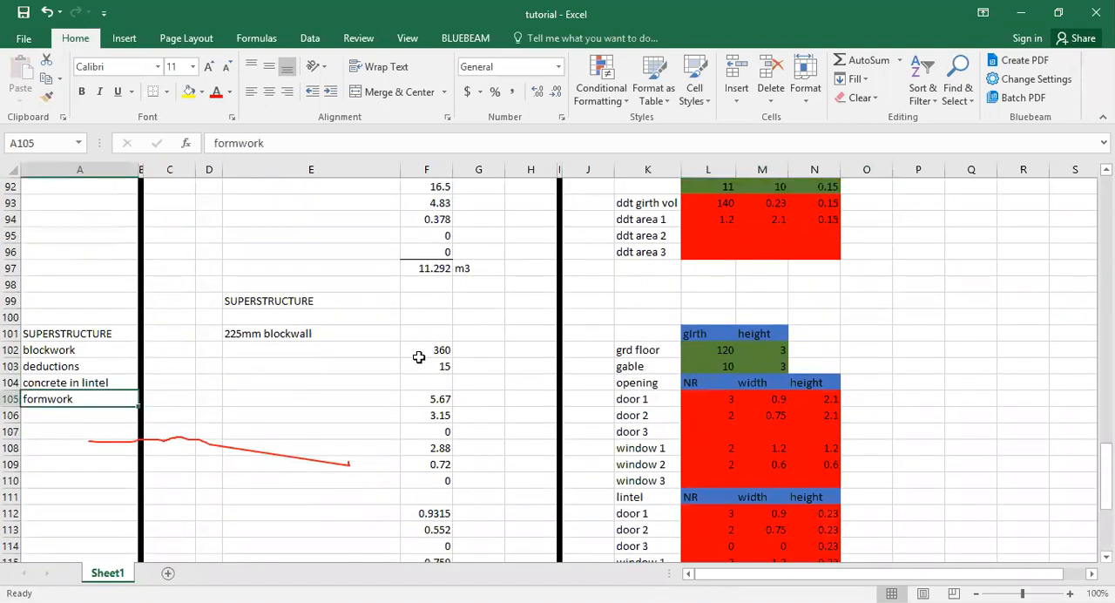
{"action": "scroll", "coordinate": [419, 357], "scroll_direction": "down", "scroll_amount": 9}
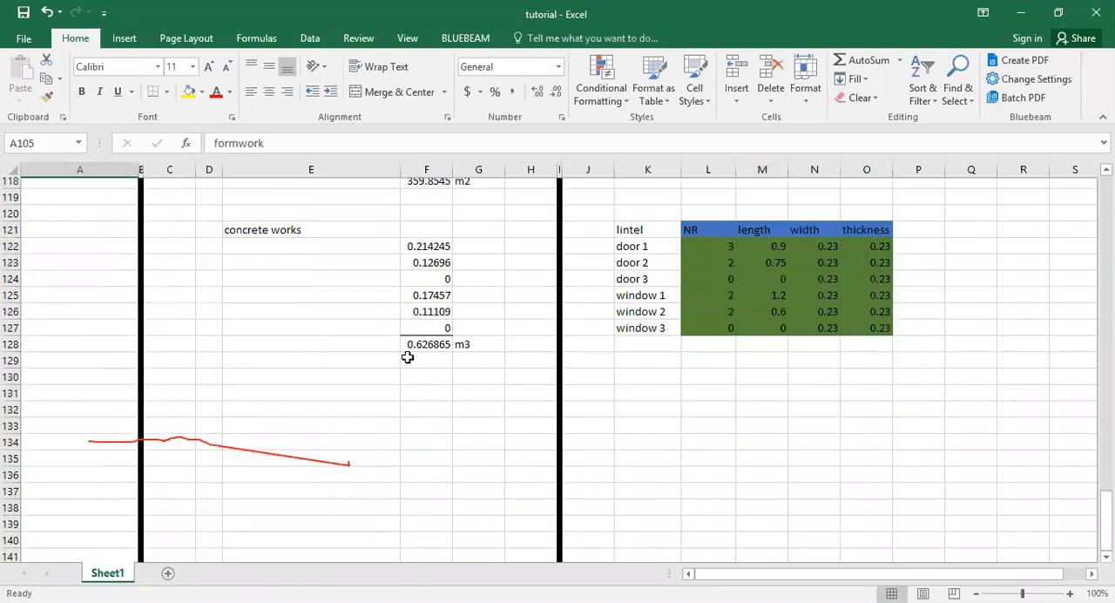
{"action": "left_click", "coordinate": [309, 399]}
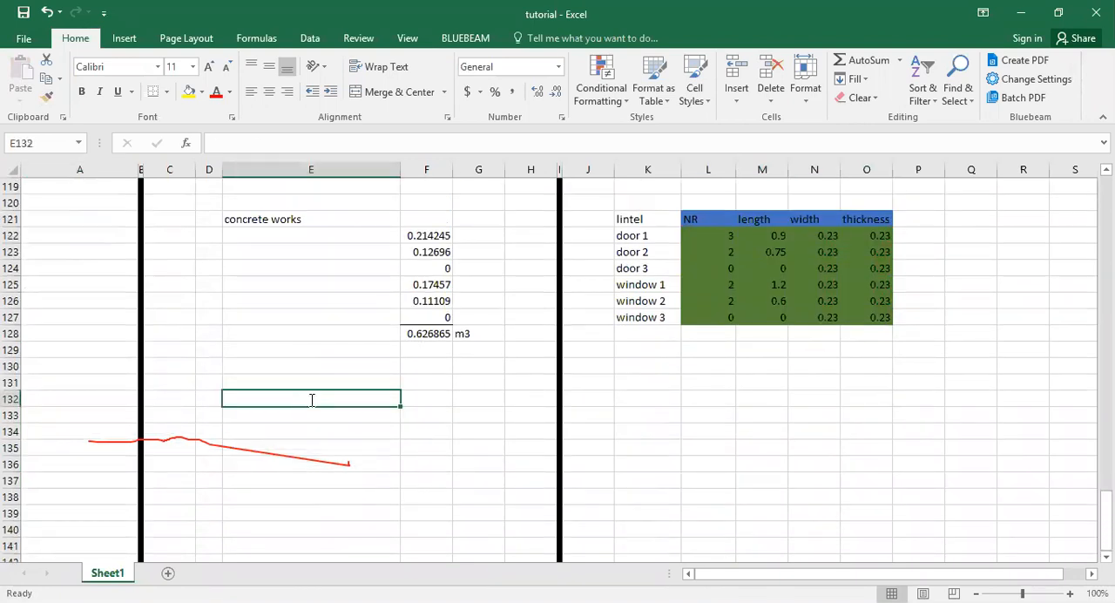
{"action": "type", "text": "formwork"}
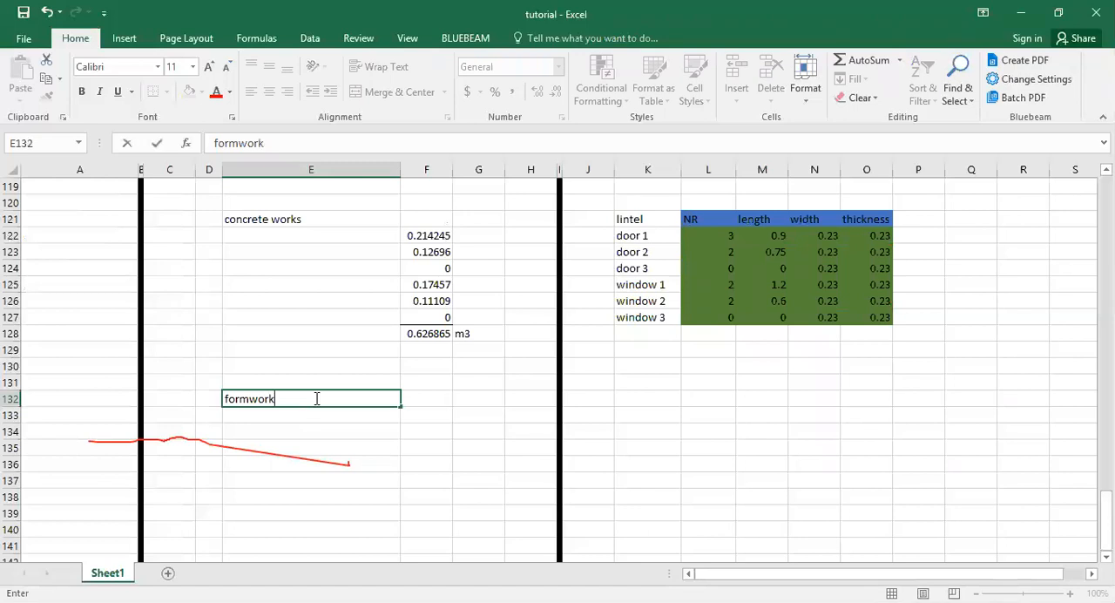
{"action": "left_click", "coordinate": [657, 447]}
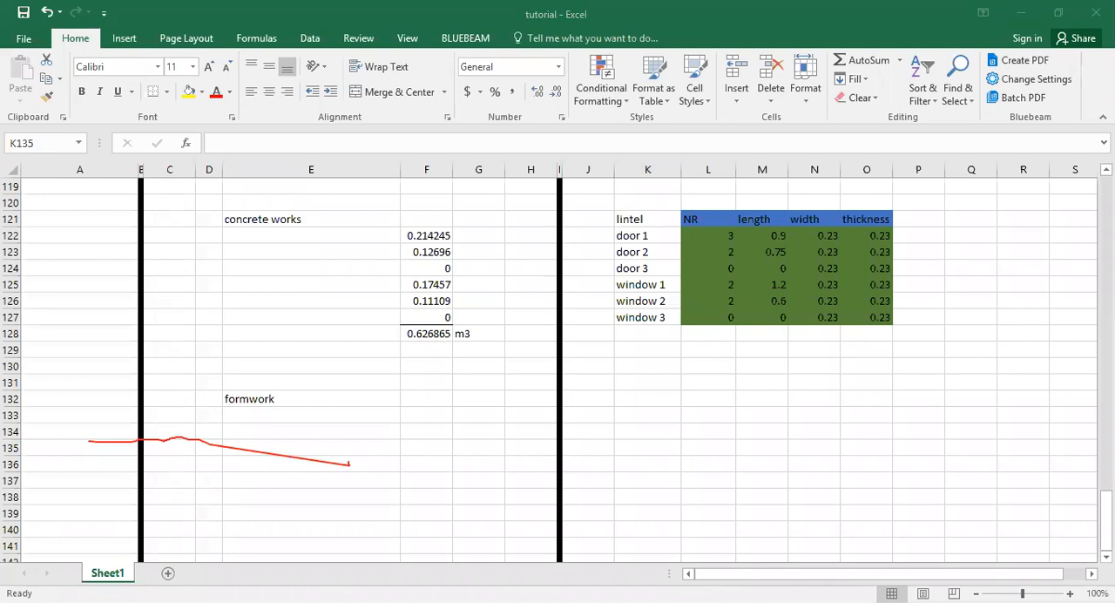
{"action": "key", "text": "F2"}
{"action": "key", "text": "Escape"}
{"action": "left_click", "coordinate": [671, 427]}
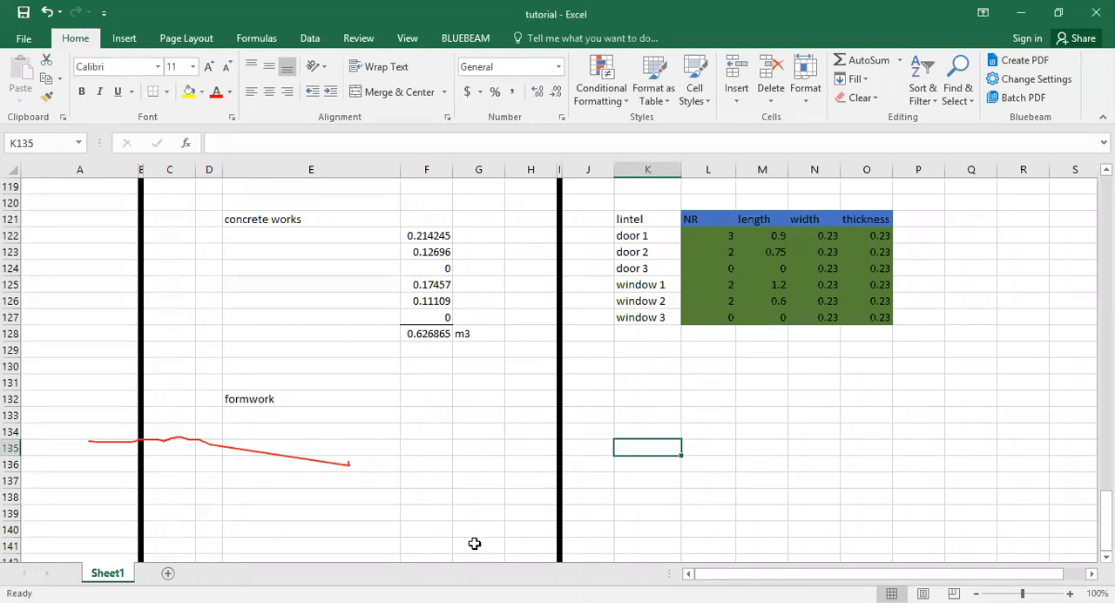
{"action": "left_click", "coordinate": [702, 447]}
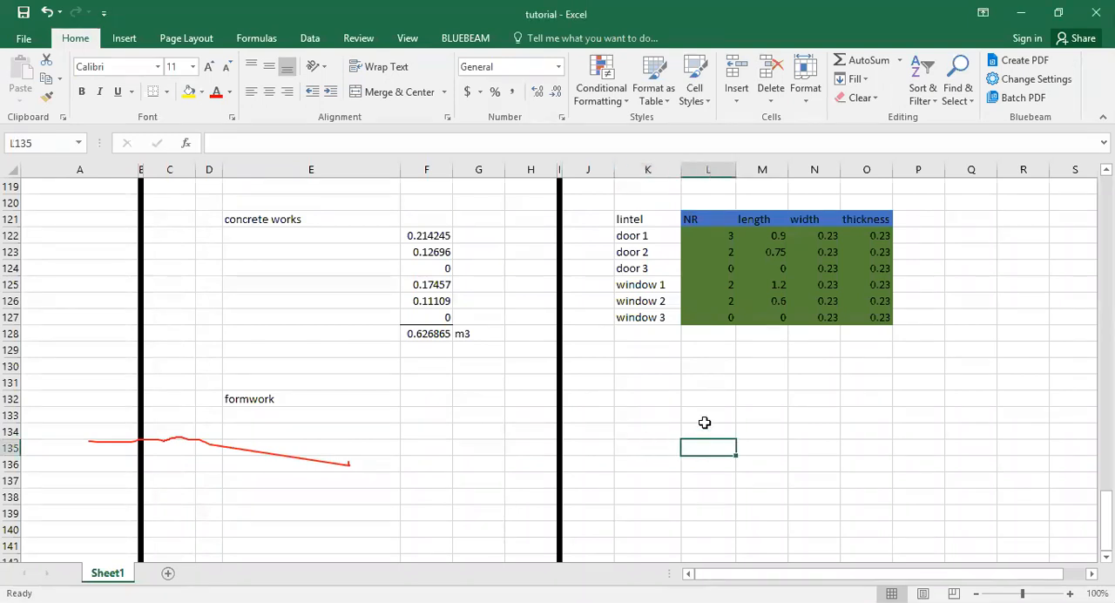
Add the formwork column headings nr in L132 and length in M132.
{"action": "left_click", "coordinate": [707, 393]}
{"action": "type", "text": "nr"}
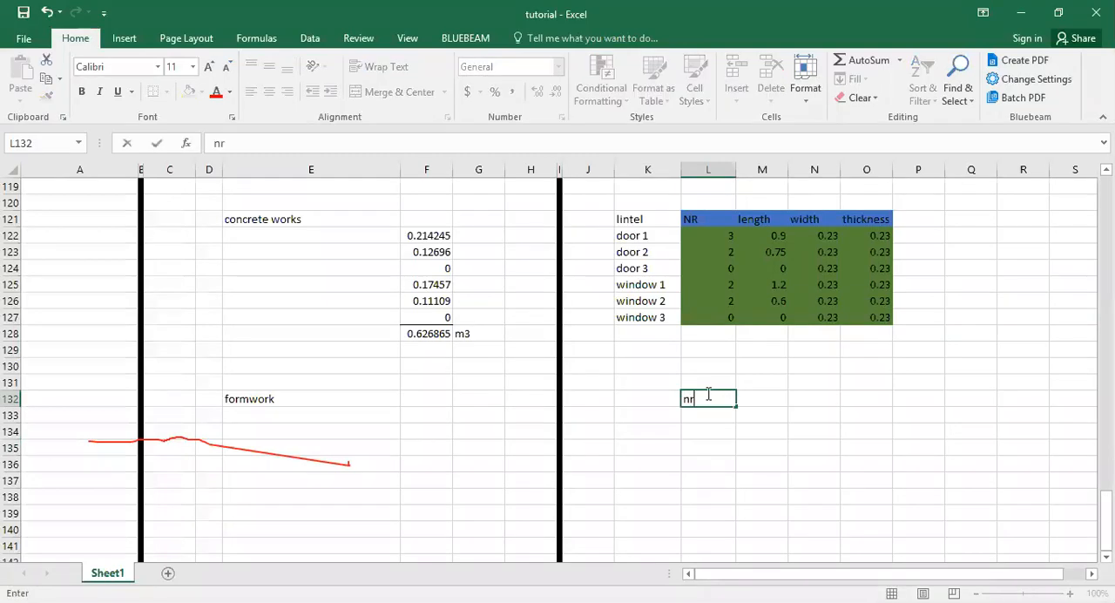
{"action": "key", "text": "Tab"}
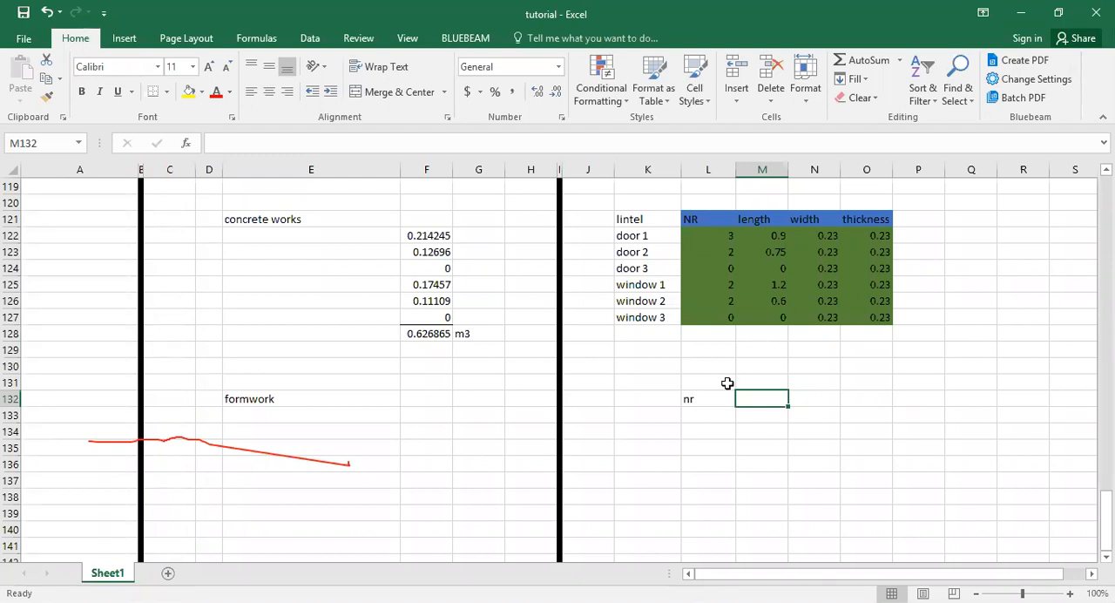
{"action": "type", "text": "l"}
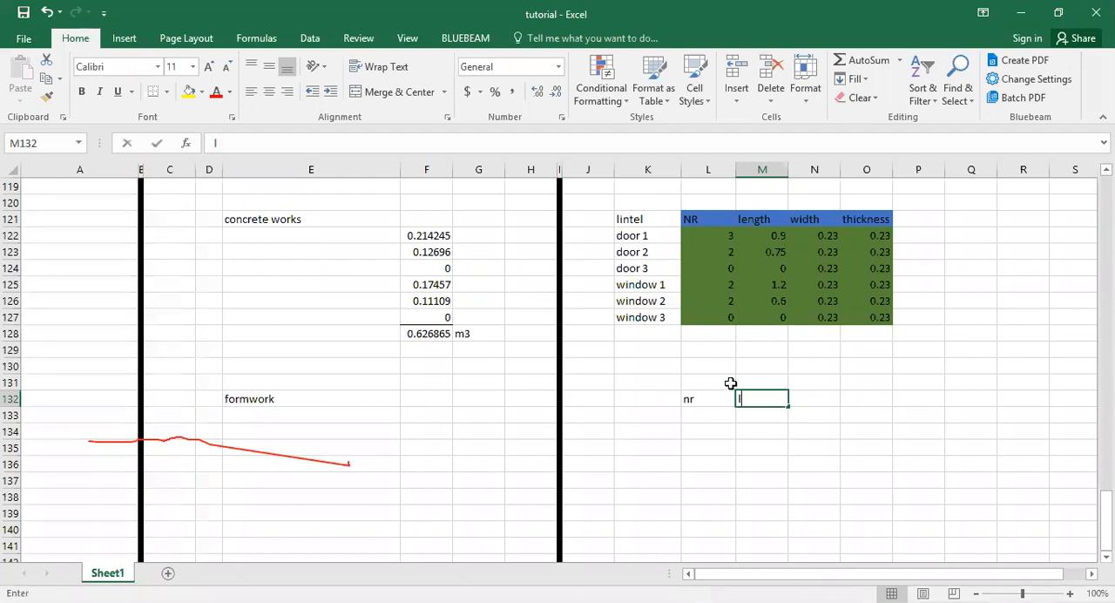
{"action": "type", "text": "ength"}
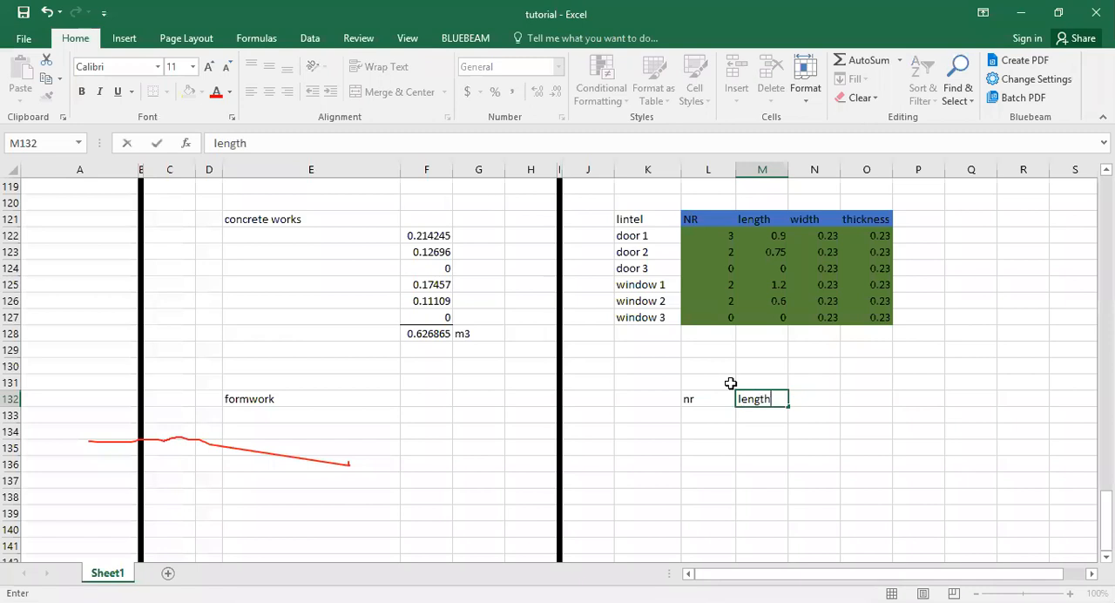
{"action": "key", "text": "Return"}
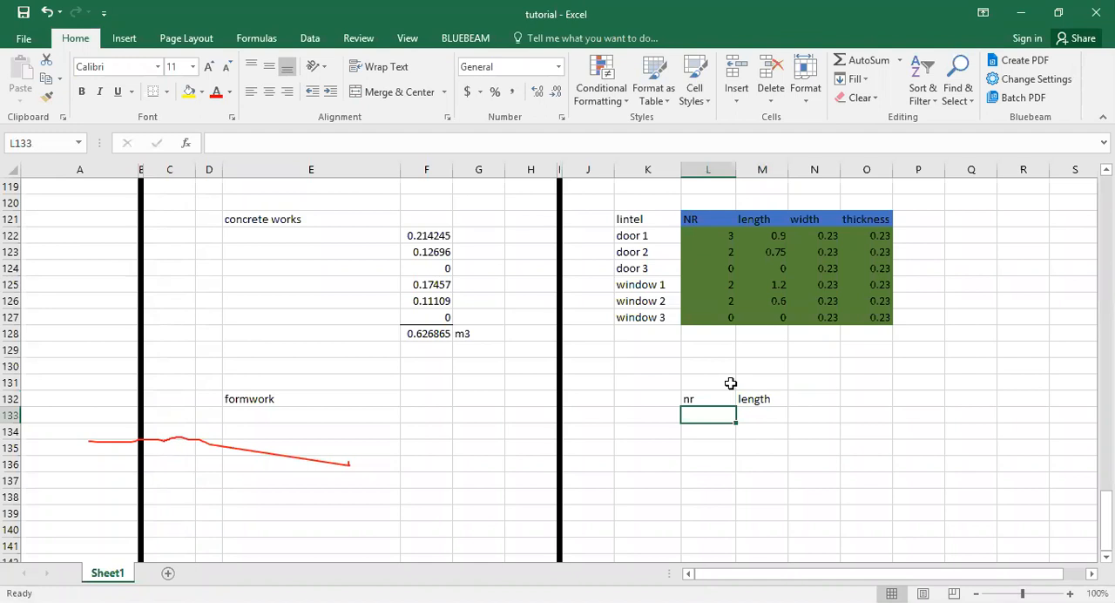
{"action": "type", "text": "="}
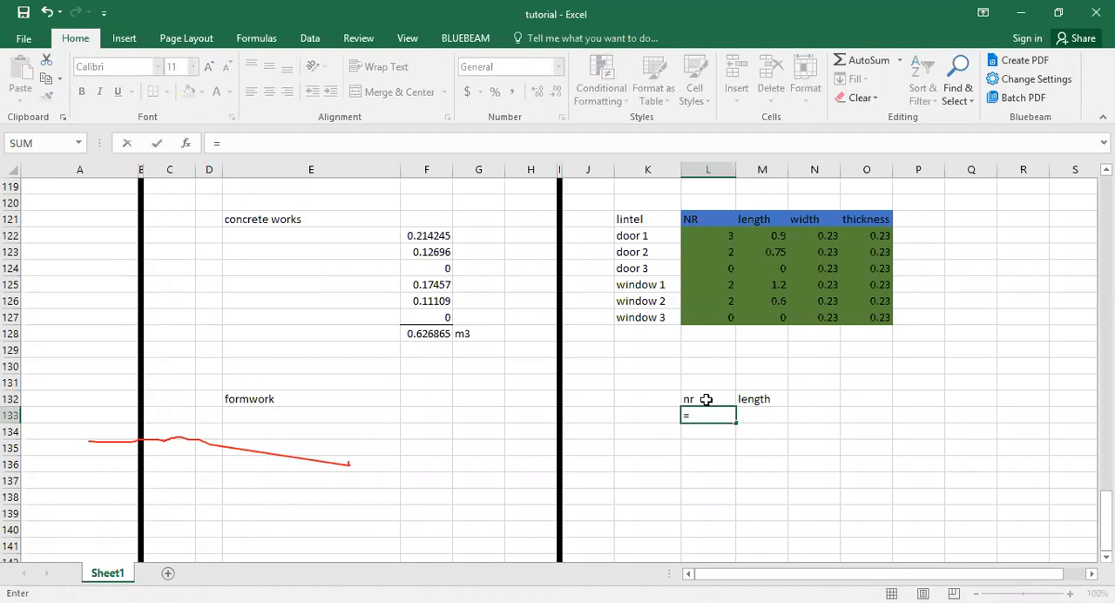
{"action": "key", "text": "BackSpace"}
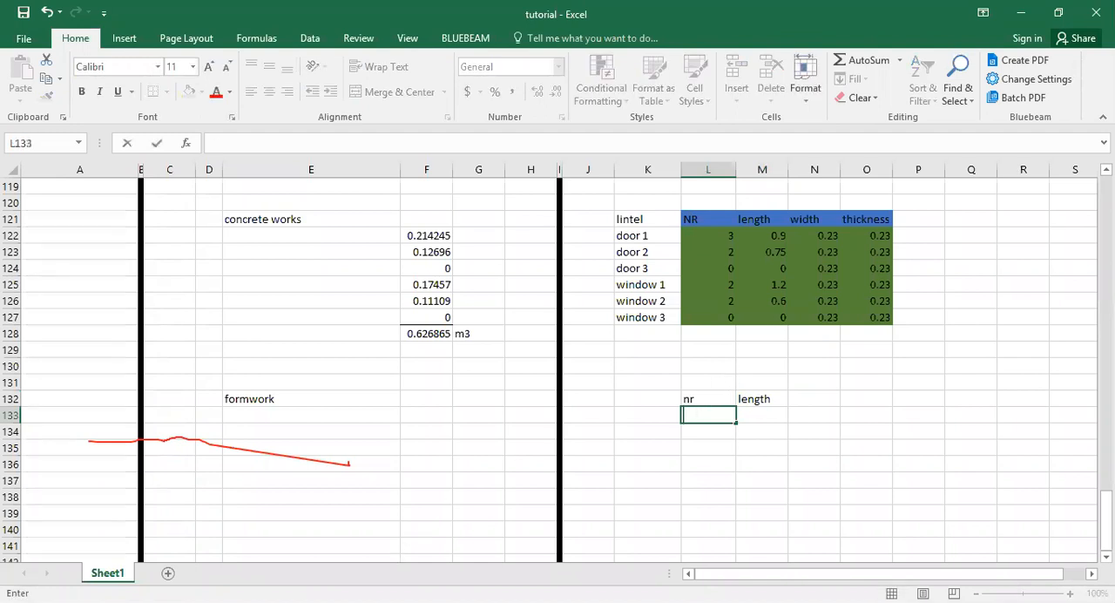
{"action": "key", "text": "alt+Tab"}
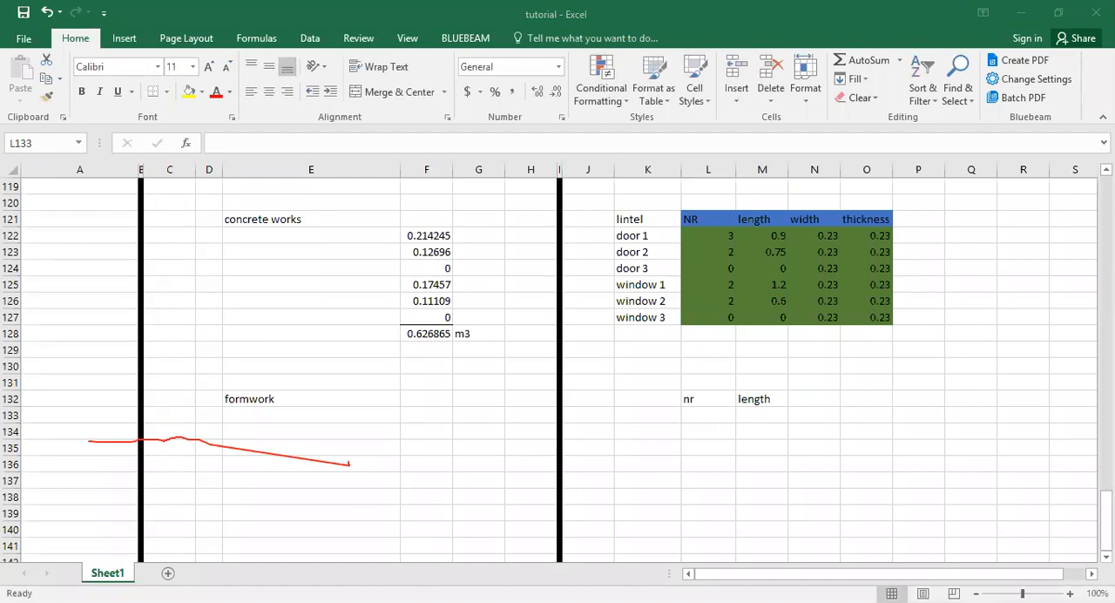
{"action": "key", "text": "alt+Tab"}
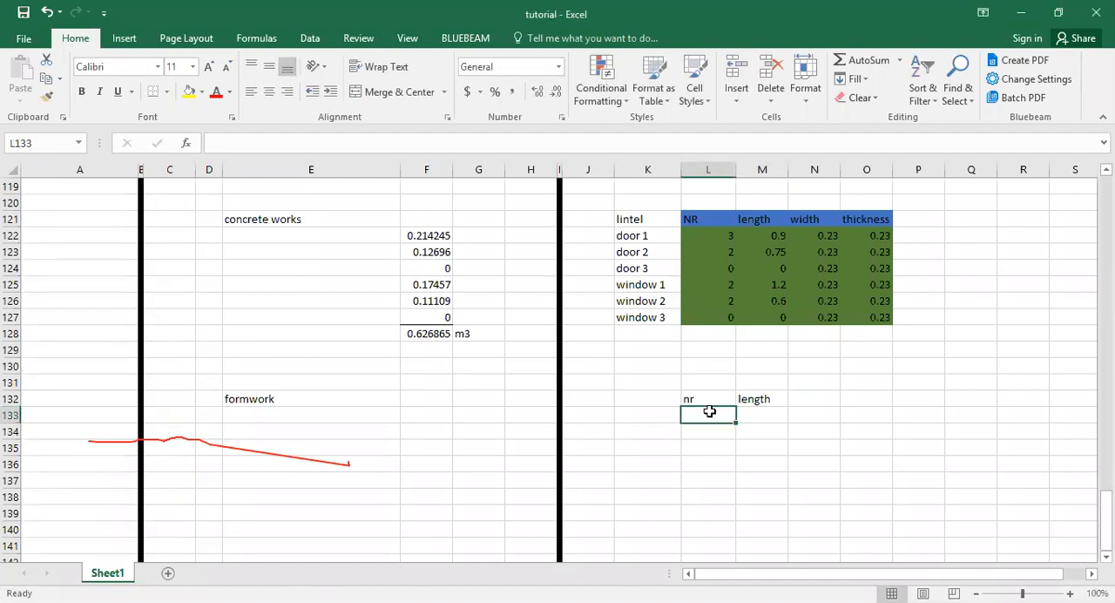
Link the first formwork number in L133 to door 1's lintel number with =L122.
{"action": "type", "text": "="}
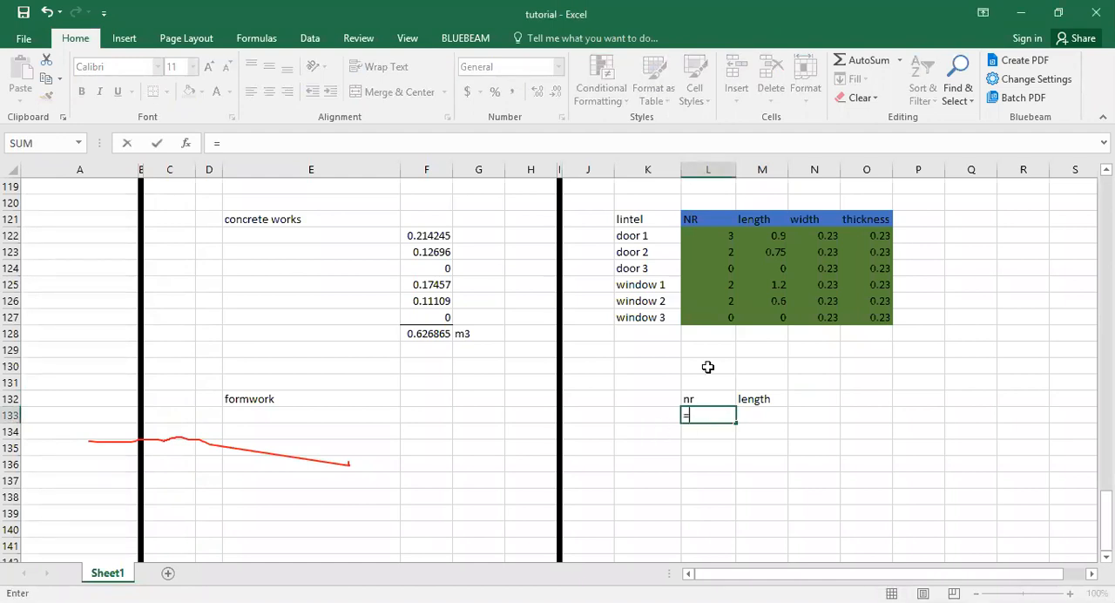
{"action": "left_click", "coordinate": [704, 234]}
{"action": "key", "text": "Return"}
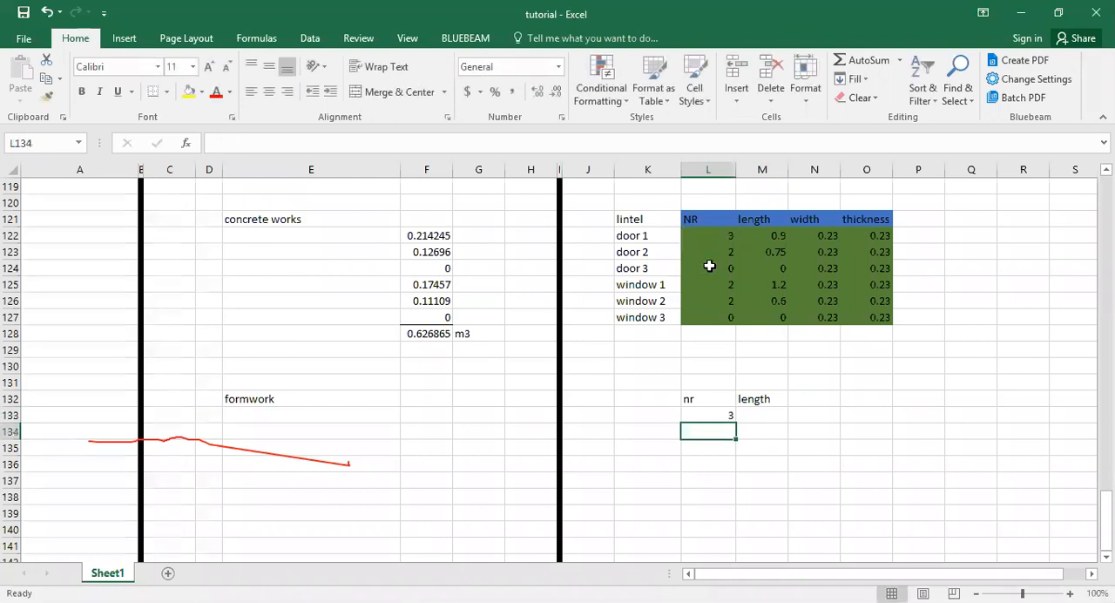
Fill the number link in L133 down to L138 and copy the door and window labels K122:K127 into K133:K138.
{"action": "left_click", "coordinate": [737, 416]}
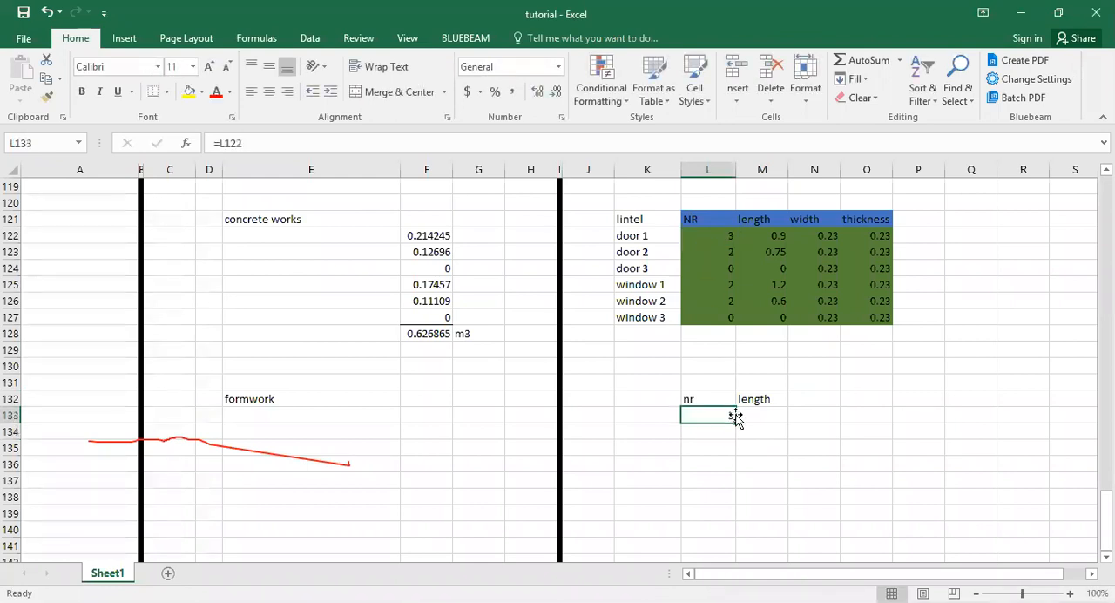
{"action": "left_click_drag", "start_coordinate": [736, 415], "coordinate": [734, 503]}
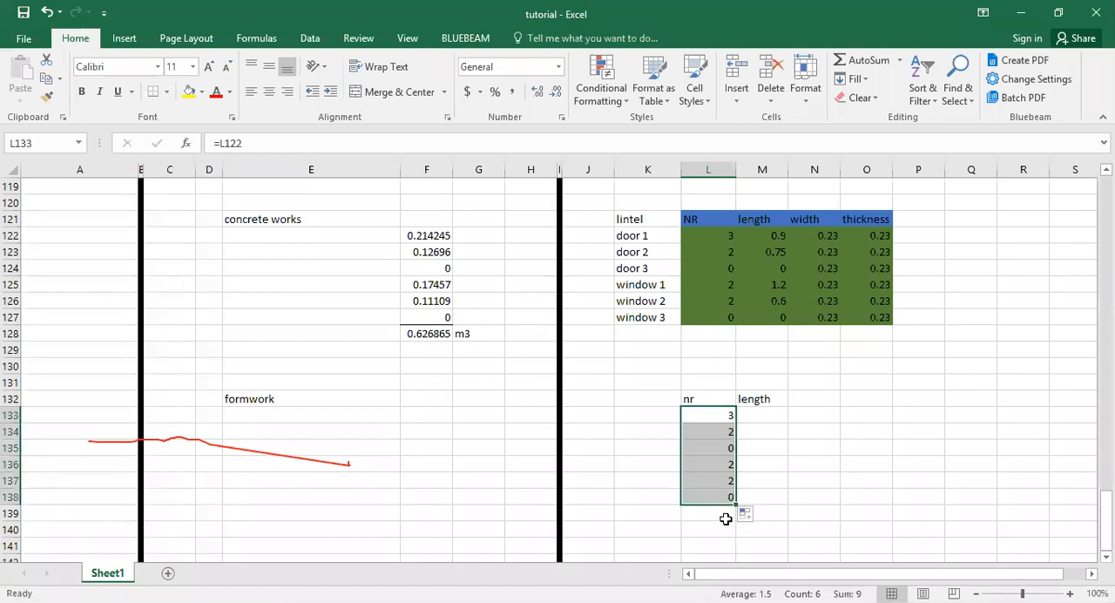
{"action": "left_click", "coordinate": [648, 237]}
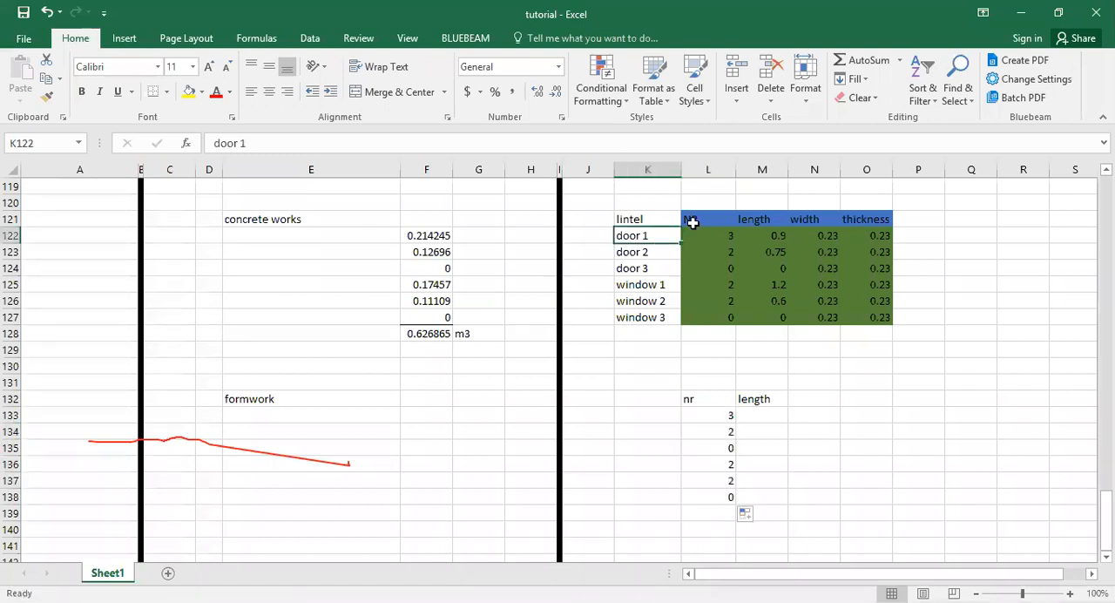
{"action": "left_click_drag", "start_coordinate": [643, 236], "coordinate": [653, 316]}
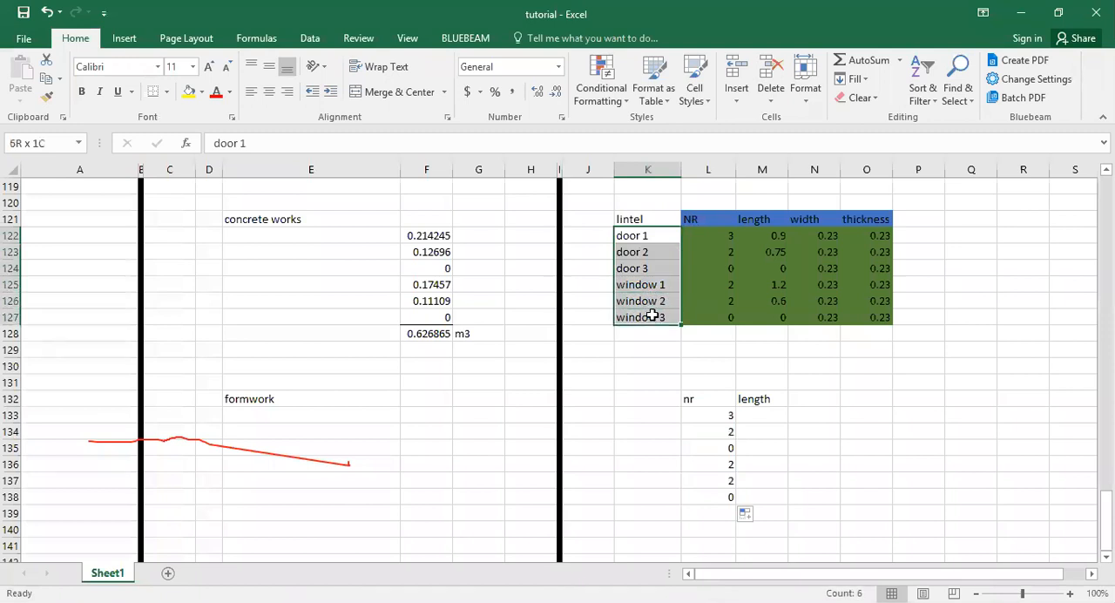
{"action": "key", "text": "ctrl+c"}
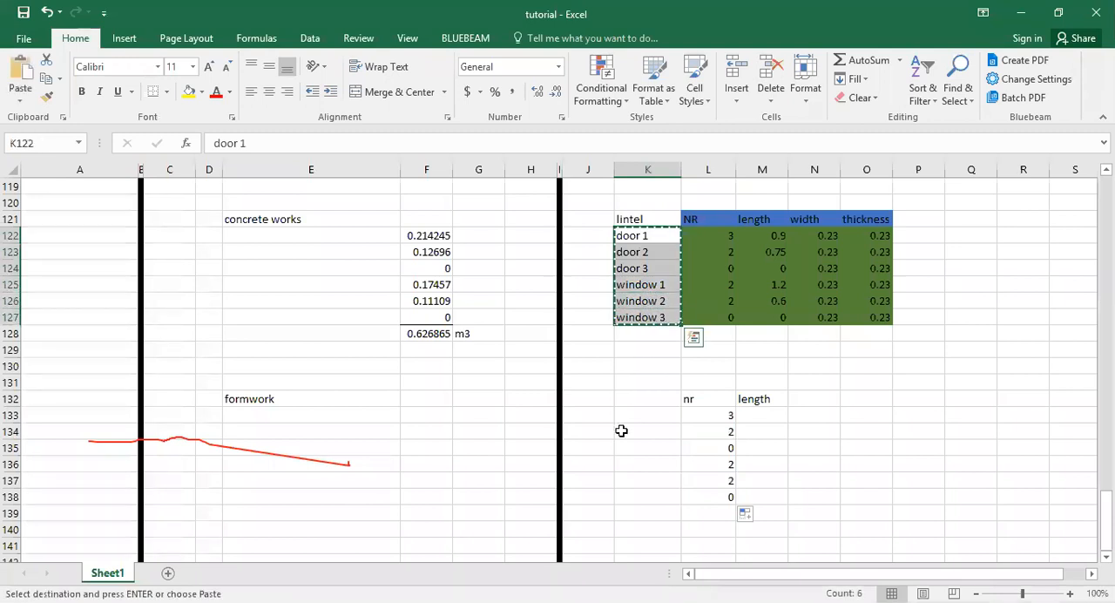
{"action": "right_click", "coordinate": [630, 415]}
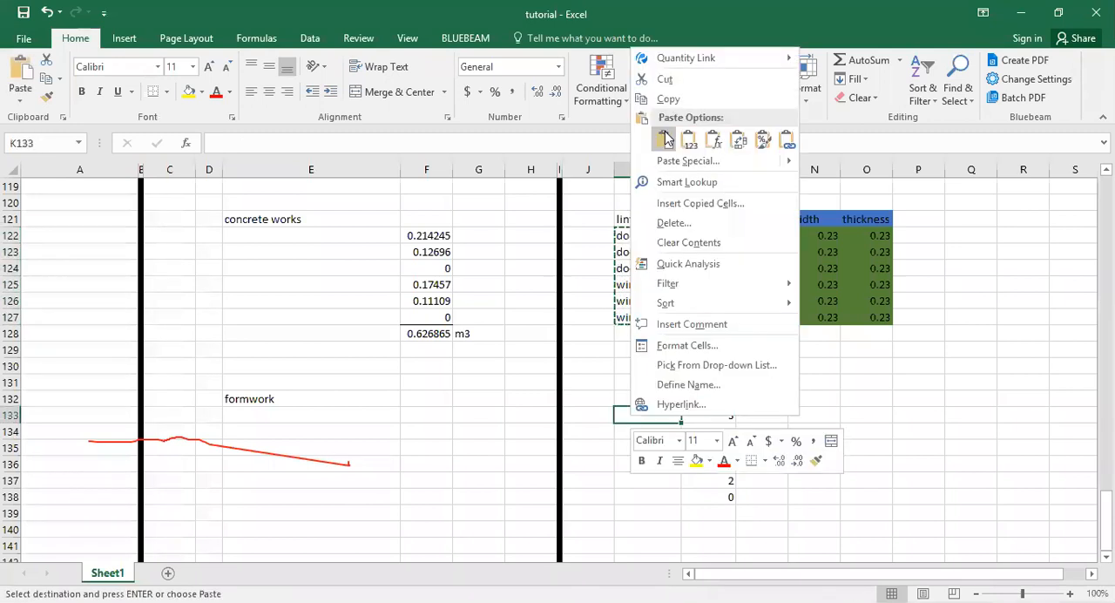
{"action": "left_click", "coordinate": [665, 140]}
{"action": "left_click", "coordinate": [704, 380]}
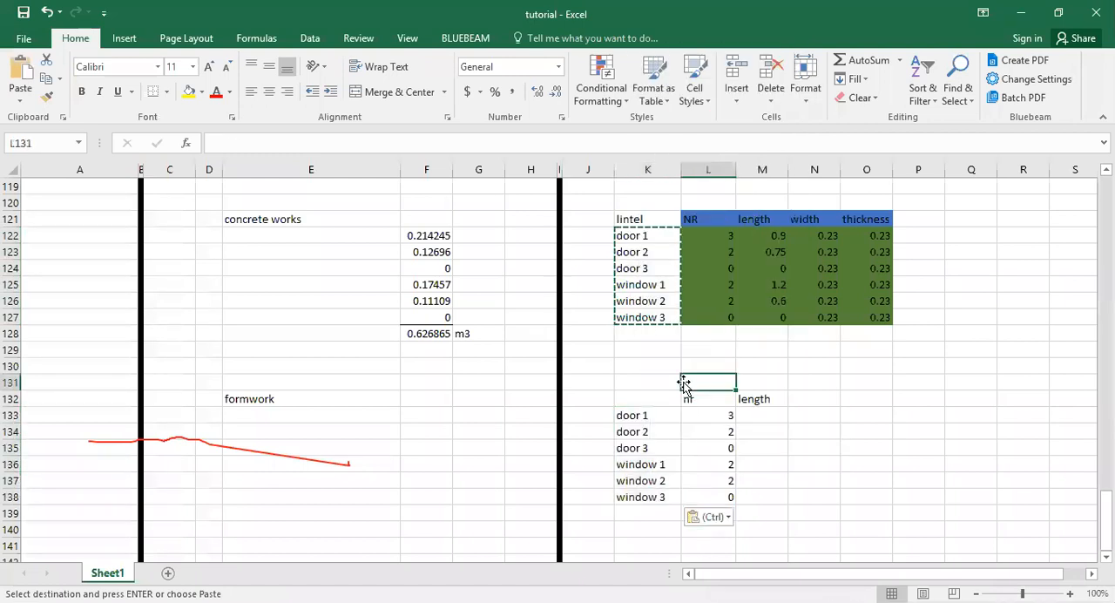
Link the formwork length in M133 to door 1's lintel length with =M122 and fill it down to M138.
{"action": "left_click", "coordinate": [763, 413]}
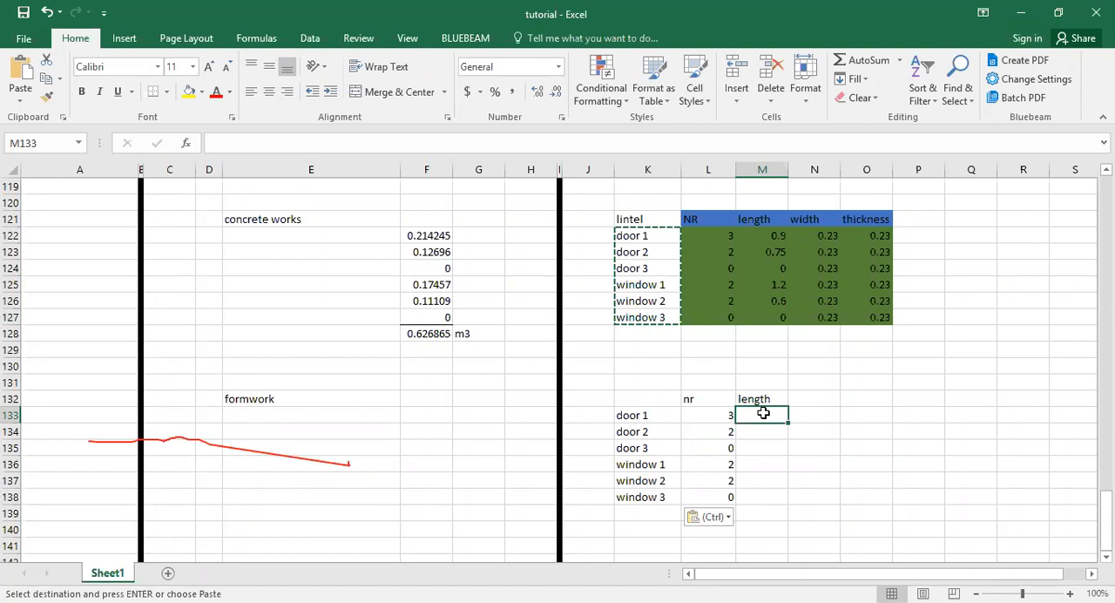
{"action": "type", "text": "="}
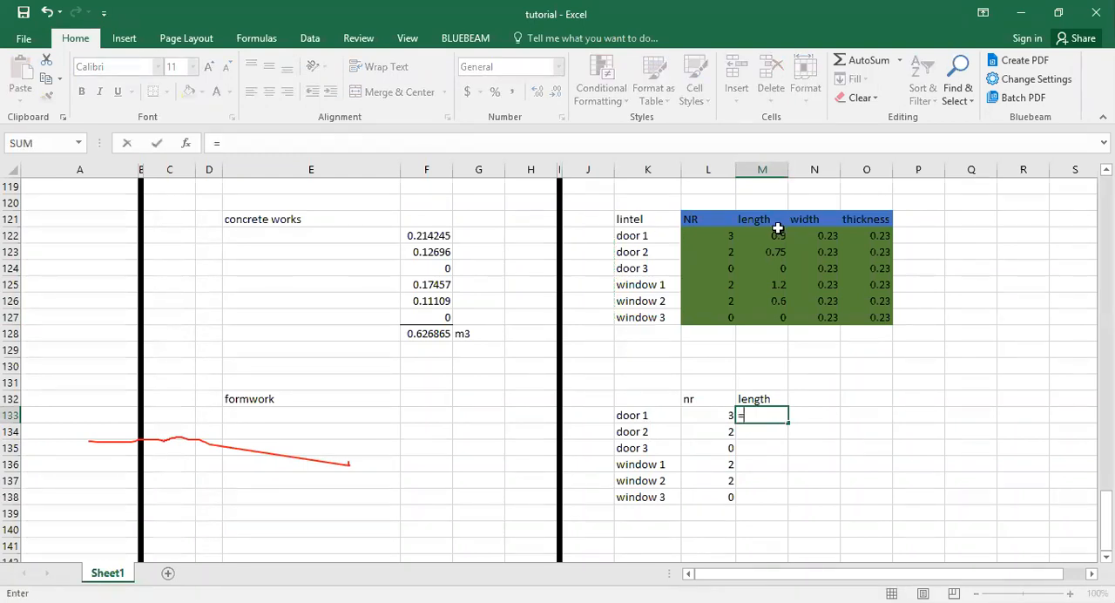
{"action": "scroll", "coordinate": [778, 229], "scroll_direction": "up", "scroll_amount": 3}
{"action": "scroll", "coordinate": [778, 229], "scroll_direction": "up", "scroll_amount": 3}
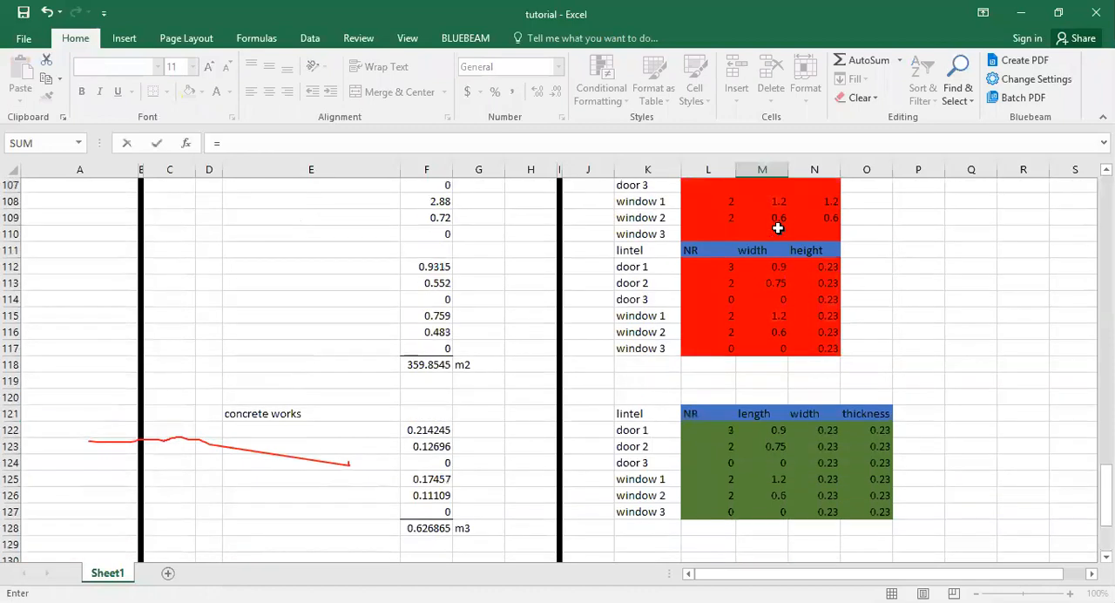
{"action": "scroll", "coordinate": [778, 229], "scroll_direction": "down", "scroll_amount": 5}
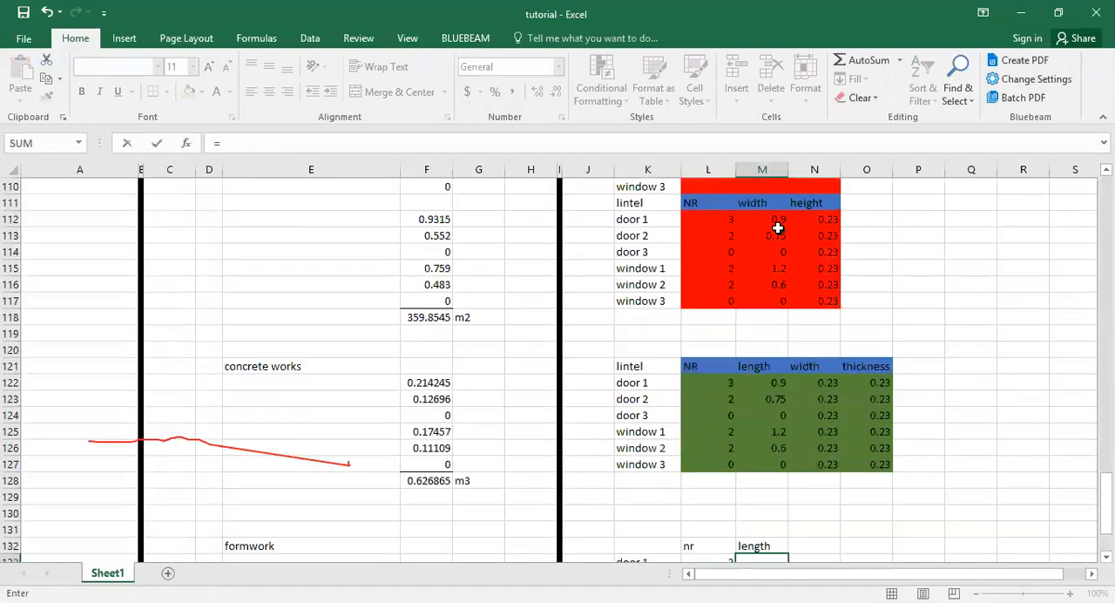
{"action": "scroll", "coordinate": [778, 228], "scroll_direction": "down", "scroll_amount": 1}
{"action": "left_click", "coordinate": [778, 228]}
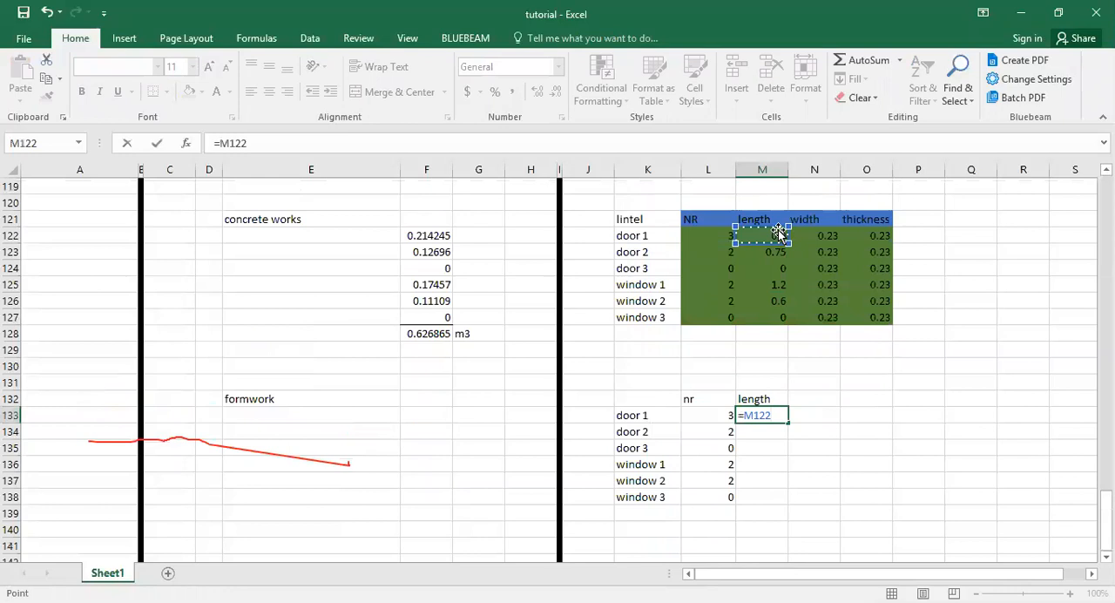
{"action": "key", "text": "Return"}
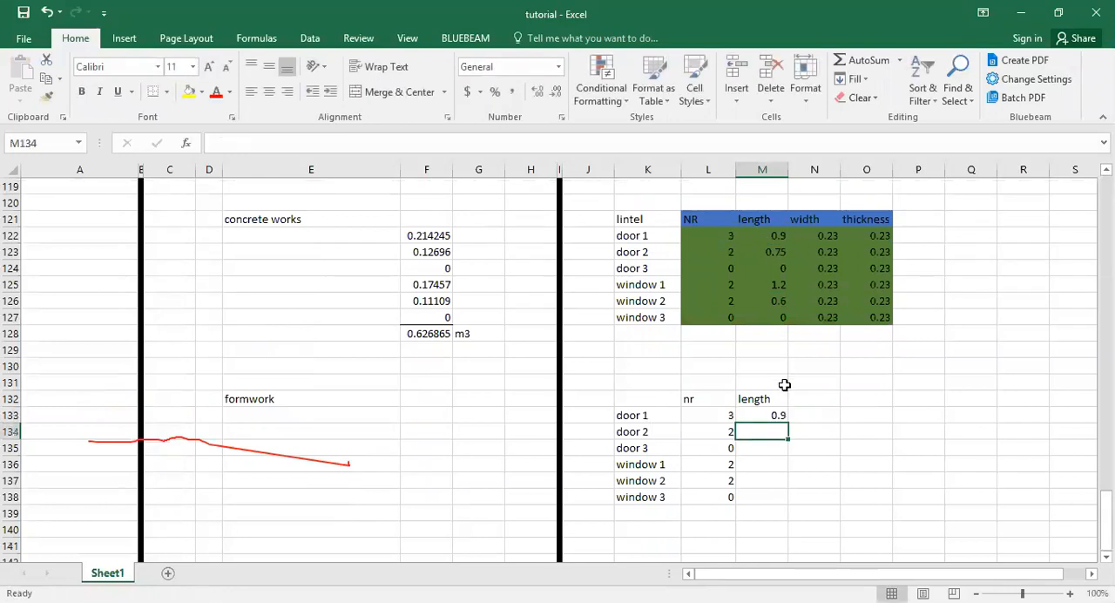
{"action": "left_click", "coordinate": [783, 416]}
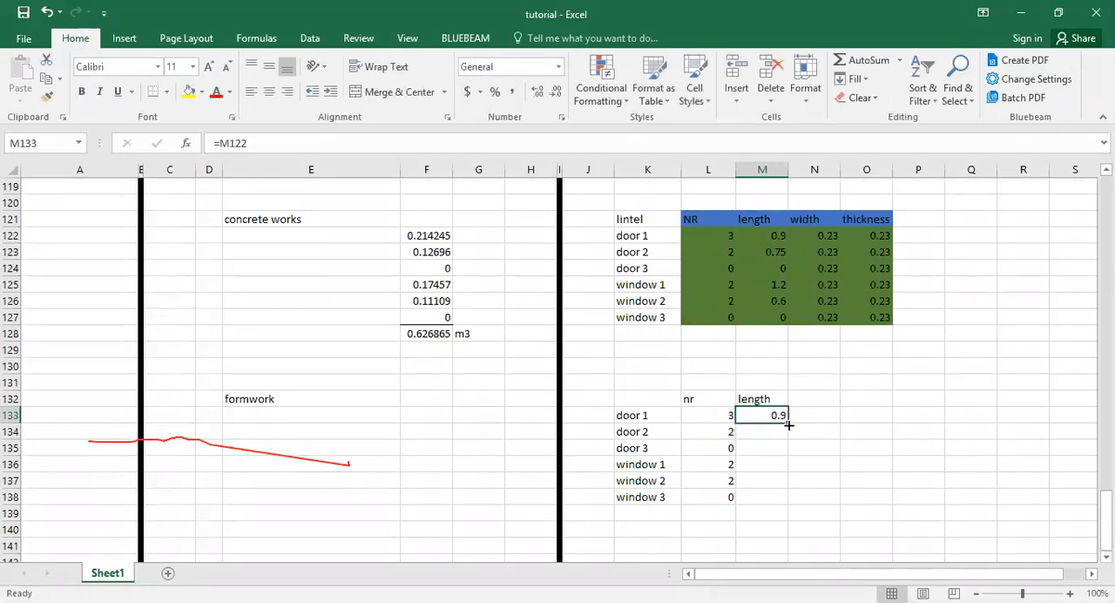
{"action": "left_click_drag", "start_coordinate": [789, 424], "coordinate": [792, 499]}
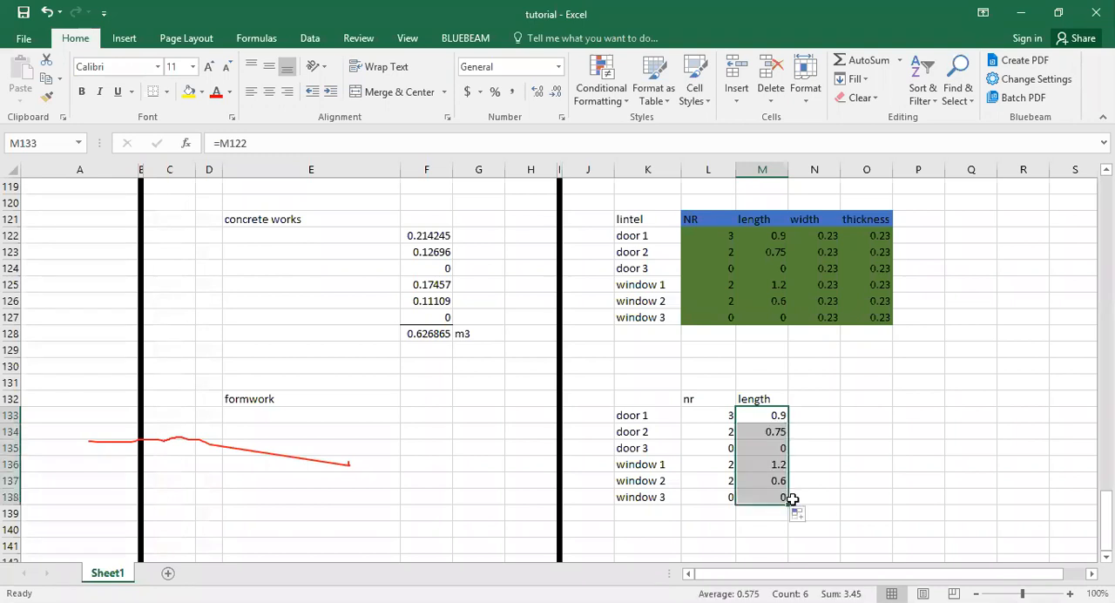
Copy the green formatting of the concrete lintel inputs onto the formwork numbers and lengths in L133:M138.
{"action": "left_click", "coordinate": [725, 284]}
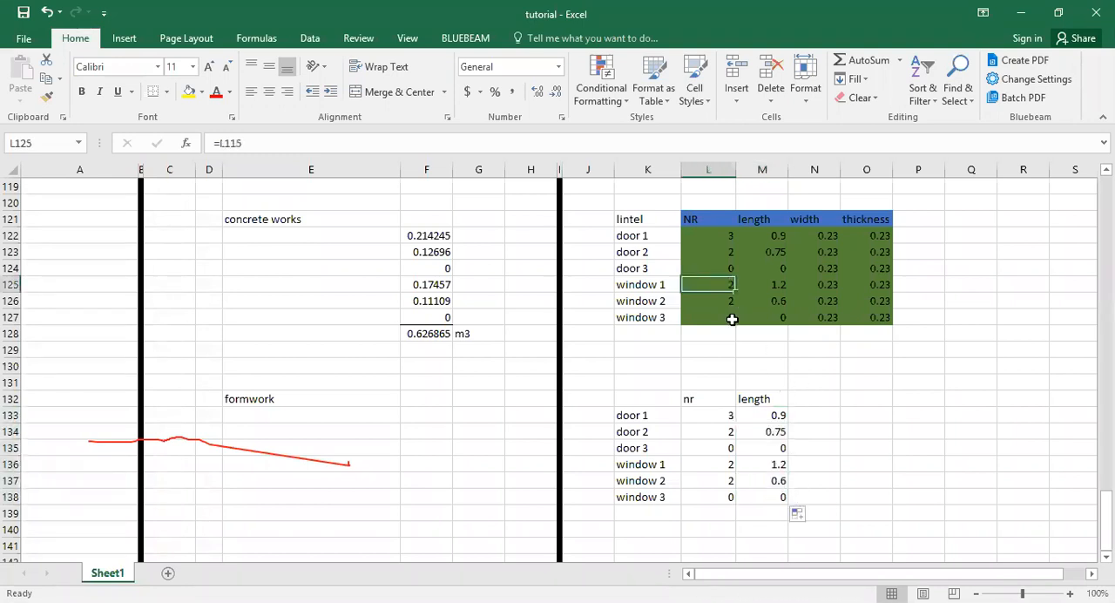
{"action": "left_click", "coordinate": [46, 97]}
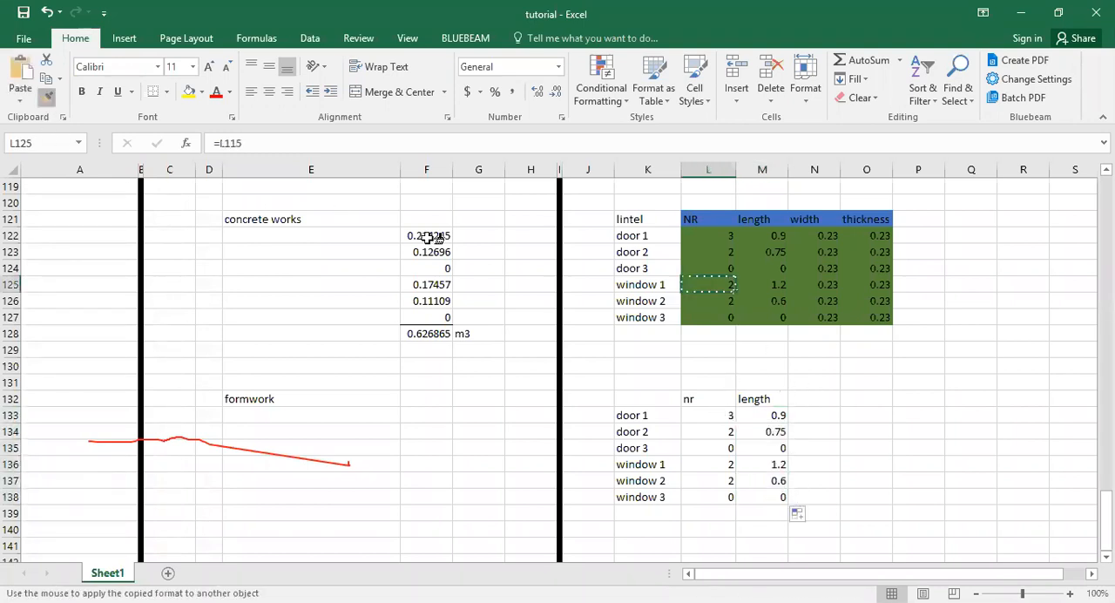
{"action": "mouse_move", "coordinate": [721, 413]}
{"action": "left_mouse_down"}
{"action": "mouse_move", "coordinate": [759, 456]}
{"action": "mouse_move", "coordinate": [774, 496]}
{"action": "left_mouse_up"}
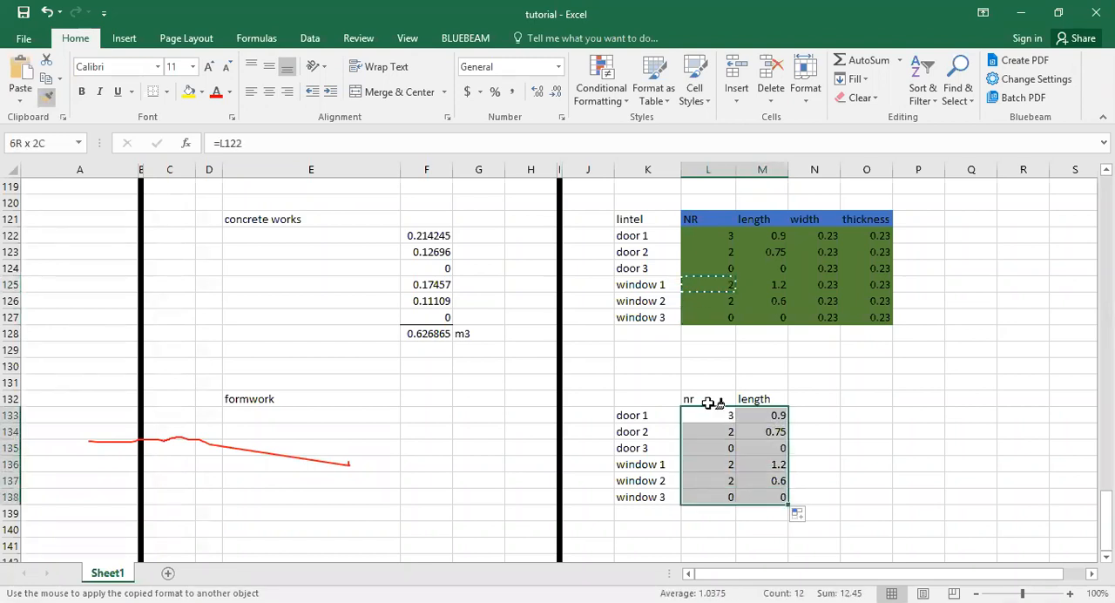
{"action": "key", "text": "Escape"}
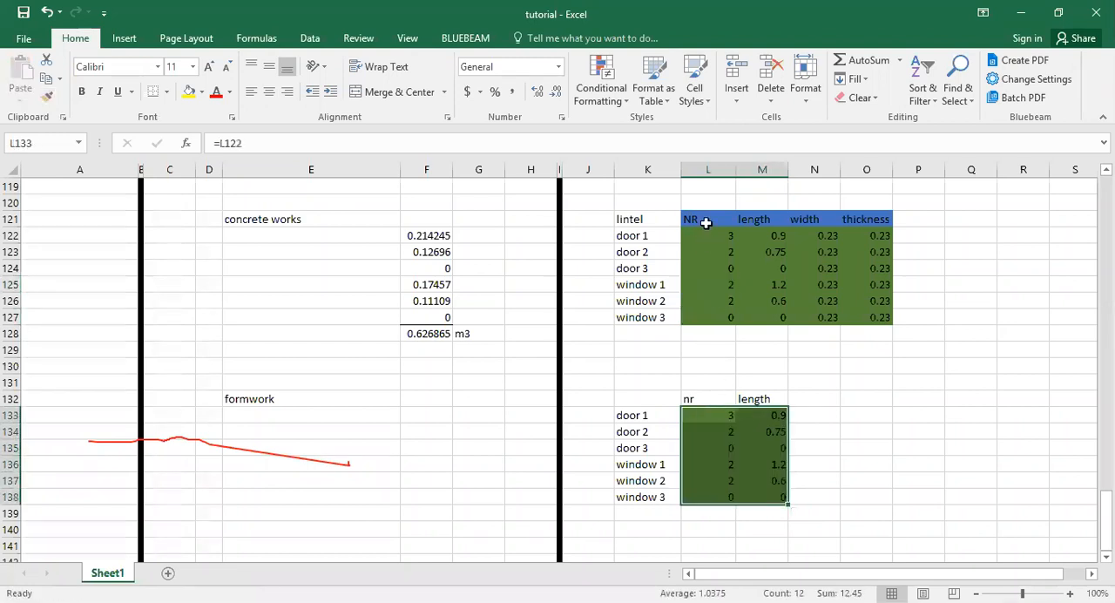
Copy the blue formatting of the NR heading in L121 onto the formwork headings L132:M132.
{"action": "left_click", "coordinate": [704, 220]}
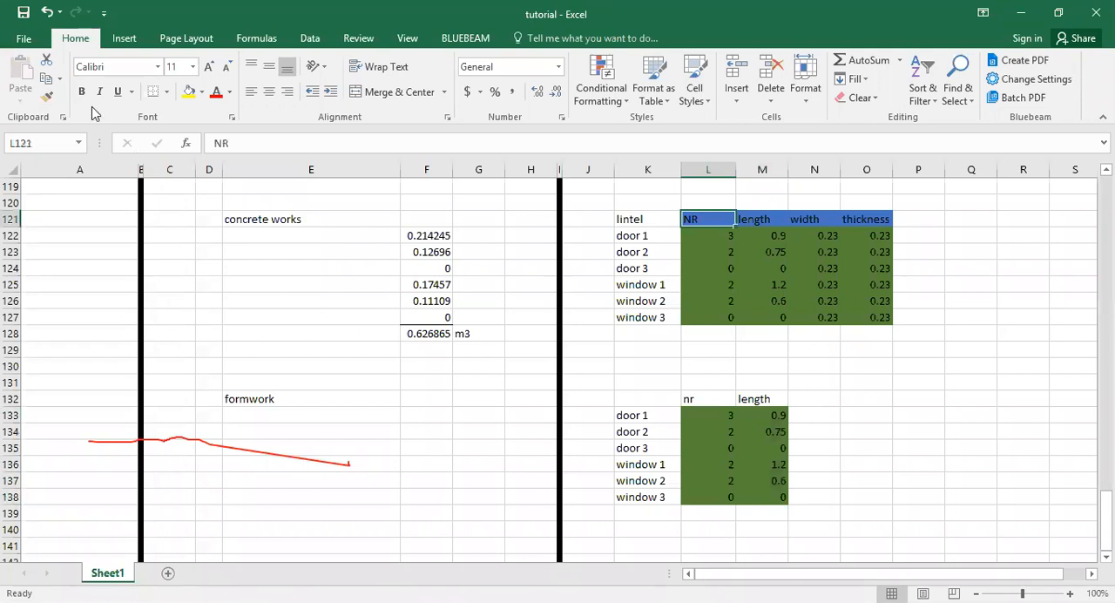
{"action": "left_click", "coordinate": [48, 96]}
{"action": "left_click_drag", "start_coordinate": [697, 397], "coordinate": [763, 399]}
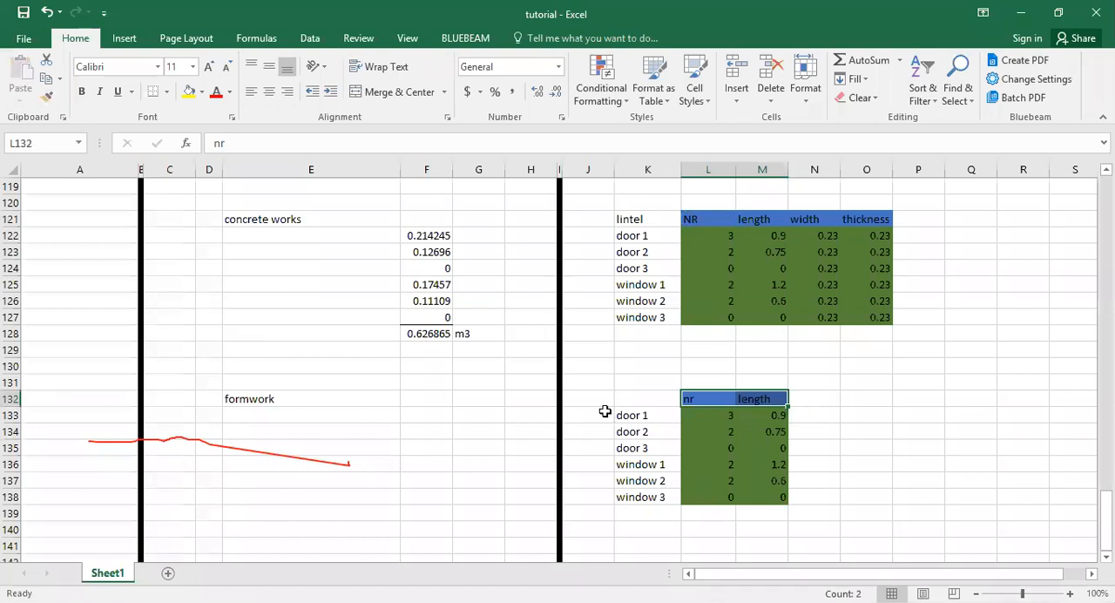
Enter door 1's formwork formula =L133*(M133+0.45)*0.68 in F133.
{"action": "left_click", "coordinate": [438, 414]}
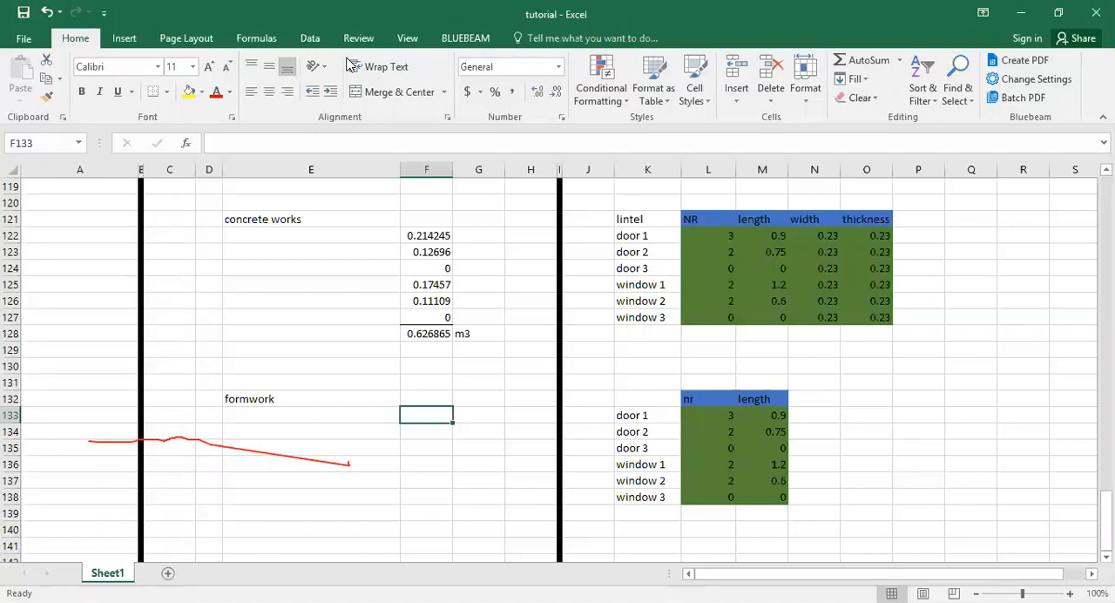
{"action": "key", "text": "alt+Tab"}
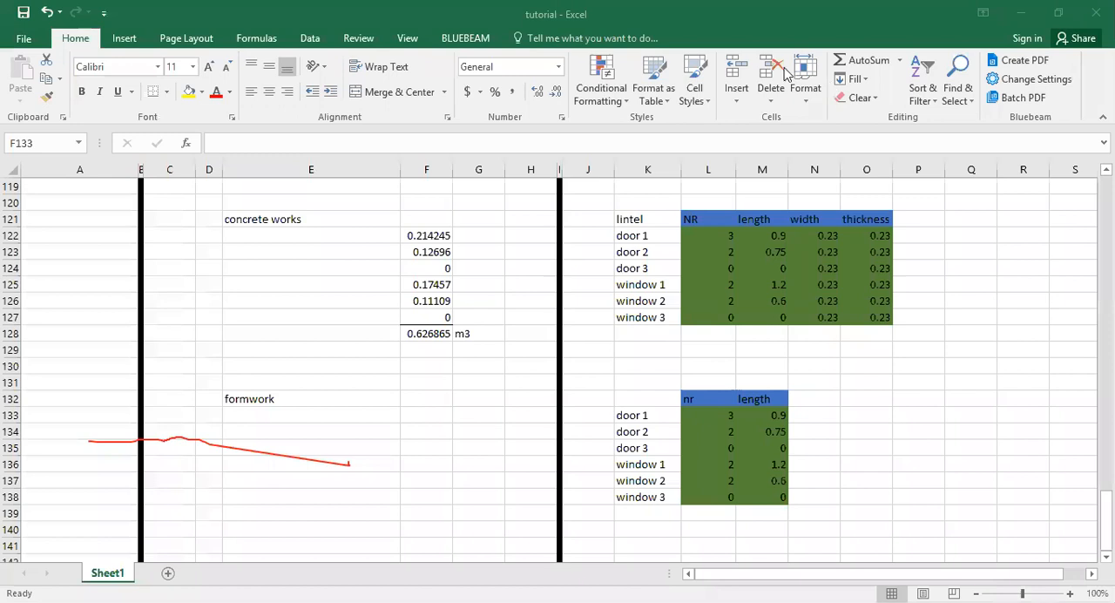
{"action": "double_click", "coordinate": [412, 415]}
{"action": "type", "text": "="}
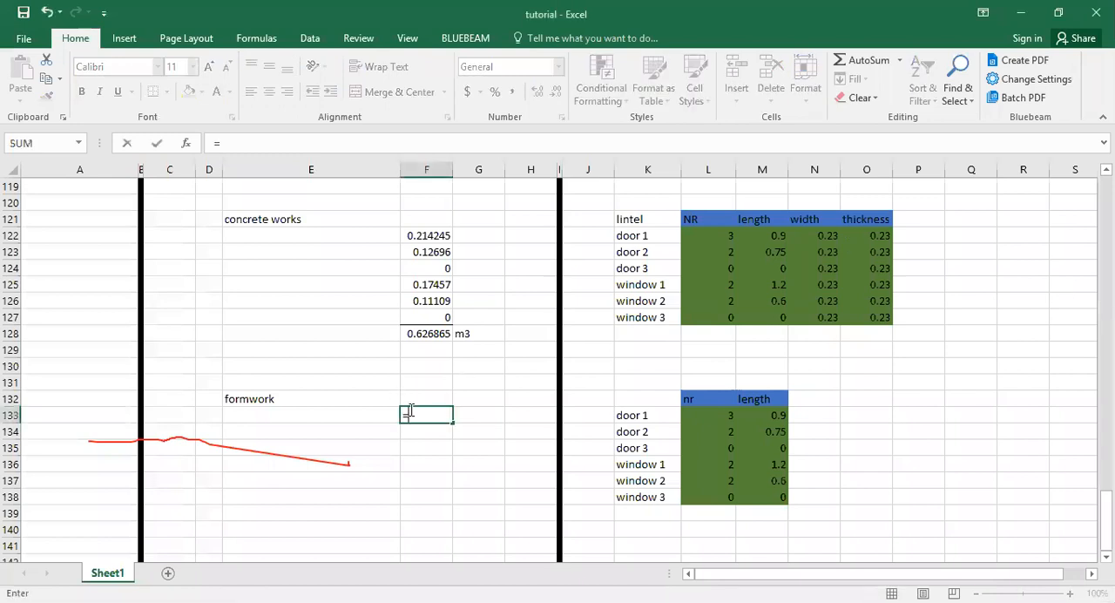
{"action": "left_click", "coordinate": [703, 420]}
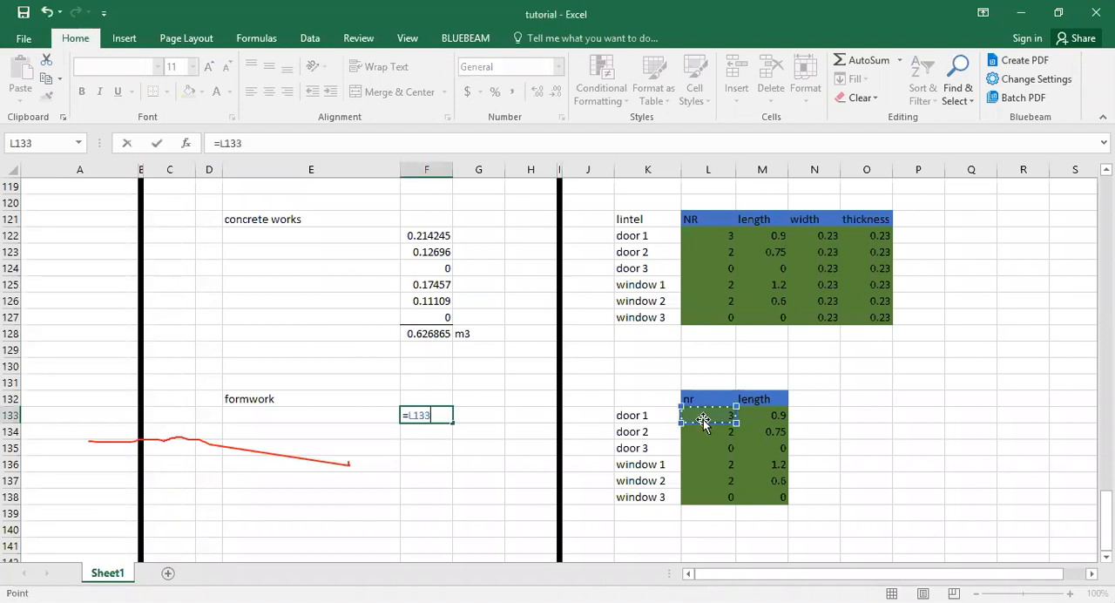
{"action": "type", "text": "*"}
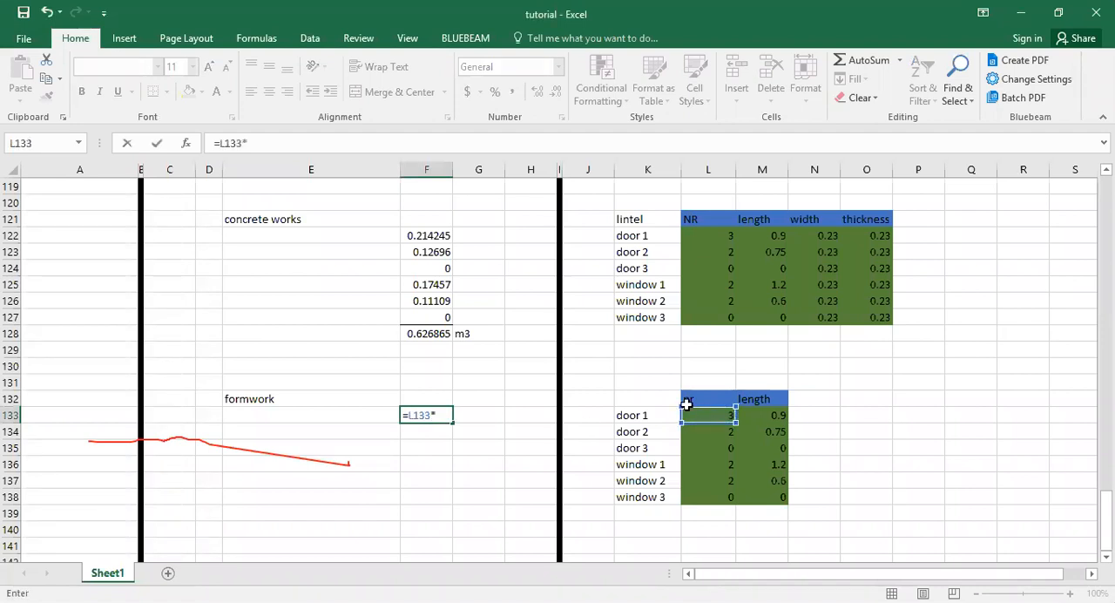
{"action": "type", "text": "("}
{"action": "left_click", "coordinate": [752, 415]}
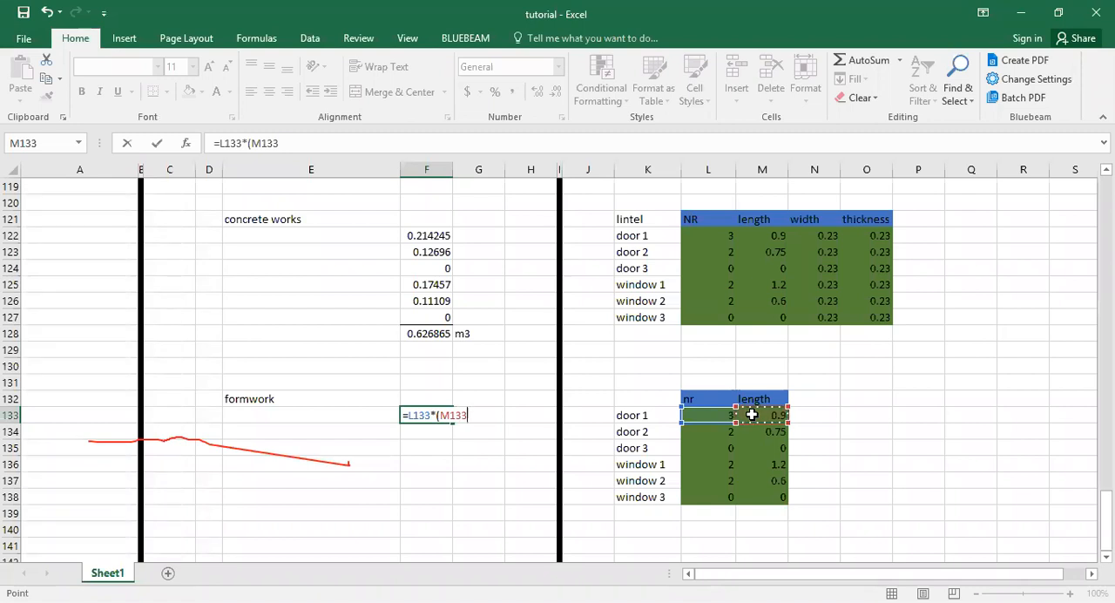
{"action": "type", "text": "+0.45"}
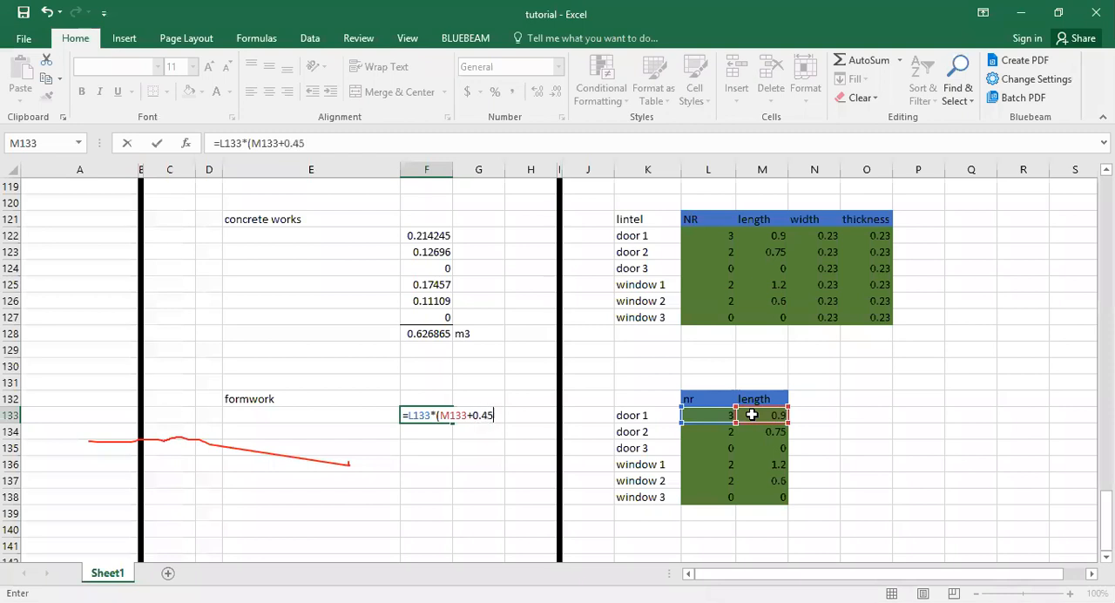
{"action": "type", "text": "0)"}
{"action": "key", "text": "BackSpace"}
{"action": "type", "text": "*0.68"}
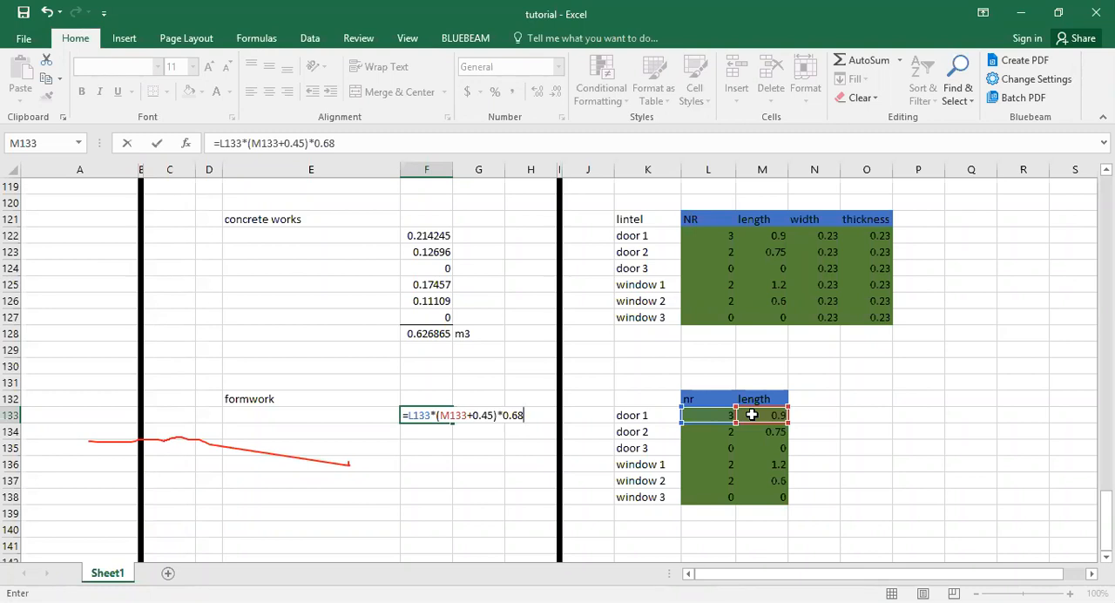
{"action": "key", "text": "Up"}
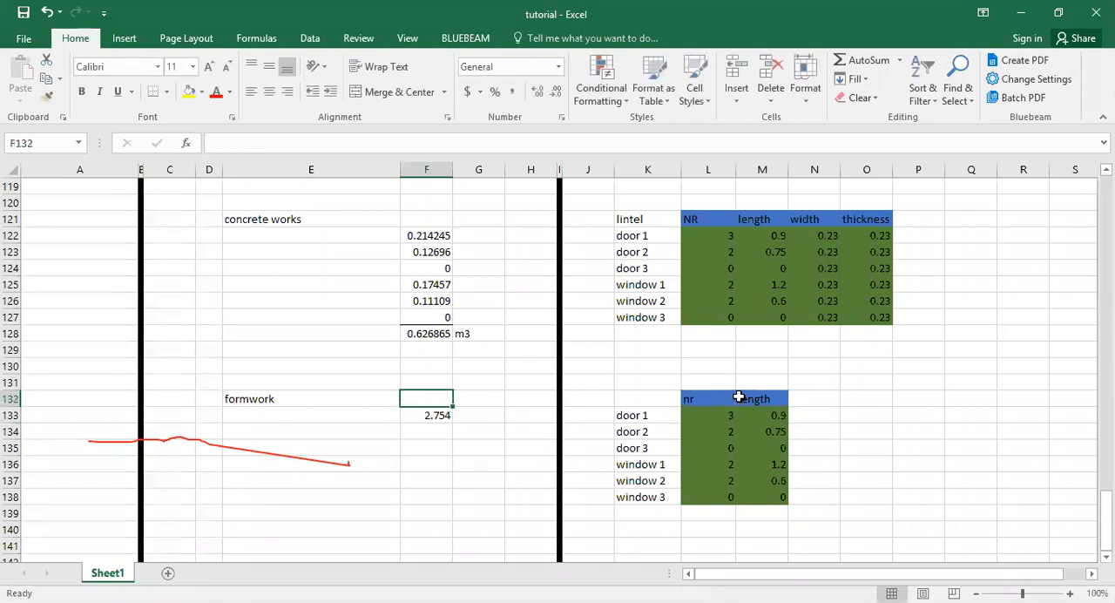
Look back through the earlier take-off sections, from laterite filling up to the blinding rows, and return to the formwork formula in F133.
{"action": "key", "text": "Up"}
{"action": "key", "text": "Up"}
{"action": "key", "text": "Up"}
{"action": "key", "text": "Up"}
{"action": "key", "text": "Up"}
{"action": "key", "text": "Up"}
{"action": "key", "text": "Up"}
{"action": "key", "text": "Up"}
{"action": "key", "text": "Up"}
{"action": "key", "text": "Up"}
{"action": "key", "text": "Up"}
{"action": "key", "text": "Up"}
{"action": "key", "text": "Up"}
{"action": "key", "text": "Up"}
{"action": "key", "text": "Up"}
{"action": "key", "text": "Up"}
{"action": "key", "text": "Up"}
{"action": "key", "text": "Up"}
{"action": "key", "text": "Up"}
{"action": "key", "text": "Up"}
{"action": "scroll", "coordinate": [739, 396], "scroll_direction": "down", "scroll_amount": 20}
{"action": "scroll", "coordinate": [739, 396], "scroll_direction": "up", "scroll_amount": 20}
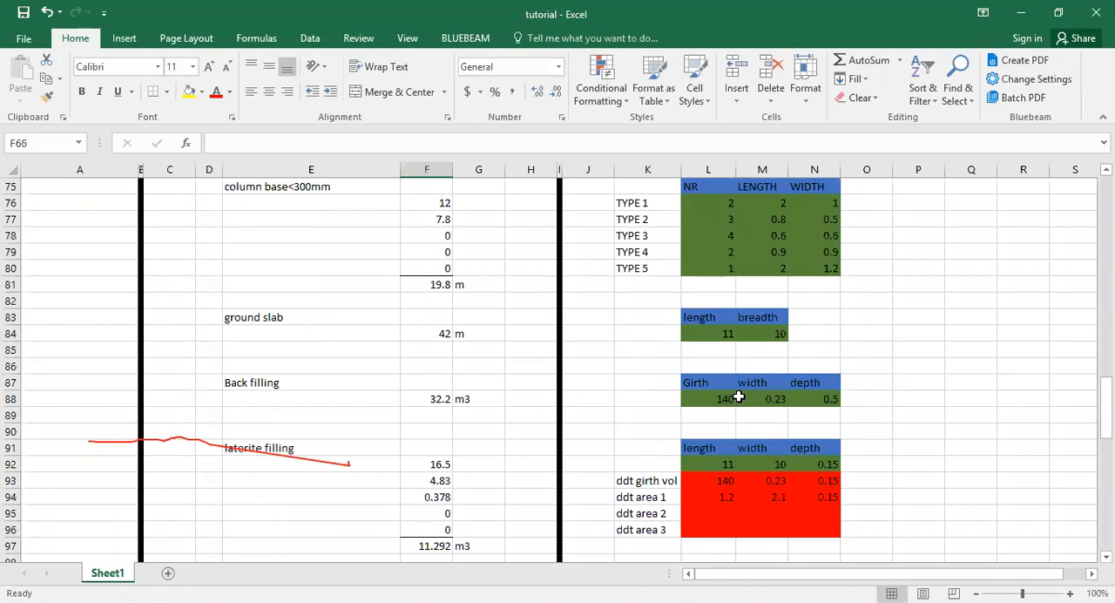
{"action": "key", "text": "Up"}
{"action": "key", "text": "Up"}
{"action": "key", "text": "Up"}
{"action": "key", "text": "Up"}
{"action": "key", "text": "Up"}
{"action": "key", "text": "Up"}
{"action": "key", "text": "Up"}
{"action": "key", "text": "Up"}
{"action": "key", "text": "Up"}
{"action": "key", "text": "Up"}
{"action": "key", "text": "Up"}
{"action": "key", "text": "Up"}
{"action": "key", "text": "Up"}
{"action": "key", "text": "Up"}
{"action": "key", "text": "Up"}
{"action": "key", "text": "Up"}
{"action": "key", "text": "Up"}
{"action": "key", "text": "Up"}
{"action": "key", "text": "Up"}
{"action": "key", "text": "Up"}
{"action": "scroll", "coordinate": [739, 396], "scroll_direction": "down", "scroll_amount": 12}
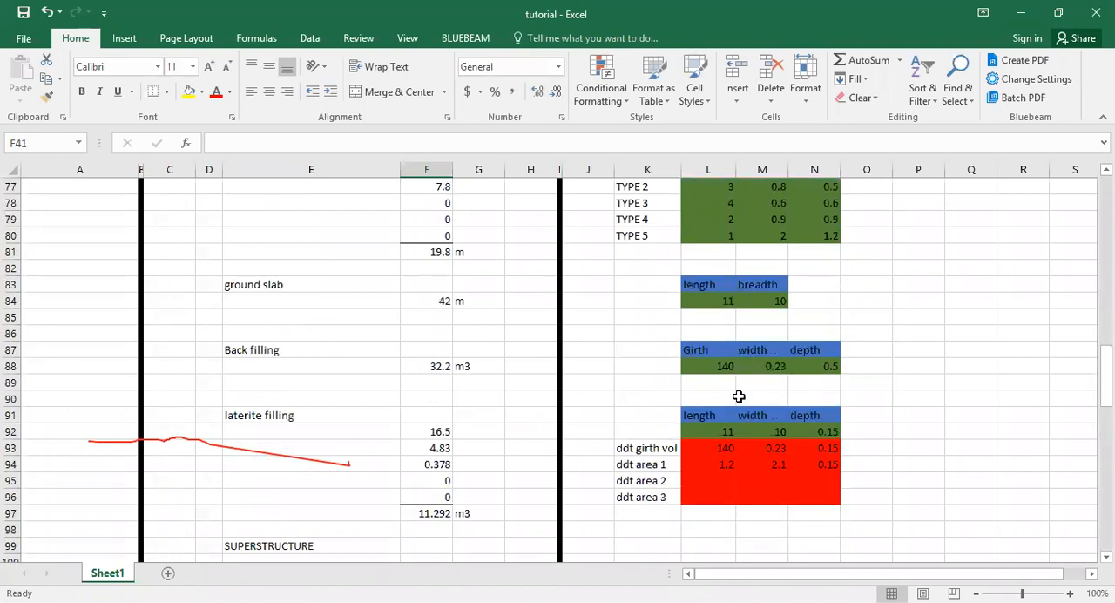
{"action": "key", "text": "Up"}
{"action": "key", "text": "Up"}
{"action": "key", "text": "Up"}
{"action": "key", "text": "Up"}
{"action": "key", "text": "Up"}
{"action": "key", "text": "Up"}
{"action": "key", "text": "Up"}
{"action": "key", "text": "Up"}
{"action": "key", "text": "Up"}
{"action": "key", "text": "Up"}
{"action": "key", "text": "Up"}
{"action": "scroll", "coordinate": [739, 397], "scroll_direction": "down", "scroll_amount": 12}
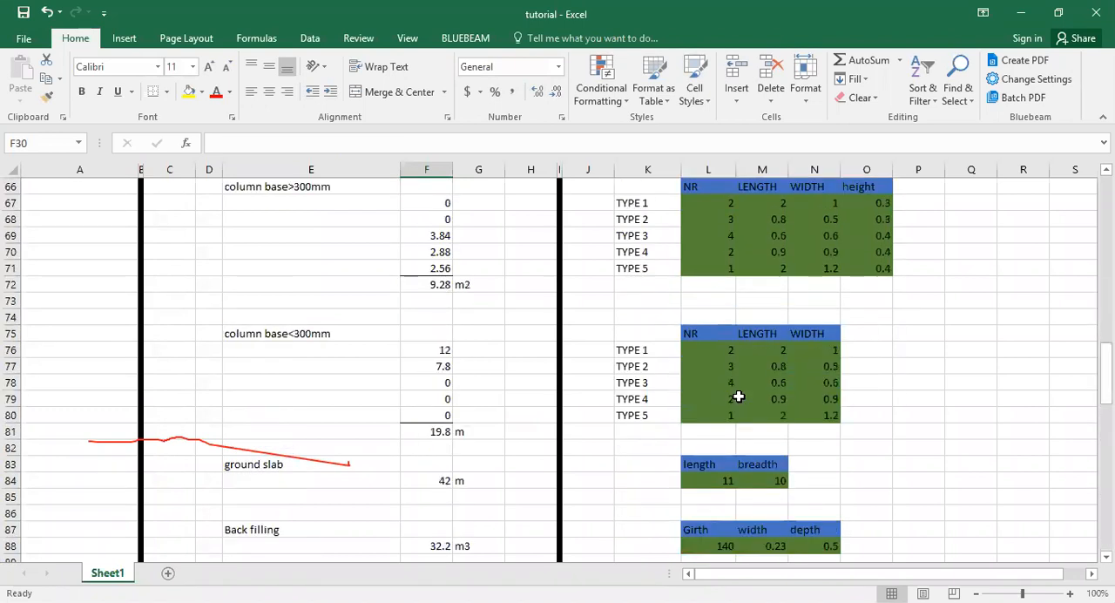
{"action": "key", "text": "Up"}
{"action": "key", "text": "Up"}
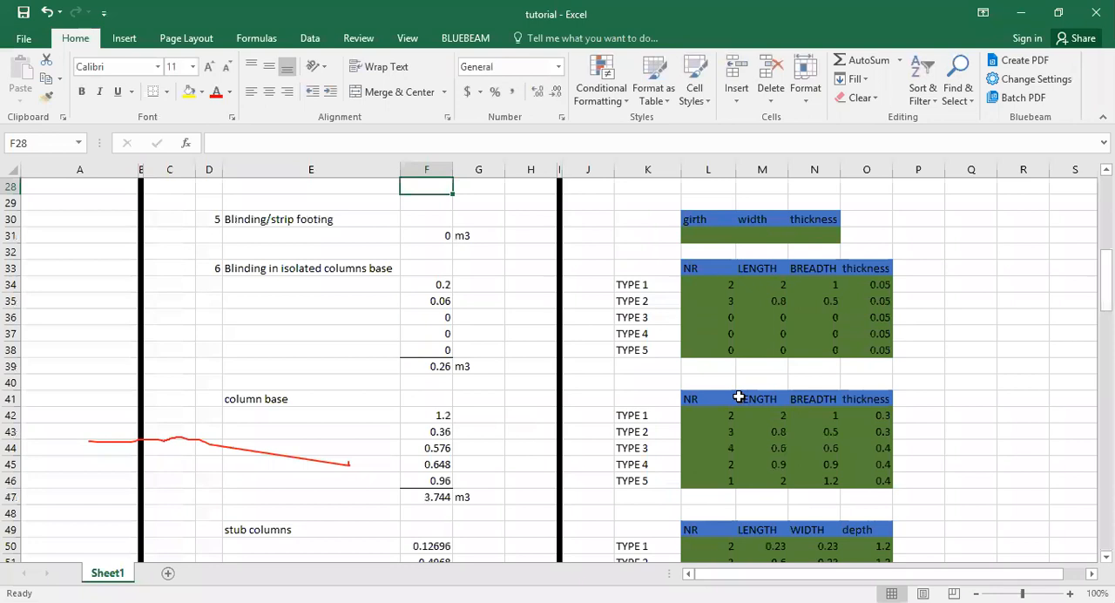
{"action": "scroll", "coordinate": [739, 397], "scroll_direction": "down", "scroll_amount": 20}
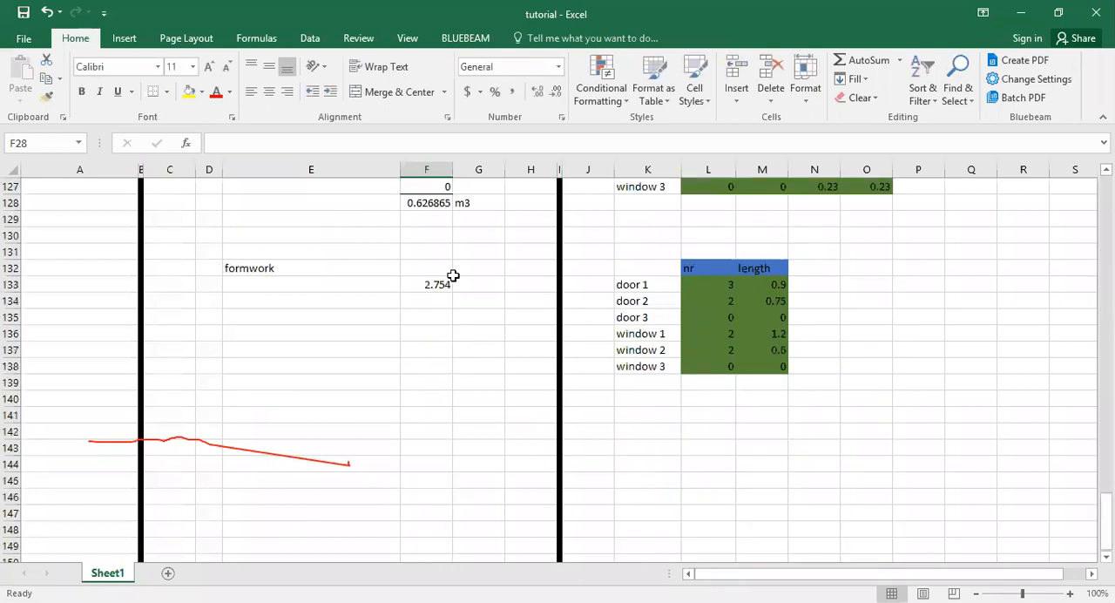
Check the cell references and factors in door 1's formwork formula in F133.
{"action": "left_click", "coordinate": [348, 143]}
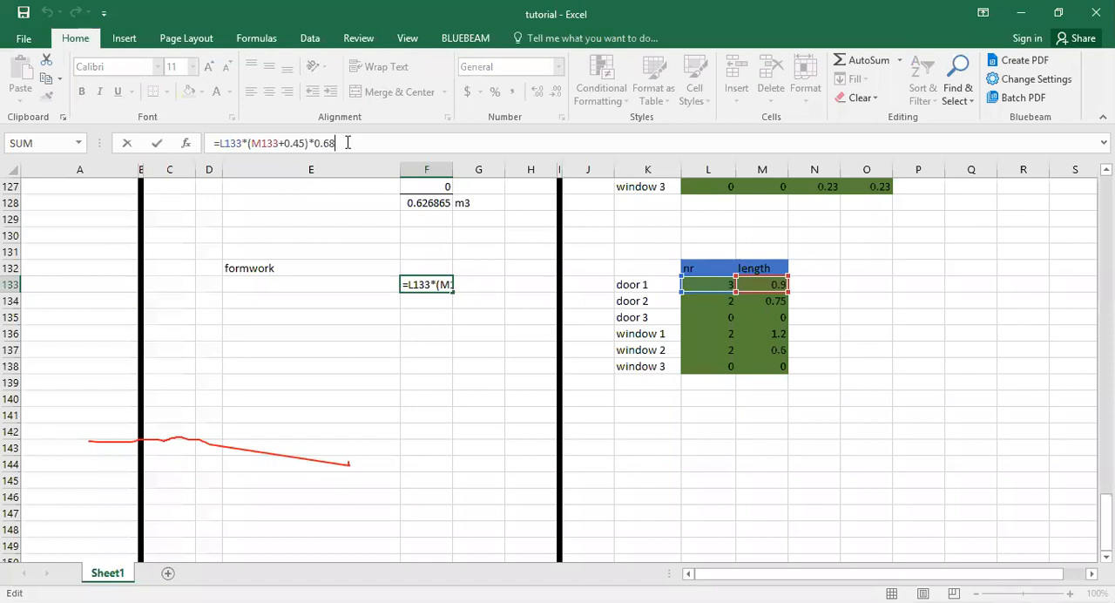
{"action": "left_click", "coordinate": [347, 143]}
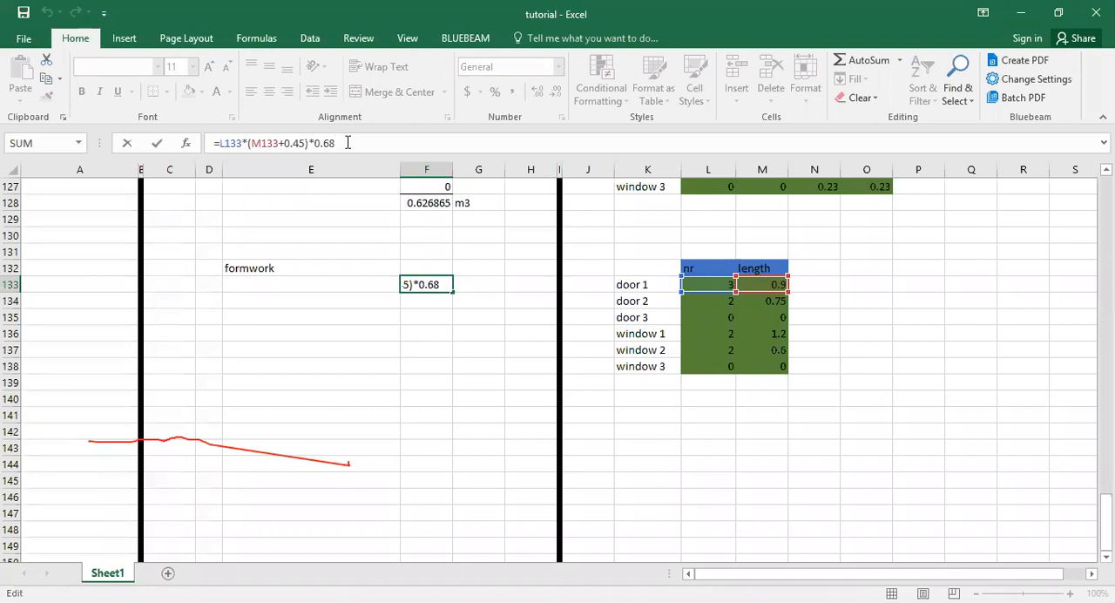
{"action": "key", "text": "Return"}
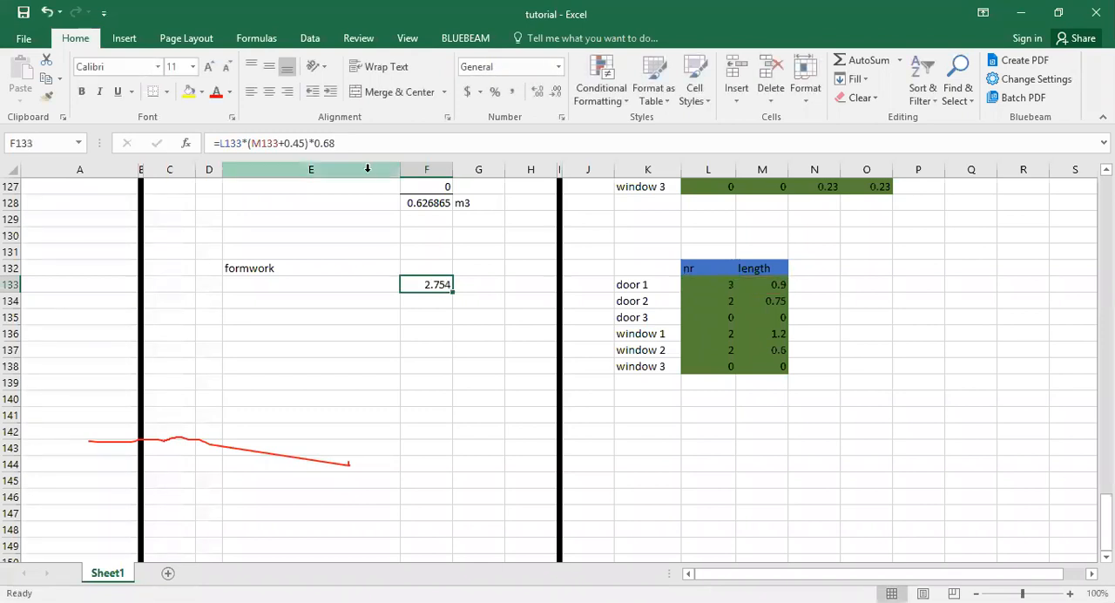
Look back through the earlier take-off sections, from the superstructure and filling rows up to the site clearance rows.
{"action": "scroll", "coordinate": [466, 281], "scroll_direction": "up", "scroll_amount": 9}
{"action": "left_click", "coordinate": [444, 282]}
{"action": "scroll", "coordinate": [473, 281], "scroll_direction": "down", "scroll_amount": 17}
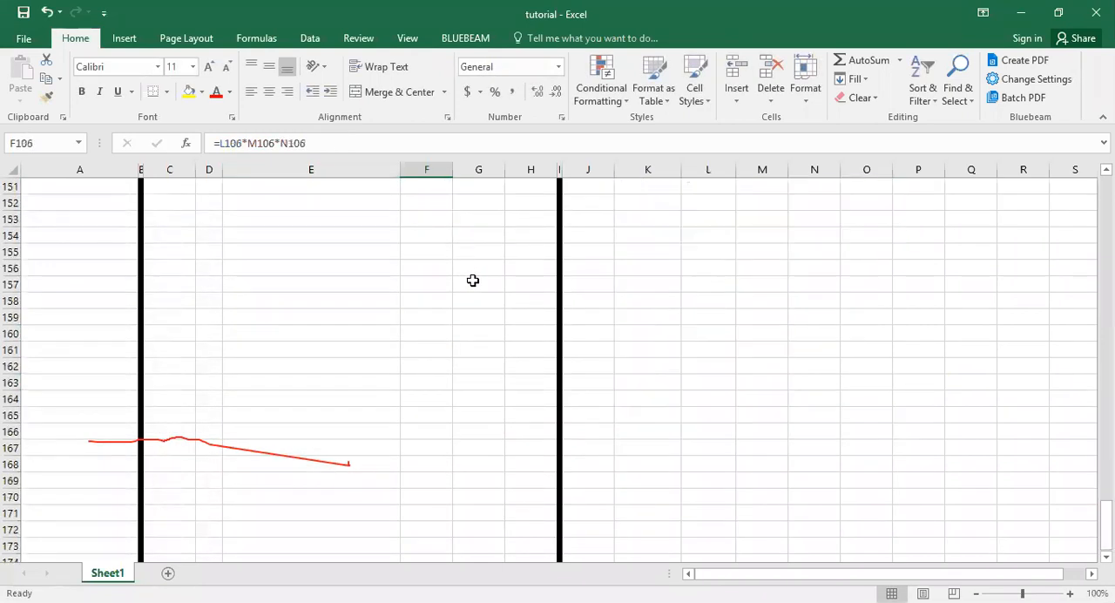
{"action": "key", "text": "Up"}
{"action": "key", "text": "Up"}
{"action": "key", "text": "Up"}
{"action": "key", "text": "Up"}
{"action": "key", "text": "Up"}
{"action": "key", "text": "Up"}
{"action": "key", "text": "Up"}
{"action": "key", "text": "Up"}
{"action": "key", "text": "Up"}
{"action": "key", "text": "Up"}
{"action": "key", "text": "Up"}
{"action": "key", "text": "Up"}
{"action": "key", "text": "Up"}
{"action": "key", "text": "Up"}
{"action": "key", "text": "Up"}
{"action": "key", "text": "Up"}
{"action": "key", "text": "Up"}
{"action": "key", "text": "Up"}
{"action": "key", "text": "Up"}
{"action": "key", "text": "Up"}
{"action": "key", "text": "Up"}
{"action": "key", "text": "Up"}
{"action": "key", "text": "Up"}
{"action": "key", "text": "Up"}
{"action": "key", "text": "Up"}
{"action": "key", "text": "Up"}
{"action": "key", "text": "Up"}
{"action": "key", "text": "Up"}
{"action": "key", "text": "Up"}
{"action": "key", "text": "Up"}
{"action": "key", "text": "Up"}
{"action": "key", "text": "Up"}
{"action": "key", "text": "Up"}
{"action": "key", "text": "Up"}
{"action": "key", "text": "Up"}
{"action": "key", "text": "Up"}
{"action": "key", "text": "Up"}
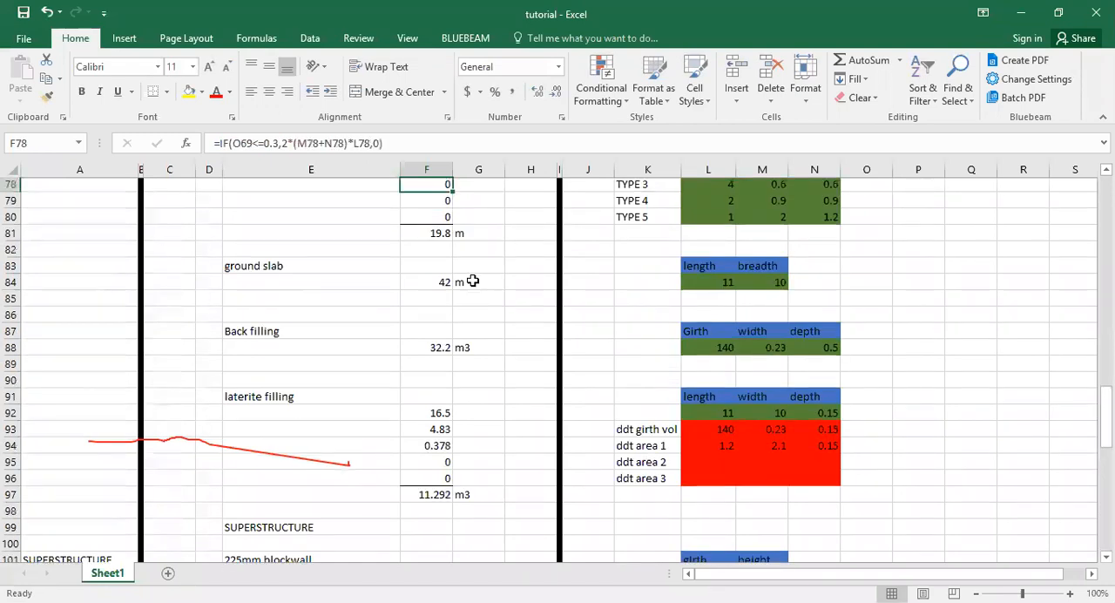
{"action": "key", "text": "Up"}
{"action": "key", "text": "Up"}
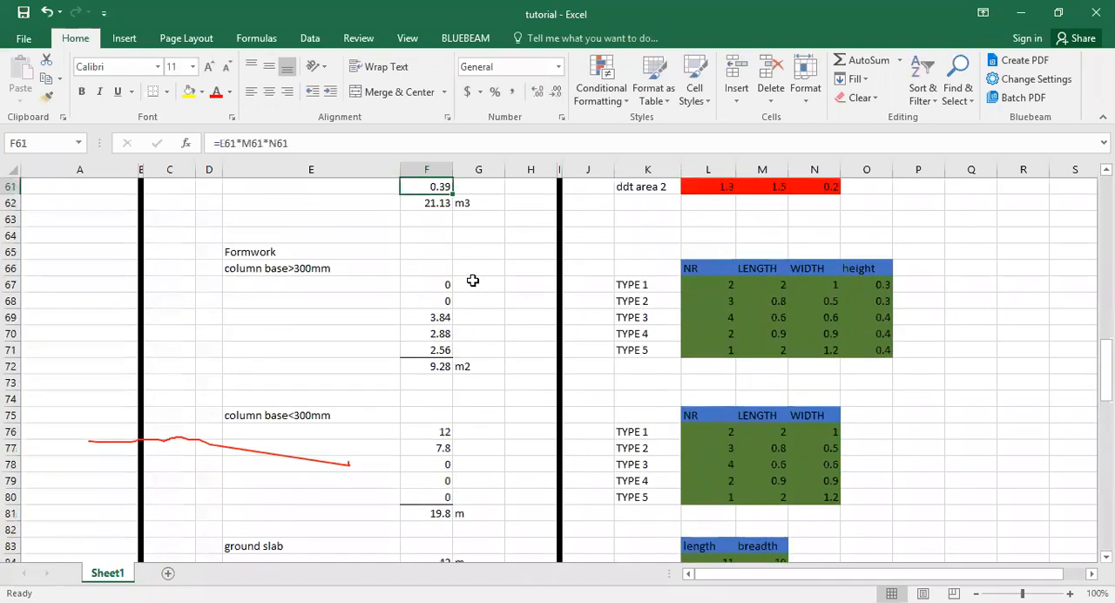
{"action": "key", "text": "Up"}
{"action": "key", "text": "Up"}
{"action": "scroll", "coordinate": [473, 279], "scroll_direction": "down", "scroll_amount": 8}
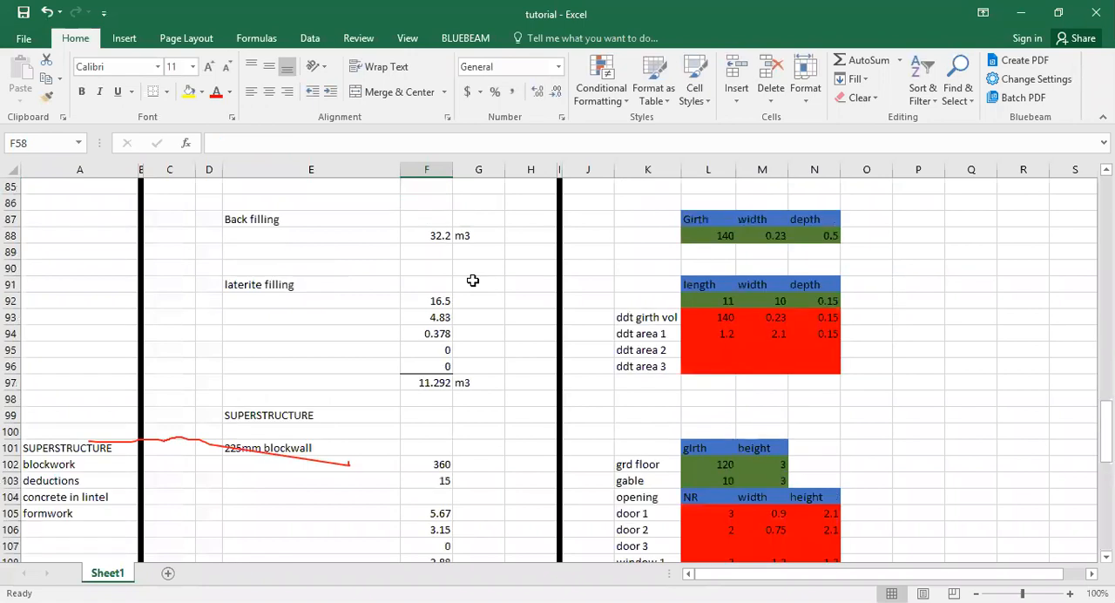
{"action": "key", "text": "Up"}
{"action": "key", "text": "Up"}
{"action": "key", "text": "Up"}
{"action": "key", "text": "Up"}
{"action": "key", "text": "Up"}
{"action": "key", "text": "Up"}
{"action": "key", "text": "Up"}
{"action": "key", "text": "Up"}
{"action": "key", "text": "Up"}
{"action": "key", "text": "Up"}
{"action": "key", "text": "Up"}
{"action": "key", "text": "Up"}
{"action": "key", "text": "Up"}
{"action": "key", "text": "Up"}
{"action": "key", "text": "Up"}
{"action": "key", "text": "Up"}
{"action": "key", "text": "Up"}
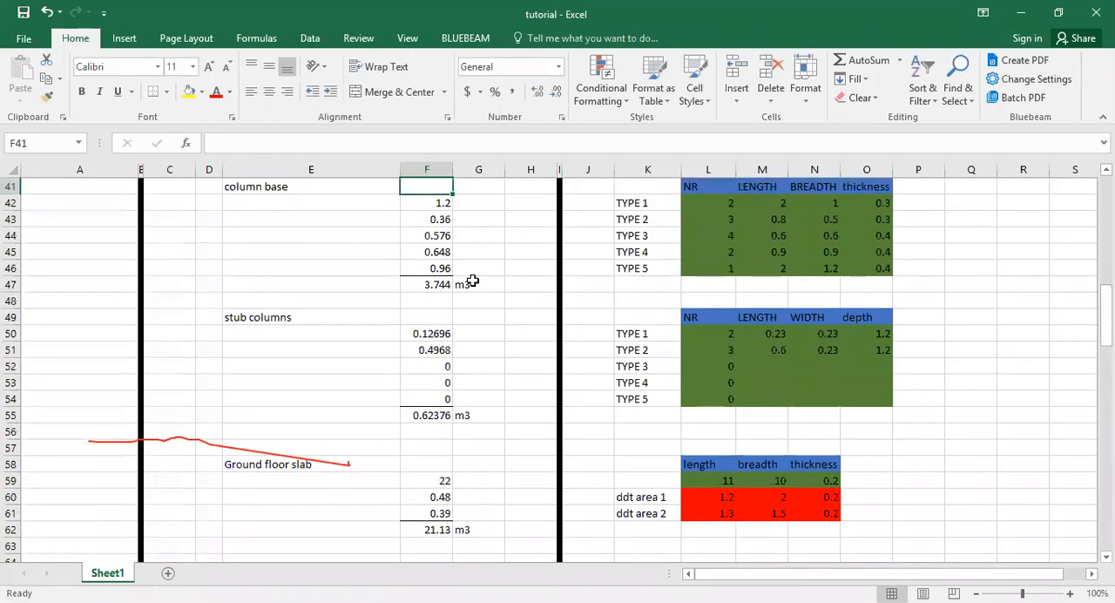
{"action": "key", "text": "Up"}
{"action": "key", "text": "Up"}
{"action": "key", "text": "Up"}
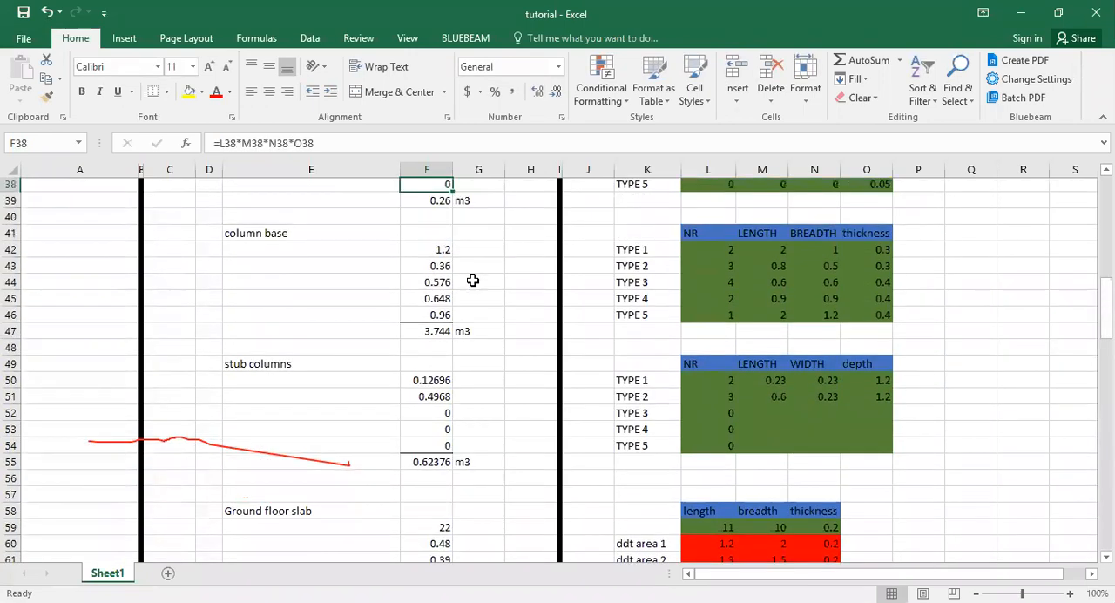
{"action": "key", "text": "Up"}
{"action": "scroll", "coordinate": [472, 281], "scroll_direction": "down", "scroll_amount": 18}
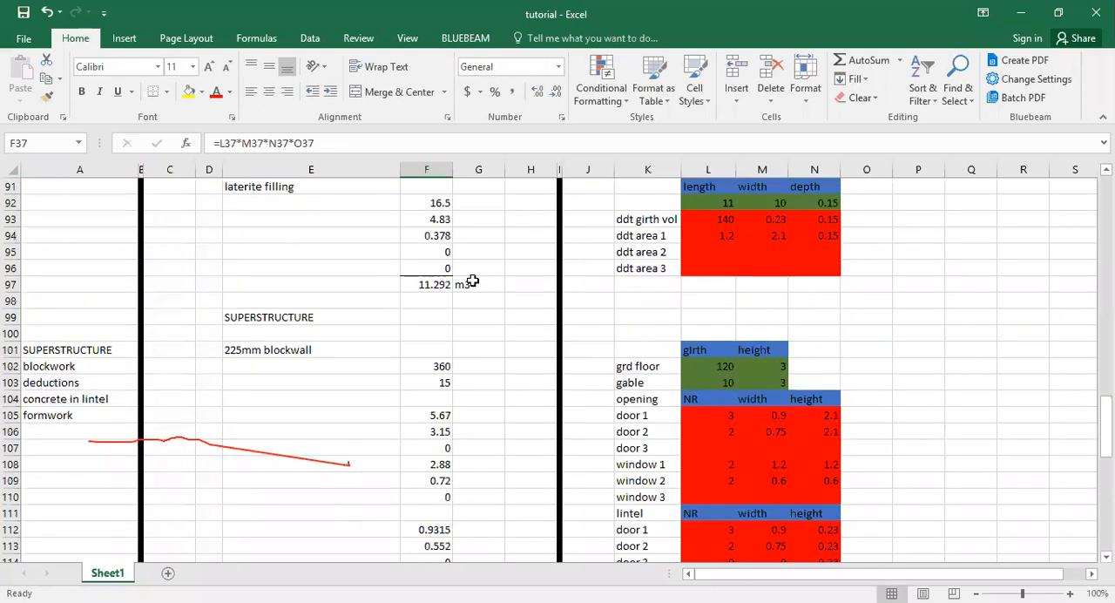
{"action": "key", "text": "ctrl+Up"}
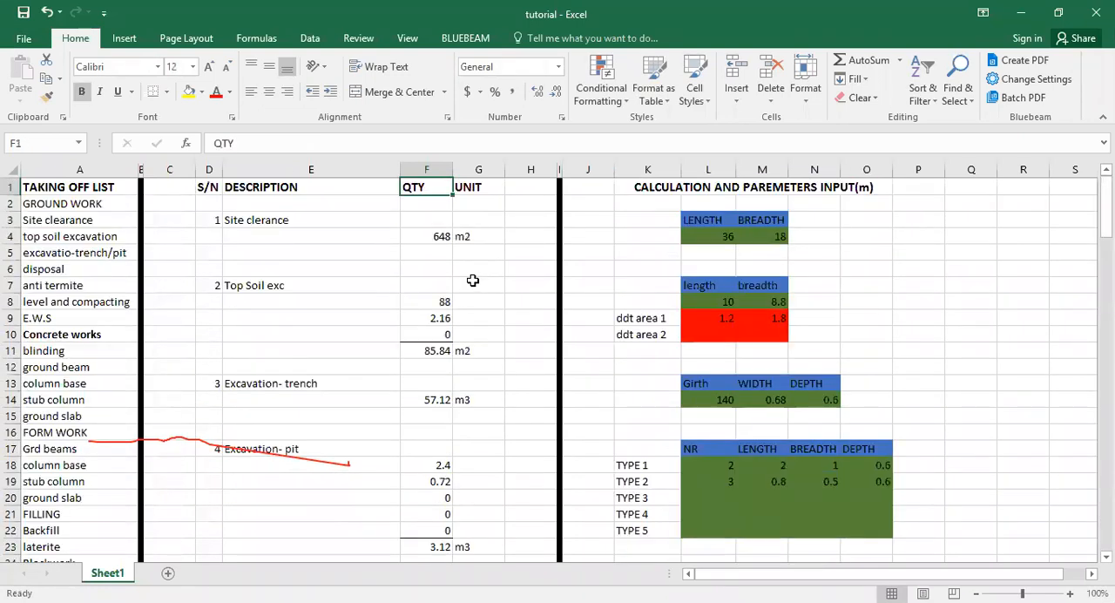
{"action": "scroll", "coordinate": [472, 280], "scroll_direction": "down", "scroll_amount": 12}
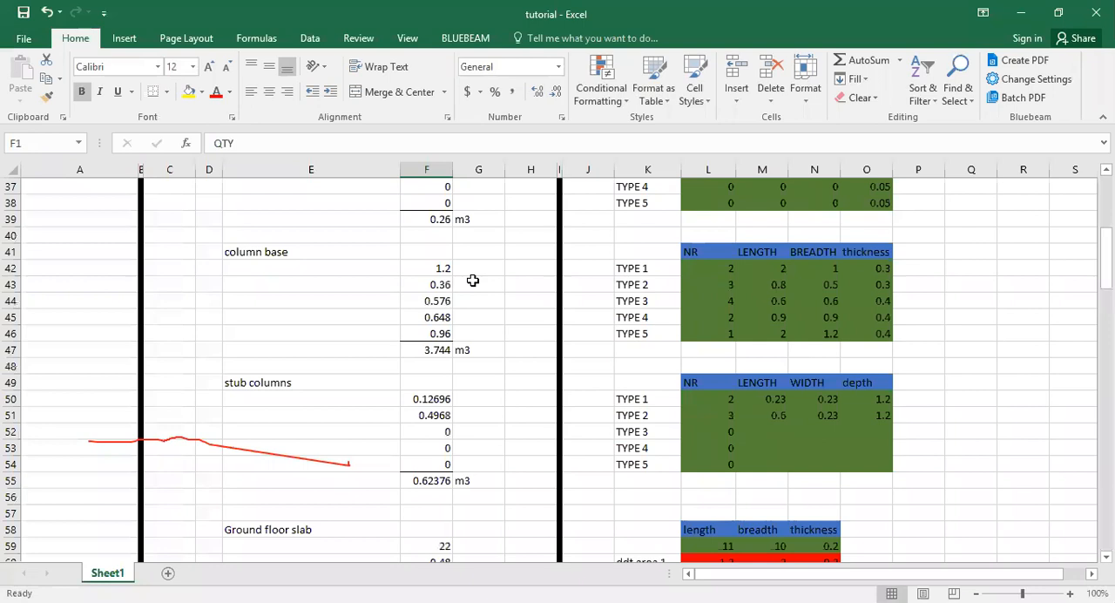
{"action": "scroll", "coordinate": [472, 280], "scroll_direction": "down", "scroll_amount": 20}
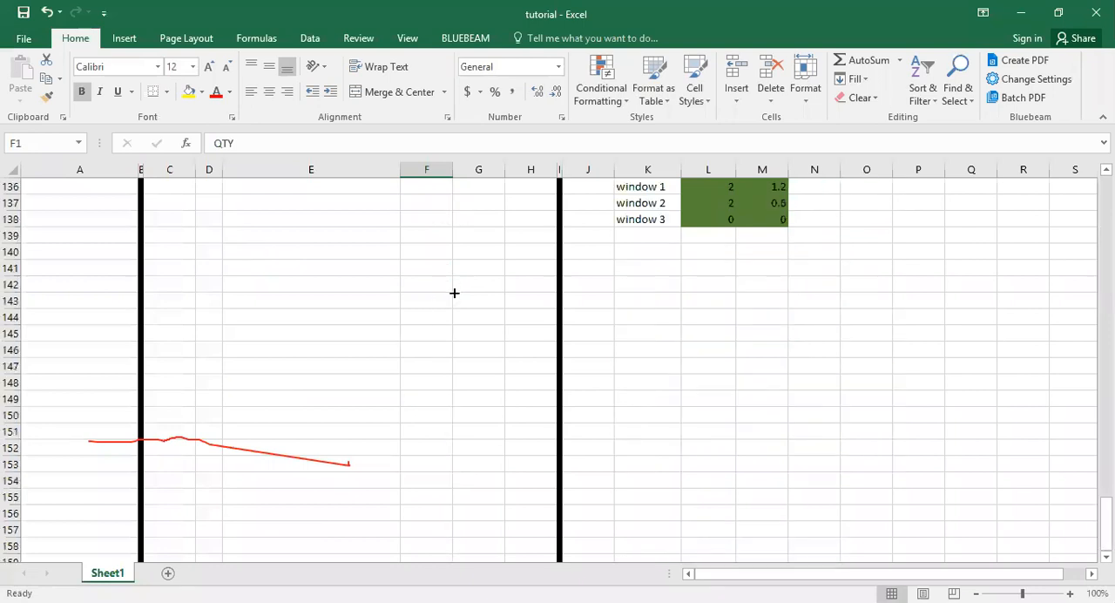
Fill door 1's formwork formula from F133 down to window 3 in F138.
{"action": "scroll", "coordinate": [451, 290], "scroll_direction": "up", "scroll_amount": 3}
{"action": "left_click", "coordinate": [451, 285]}
{"action": "left_click_drag", "start_coordinate": [452, 292], "coordinate": [428, 384]}
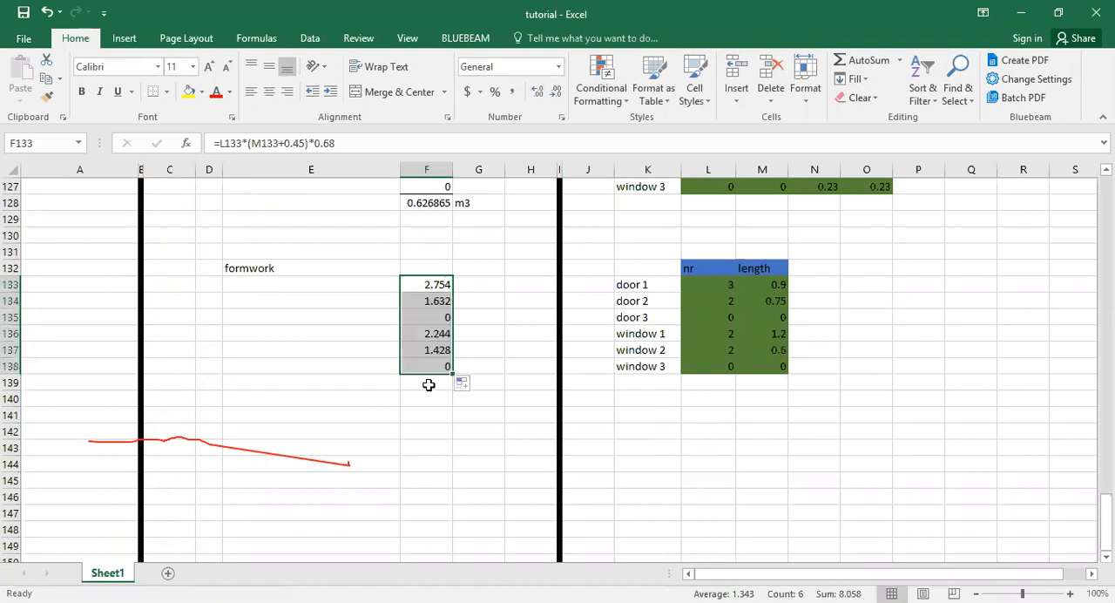
Total the formwork quantities in F139 with =sum(F133:F138).
{"action": "left_click", "coordinate": [428, 384]}
{"action": "type", "text": "="}
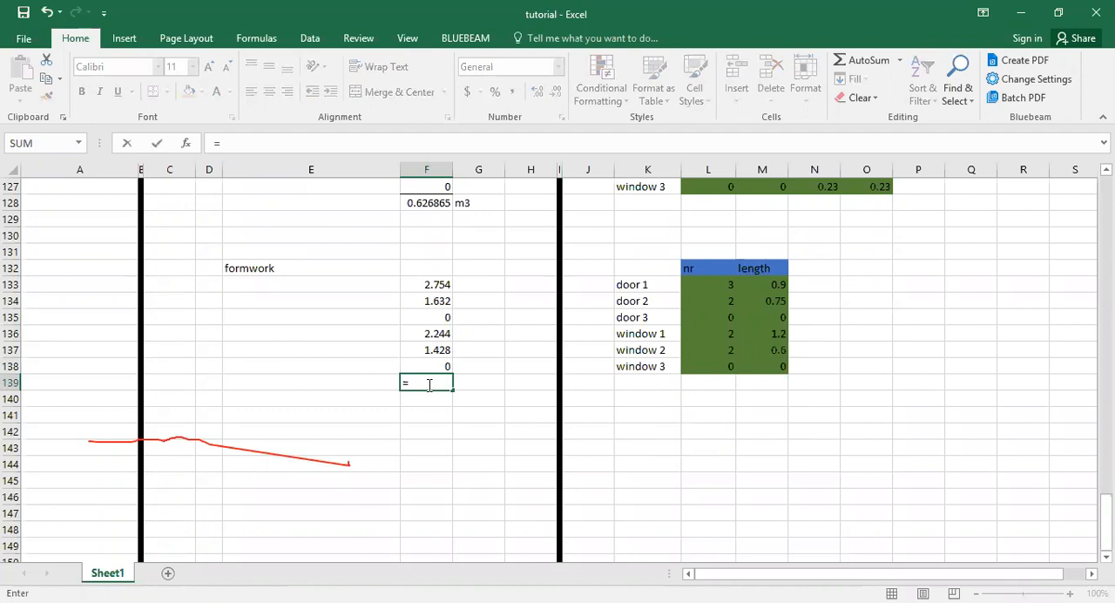
{"action": "type", "text": "sum("}
{"action": "left_click", "coordinate": [440, 284]}
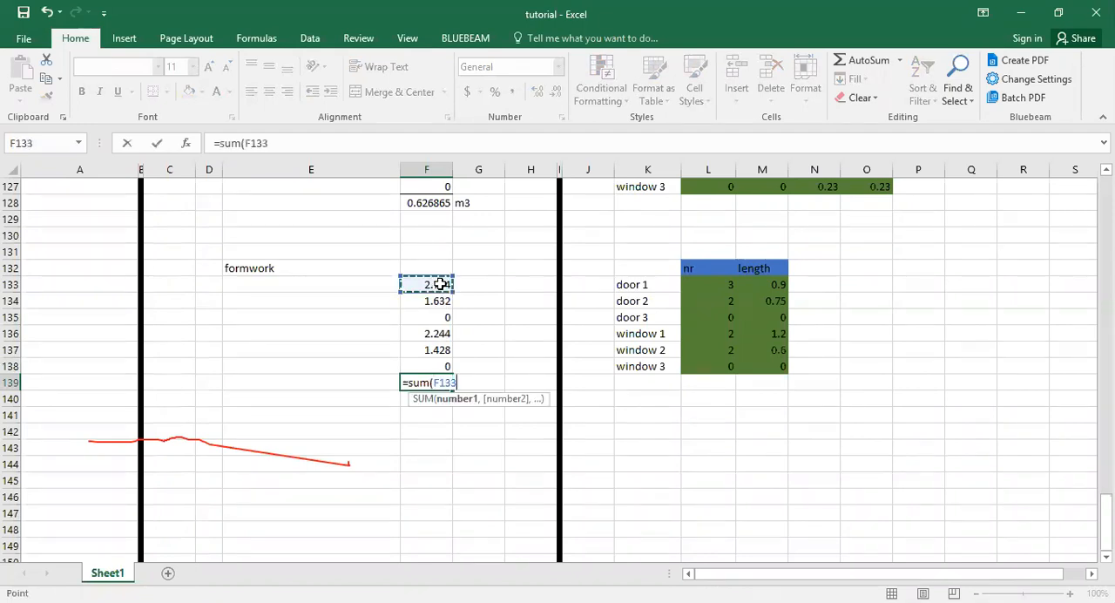
{"action": "left_click_drag", "start_coordinate": [440, 284], "coordinate": [439, 358]}
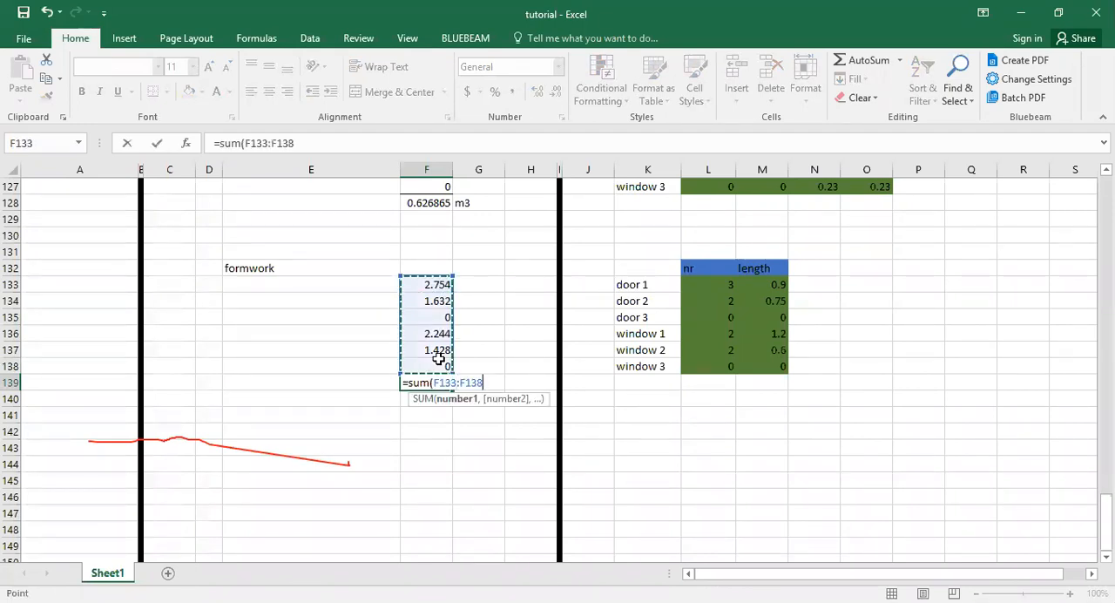
{"action": "type", "text": ")"}
{"action": "key", "text": "Return"}
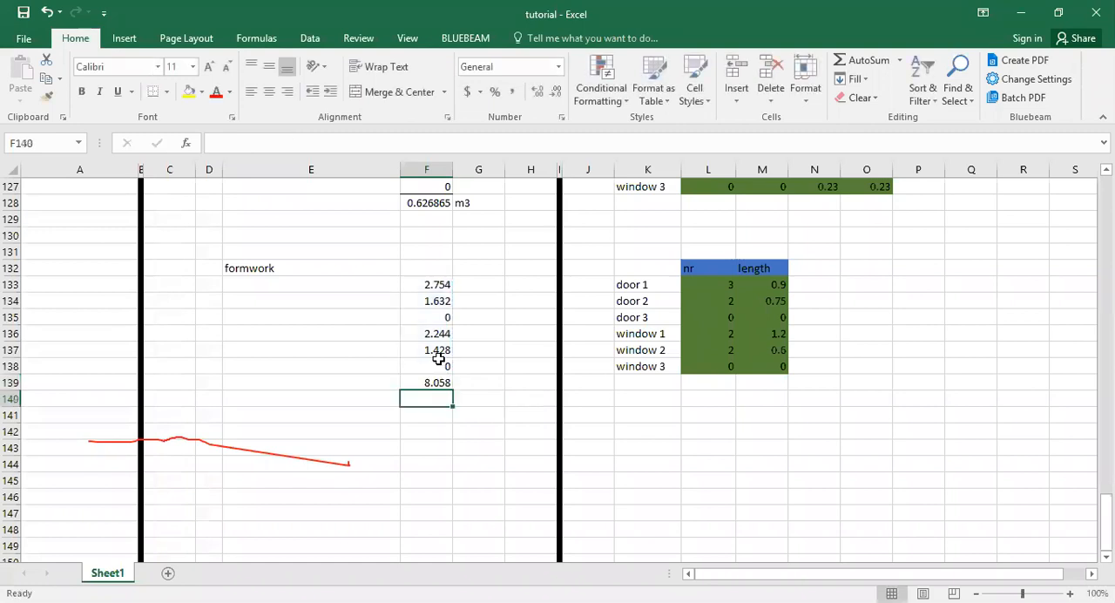
Enter the unit m2 in G139 and add a border line between F138 and the formwork total.
{"action": "left_click", "coordinate": [465, 385]}
{"action": "type", "text": "m2"}
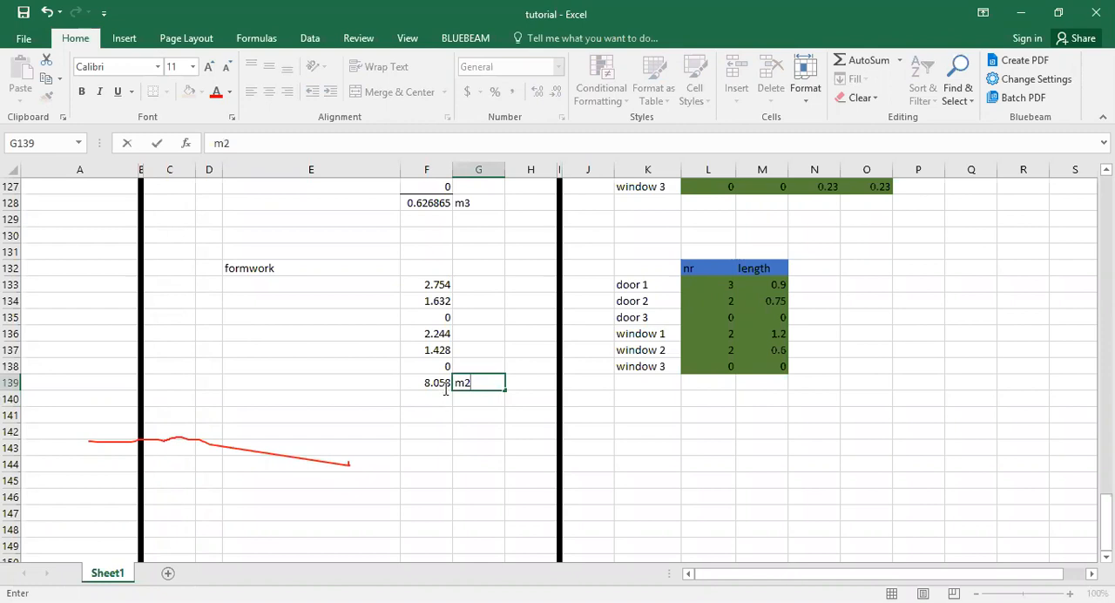
{"action": "left_click", "coordinate": [428, 381]}
{"action": "left_click", "coordinate": [433, 367]}
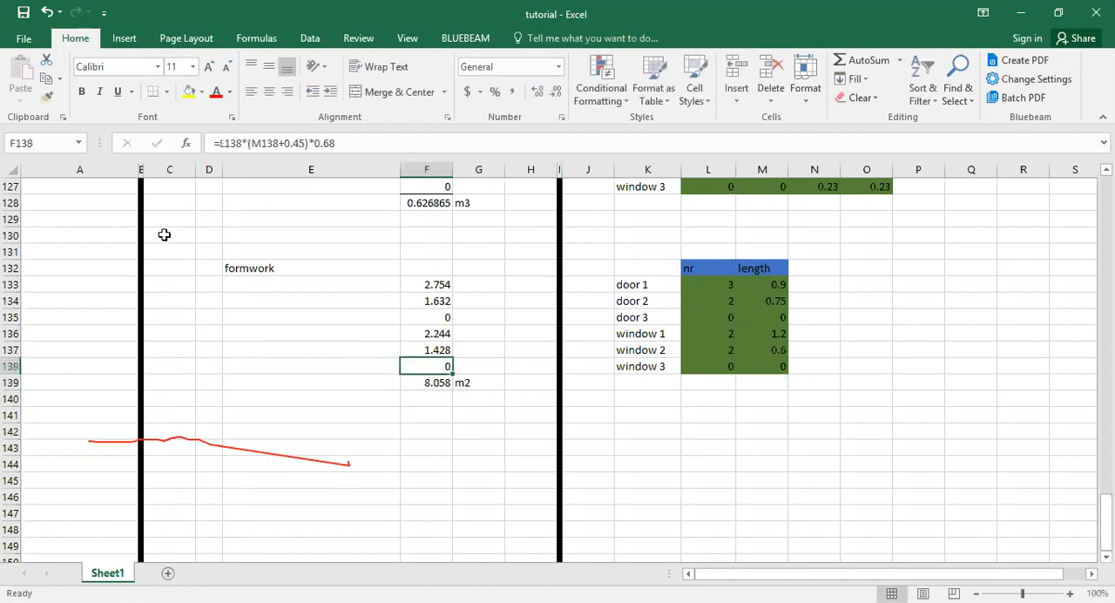
{"action": "left_click", "coordinate": [419, 402]}
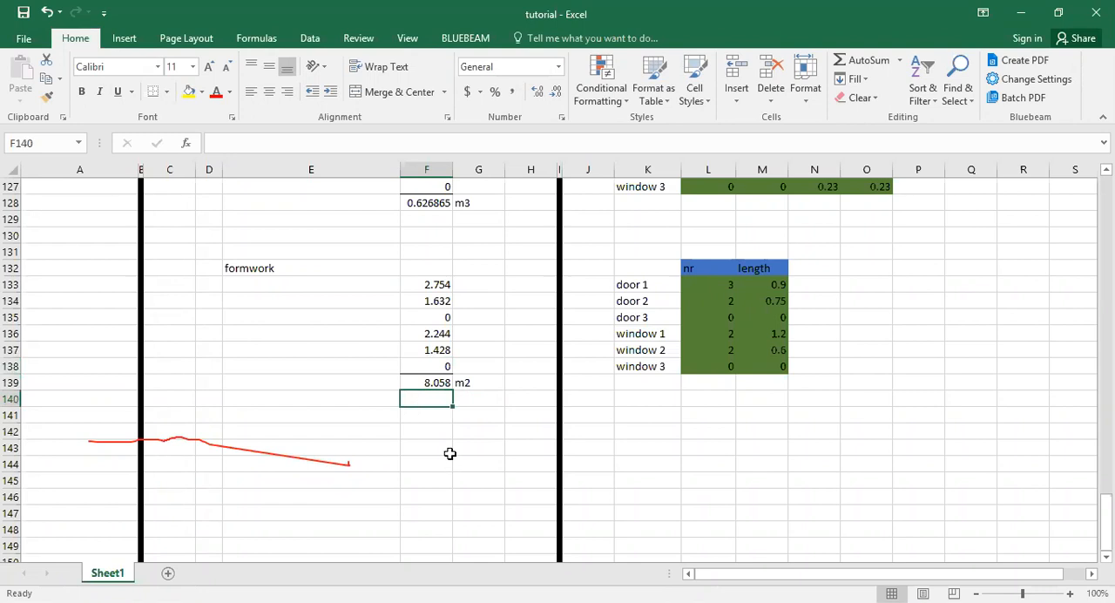
Copy the 225mm blockwall, concrete works and formwork block E101:O139 and paste it starting at E148.
{"action": "scroll", "coordinate": [525, 427], "scroll_direction": "up", "scroll_amount": 9}
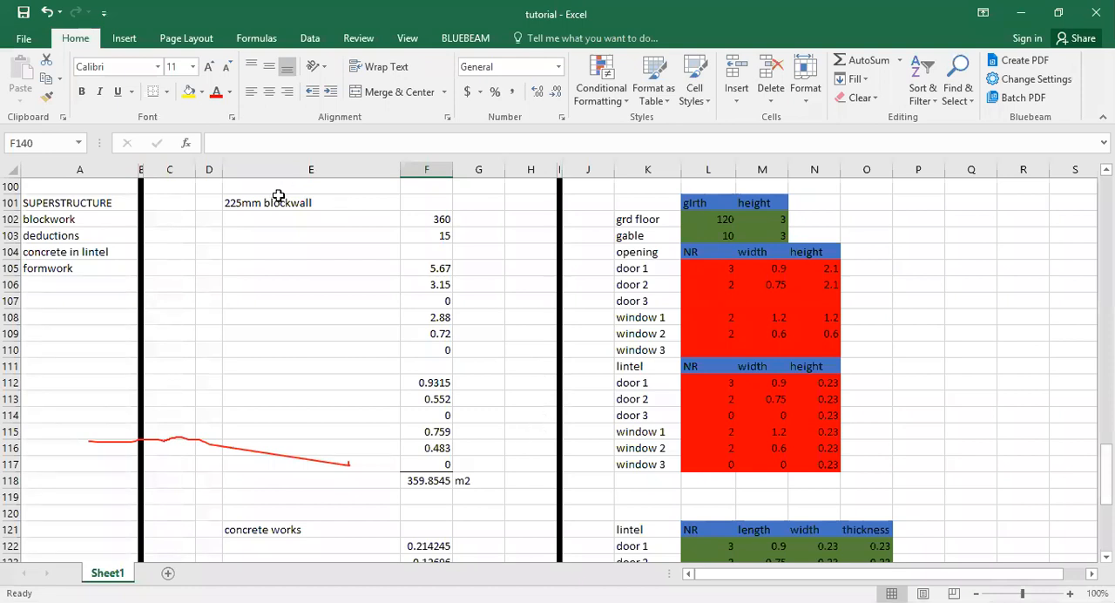
{"action": "left_click_drag", "start_coordinate": [294, 208], "coordinate": [879, 497]}
{"action": "right_click", "coordinate": [880, 498]}
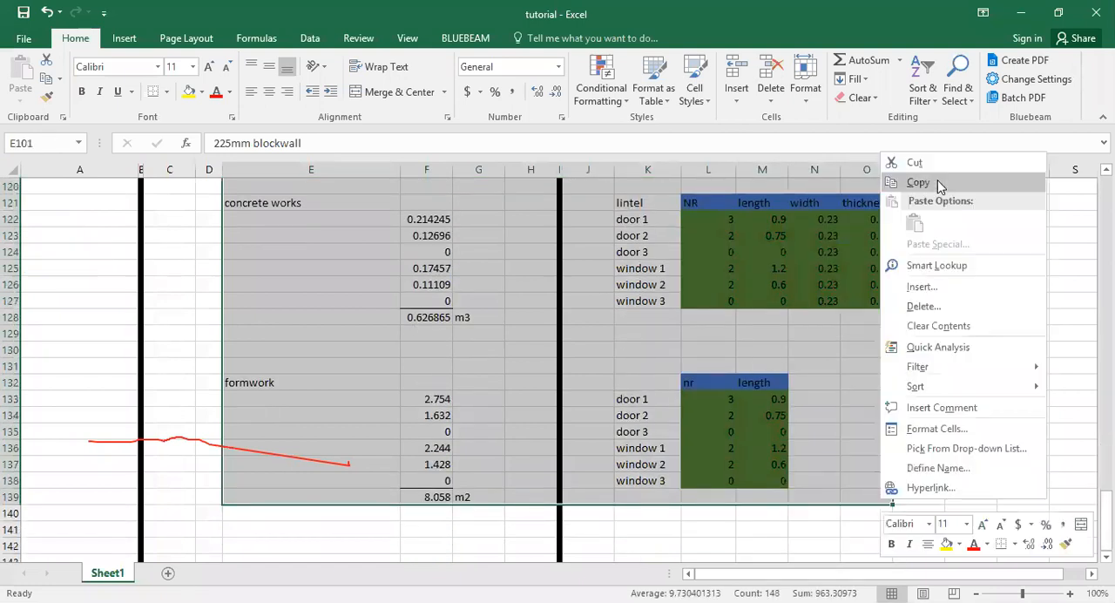
{"action": "left_click", "coordinate": [939, 186]}
{"action": "scroll", "coordinate": [657, 361], "scroll_direction": "down", "scroll_amount": 5}
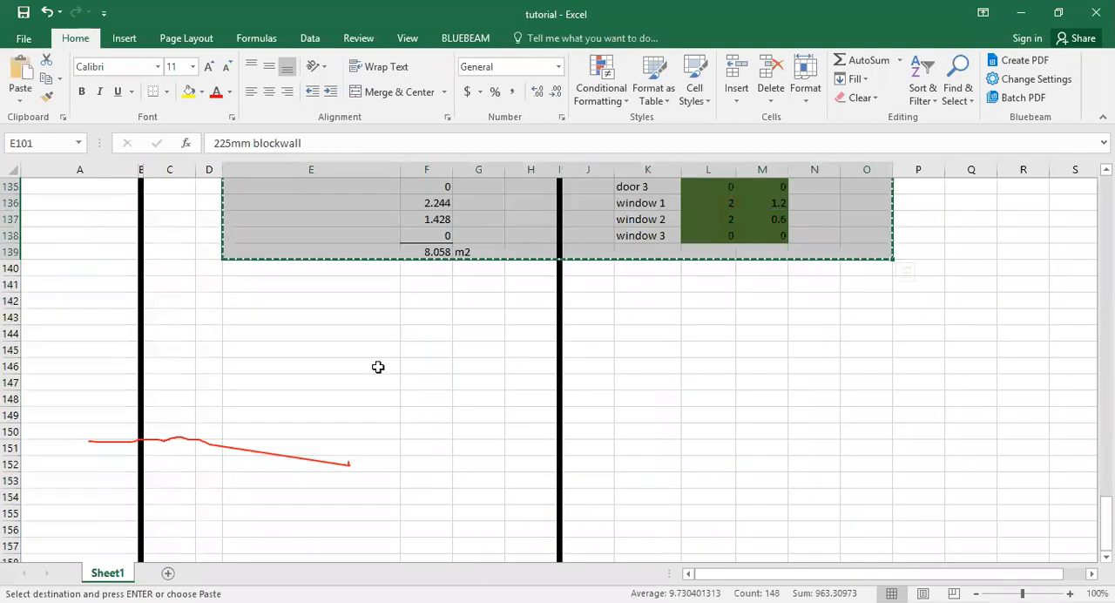
{"action": "right_click", "coordinate": [315, 403]}
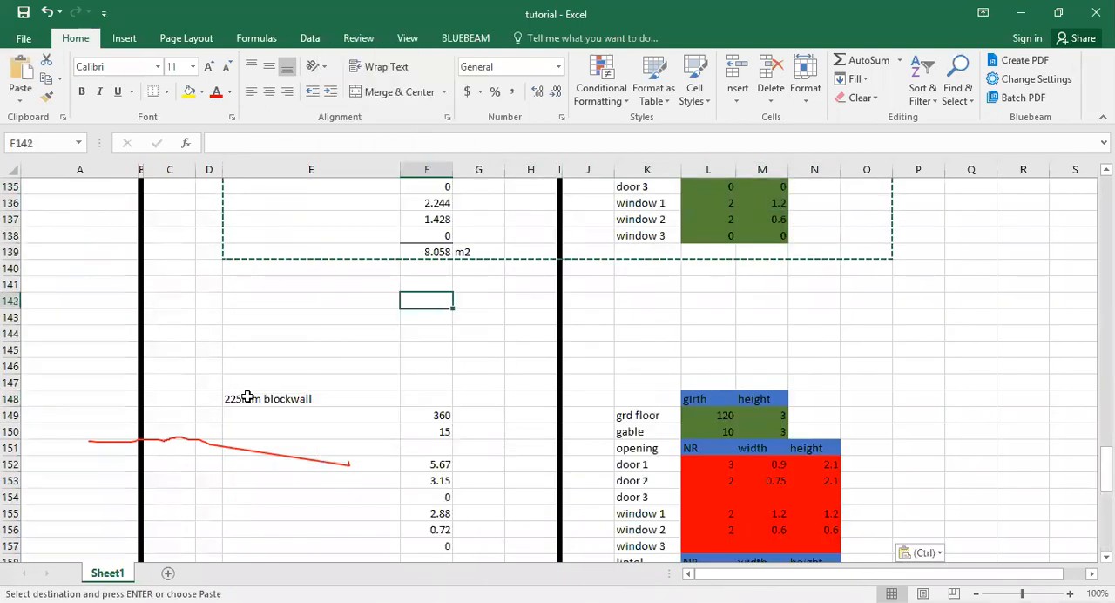
Change the copied block's heading in E148 to 150mm blockwall.
{"action": "key", "text": "Down"}
{"action": "key", "text": "Down"}
{"action": "double_click", "coordinate": [241, 399]}
{"action": "key", "text": "BackSpace"}
{"action": "key", "text": "BackSpace"}
{"action": "key", "text": "BackSpace"}
{"action": "type", "text": "150"}
{"action": "key", "text": "Return"}
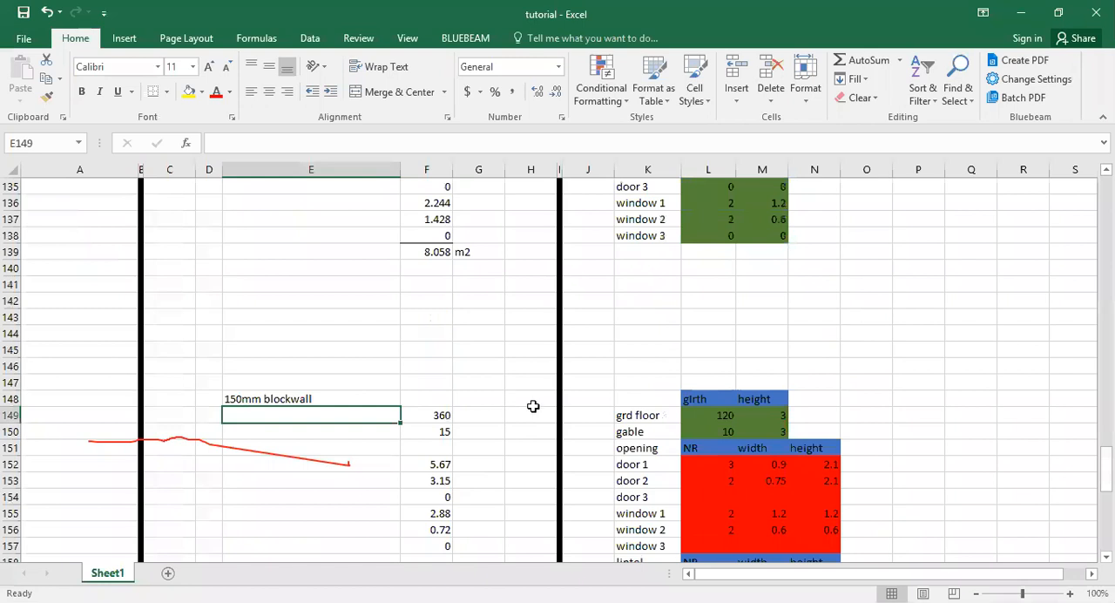
Examine the pasted blockwall, concrete works and formwork sections, including the formwork formula in F180.
{"action": "scroll", "coordinate": [533, 406], "scroll_direction": "down", "scroll_amount": 3}
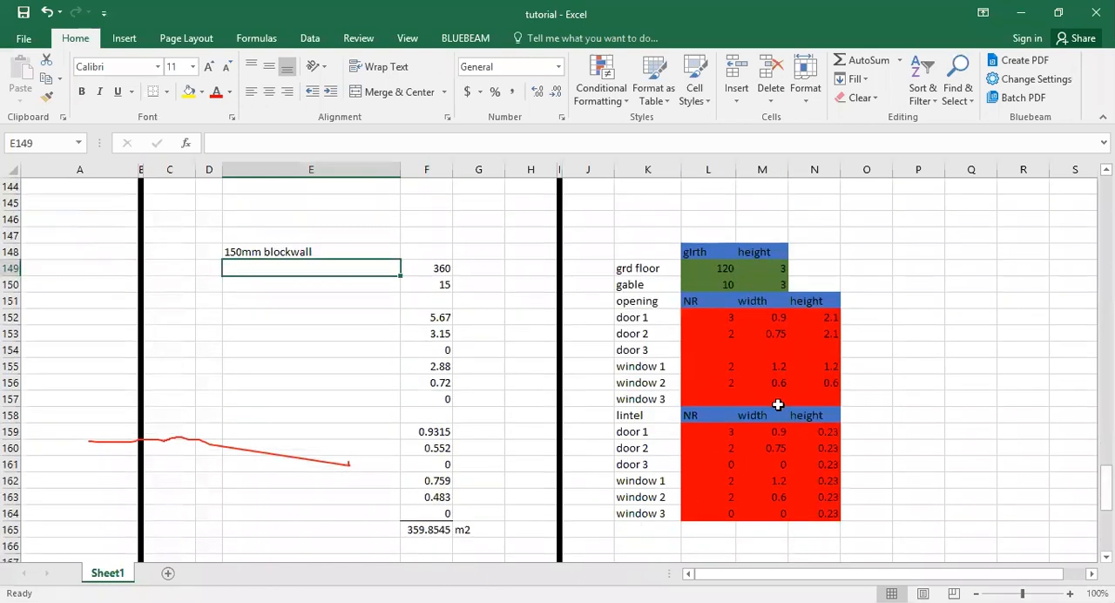
{"action": "scroll", "coordinate": [771, 401], "scroll_direction": "down", "scroll_amount": 9}
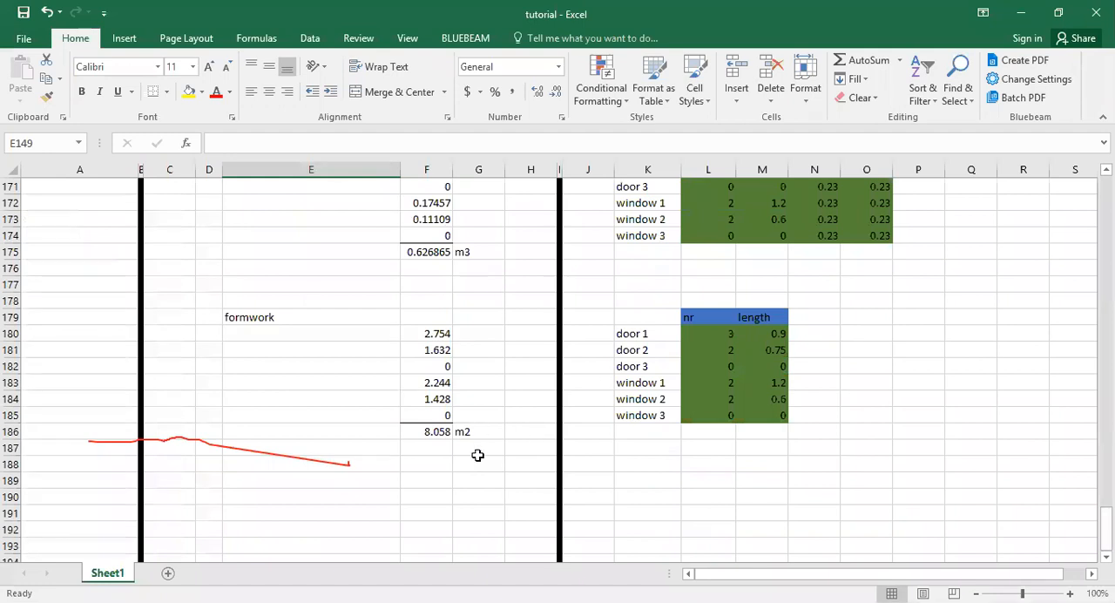
{"action": "left_click", "coordinate": [429, 332]}
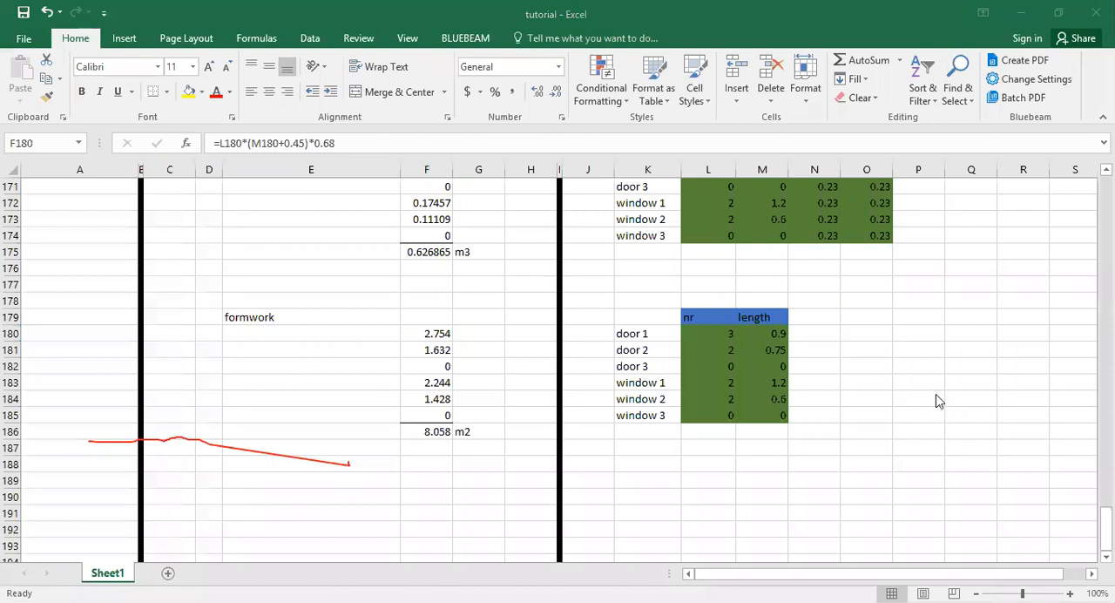
{"action": "left_click", "coordinate": [507, 422]}
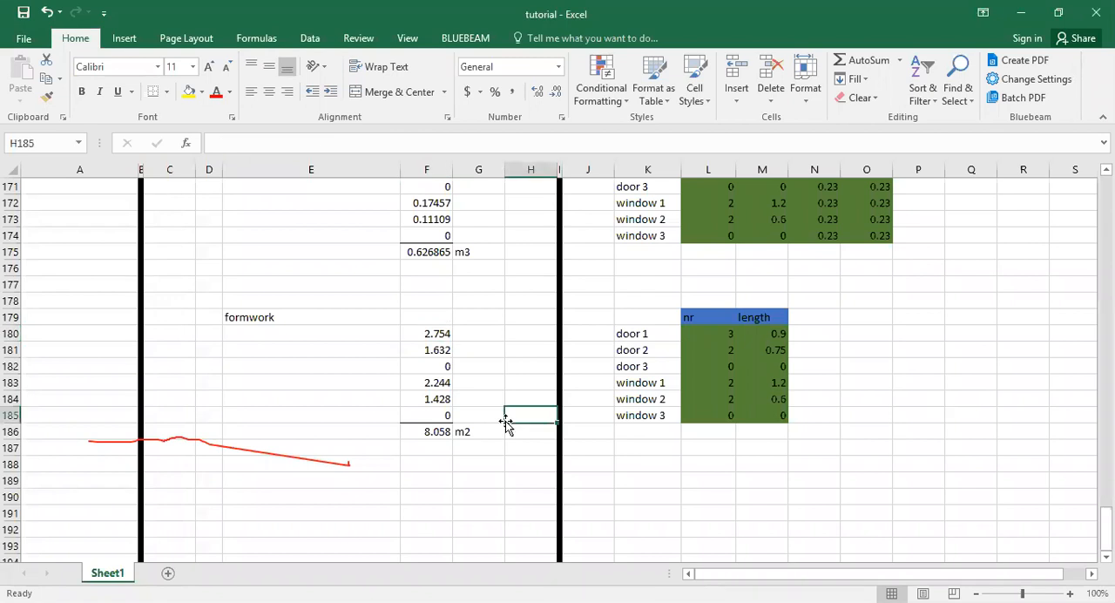
{"action": "scroll", "coordinate": [506, 422], "scroll_direction": "up", "scroll_amount": 6}
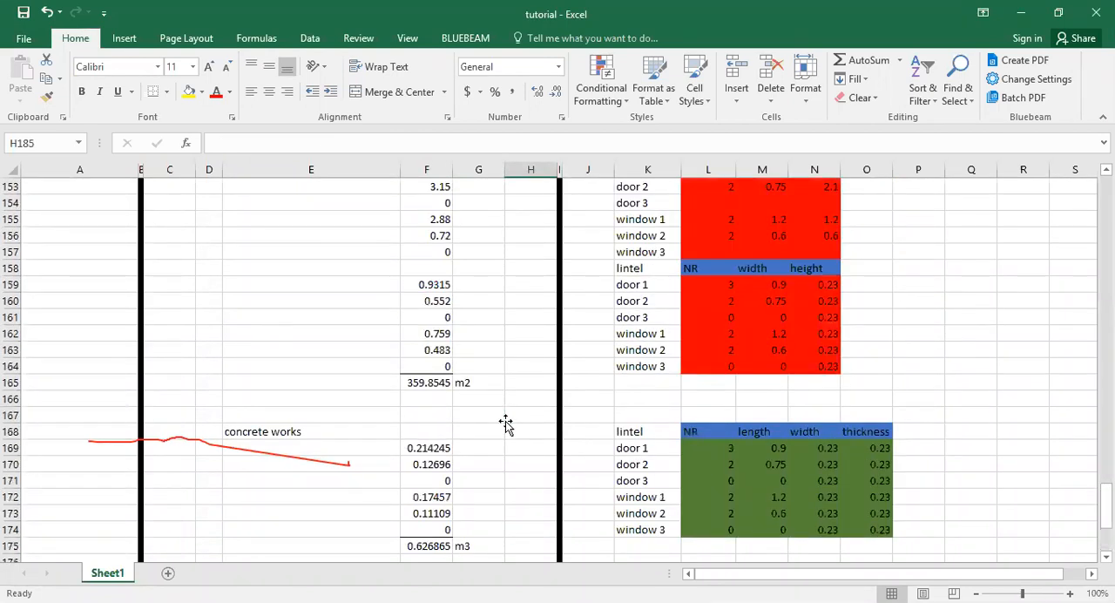
{"action": "scroll", "coordinate": [506, 422], "scroll_direction": "up", "scroll_amount": 3}
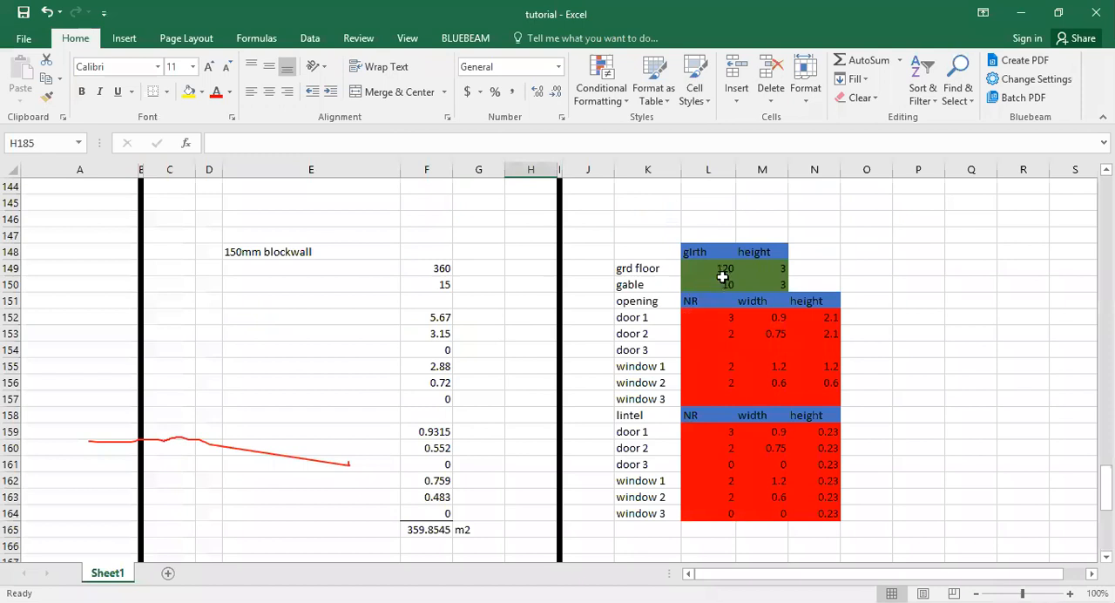
Clear the 150mm blockwall's ground floor girth in L149, the opening inputs L152:N157 and the lintel inputs L159:N164.
{"action": "left_click_drag", "start_coordinate": [722, 277], "coordinate": [805, 375]}
{"action": "key", "text": "BackSpace"}
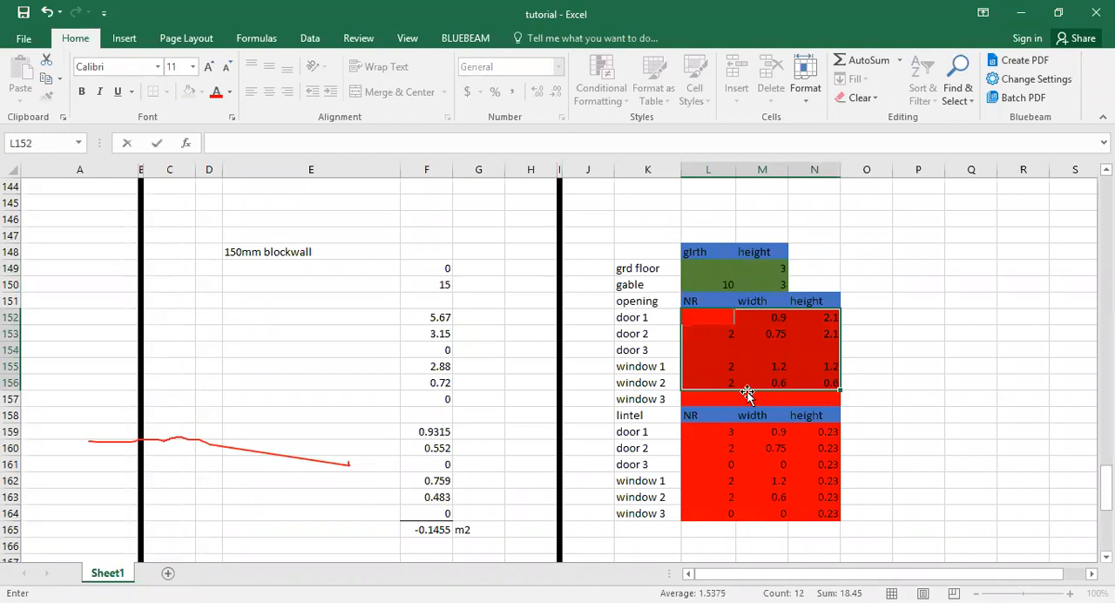
{"action": "key", "text": "Return"}
{"action": "left_click_drag", "start_coordinate": [723, 319], "coordinate": [809, 397]}
{"action": "key", "text": "Delete"}
{"action": "left_click_drag", "start_coordinate": [723, 436], "coordinate": [807, 506]}
{"action": "key", "text": "Delete"}
Clear the lintel number, length, width and thickness cells L169:O174 in the 150mm blockwall's concrete works section.
{"action": "scroll", "coordinate": [793, 461], "scroll_direction": "down", "scroll_amount": 6}
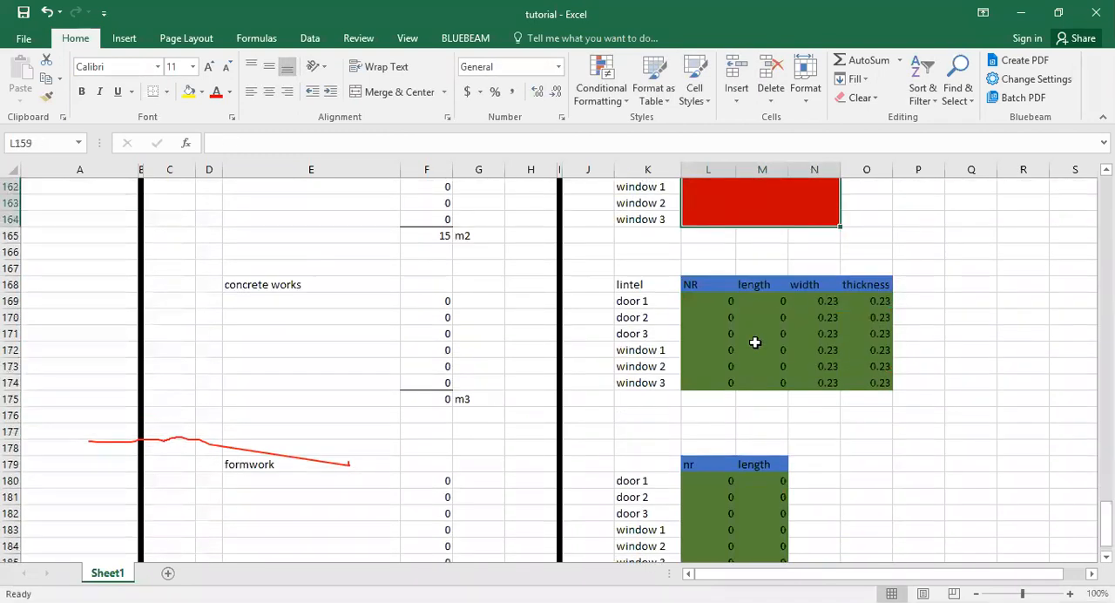
{"action": "left_click_drag", "start_coordinate": [732, 304], "coordinate": [868, 382]}
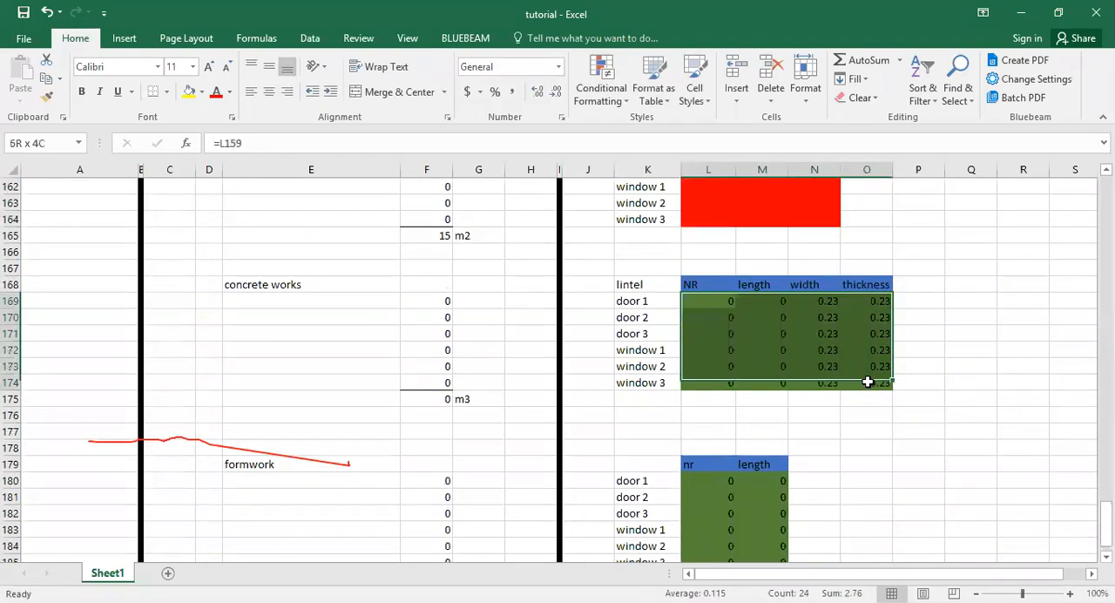
{"action": "key", "text": "Delete"}
Clear the 225mm blockwall's opening inputs L105:N110 and its girth and height inputs L102:M103.
{"action": "scroll", "coordinate": [727, 446], "scroll_direction": "up", "scroll_amount": 18}
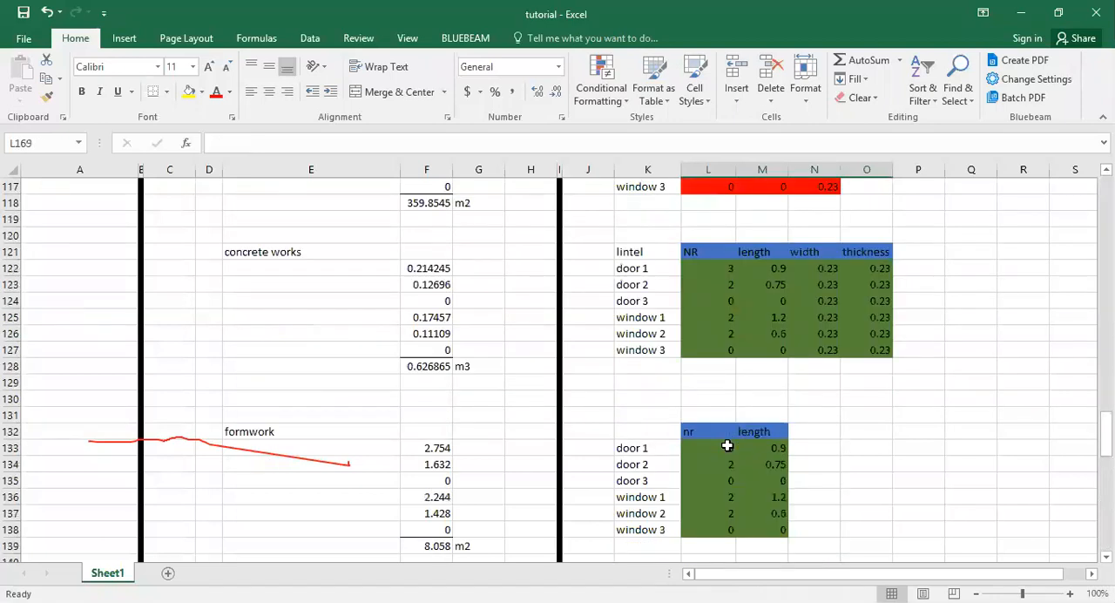
{"action": "scroll", "coordinate": [727, 447], "scroll_direction": "up", "scroll_amount": 3}
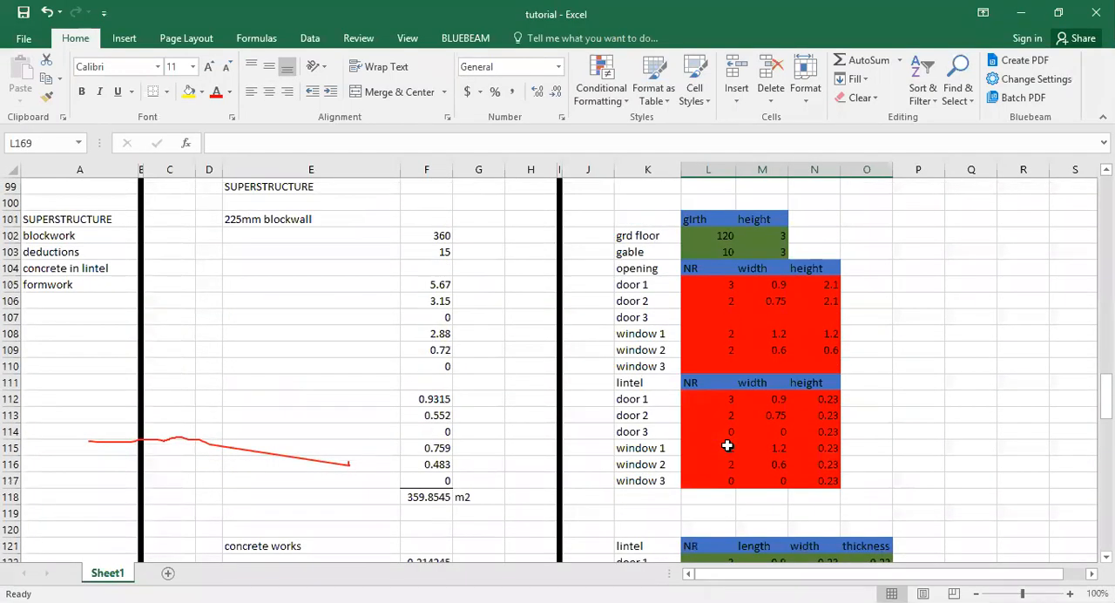
{"action": "left_click_drag", "start_coordinate": [727, 281], "coordinate": [803, 369]}
{"action": "key", "text": "Delete"}
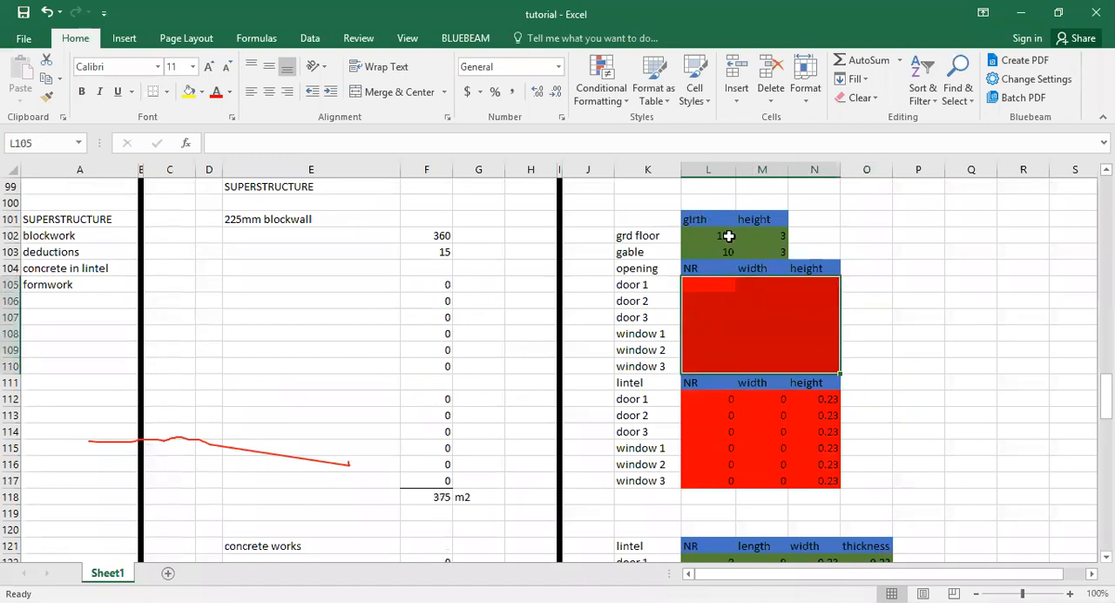
{"action": "left_click", "coordinate": [726, 233]}
{"action": "left_click_drag", "start_coordinate": [726, 233], "coordinate": [763, 251]}
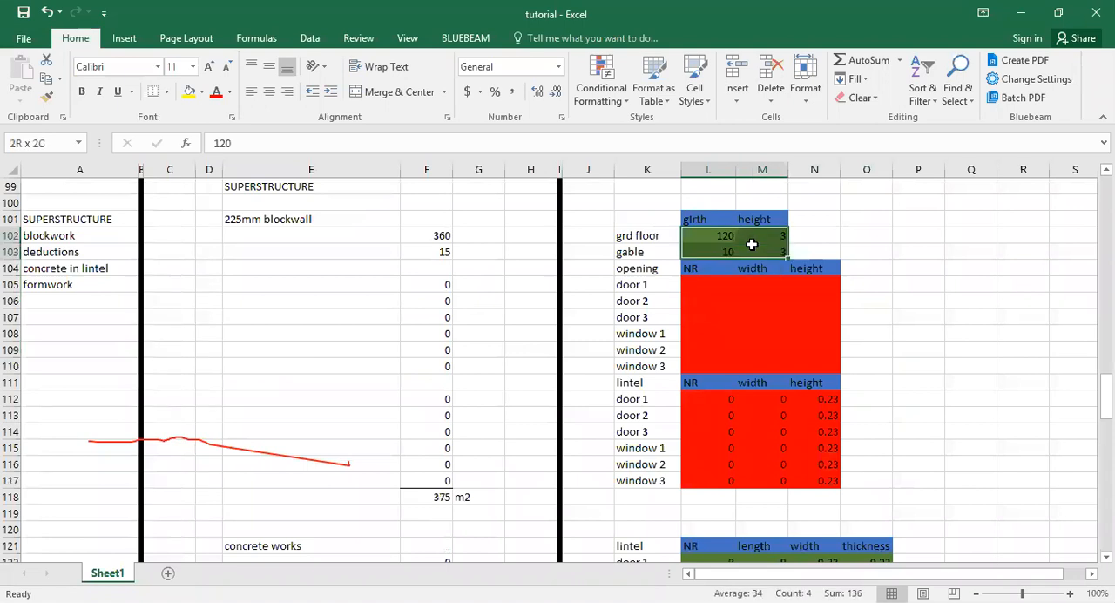
{"action": "key", "text": "Delete"}
Clear the 225mm block's lintel heights N112:N117 and its concrete lintel widths and thicknesses N122:O127.
{"action": "left_click_drag", "start_coordinate": [824, 398], "coordinate": [824, 481]}
{"action": "key", "text": "Delete"}
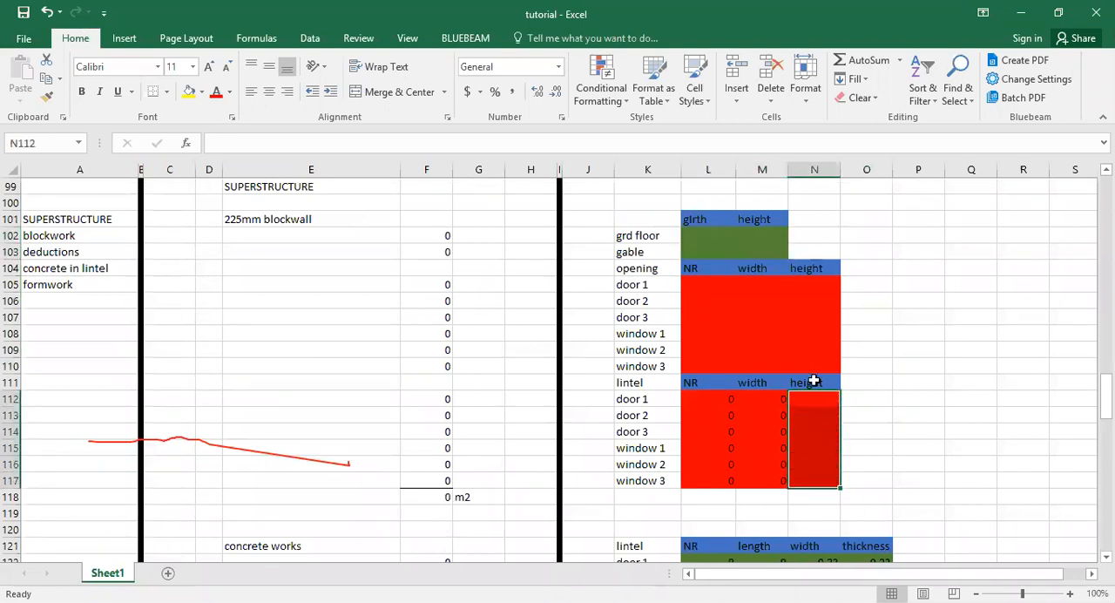
{"action": "scroll", "coordinate": [811, 379], "scroll_direction": "down", "scroll_amount": 3}
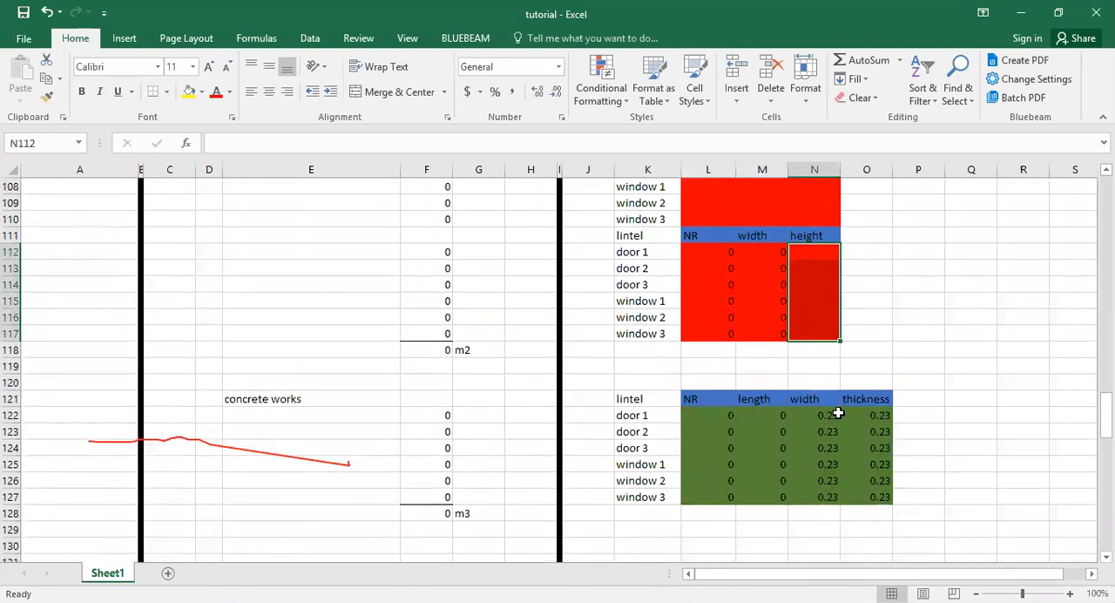
{"action": "left_click", "coordinate": [834, 416]}
{"action": "left_click_drag", "start_coordinate": [832, 417], "coordinate": [876, 488]}
{"action": "key", "text": "Delete"}
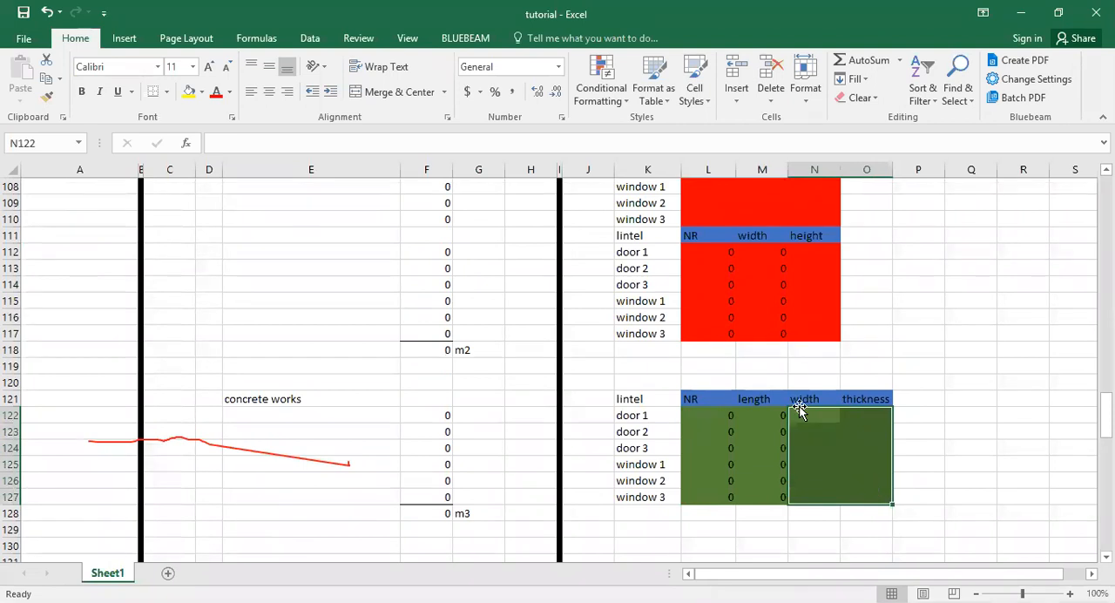
Review the cleared 225mm blockwall, concrete works and formwork sections, including the window 1 formwork length formula in M136.
{"action": "scroll", "coordinate": [800, 394], "scroll_direction": "down", "scroll_amount": 3}
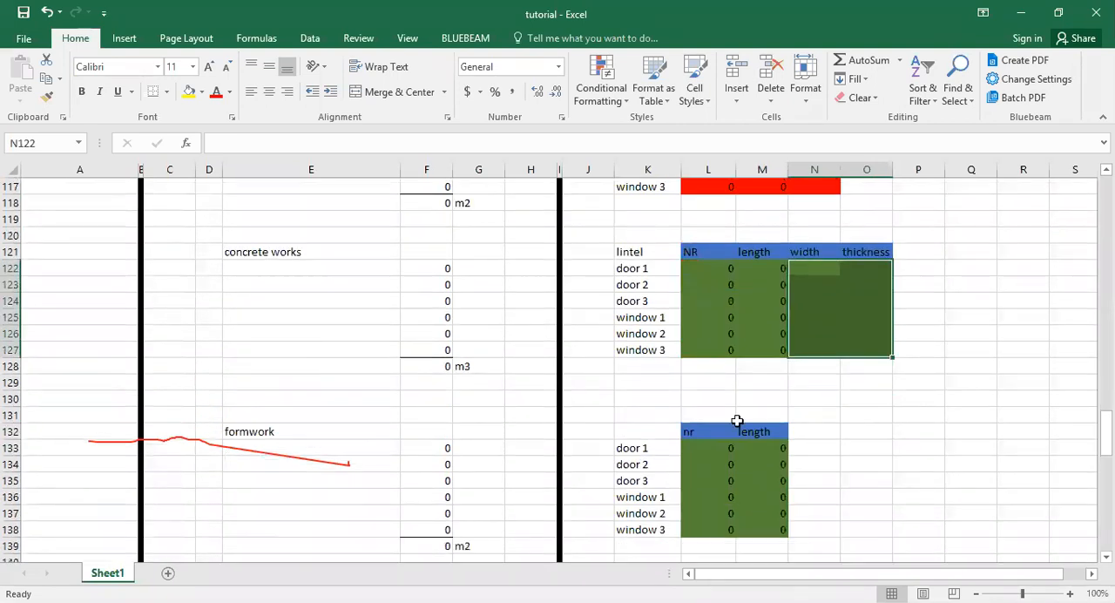
{"action": "scroll", "coordinate": [742, 410], "scroll_direction": "down", "scroll_amount": 3}
{"action": "left_click", "coordinate": [766, 346]}
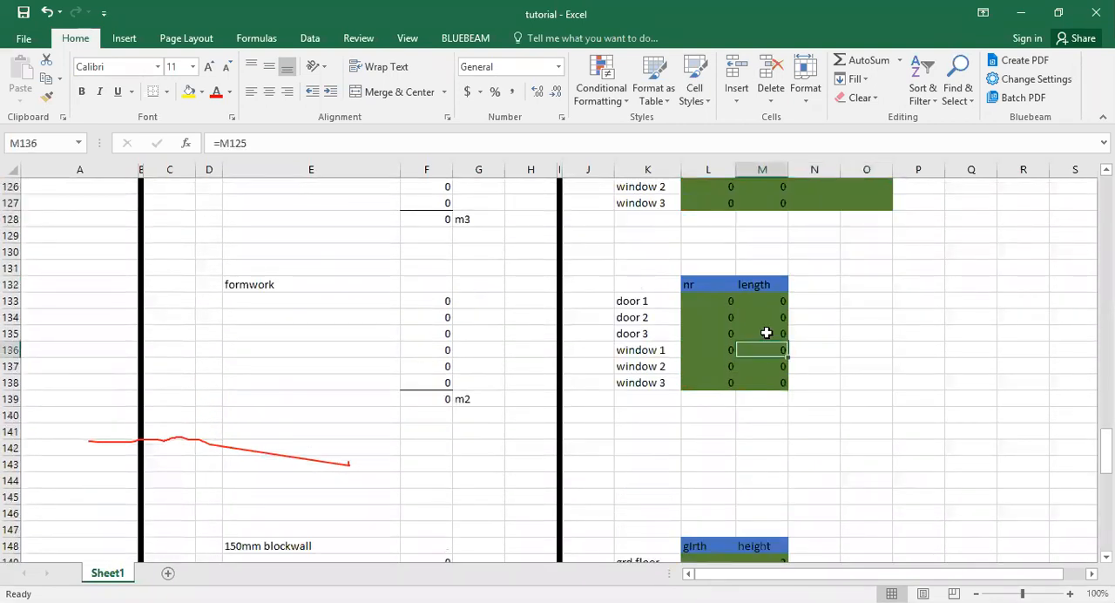
{"action": "scroll", "coordinate": [766, 332], "scroll_direction": "up", "scroll_amount": 3}
{"action": "scroll", "coordinate": [766, 333], "scroll_direction": "up", "scroll_amount": 6}
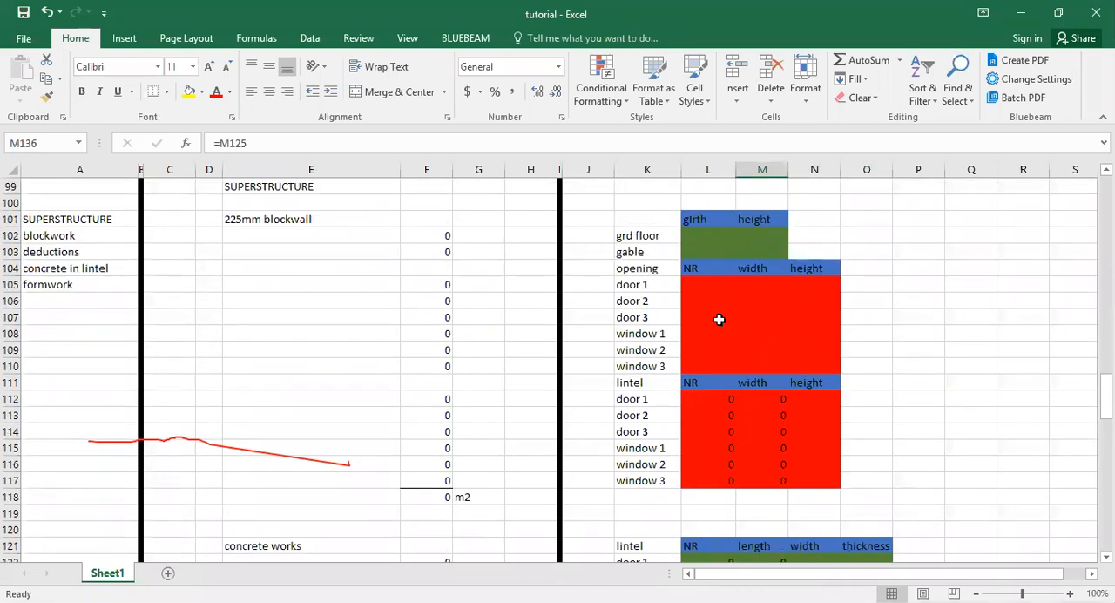
{"action": "scroll", "coordinate": [718, 320], "scroll_direction": "down", "scroll_amount": 9}
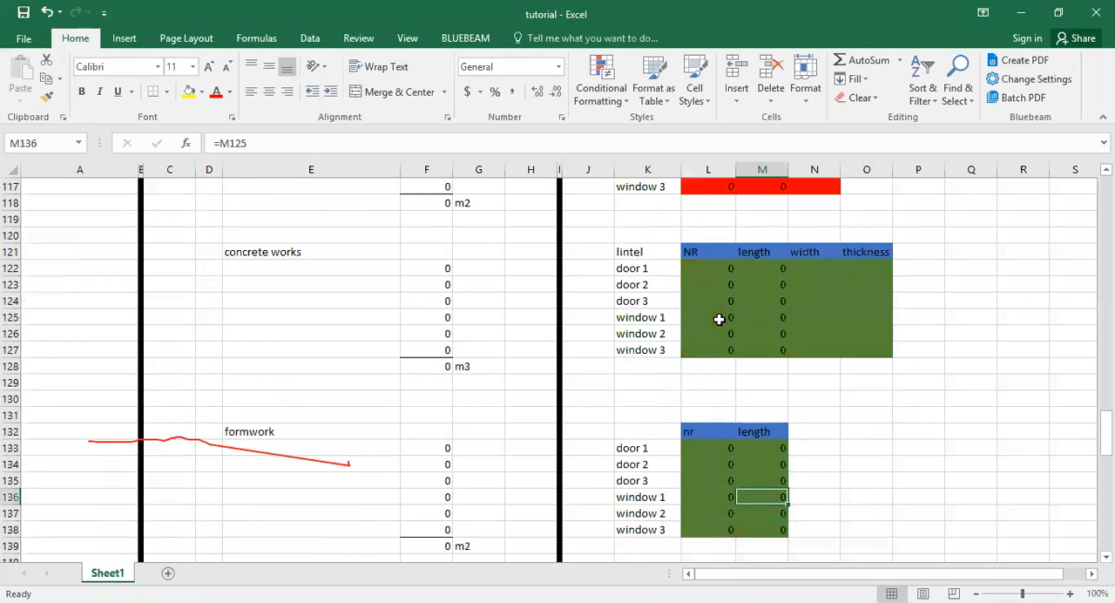
{"action": "scroll", "coordinate": [531, 388], "scroll_direction": "up", "scroll_amount": 6}
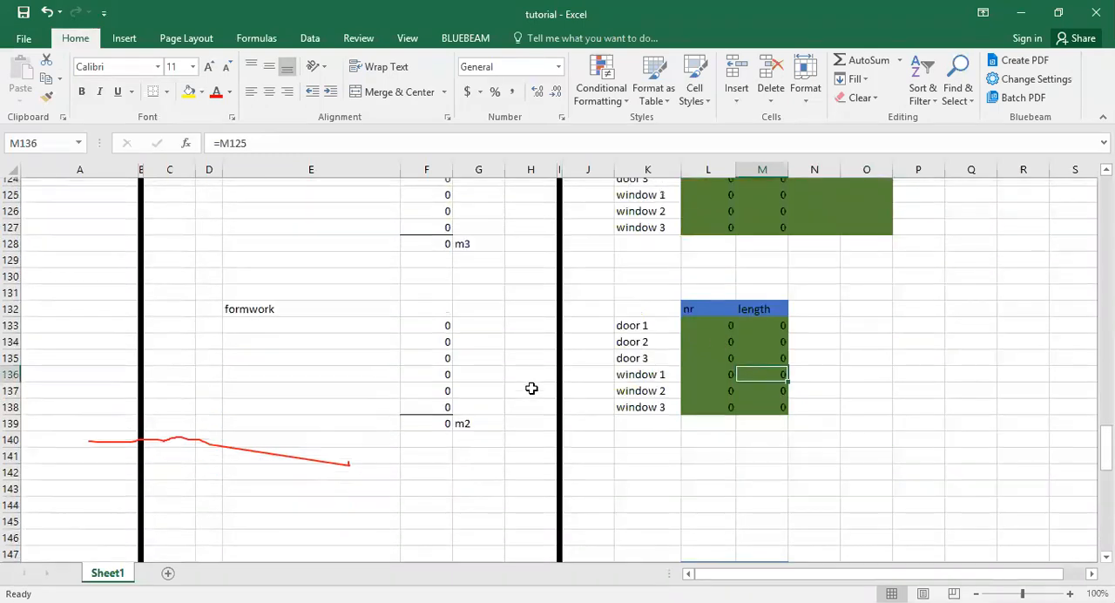
{"action": "scroll", "coordinate": [531, 388], "scroll_direction": "up", "scroll_amount": 3}
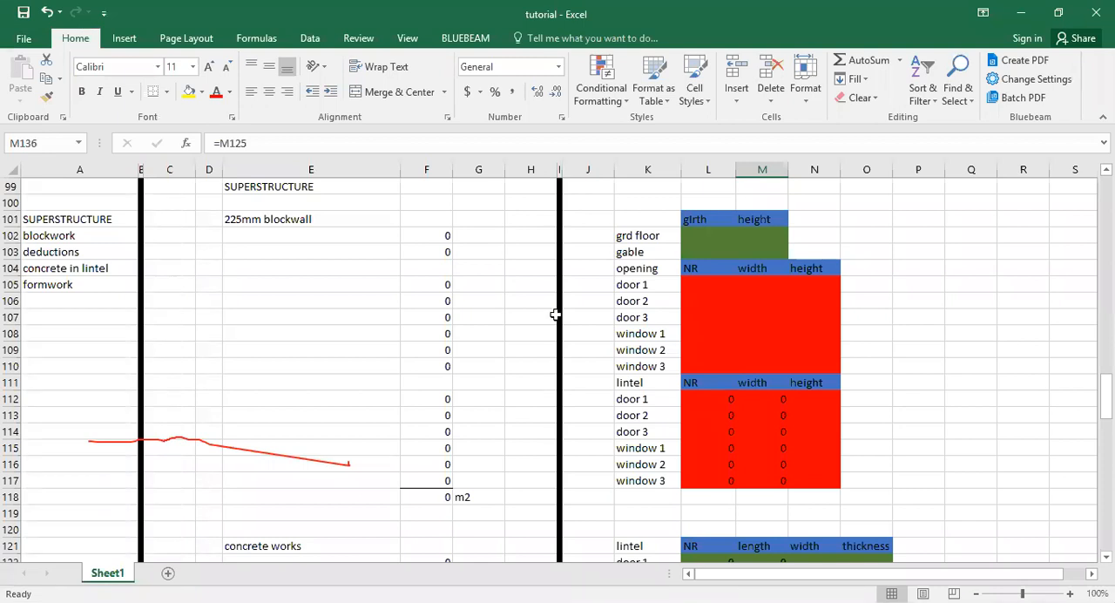
Change the concrete works heading in E121 to "concrete works - lintel".
{"action": "scroll", "coordinate": [349, 431], "scroll_direction": "down", "scroll_amount": 6}
{"action": "left_click", "coordinate": [369, 250]}
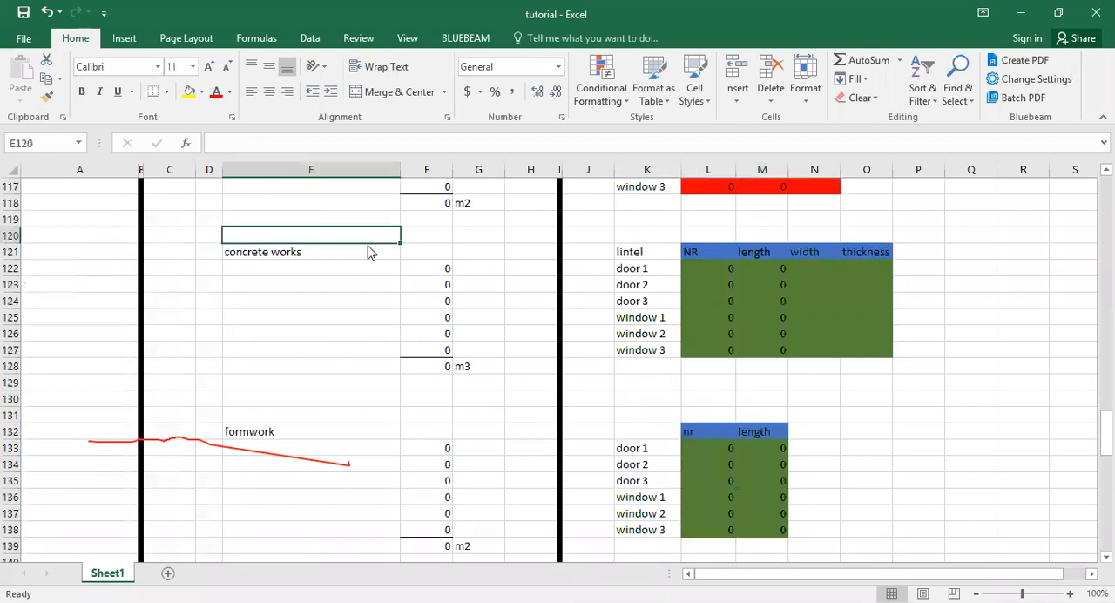
{"action": "double_click", "coordinate": [367, 253]}
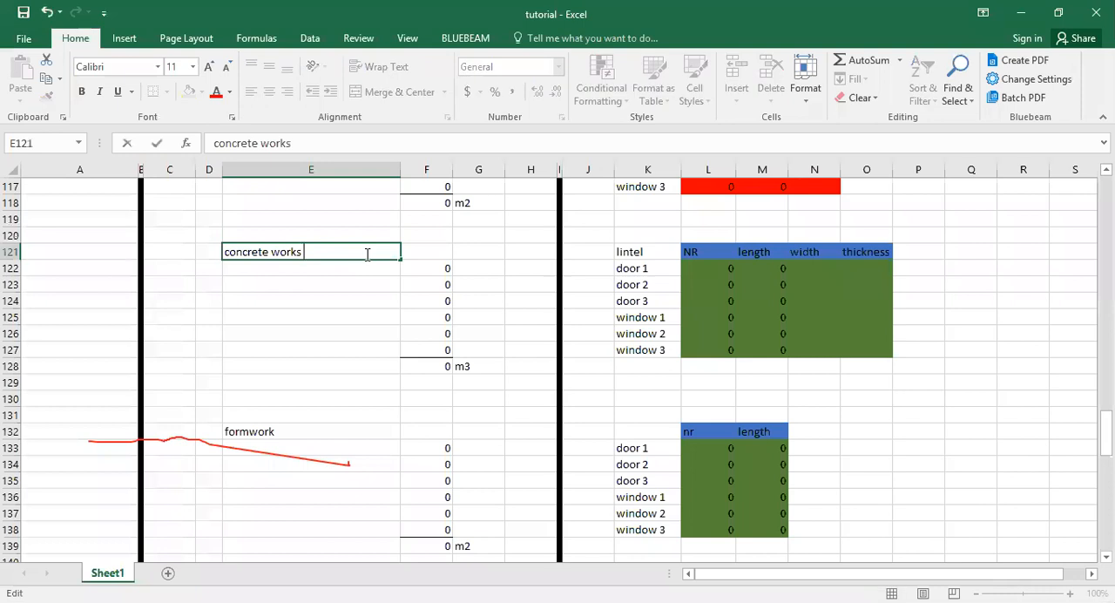
{"action": "type", "text": "="}
{"action": "key", "text": "BackSpace"}
{"action": "type", "text": "- lintel"}
{"action": "key", "text": "Return"}
Enter the 225mm blockwall's ground floor girth as 90 in L102 and its height as 3 in M102.
{"action": "scroll", "coordinate": [764, 242], "scroll_direction": "up", "scroll_amount": 3}
{"action": "scroll", "coordinate": [764, 242], "scroll_direction": "up", "scroll_amount": 6}
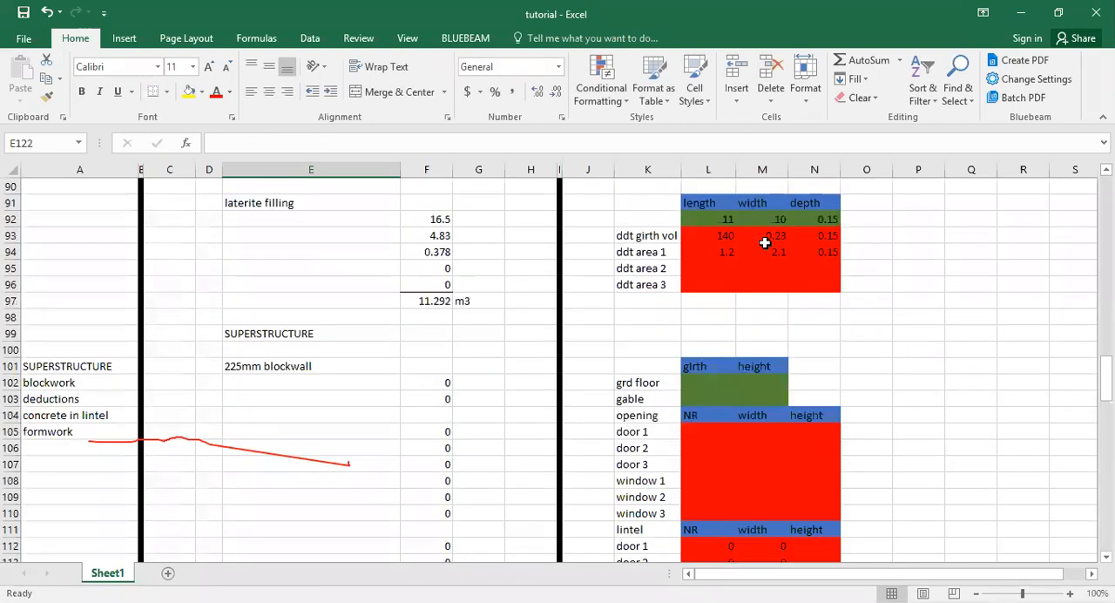
{"action": "scroll", "coordinate": [700, 267], "scroll_direction": "down", "scroll_amount": 3}
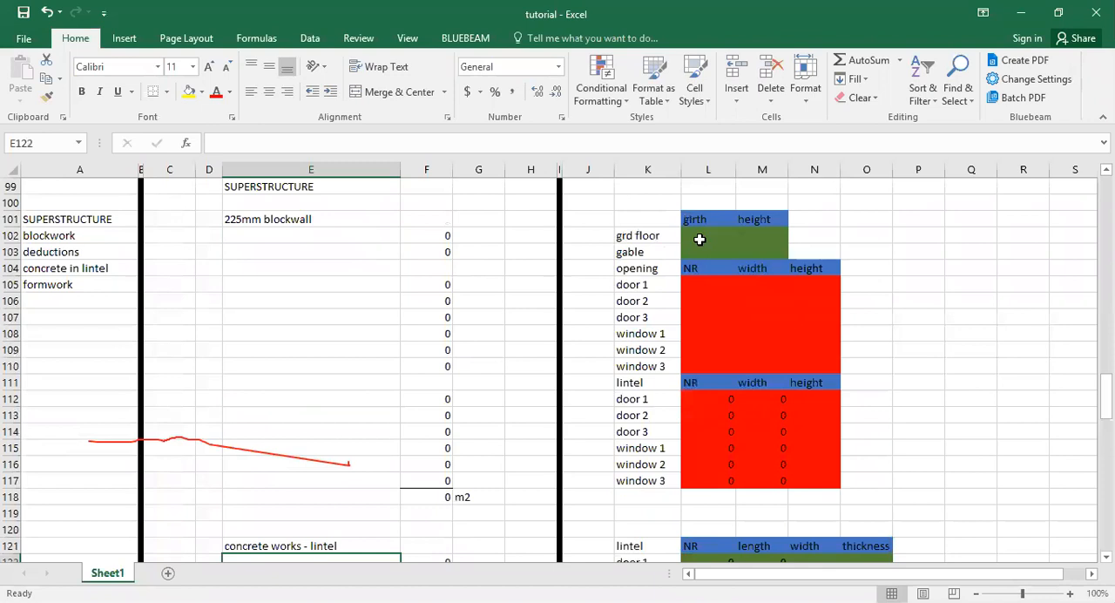
{"action": "left_click", "coordinate": [700, 234]}
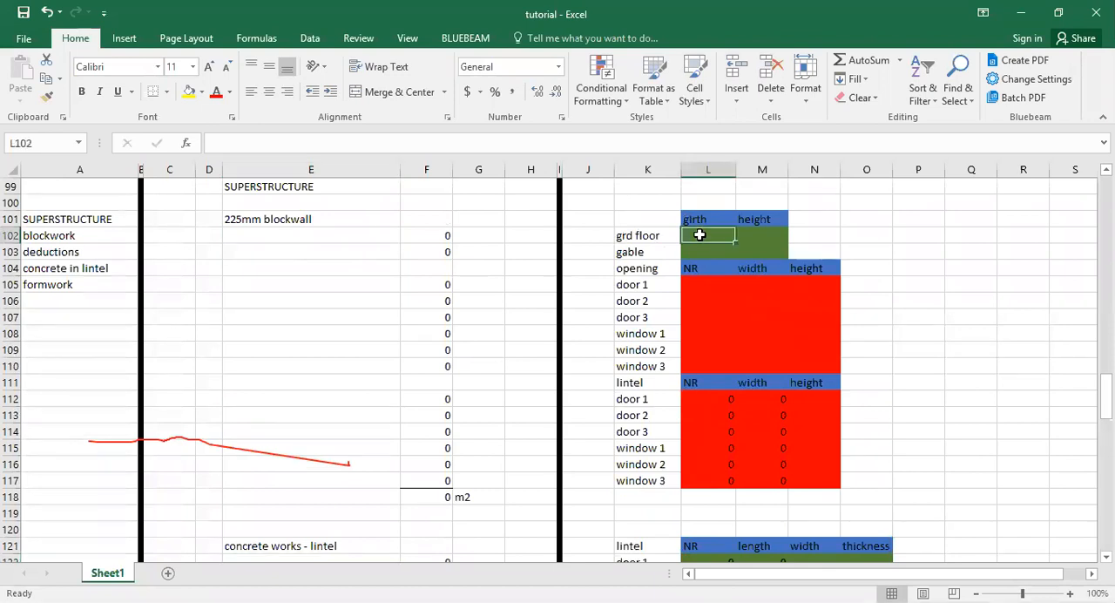
{"action": "type", "text": "90"}
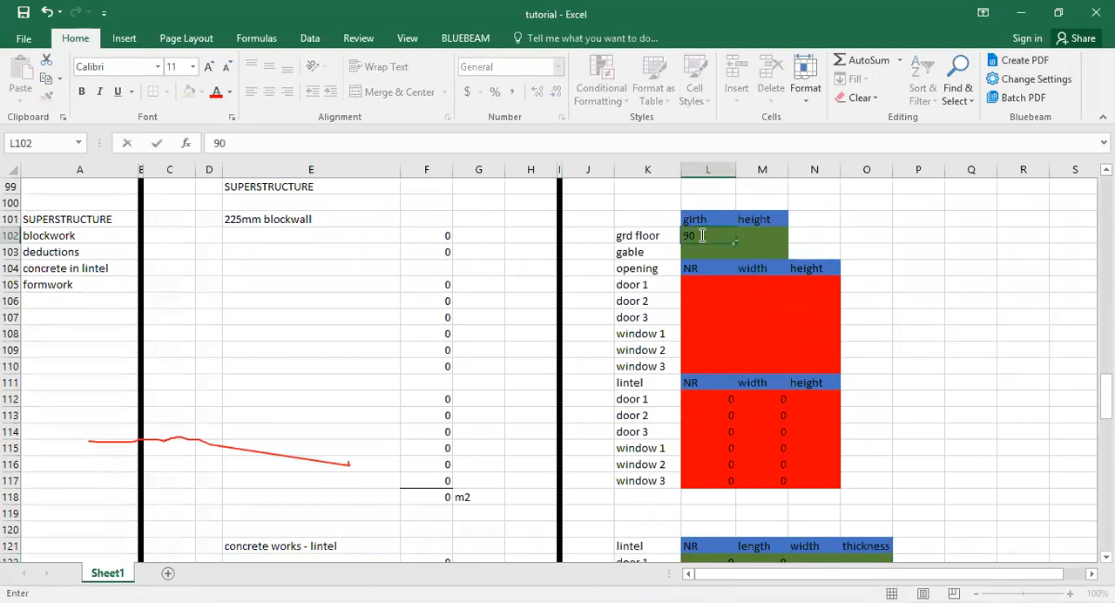
{"action": "key", "text": "Tab"}
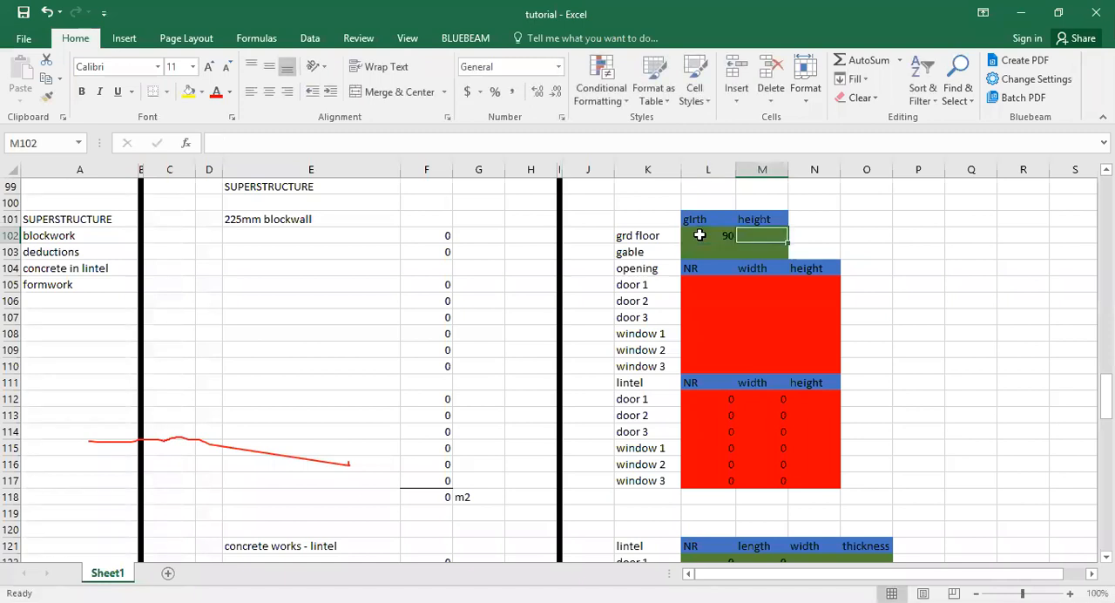
{"action": "type", "text": "3"}
{"action": "key", "text": "Return"}
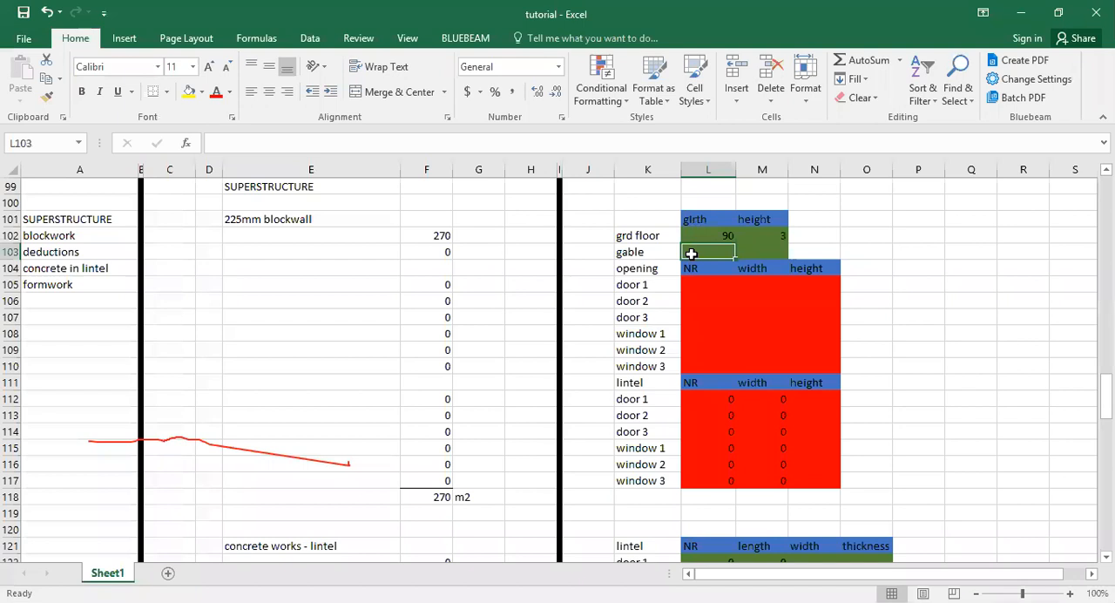
Enter the door 1 opening in L105:N105 with number 1, width 1.2 and height 2.1.
{"action": "left_click", "coordinate": [699, 283]}
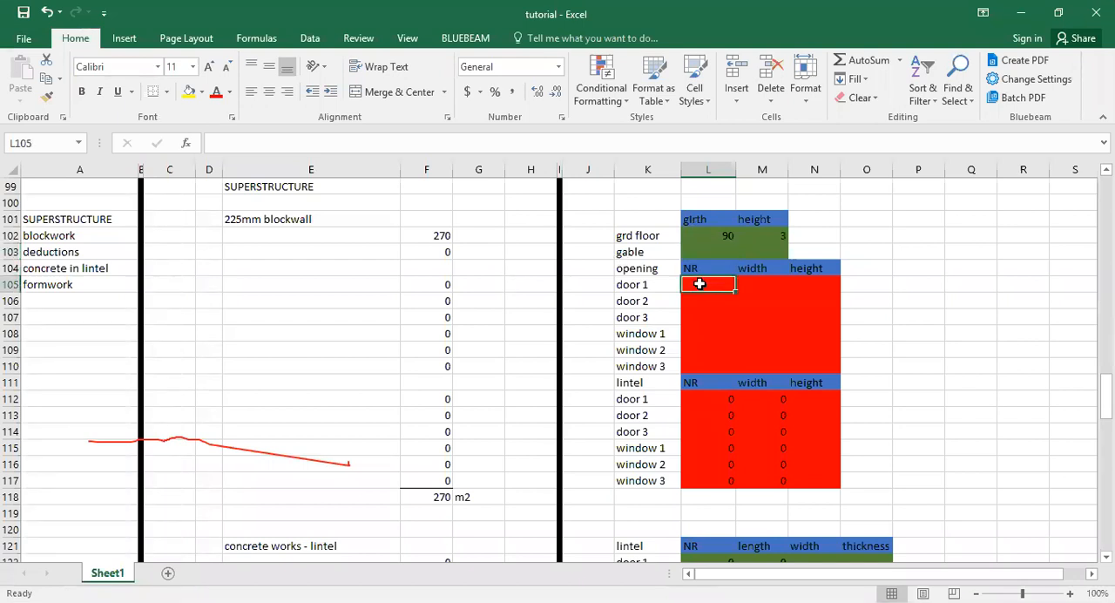
{"action": "key", "text": "Tab"}
{"action": "type", "text": "0"}
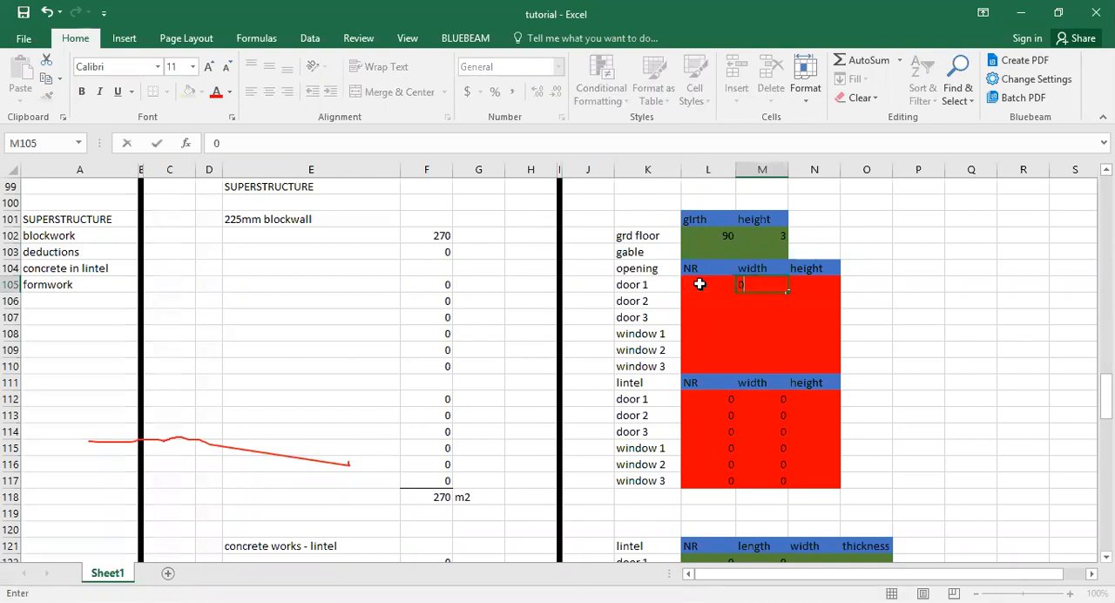
{"action": "key", "text": "BackSpace"}
{"action": "type", "text": "1.2"}
{"action": "key", "text": "Tab"}
{"action": "type", "text": "2.1"}
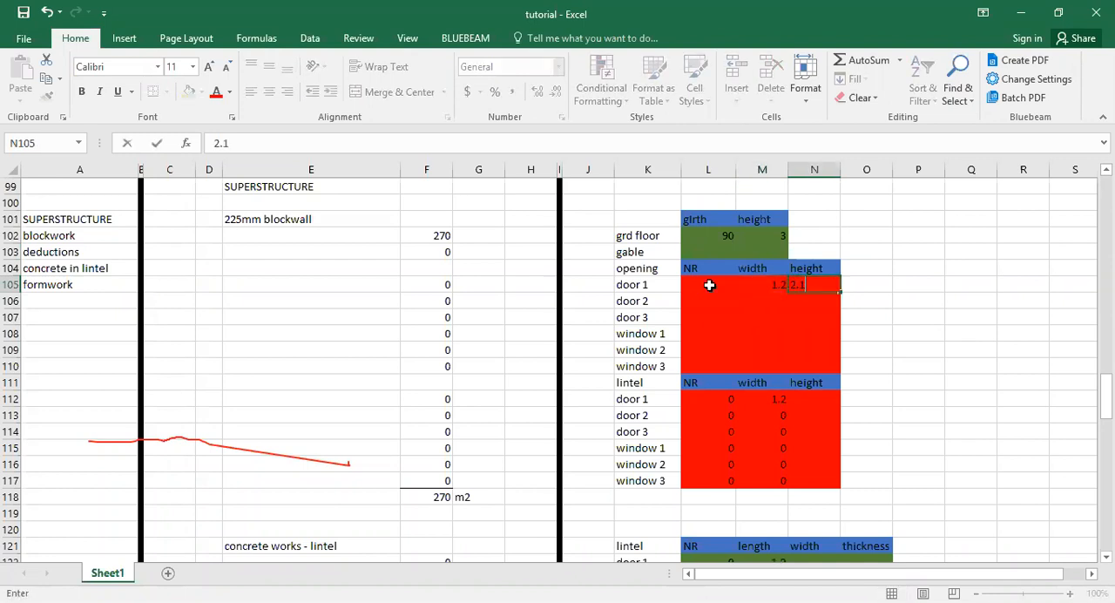
{"action": "left_click", "coordinate": [709, 285]}
{"action": "type", "text": "1"}
Enter the door 2 opening in L106:N106 with number 2, width 0.9 and height 2.1.
{"action": "left_click", "coordinate": [706, 307]}
{"action": "type", "text": "2"}
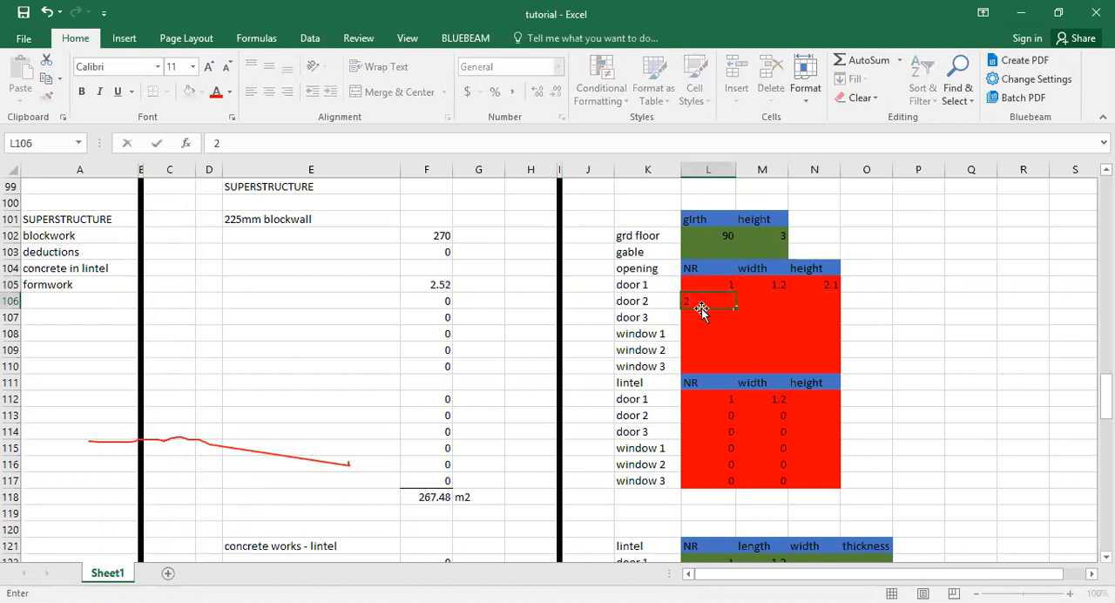
{"action": "key", "text": "Tab"}
{"action": "type", "text": "0.9"}
{"action": "key", "text": "Tab"}
{"action": "type", "text": "2.1"}
Enter the door 3 opening in row 107 with number 1 and width 0.75, and fill the 2.1 height down from N106.
{"action": "left_click", "coordinate": [702, 314]}
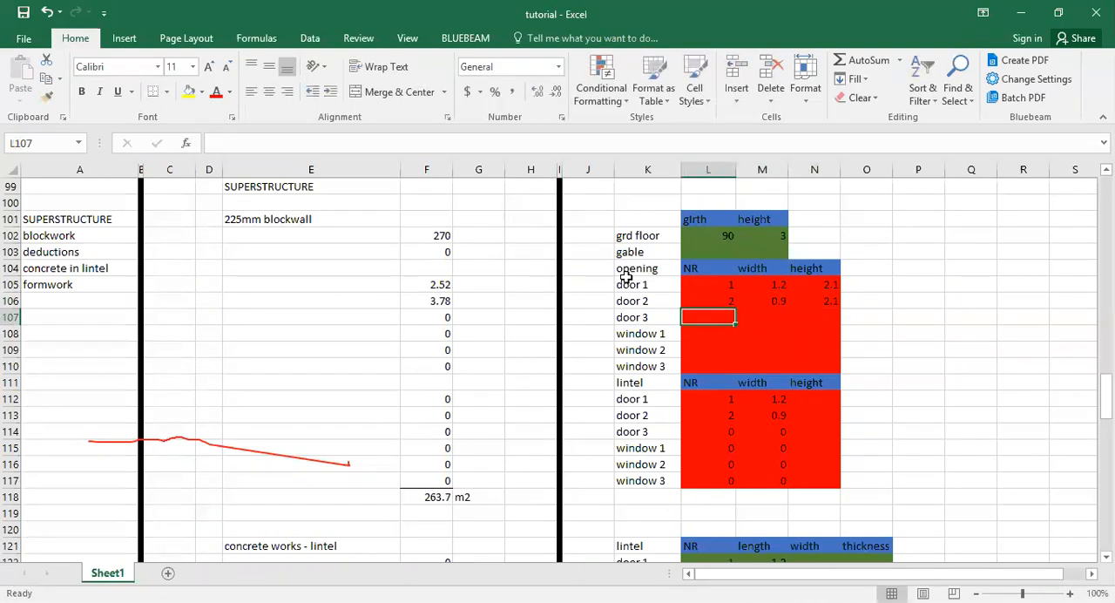
{"action": "type", "text": "2"}
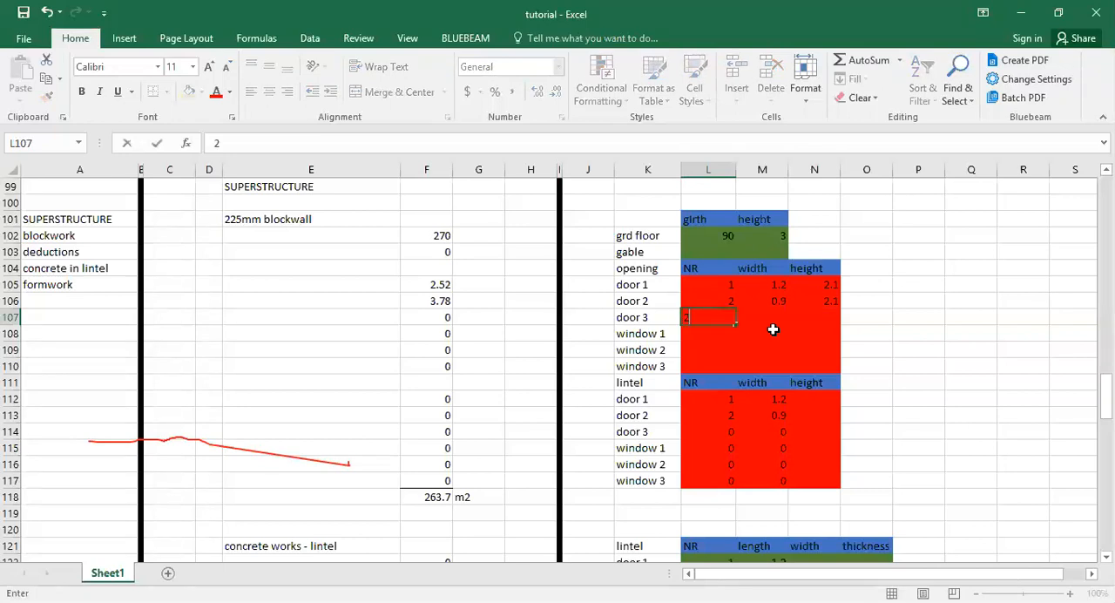
{"action": "key", "text": "BackSpace"}
{"action": "type", "text": "1"}
{"action": "left_click", "coordinate": [752, 317]}
{"action": "type", "text": "0,"}
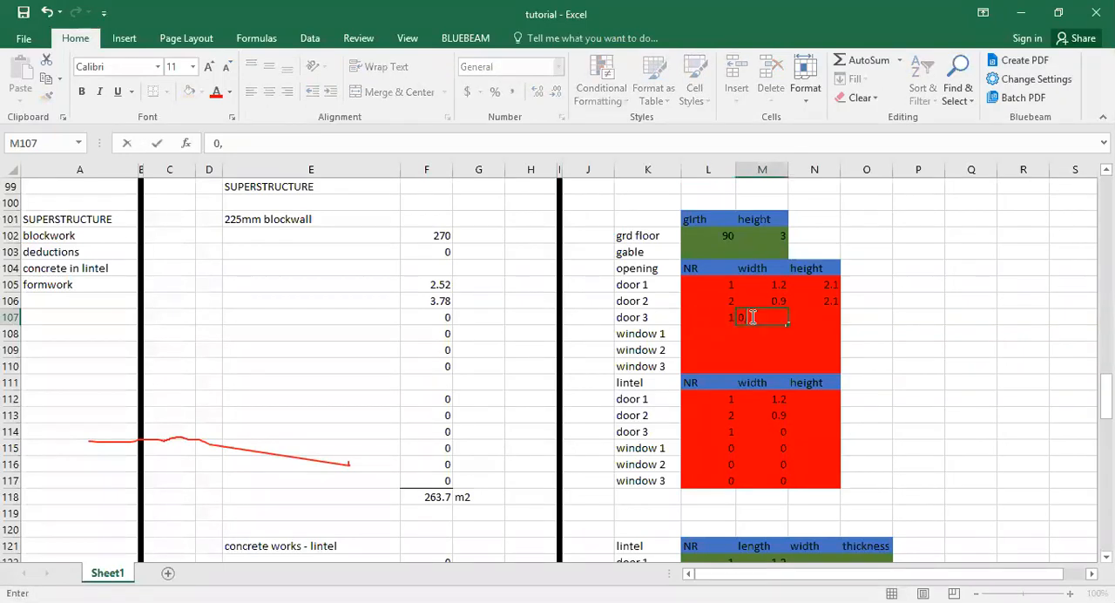
{"action": "key", "text": "Return"}
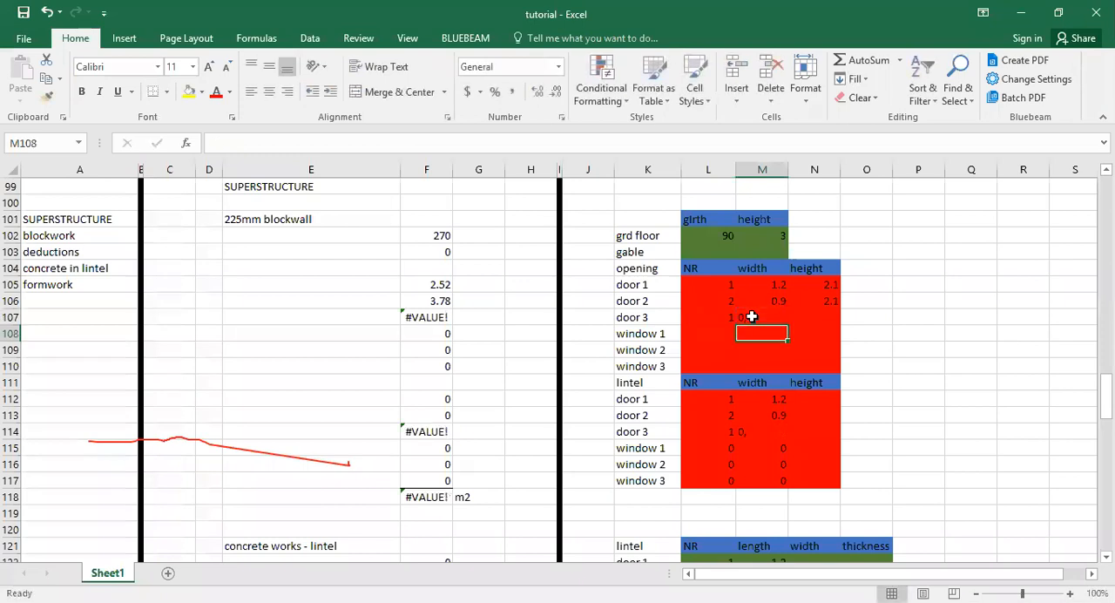
{"action": "left_click", "coordinate": [752, 320]}
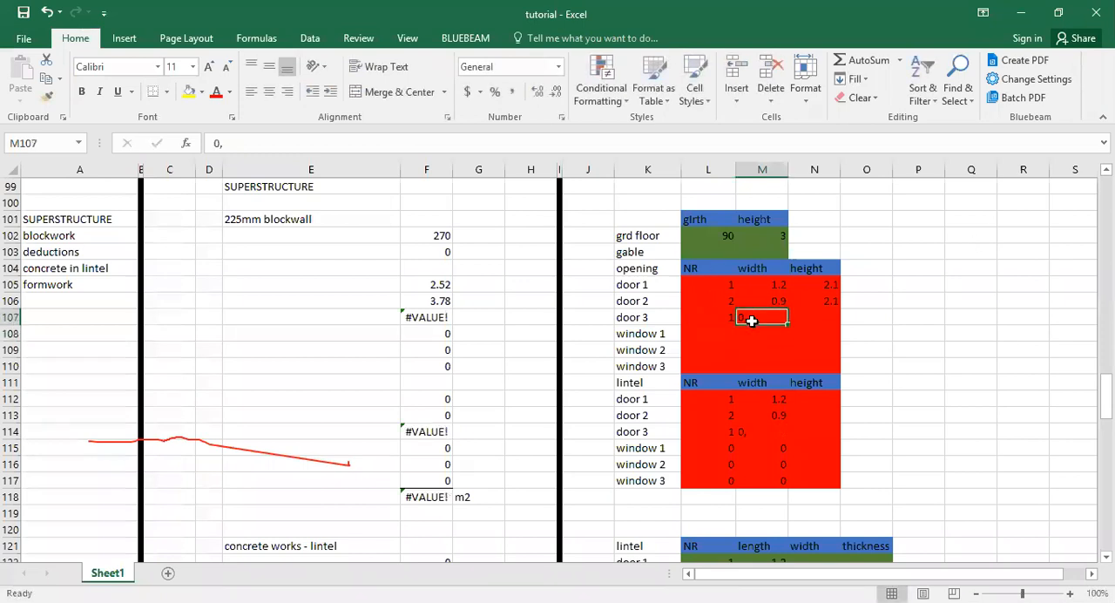
{"action": "type", "text": "0.75"}
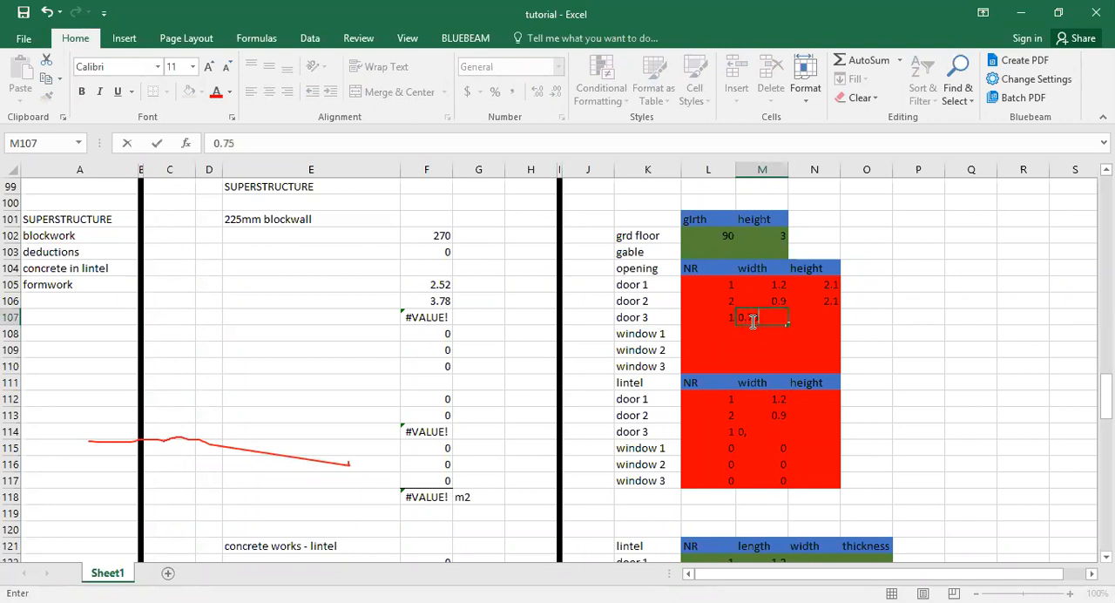
{"action": "left_click", "coordinate": [797, 316]}
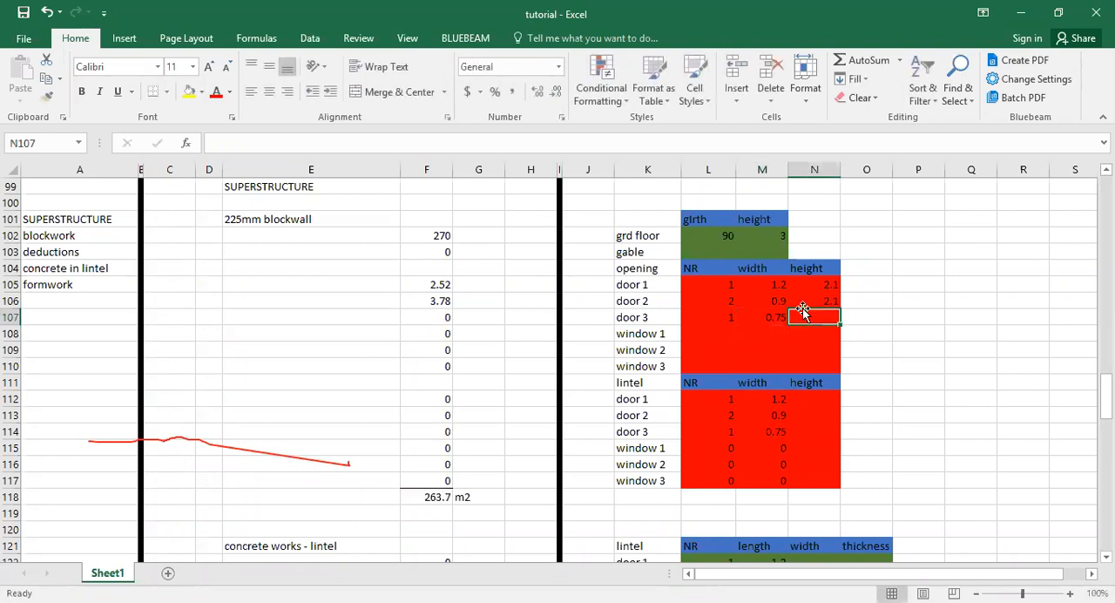
{"action": "left_click", "coordinate": [812, 304]}
{"action": "left_click_drag", "start_coordinate": [838, 310], "coordinate": [839, 326]}
{"action": "left_click", "coordinate": [722, 333]}
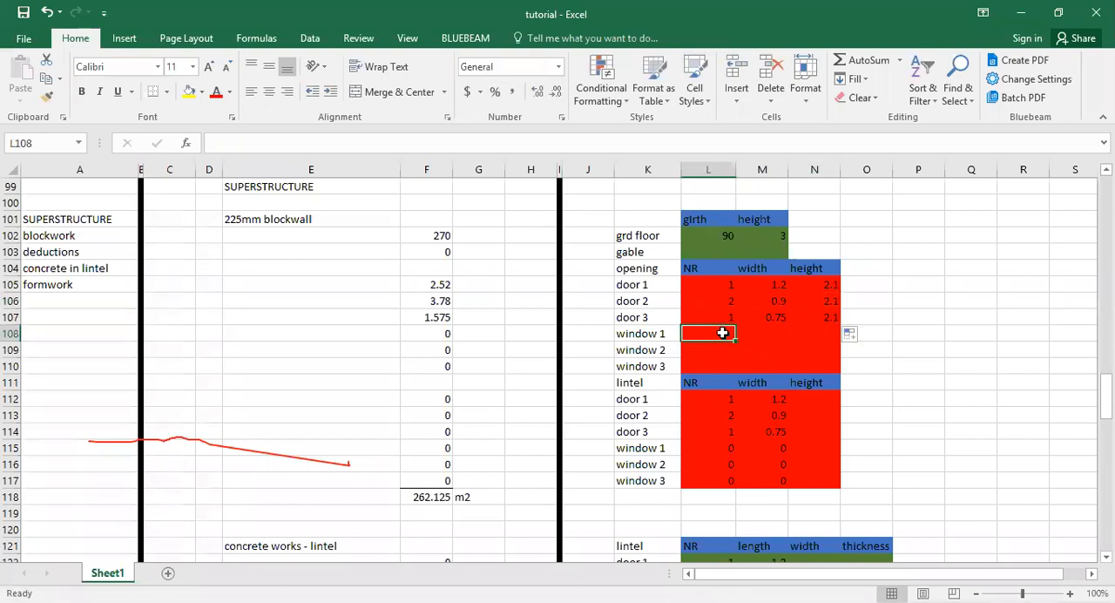
Enter the window 1 opening in L108:N108 with number 2, width 1.2 and height 1.2.
{"action": "type", "text": "2"}
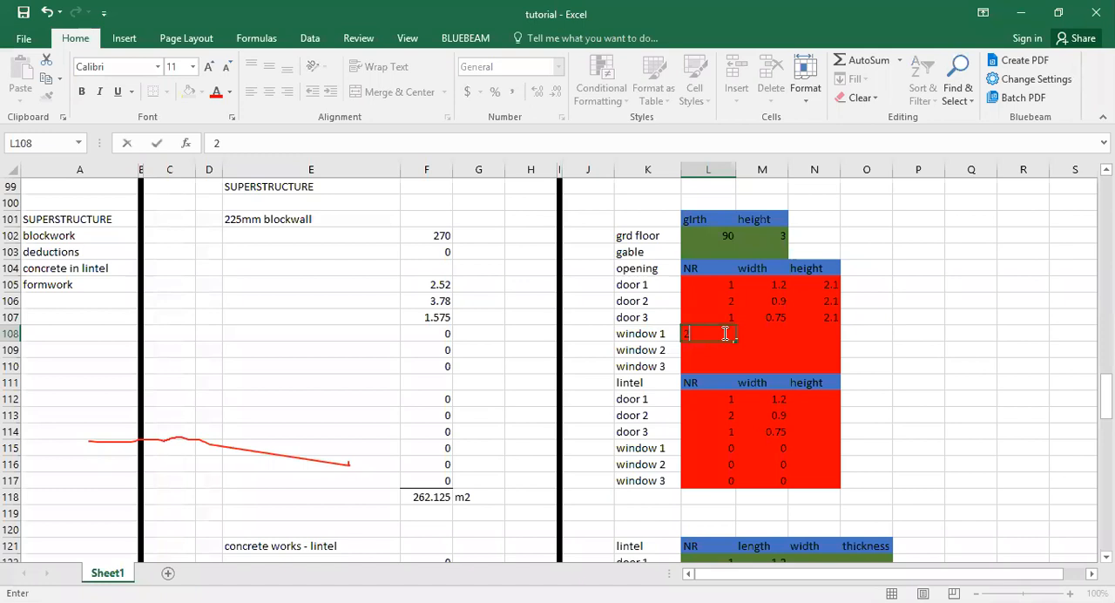
{"action": "key", "text": "Tab"}
{"action": "type", "text": "1.2"}
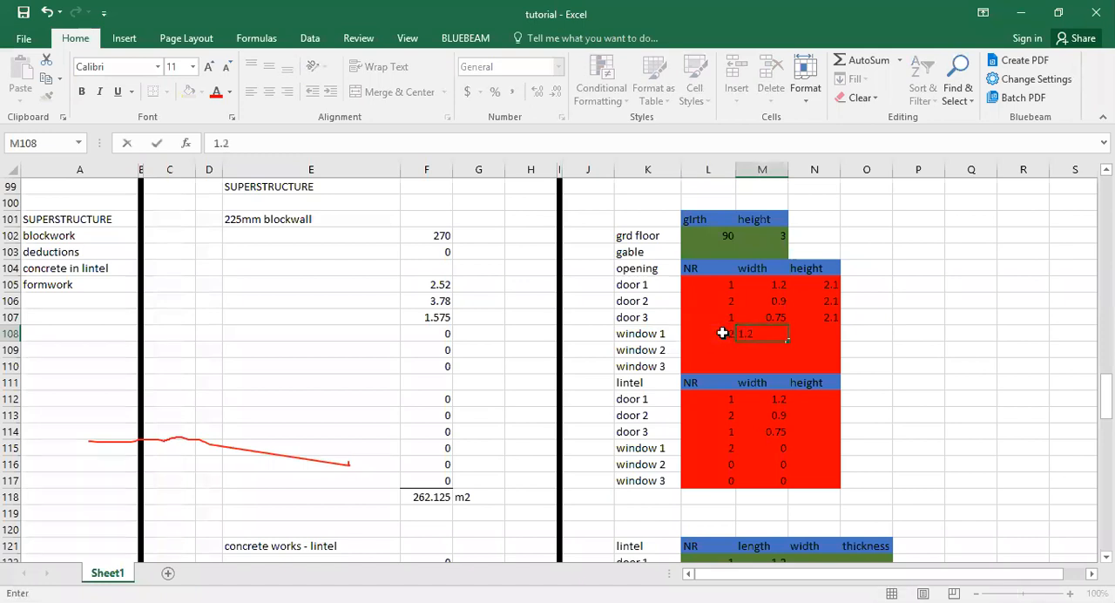
{"action": "key", "text": "Tab"}
{"action": "type", "text": "1.2"}
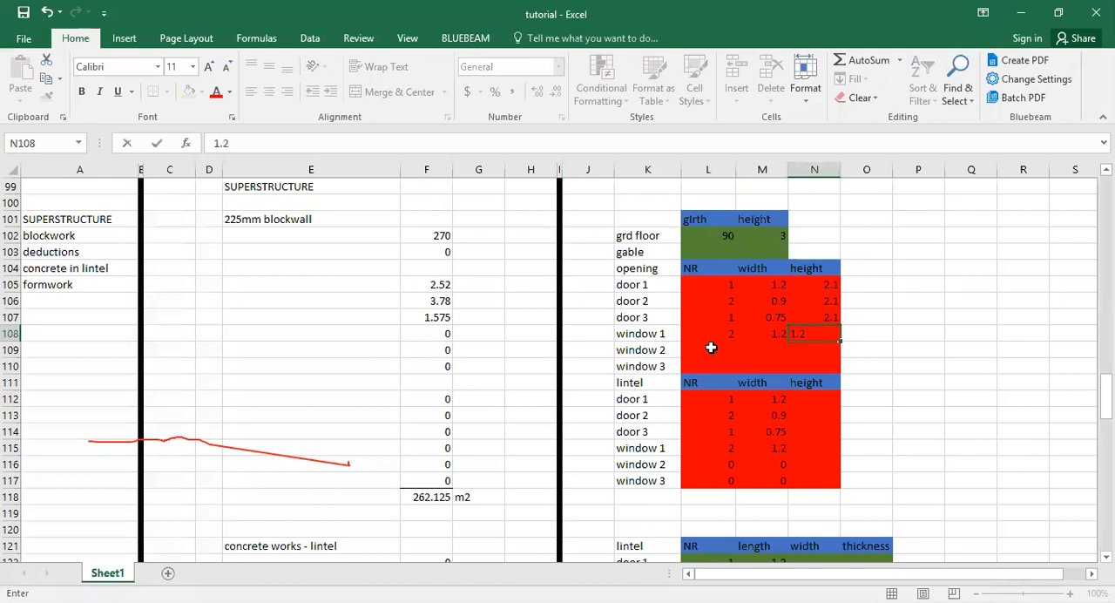
Enter the window 2 opening in L109:N109 with number 1, width 0.8 and height 0.6.
{"action": "left_click", "coordinate": [711, 348]}
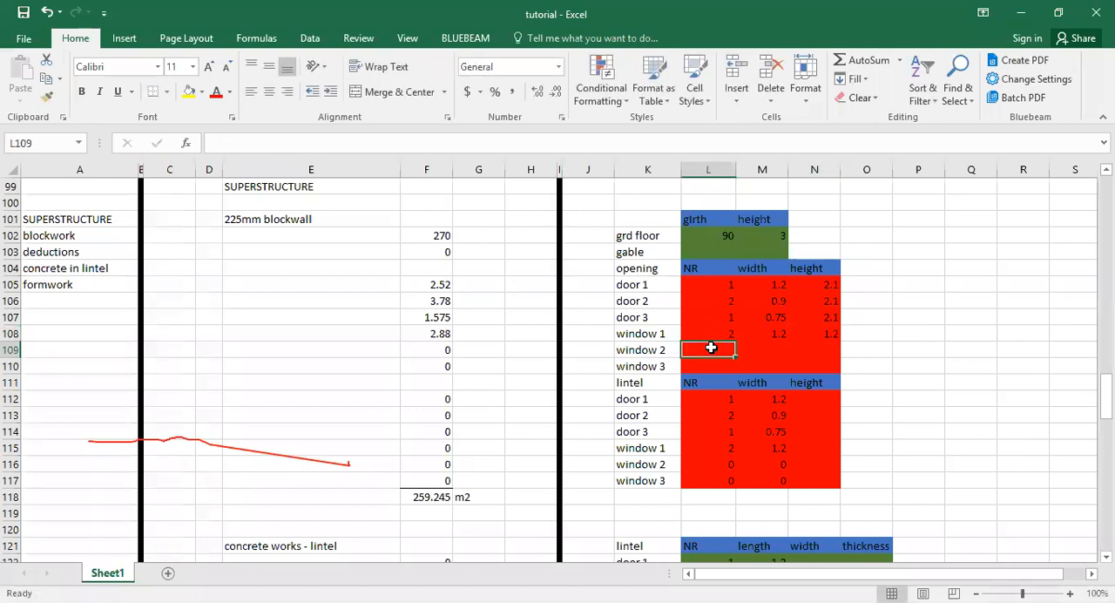
{"action": "type", "text": "1"}
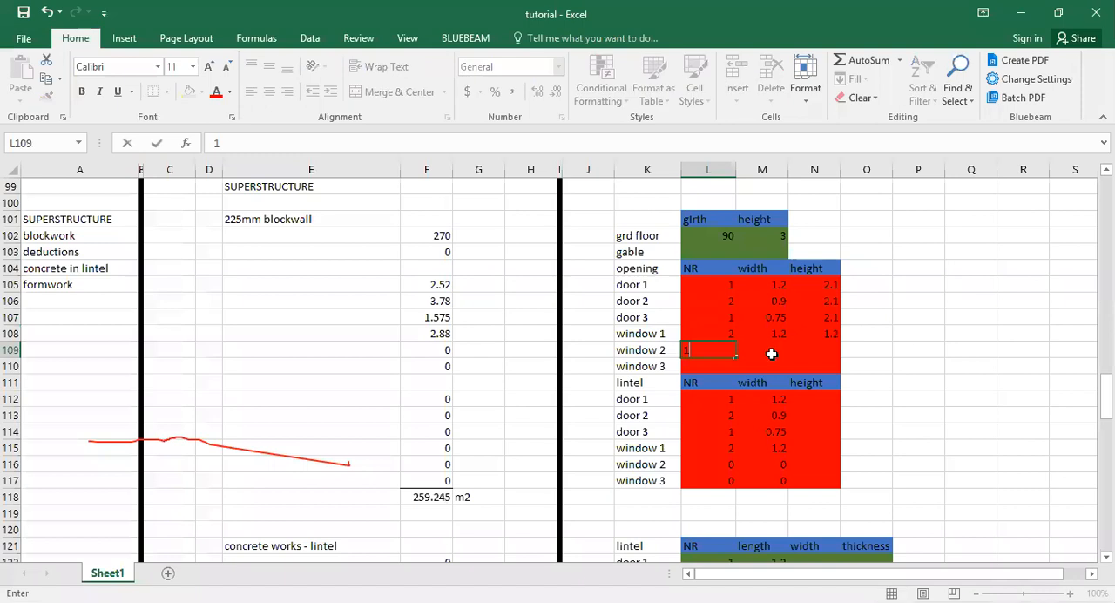
{"action": "left_click", "coordinate": [771, 349]}
{"action": "type", "text": "0.8"}
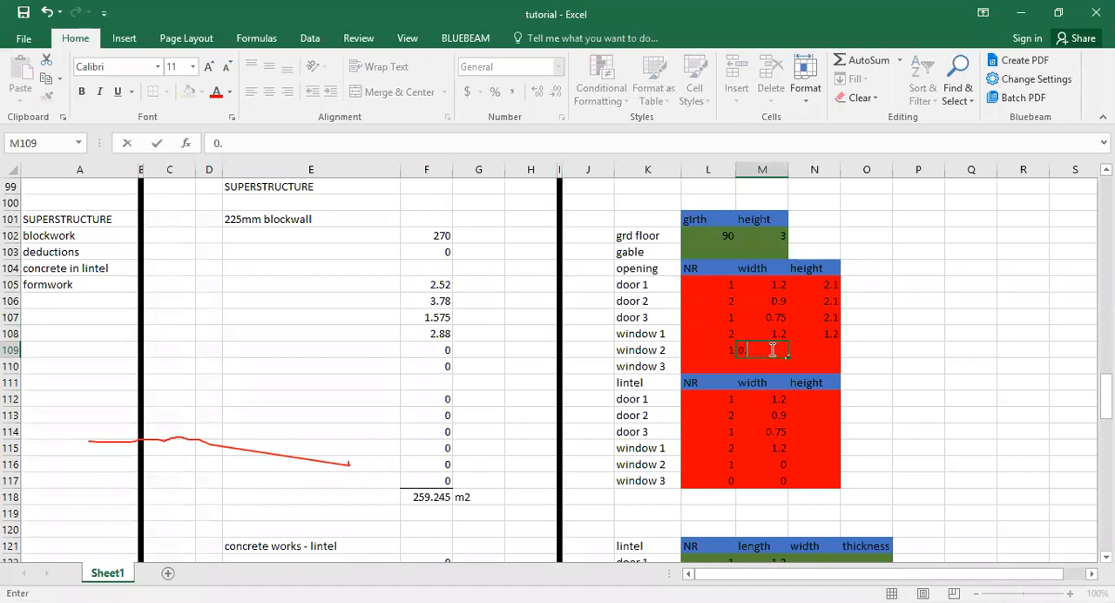
{"action": "key", "text": "Tab"}
{"action": "type", "text": "0"}
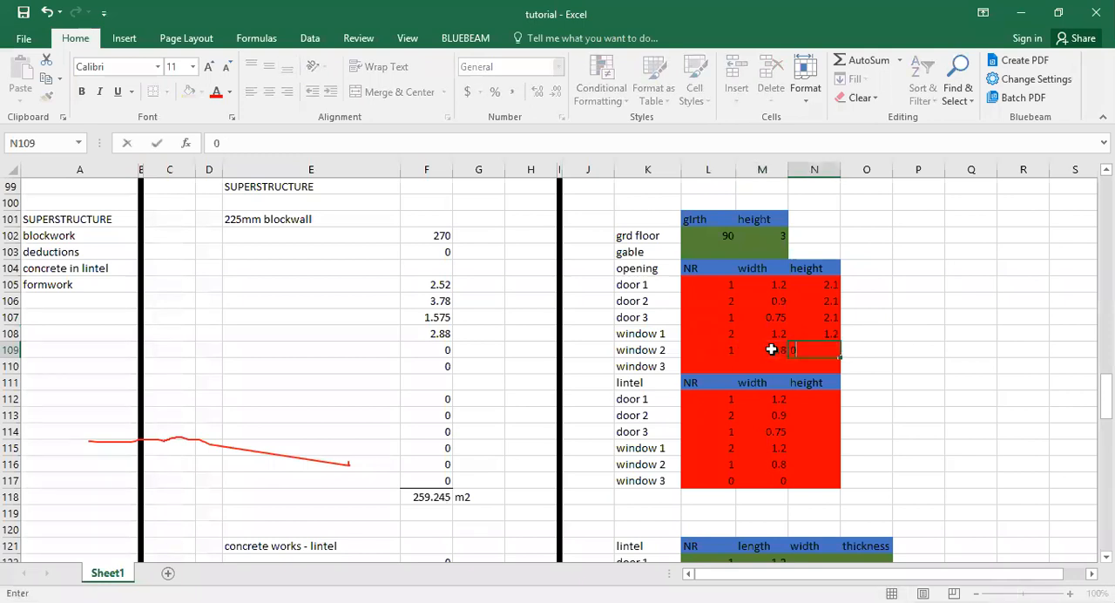
{"action": "type", "text": ".6"}
Change the window 2 opening's width in M109 to 0.6.
{"action": "left_click", "coordinate": [771, 349]}
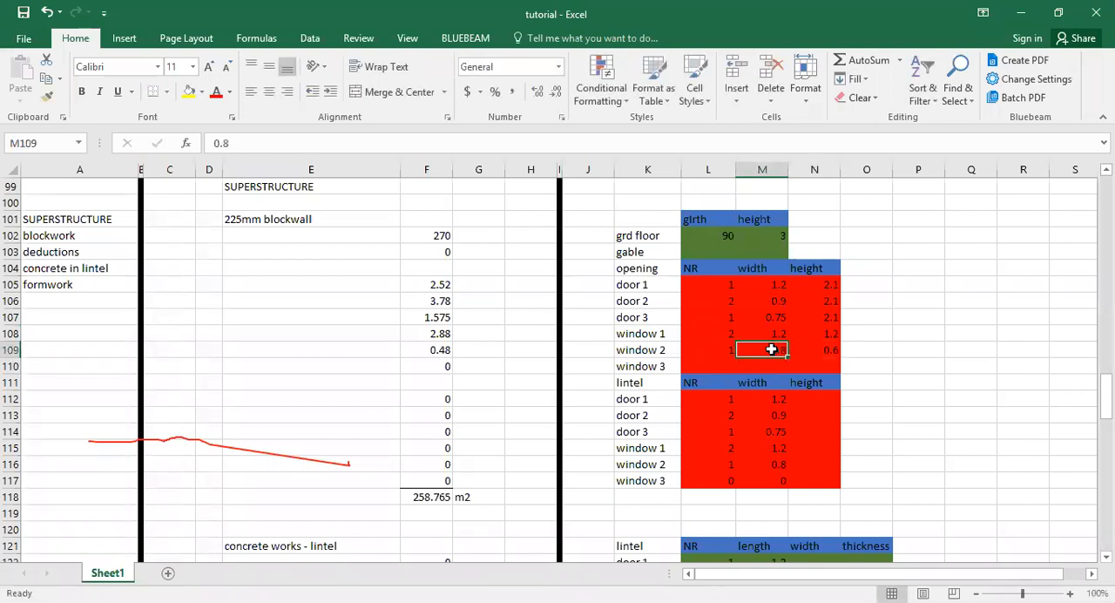
{"action": "type", "text": "0.6"}
{"action": "key", "text": "Return"}
{"action": "left_click", "coordinate": [918, 445]}
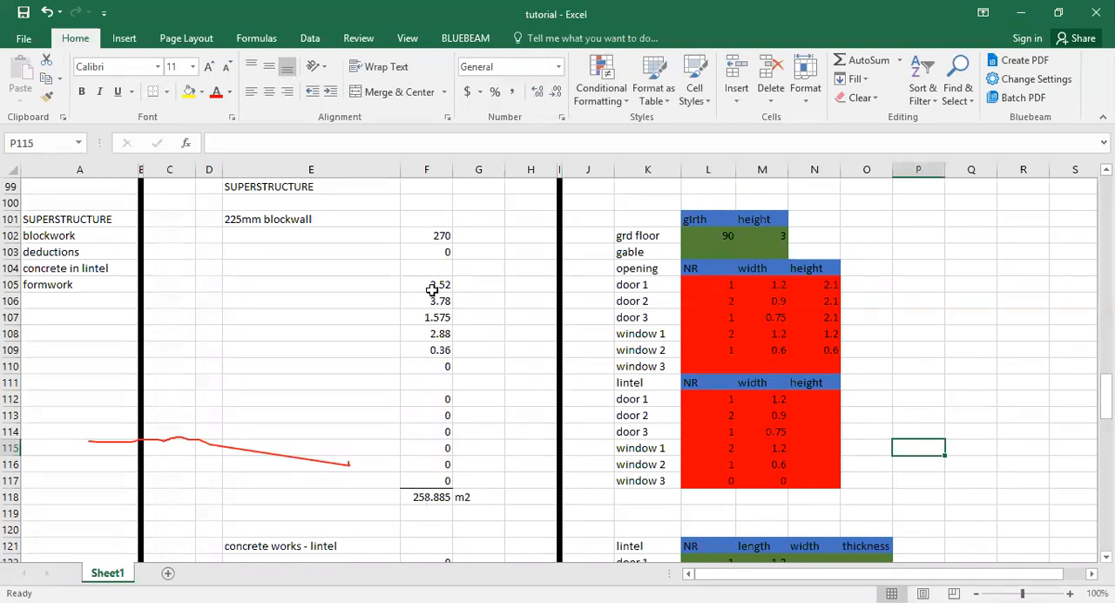
Enter the door 1 lintel height as 0.23 in N112 of the 225mm blockwall block.
{"action": "left_click_drag", "start_coordinate": [433, 290], "coordinate": [437, 349]}
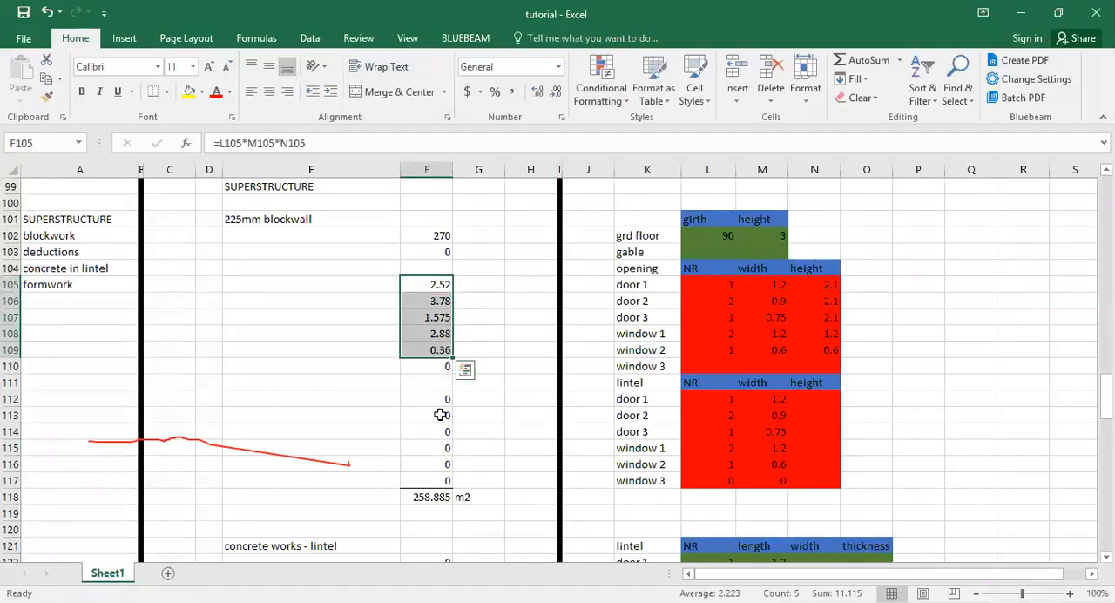
{"action": "left_click_drag", "start_coordinate": [441, 398], "coordinate": [443, 480]}
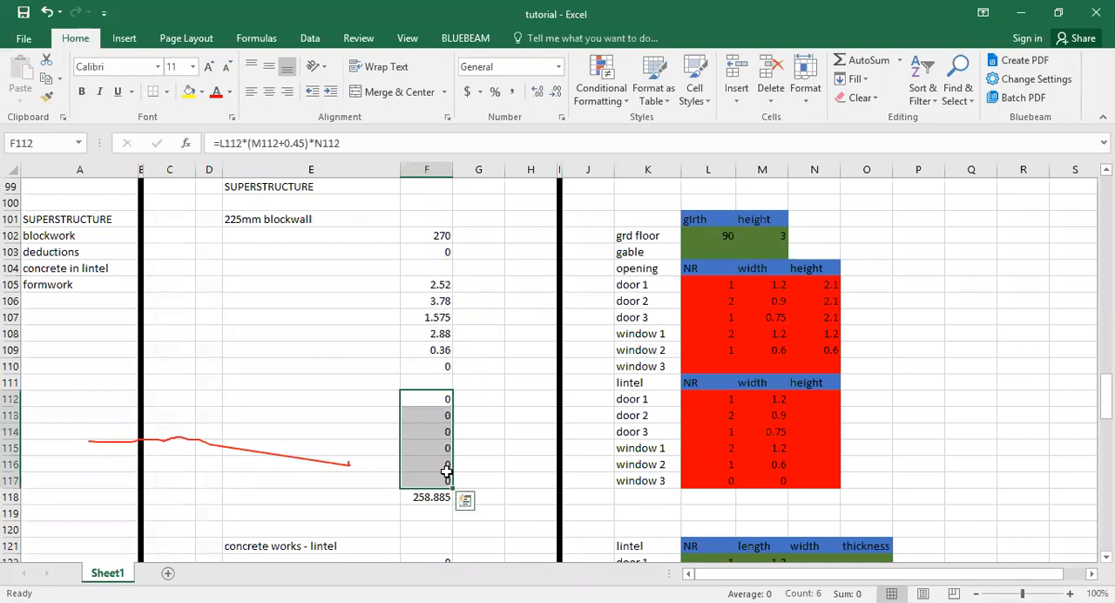
{"action": "left_click", "coordinate": [747, 409]}
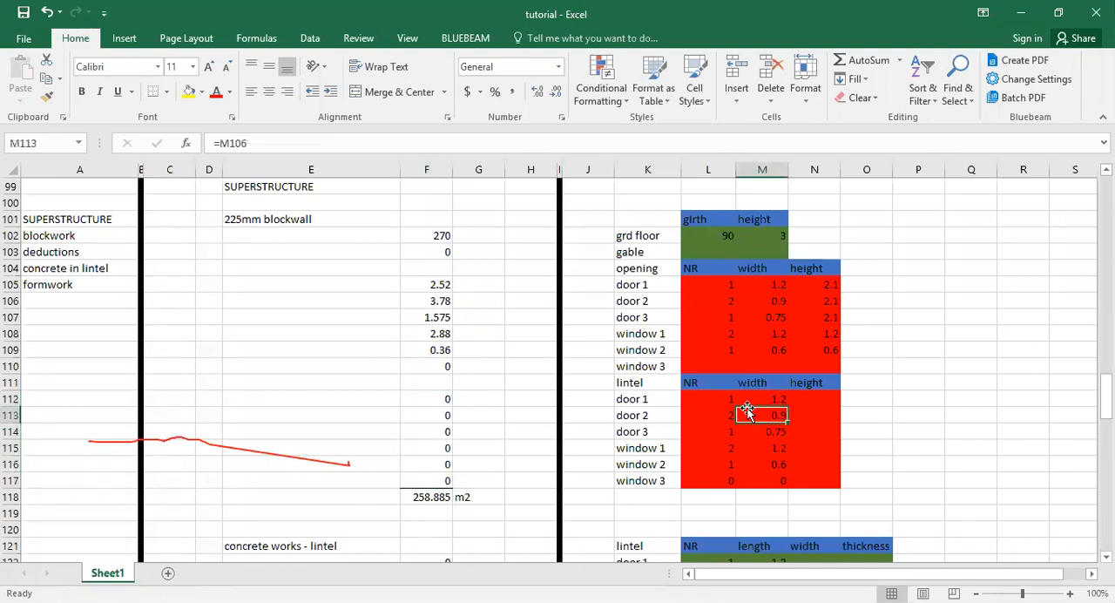
{"action": "left_click", "coordinate": [827, 398]}
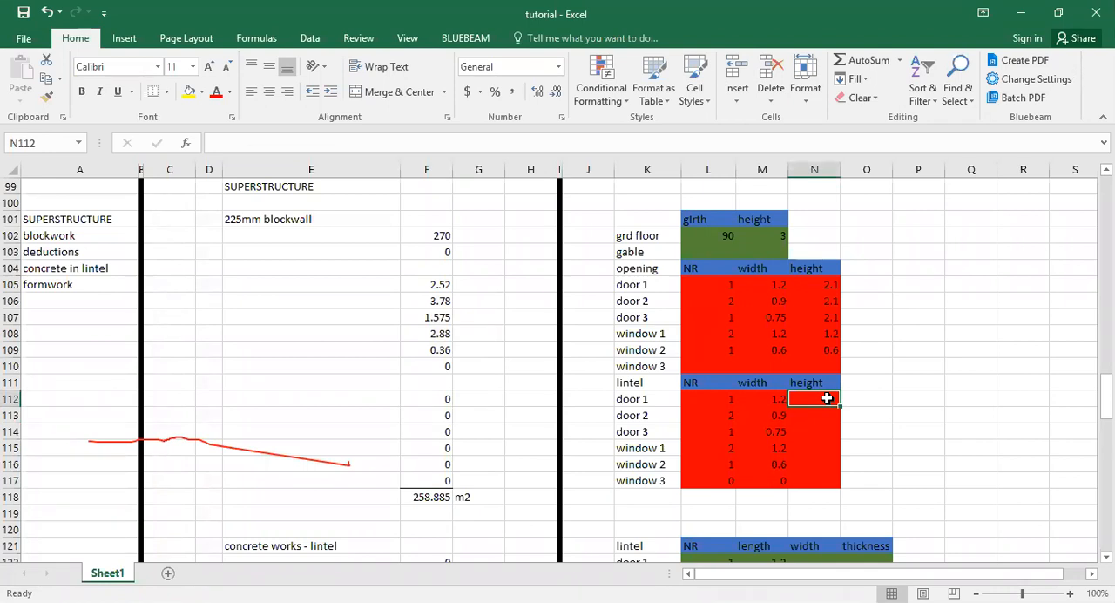
{"action": "type", "text": "0."}
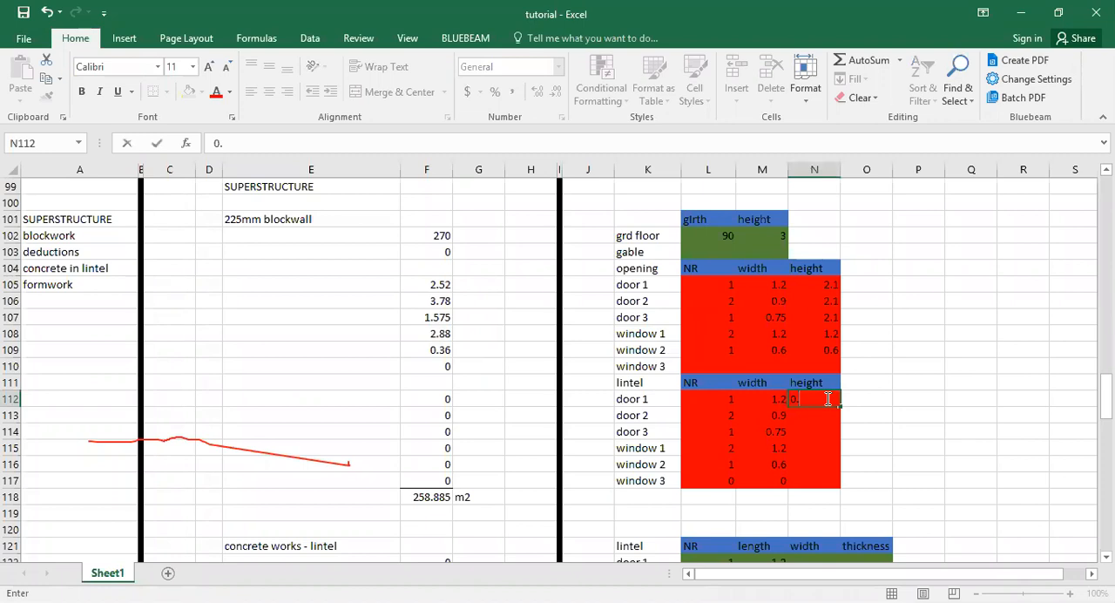
{"action": "type", "text": "23"}
{"action": "left_click", "coordinate": [850, 399]}
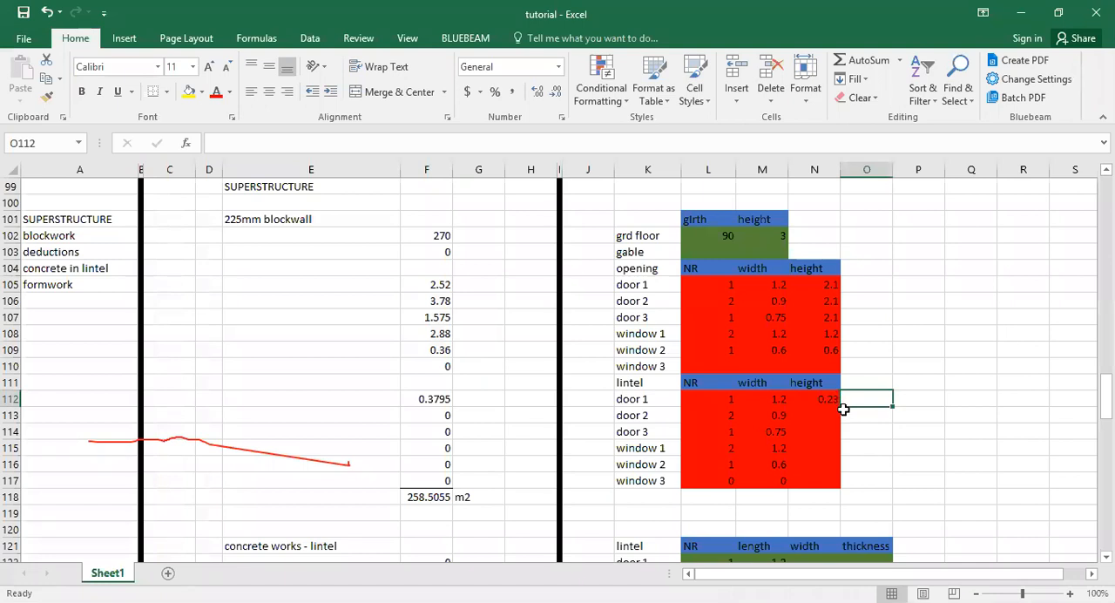
Fill the 0.23 lintel height down from N112 to N116 for the remaining doors and windows 1 and 2.
{"action": "left_click", "coordinate": [824, 401]}
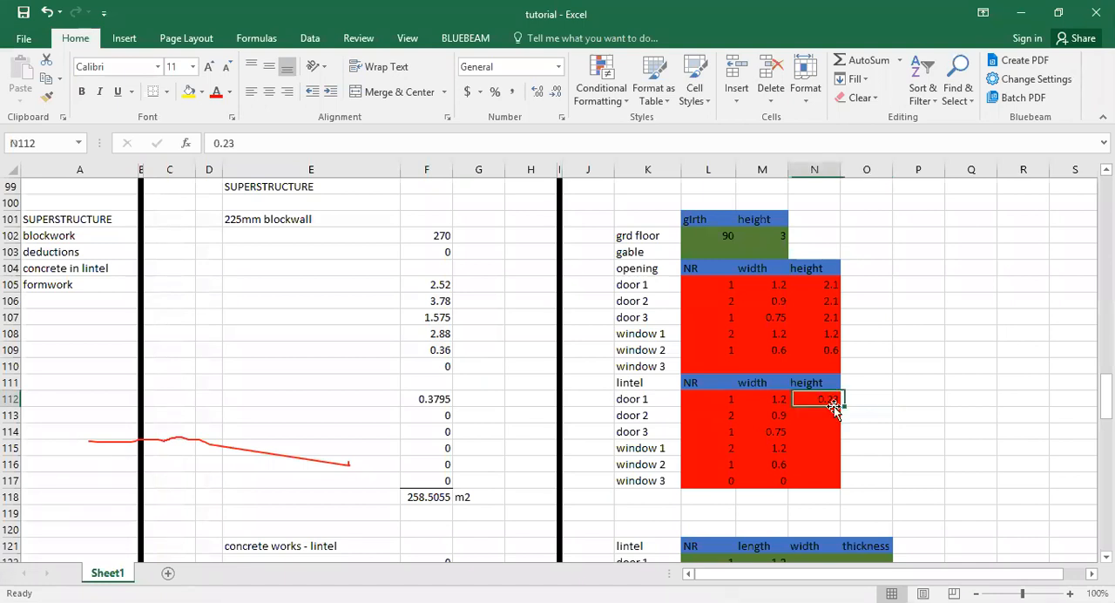
{"action": "left_click_drag", "start_coordinate": [842, 409], "coordinate": [827, 411]}
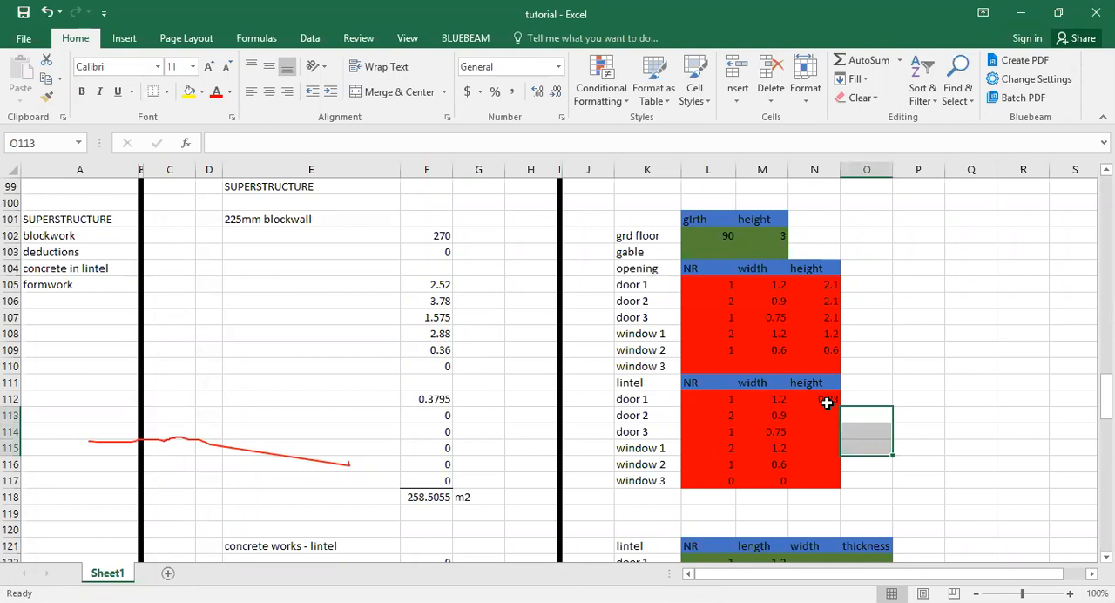
{"action": "left_click", "coordinate": [827, 402]}
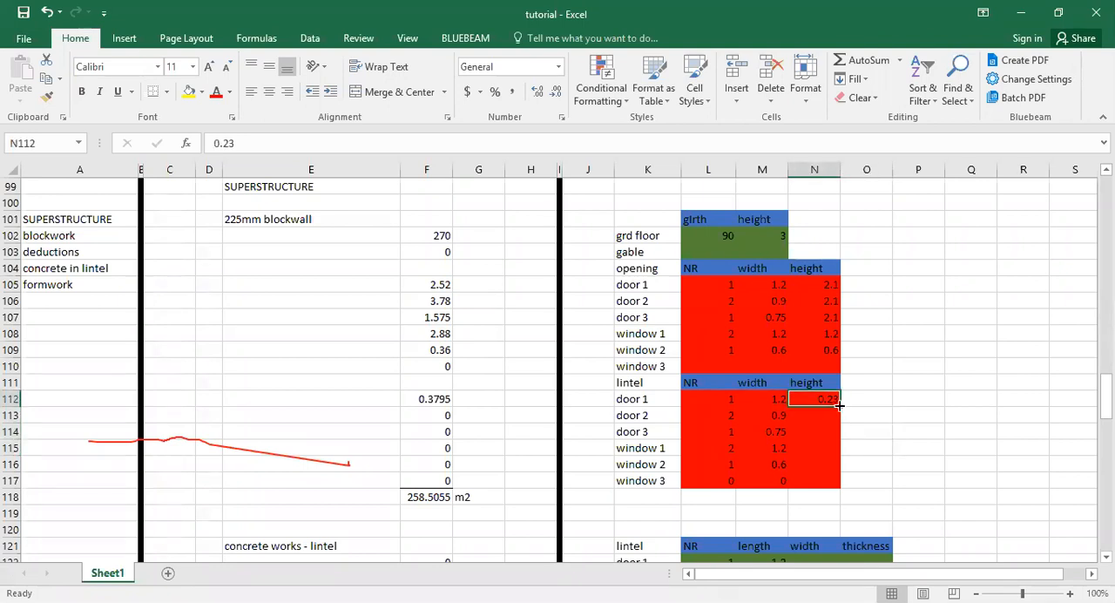
{"action": "left_click_drag", "start_coordinate": [838, 405], "coordinate": [838, 464]}
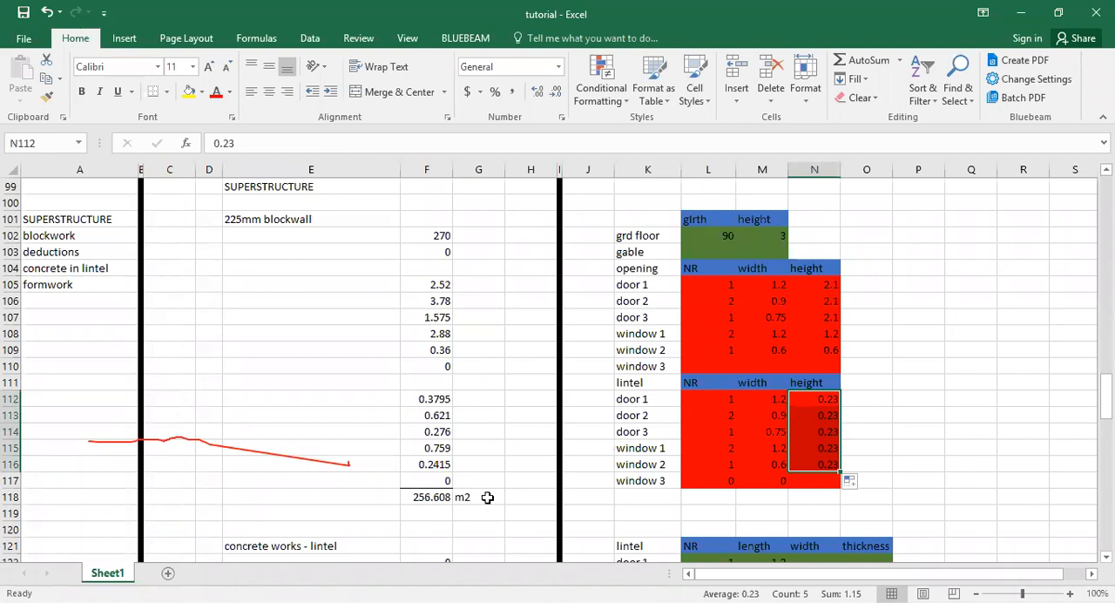
In the lintel concrete works block, enter the door 1 lintel width as 0.23 in N122.
{"action": "scroll", "coordinate": [488, 497], "scroll_direction": "down", "scroll_amount": 3}
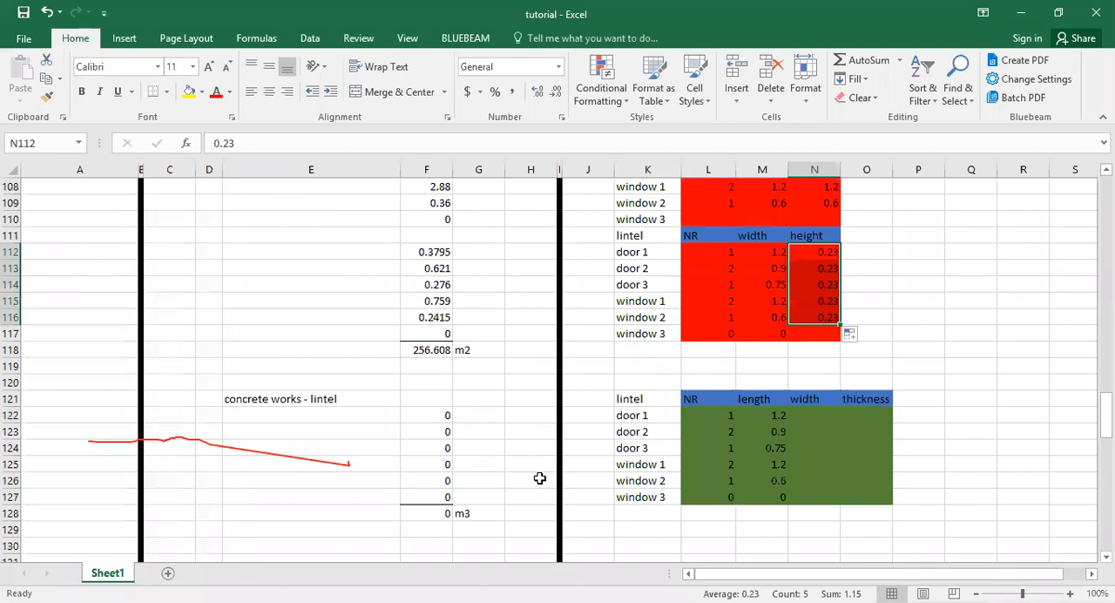
{"action": "scroll", "coordinate": [540, 479], "scroll_direction": "down", "scroll_amount": 3}
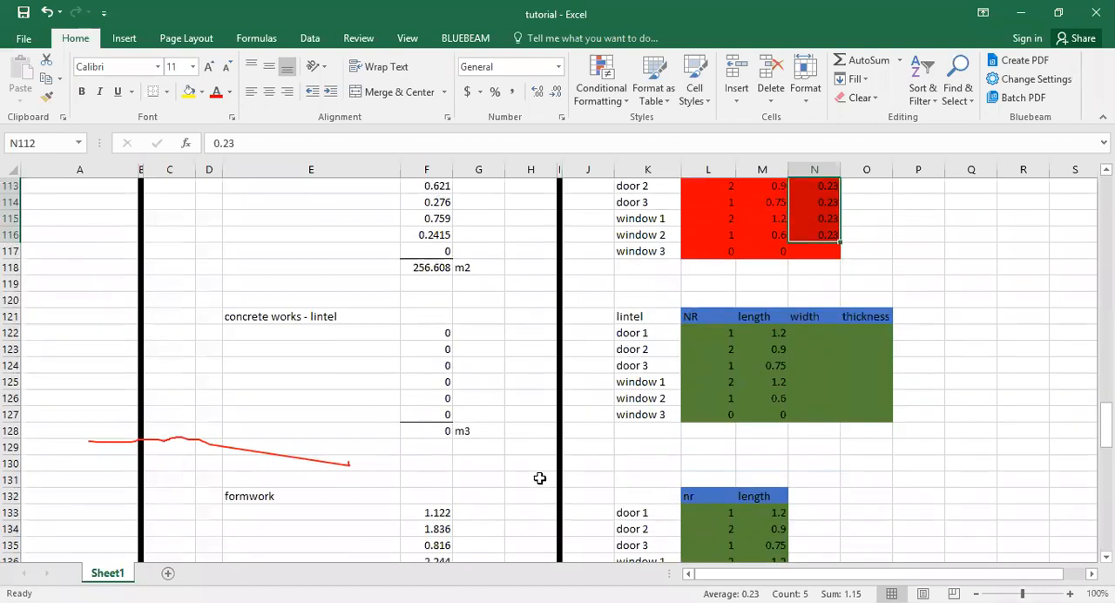
{"action": "left_click", "coordinate": [433, 366]}
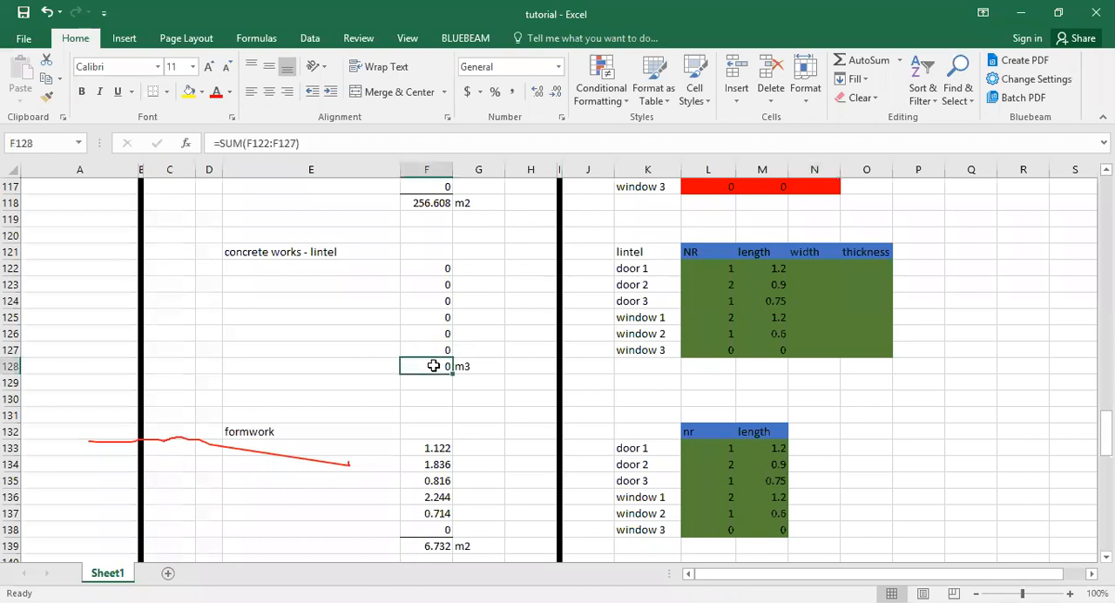
{"action": "left_click", "coordinate": [824, 268]}
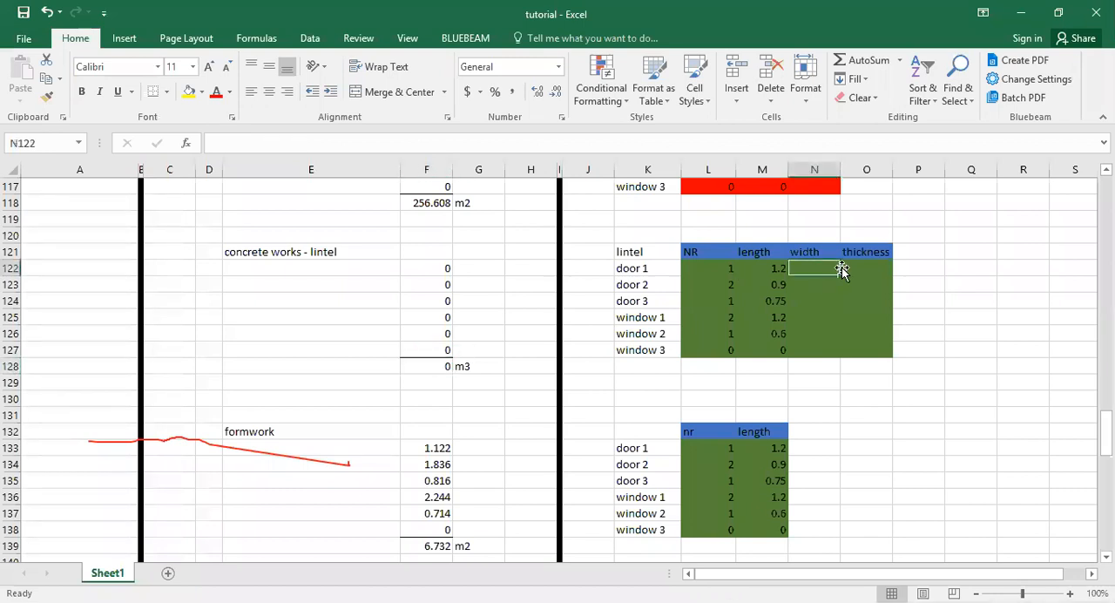
{"action": "left_click", "coordinate": [854, 267]}
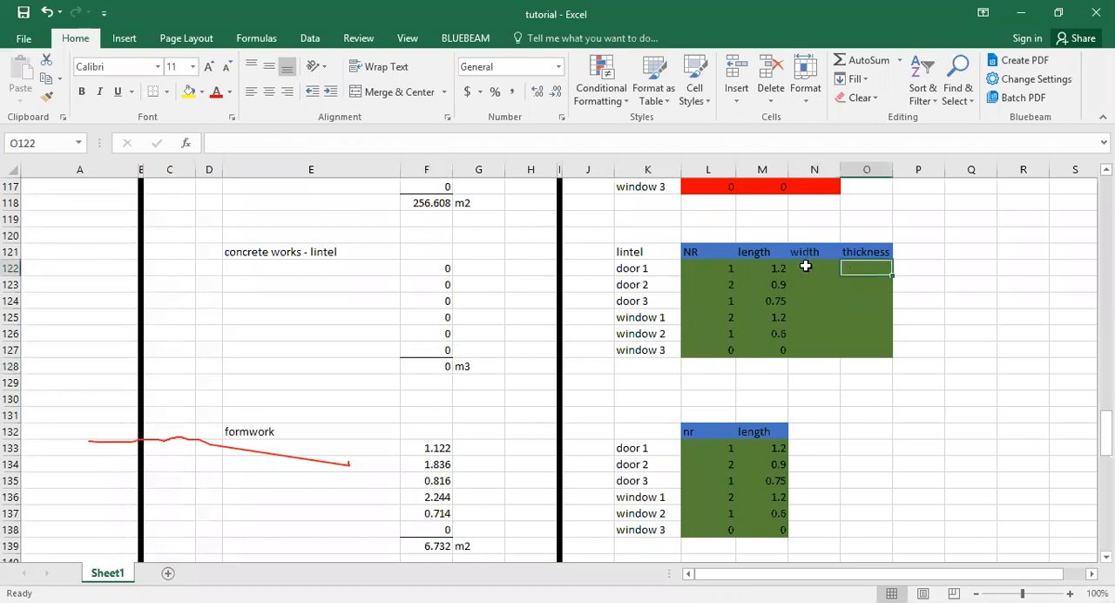
{"action": "left_click", "coordinate": [806, 266]}
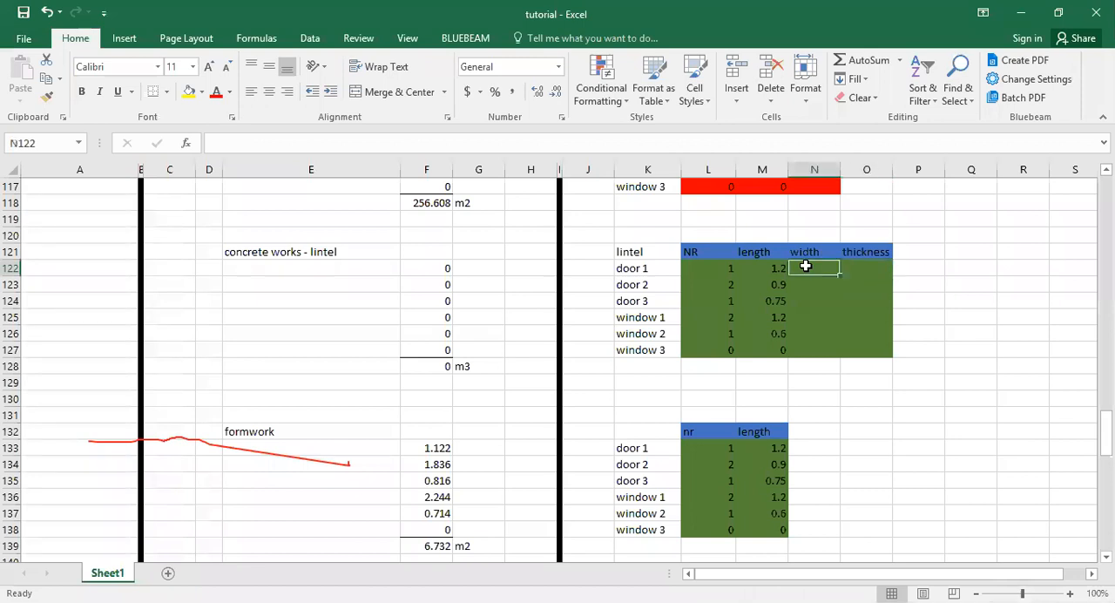
{"action": "type", "text": "0"}
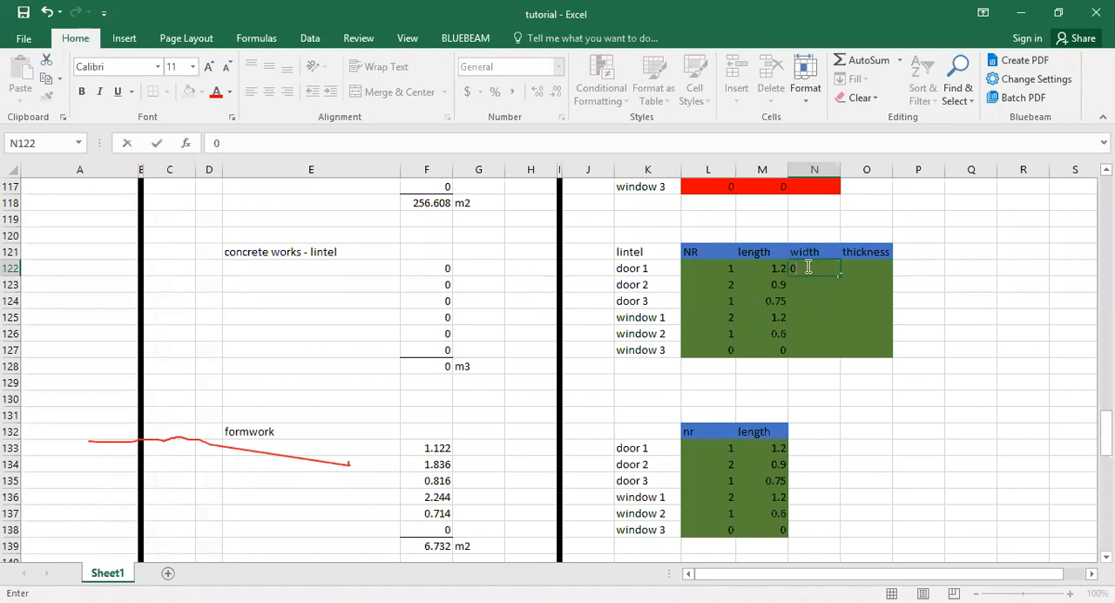
{"action": "type", "text": ".23"}
{"action": "key", "text": "Return"}
Enter the door 1 lintel thickness as 0.23 in O122.
{"action": "left_click", "coordinate": [806, 253]}
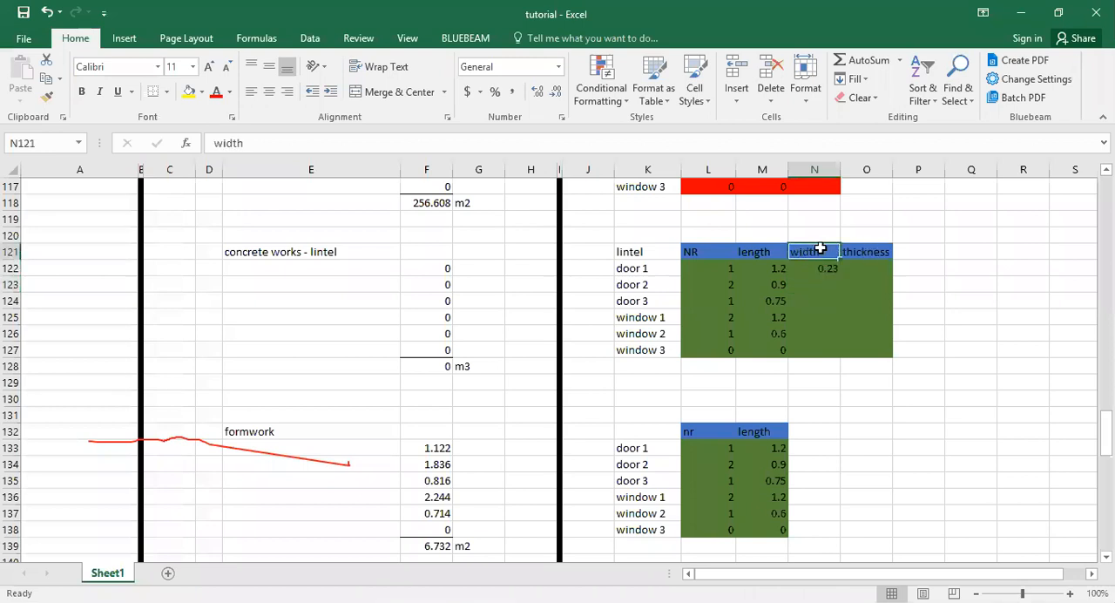
{"action": "left_click_drag", "start_coordinate": [834, 248], "coordinate": [848, 249]}
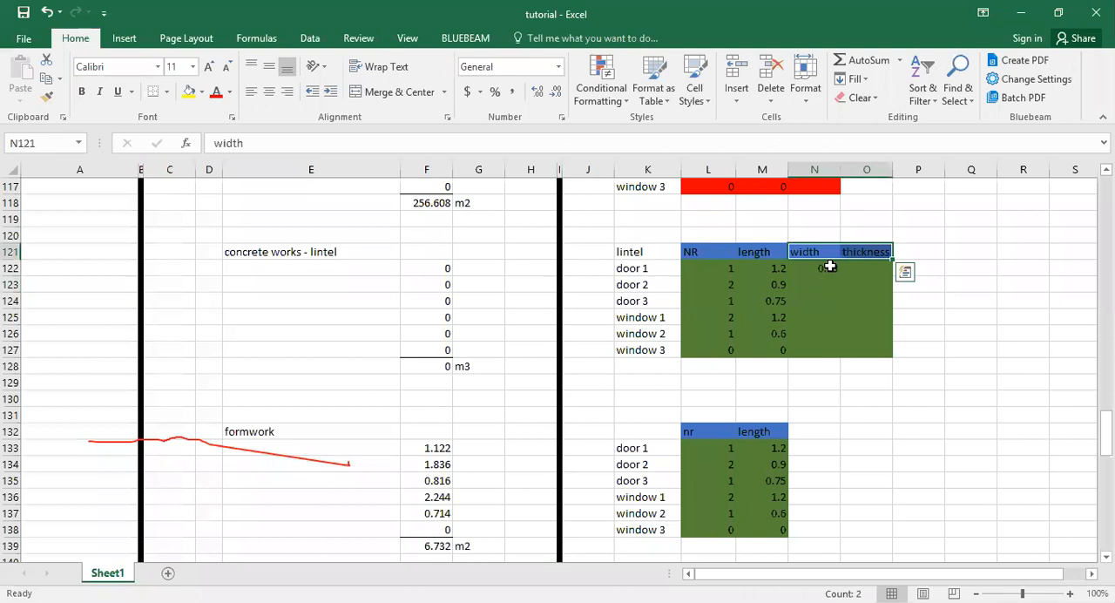
{"action": "left_click", "coordinate": [849, 269]}
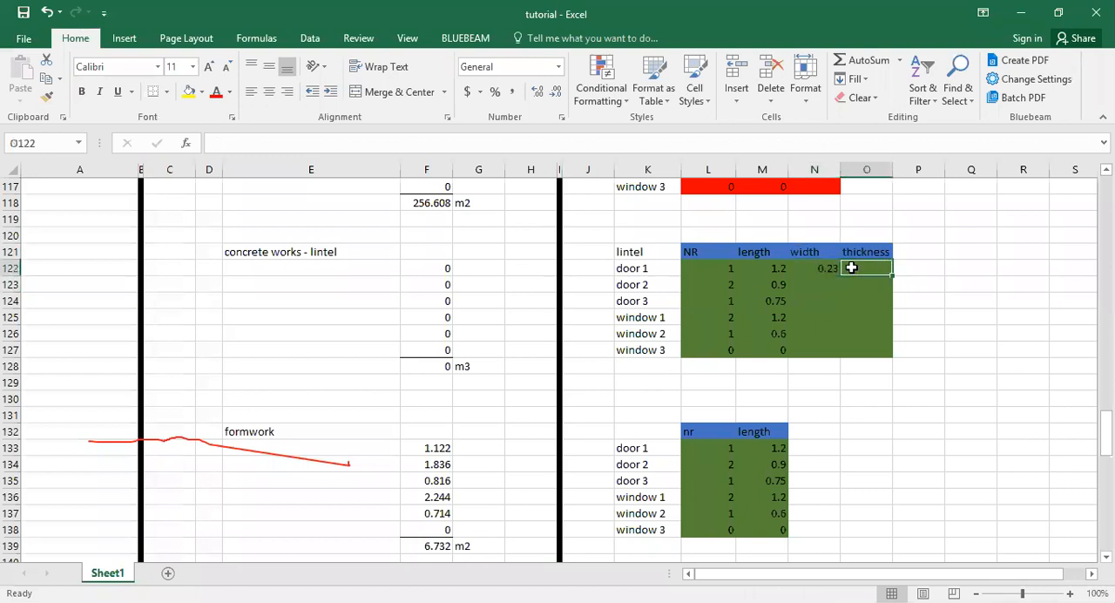
{"action": "type", "text": "0.2"}
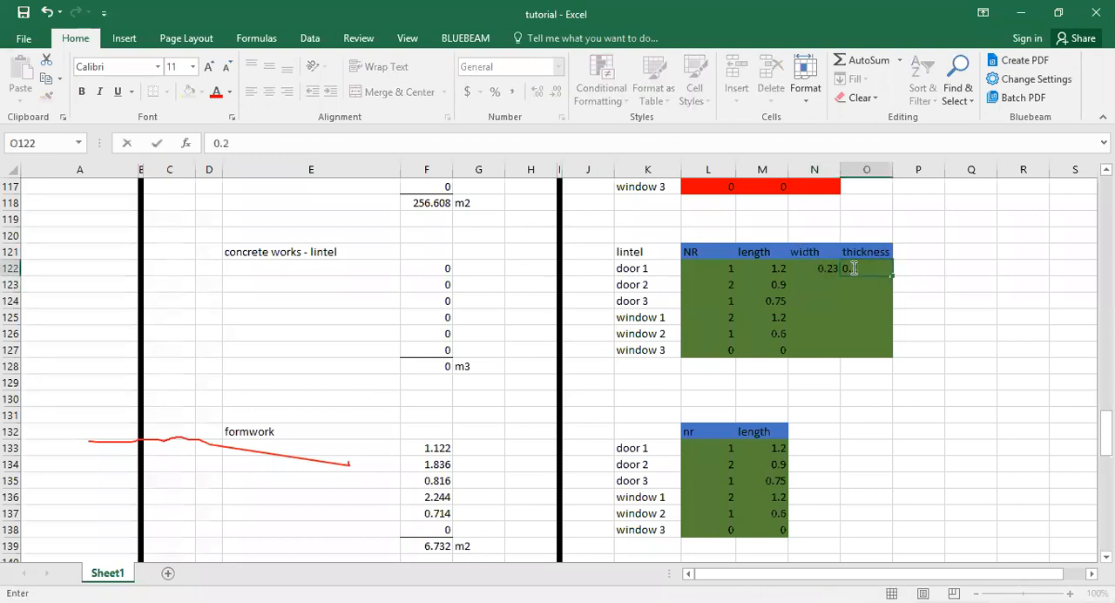
{"action": "type", "text": "3"}
{"action": "key", "text": "Return"}
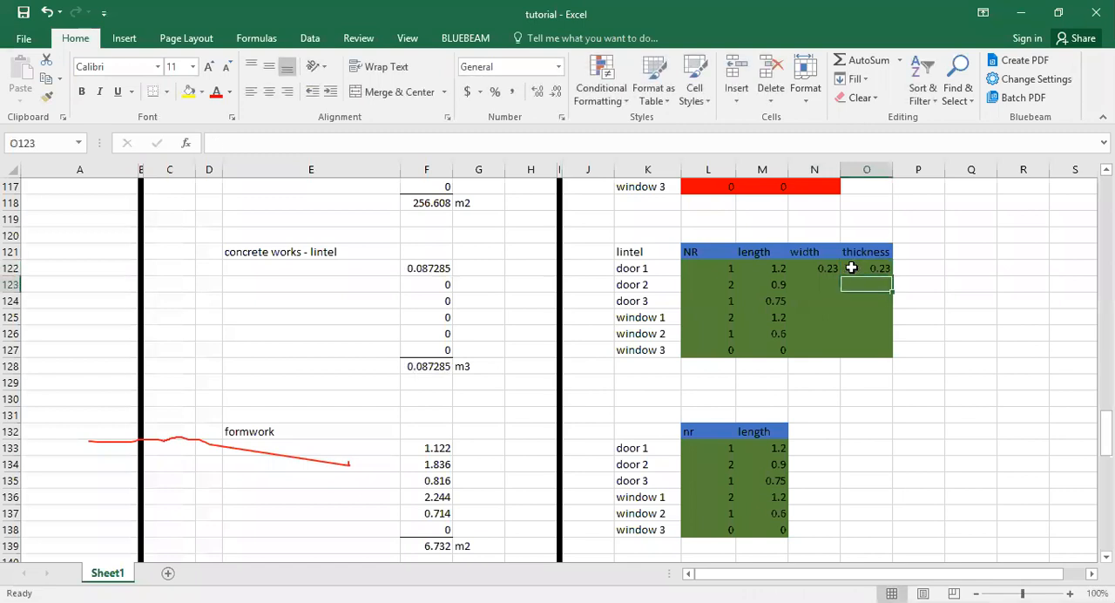
Fill the 0.23 width and thickness in N122:O122 down through row 127.
{"action": "left_click", "coordinate": [851, 267]}
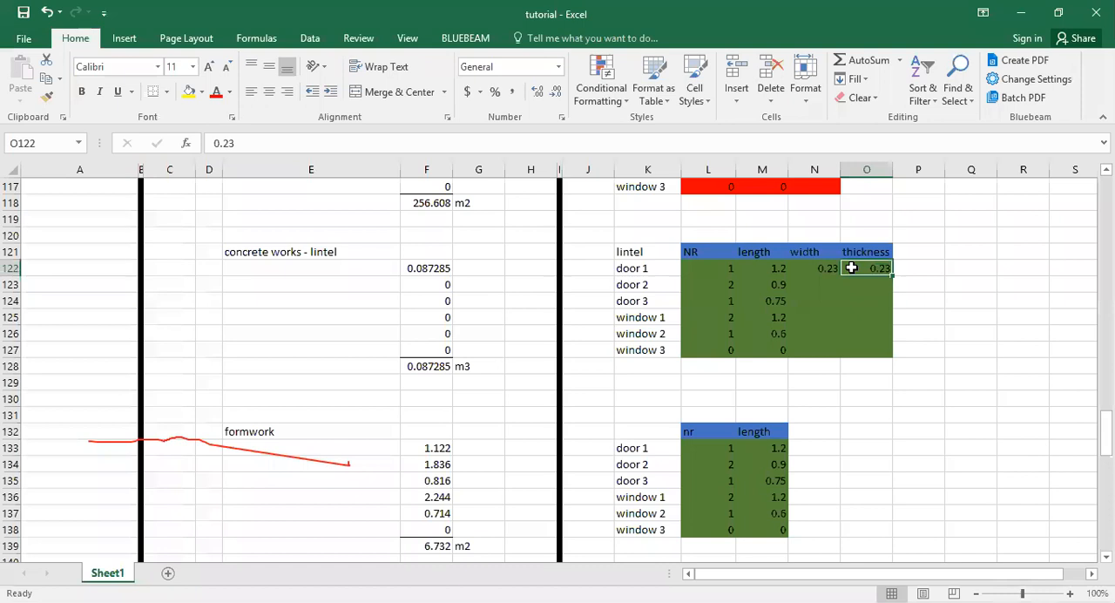
{"action": "left_click_drag", "start_coordinate": [832, 267], "coordinate": [877, 277]}
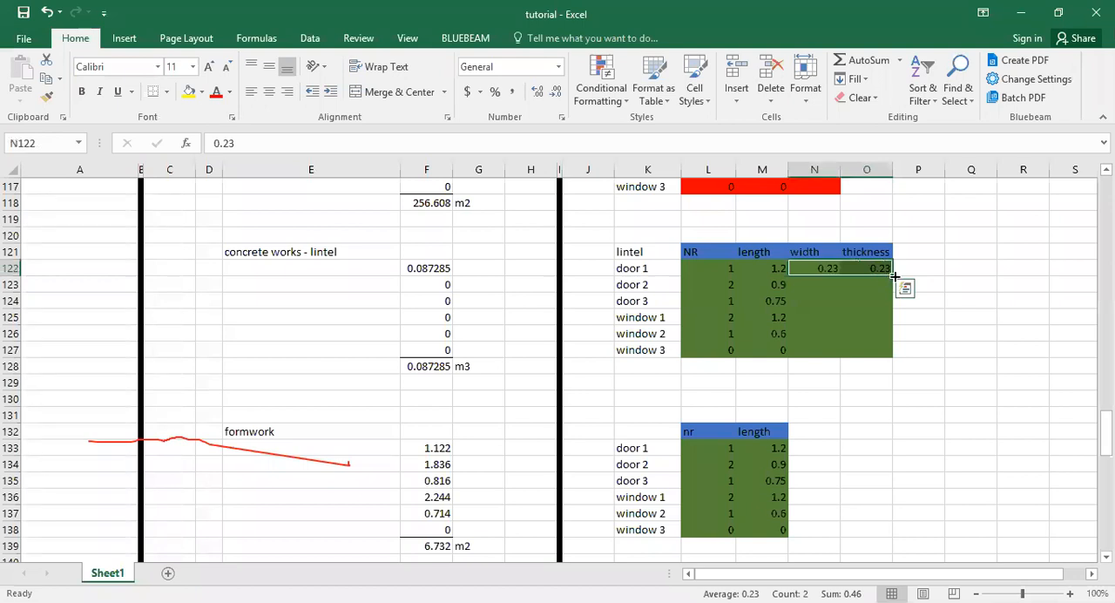
{"action": "double_click", "coordinate": [895, 277]}
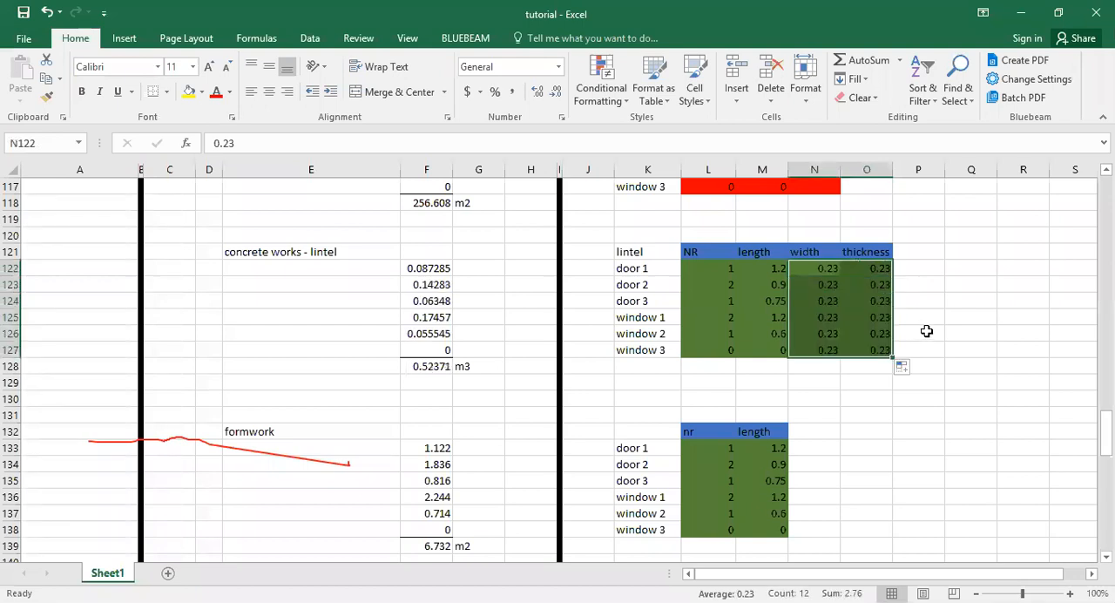
Clear the width and thickness values for window 3 in N127:O127 of the lintel block.
{"action": "left_click", "coordinate": [926, 331]}
{"action": "left_click_drag", "start_coordinate": [829, 347], "coordinate": [842, 350]}
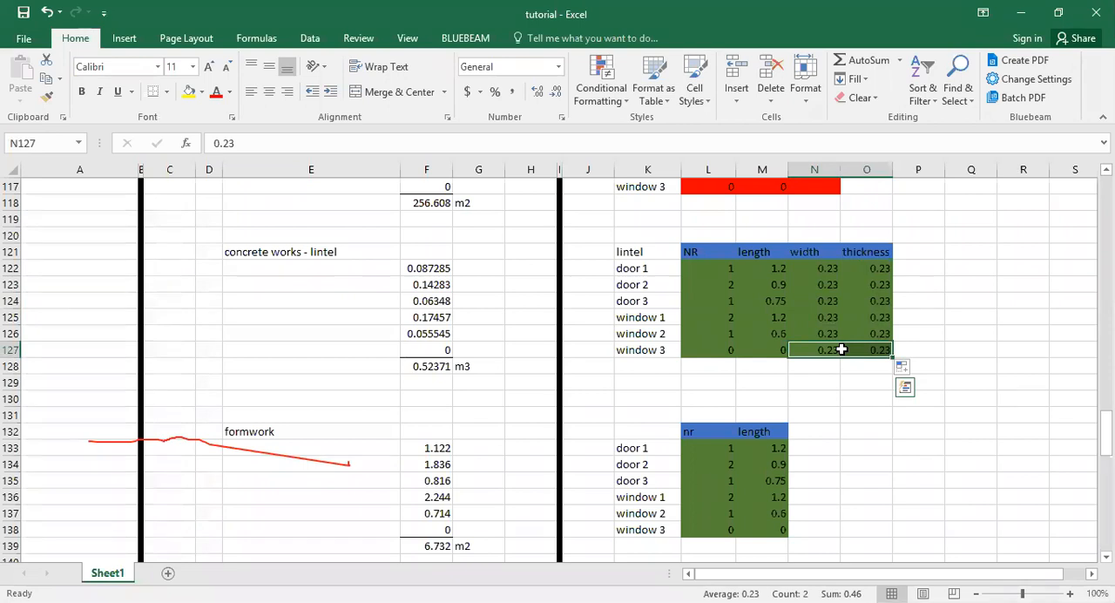
{"action": "key", "text": "Delete"}
{"action": "left_click", "coordinate": [845, 429]}
Check the lintel concrete volumes and their total in F128, and the formwork total and door 1 formwork formula in F139 and F133.
{"action": "left_click_drag", "start_coordinate": [436, 268], "coordinate": [438, 340]}
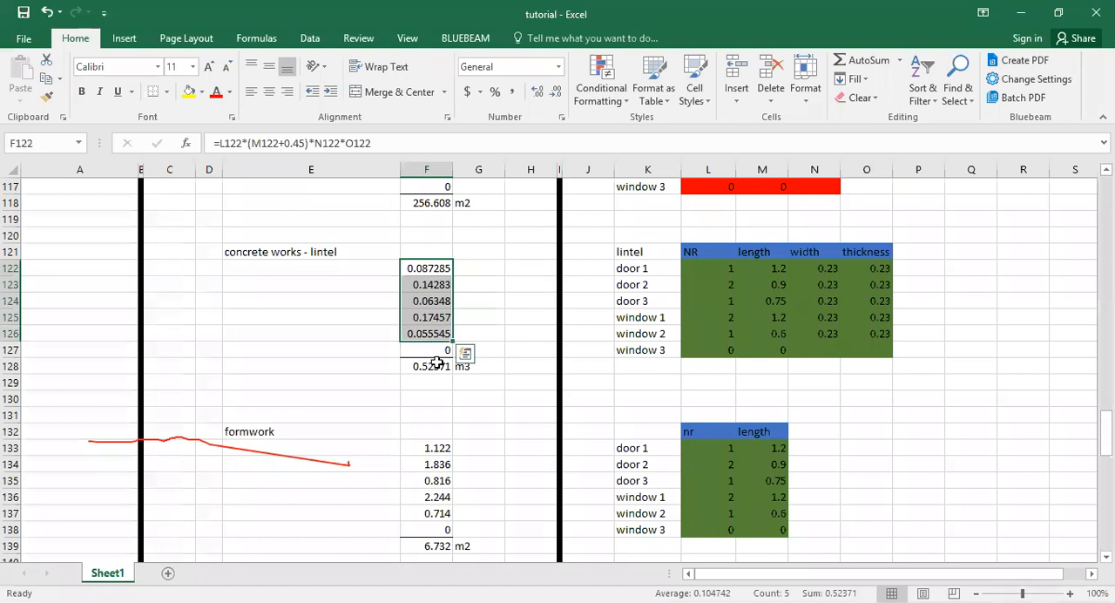
{"action": "left_click", "coordinate": [435, 364]}
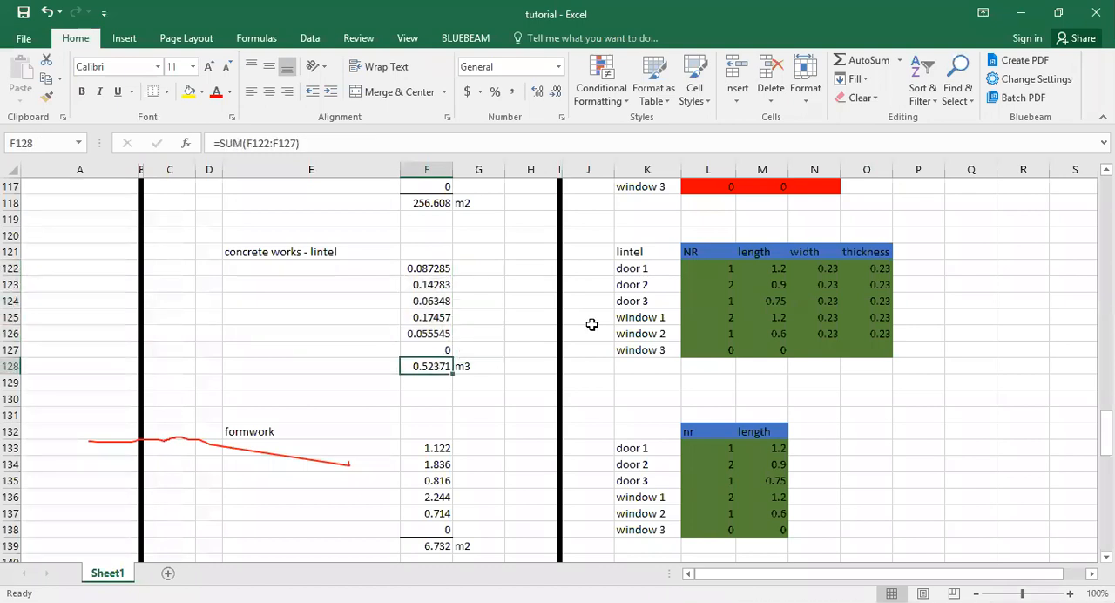
{"action": "scroll", "coordinate": [591, 324], "scroll_direction": "down", "scroll_amount": 3}
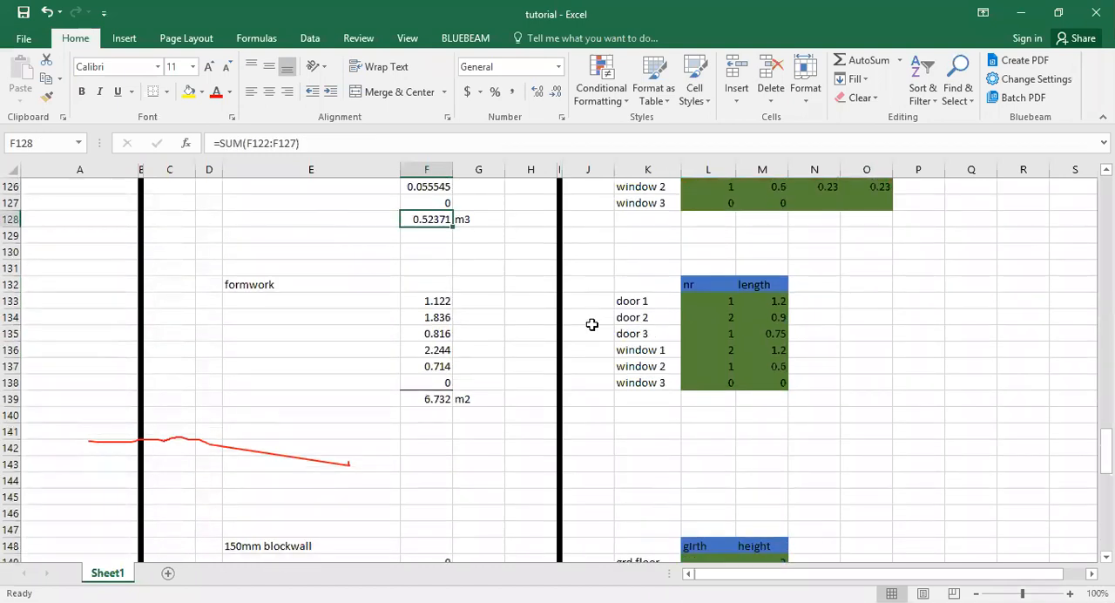
{"action": "left_click", "coordinate": [427, 402]}
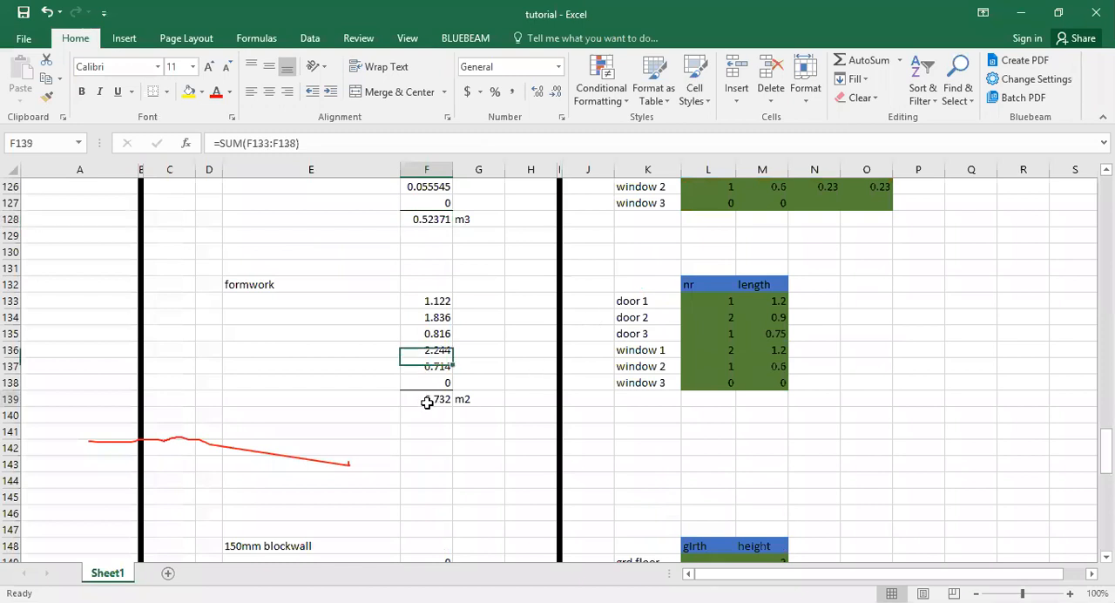
{"action": "left_click", "coordinate": [436, 301]}
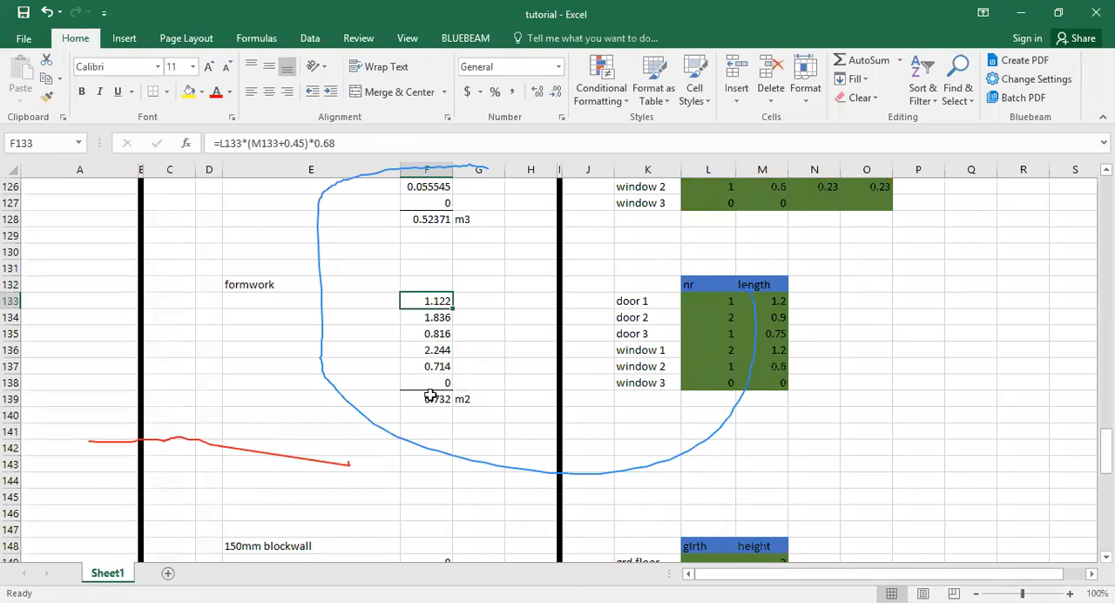
Review the total formulas for the 225mm blockwall in F118, lintel concrete in F128 and formwork in F139.
{"action": "scroll", "coordinate": [443, 411], "scroll_direction": "up", "scroll_amount": 3}
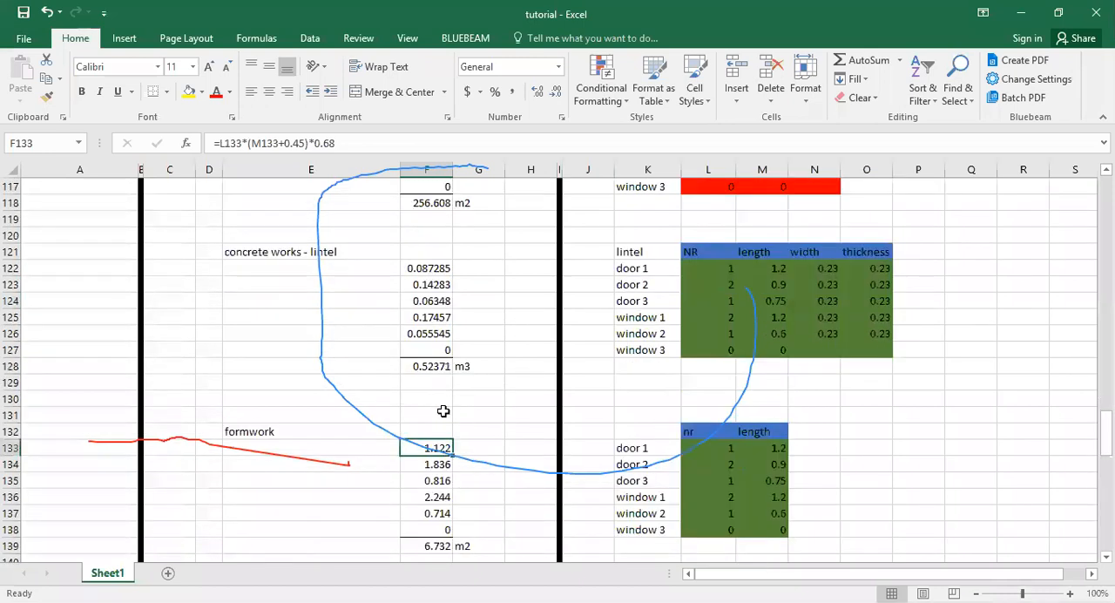
{"action": "scroll", "coordinate": [458, 358], "scroll_direction": "up", "scroll_amount": 5}
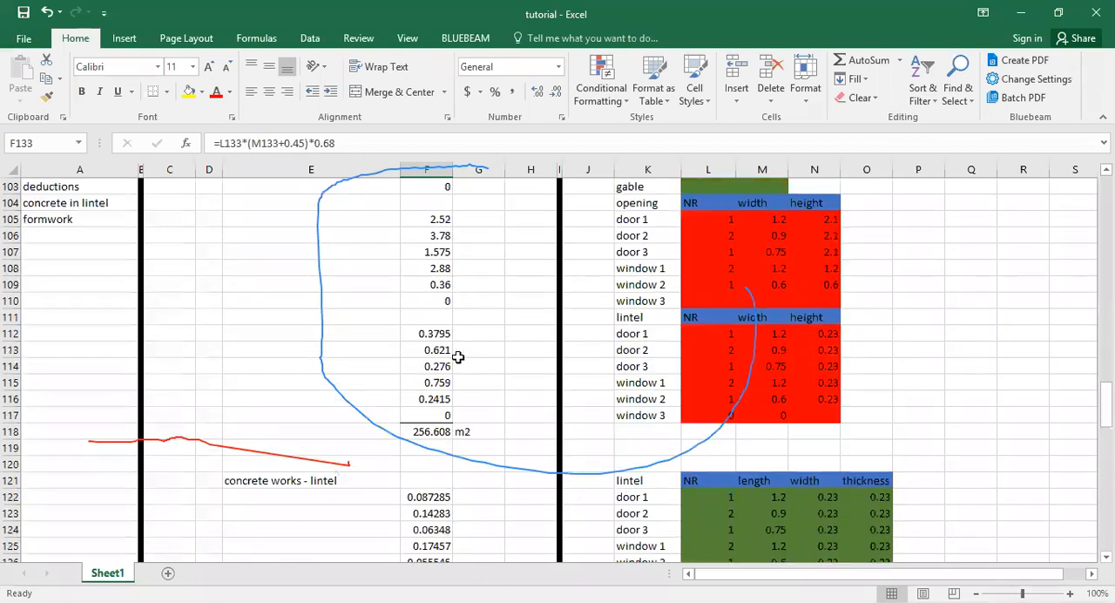
{"action": "scroll", "coordinate": [459, 357], "scroll_direction": "up", "scroll_amount": 2}
{"action": "left_click", "coordinate": [429, 497]}
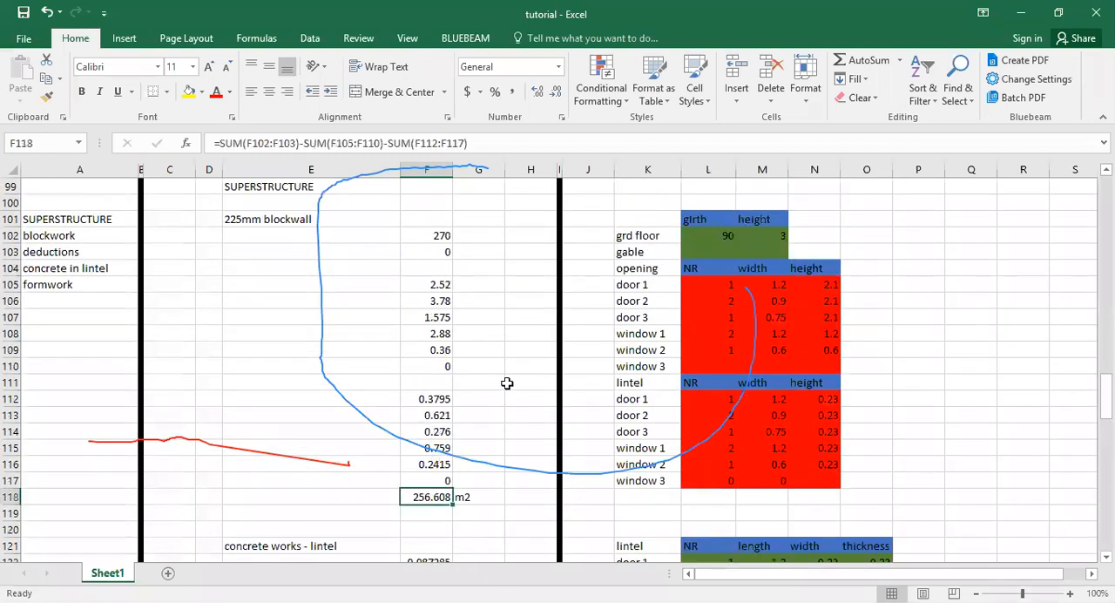
{"action": "scroll", "coordinate": [507, 384], "scroll_direction": "down", "scroll_amount": 3}
{"action": "left_click", "coordinate": [427, 513]}
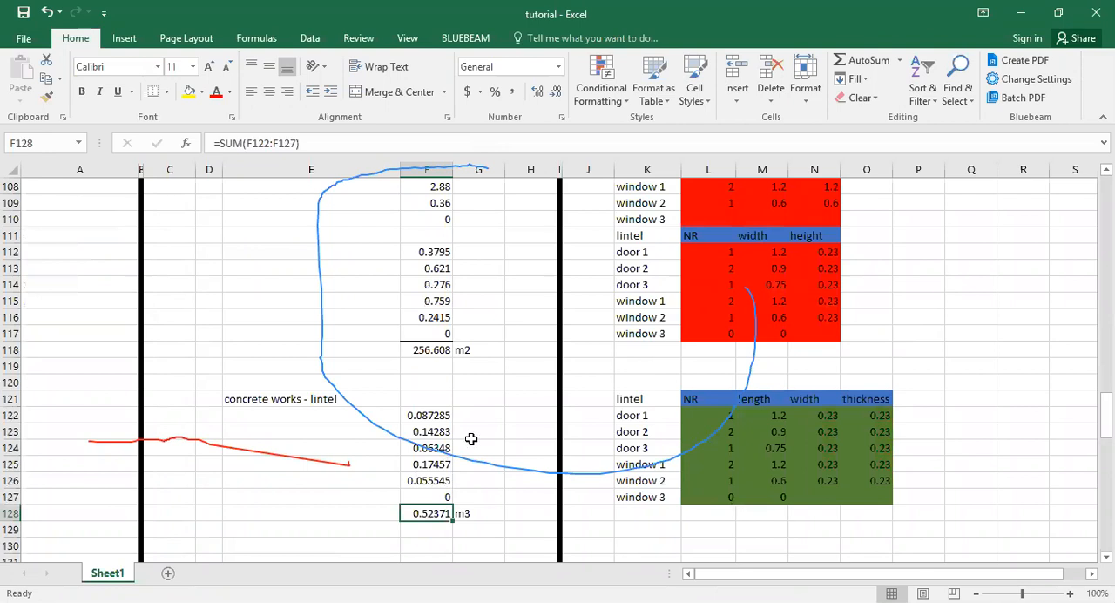
{"action": "scroll", "coordinate": [470, 439], "scroll_direction": "down", "scroll_amount": 6}
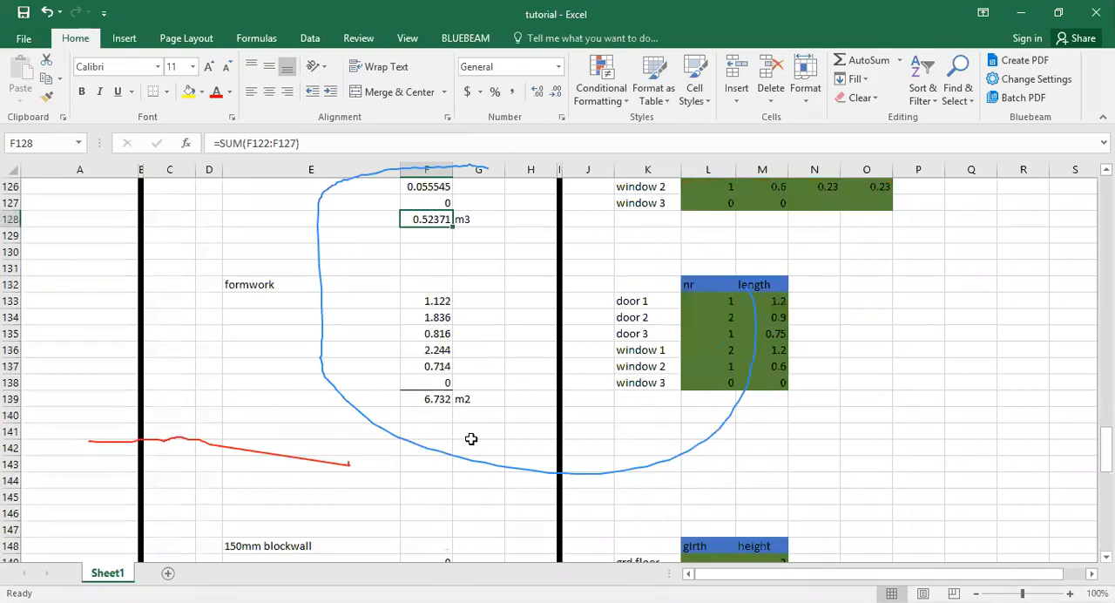
{"action": "left_click", "coordinate": [426, 398]}
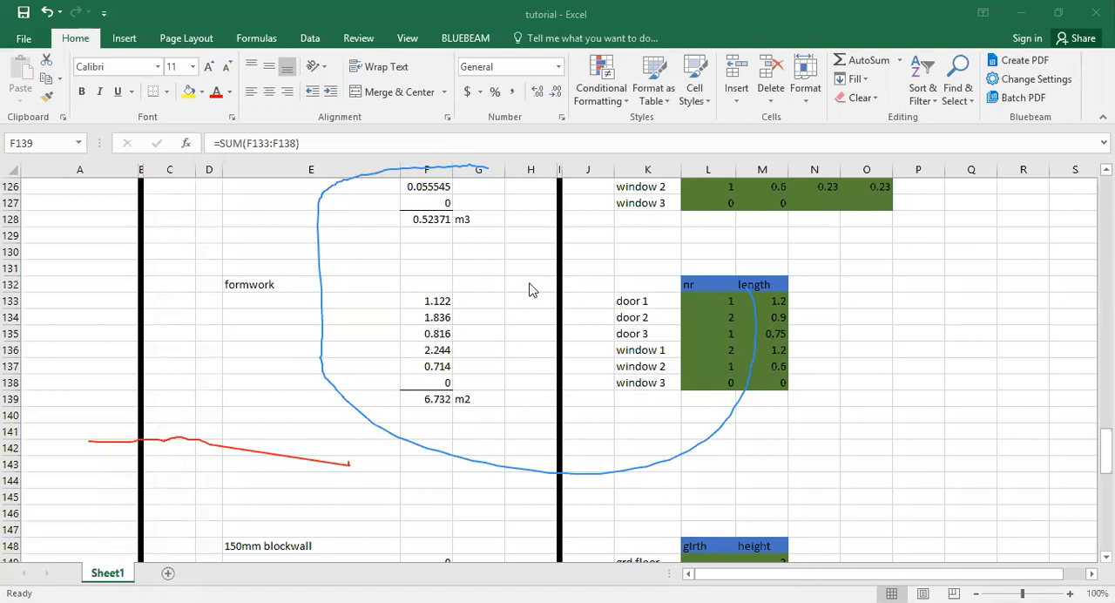
Draw a rectangle annotation beside the formwork quantities, spanning columns G to J over rows 132 to 136.
{"action": "left_click", "coordinate": [439, 300]}
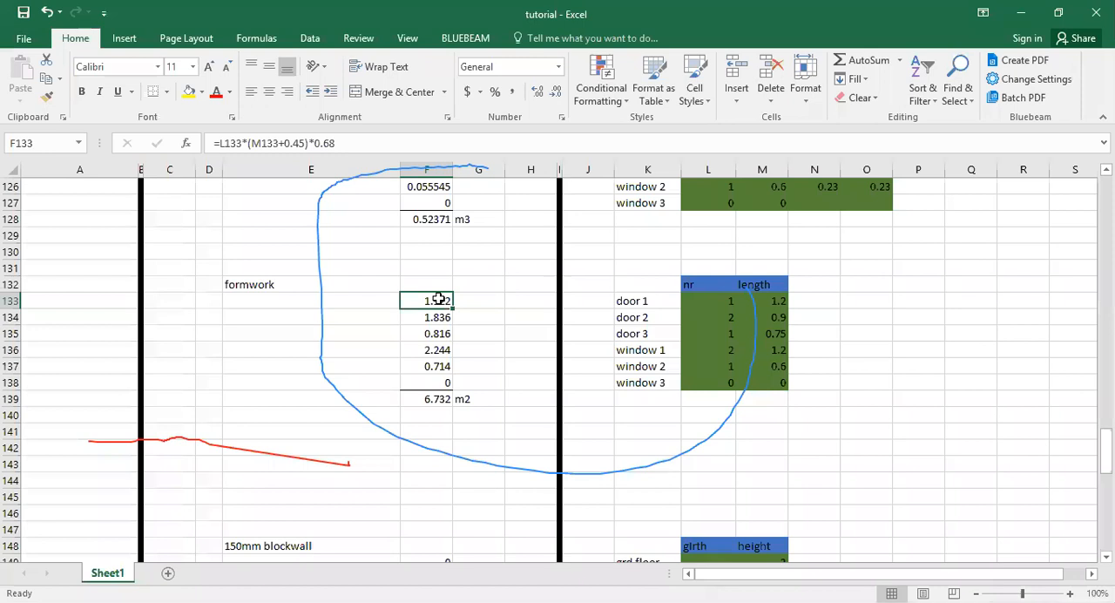
{"action": "key", "text": "alt+Tab"}
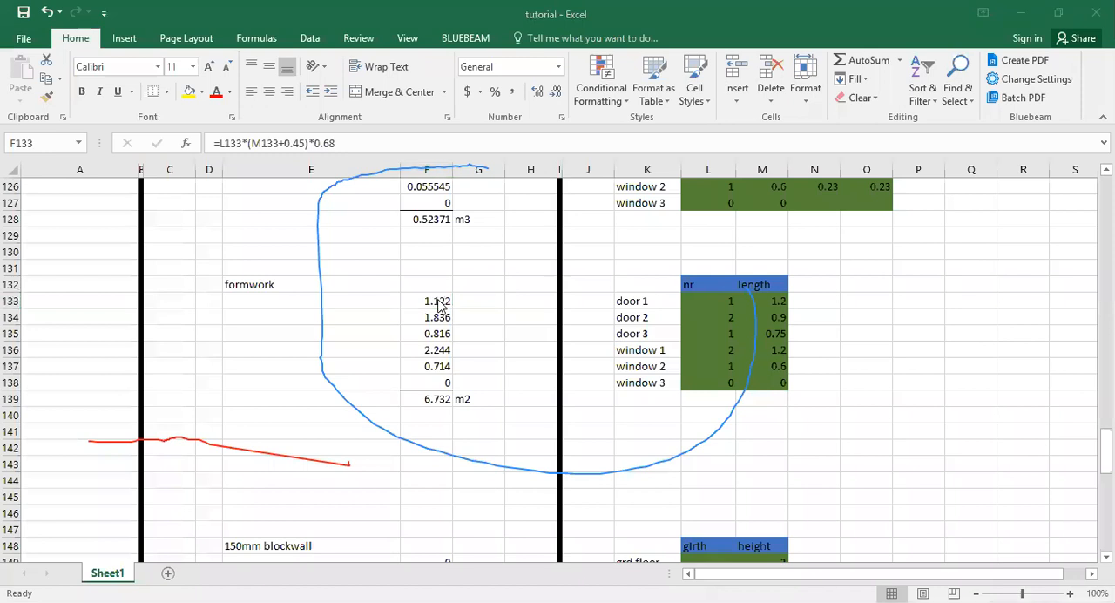
{"action": "key", "text": "alt+Tab"}
{"action": "left_click_drag", "start_coordinate": [477, 278], "coordinate": [514, 325]}
{"action": "left_click_drag", "start_coordinate": [566, 349], "coordinate": [591, 358]}
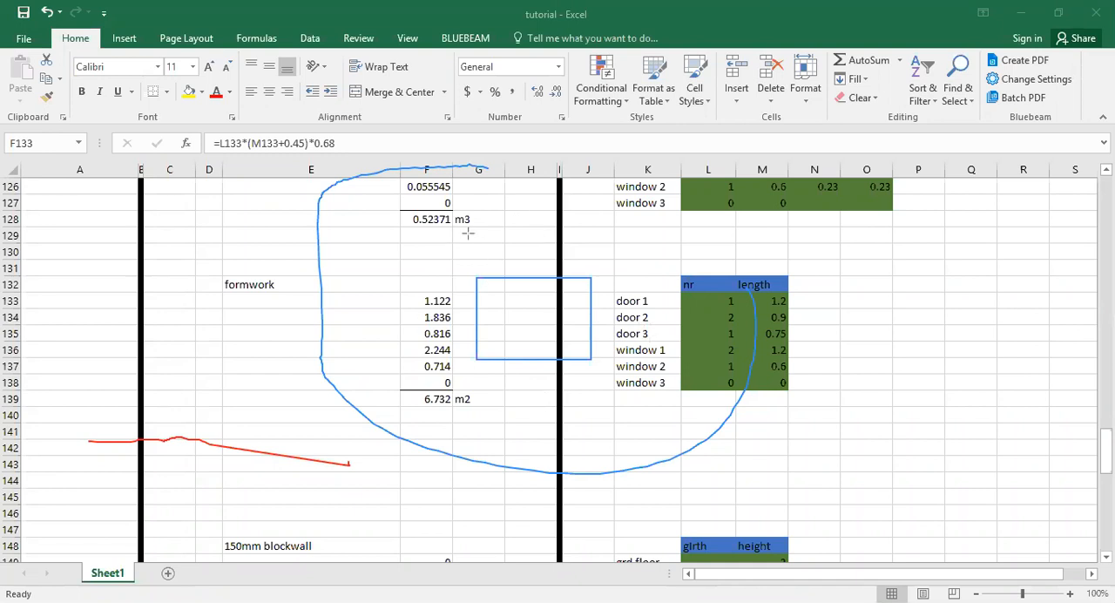
{"action": "left_click_drag", "start_coordinate": [477, 303], "coordinate": [486, 328]}
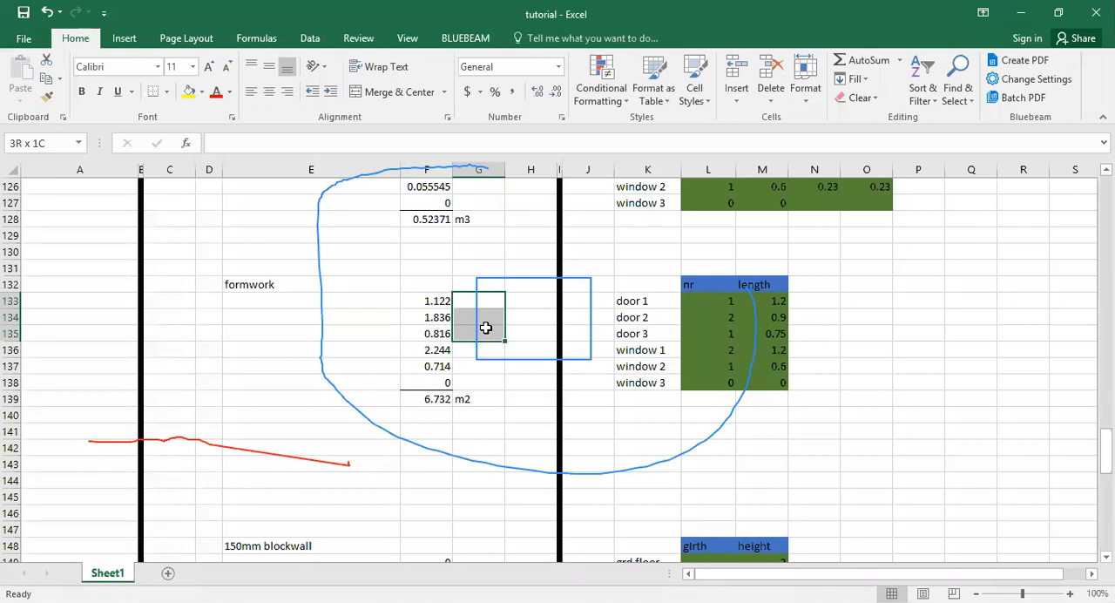
{"action": "left_click_drag", "start_coordinate": [503, 348], "coordinate": [580, 386]}
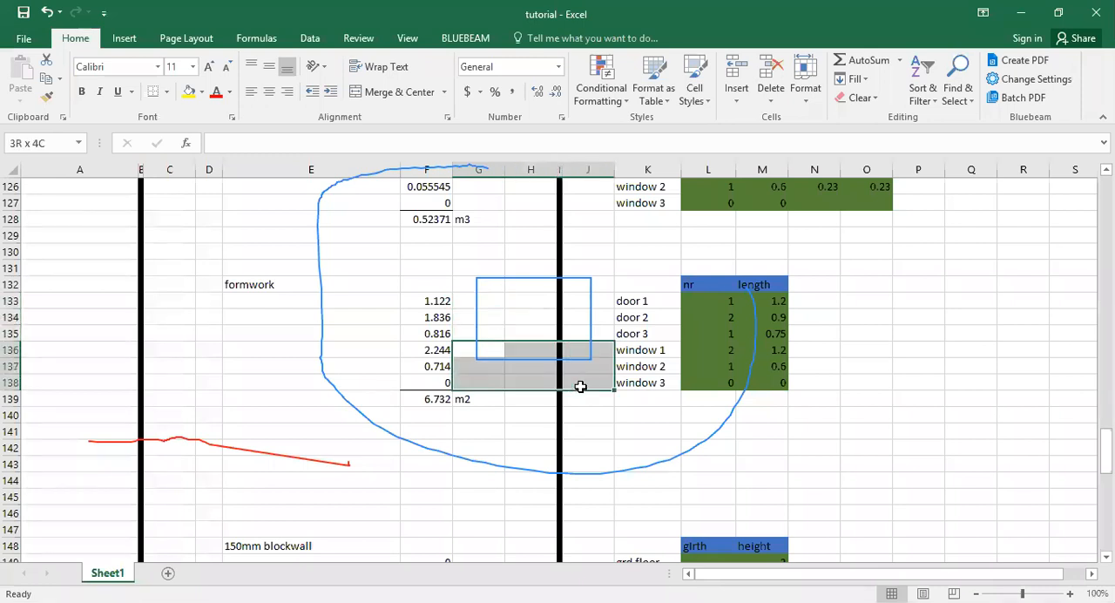
{"action": "left_click_drag", "start_coordinate": [581, 284], "coordinate": [587, 356]}
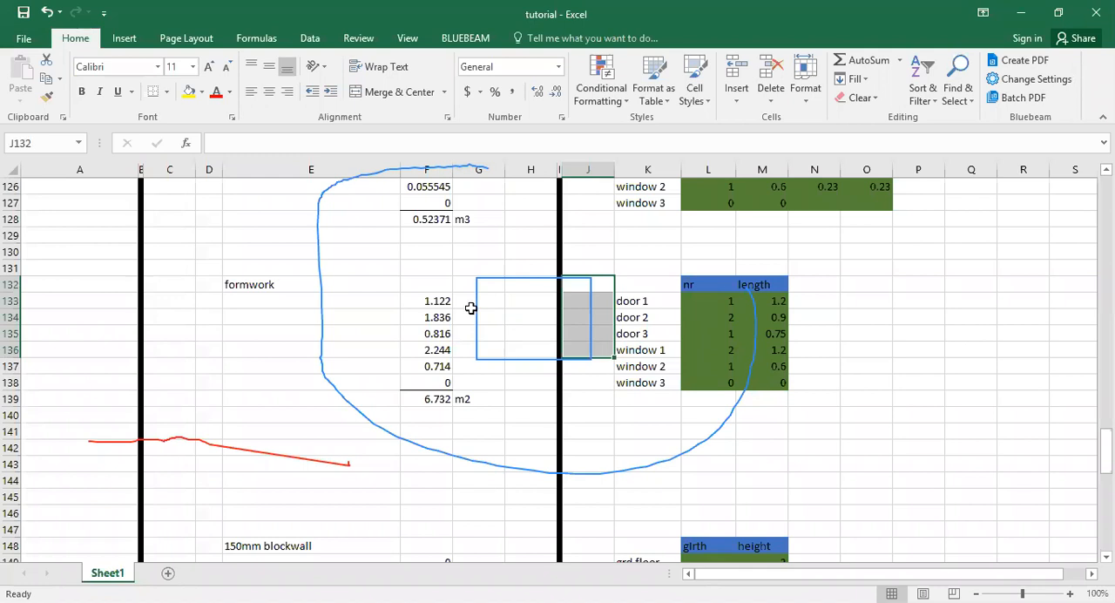
{"action": "left_click", "coordinate": [470, 309]}
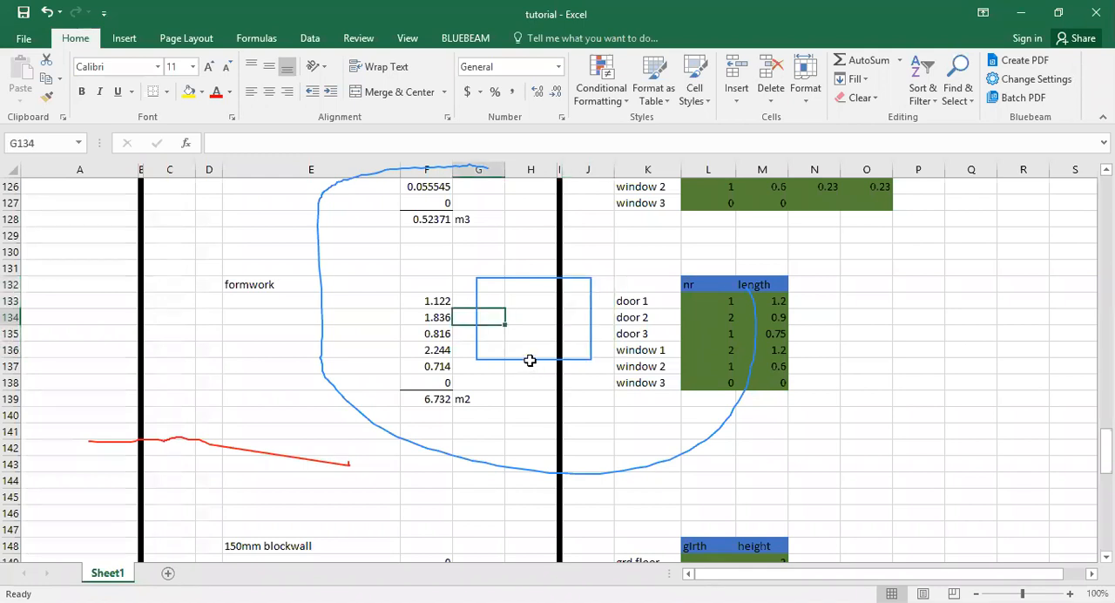
{"action": "left_click", "coordinate": [528, 364]}
{"action": "left_click", "coordinate": [589, 320]}
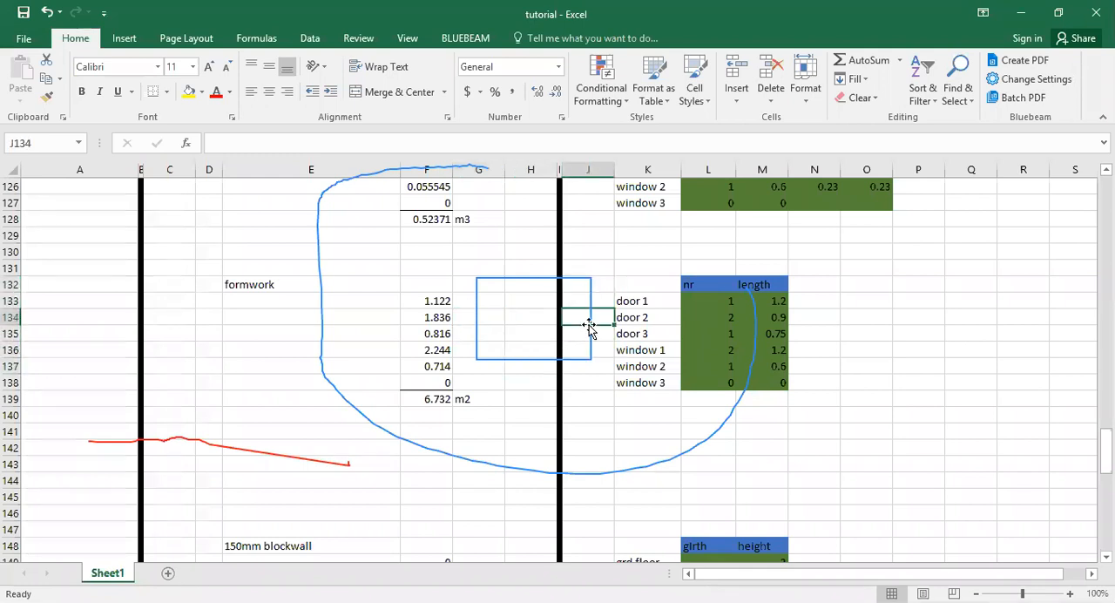
{"action": "left_click", "coordinate": [590, 325]}
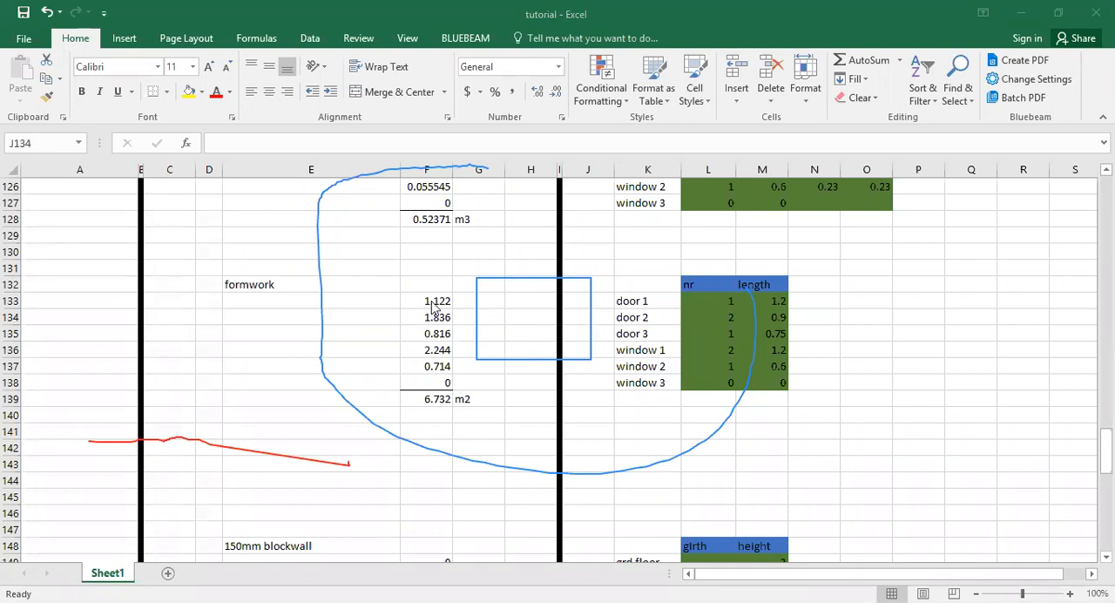
{"action": "key", "text": "BackSpace"}
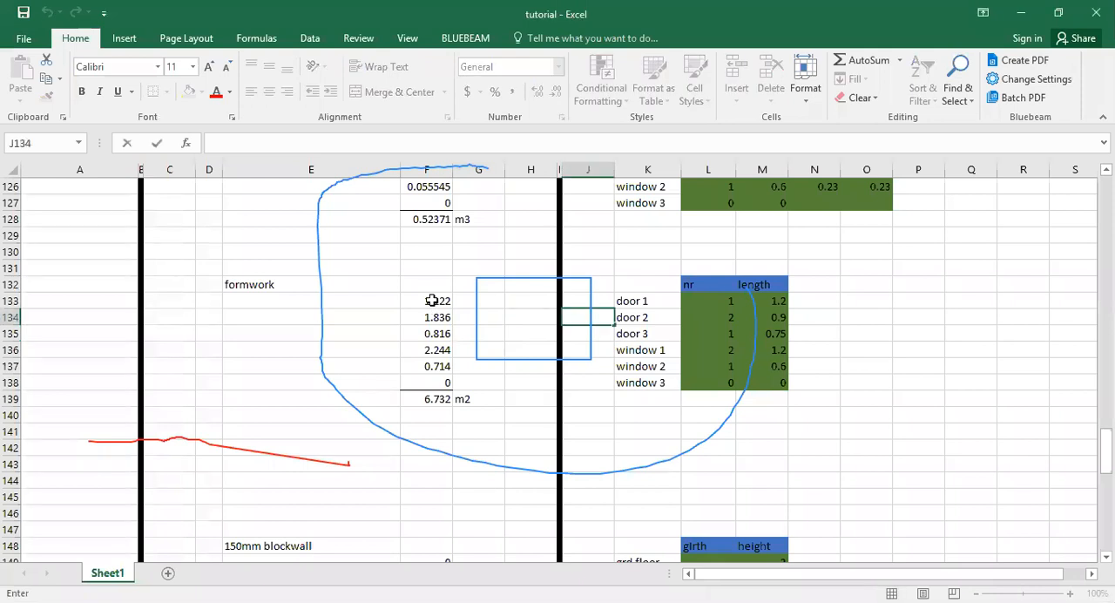
Examine the door 1 formwork formula in F133 and its cell references, leaving it without editing.
{"action": "left_click", "coordinate": [432, 300]}
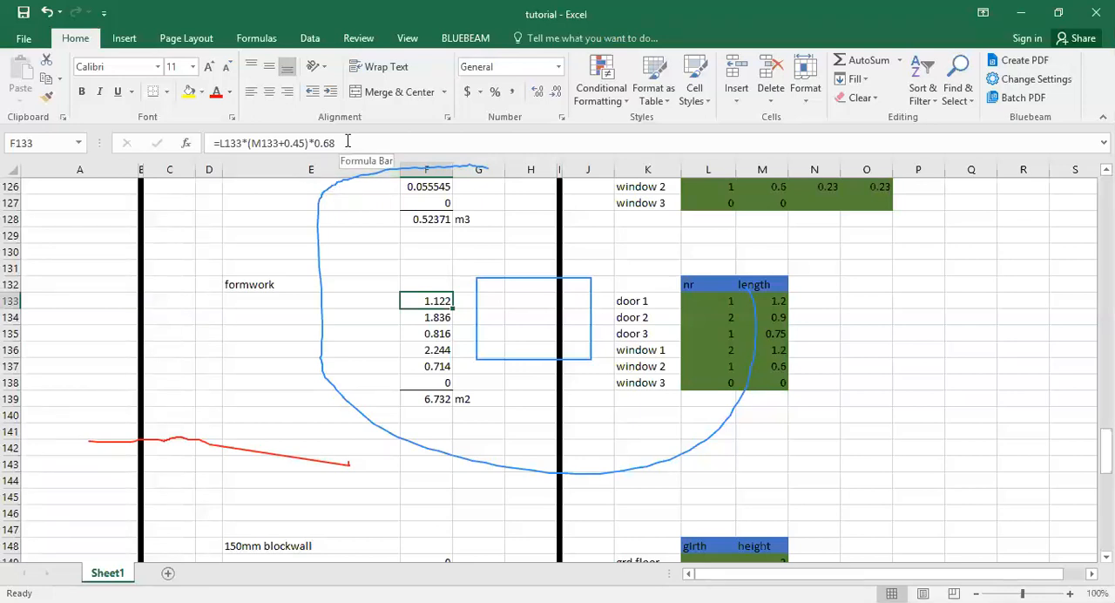
{"action": "left_click", "coordinate": [304, 143]}
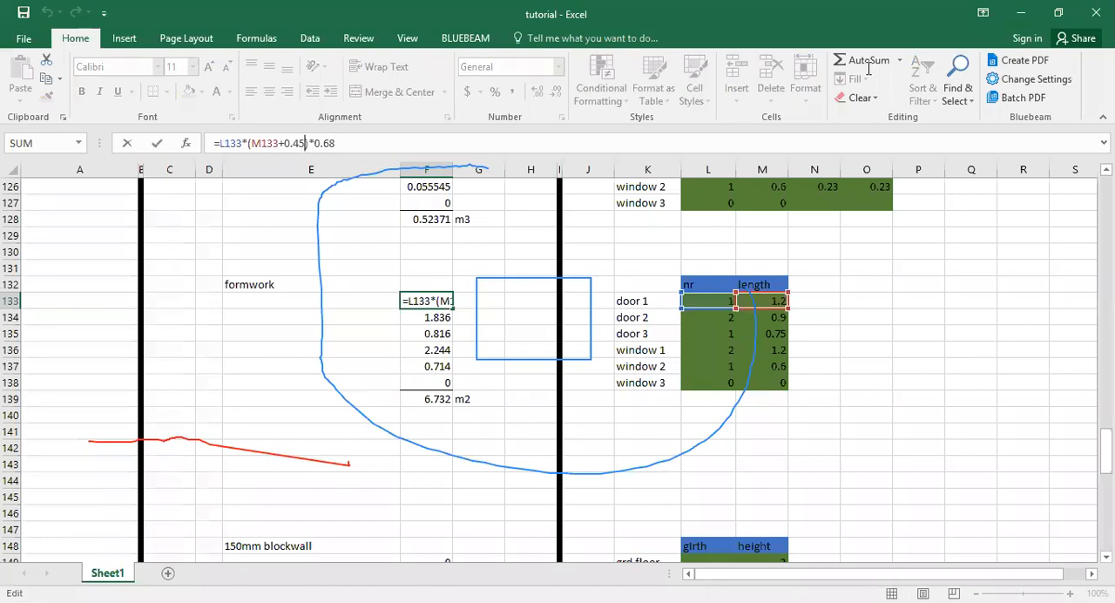
{"action": "left_click", "coordinate": [732, 276]}
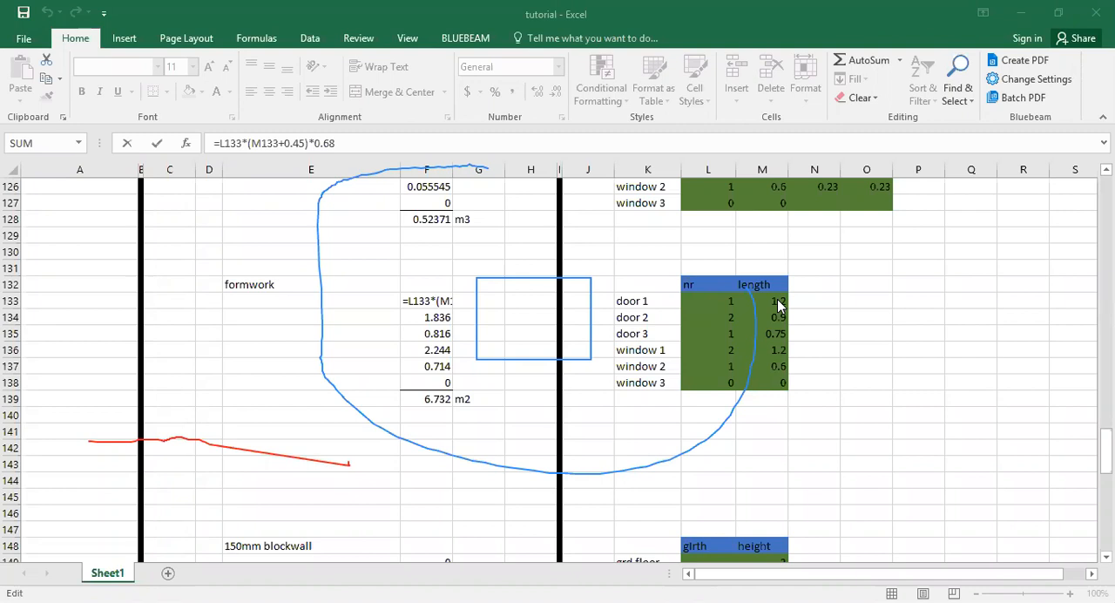
{"action": "left_click", "coordinate": [267, 150]}
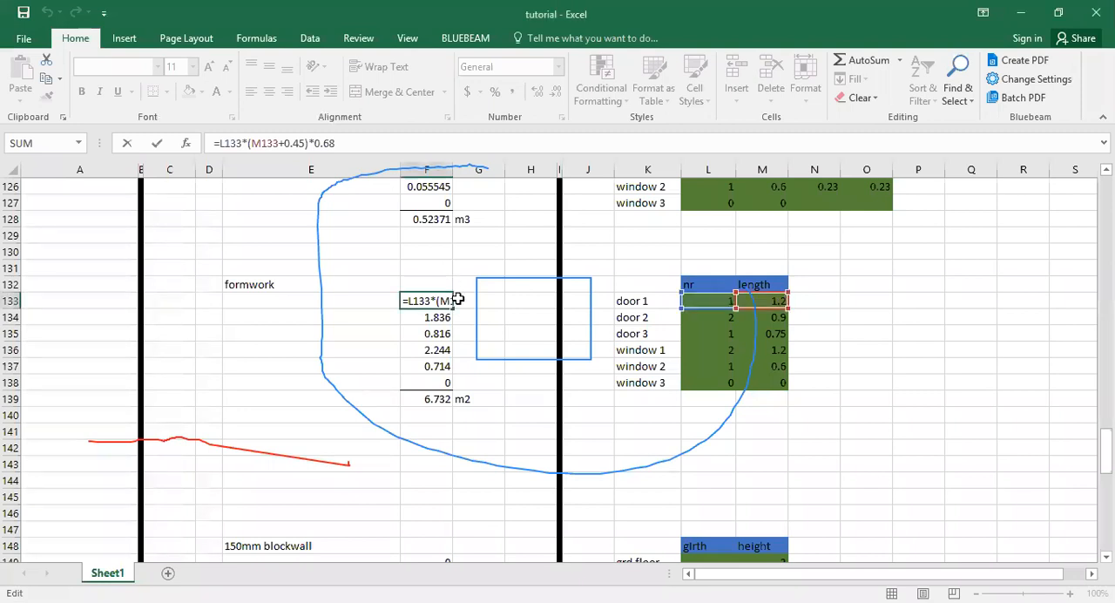
{"action": "key", "text": "Escape"}
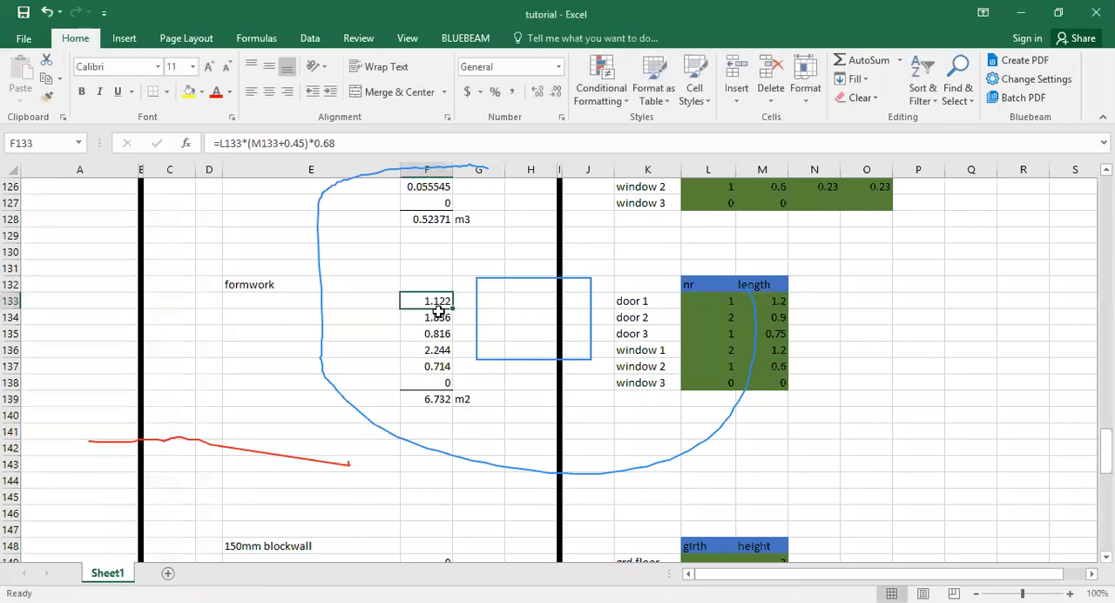
Select the rectangle annotation beside the formwork quantities and delete it.
{"action": "left_click", "coordinate": [439, 312]}
{"action": "left_click", "coordinate": [425, 299]}
{"action": "left_click", "coordinate": [478, 280]}
{"action": "key", "text": "Up"}
{"action": "key", "text": "Up"}
{"action": "key", "text": "Up"}
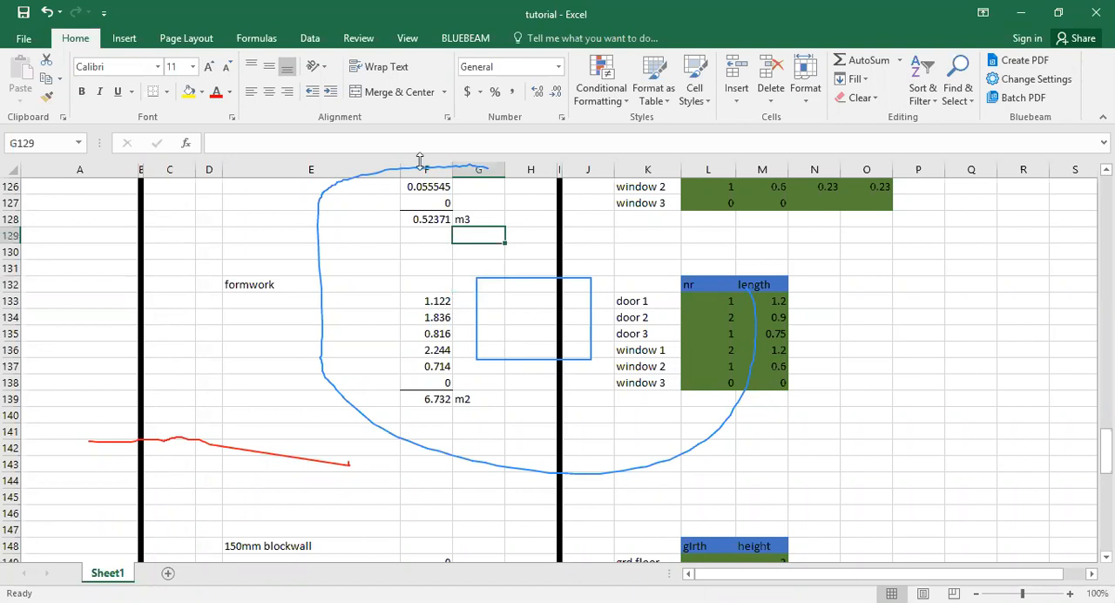
{"action": "left_click", "coordinate": [479, 278]}
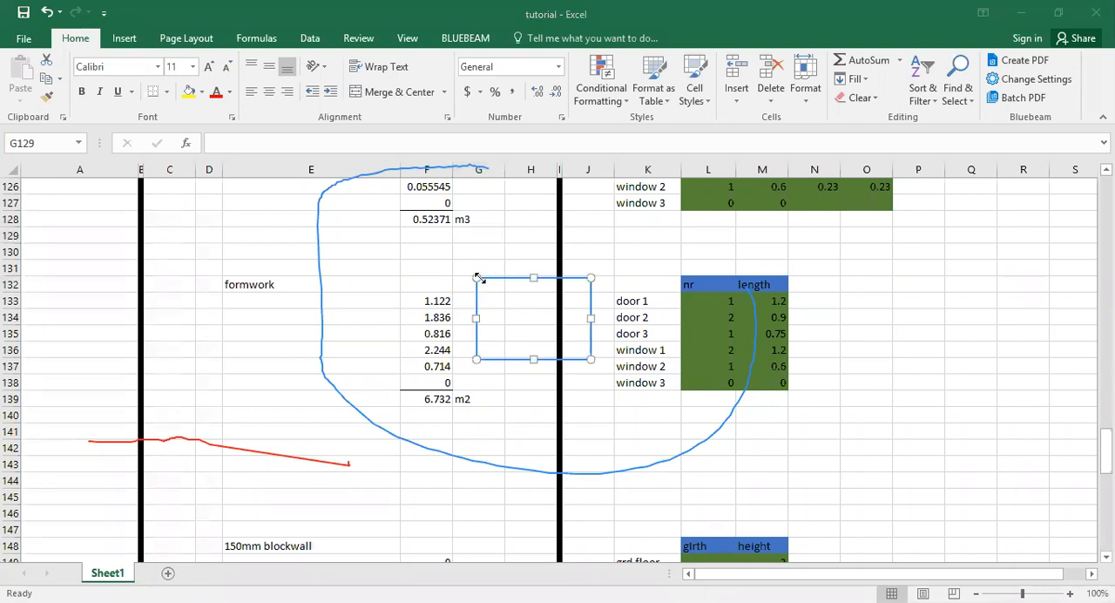
{"action": "left_click_drag", "start_coordinate": [532, 279], "coordinate": [535, 284]}
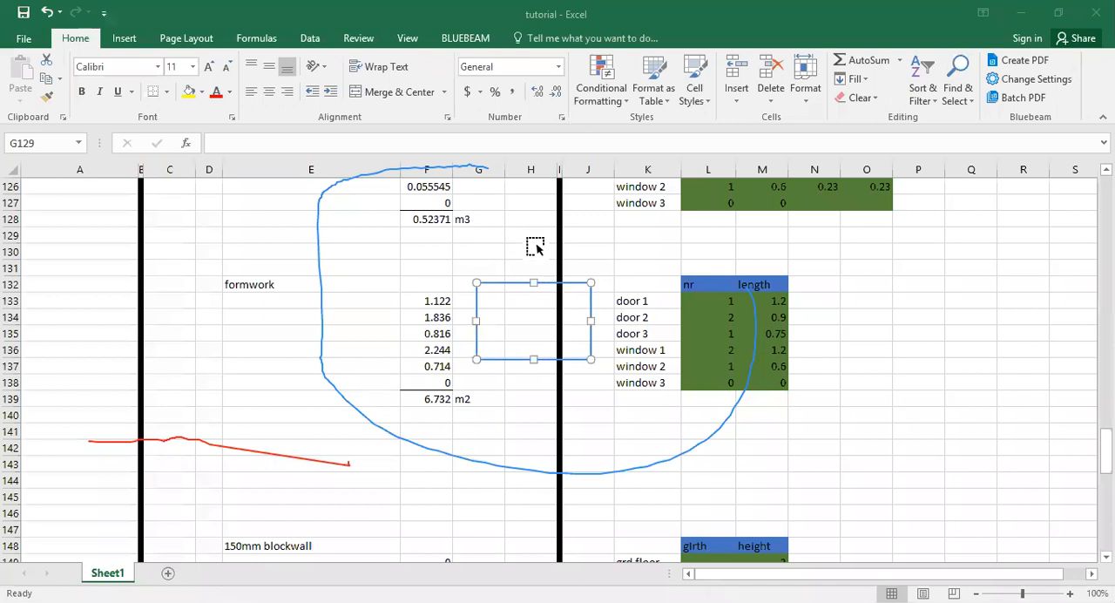
{"action": "key", "text": "Delete"}
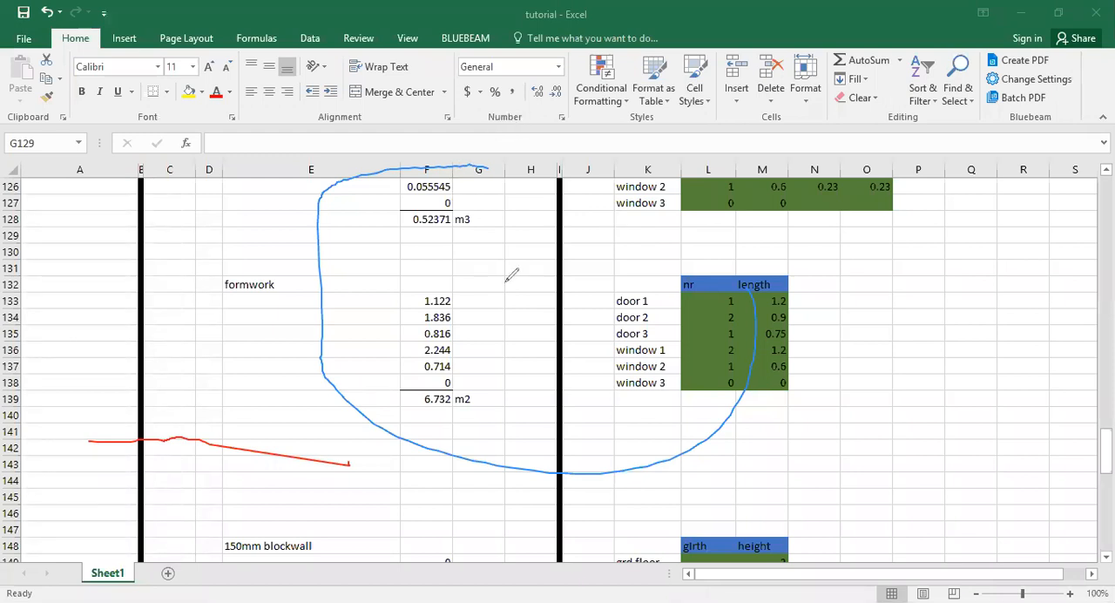
Sketch a freehand U-shaped line between the formwork quantities and their dimensions, and clear all ink annotations from the sheet.
{"action": "mouse_move", "coordinate": [505, 297]}
{"action": "left_mouse_down"}
{"action": "mouse_move", "coordinate": [515, 374]}
{"action": "mouse_move", "coordinate": [575, 400]}
{"action": "mouse_move", "coordinate": [688, 375]}
{"action": "mouse_move", "coordinate": [700, 286]}
{"action": "left_mouse_up"}
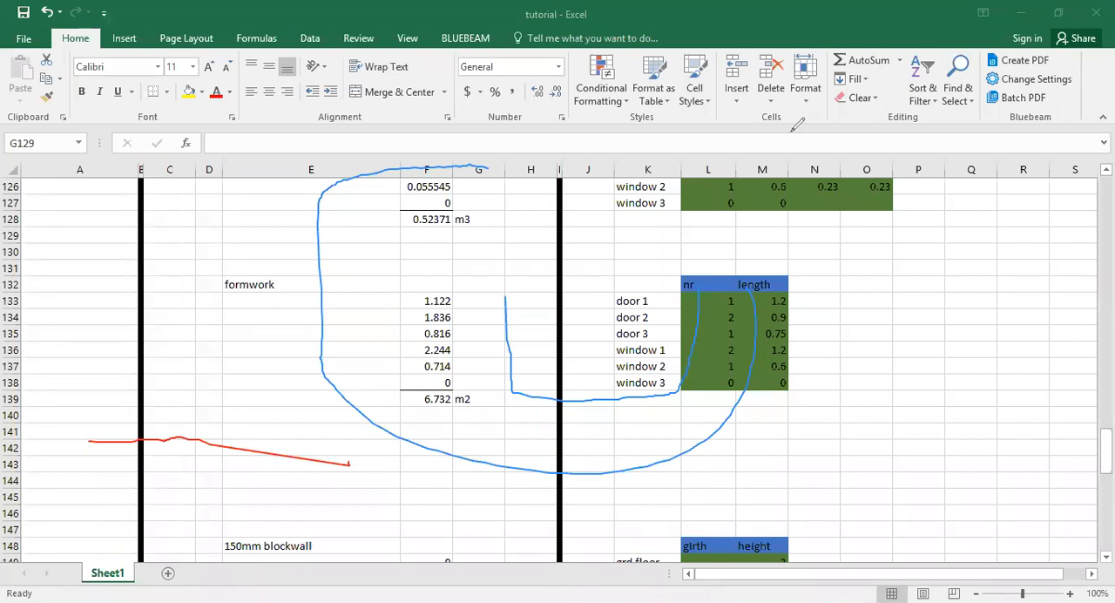
{"action": "left_click", "coordinate": [521, 400]}
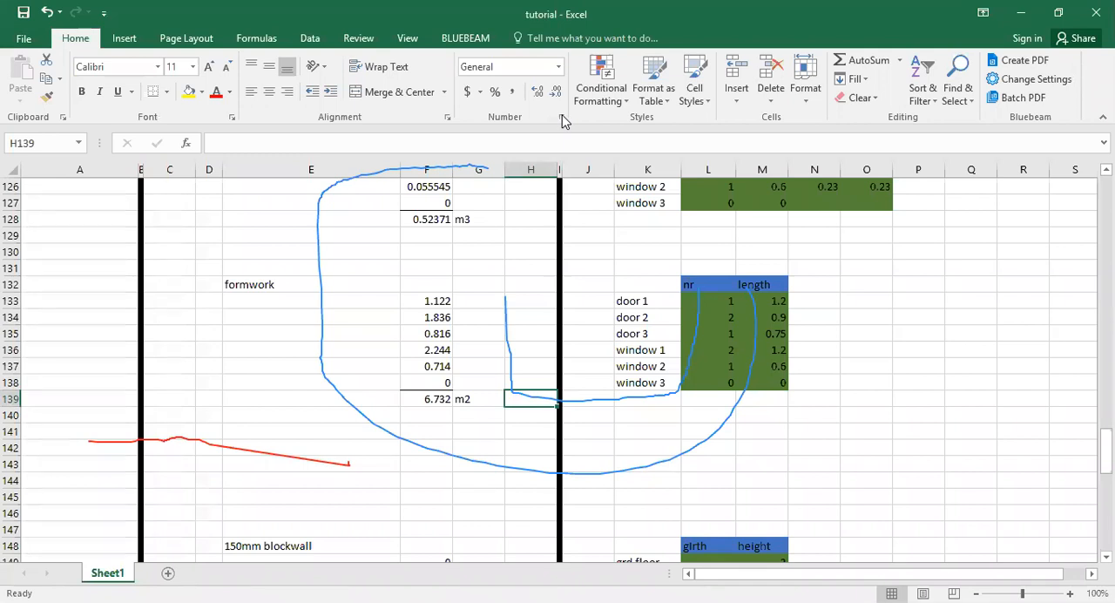
{"action": "left_click", "coordinate": [493, 319]}
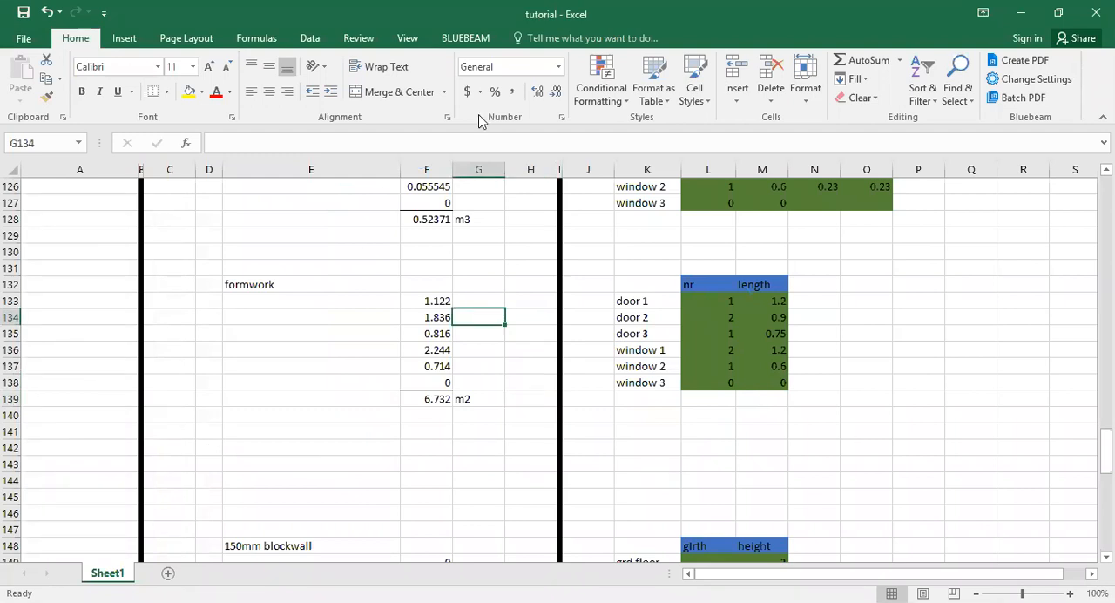
Return to the door 1 formwork cell F133 to inspect its formula.
{"action": "key", "text": "alt+Tab"}
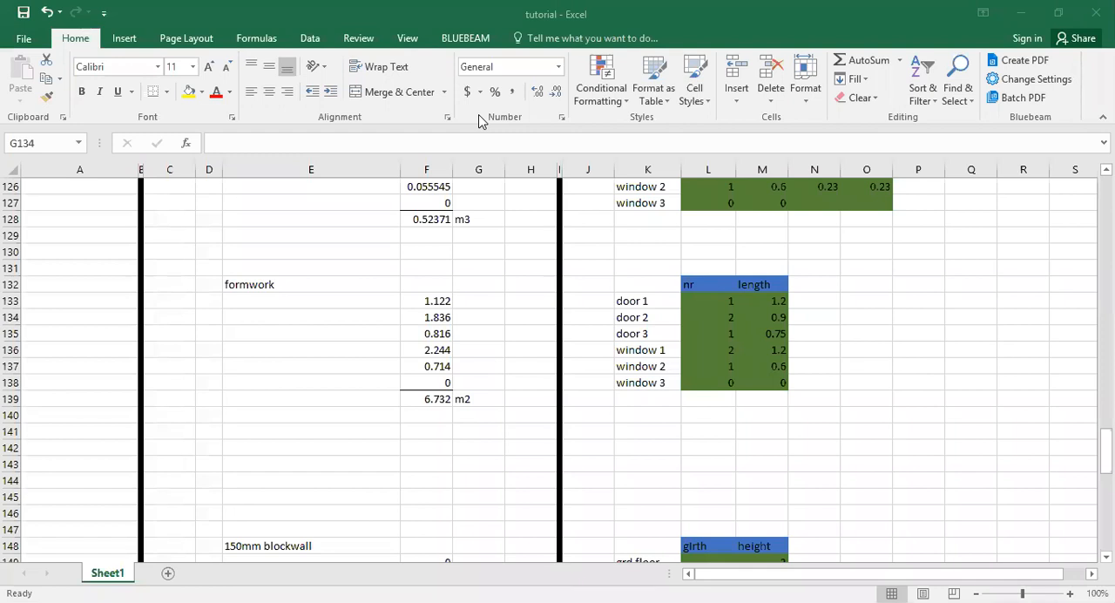
{"action": "left_click", "coordinate": [428, 298]}
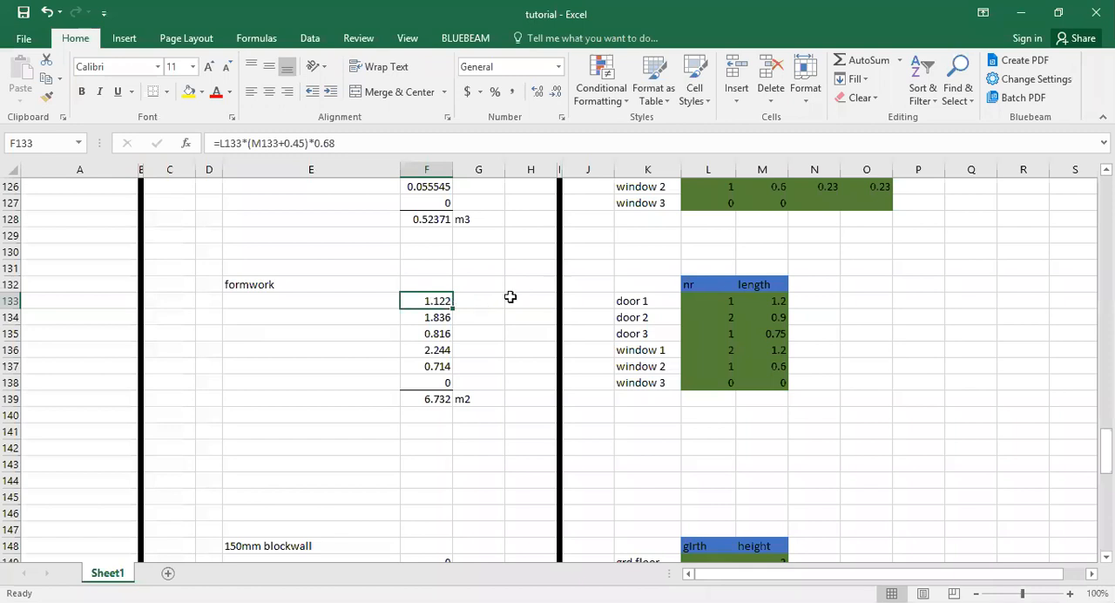
Inspect the door 1 length reference in M133 and the door 1 formwork formula in F133.
{"action": "key", "text": "alt+Tab"}
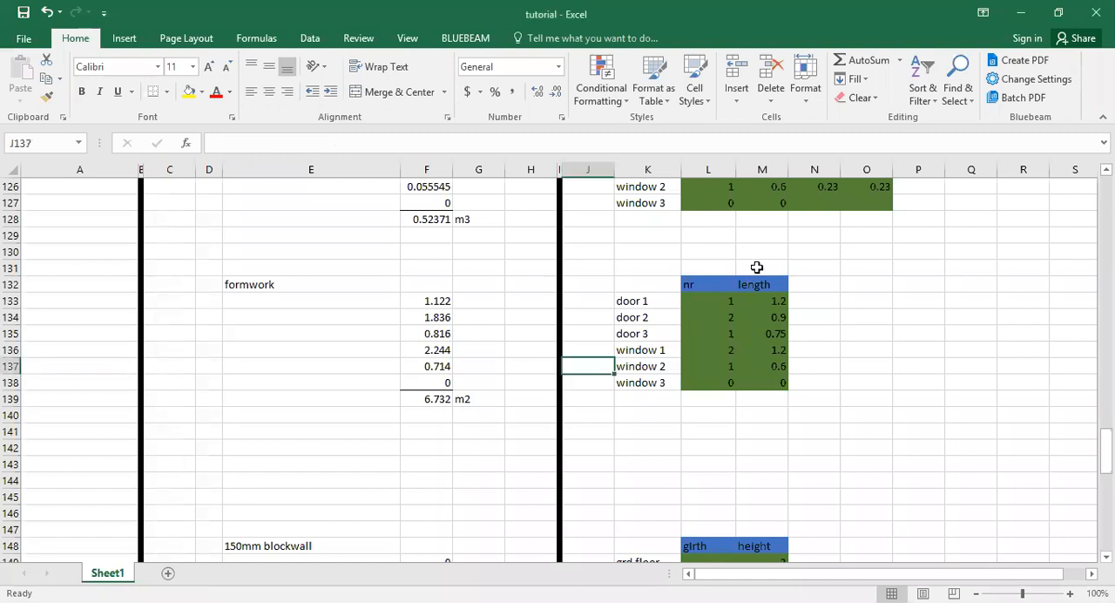
{"action": "left_click", "coordinate": [778, 301]}
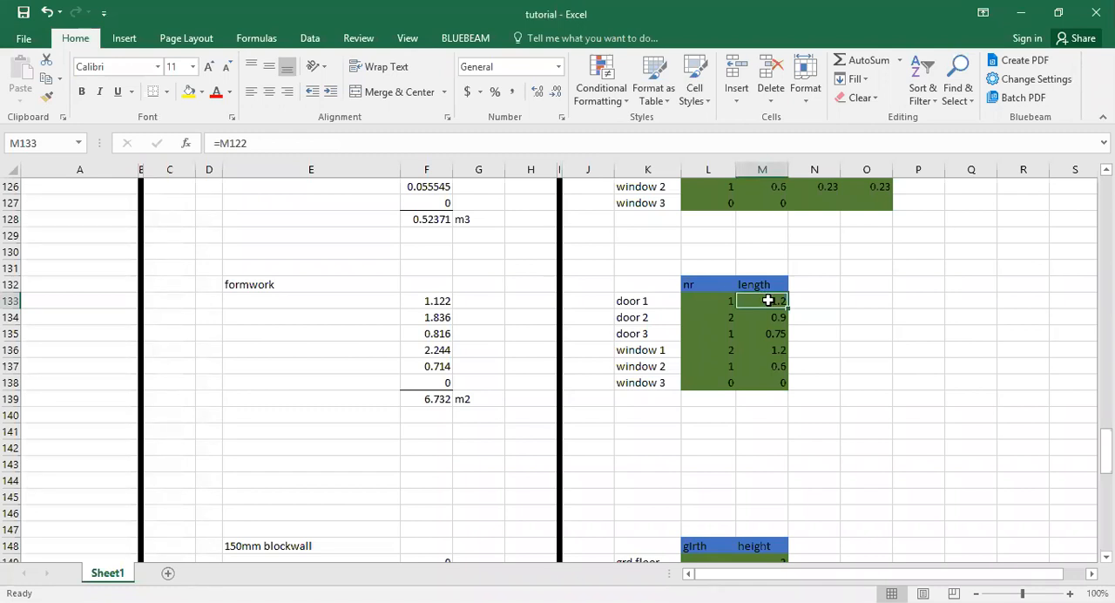
{"action": "left_click", "coordinate": [440, 301]}
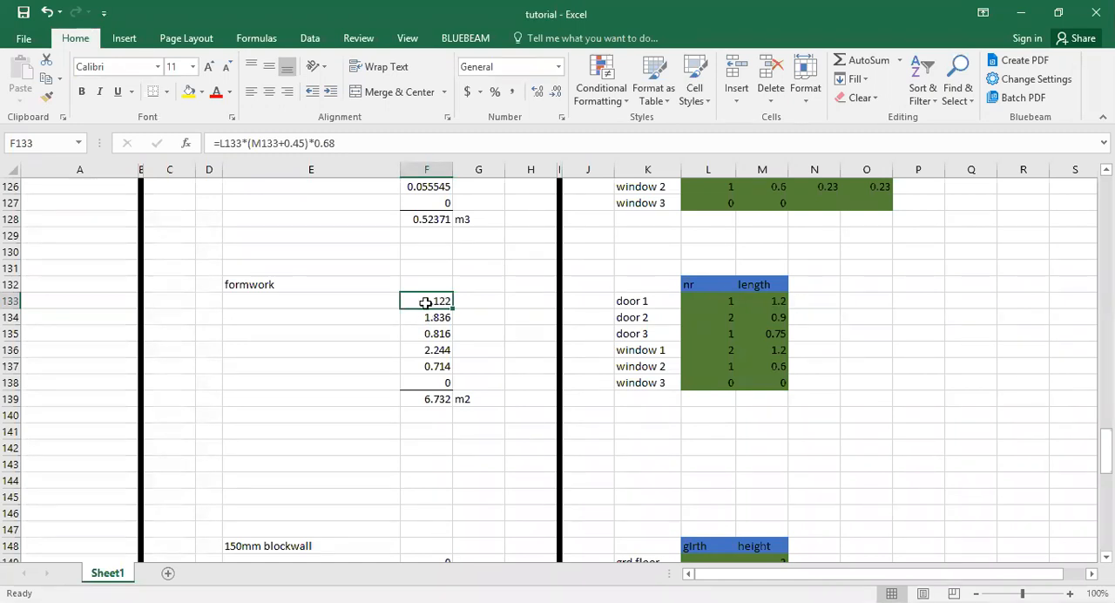
Clear the formwork quantities of all doors and windows in F133:F138.
{"action": "left_click_drag", "start_coordinate": [426, 302], "coordinate": [429, 376]}
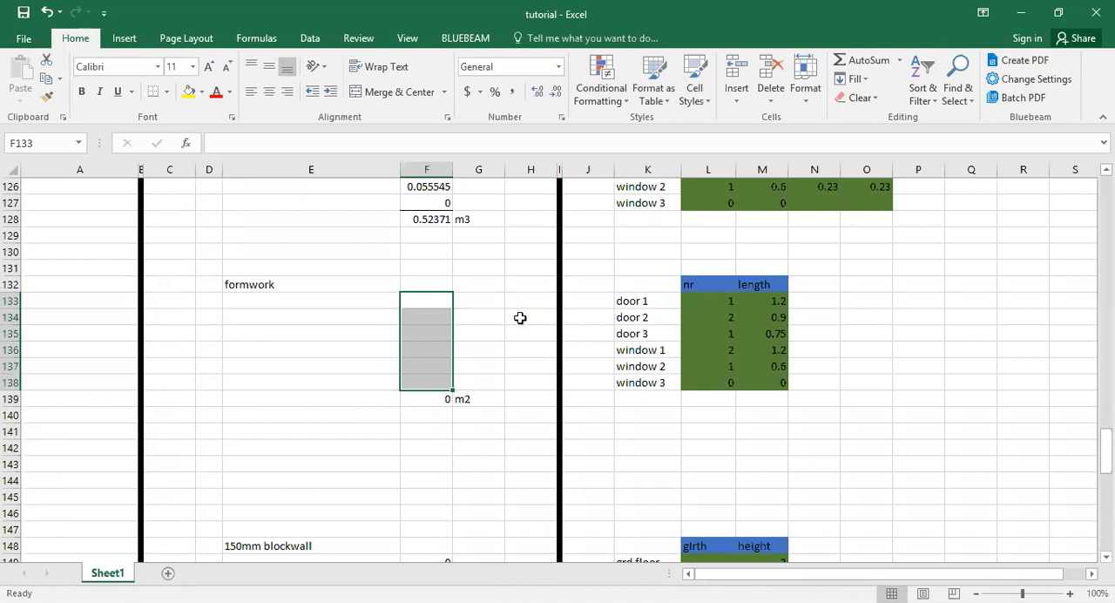
{"action": "scroll", "coordinate": [383, 311], "scroll_direction": "down", "scroll_amount": 3}
{"action": "scroll", "coordinate": [415, 299], "scroll_direction": "up", "scroll_amount": 3}
Begin a new door 1 formwork formula in F133 with an opening bracket and the length reference M133.
{"action": "left_click", "coordinate": [416, 299]}
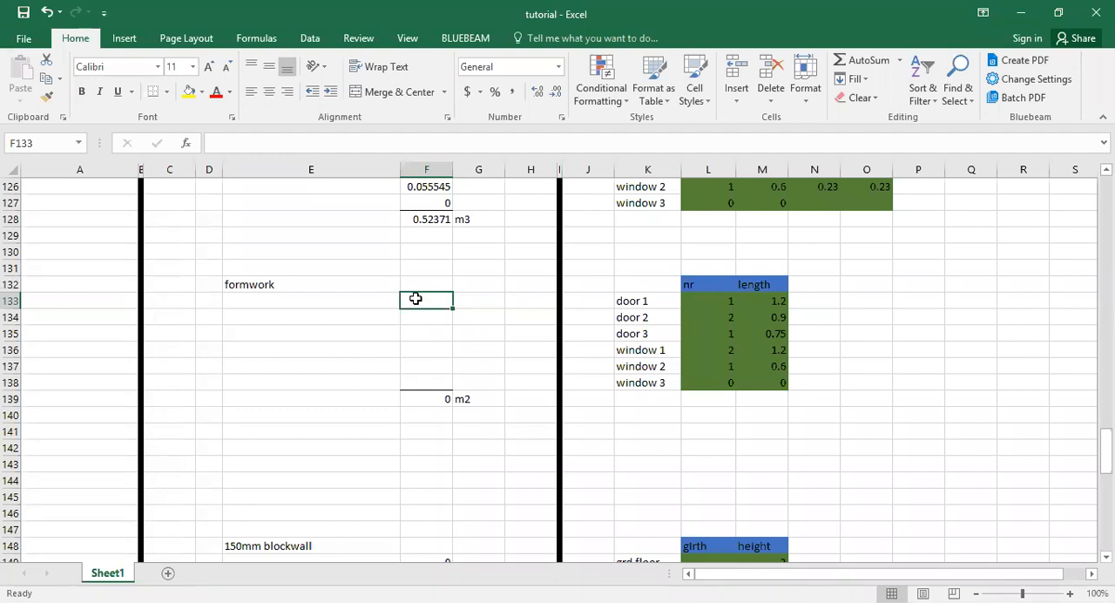
{"action": "type", "text": "="}
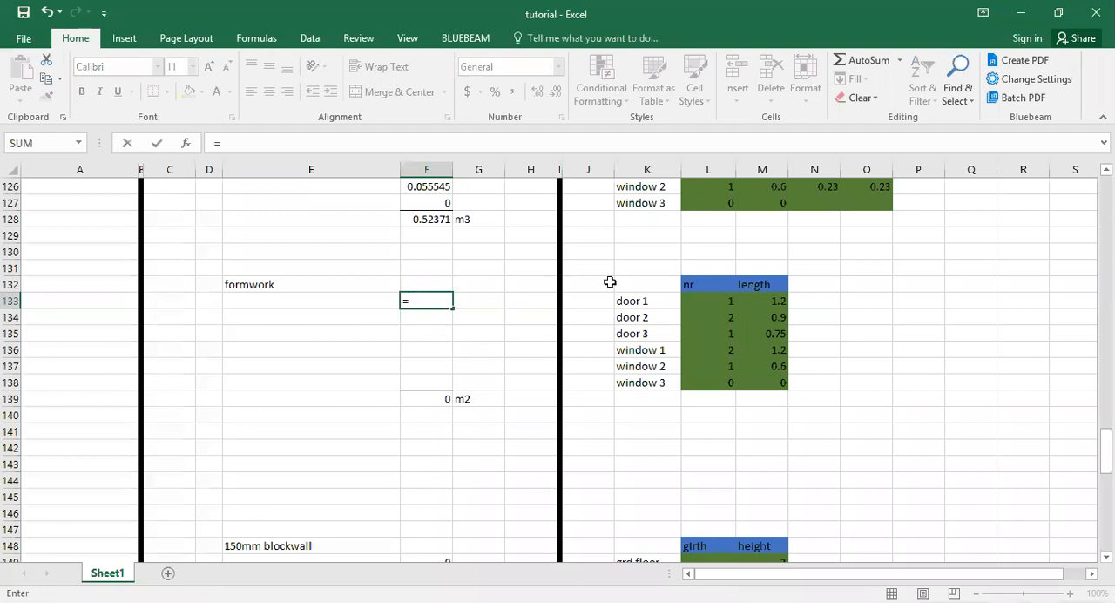
{"action": "left_click", "coordinate": [770, 302]}
{"action": "key", "text": "BackSpace"}
{"action": "key", "text": "BackSpace"}
{"action": "key", "text": "BackSpace"}
{"action": "key", "text": "BackSpace"}
{"action": "type", "text": "("}
{"action": "left_click", "coordinate": [770, 302]}
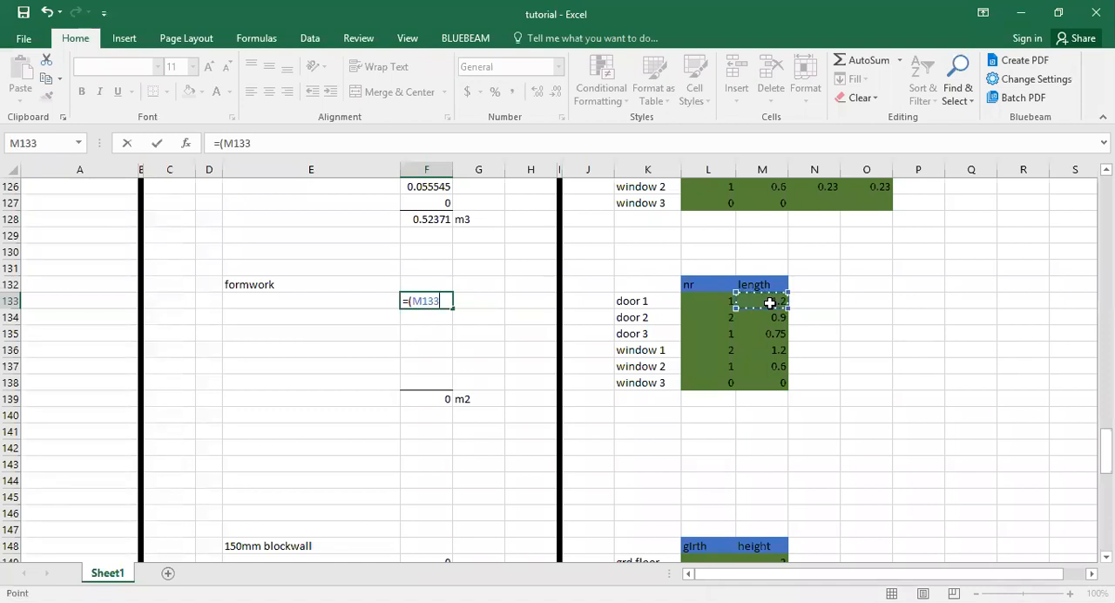
Add 0.45 to the length, double the sum and bracket it so that F133 reads =((M133+0.45)*2).
{"action": "type", "text": "+0."}
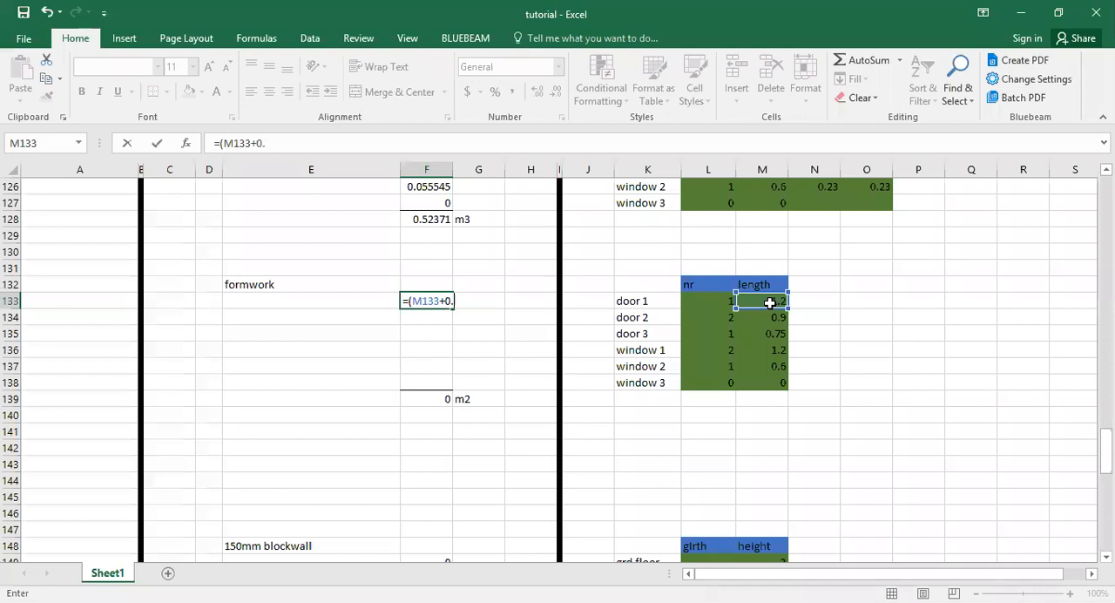
{"action": "type", "text": "45)"}
{"action": "type", "text": "*2"}
{"action": "type", "text": ")"}
{"action": "left_click", "coordinate": [219, 144]}
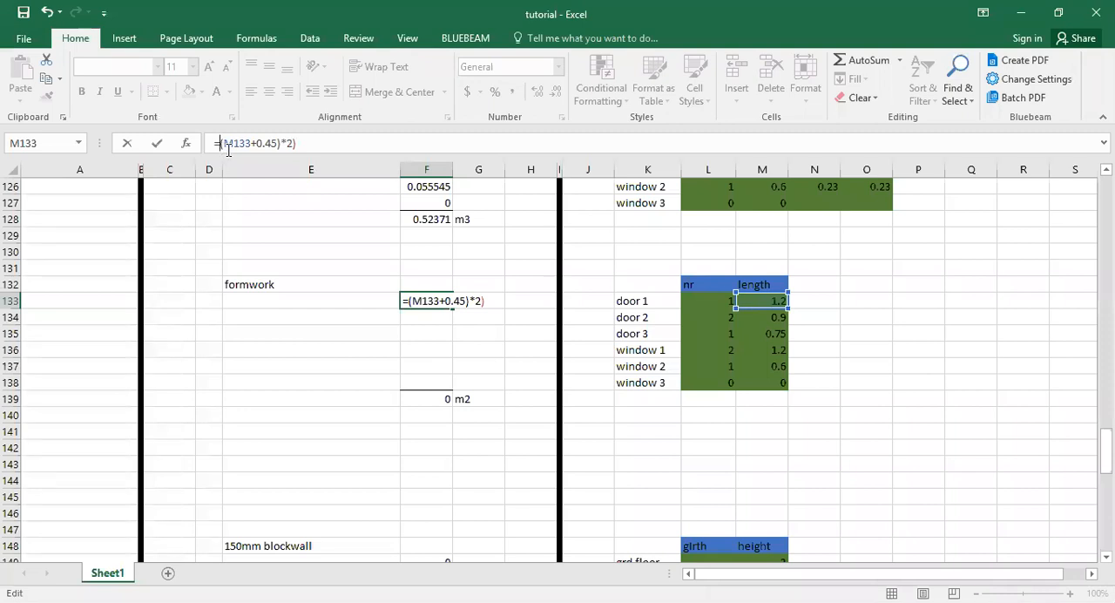
{"action": "type", "text": "("}
Append the reference M1338 as an added term and enter the F133 formula as =((M133+0.45)*2)+M1338.
{"action": "left_click", "coordinate": [310, 143]}
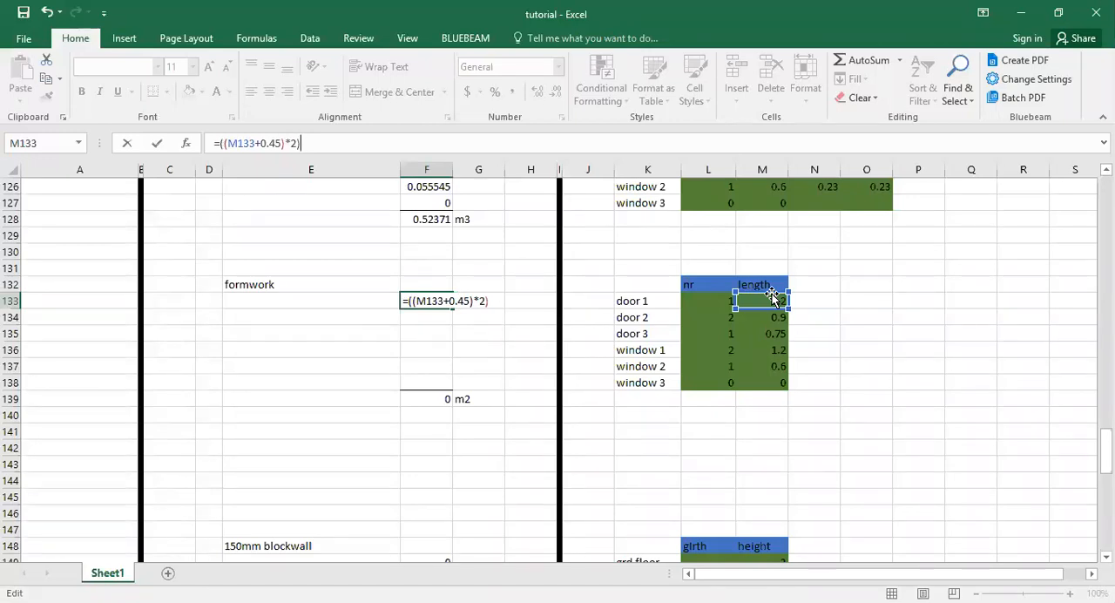
{"action": "type", "text": "+"}
{"action": "left_click", "coordinate": [760, 303]}
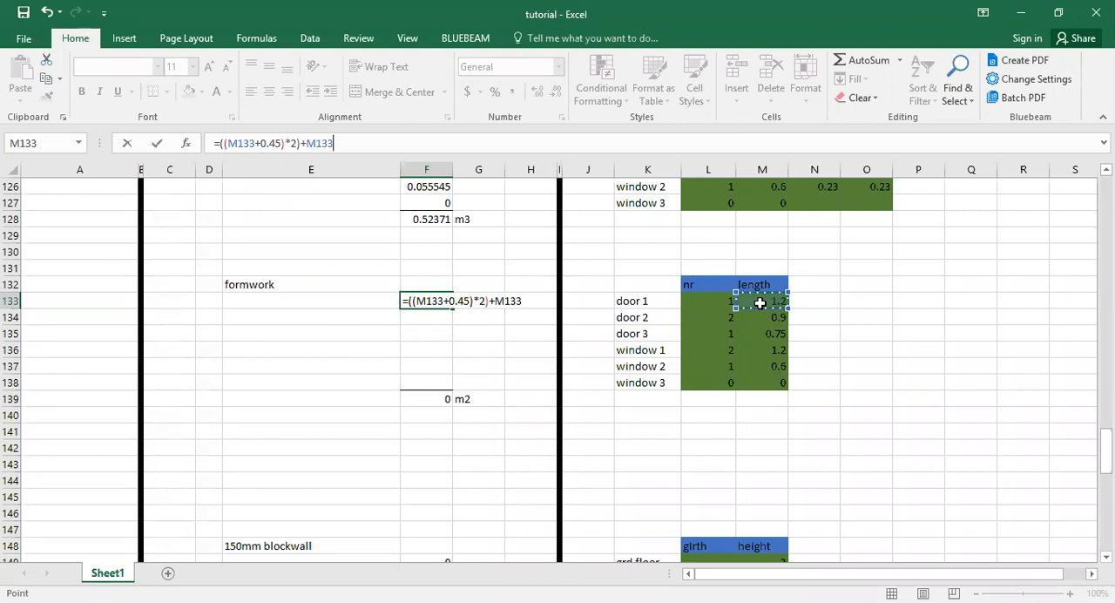
{"action": "type", "text": "8"}
{"action": "left_click", "coordinate": [760, 302]}
{"action": "left_click", "coordinate": [438, 298]}
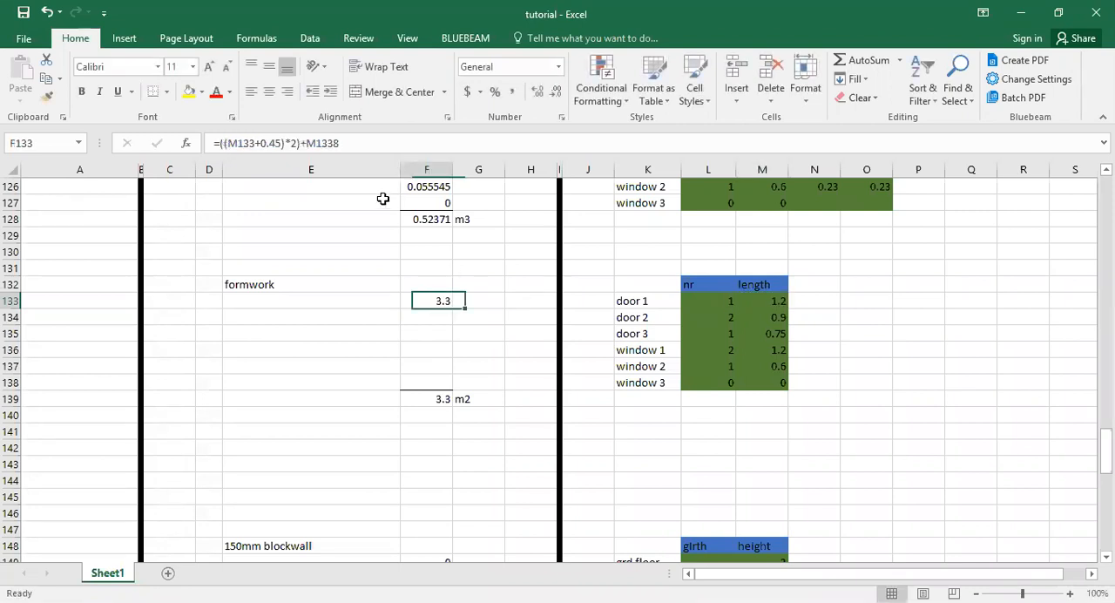
Bracket the whole F133 sum and multiply it by 0.23, giving =(((M133+0.45)*2)+M1338)*0.23.
{"action": "left_click", "coordinate": [383, 146]}
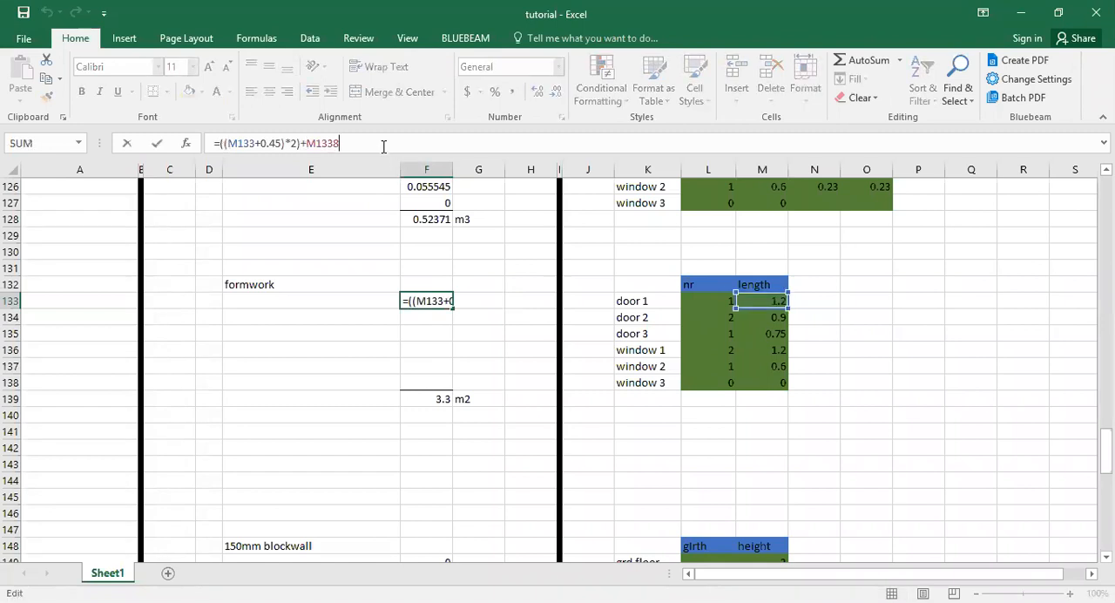
{"action": "type", "text": "*"}
{"action": "type", "text": ")"}
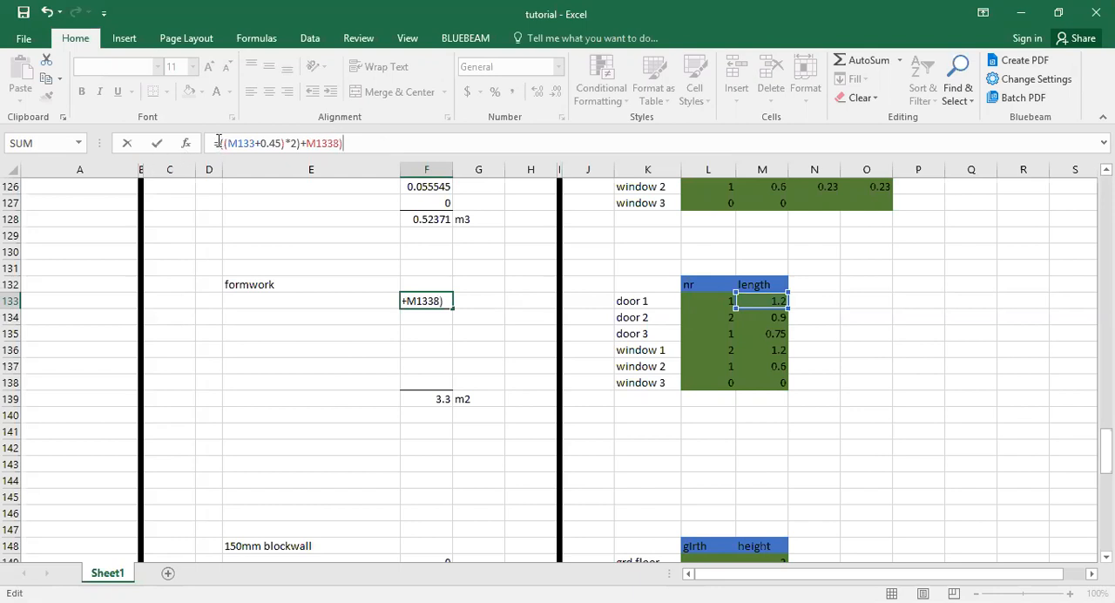
{"action": "type", "text": "("}
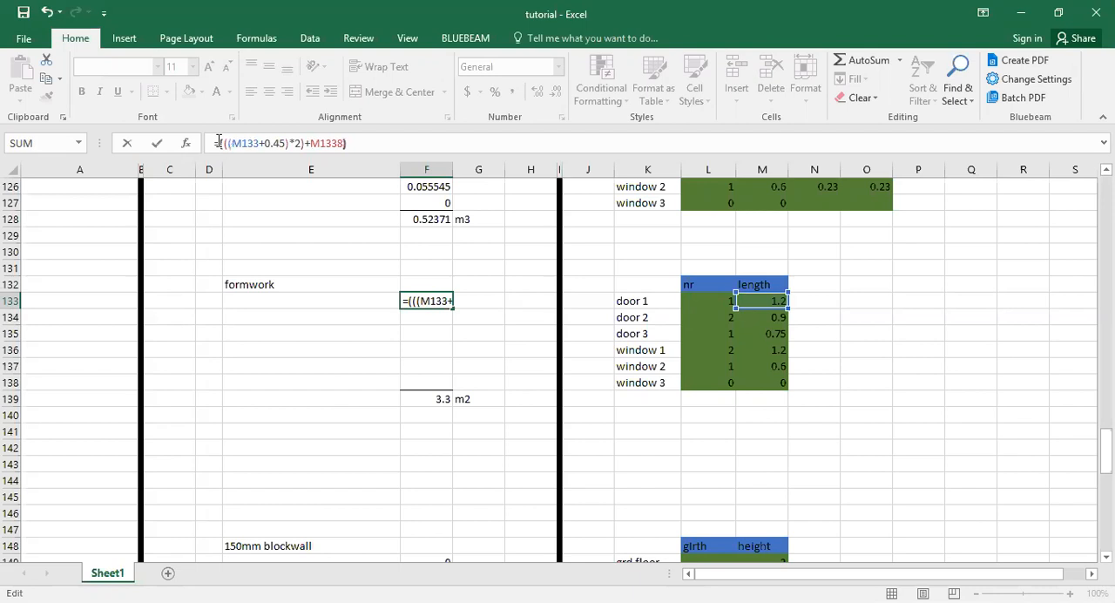
{"action": "left_click", "coordinate": [357, 139]}
{"action": "type", "text": "*0.23"}
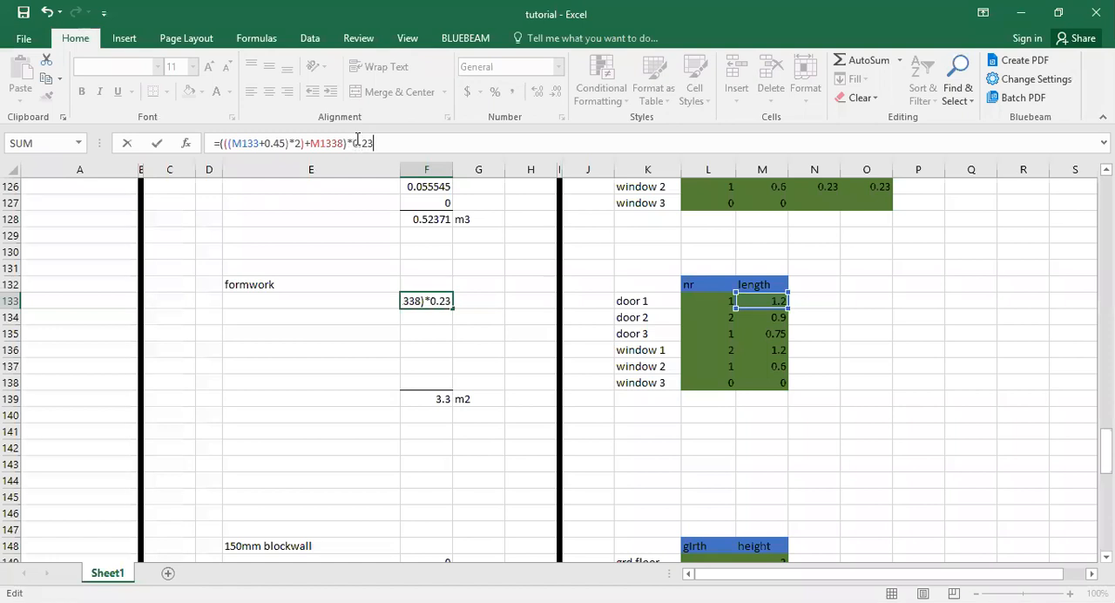
{"action": "key", "text": "Return"}
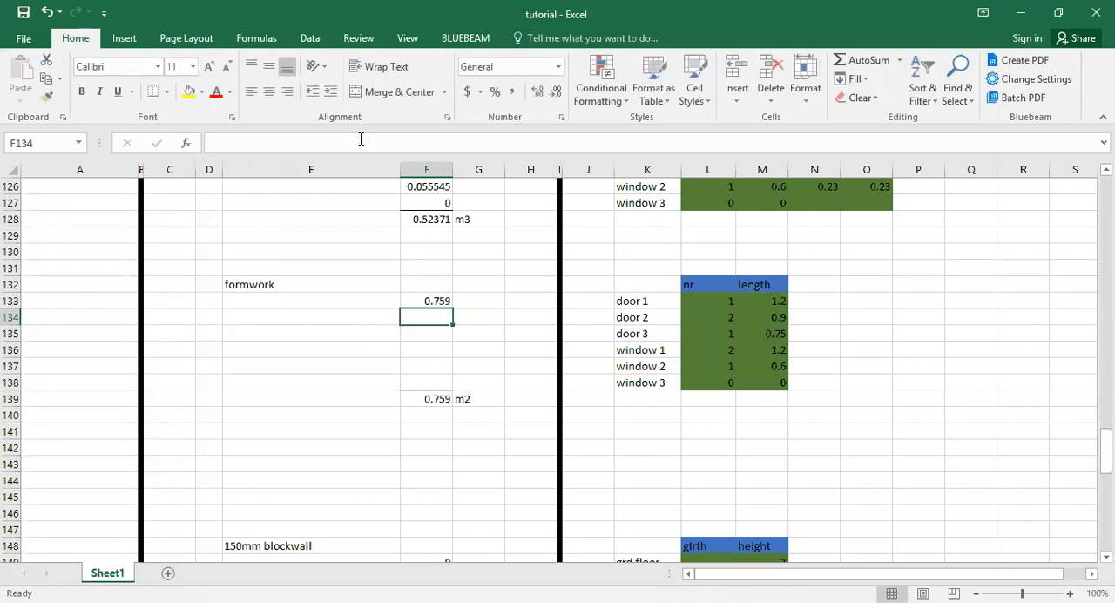
Fill the door 1 formwork formula from F133 down to window 3 in F138.
{"action": "left_click", "coordinate": [427, 301]}
{"action": "left_click_drag", "start_coordinate": [453, 308], "coordinate": [453, 382]}
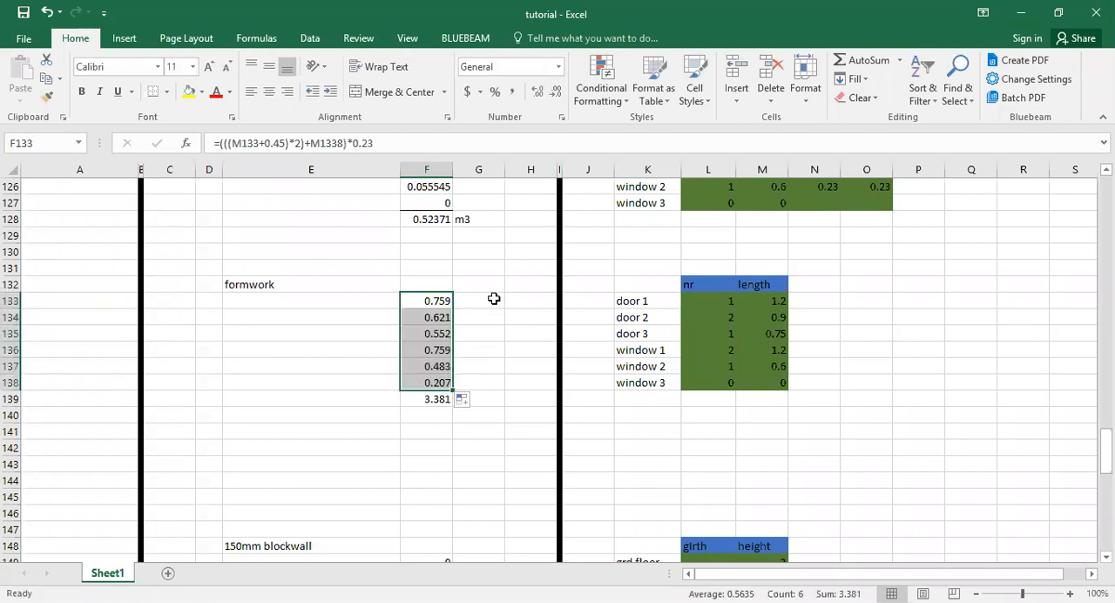
Check the new F133 formula against the door 1 length in M133 and the empty cell beside the length header.
{"action": "left_click", "coordinate": [445, 293]}
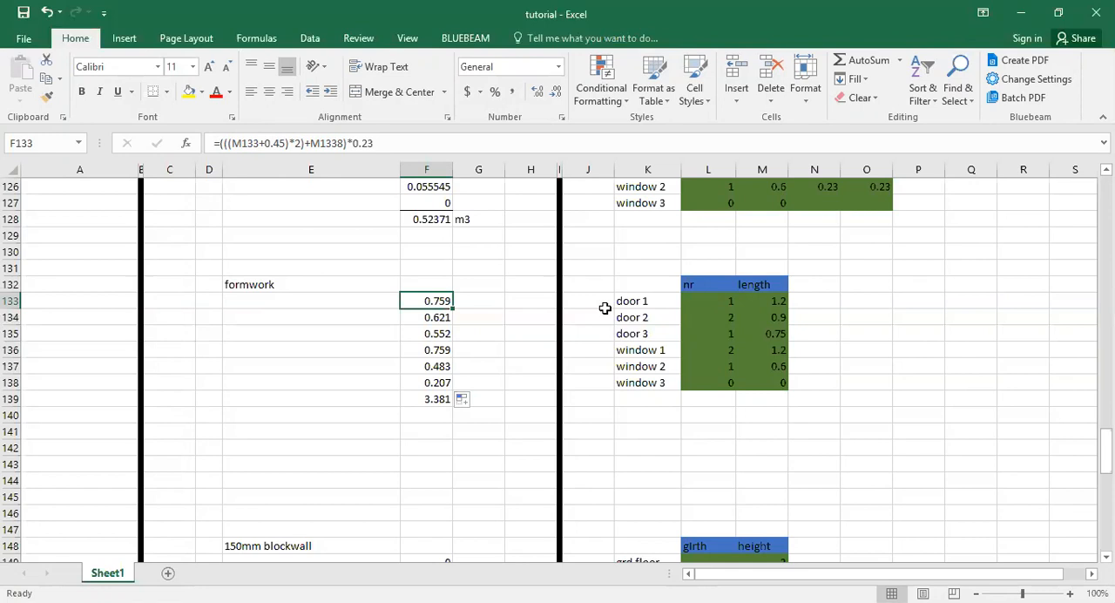
{"action": "left_click", "coordinate": [764, 301]}
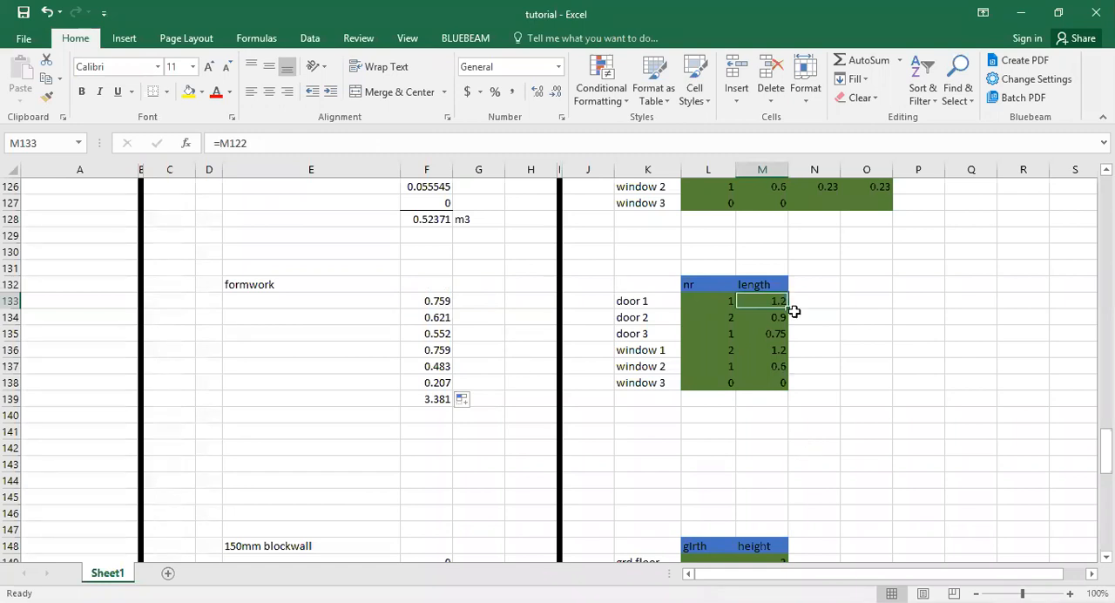
{"action": "left_click", "coordinate": [807, 285]}
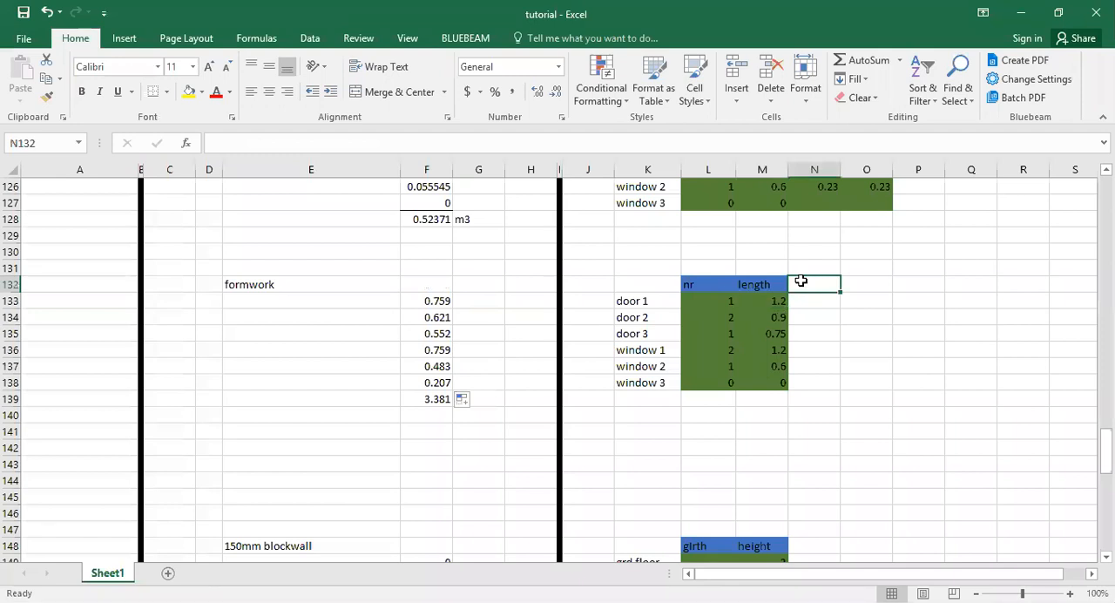
{"action": "key", "text": "alt+Tab"}
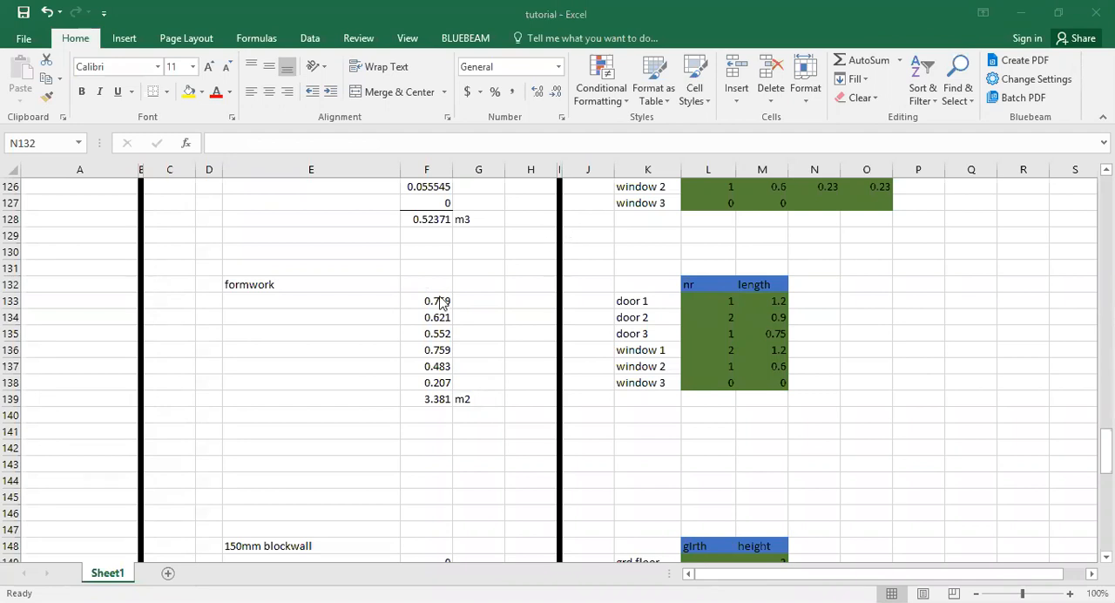
{"action": "key", "text": "alt+Tab"}
Enter the unit m2 in G139 beside the formwork total.
{"action": "left_click", "coordinate": [498, 387]}
{"action": "left_click", "coordinate": [497, 396]}
{"action": "type", "text": "M2"}
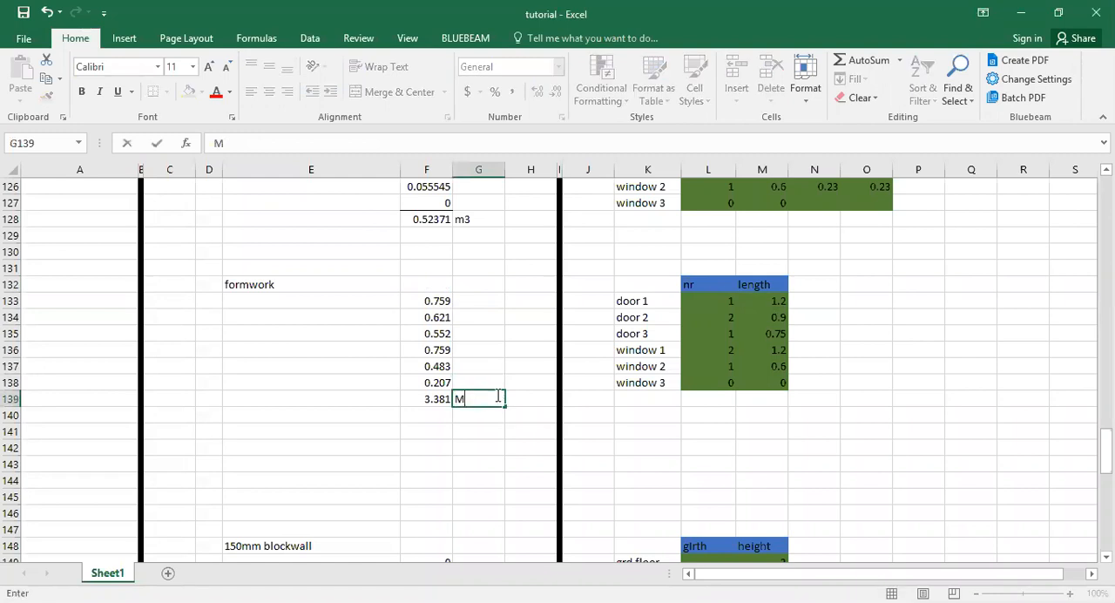
{"action": "key", "text": "BackSpace"}
{"action": "key", "text": "BackSpace"}
{"action": "type", "text": "m2"}
Check the total formula in F139 and restore the border line between F138 and the total.
{"action": "left_click", "coordinate": [433, 398]}
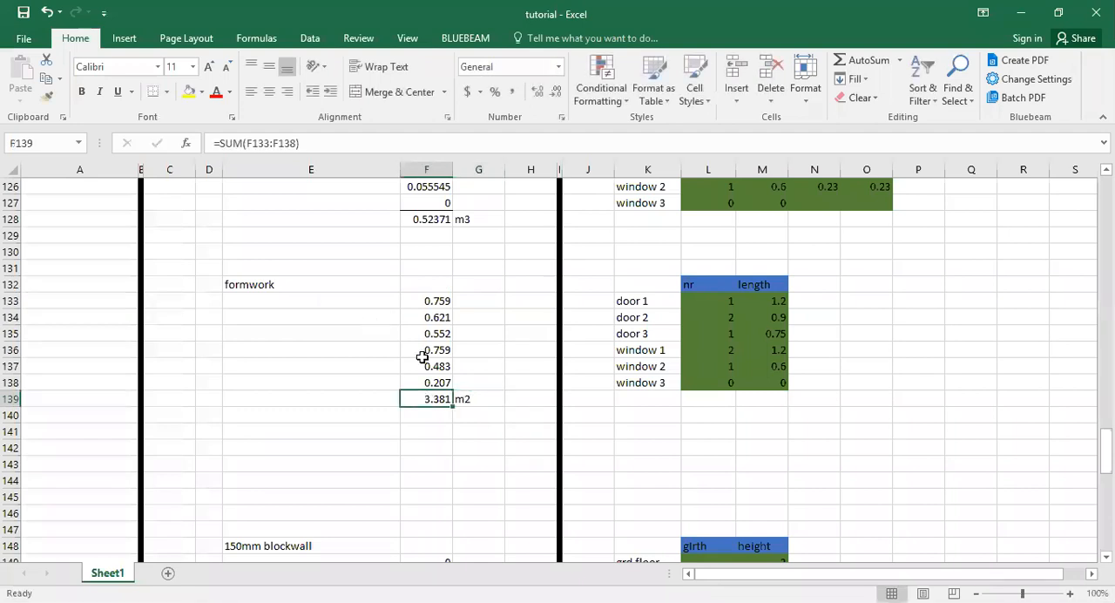
{"action": "key", "text": "Up"}
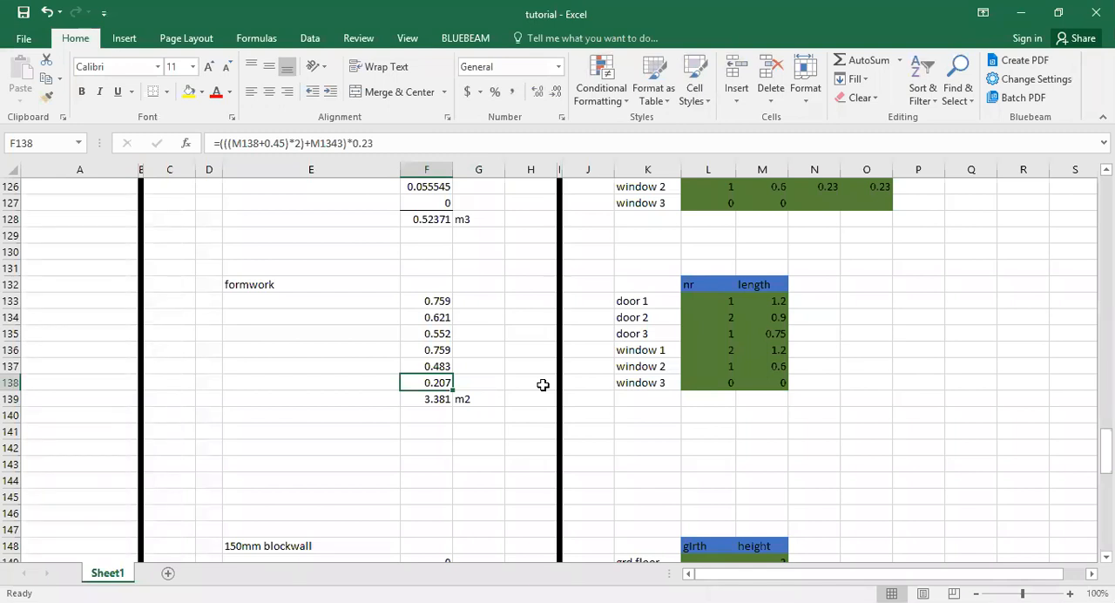
{"action": "key", "text": "alt+Tab"}
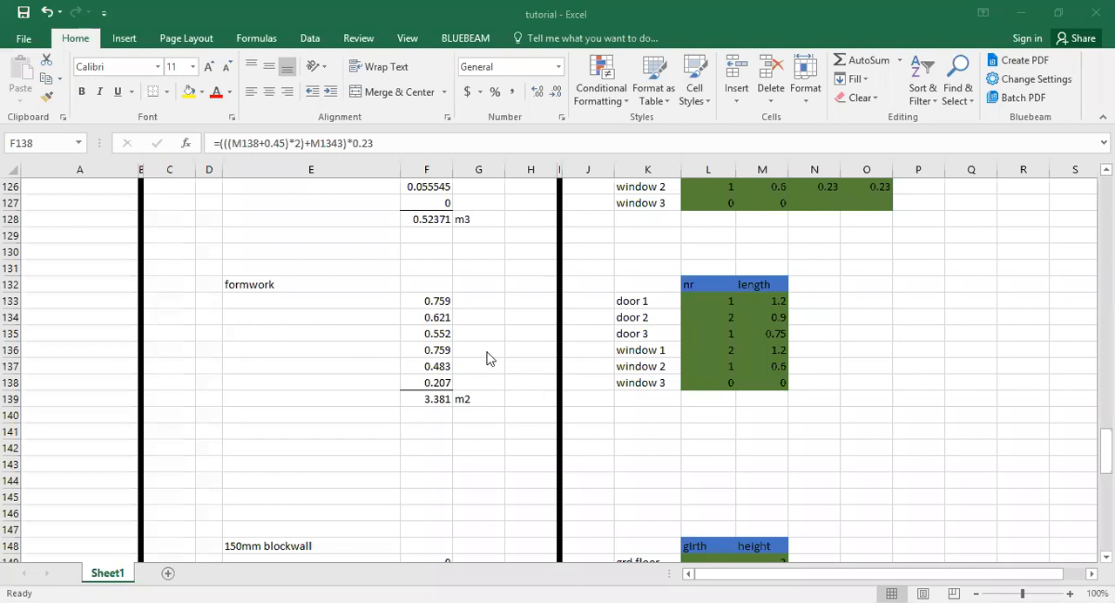
Examine the door 1 formwork formula in F133 and its highlighted cell references, leaving it unedited.
{"action": "left_click", "coordinate": [442, 305]}
{"action": "left_click", "coordinate": [438, 304]}
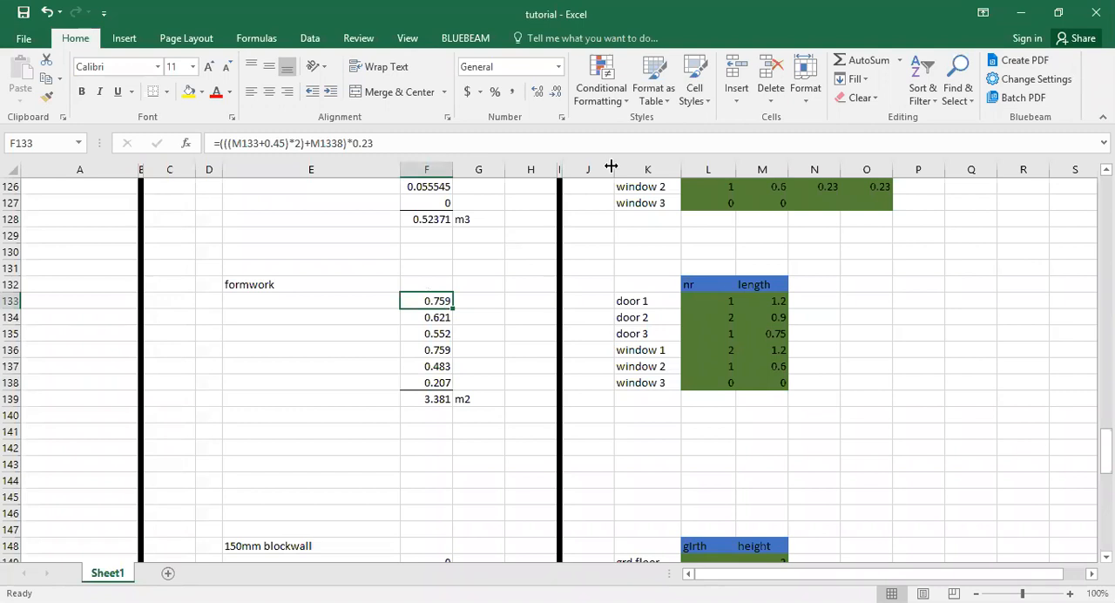
{"action": "key", "text": "alt+Tab"}
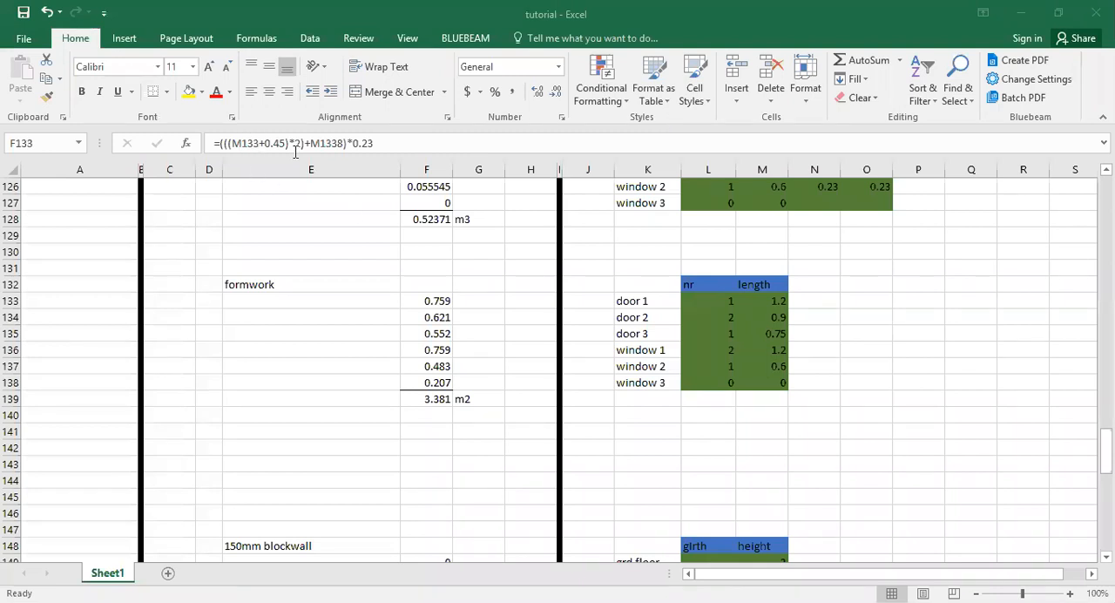
{"action": "left_click", "coordinate": [247, 144]}
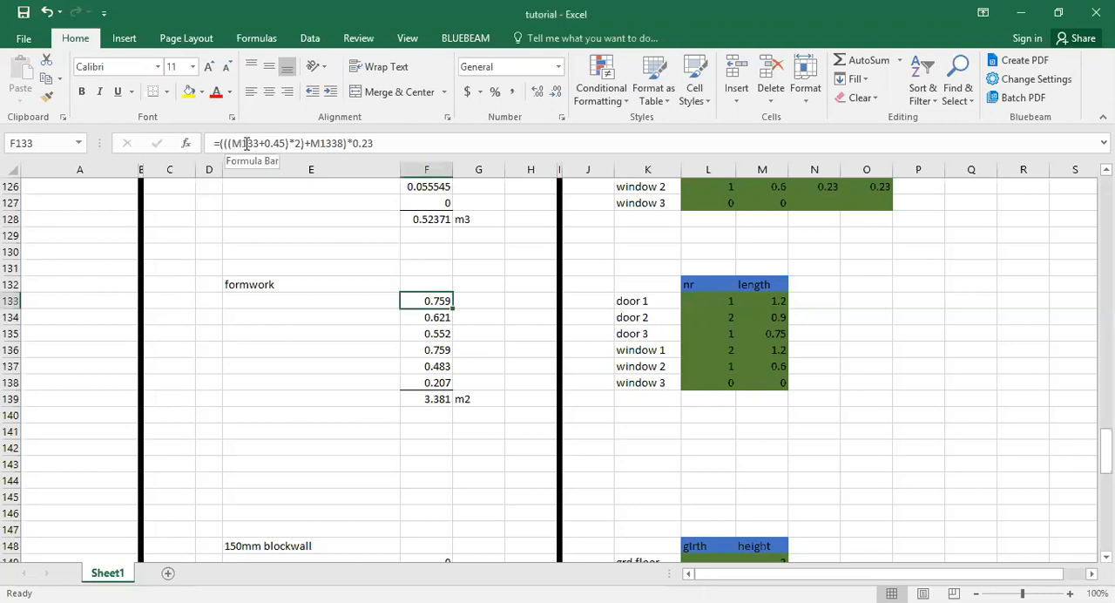
{"action": "double_click", "coordinate": [434, 301]}
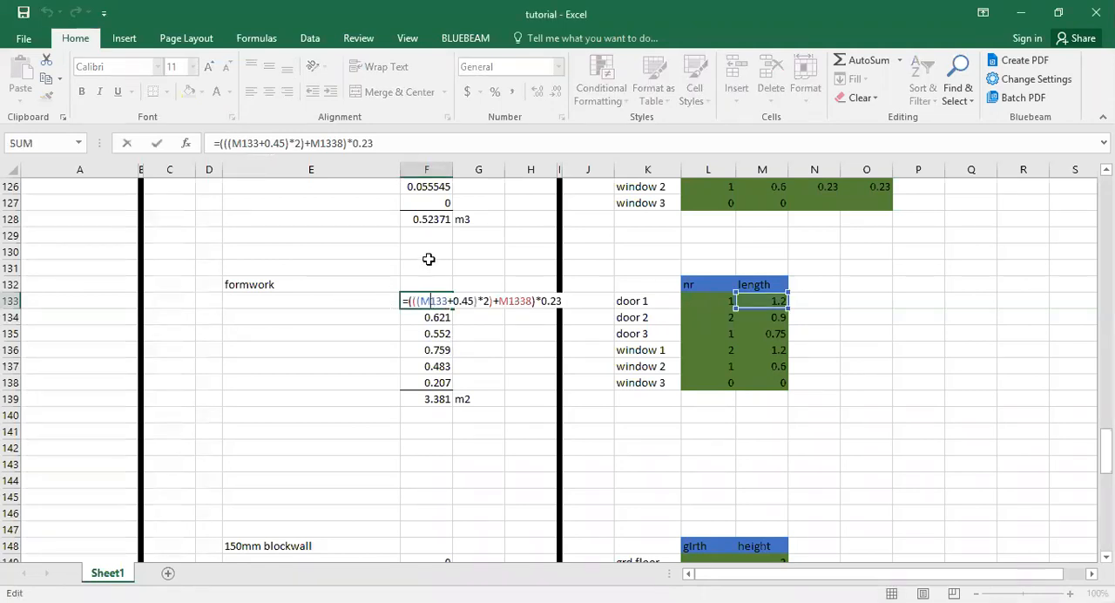
{"action": "key", "text": "Escape"}
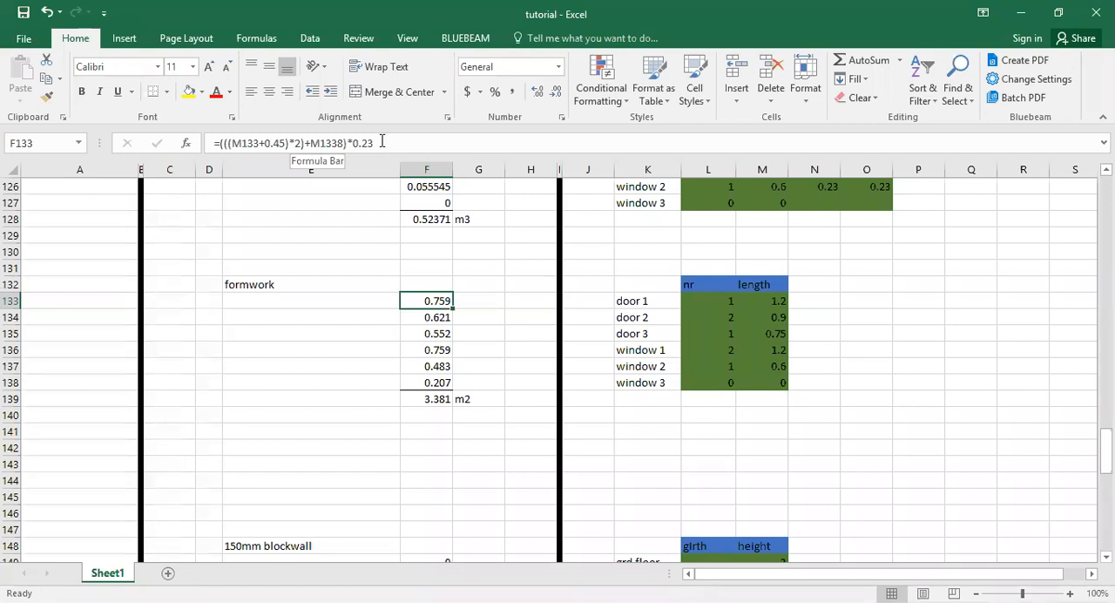
Review the 0.23 multiplier at the end of the F133 formula and keep the formula as it is.
{"action": "left_click", "coordinate": [347, 146]}
{"action": "left_click_drag", "start_coordinate": [347, 146], "coordinate": [373, 147]}
{"action": "left_click", "coordinate": [391, 146]}
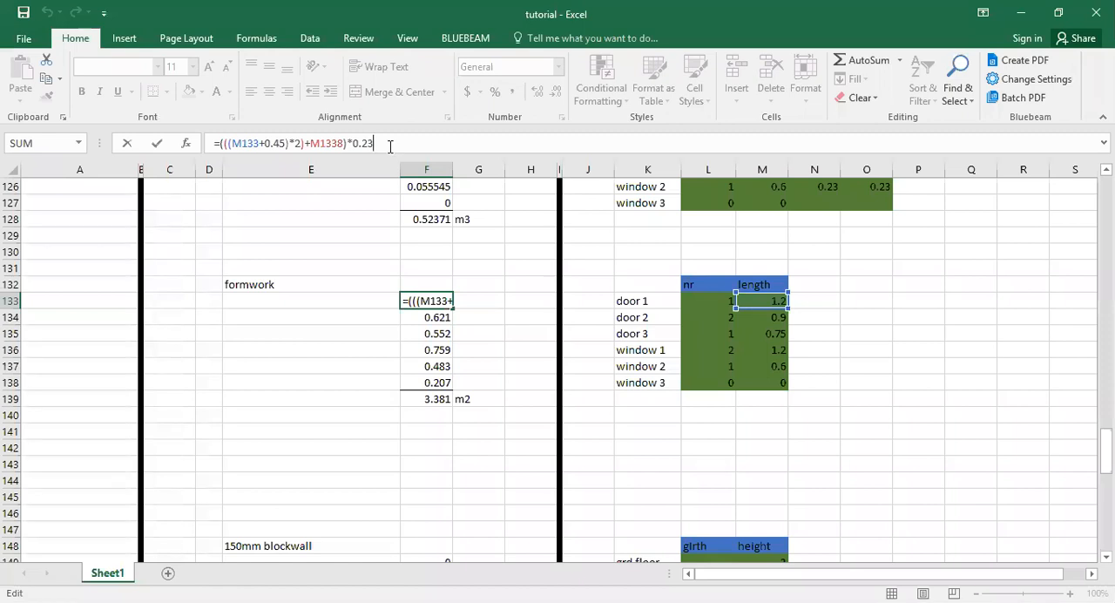
{"action": "key", "text": "ctrl+Return"}
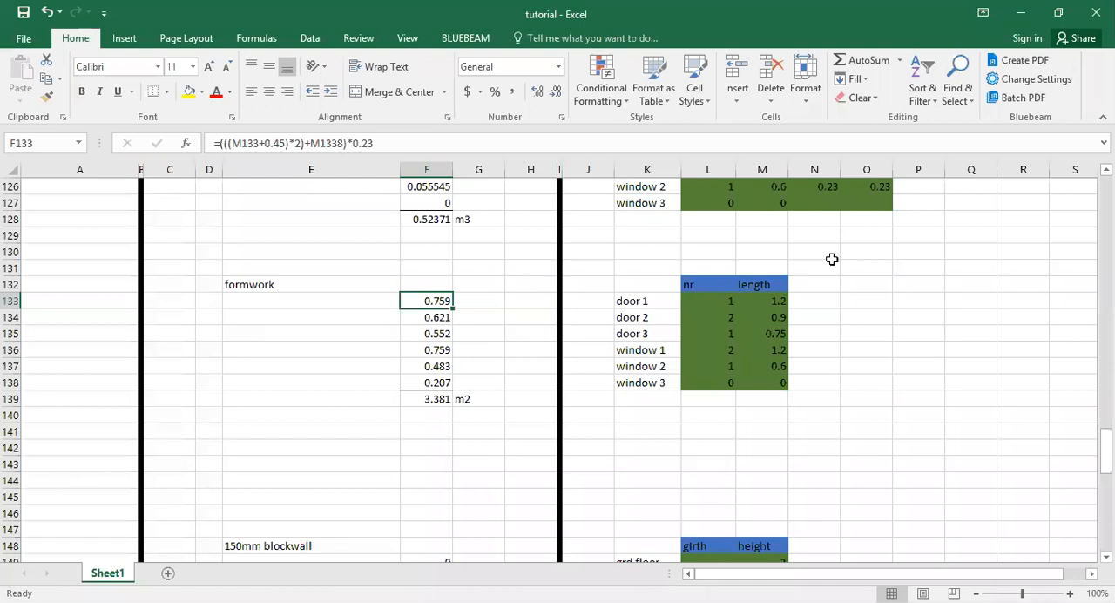
{"action": "key", "text": "alt+Tab"}
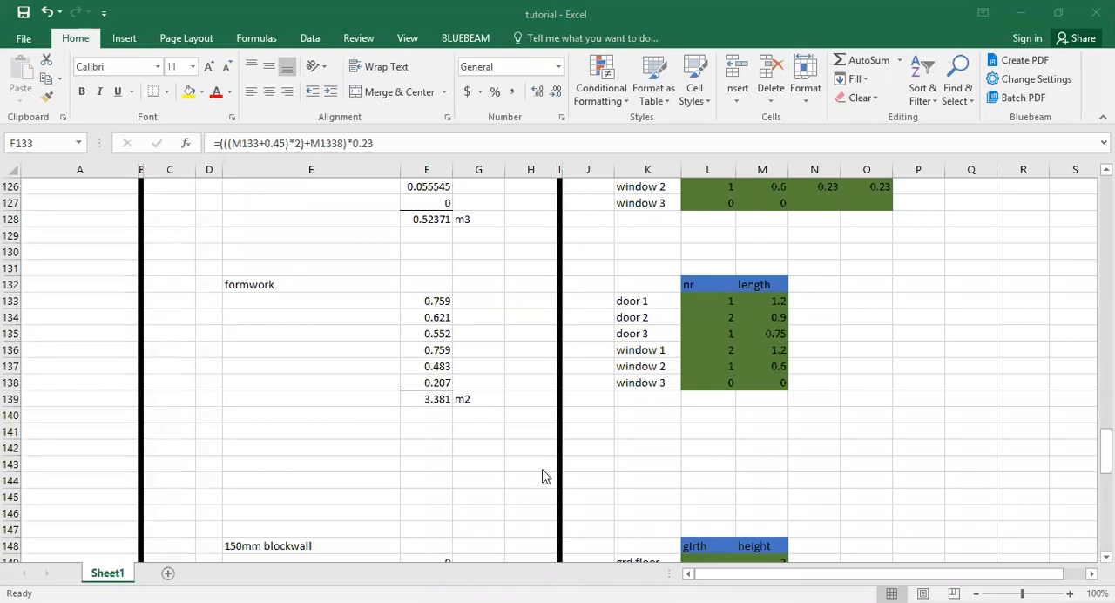
{"action": "left_click", "coordinate": [652, 434]}
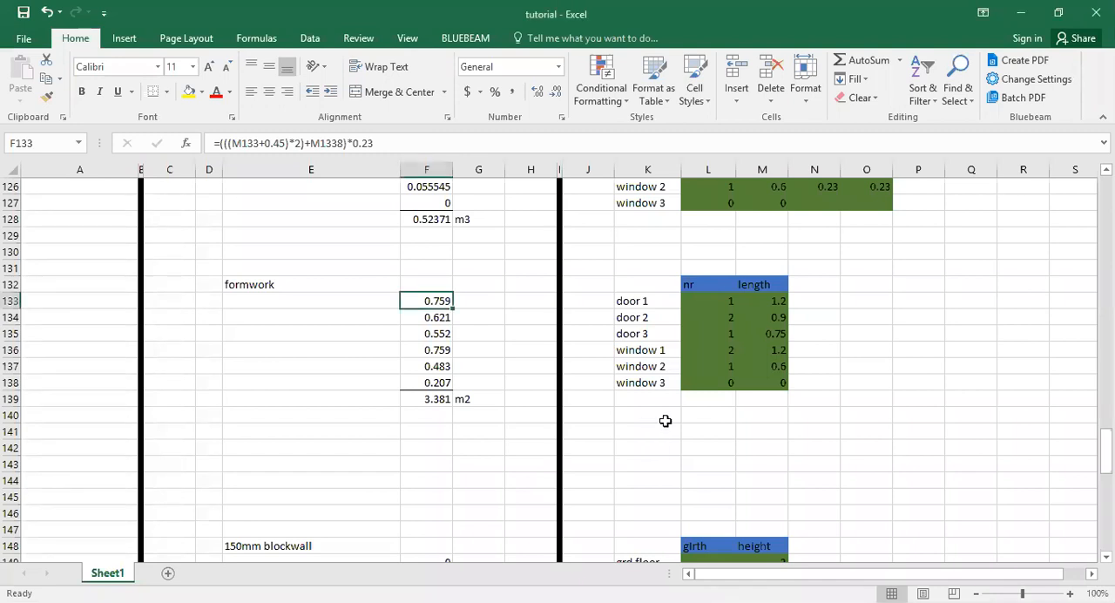
Examine the gable area formula in F103 of the 225mm blockwall section and its girth input cell L103.
{"action": "key", "text": "alt+Tab"}
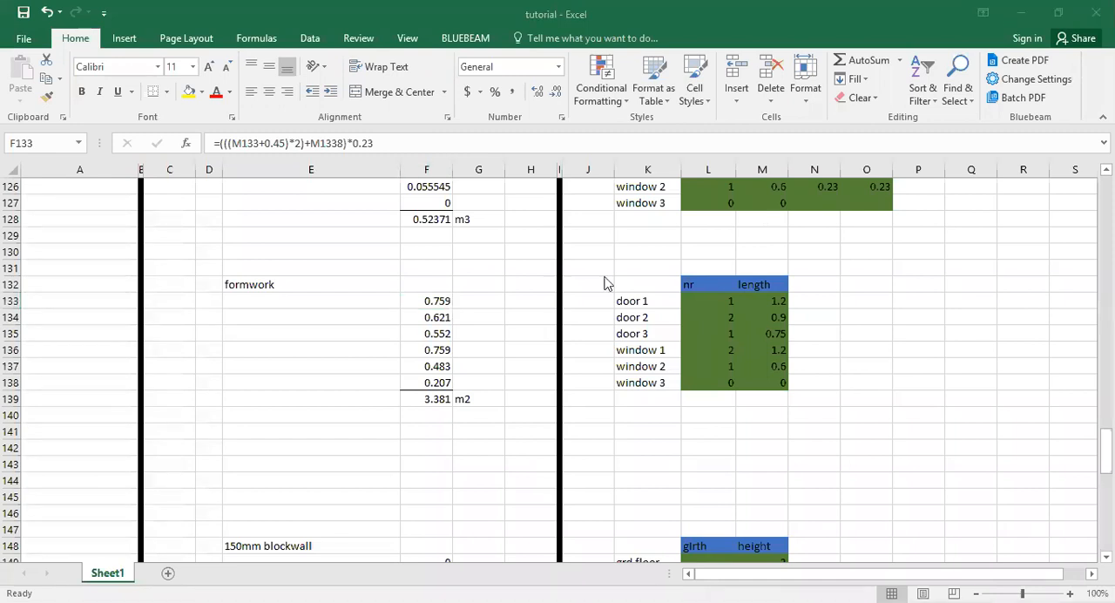
{"action": "key", "text": "alt+Tab"}
{"action": "scroll", "coordinate": [607, 284], "scroll_direction": "up", "scroll_amount": 12}
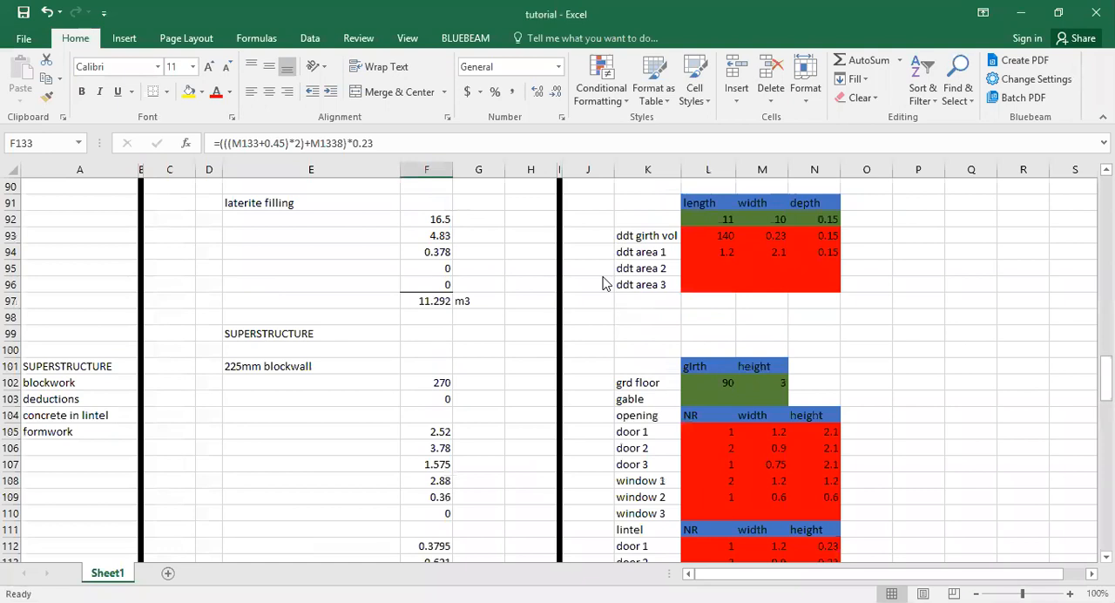
{"action": "scroll", "coordinate": [606, 283], "scroll_direction": "down", "scroll_amount": 3}
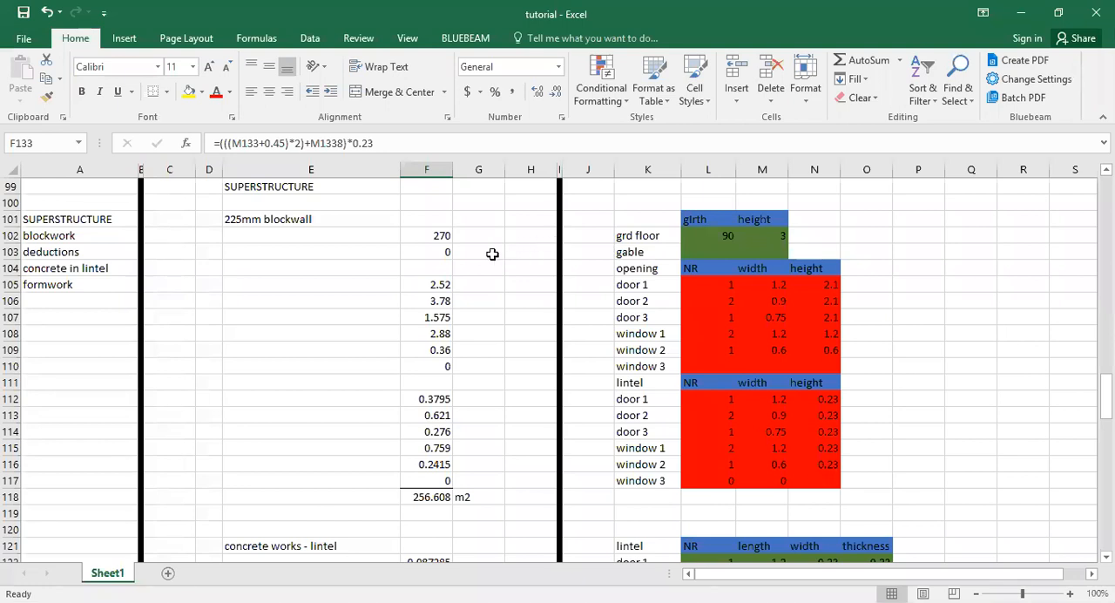
{"action": "left_click", "coordinate": [446, 251]}
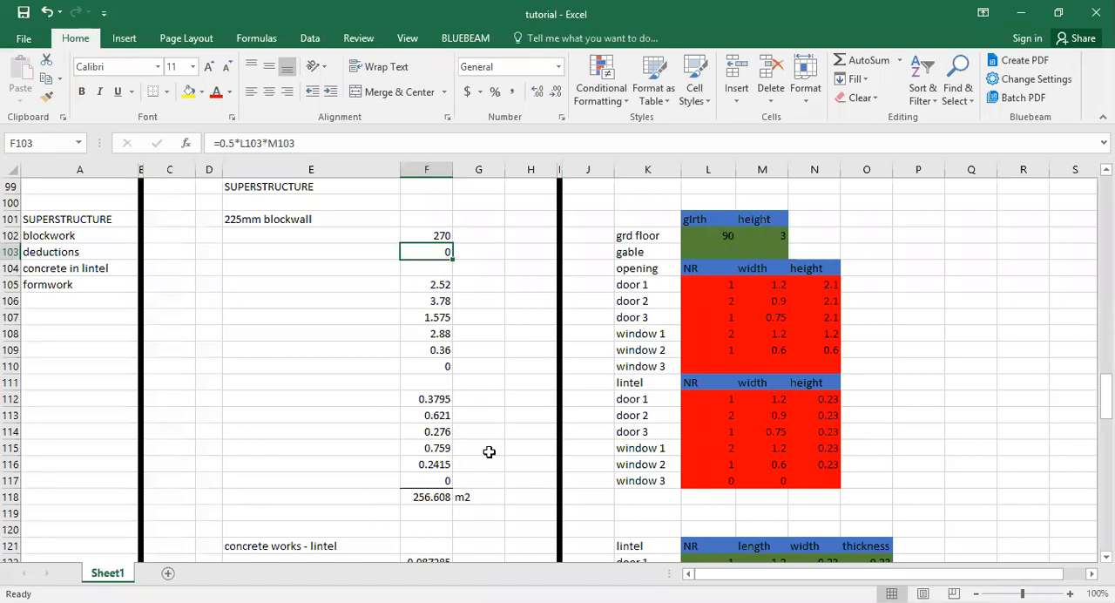
{"action": "left_click", "coordinate": [717, 251]}
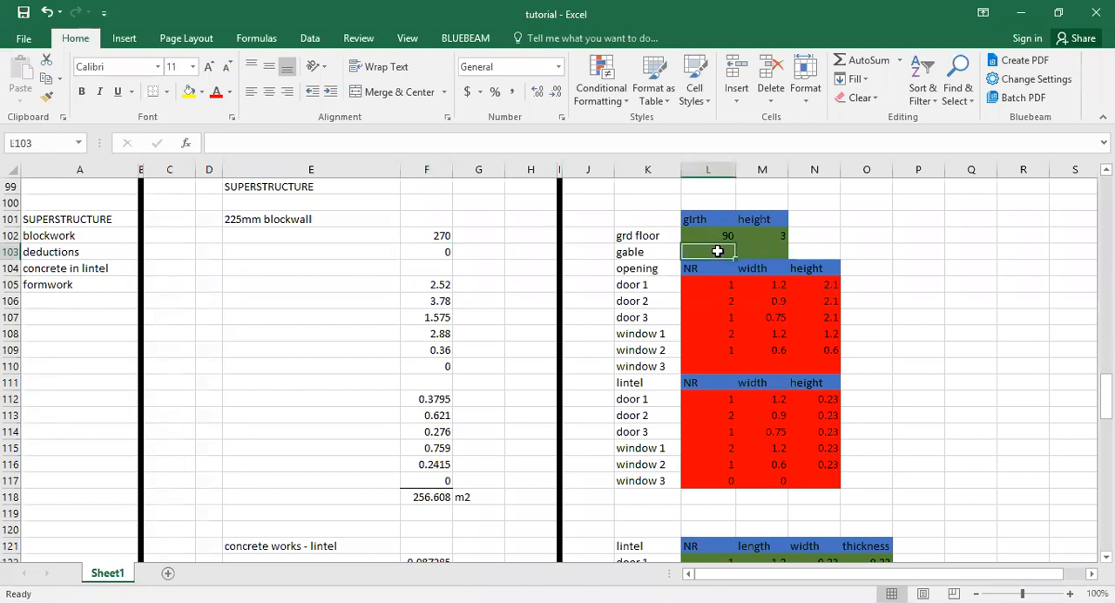
{"action": "left_click", "coordinate": [445, 251]}
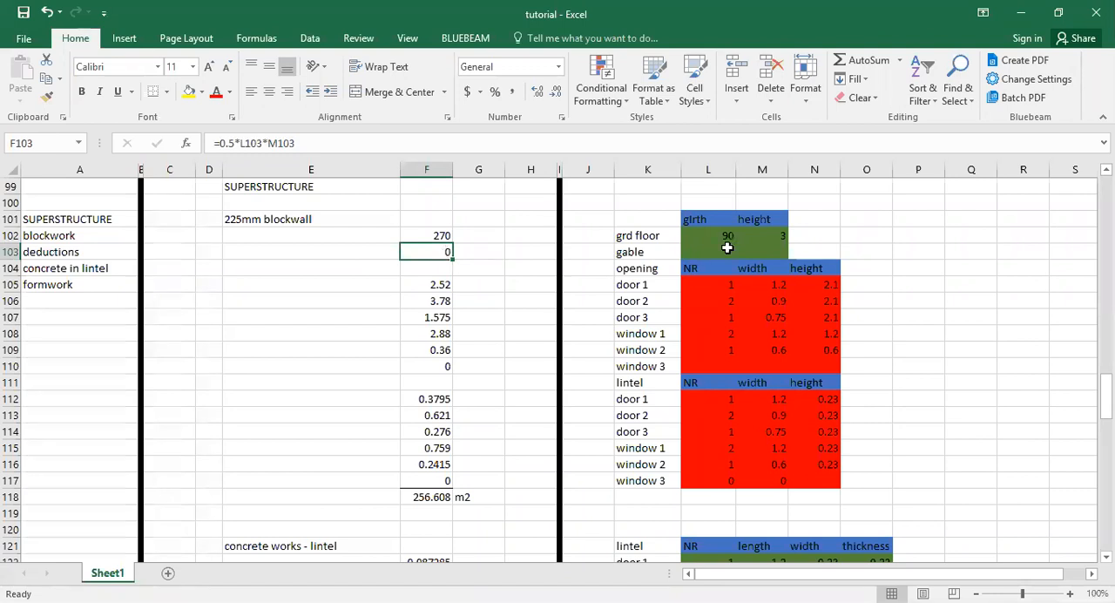
Check the ground floor wall area formula in F102 and the net 225mm blockwall total formula in F118.
{"action": "left_click", "coordinate": [441, 237]}
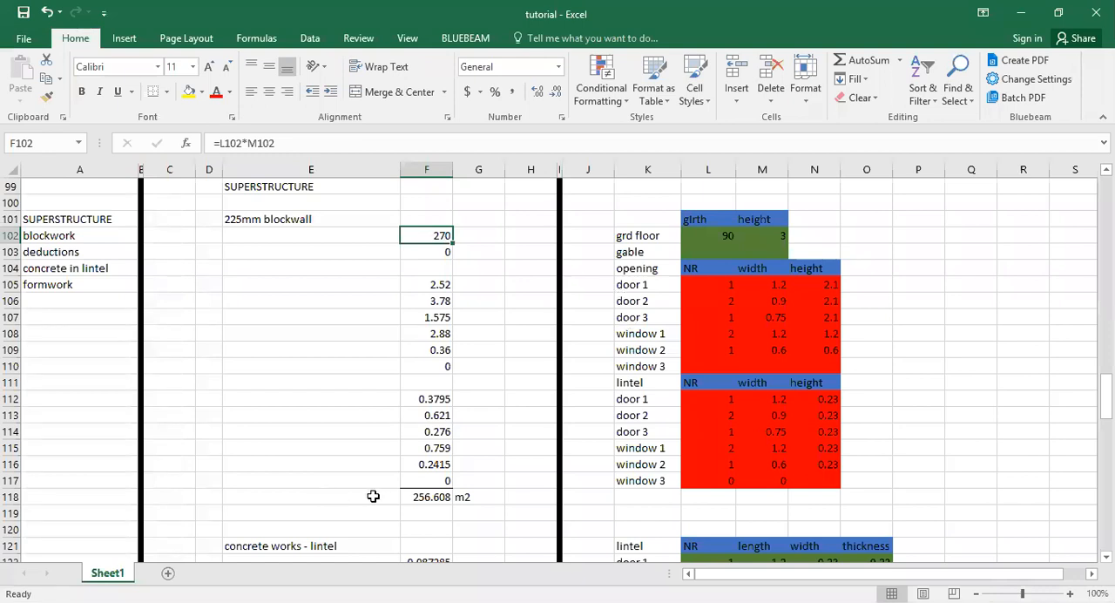
{"action": "left_click", "coordinate": [412, 495]}
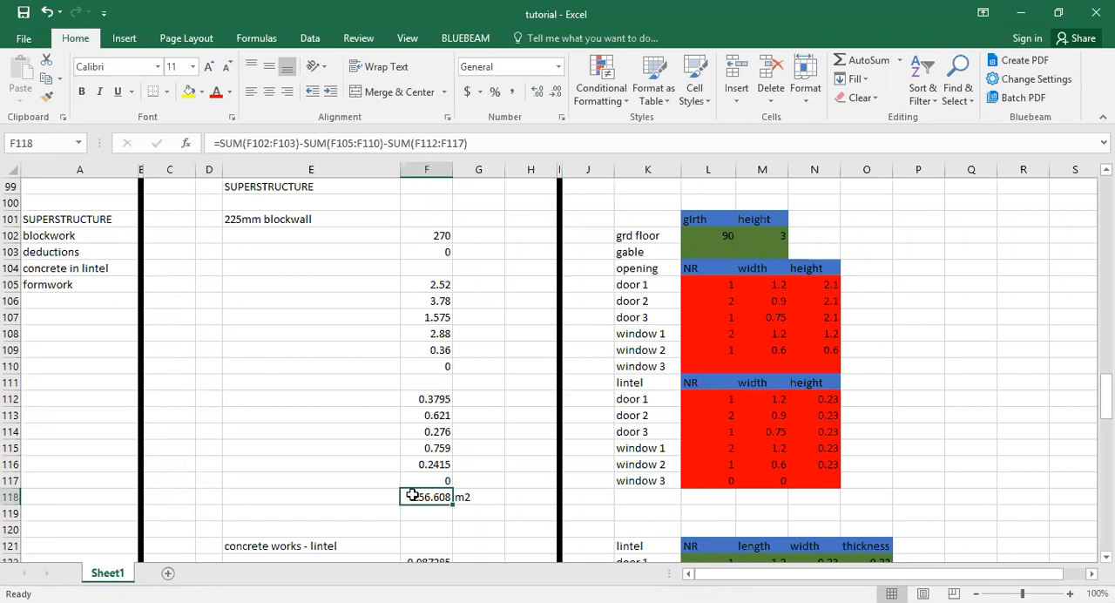
{"action": "left_click", "coordinate": [478, 461]}
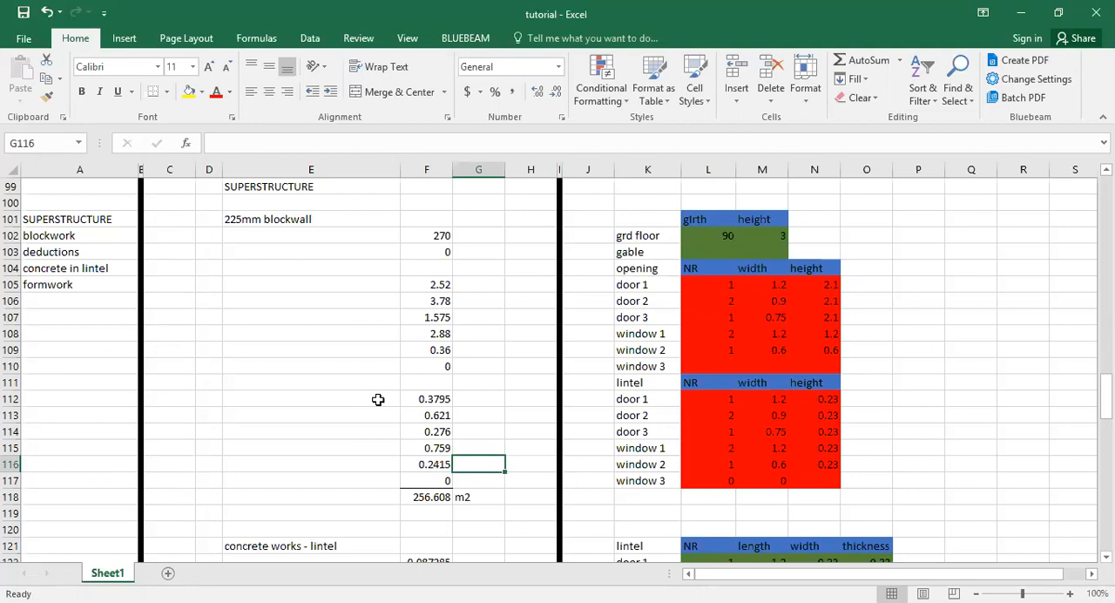
Review the sheet's template sections from column base and ground slab through the 150mm blockwall, concrete works and formwork.
{"action": "scroll", "coordinate": [863, 371], "scroll_direction": "up", "scroll_amount": 9}
{"action": "left_click", "coordinate": [864, 353]}
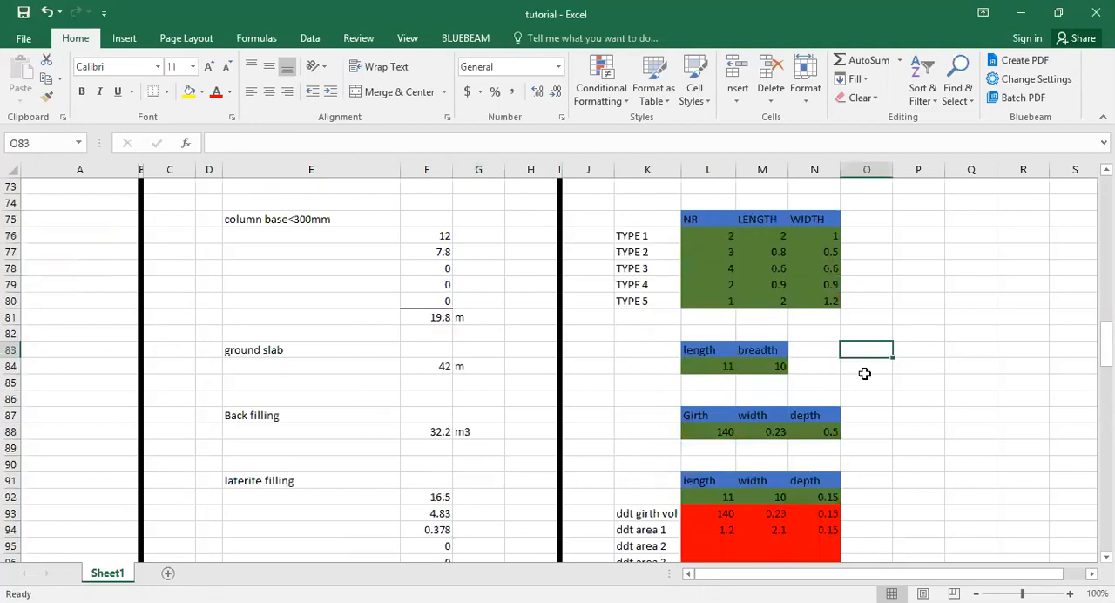
{"action": "scroll", "coordinate": [864, 373], "scroll_direction": "down", "scroll_amount": 10}
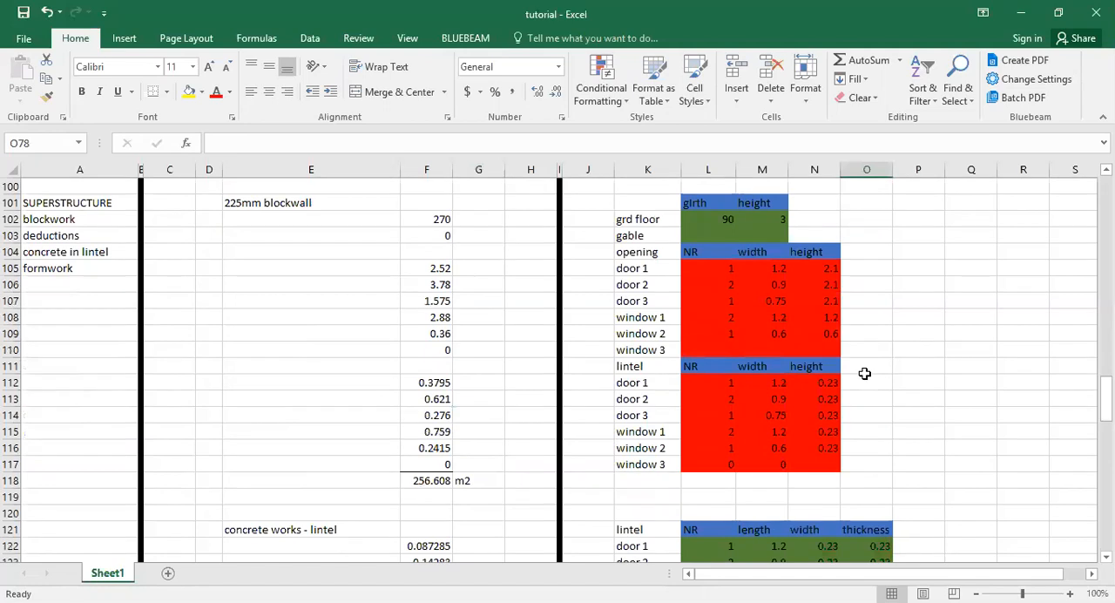
{"action": "scroll", "coordinate": [864, 373], "scroll_direction": "down", "scroll_amount": 15}
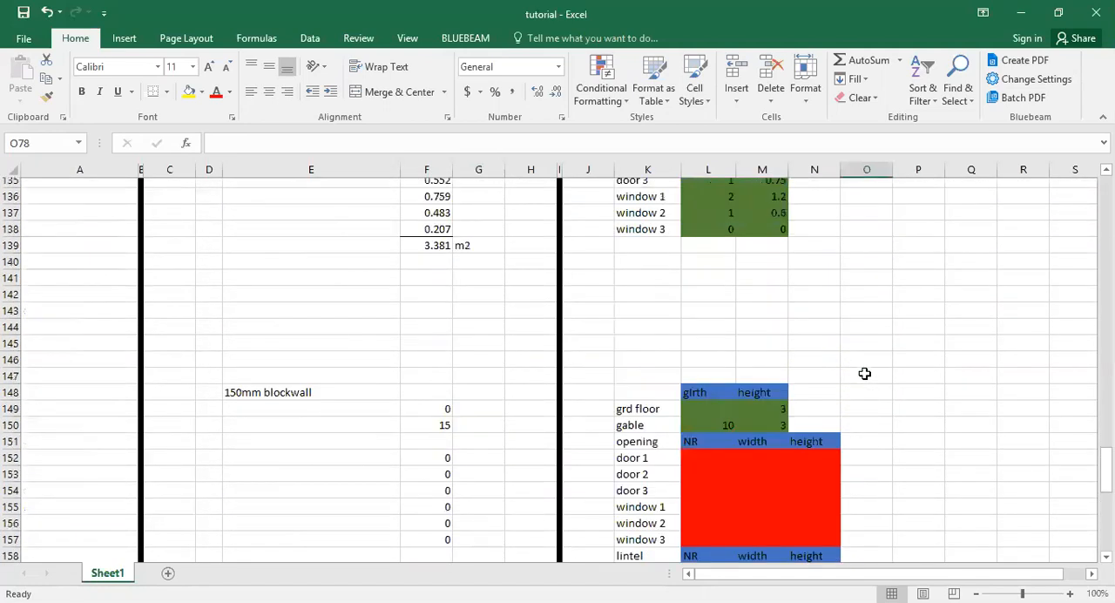
{"action": "scroll", "coordinate": [864, 372], "scroll_direction": "down", "scroll_amount": 4}
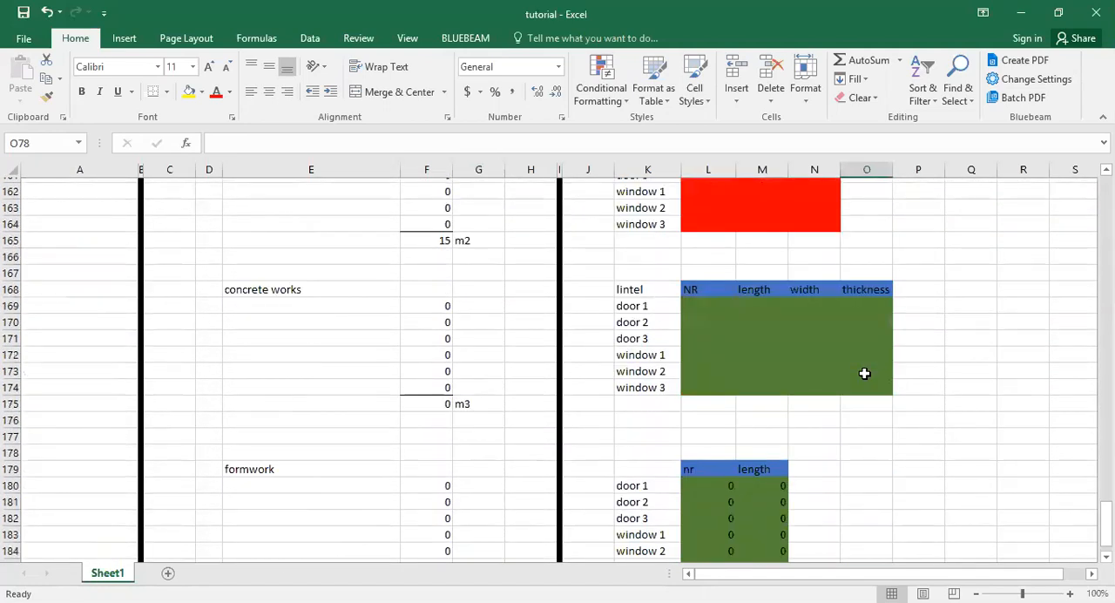
{"action": "scroll", "coordinate": [779, 376], "scroll_direction": "down", "scroll_amount": 6}
{"action": "scroll", "coordinate": [779, 377], "scroll_direction": "up", "scroll_amount": 6}
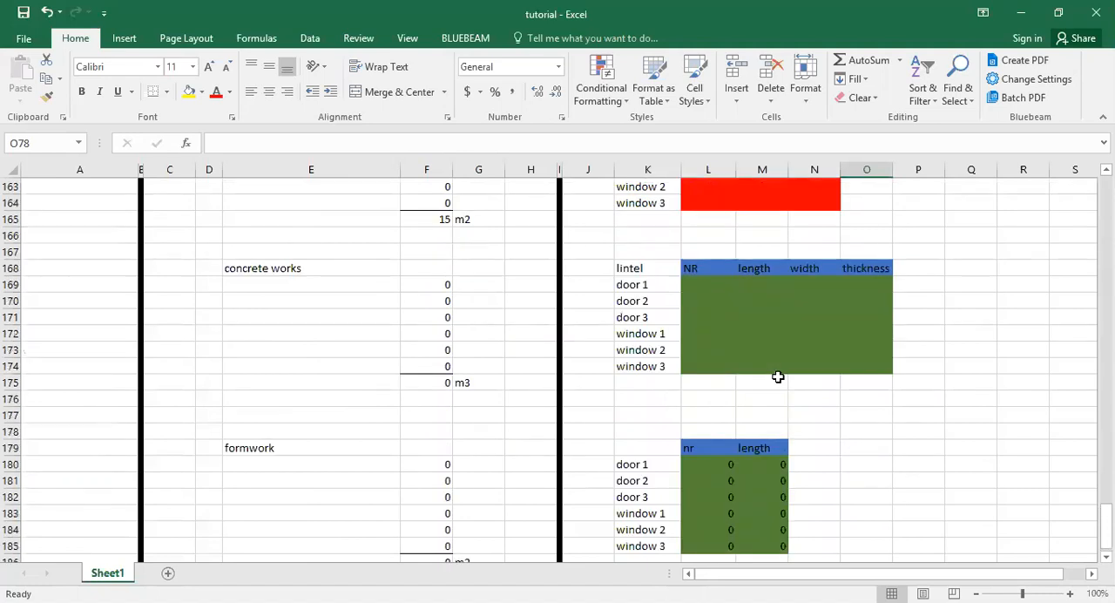
{"action": "scroll", "coordinate": [779, 376], "scroll_direction": "up", "scroll_amount": 3}
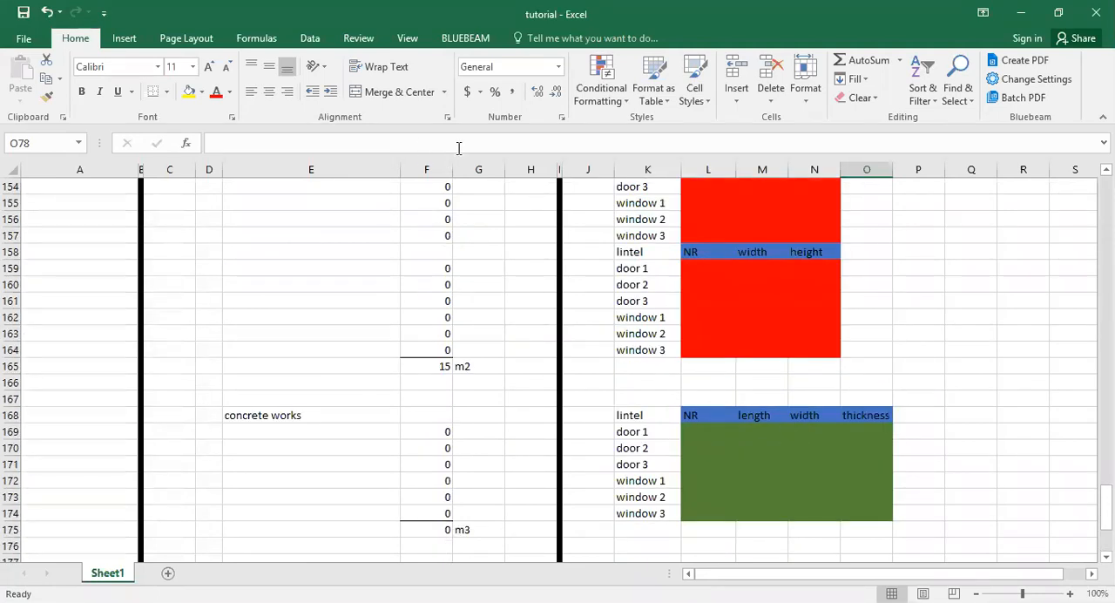
{"action": "key", "text": "alt+Tab"}
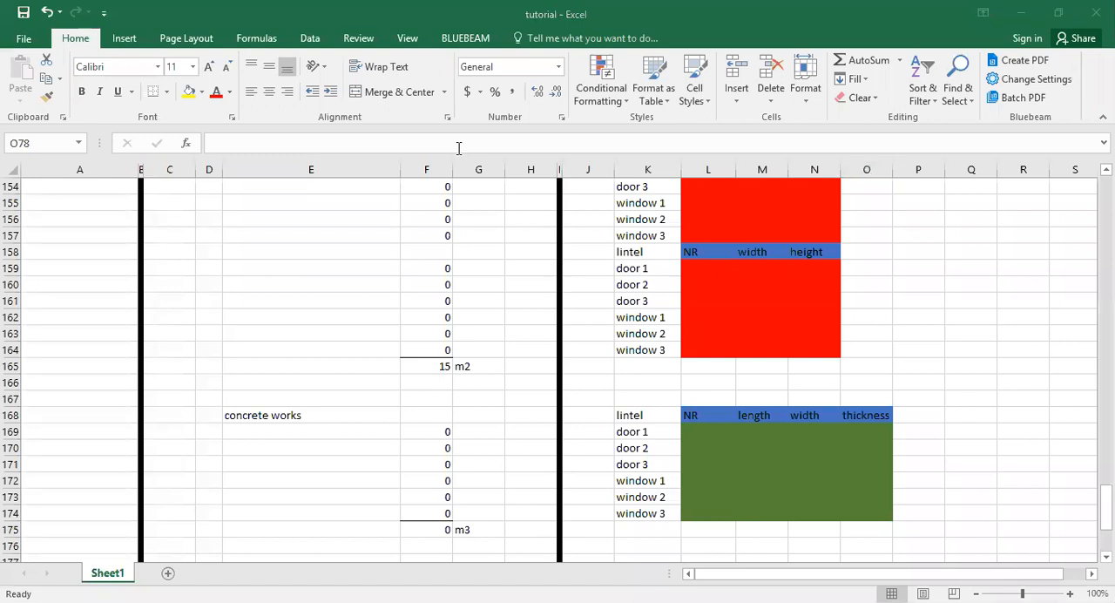